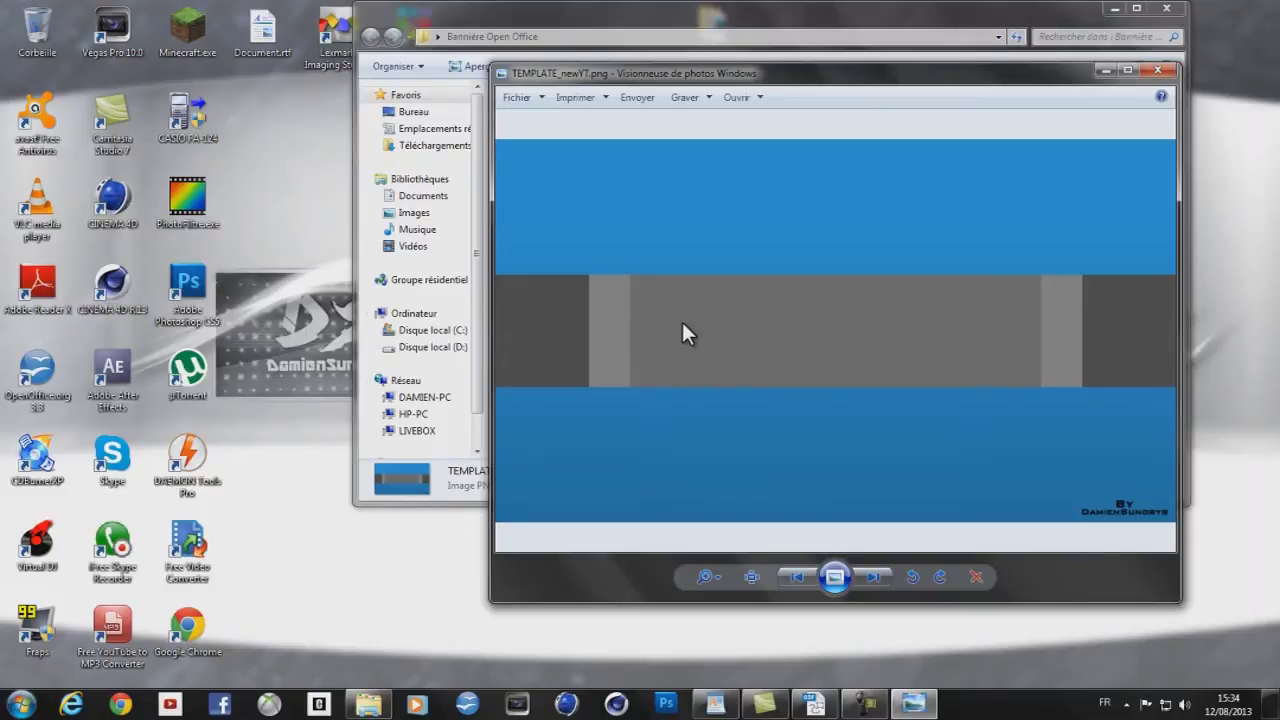
Switch to the banner dimensions document in WordPad and review the sizes given for the 2560 x 1440 format
{"action": "left_click", "coordinate": [1104, 70]}
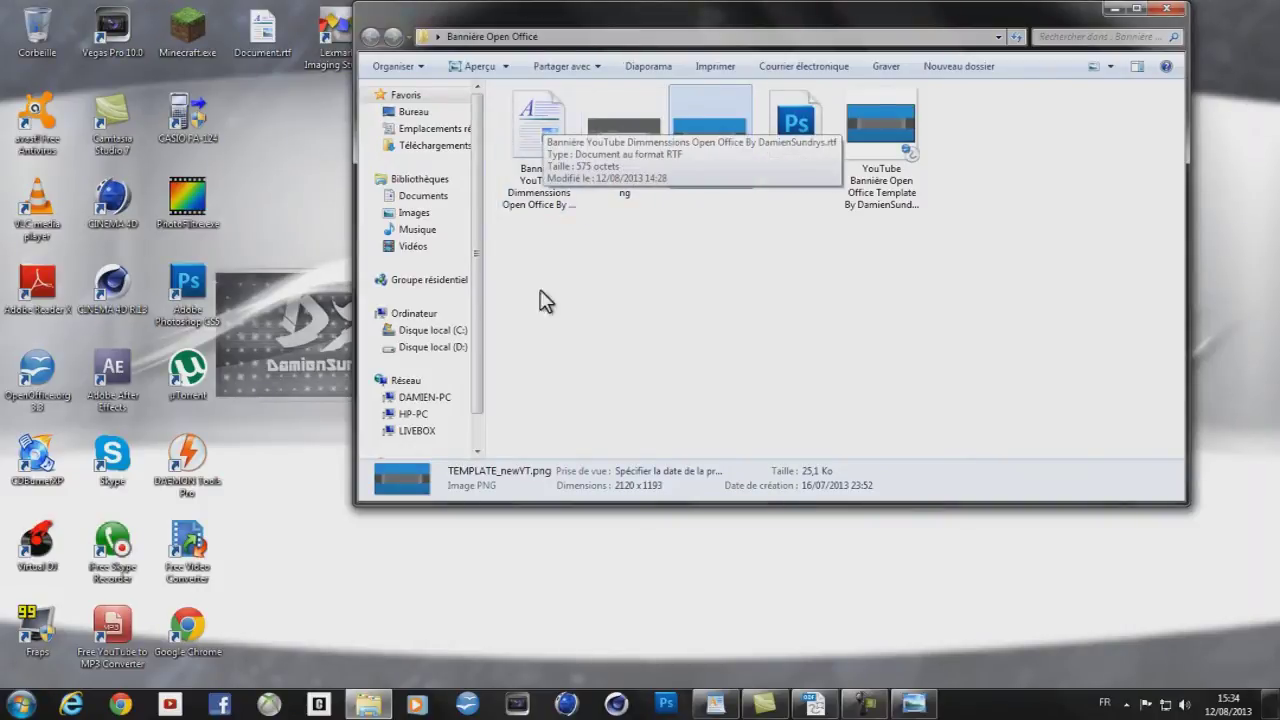
{"action": "left_click", "coordinate": [720, 702]}
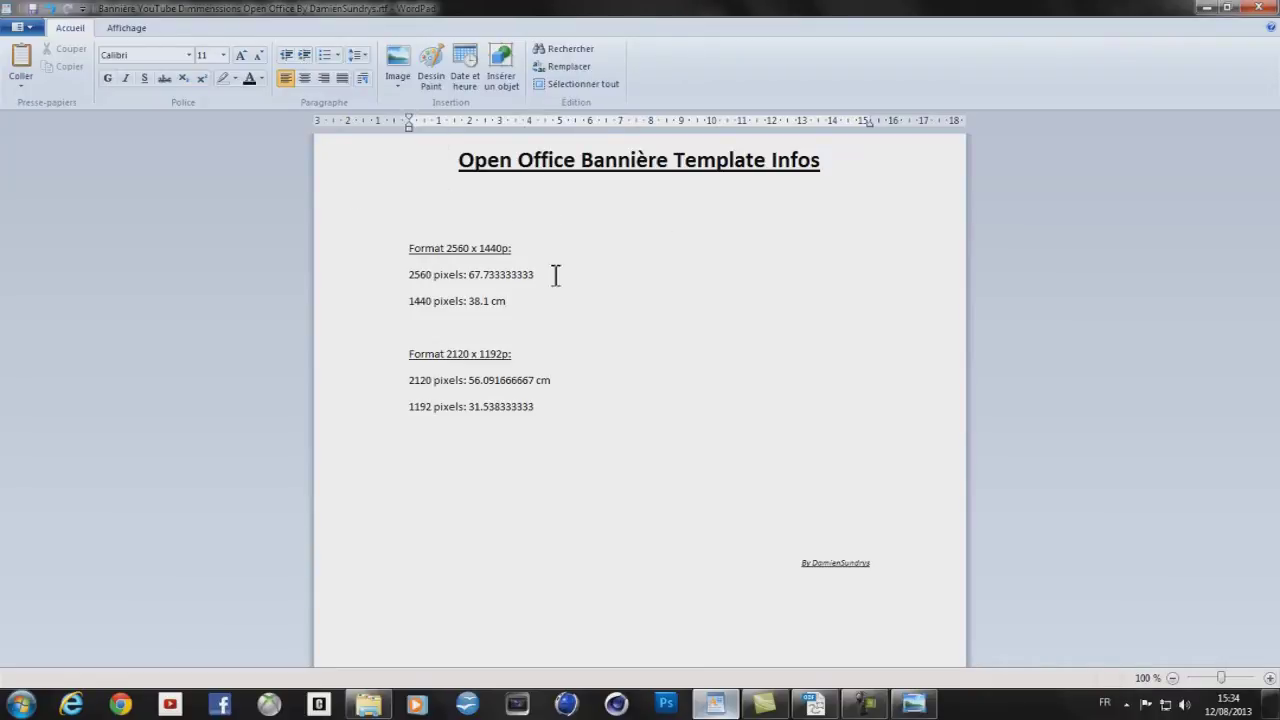
{"action": "left_click_drag", "start_coordinate": [397, 262], "coordinate": [543, 306]}
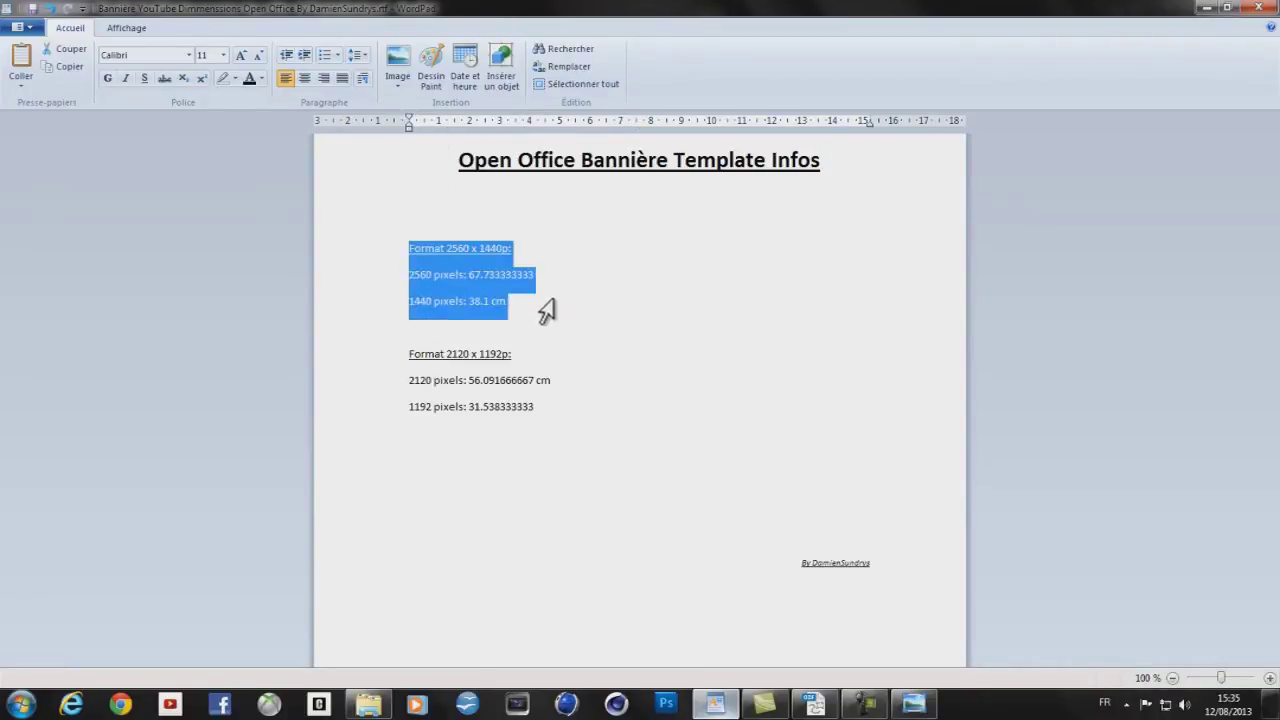
{"action": "left_click", "coordinate": [634, 323]}
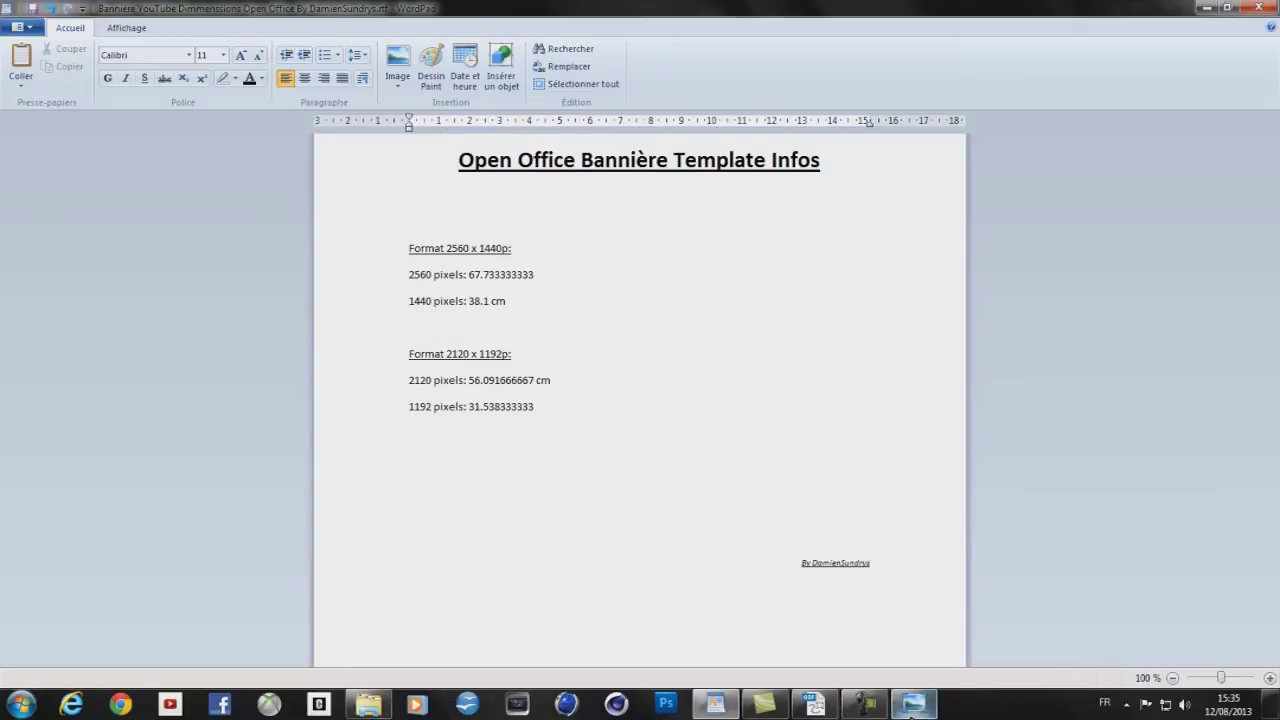
Switch to OpenOffice Draw and create a new blank drawing
{"action": "left_click", "coordinate": [815, 704]}
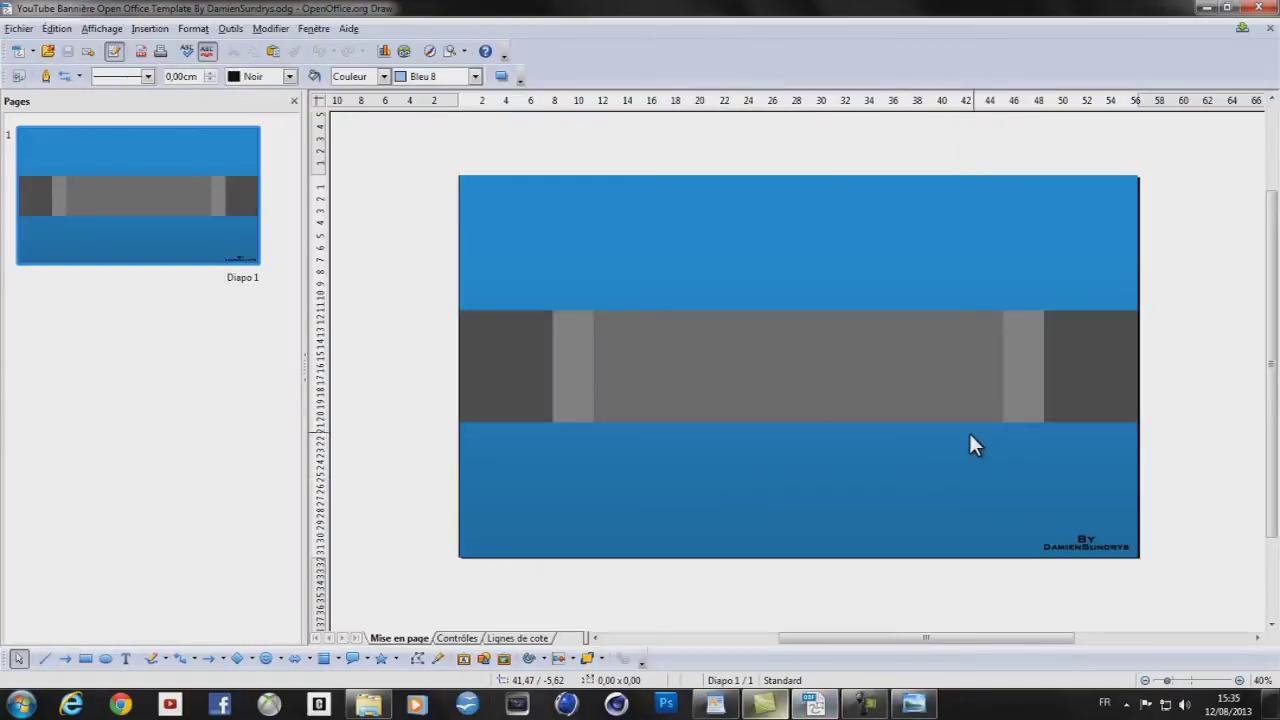
{"action": "left_click", "coordinate": [18, 28]}
{"action": "mouse_move", "coordinate": [42, 50]}
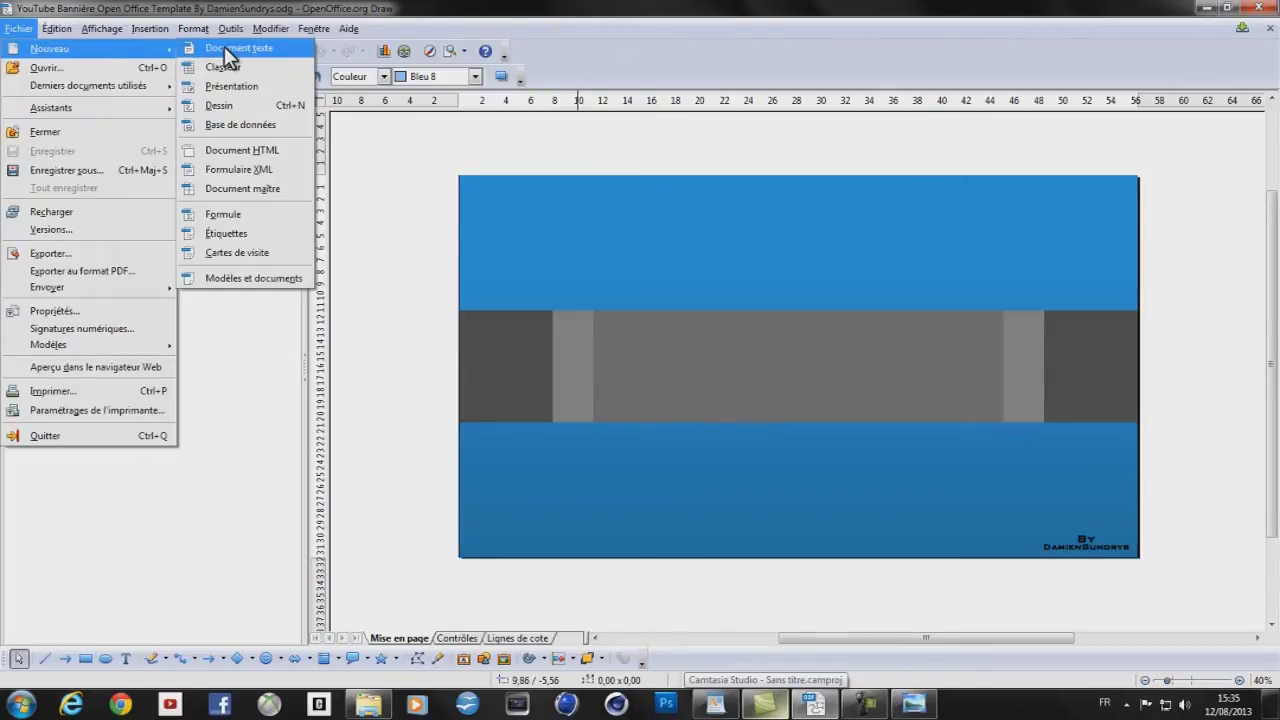
{"action": "left_click", "coordinate": [233, 109]}
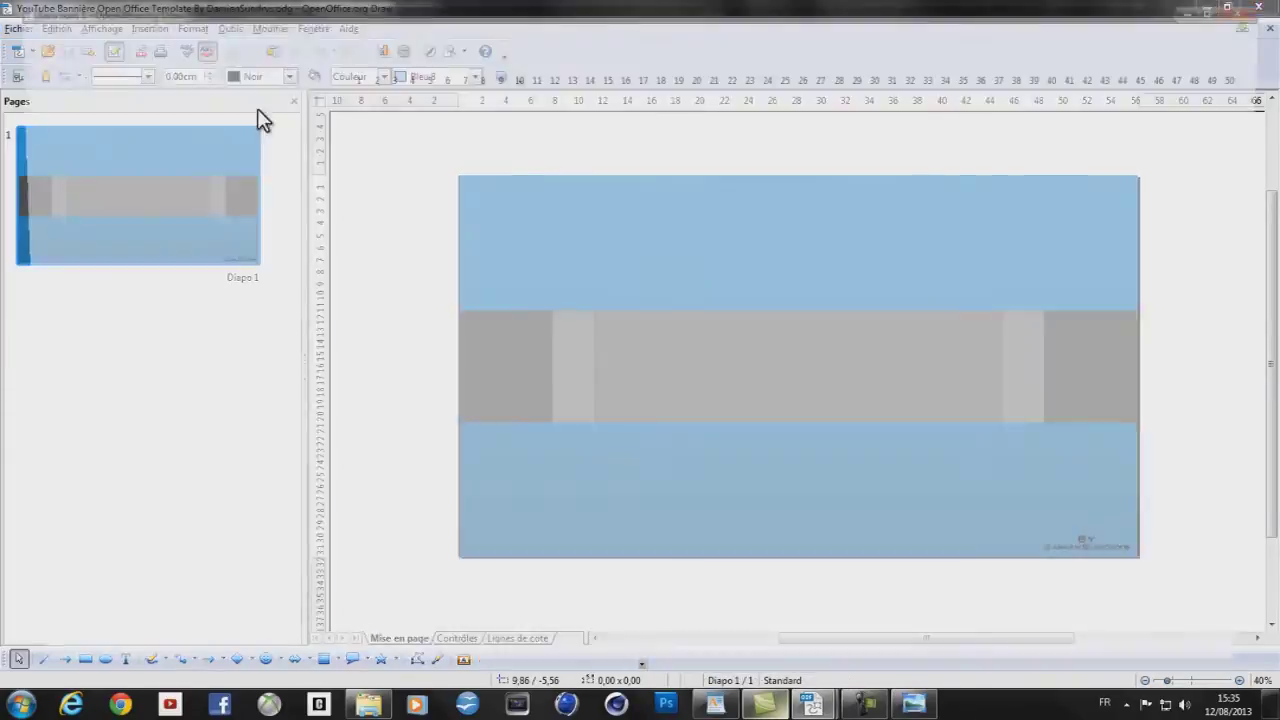
{"action": "left_click", "coordinate": [55, 28]}
{"action": "left_click", "coordinate": [28, 29]}
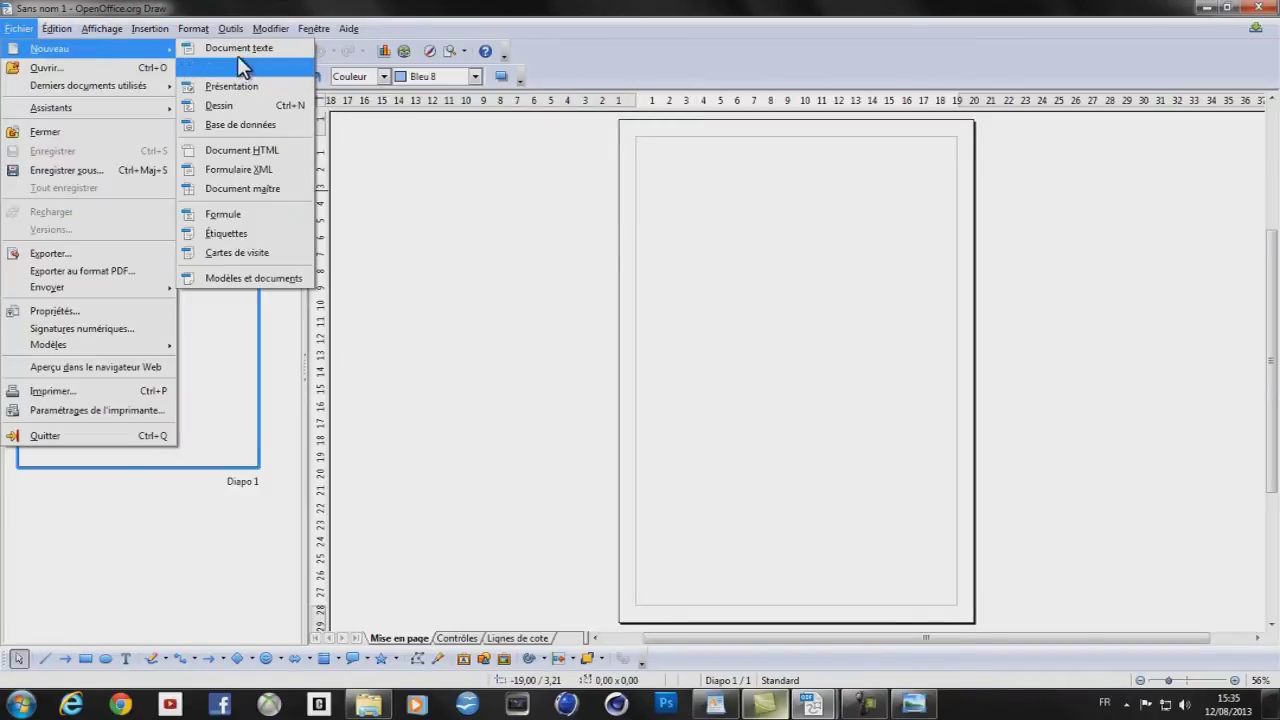
{"action": "left_click", "coordinate": [560, 265]}
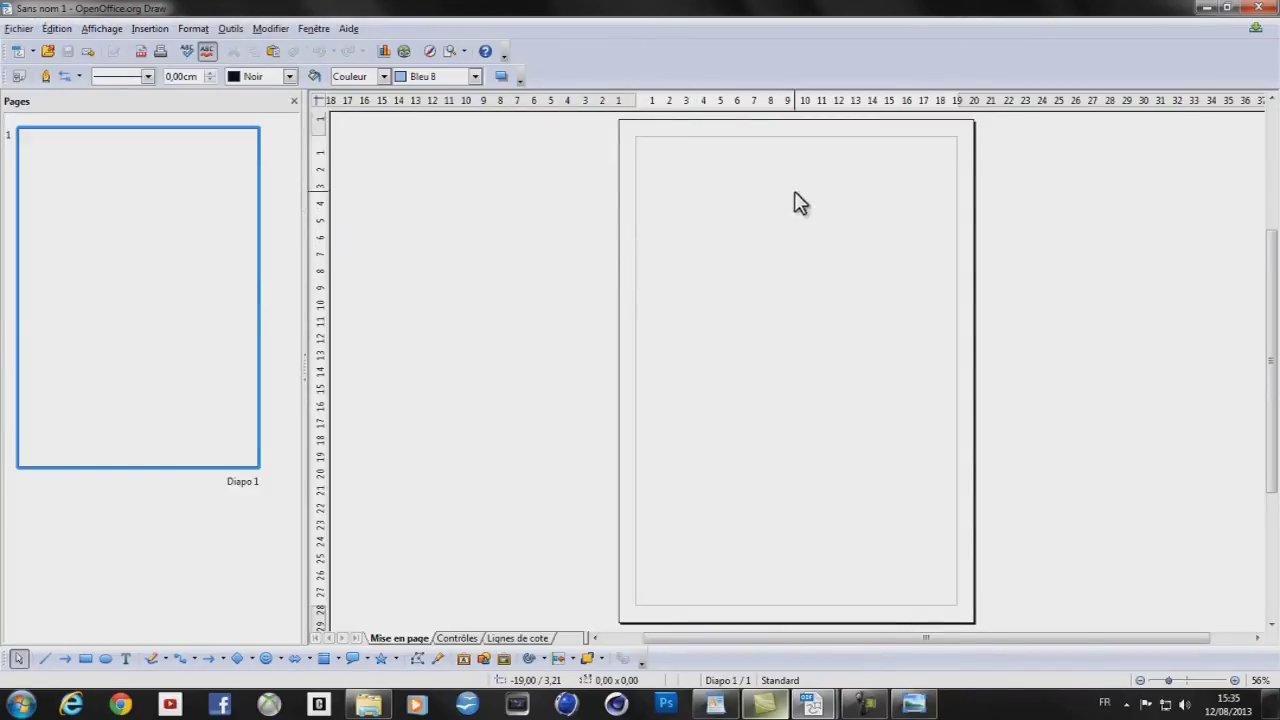
Open the page setup of the new drawing and set the paper format to Écran
{"action": "right_click", "coordinate": [504, 318]}
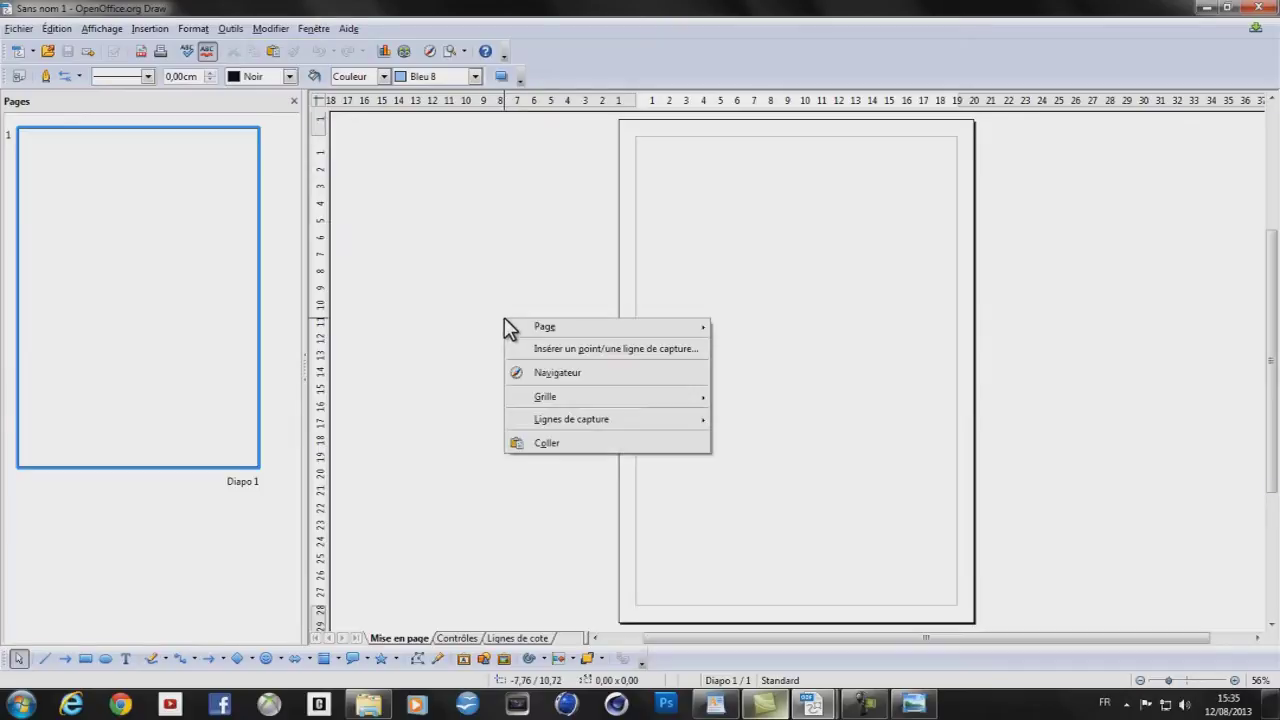
{"action": "mouse_move", "coordinate": [567, 326]}
{"action": "left_click", "coordinate": [739, 324]}
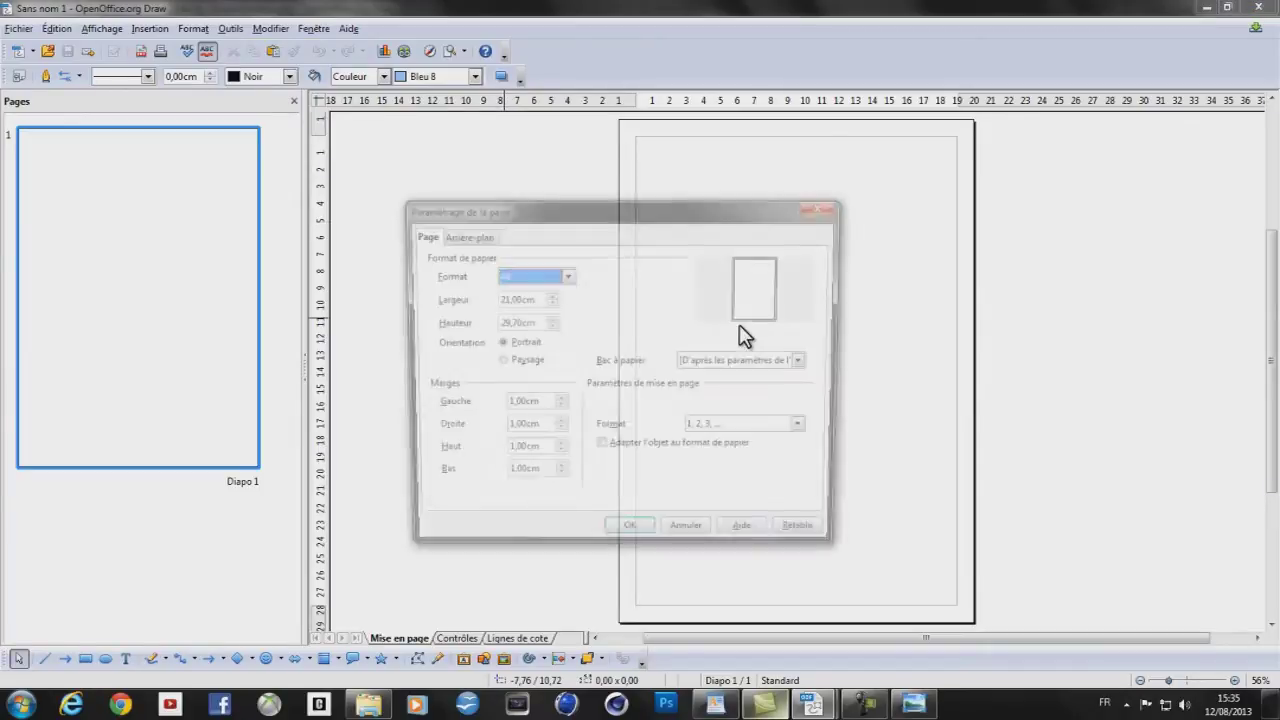
{"action": "left_click", "coordinate": [565, 276]}
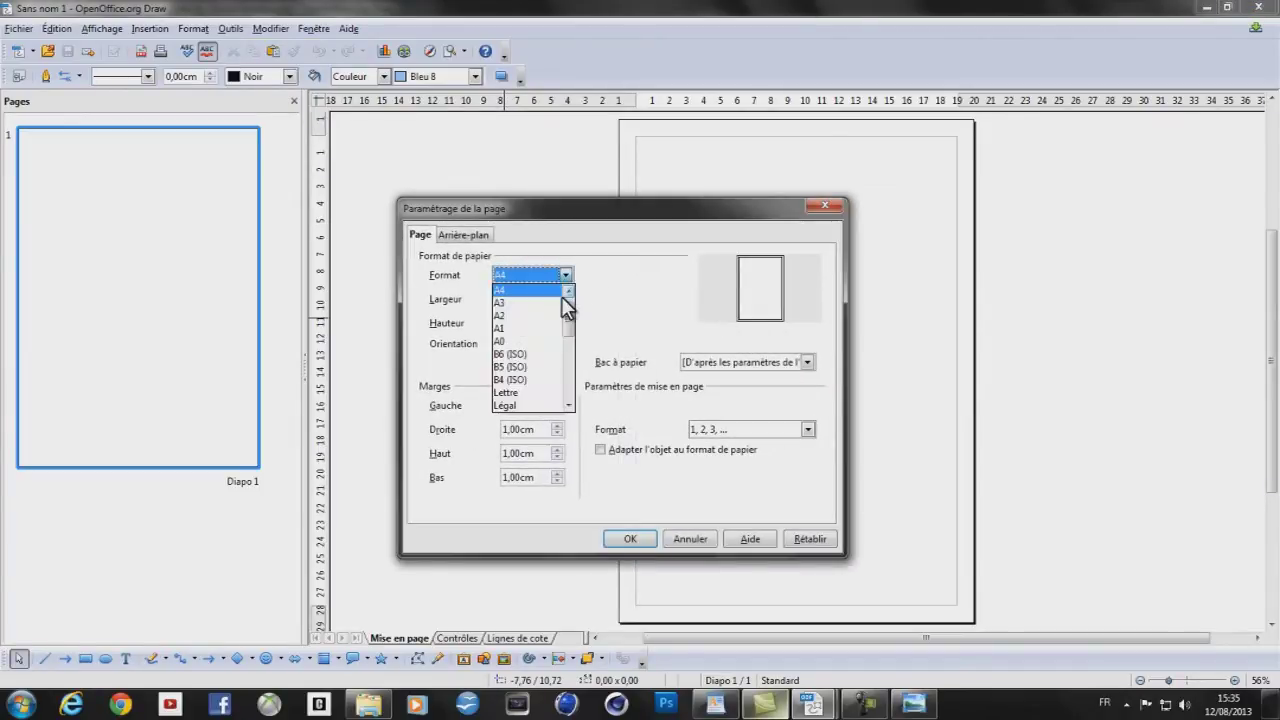
{"action": "left_click", "coordinate": [531, 277]}
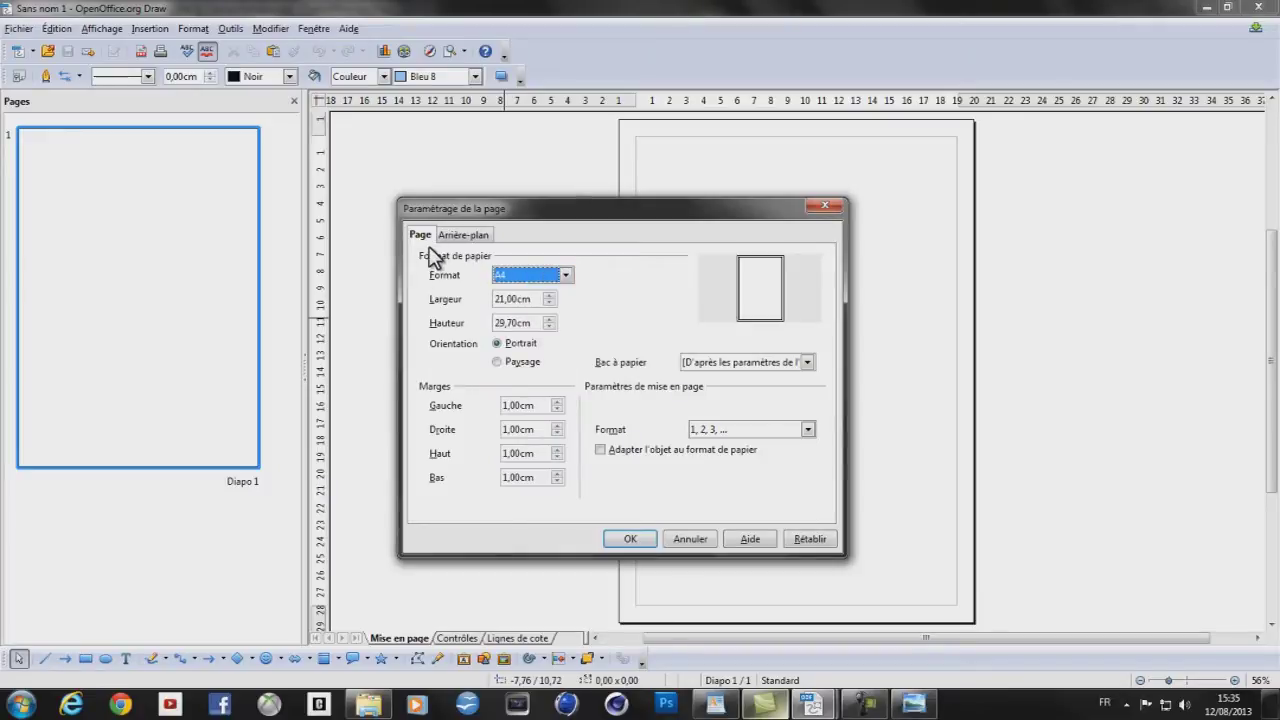
{"action": "left_click", "coordinate": [512, 276]}
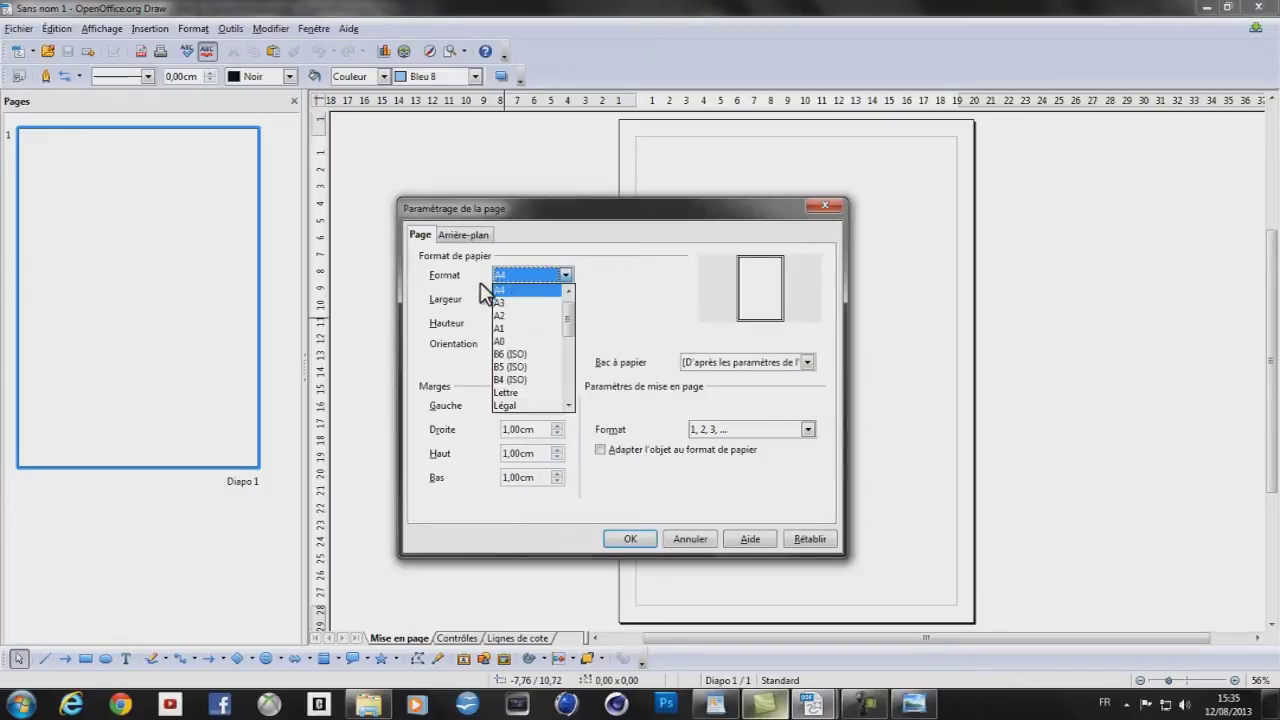
{"action": "left_click_drag", "start_coordinate": [569, 340], "coordinate": [568, 399]}
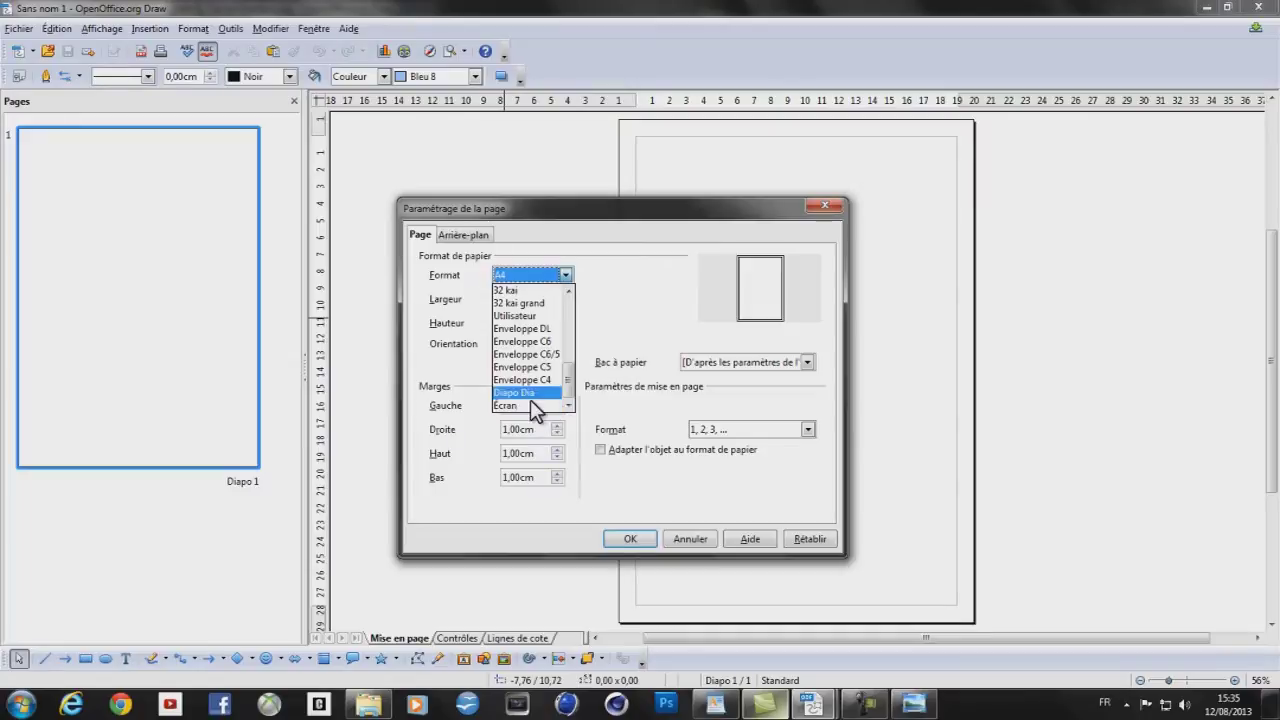
{"action": "left_click", "coordinate": [531, 405]}
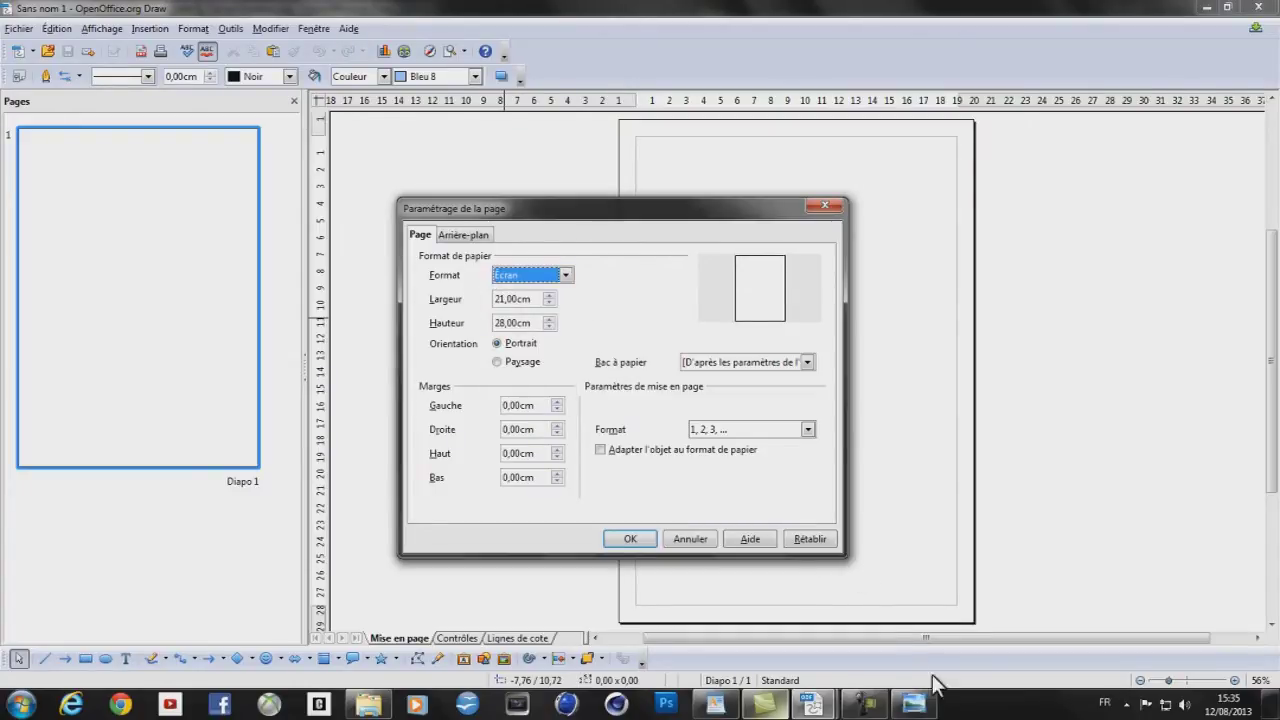
Switch to the WordPad dimensions document and look up the width in centimetres for the 2120 x 1192 format
{"action": "left_click", "coordinate": [715, 703]}
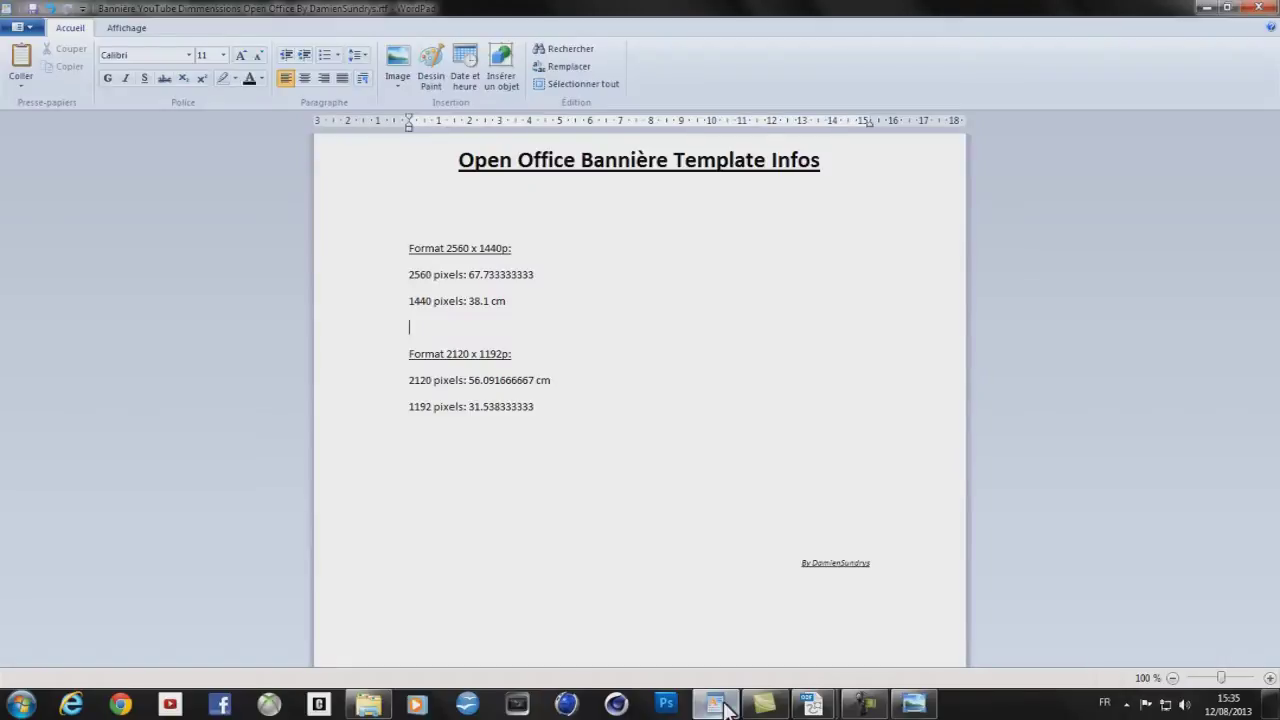
{"action": "left_click", "coordinate": [520, 330]}
{"action": "left_click_drag", "start_coordinate": [448, 250], "coordinate": [527, 254]}
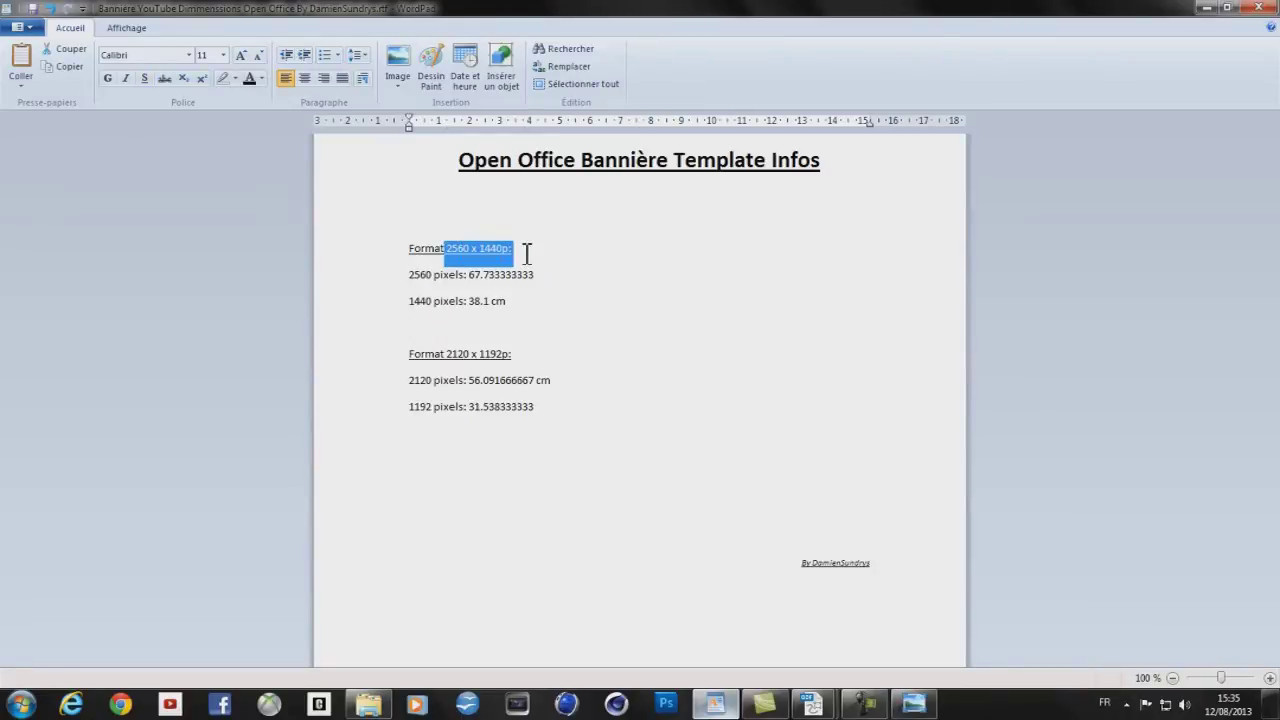
{"action": "key", "text": "ctrl+u"}
{"action": "left_click", "coordinate": [471, 287]}
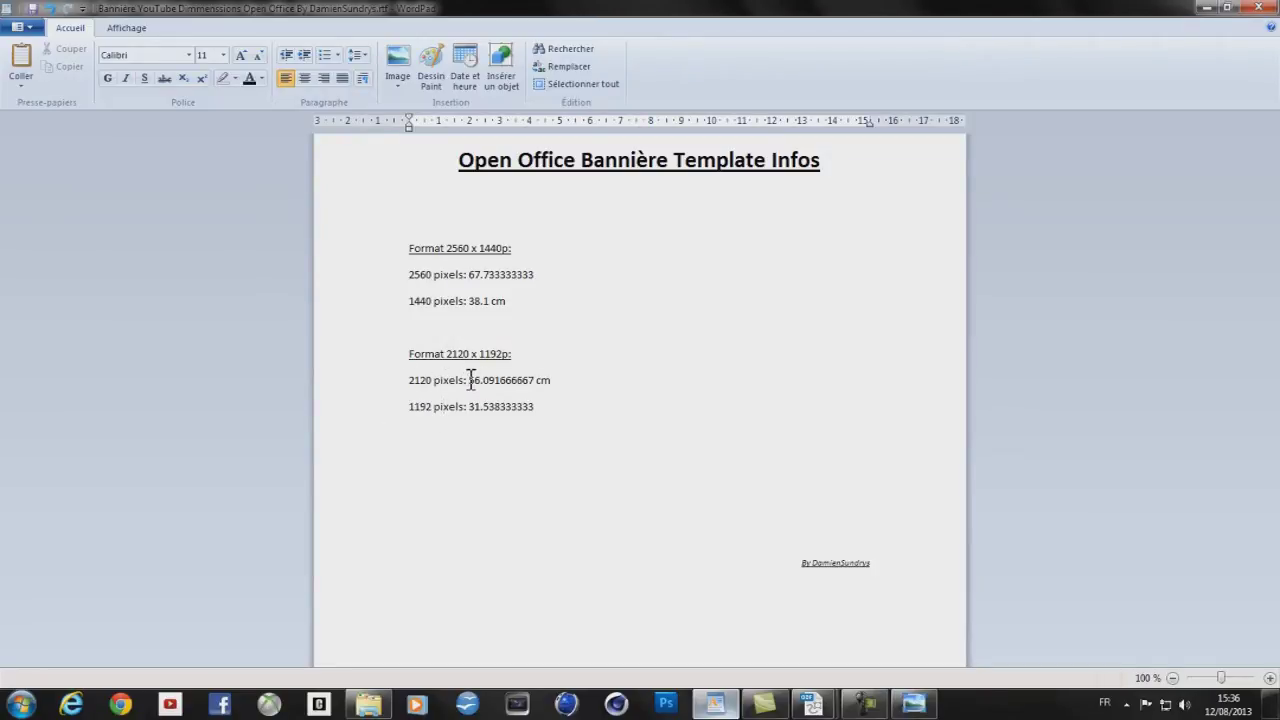
{"action": "left_click_drag", "start_coordinate": [470, 381], "coordinate": [495, 378]}
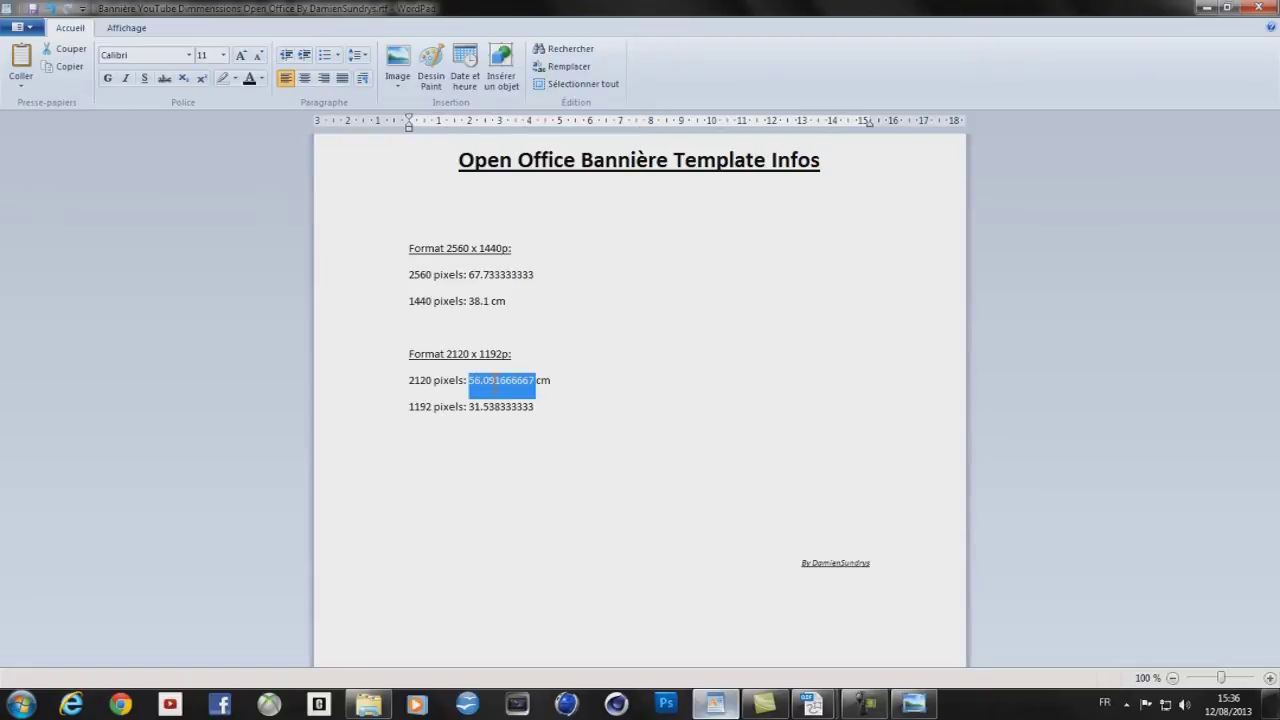
{"action": "left_click", "coordinate": [497, 381]}
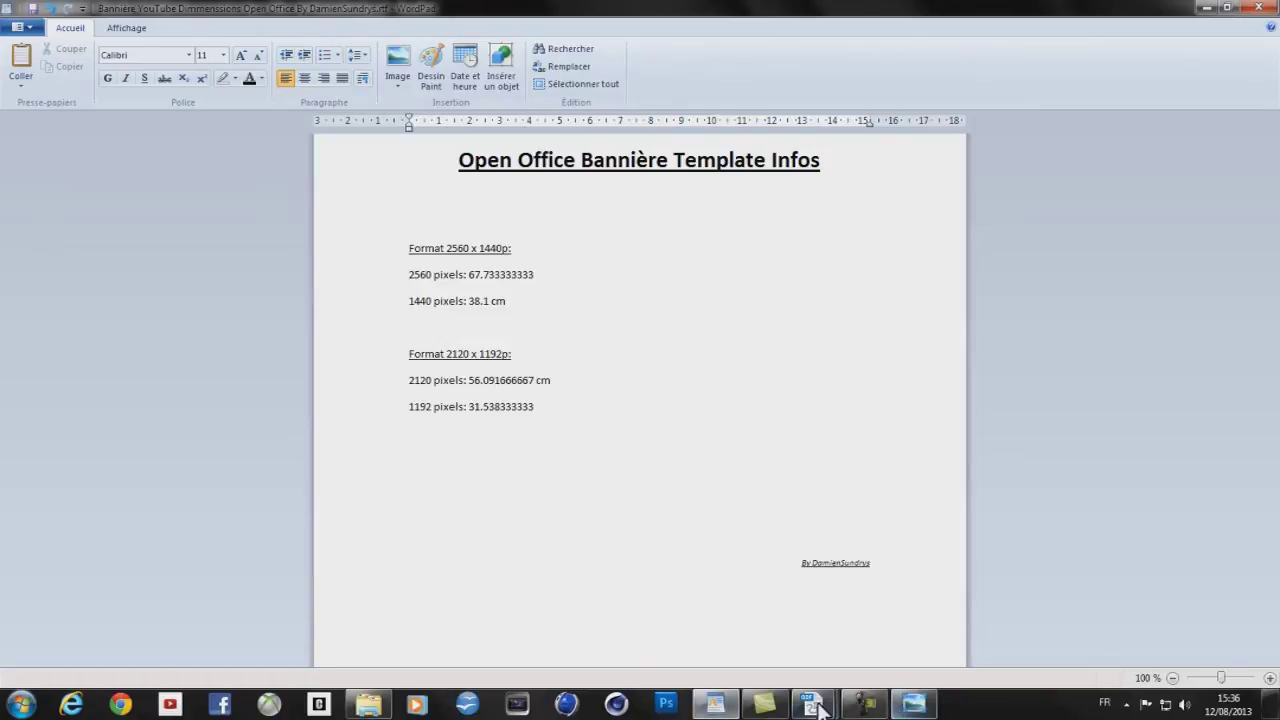
Return to the new drawing's page setup in OpenOffice Draw and set the page width to 56,09 cm
{"action": "mouse_move", "coordinate": [812, 705]}
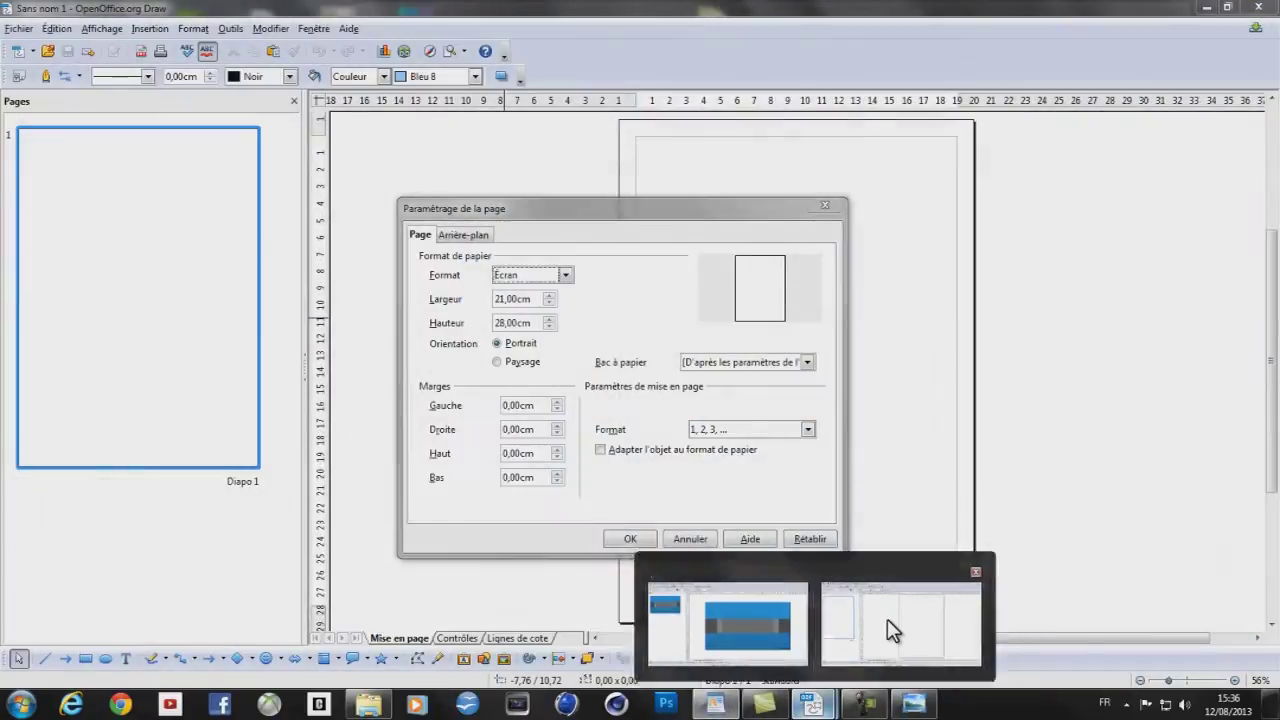
{"action": "left_click", "coordinate": [887, 619]}
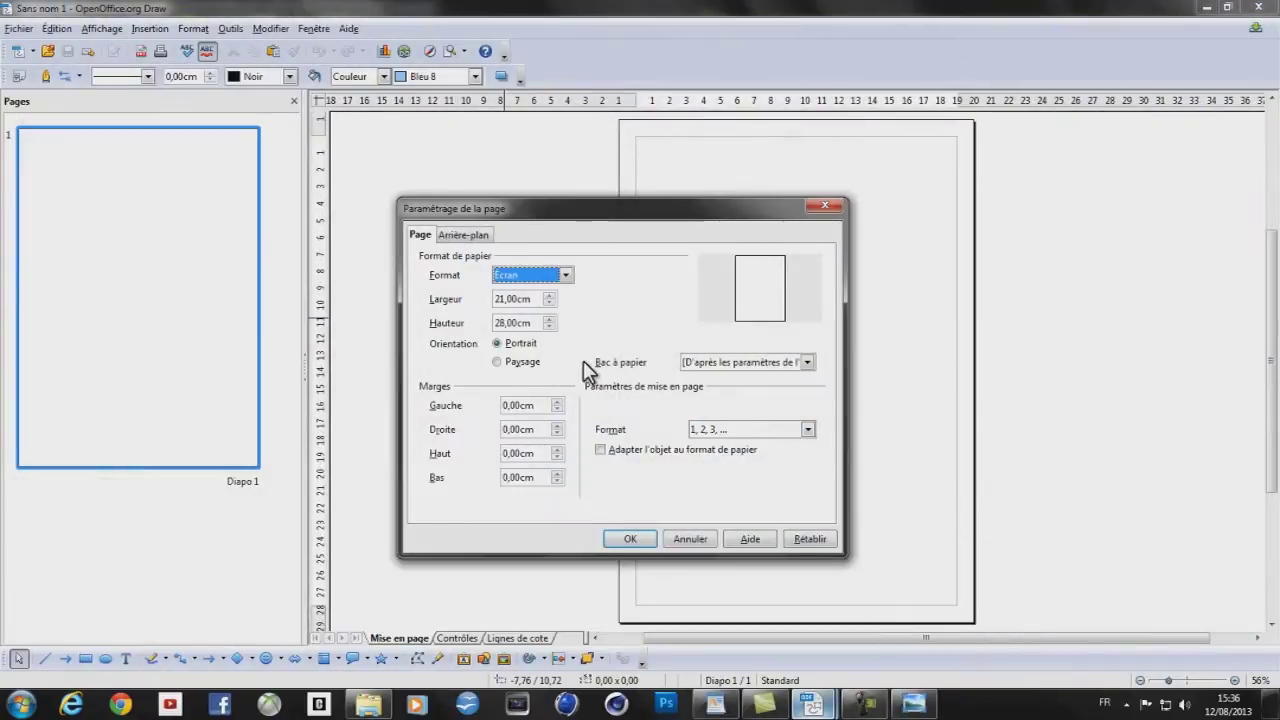
{"action": "left_click", "coordinate": [499, 298]}
{"action": "type", "text": "56"}
{"action": "key", "text": "Delete"}
{"action": "key", "text": "Right"}
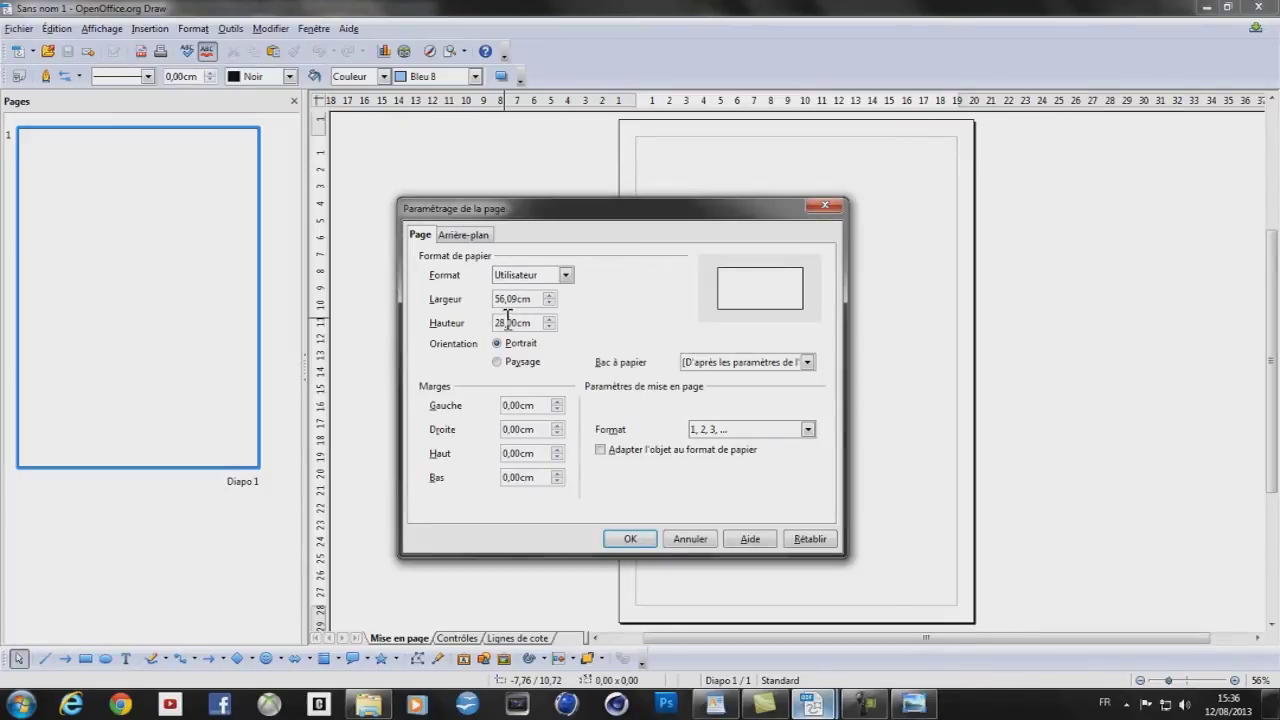
Consult the WordPad dimensions document, return to the page setup in Draw and set the page height to 53 cm
{"action": "left_click", "coordinate": [715, 704]}
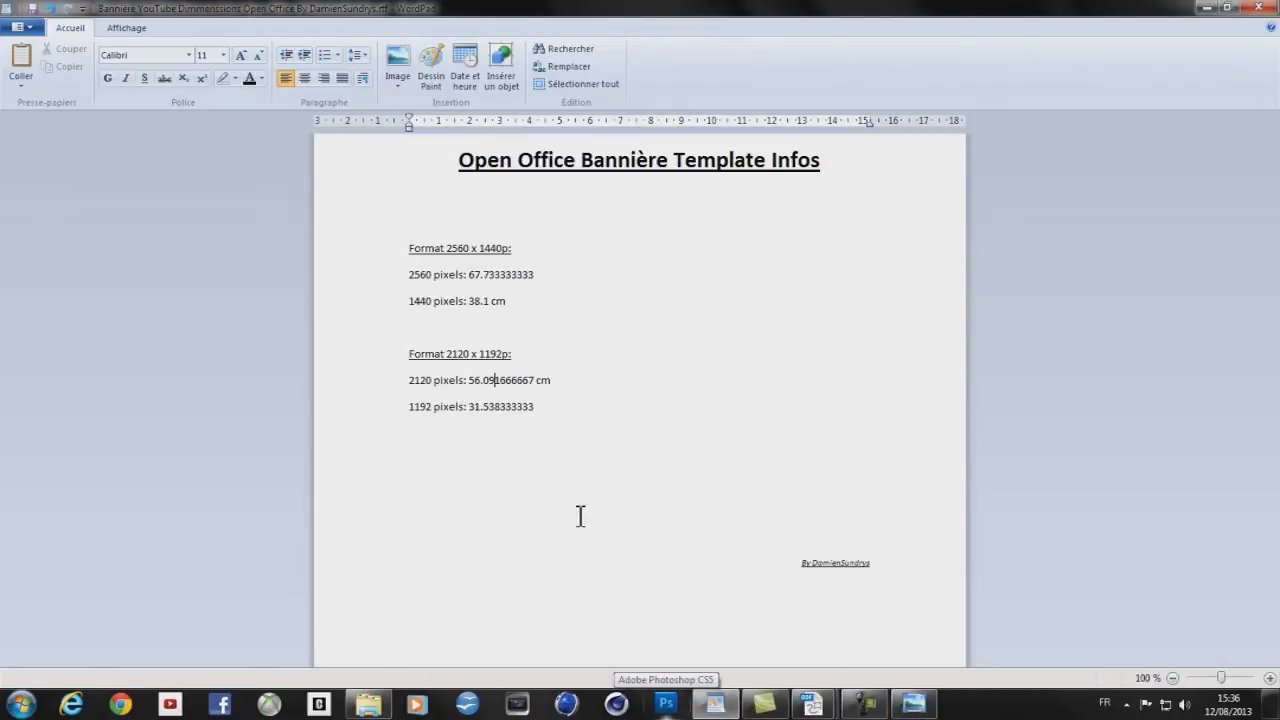
{"action": "mouse_move", "coordinate": [725, 710]}
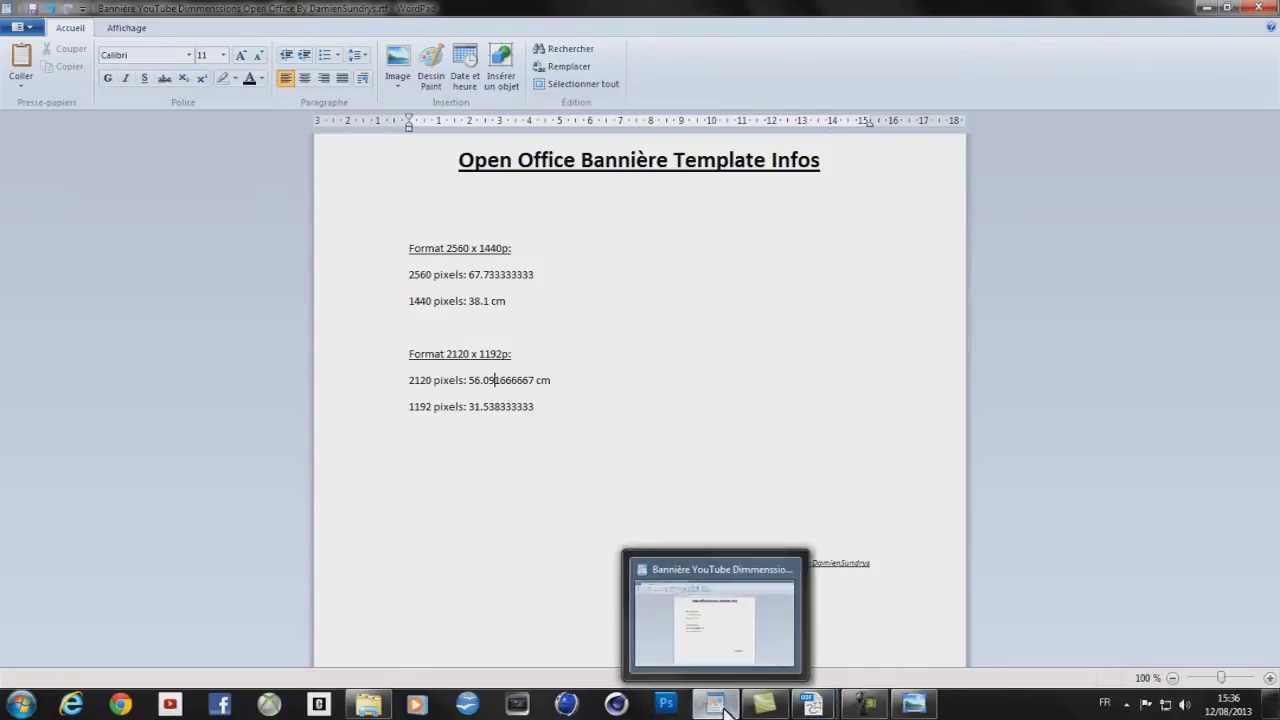
{"action": "mouse_move", "coordinate": [812, 704]}
{"action": "mouse_move", "coordinate": [780, 624]}
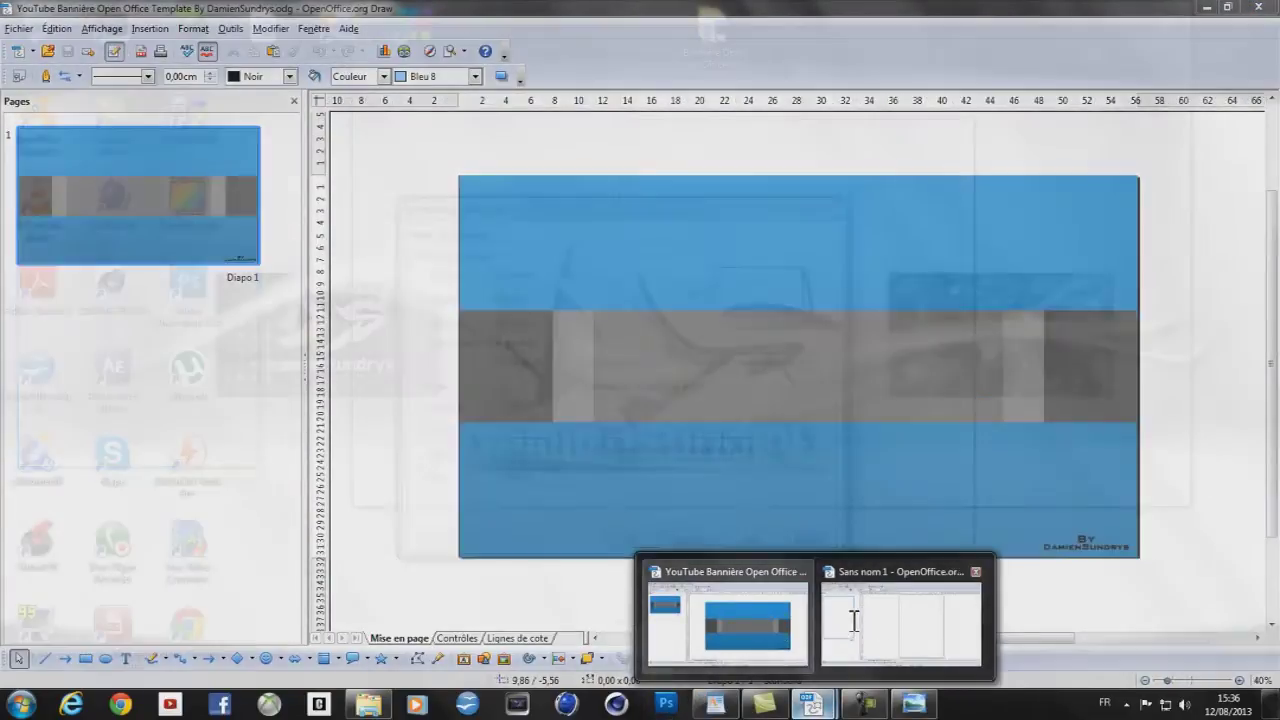
{"action": "left_click", "coordinate": [860, 612]}
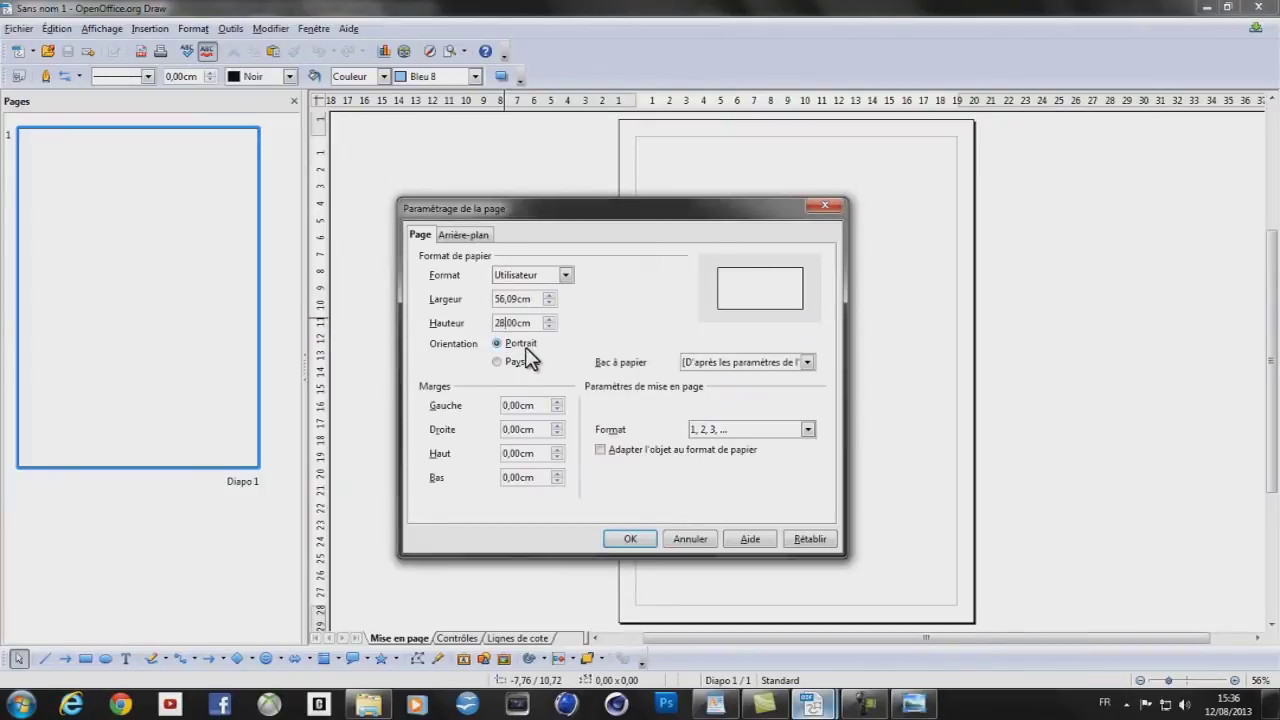
{"action": "key", "text": "BackSpace"}
{"action": "key", "text": "BackSpace"}
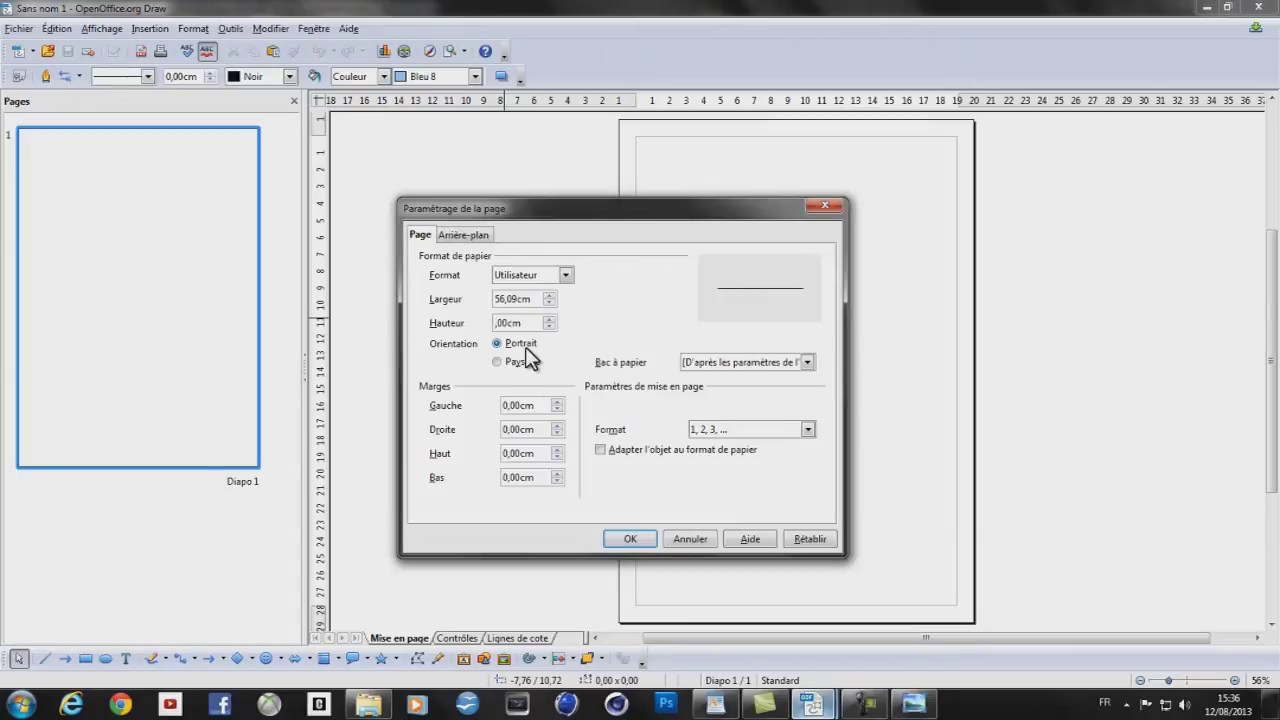
{"action": "type", "text": "53"}
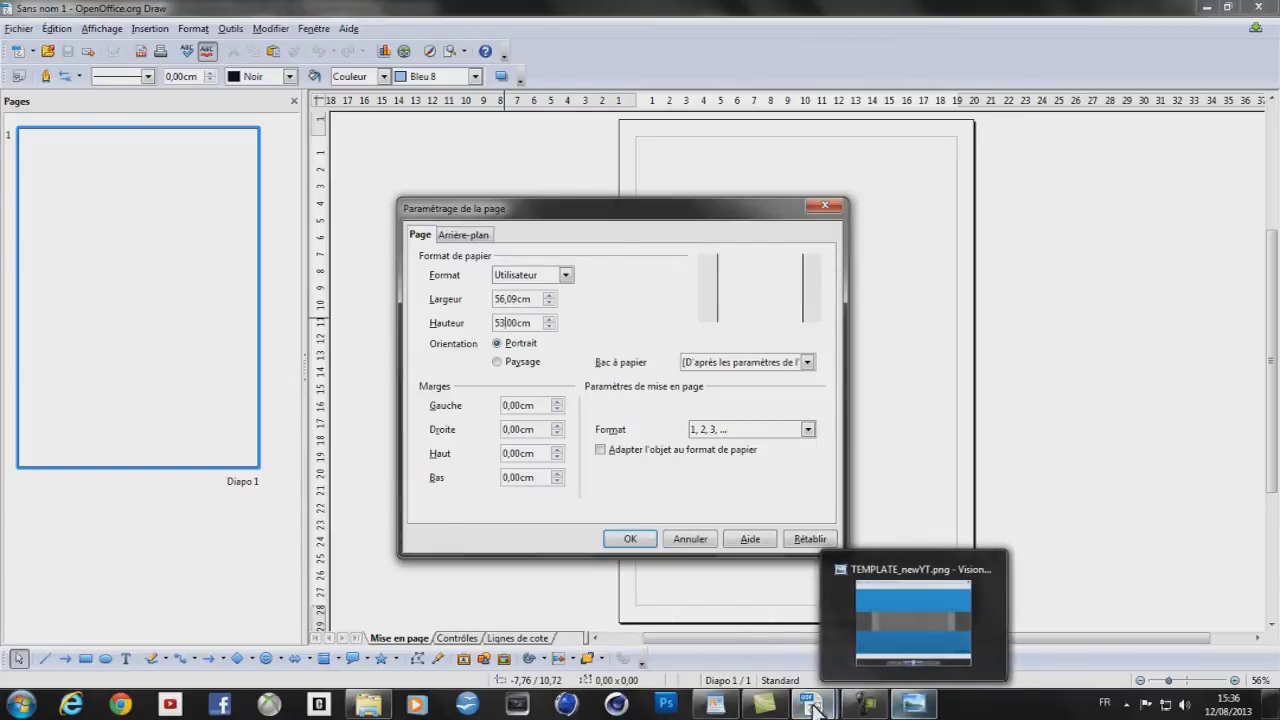
Recheck the height in the WordPad document, set the page height to 31,54 cm in Draw and choose the Paysage orientation
{"action": "left_click", "coordinate": [716, 704]}
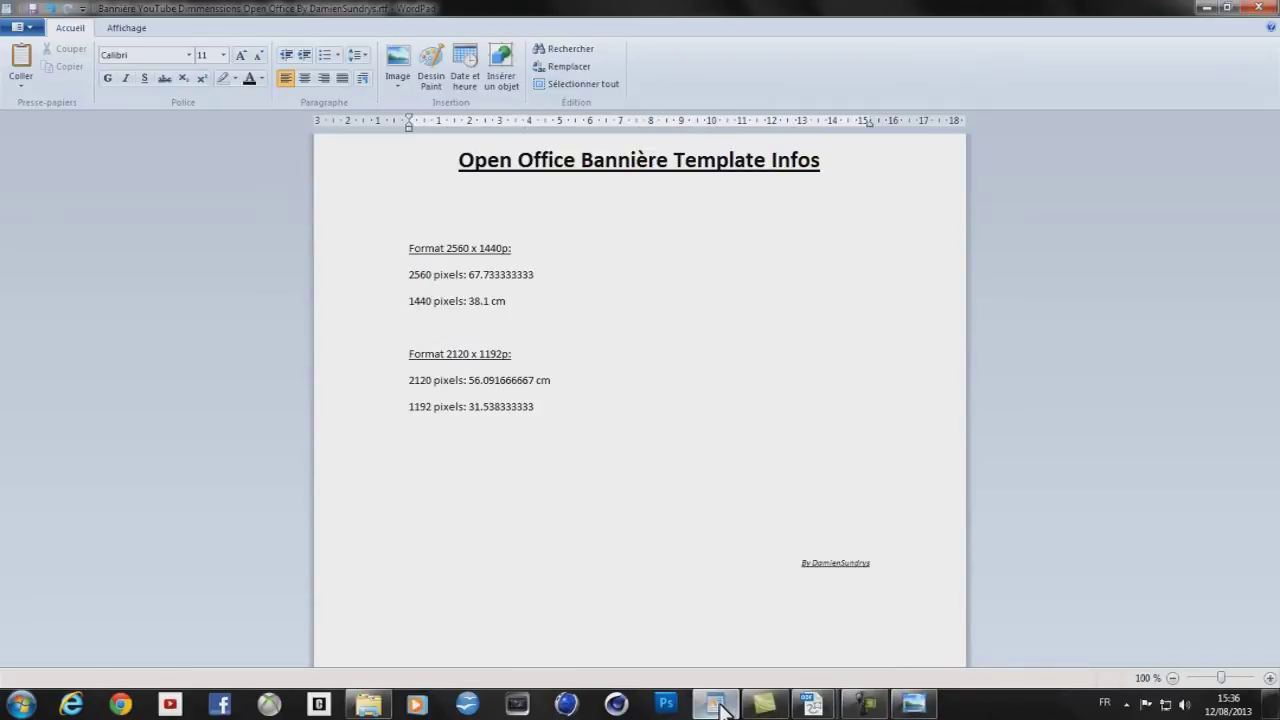
{"action": "left_click", "coordinate": [718, 705]}
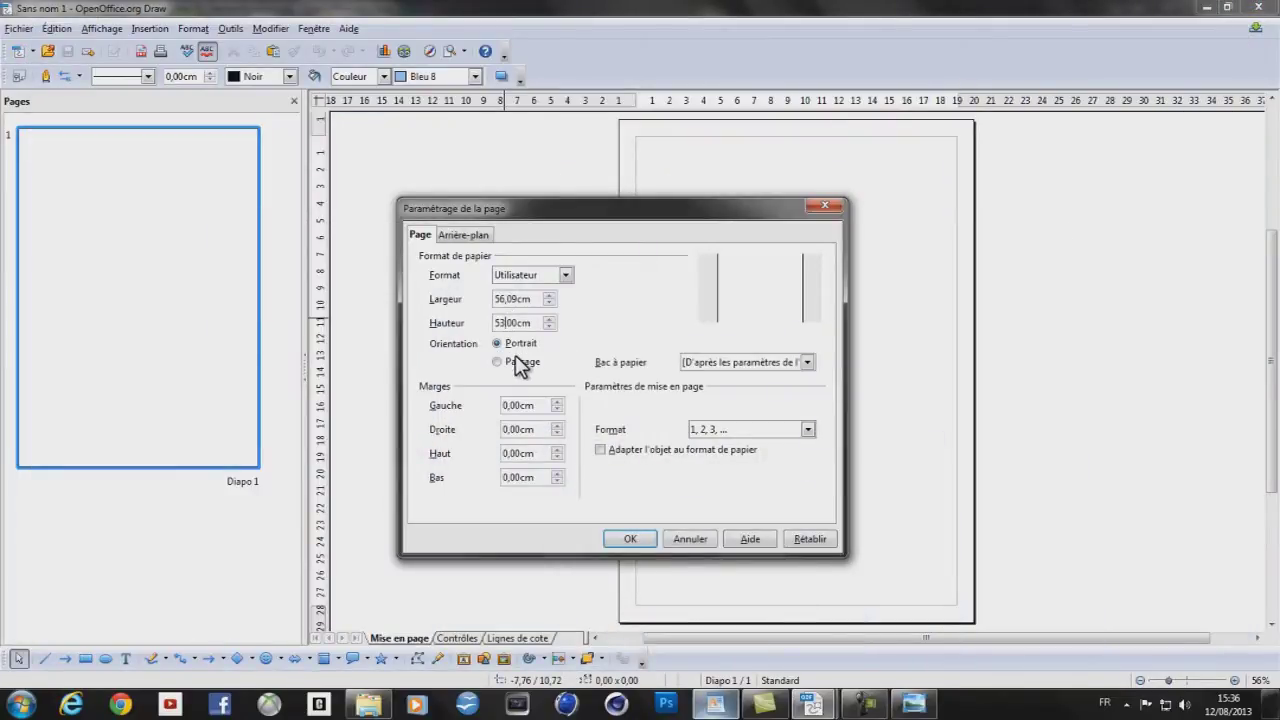
{"action": "key", "text": "BackSpace"}
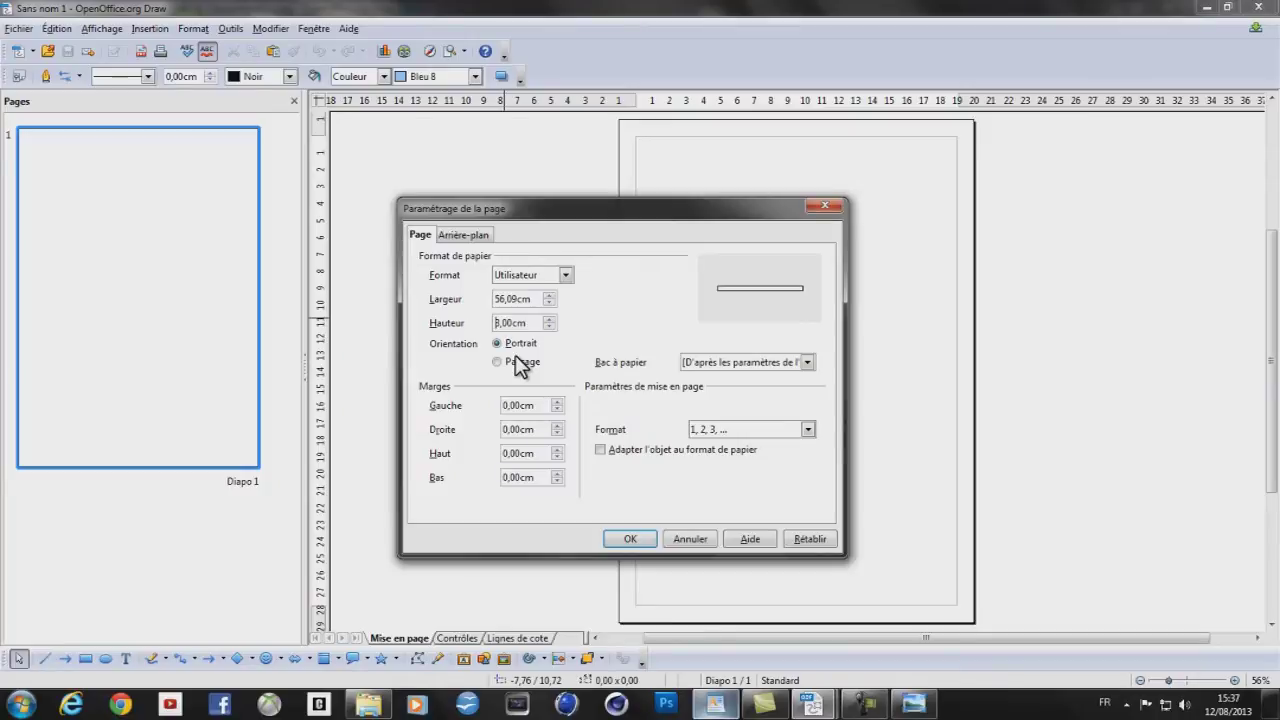
{"action": "type", "text": "1,"}
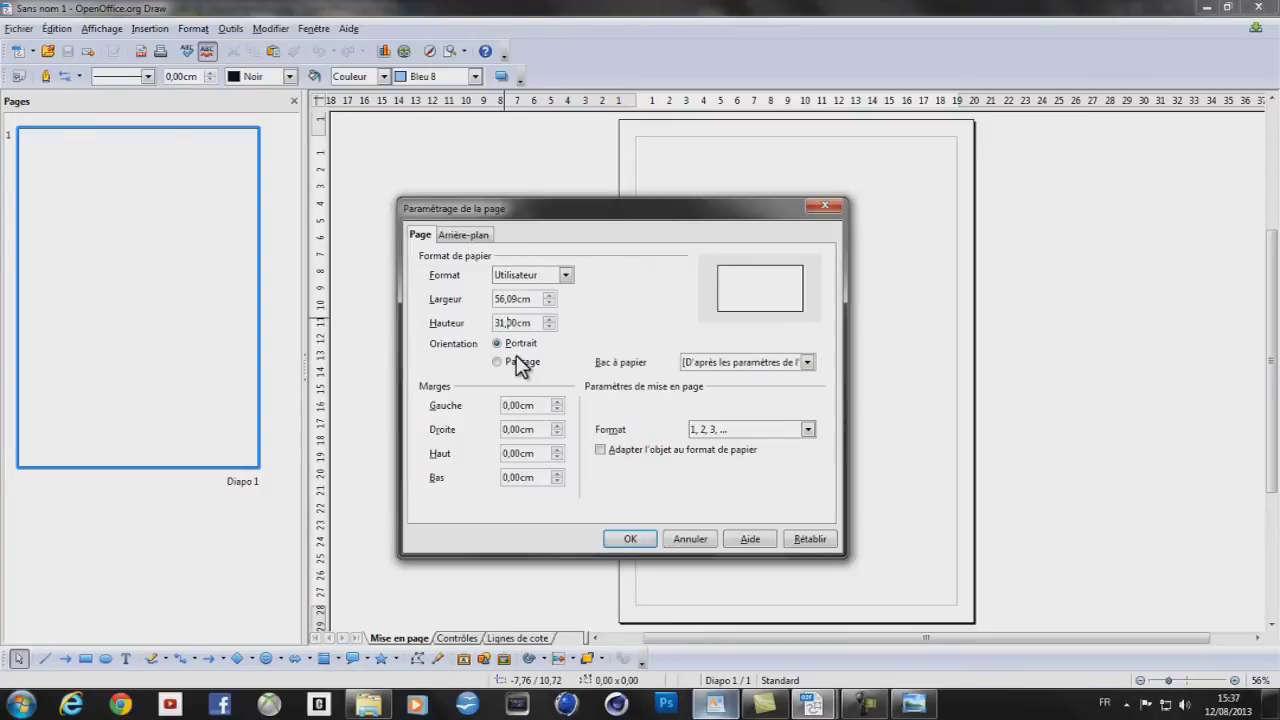
{"action": "type", "text": "54"}
{"action": "left_click", "coordinate": [511, 363]}
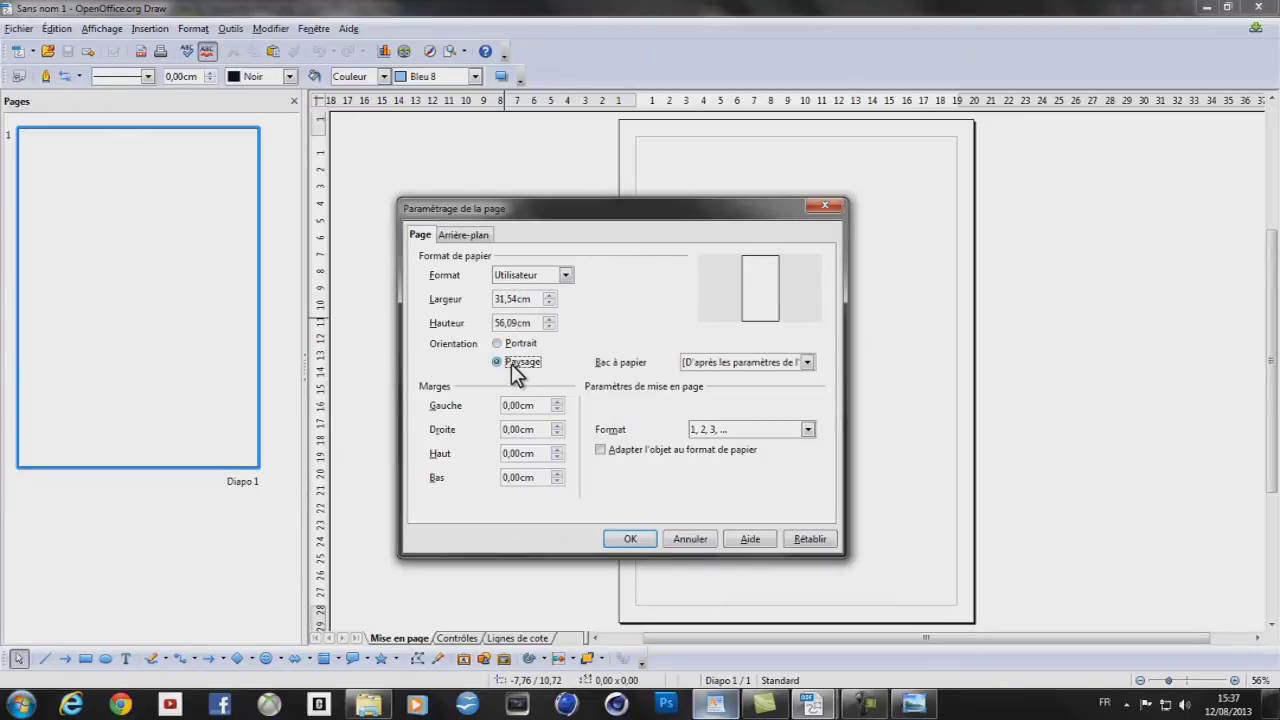
Choose the Portrait orientation to keep the 56,09 x 31,54 cm page and apply the setup despite the margins exceeding the print area
{"action": "left_click", "coordinate": [504, 344]}
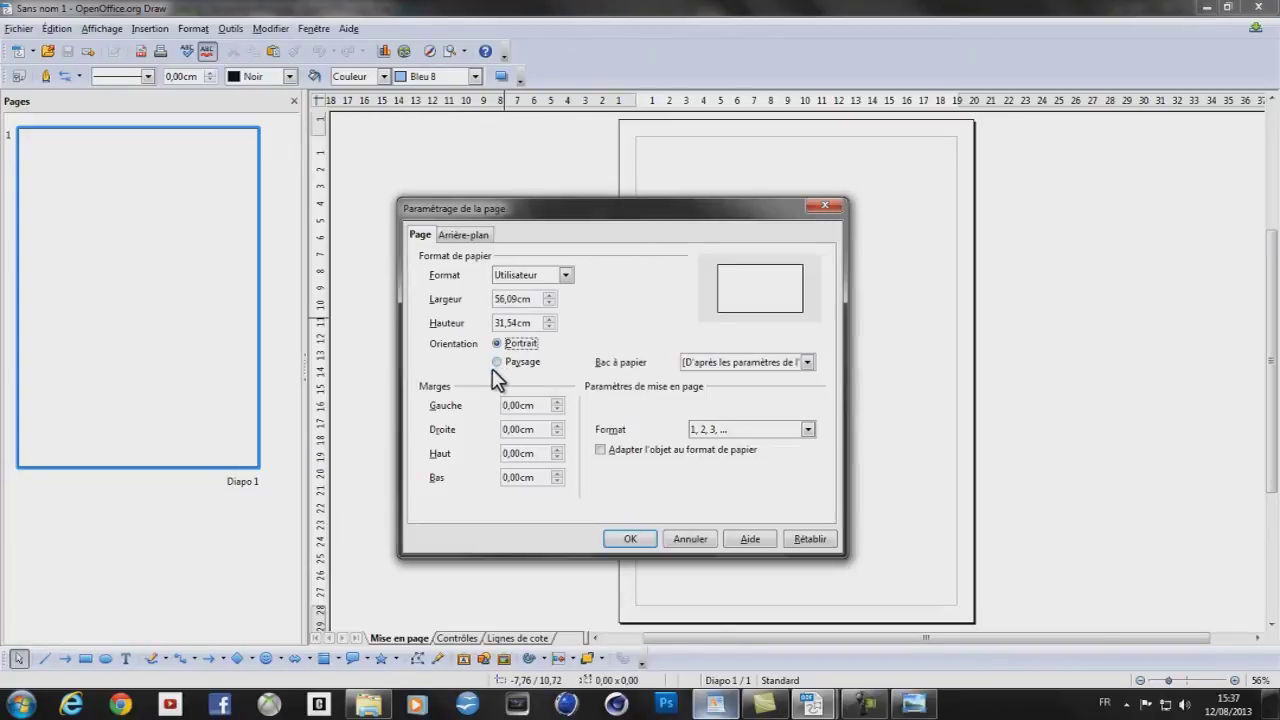
{"action": "left_click", "coordinate": [634, 538]}
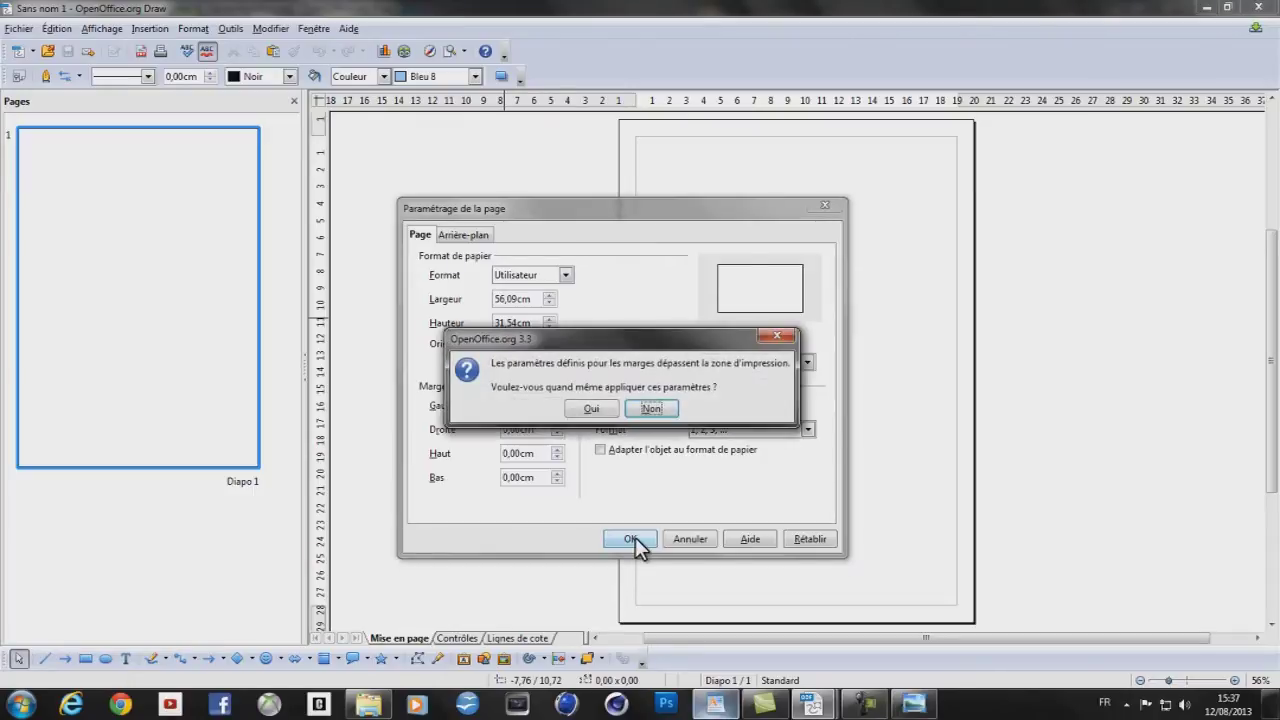
{"action": "left_click", "coordinate": [600, 410]}
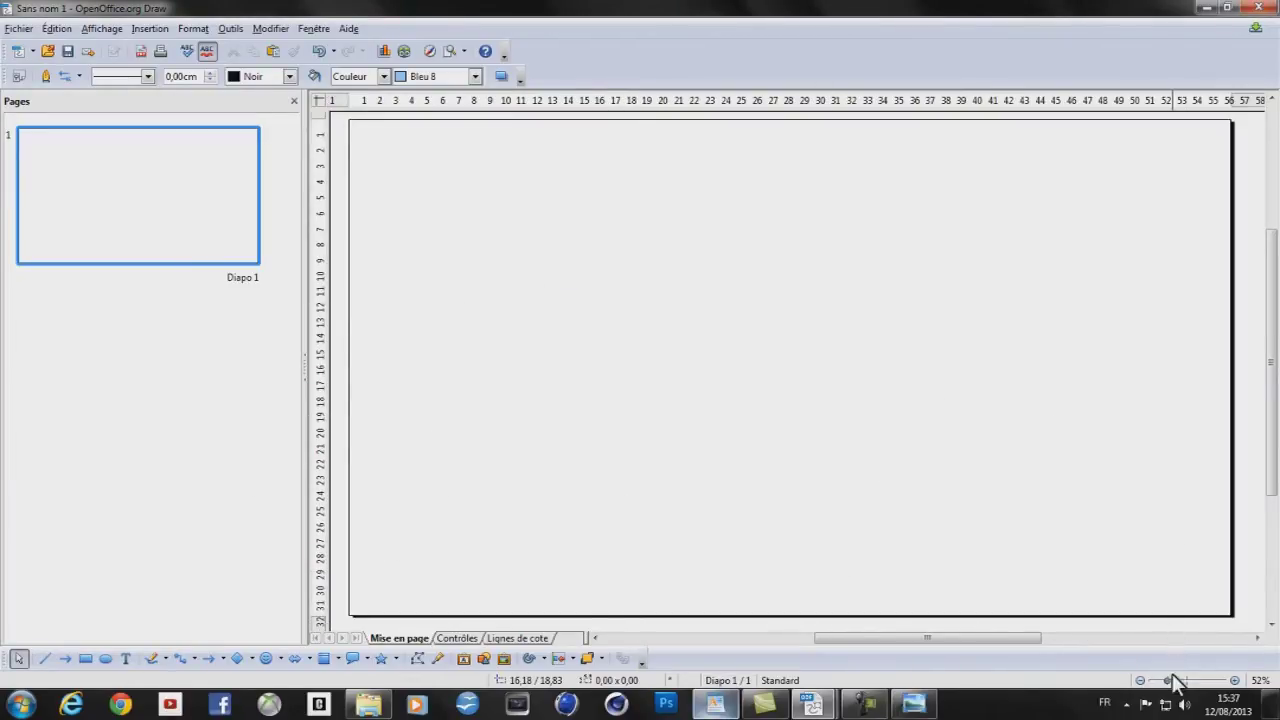
Insert the banner zone template image from the Bannière Open Office folder on the desktop onto the page
{"action": "left_click_drag", "start_coordinate": [1166, 680], "coordinate": [1160, 680]}
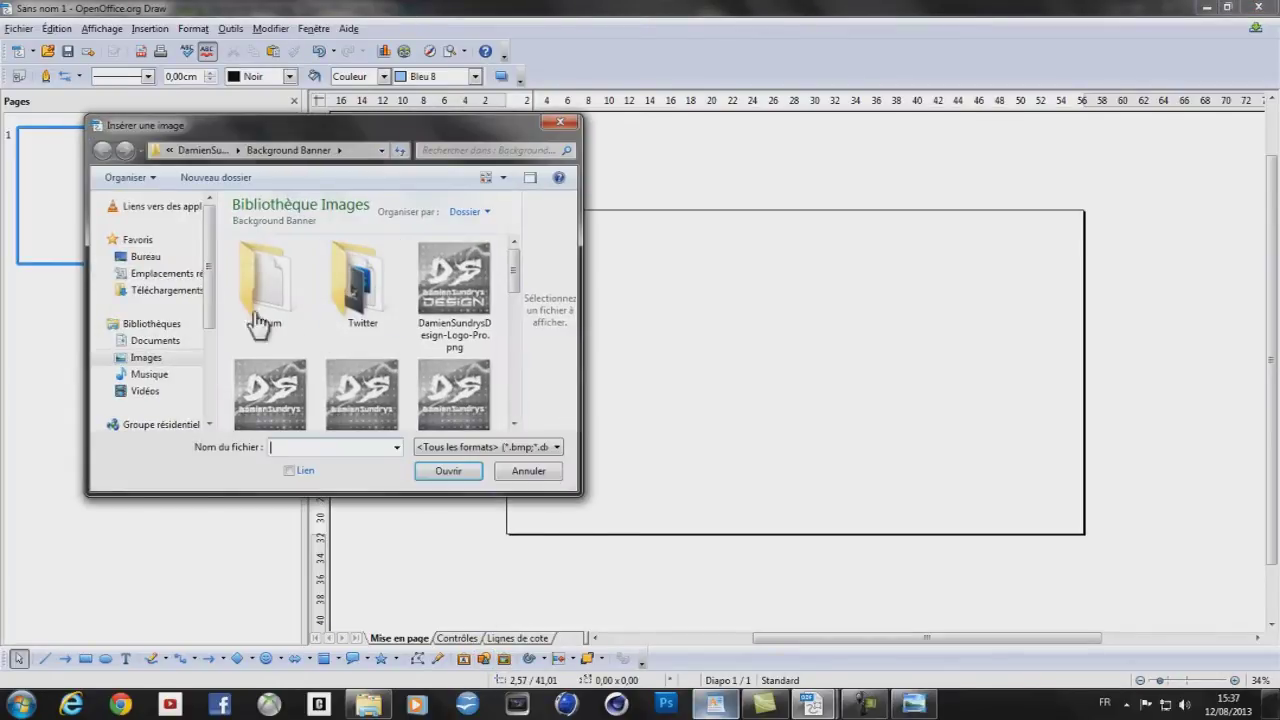
{"action": "left_click", "coordinate": [145, 258]}
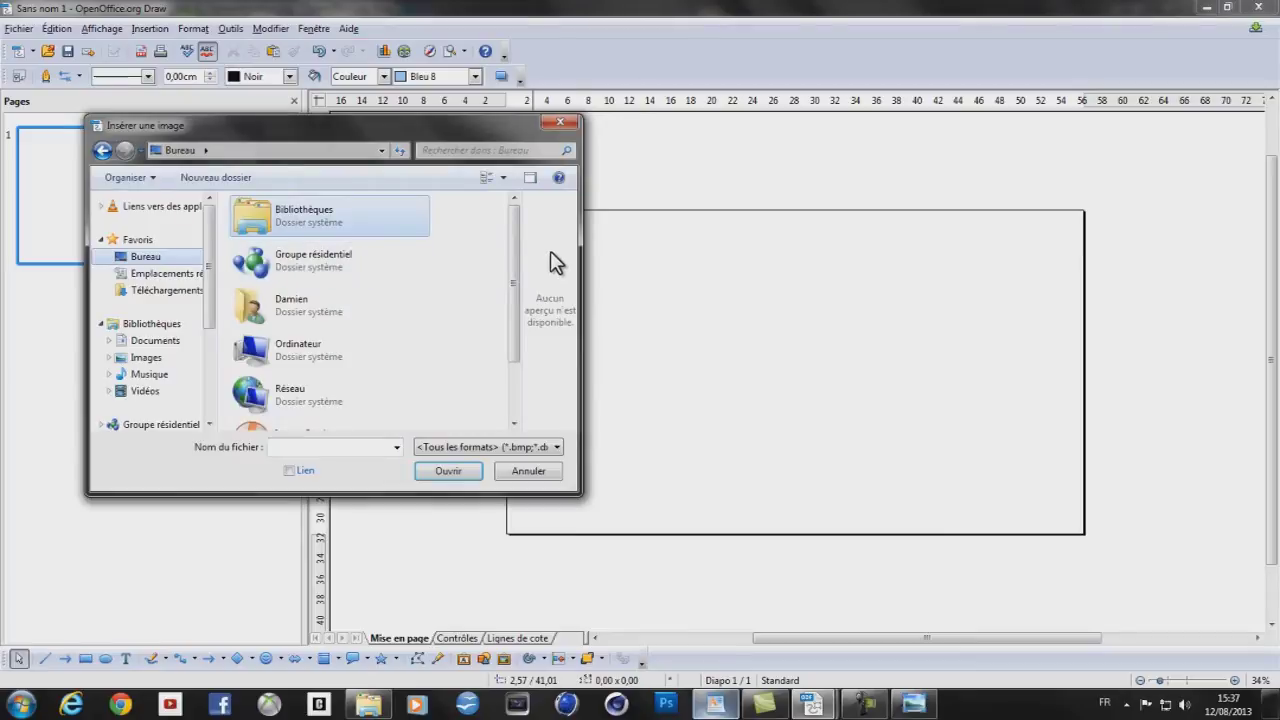
{"action": "left_click_drag", "start_coordinate": [520, 262], "coordinate": [518, 348]}
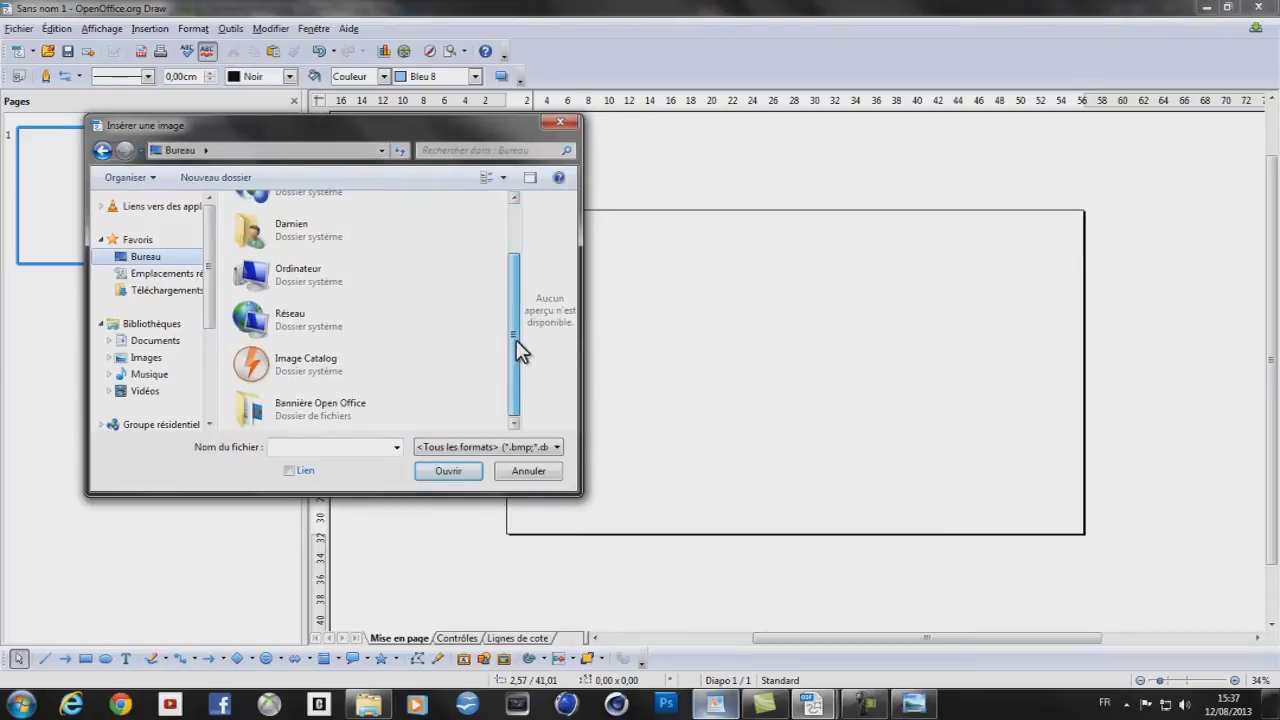
{"action": "double_click", "coordinate": [300, 405]}
{"action": "left_click", "coordinate": [362, 265]}
{"action": "left_click", "coordinate": [449, 474]}
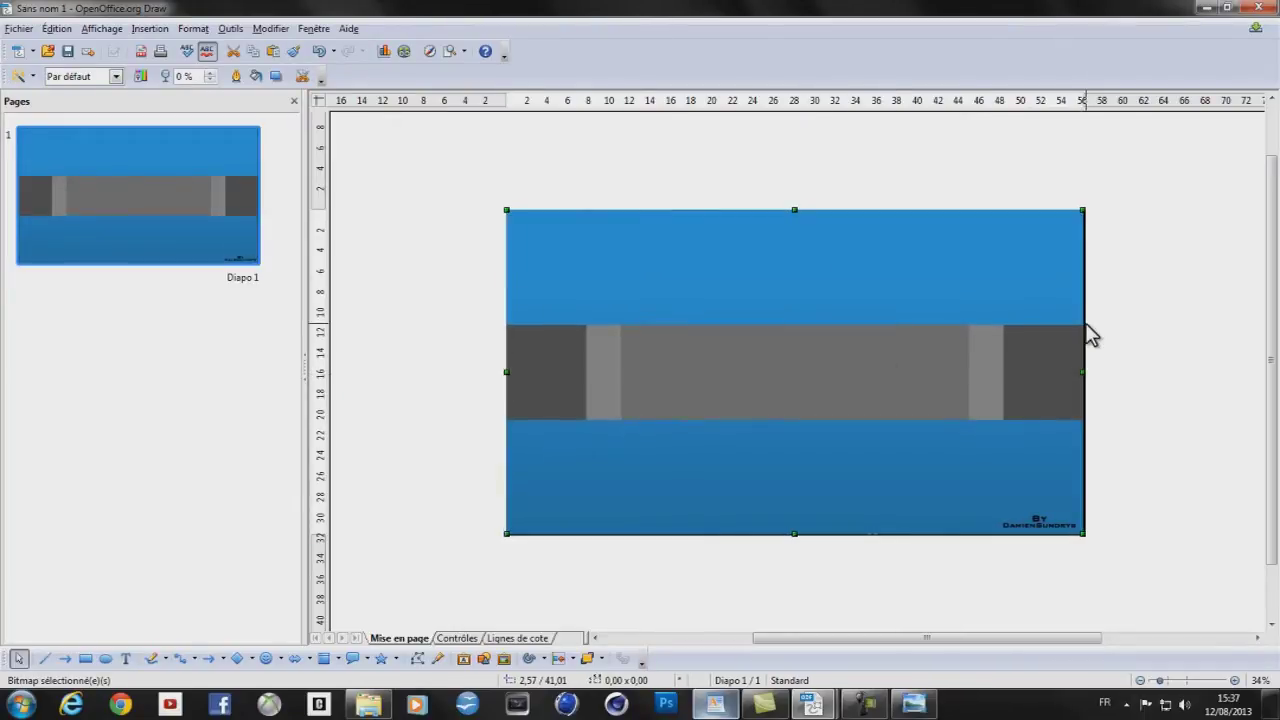
{"action": "left_click", "coordinate": [1134, 329]}
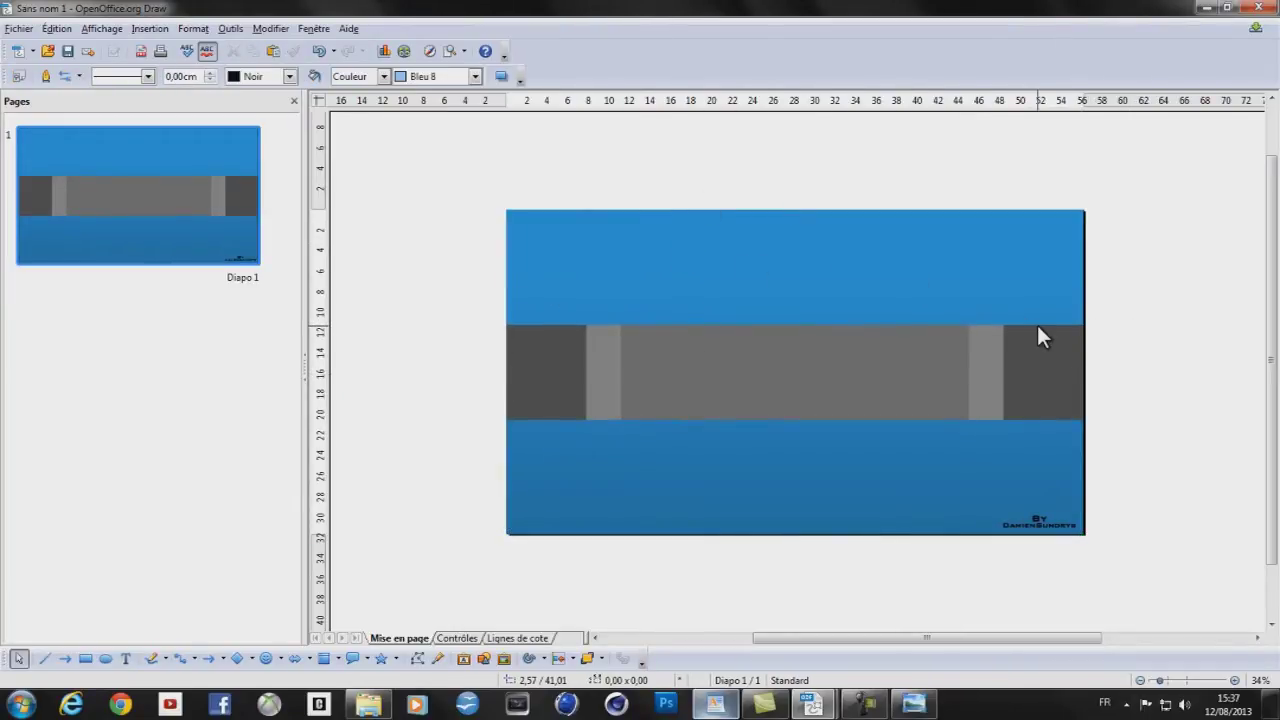
{"action": "left_click", "coordinate": [1165, 688]}
{"action": "left_click_drag", "start_coordinate": [1163, 682], "coordinate": [1167, 682]}
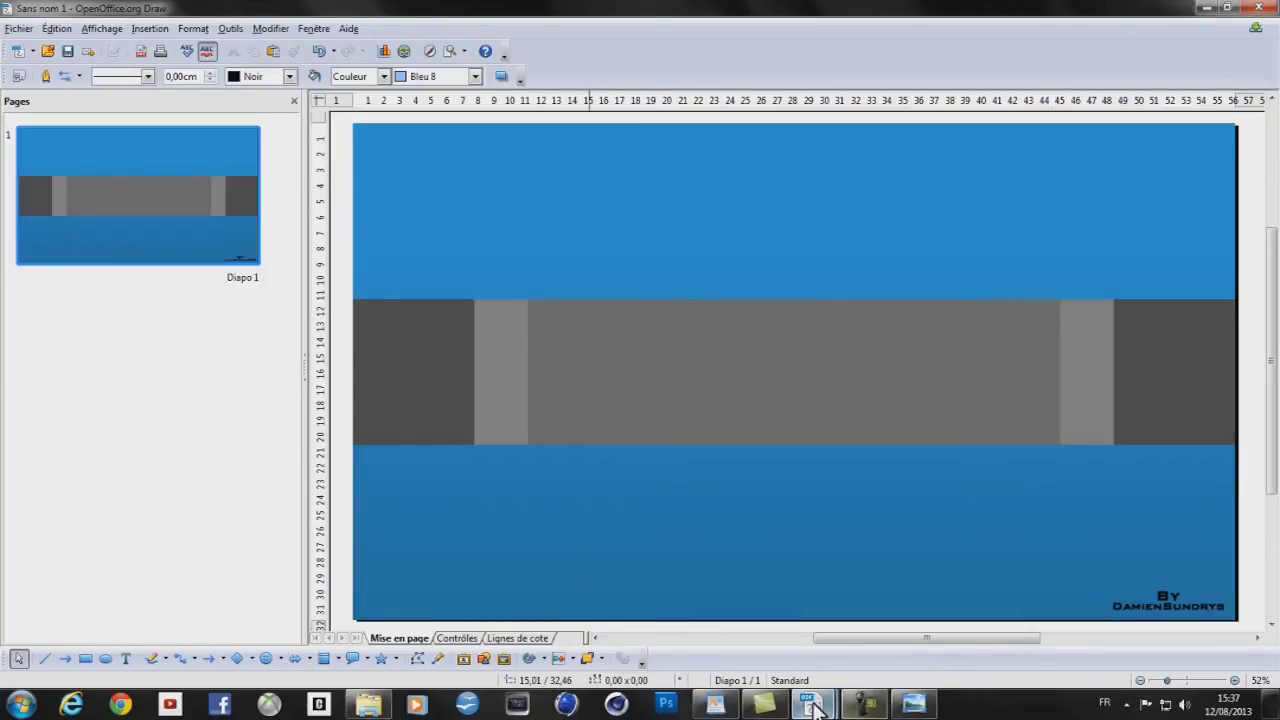
Close the untitled drawing without saving its changes
{"action": "mouse_move", "coordinate": [809, 695]}
{"action": "left_click", "coordinate": [973, 574]}
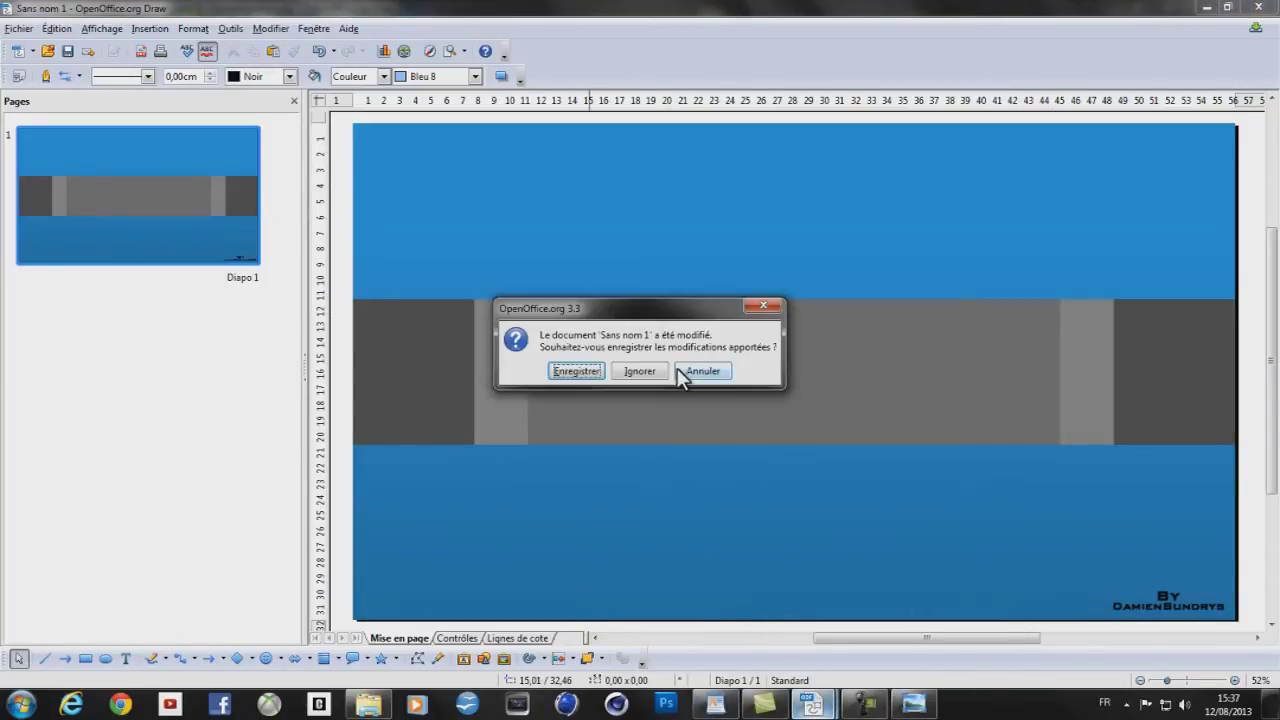
{"action": "left_click", "coordinate": [658, 370]}
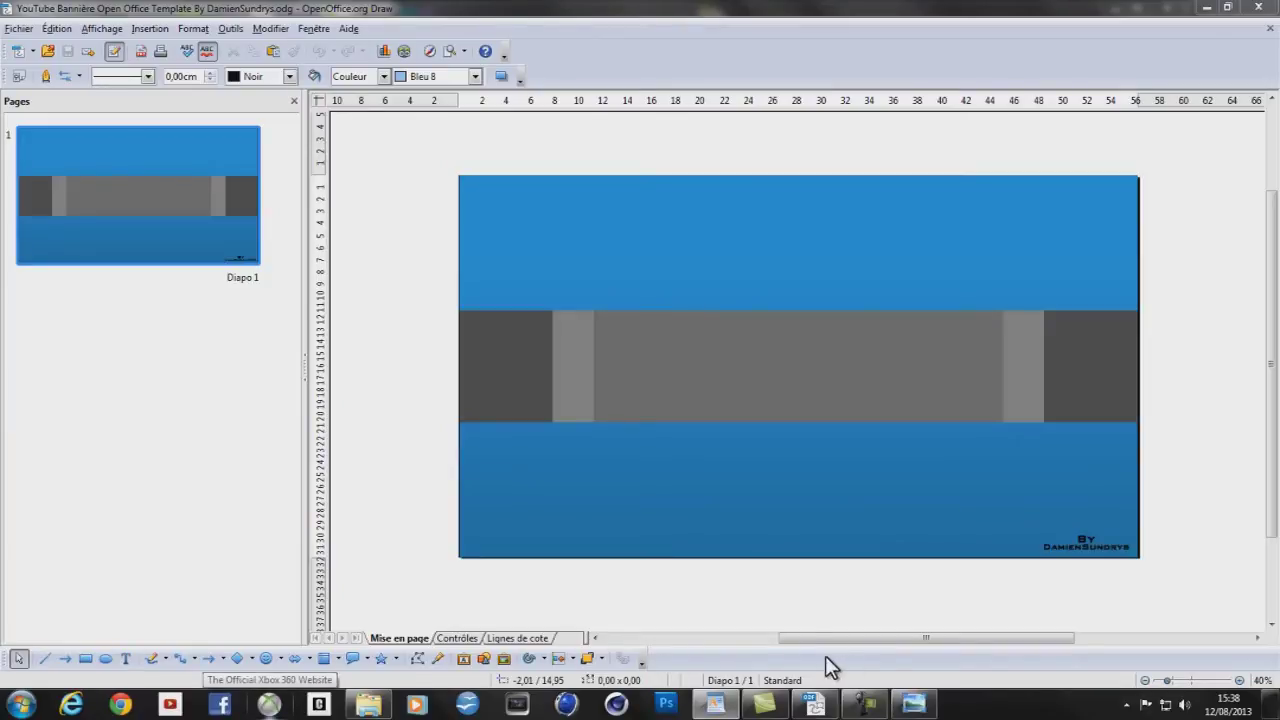
{"action": "left_click", "coordinate": [104, 30]}
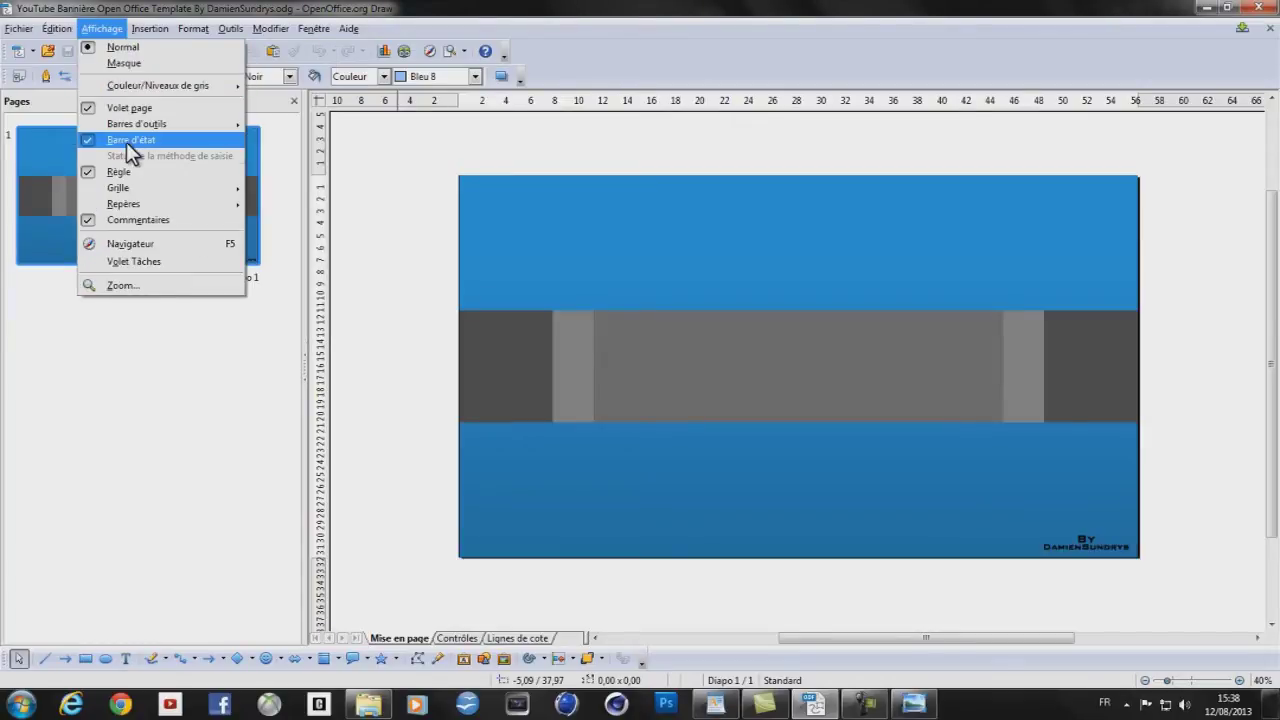
{"action": "mouse_move", "coordinate": [133, 124]}
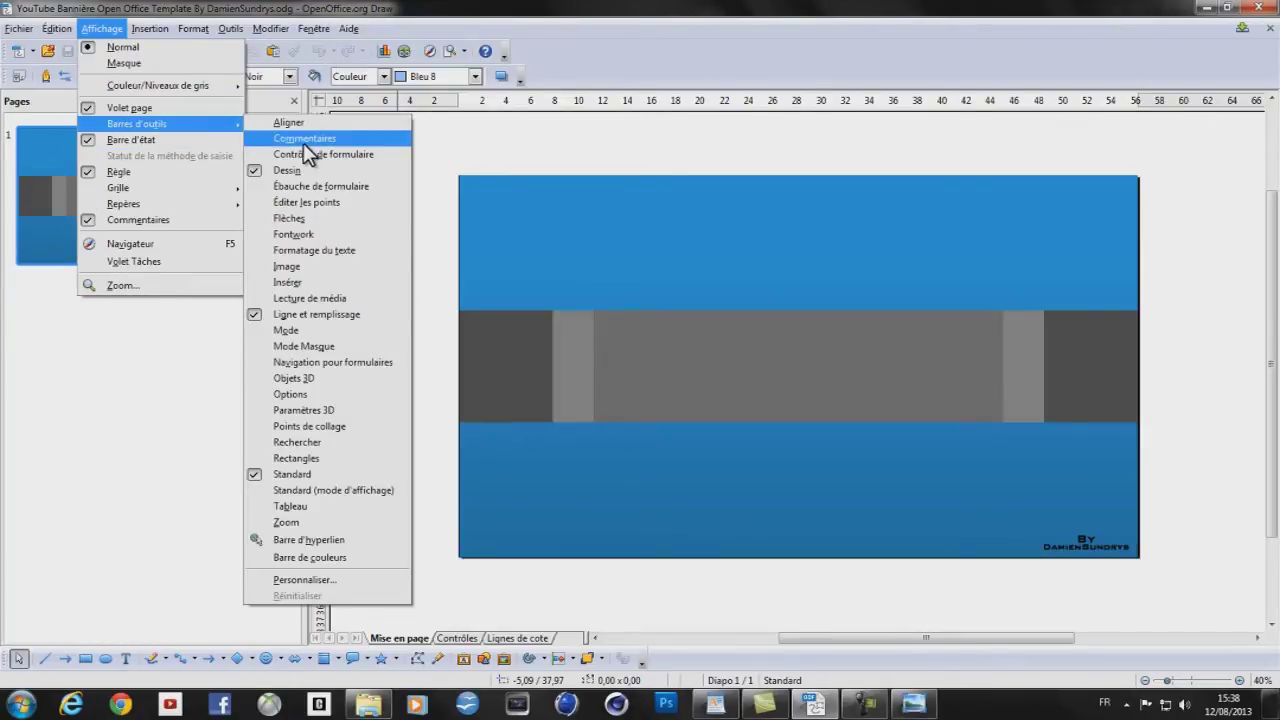
{"action": "left_click", "coordinate": [546, 31]}
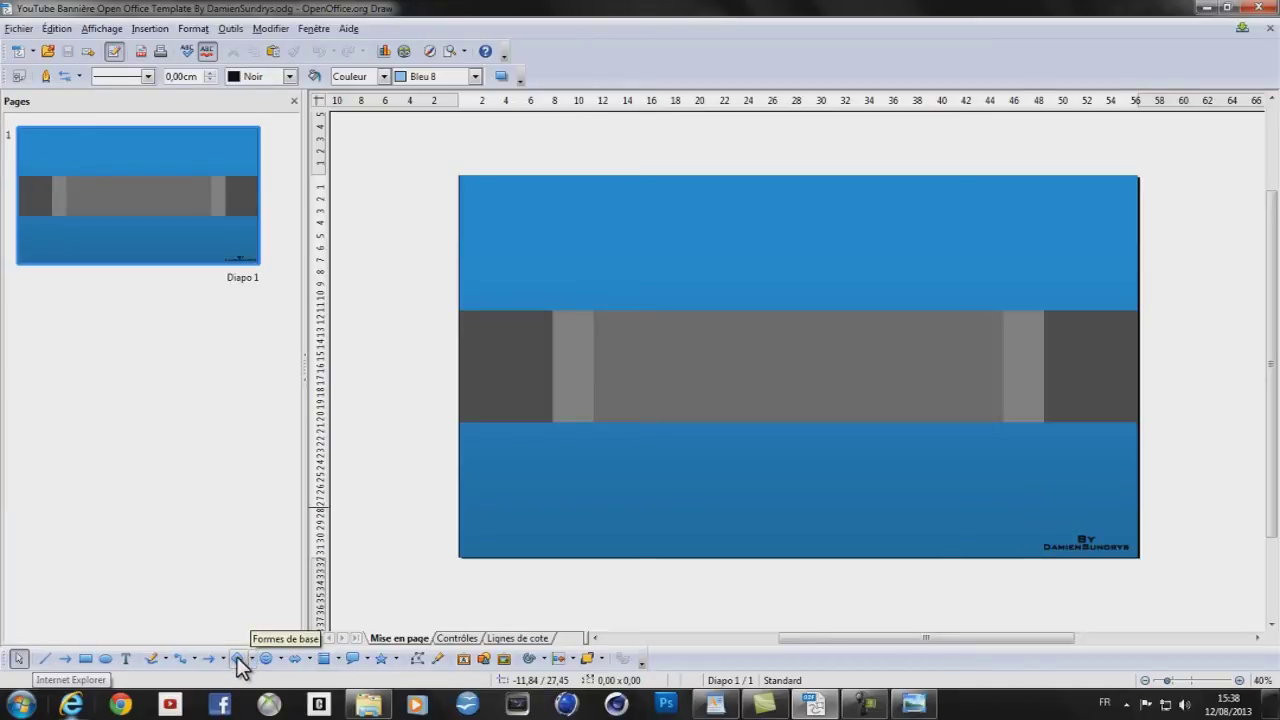
{"action": "left_click", "coordinate": [362, 656]}
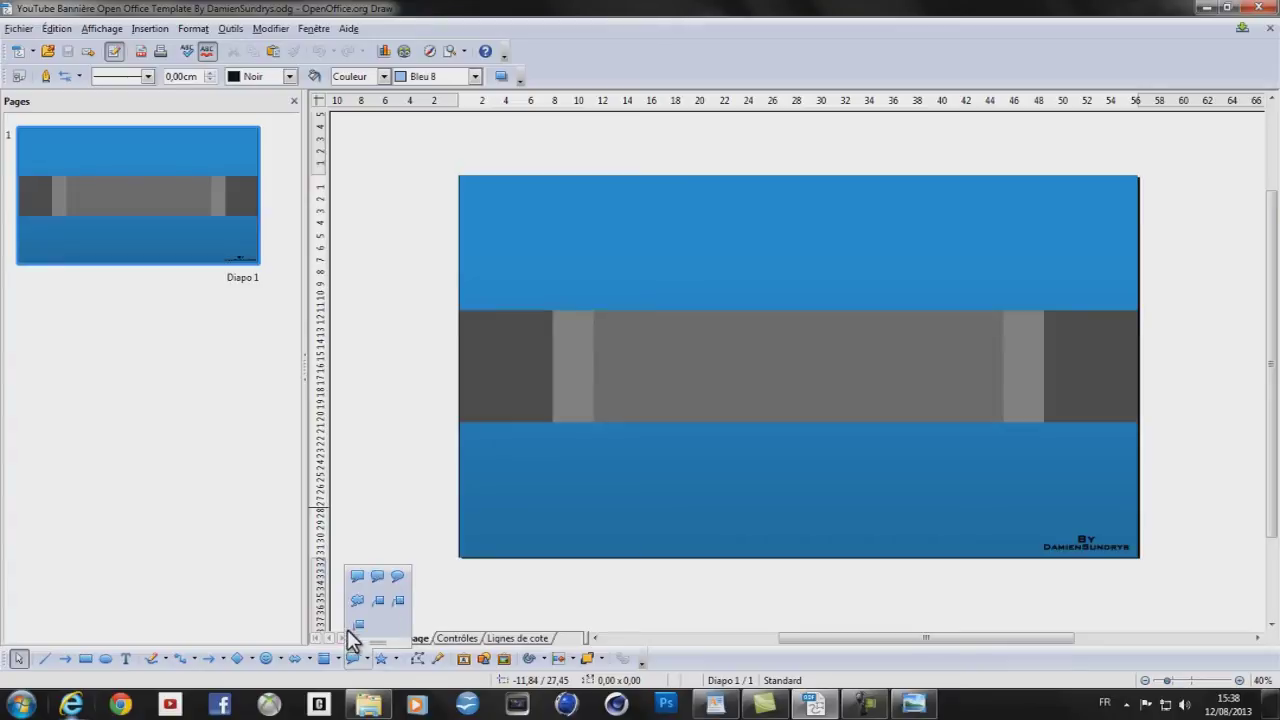
{"action": "left_click", "coordinate": [340, 656]}
{"action": "left_click", "coordinate": [341, 658]}
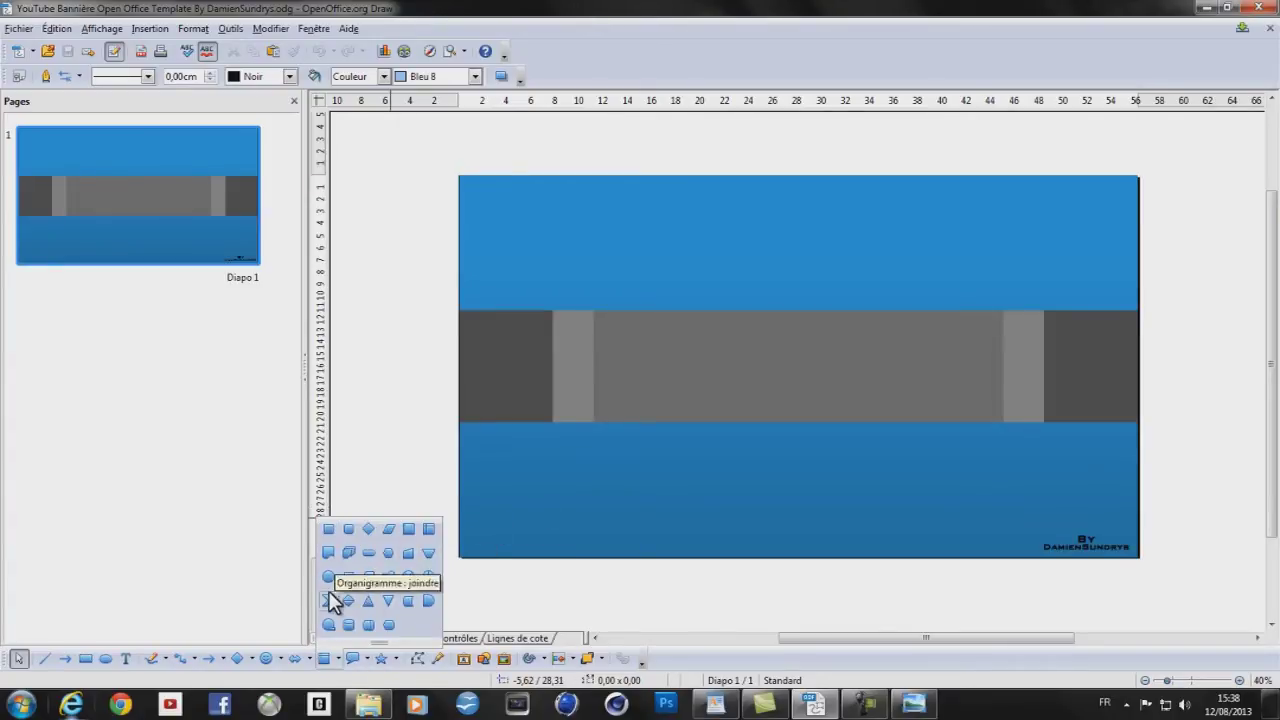
Draw an inverted trapezoid basic shape about 15 x 10,5 cm over the left end of the template's grey band
{"action": "left_click", "coordinate": [253, 662]}
{"action": "left_click", "coordinate": [251, 659]}
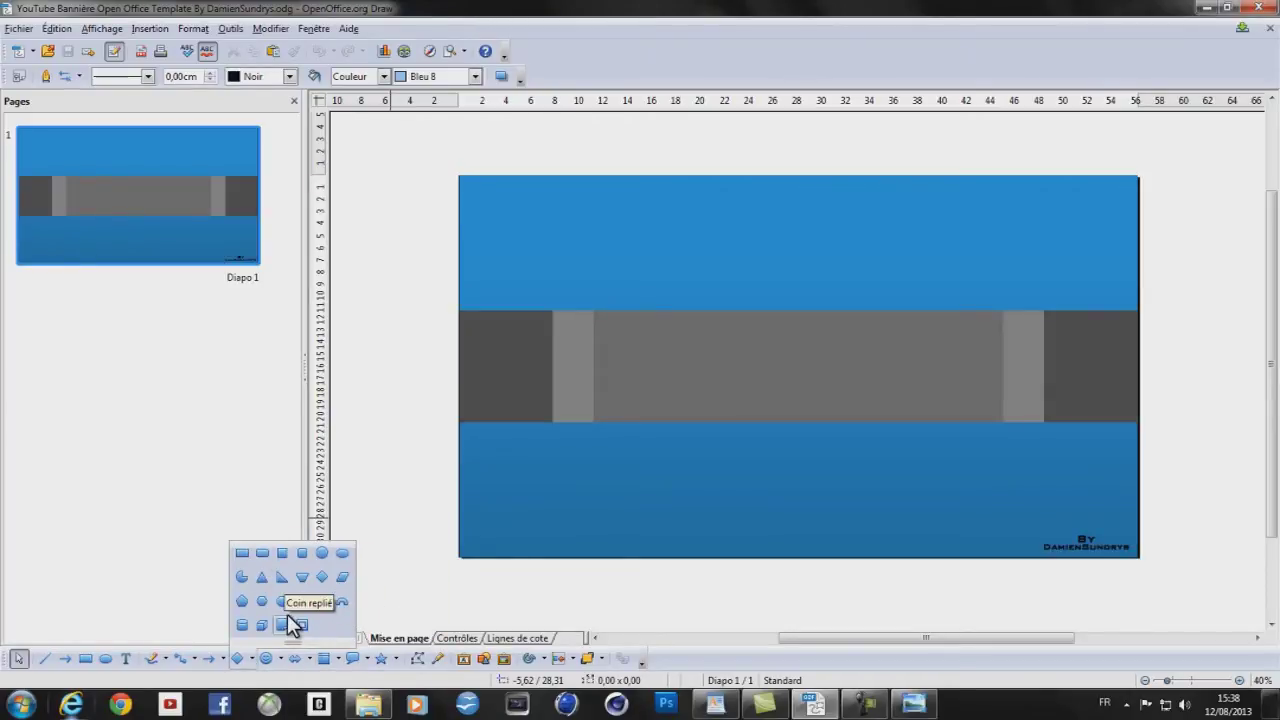
{"action": "left_click", "coordinate": [306, 575]}
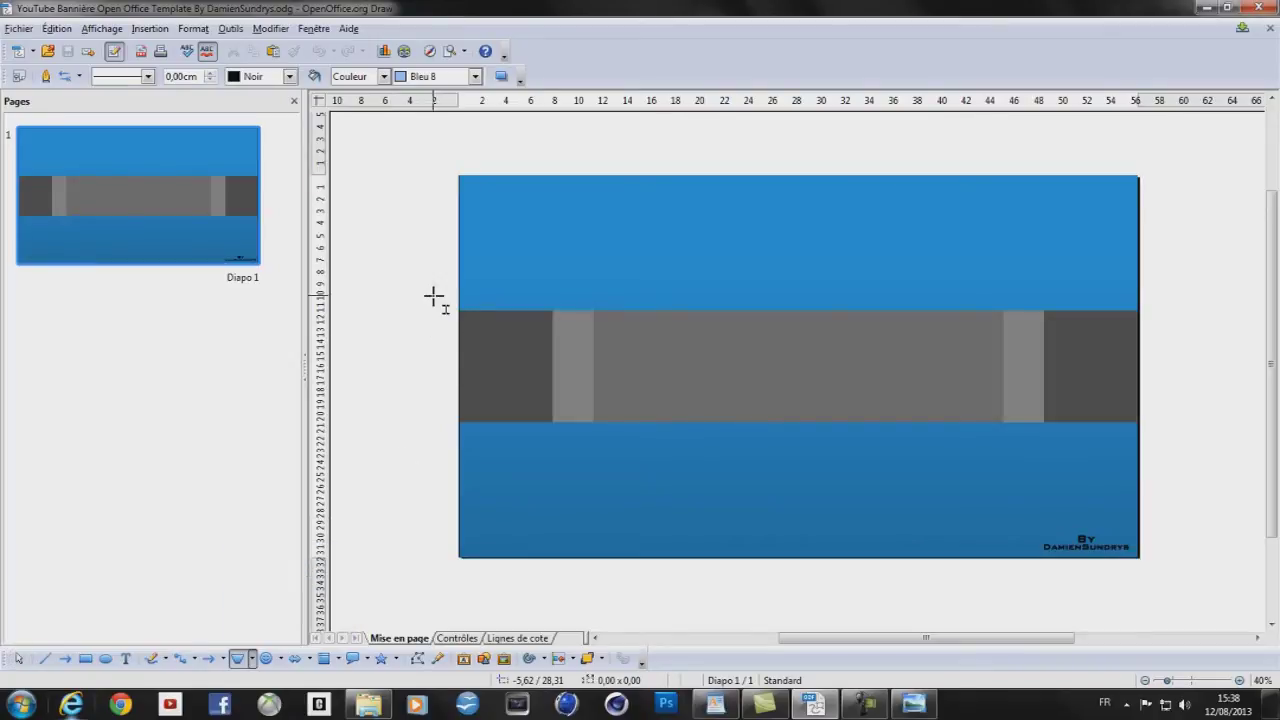
{"action": "mouse_move", "coordinate": [410, 302]}
{"action": "left_mouse_down"}
{"action": "mouse_move", "coordinate": [526, 366]}
{"action": "mouse_move", "coordinate": [553, 402]}
{"action": "mouse_move", "coordinate": [690, 402]}
{"action": "mouse_move", "coordinate": [683, 451]}
{"action": "mouse_move", "coordinate": [381, 352]}
{"action": "mouse_move", "coordinate": [652, 370]}
{"action": "mouse_move", "coordinate": [654, 446]}
{"action": "mouse_move", "coordinate": [450, 417]}
{"action": "mouse_move", "coordinate": [592, 429]}
{"action": "left_mouse_up"}
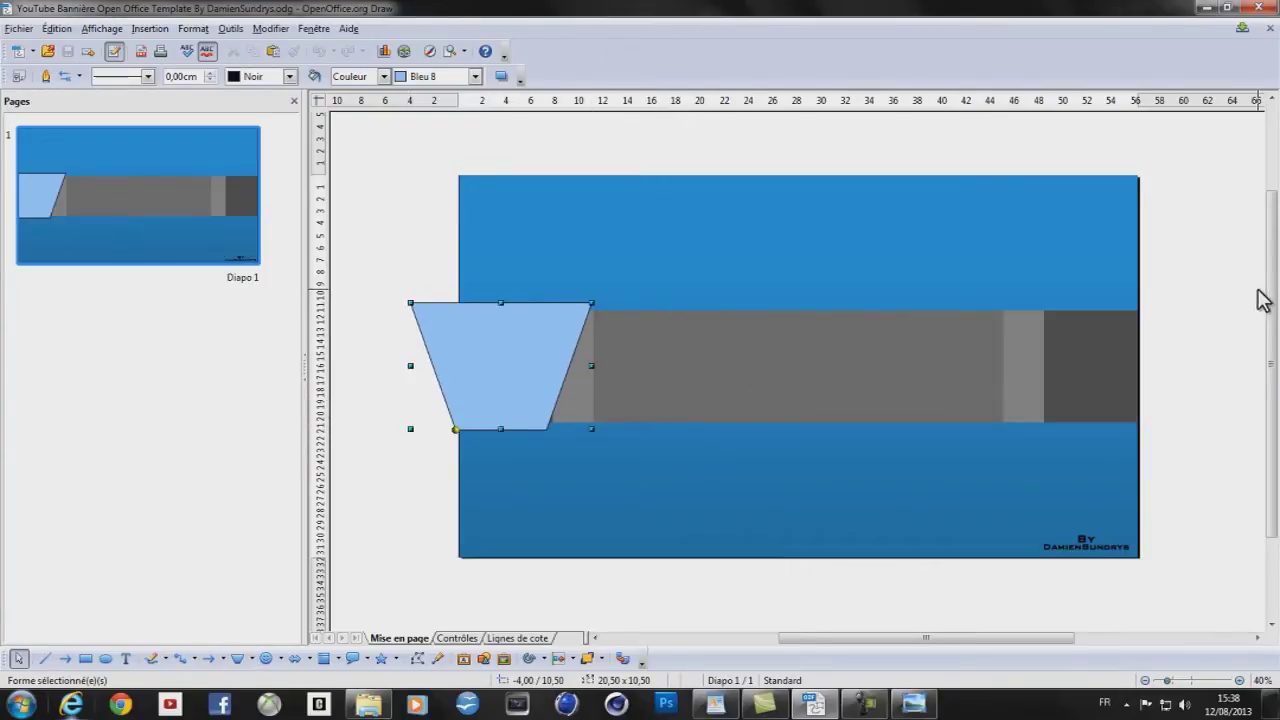
{"action": "left_click", "coordinate": [1212, 304]}
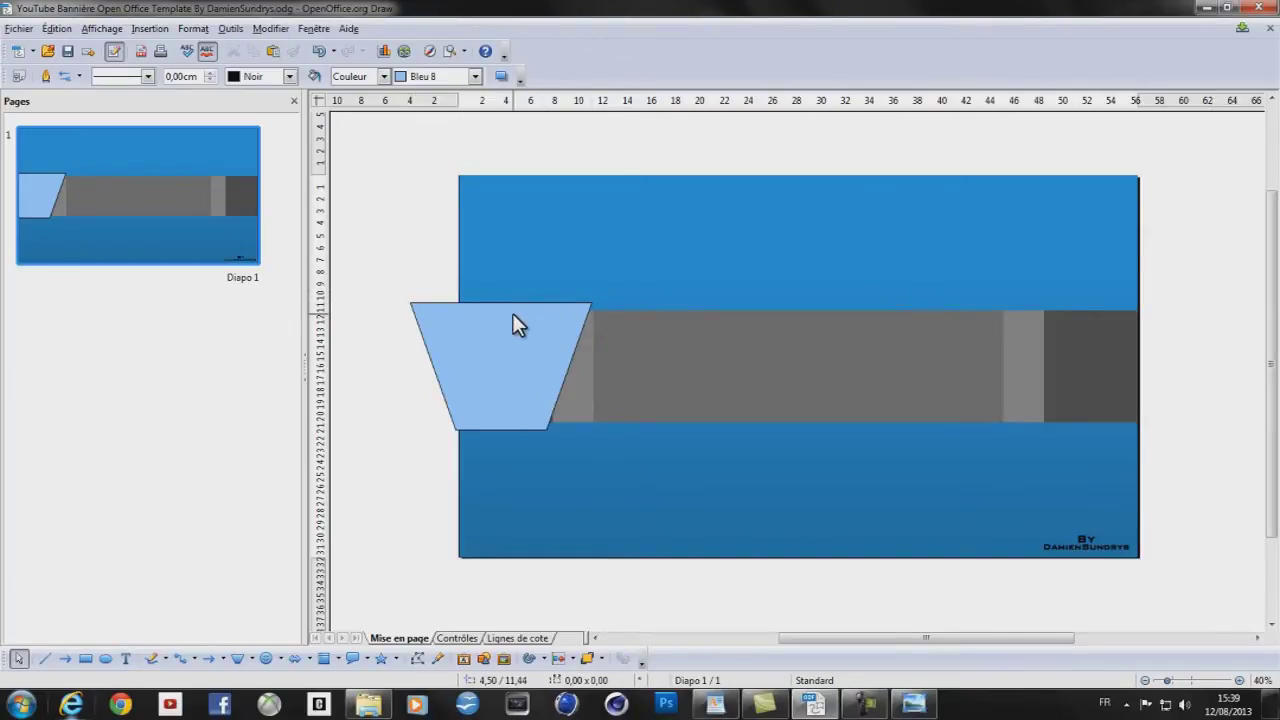
Widen the base of the trapezoid slightly and enlarge the whole shape to about 21,5 x 11 cm
{"action": "left_click", "coordinate": [490, 341]}
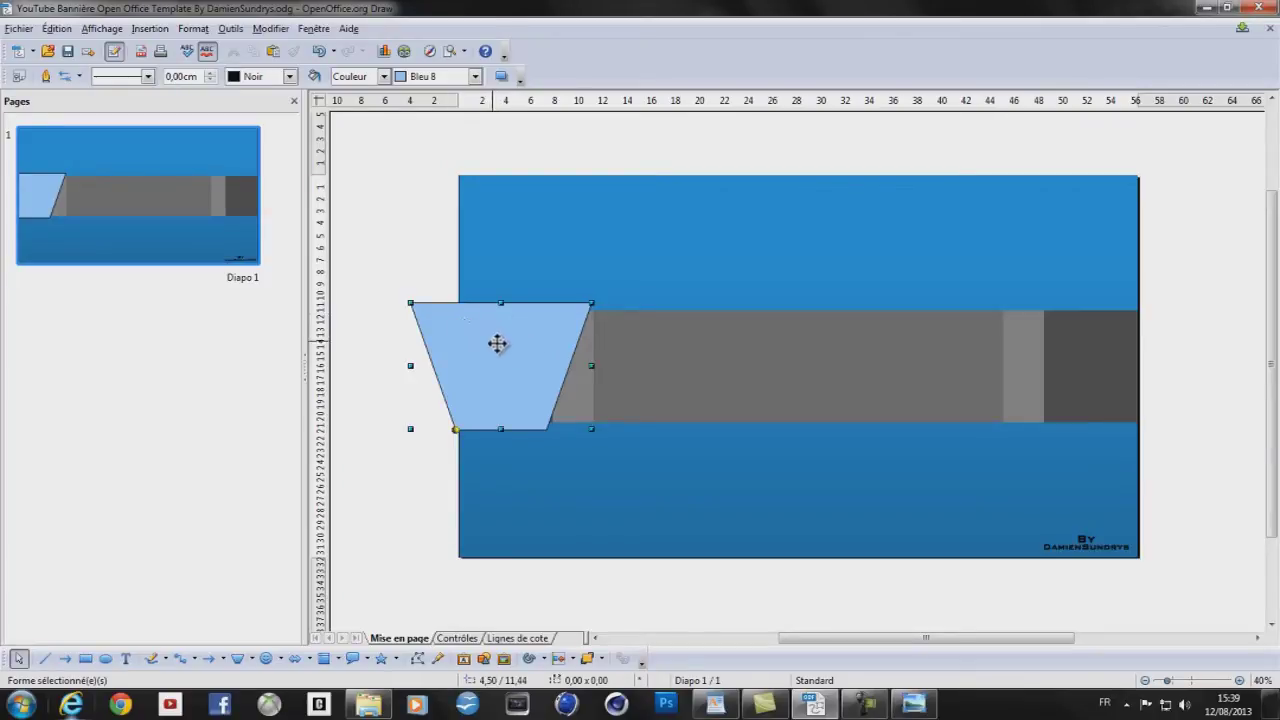
{"action": "mouse_move", "coordinate": [456, 432]}
{"action": "left_mouse_down"}
{"action": "mouse_move", "coordinate": [434, 431]}
{"action": "mouse_move", "coordinate": [449, 430]}
{"action": "left_mouse_up"}
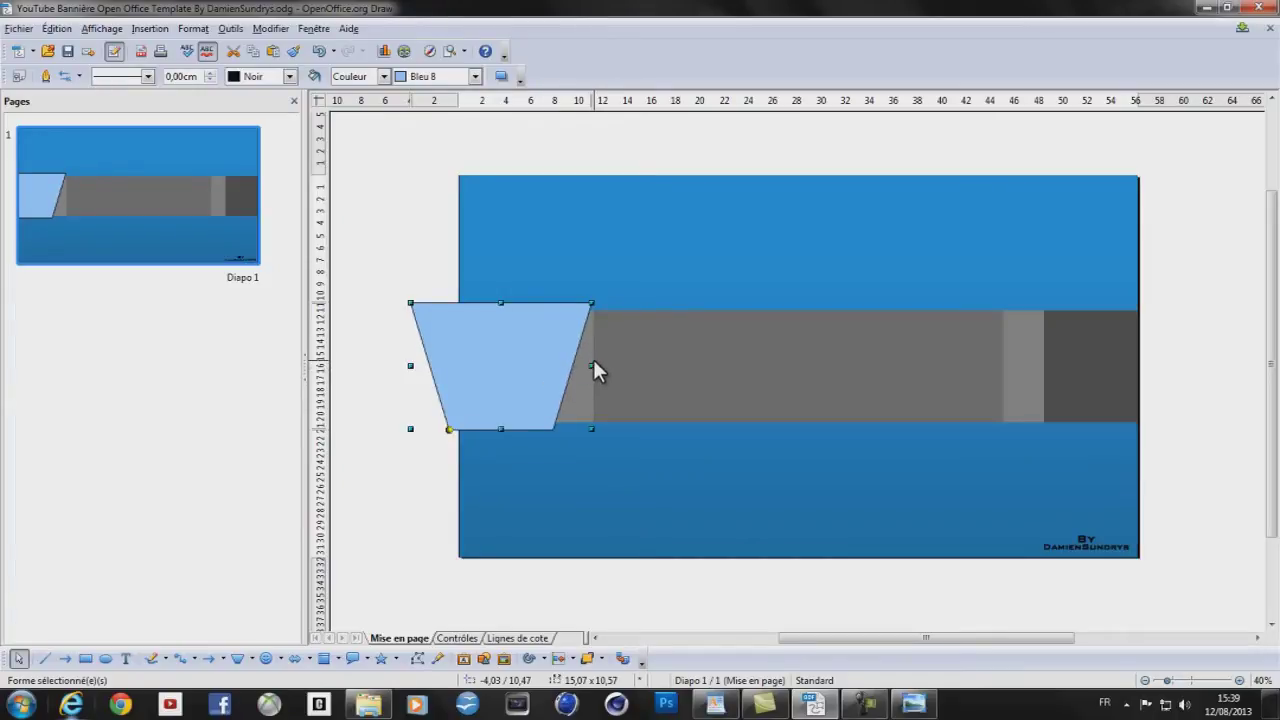
{"action": "mouse_move", "coordinate": [591, 366]}
{"action": "left_mouse_down"}
{"action": "mouse_move", "coordinate": [754, 366]}
{"action": "mouse_move", "coordinate": [566, 367]}
{"action": "mouse_move", "coordinate": [609, 366]}
{"action": "left_mouse_up"}
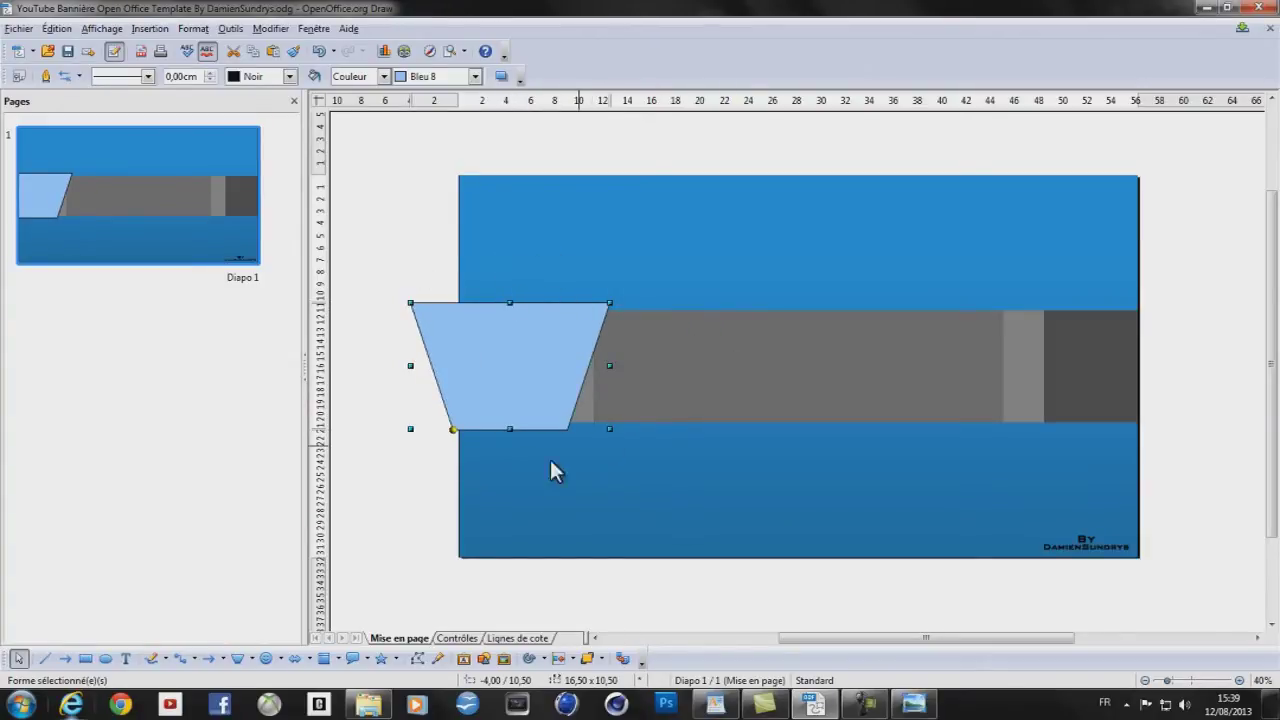
{"action": "mouse_move", "coordinate": [609, 430]}
{"action": "left_mouse_down"}
{"action": "mouse_move", "coordinate": [729, 514]}
{"action": "mouse_move", "coordinate": [558, 409]}
{"action": "mouse_move", "coordinate": [636, 518]}
{"action": "mouse_move", "coordinate": [720, 455]}
{"action": "mouse_move", "coordinate": [737, 560]}
{"action": "mouse_move", "coordinate": [646, 434]}
{"action": "mouse_move", "coordinate": [580, 410]}
{"action": "mouse_move", "coordinate": [616, 436]}
{"action": "left_mouse_up"}
{"action": "left_click_drag", "start_coordinate": [616, 369], "coordinate": [655, 370]}
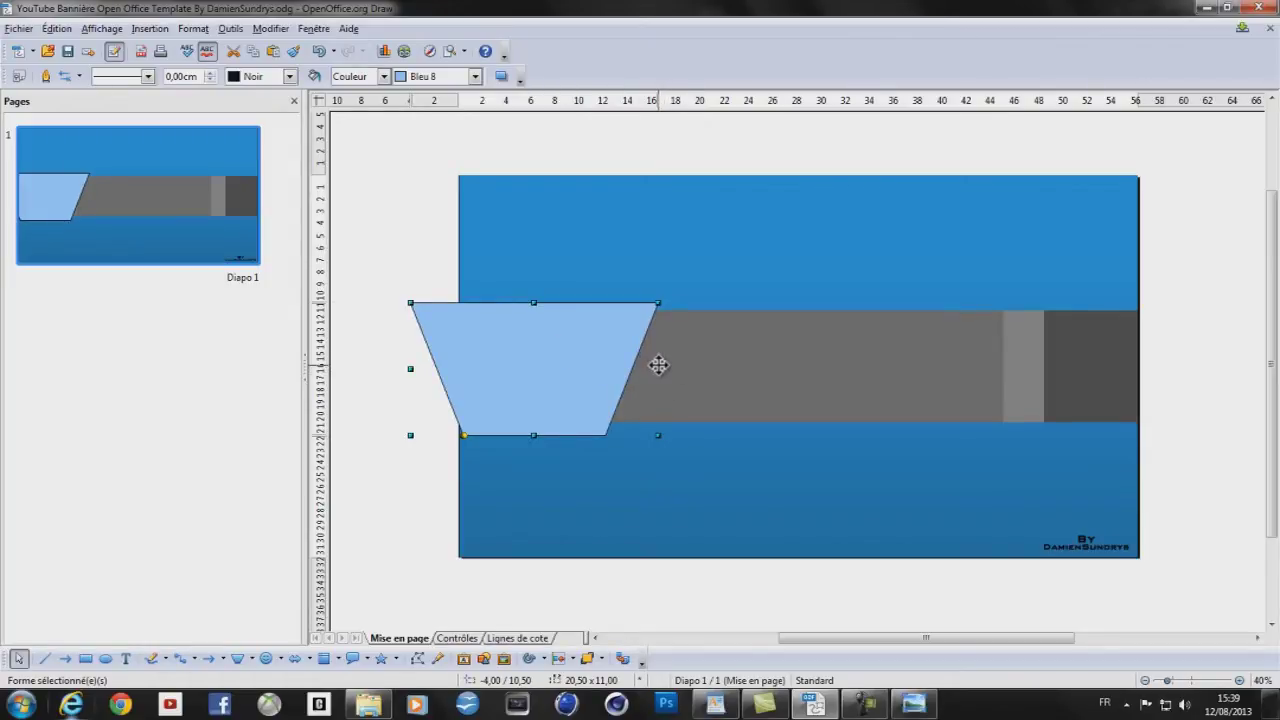
{"action": "left_click_drag", "start_coordinate": [655, 368], "coordinate": [670, 370]}
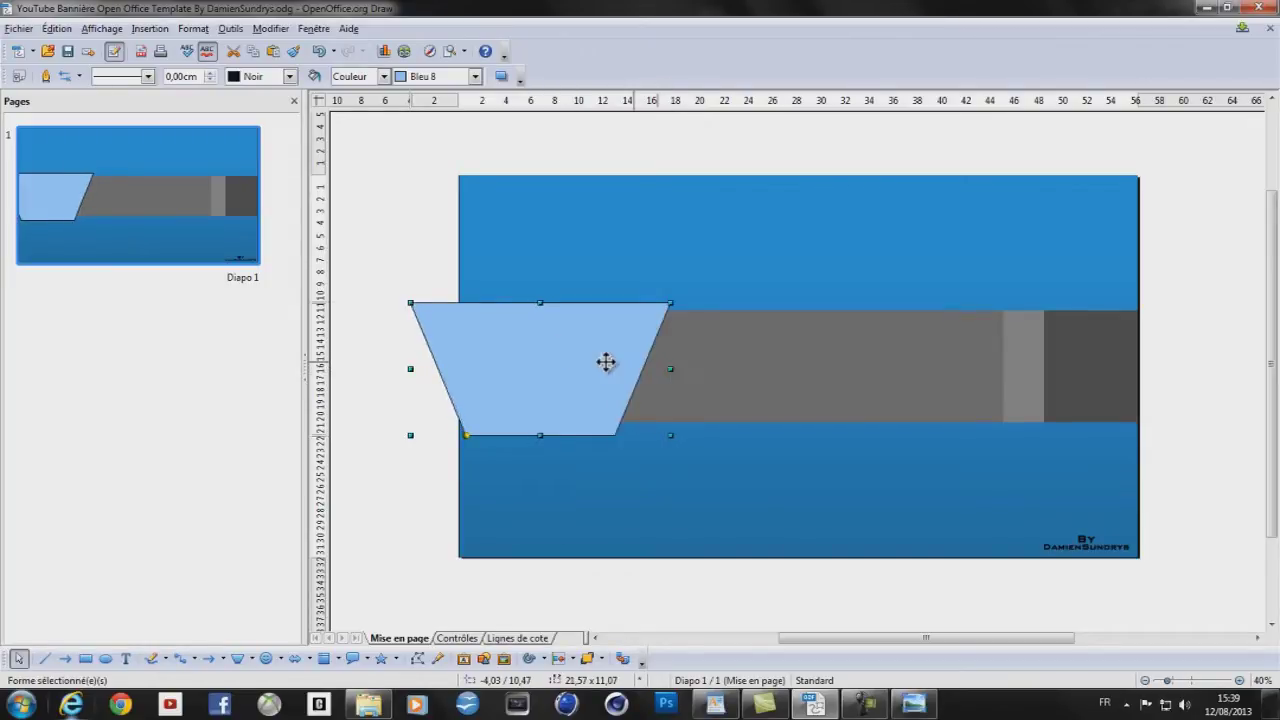
Reposition the trapezoid over the grey band about 5,5 cm beyond the page's left edge and reduce its height to about 10,5 cm
{"action": "left_click_drag", "start_coordinate": [577, 354], "coordinate": [565, 477]}
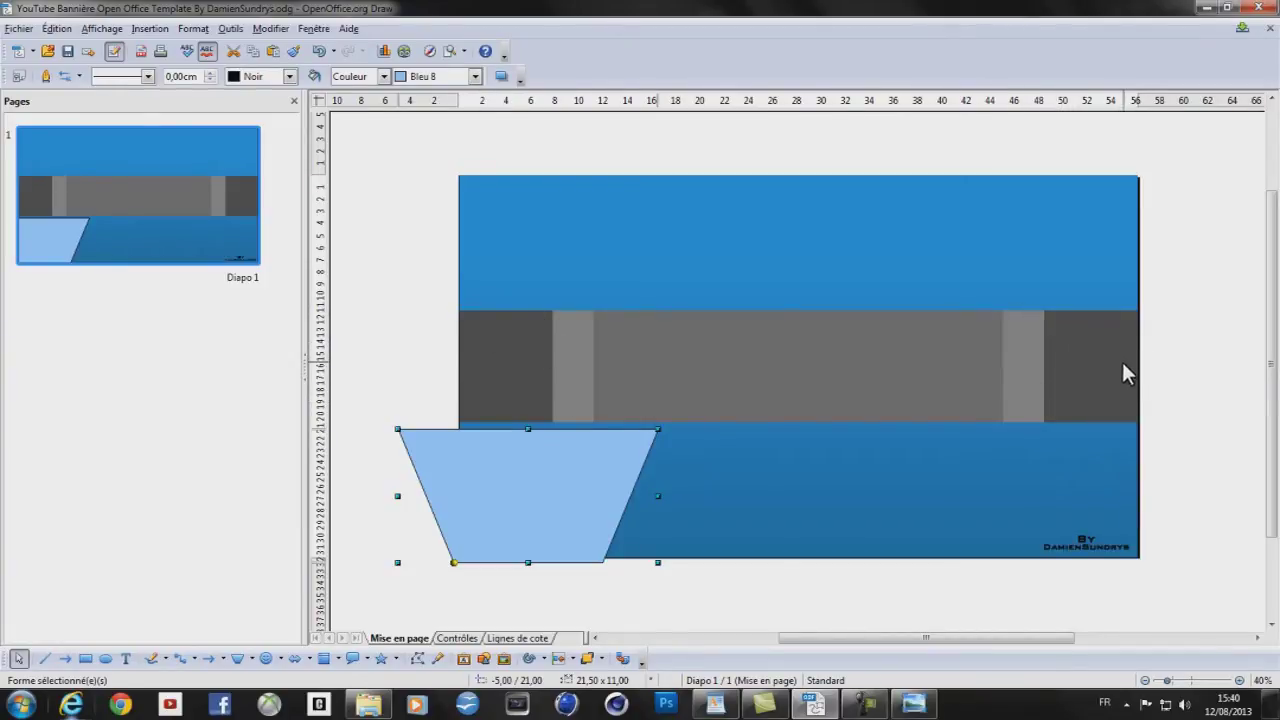
{"action": "left_click_drag", "start_coordinate": [541, 499], "coordinate": [536, 371]}
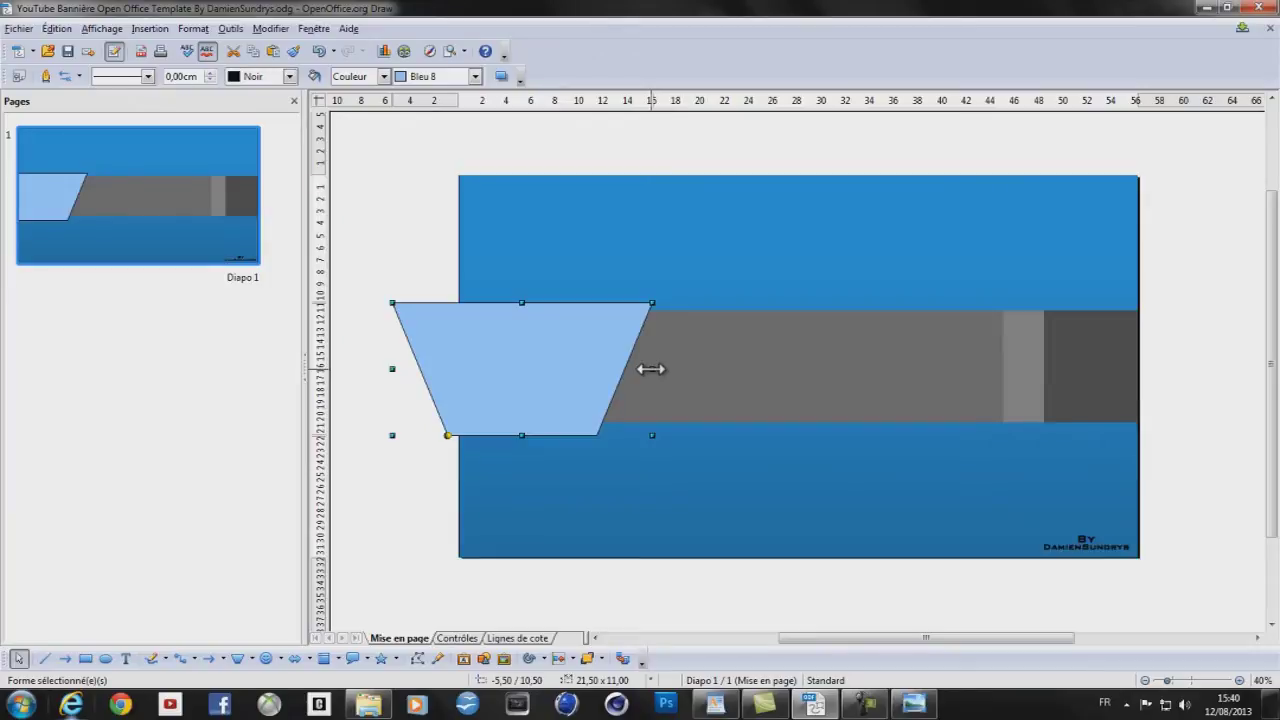
{"action": "left_click_drag", "start_coordinate": [520, 302], "coordinate": [538, 340]}
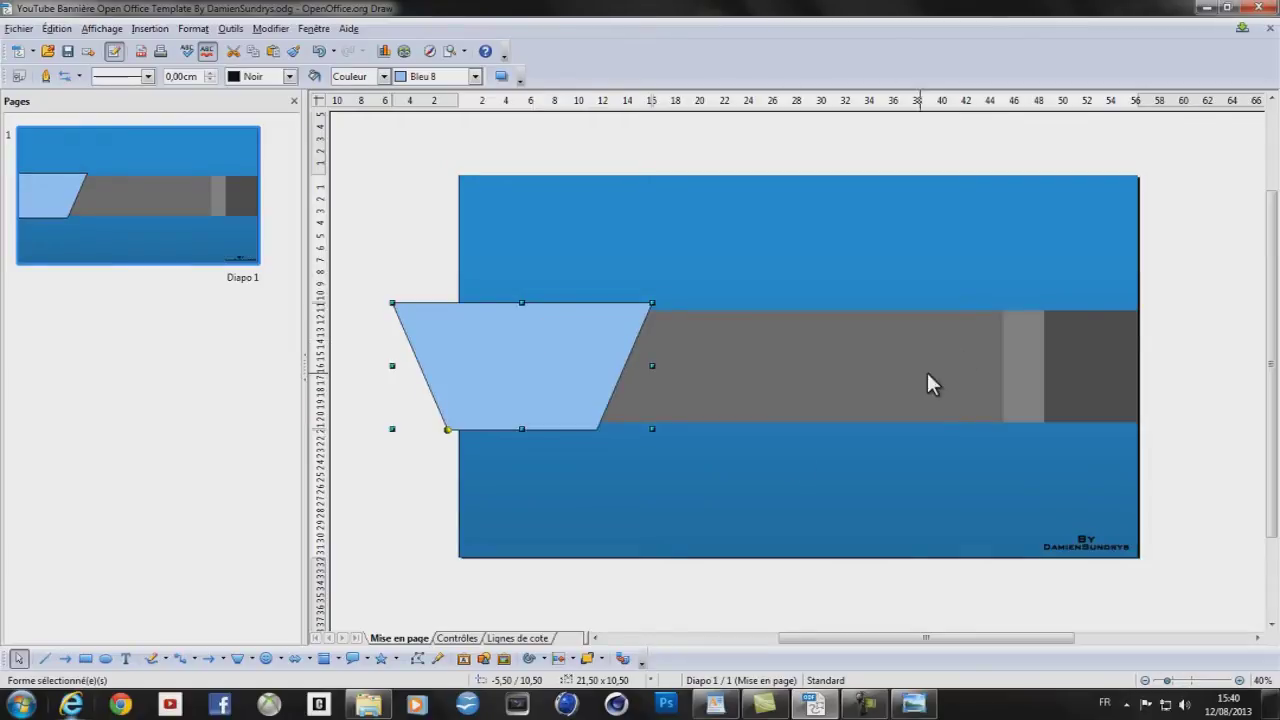
Open the trapezoid's fill settings and look through the fill types and the list of solid colours
{"action": "right_click", "coordinate": [587, 355]}
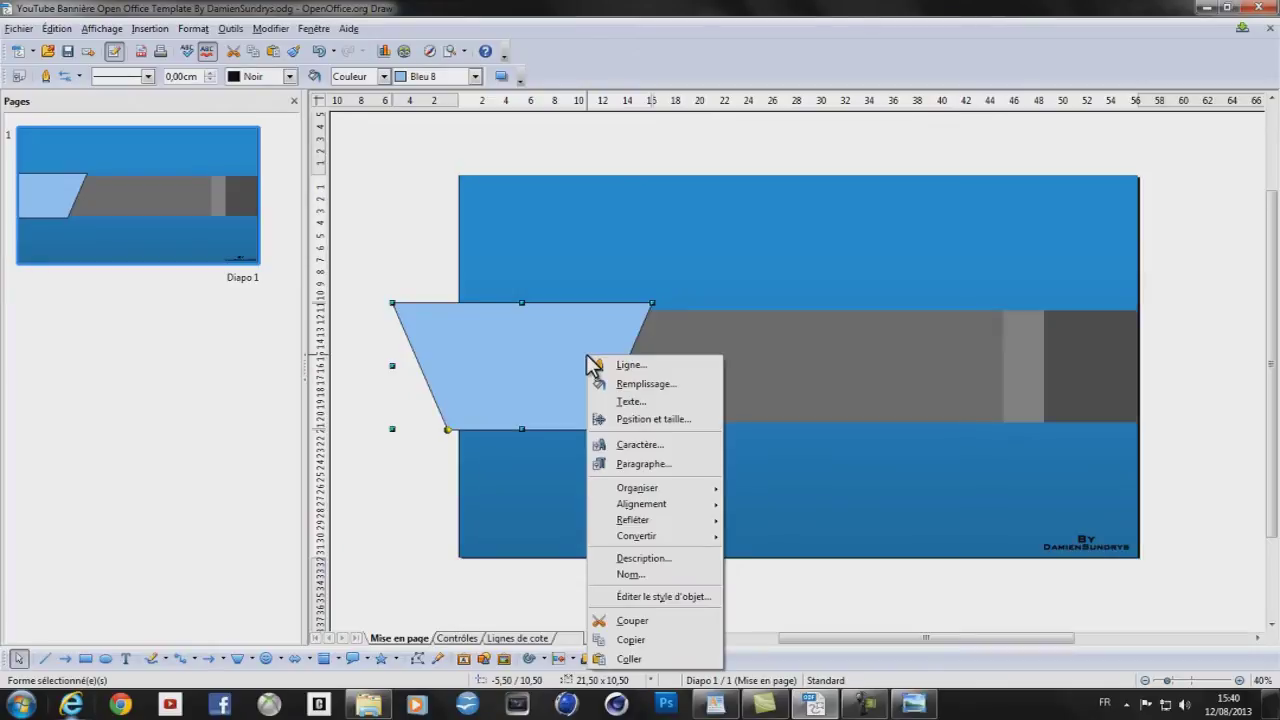
{"action": "left_click", "coordinate": [668, 392]}
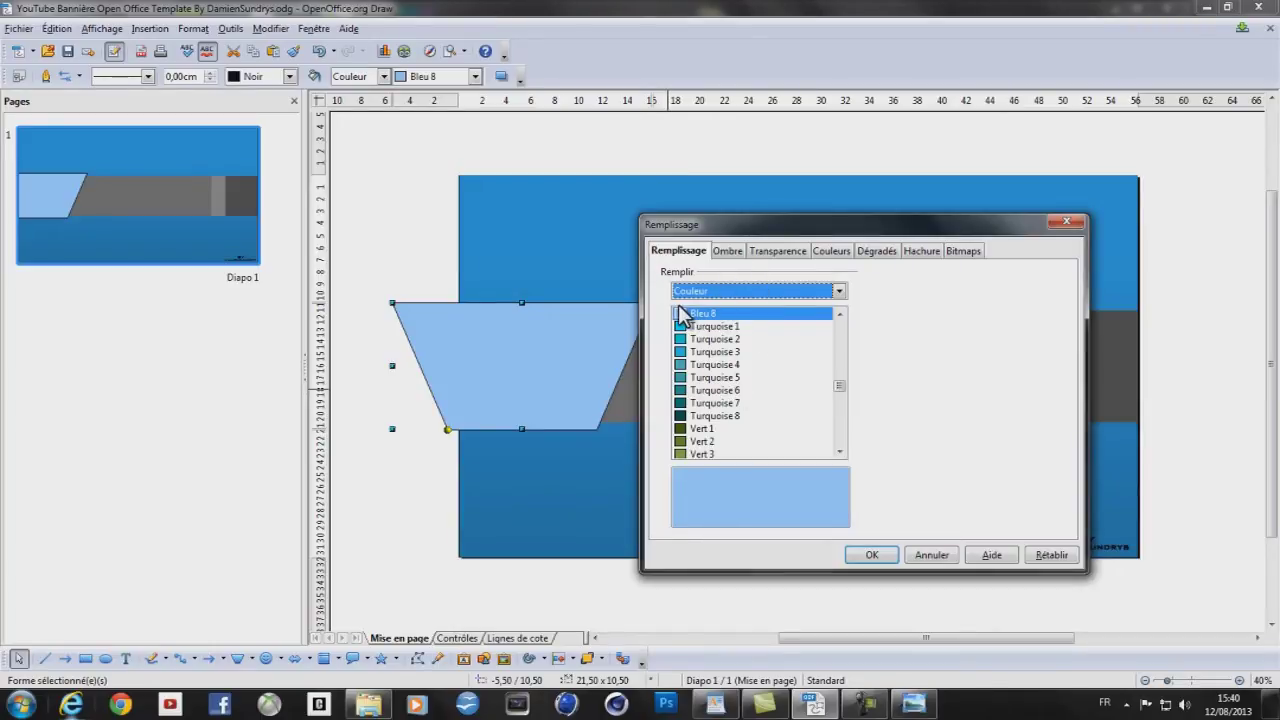
{"action": "left_click", "coordinate": [740, 291]}
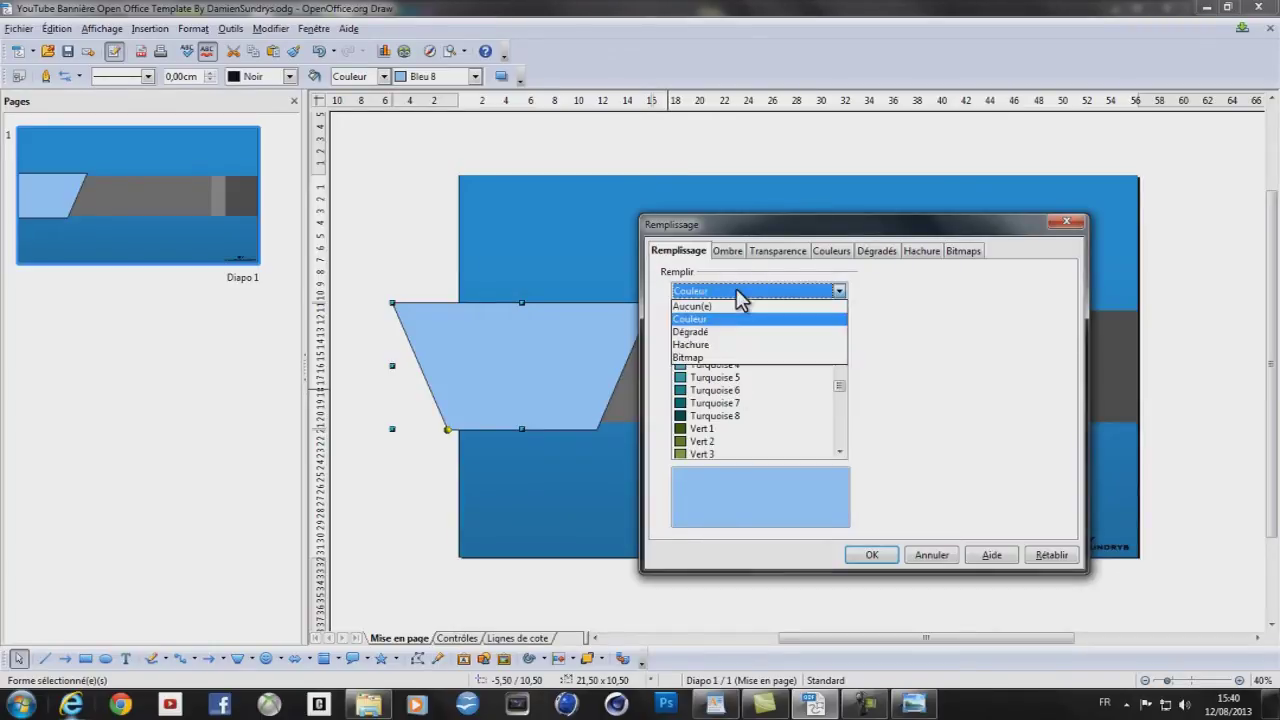
{"action": "left_click", "coordinate": [738, 293]}
{"action": "scroll", "coordinate": [751, 365], "scroll_direction": "up", "scroll_amount": 5}
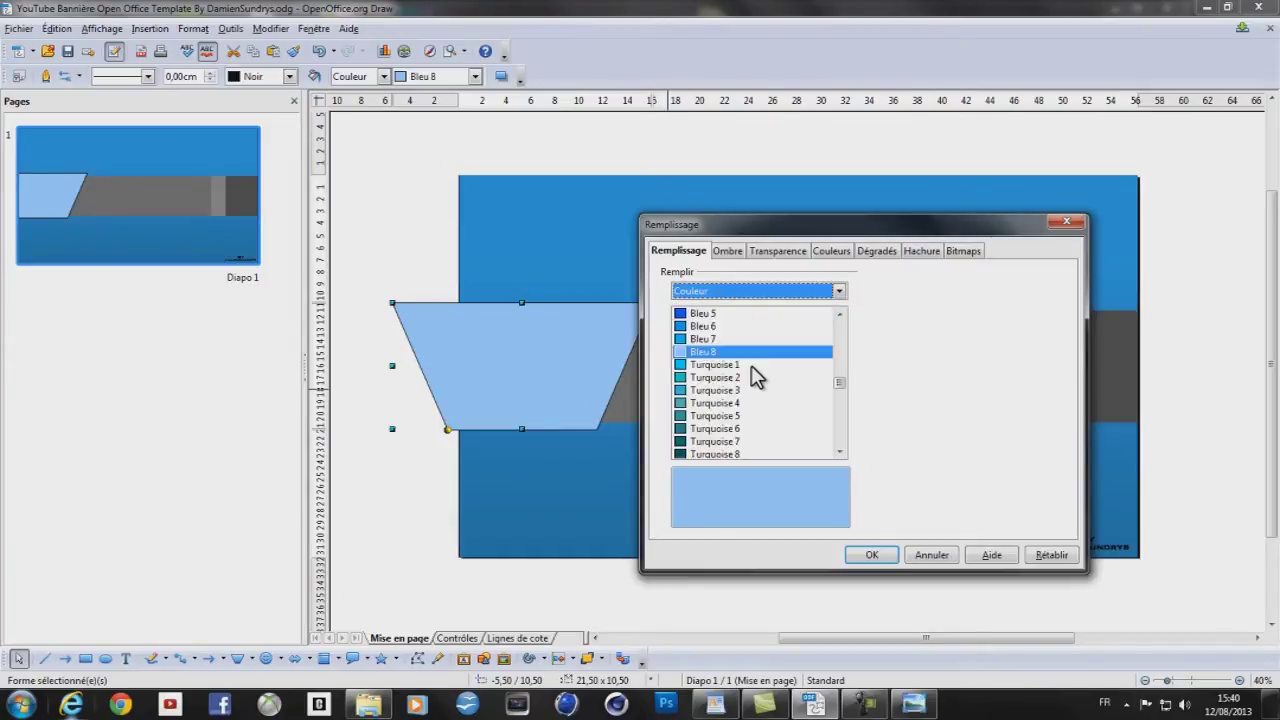
{"action": "scroll", "coordinate": [750, 362], "scroll_direction": "up", "scroll_amount": 5}
{"action": "scroll", "coordinate": [714, 372], "scroll_direction": "down", "scroll_amount": 6}
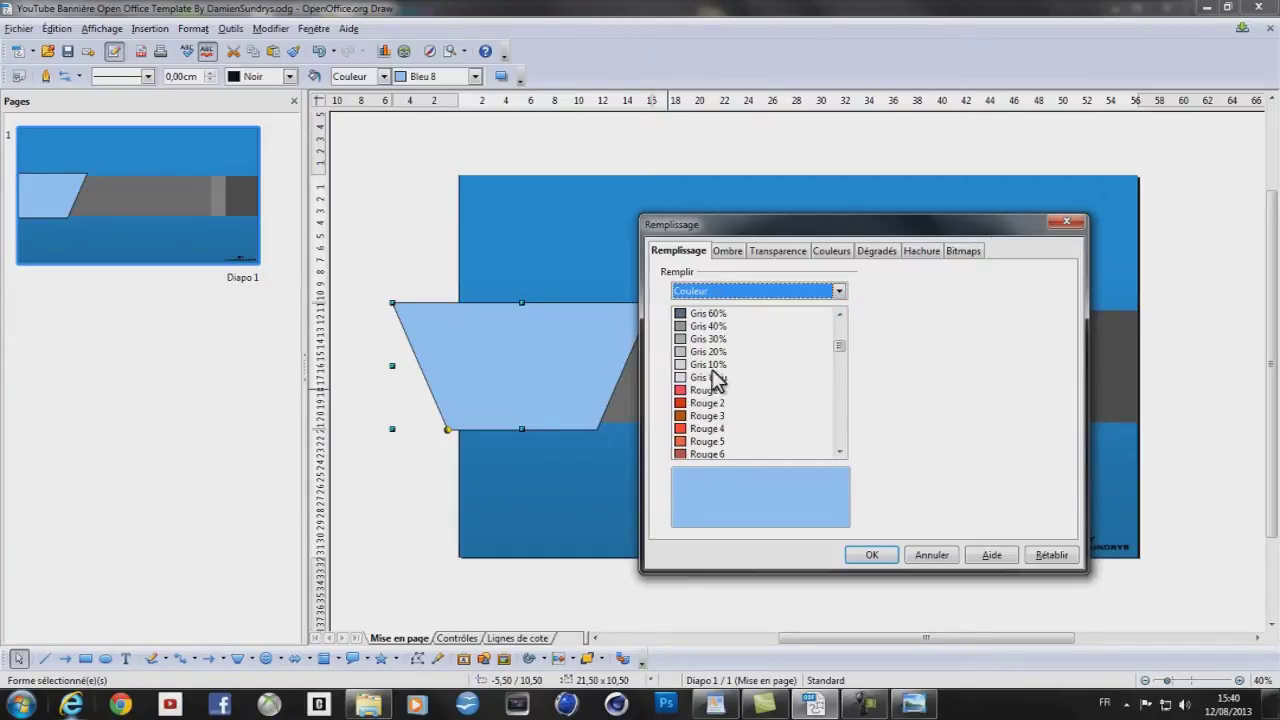
{"action": "left_click_drag", "start_coordinate": [842, 353], "coordinate": [848, 451]}
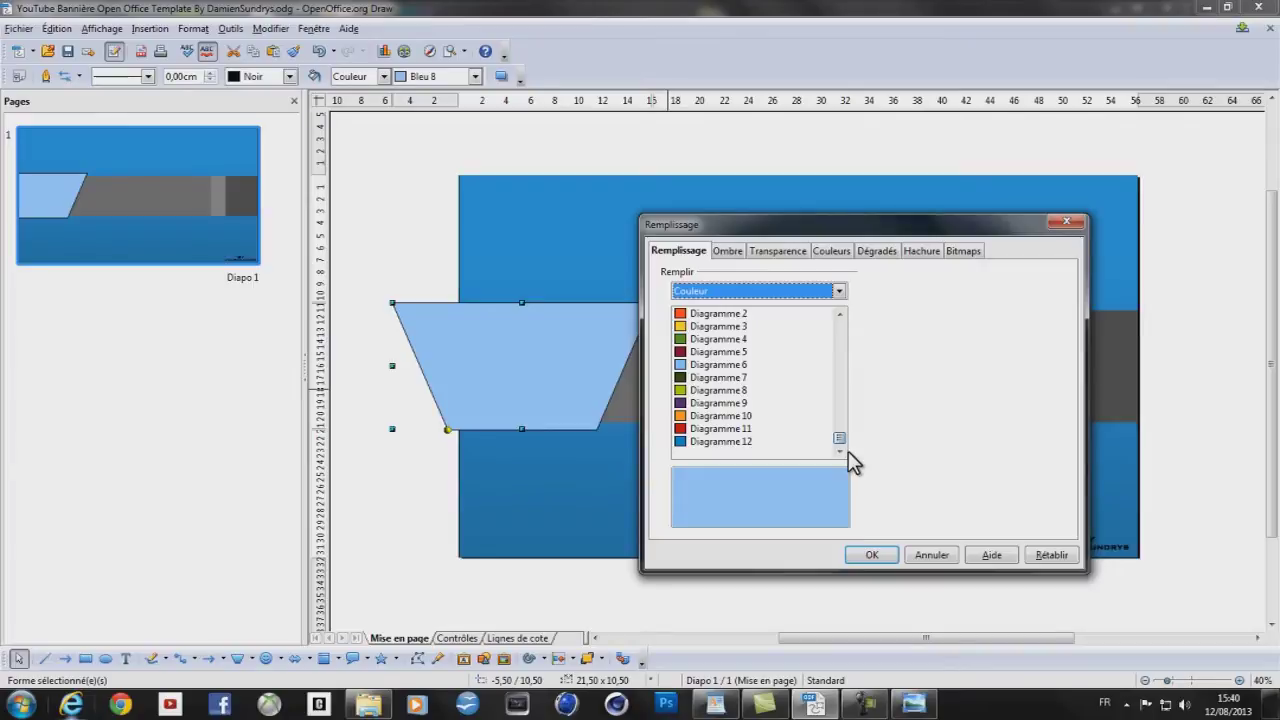
{"action": "scroll", "coordinate": [737, 371], "scroll_direction": "up", "scroll_amount": 10}
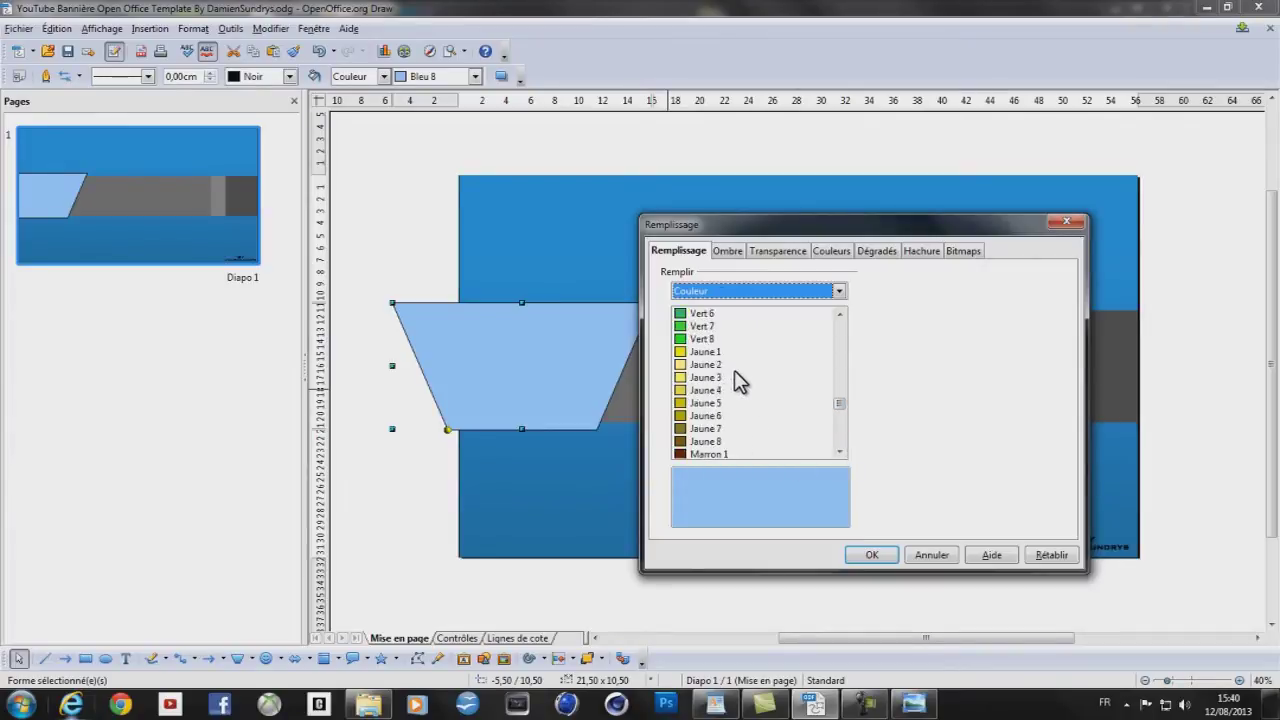
{"action": "scroll", "coordinate": [736, 373], "scroll_direction": "up", "scroll_amount": 10}
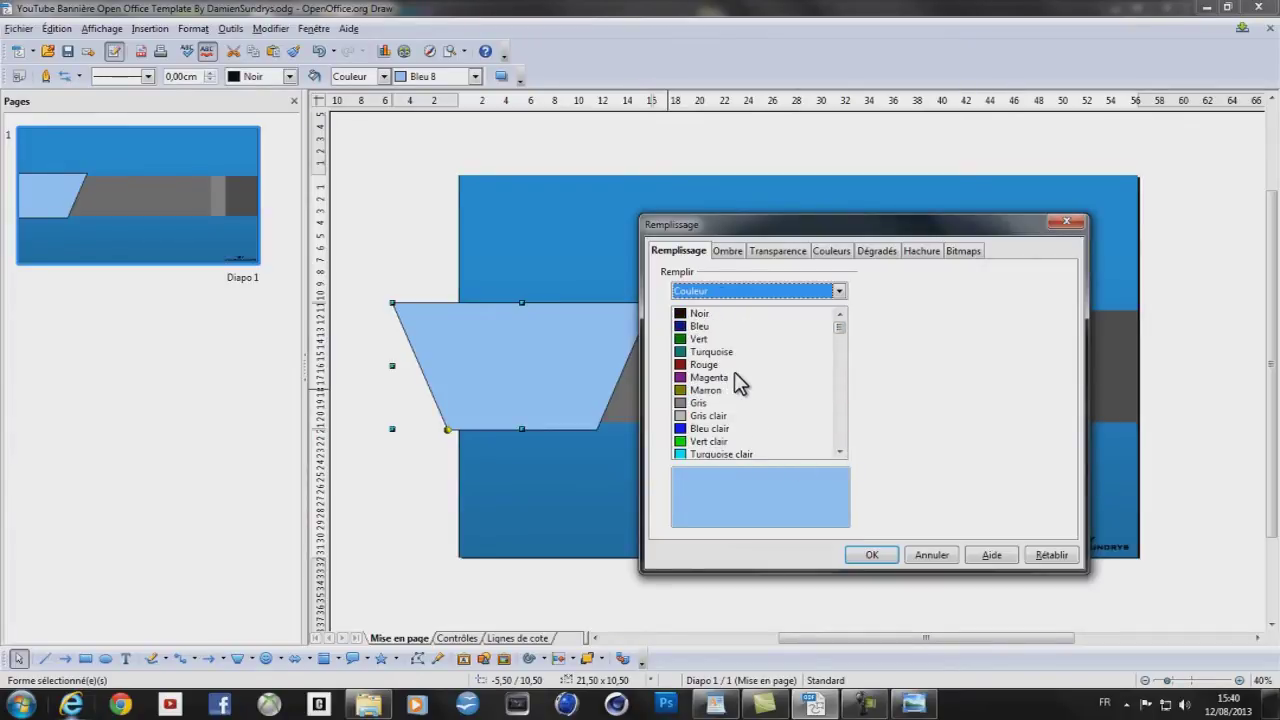
Choose the linear gradient Dégradé 11 as the trapezoid's fill
{"action": "left_click", "coordinate": [891, 255]}
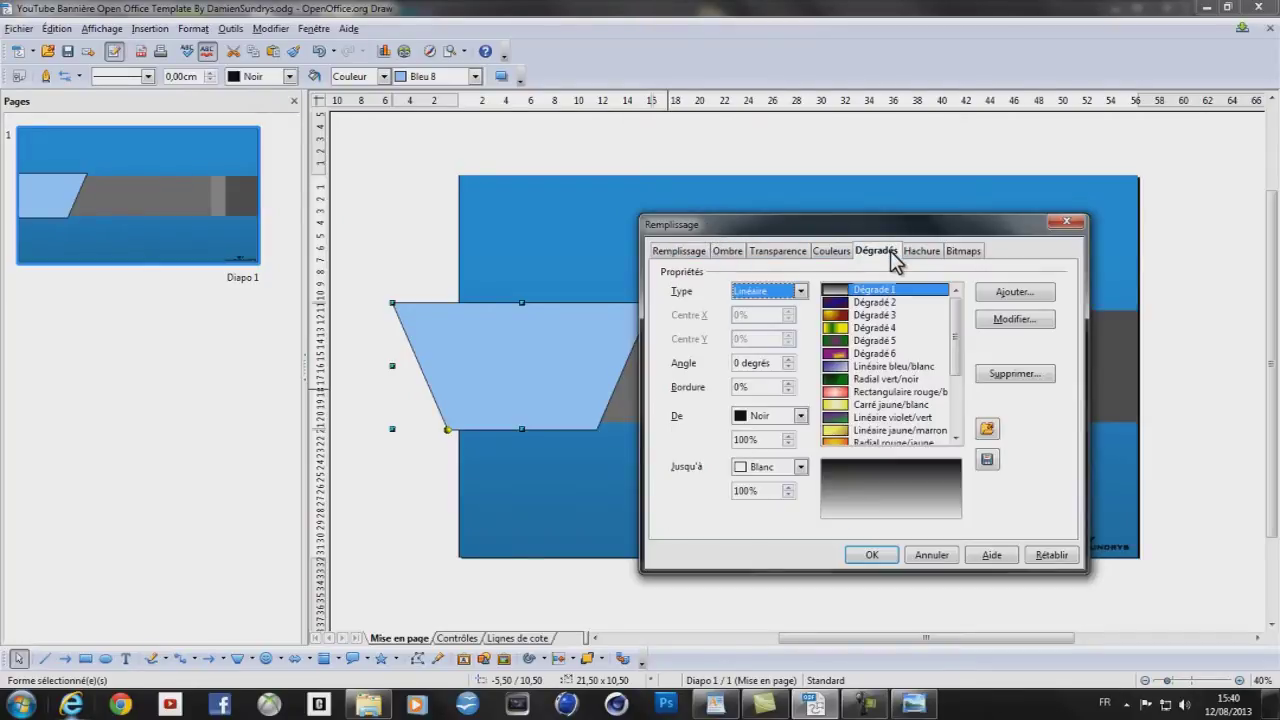
{"action": "scroll", "coordinate": [891, 344], "scroll_direction": "down", "scroll_amount": 3}
{"action": "scroll", "coordinate": [891, 344], "scroll_direction": "up", "scroll_amount": 3}
{"action": "scroll", "coordinate": [891, 344], "scroll_direction": "down", "scroll_amount": 3}
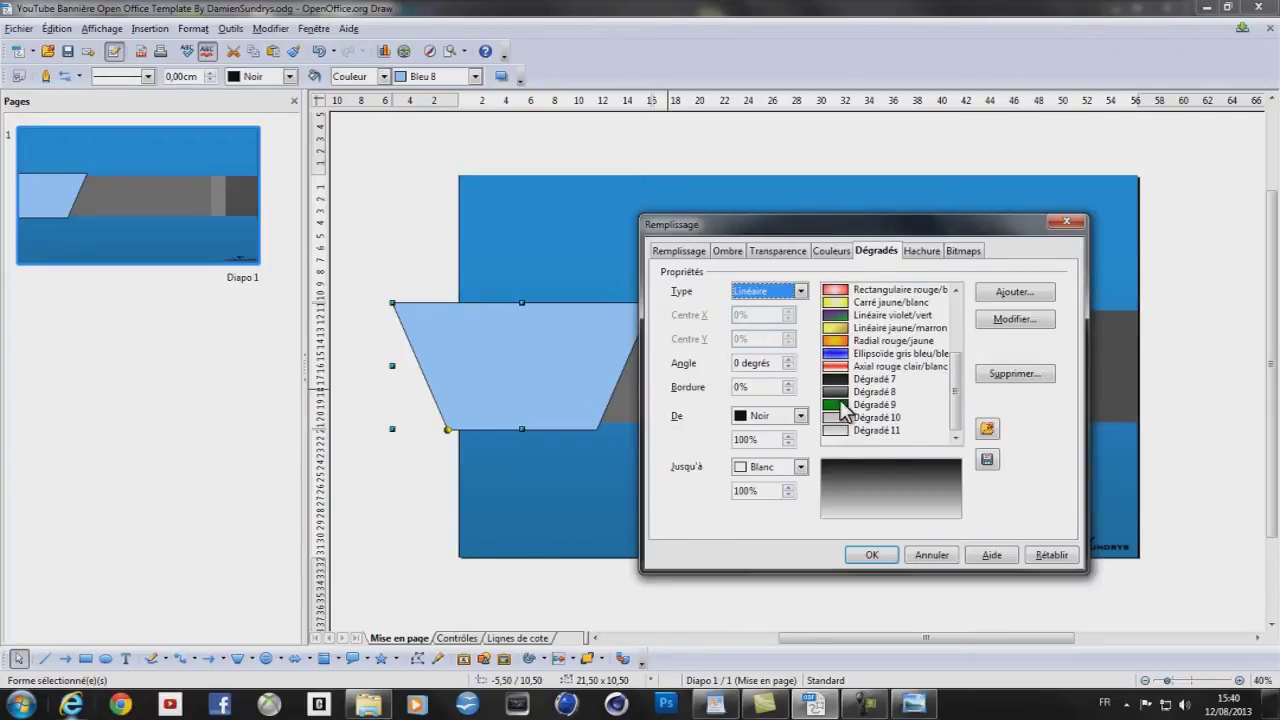
{"action": "left_click", "coordinate": [874, 396]}
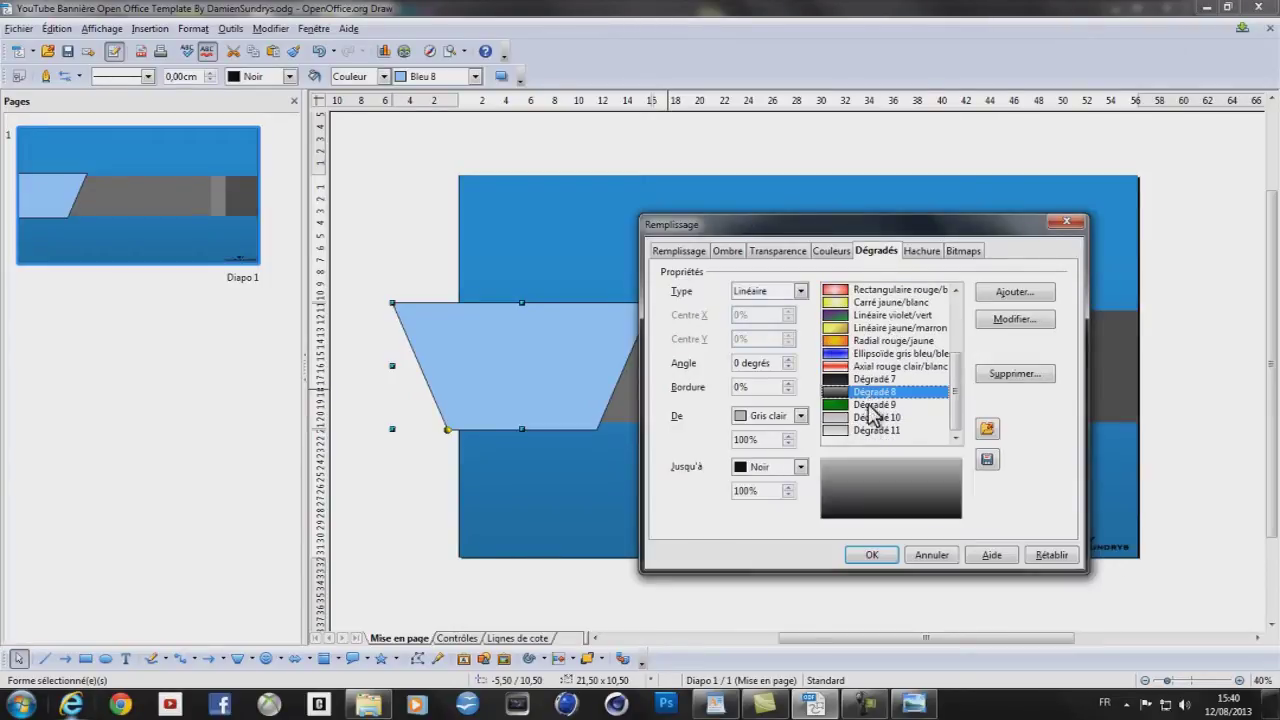
{"action": "left_click", "coordinate": [868, 432]}
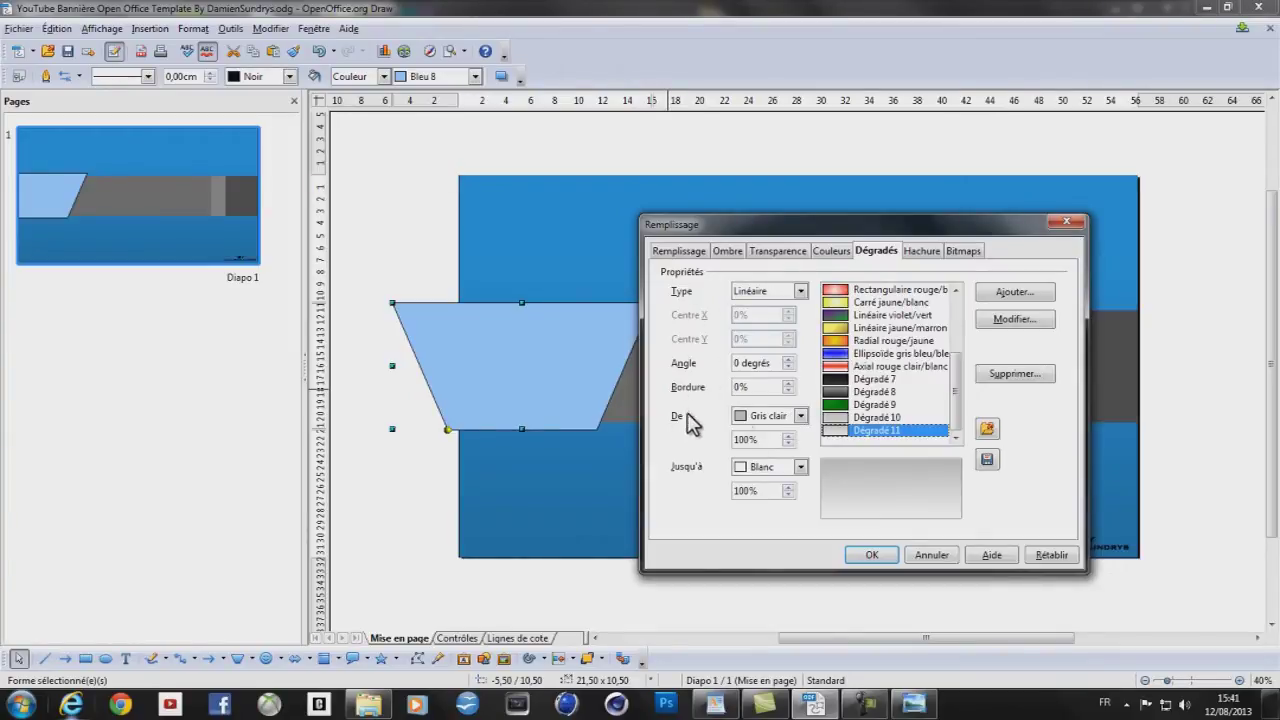
Review the gradient's start and end colour choices, keep Gris clair to Blanc, and apply the fill to the trapezoid
{"action": "left_click", "coordinate": [801, 417]}
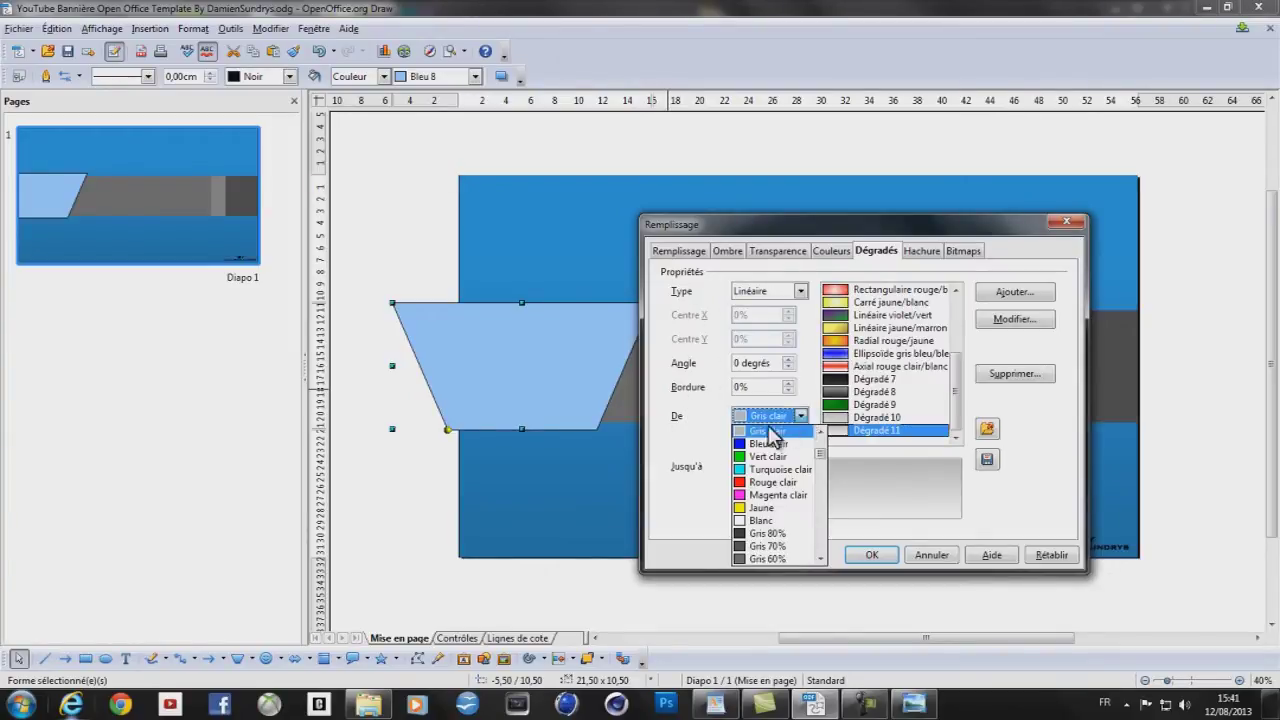
{"action": "left_click", "coordinate": [690, 432]}
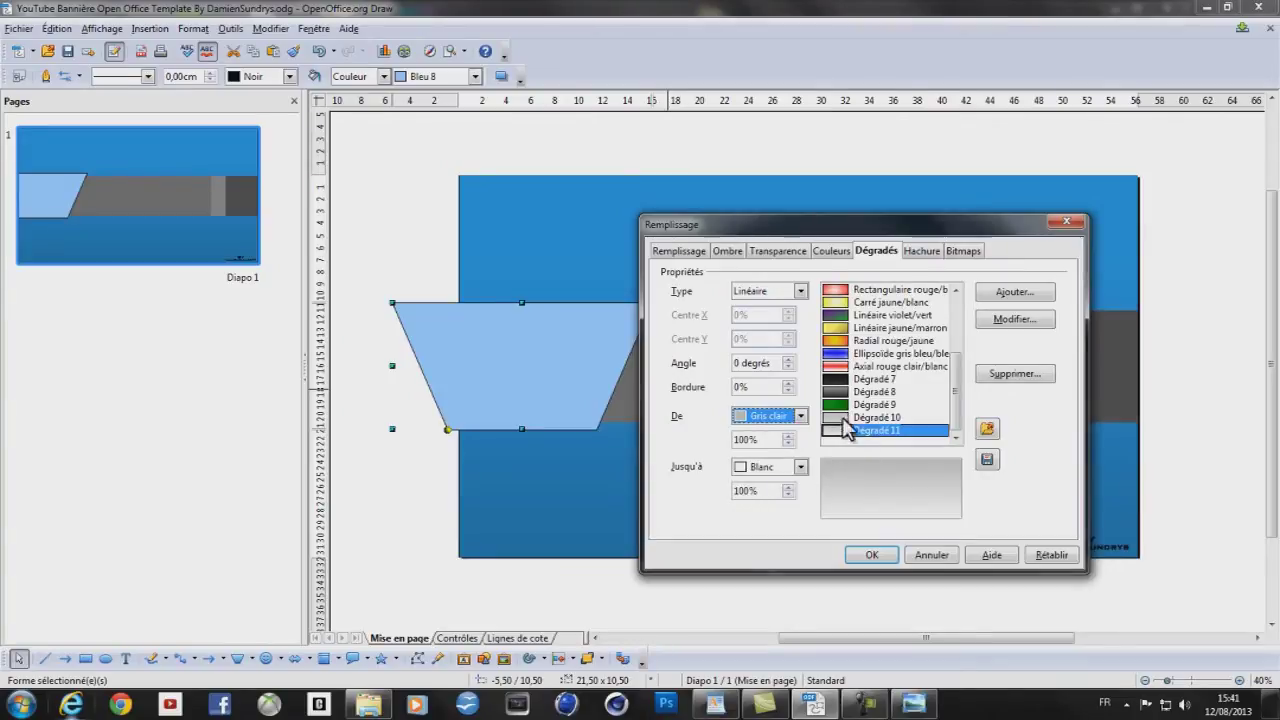
{"action": "left_click", "coordinate": [801, 416]}
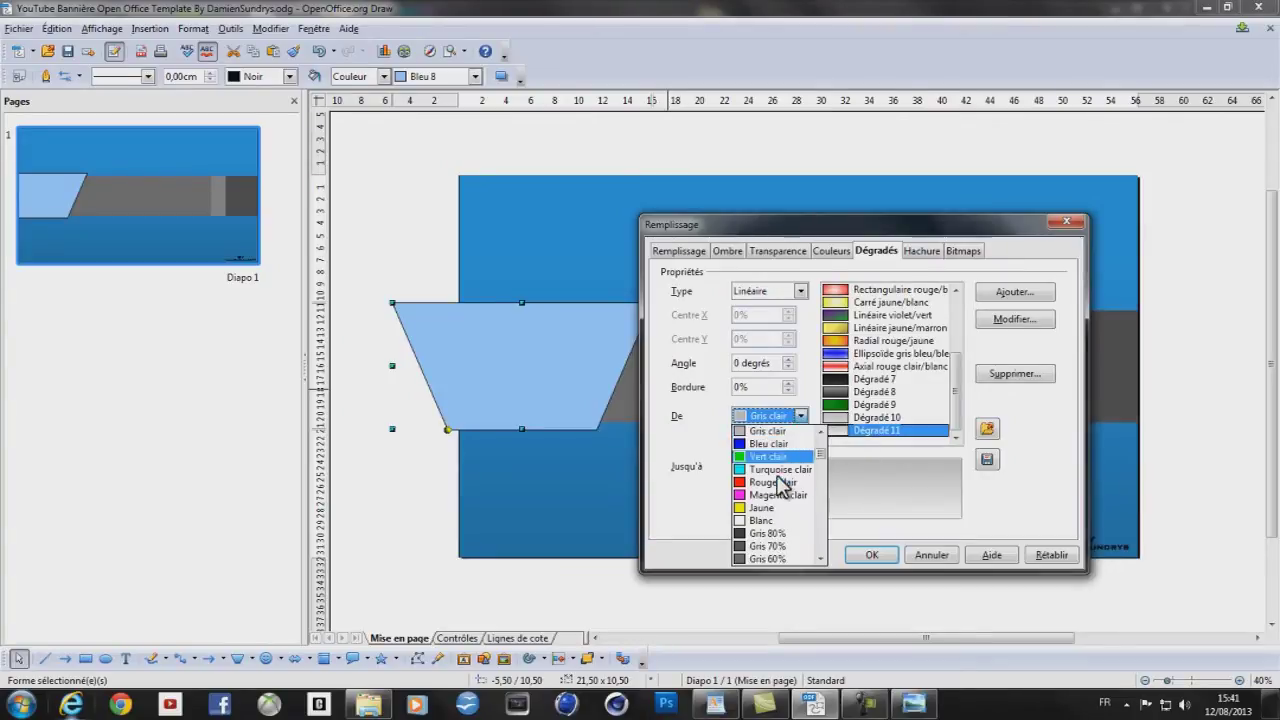
{"action": "left_click", "coordinate": [685, 463]}
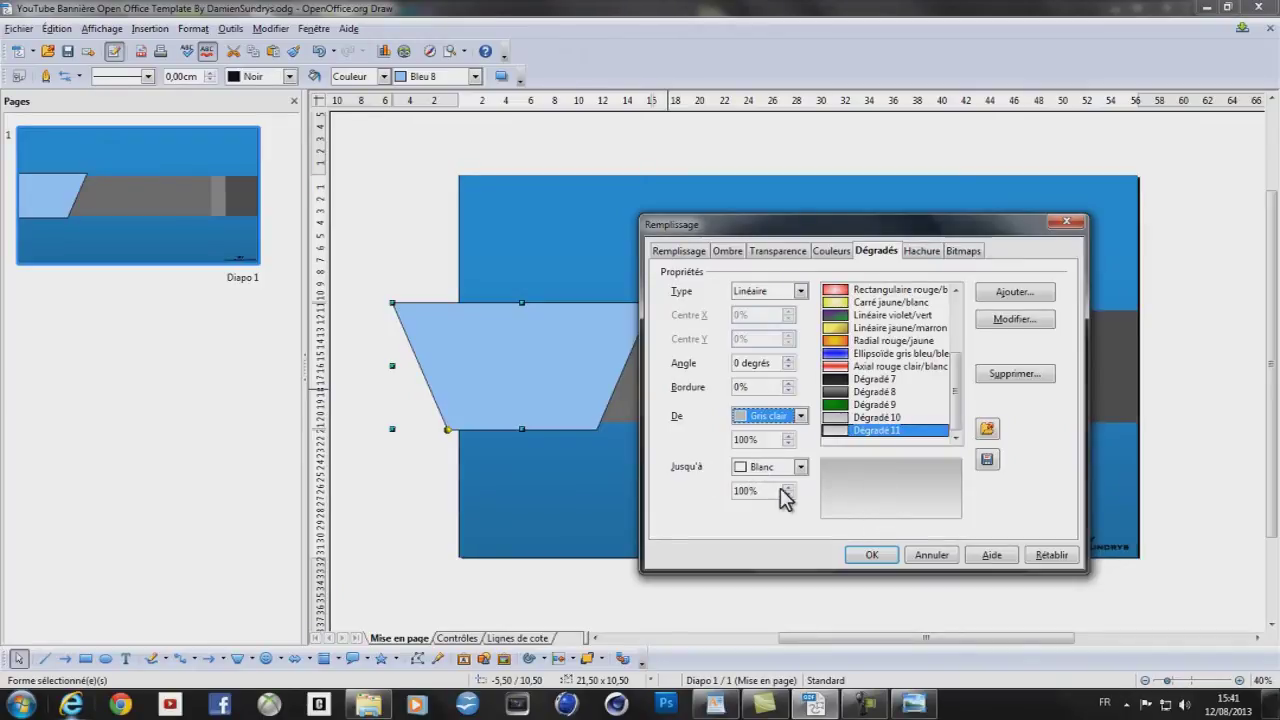
{"action": "left_click", "coordinate": [800, 467]}
{"action": "left_click", "coordinate": [686, 488]}
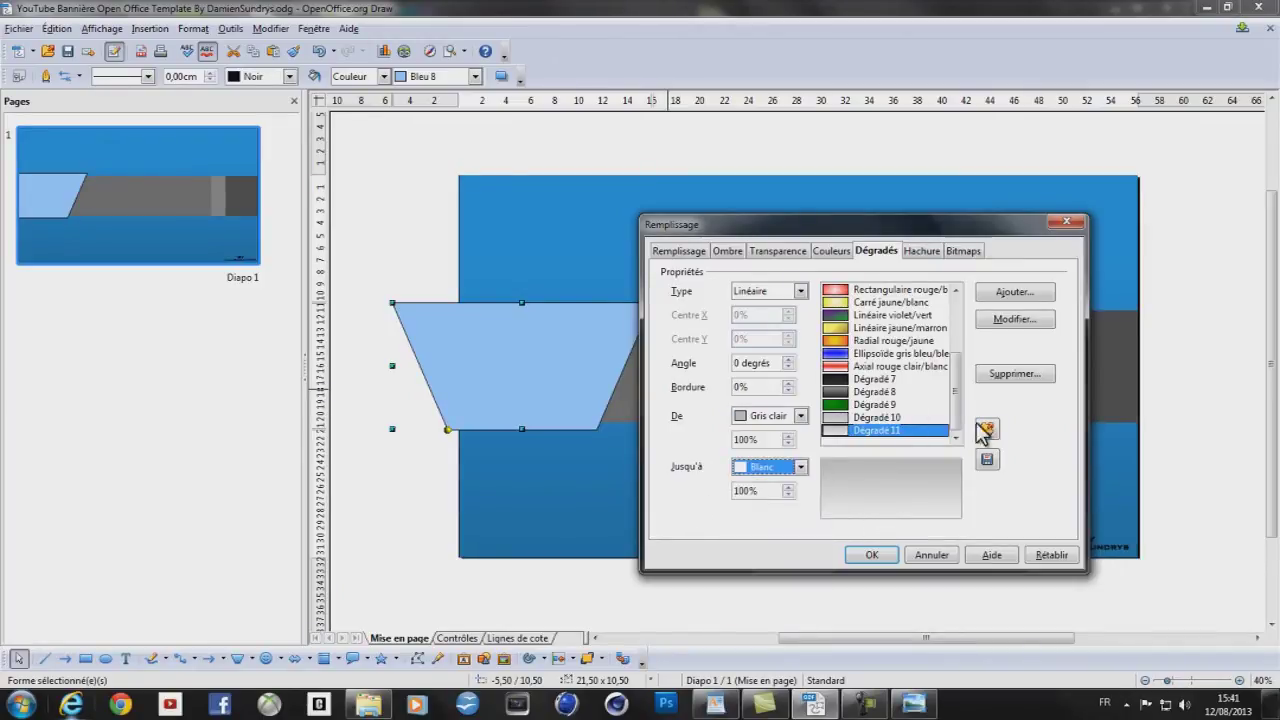
{"action": "left_click", "coordinate": [874, 555]}
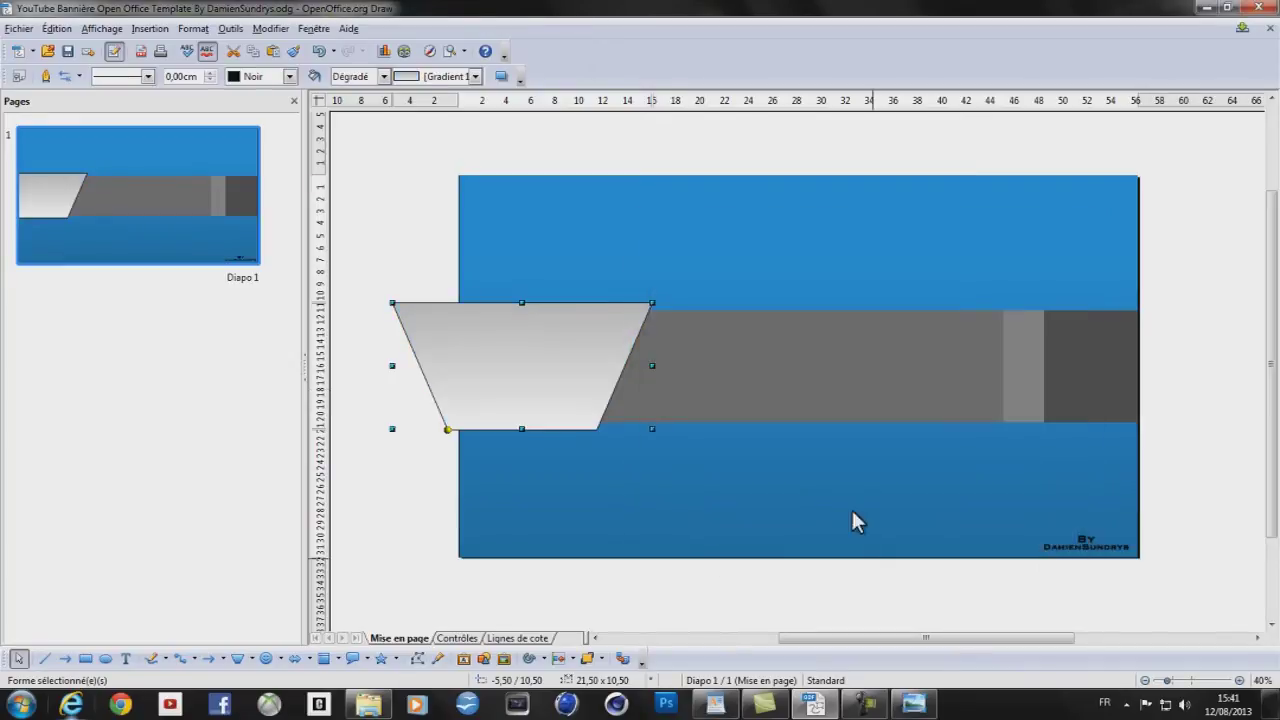
{"action": "left_click", "coordinate": [1208, 290]}
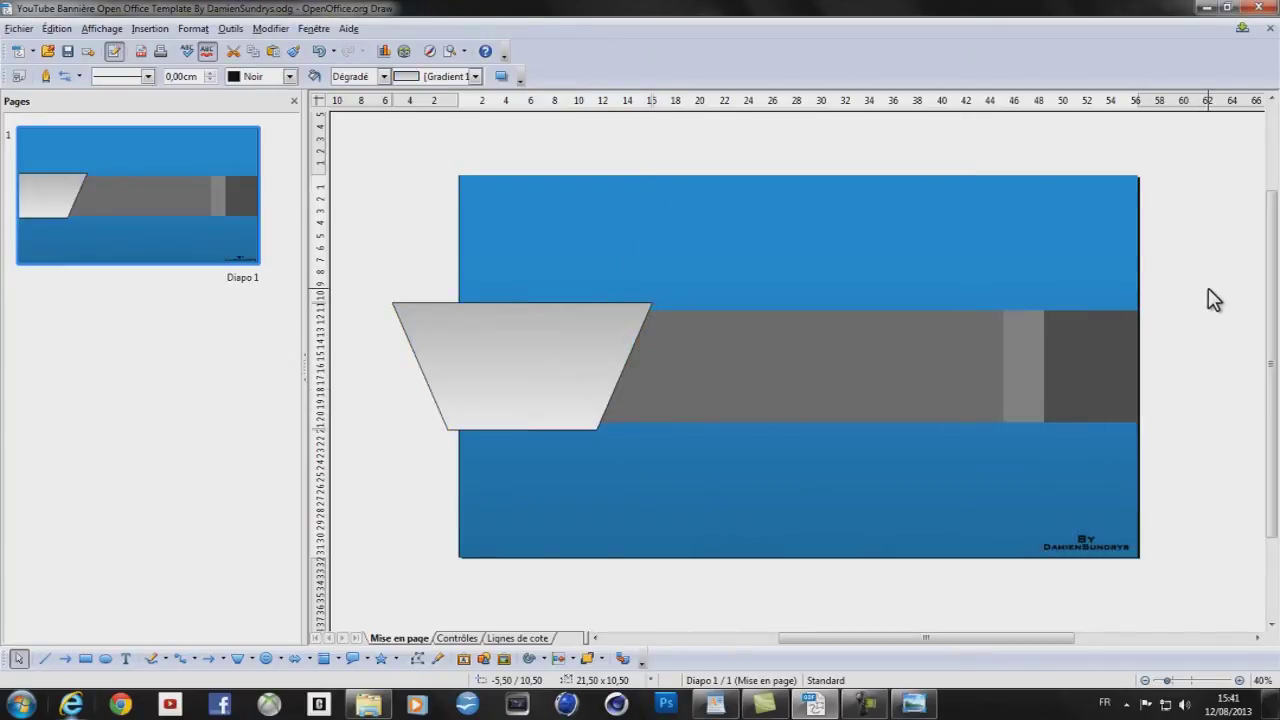
{"action": "left_click", "coordinate": [503, 366]}
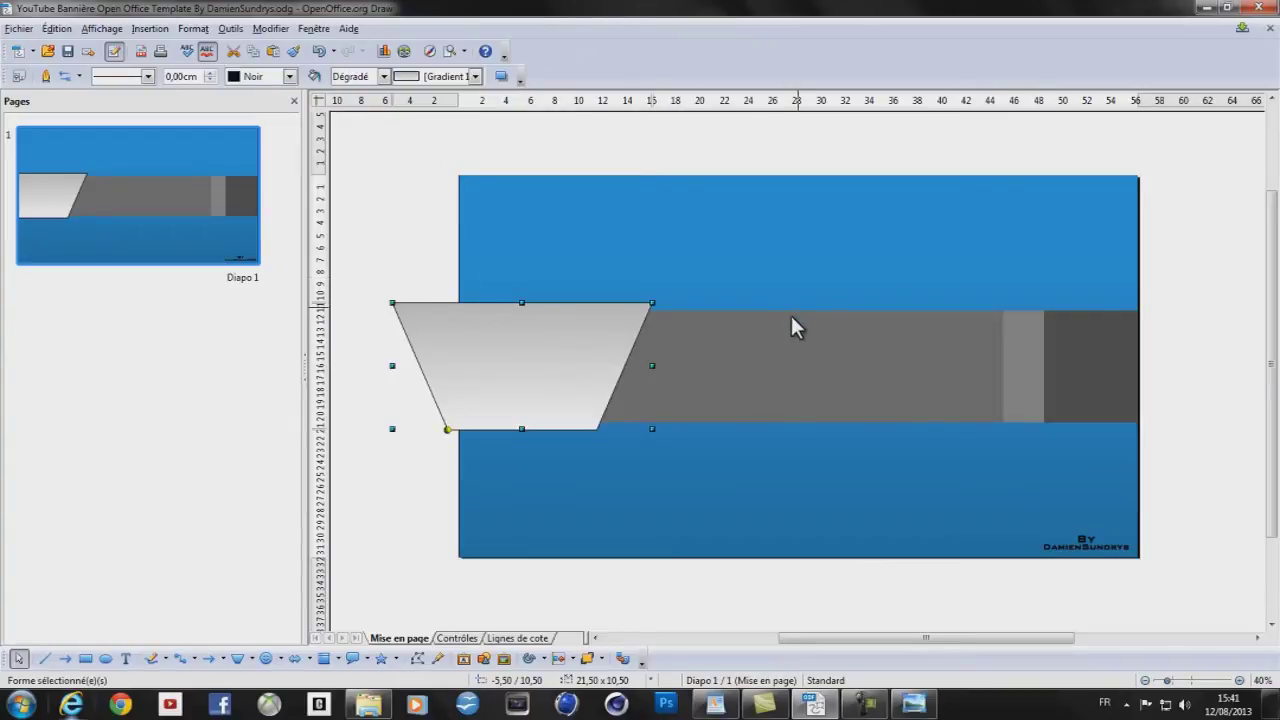
{"action": "left_click", "coordinate": [834, 378]}
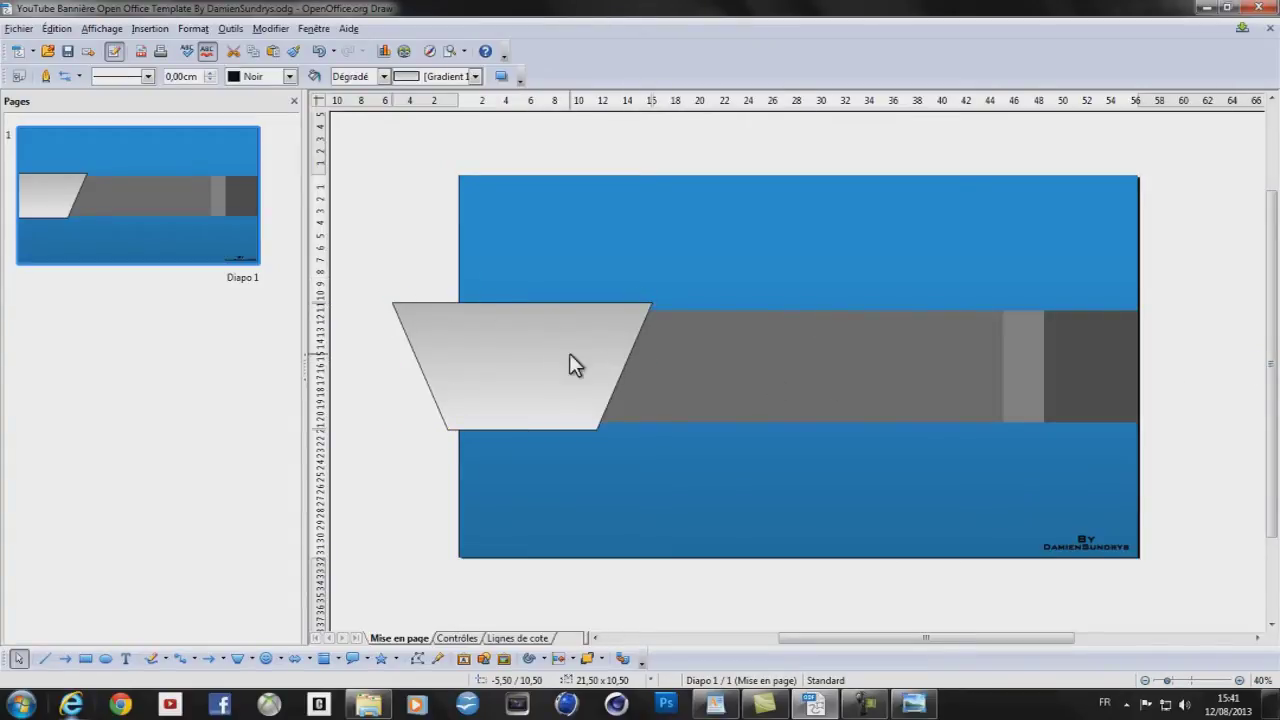
{"action": "key", "text": "Escape"}
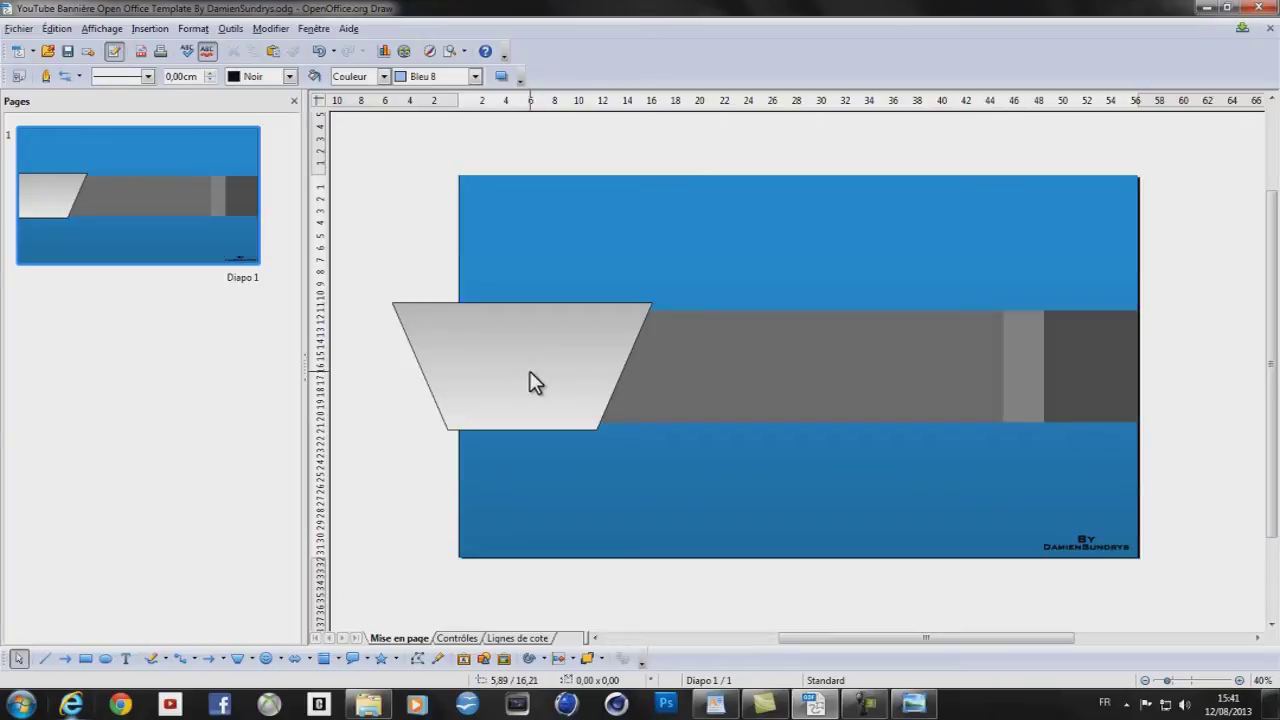
Remove the trapezoid's outline by setting its line style to Invisible
{"action": "left_click", "coordinate": [450, 366]}
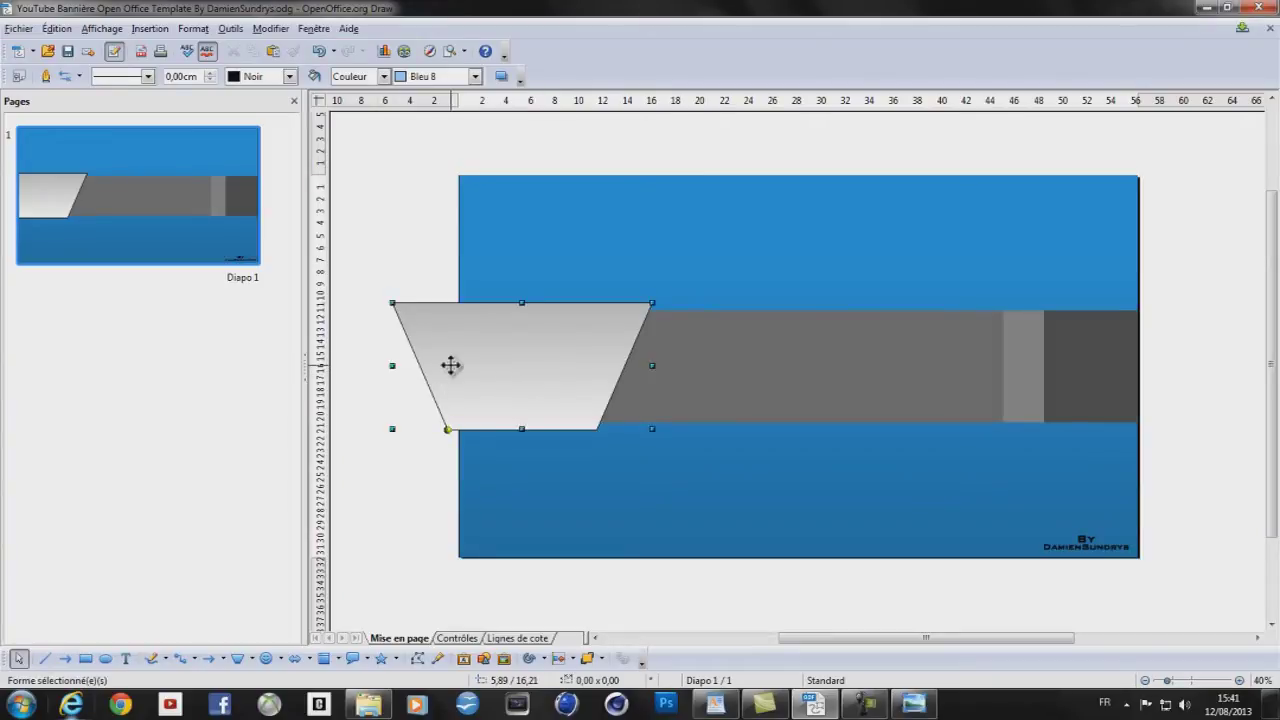
{"action": "left_click", "coordinate": [127, 82]}
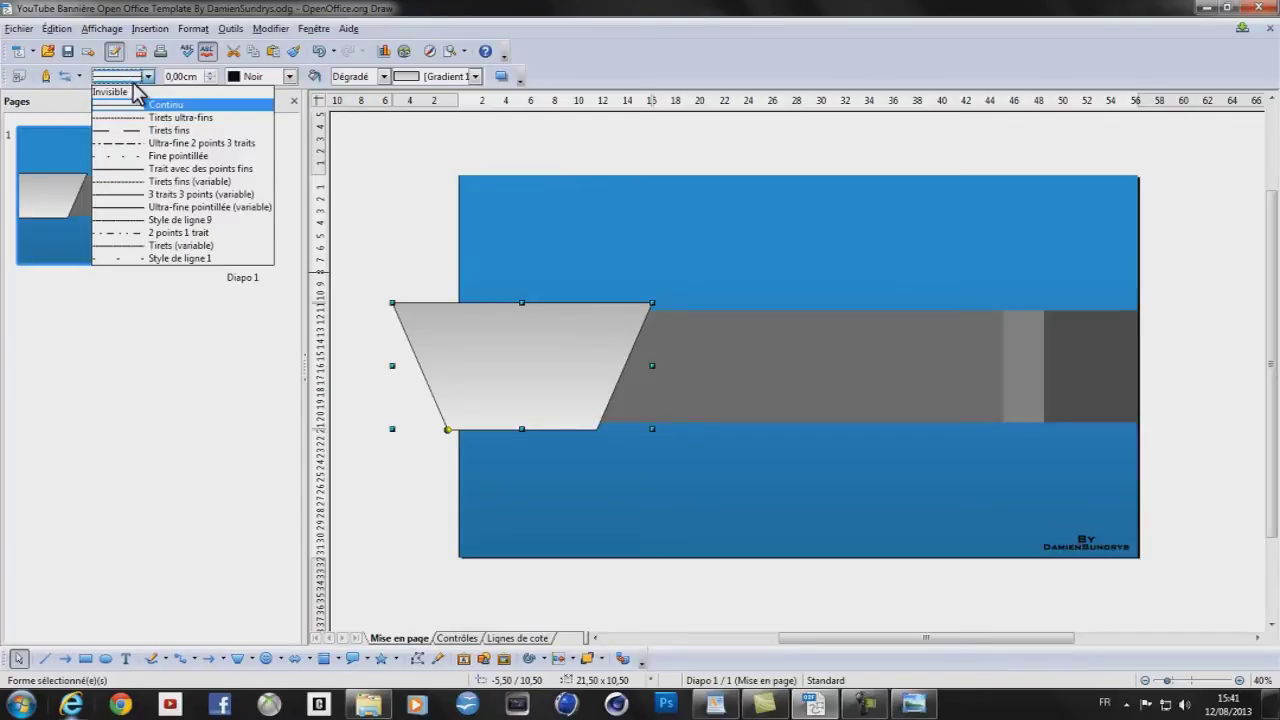
{"action": "left_click", "coordinate": [140, 104]}
{"action": "right_click", "coordinate": [460, 350]}
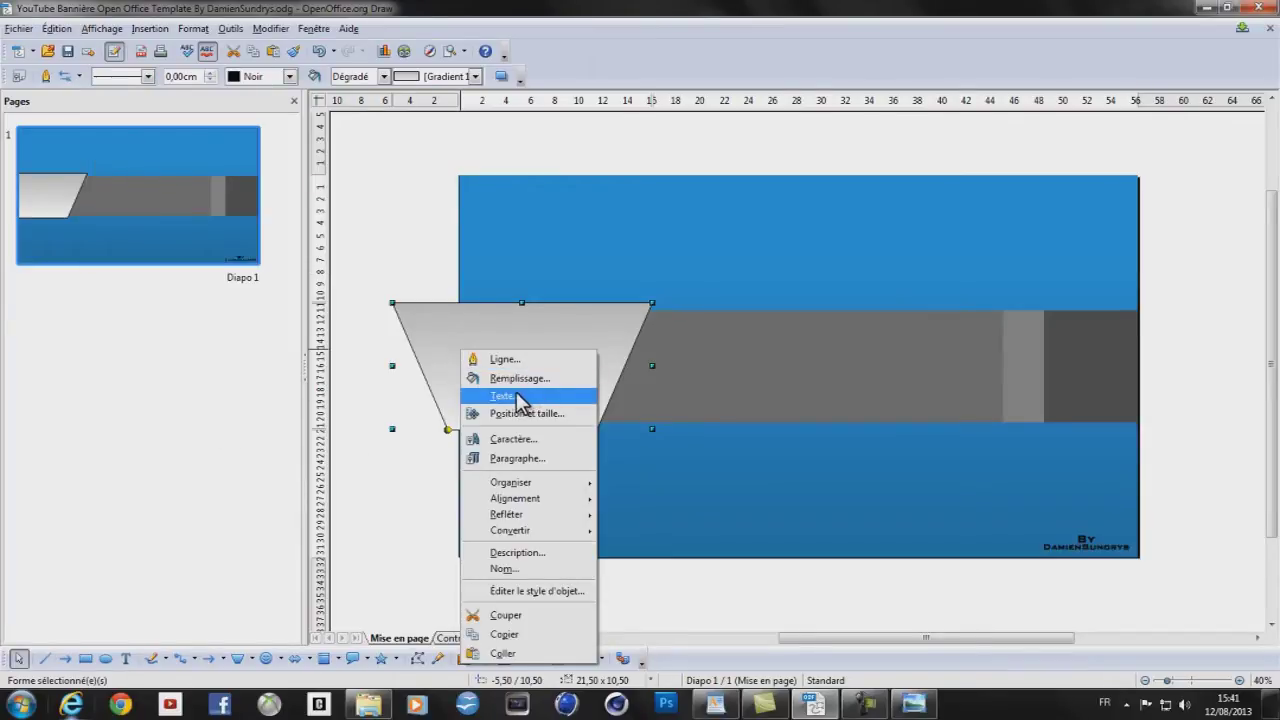
{"action": "left_click", "coordinate": [369, 297]}
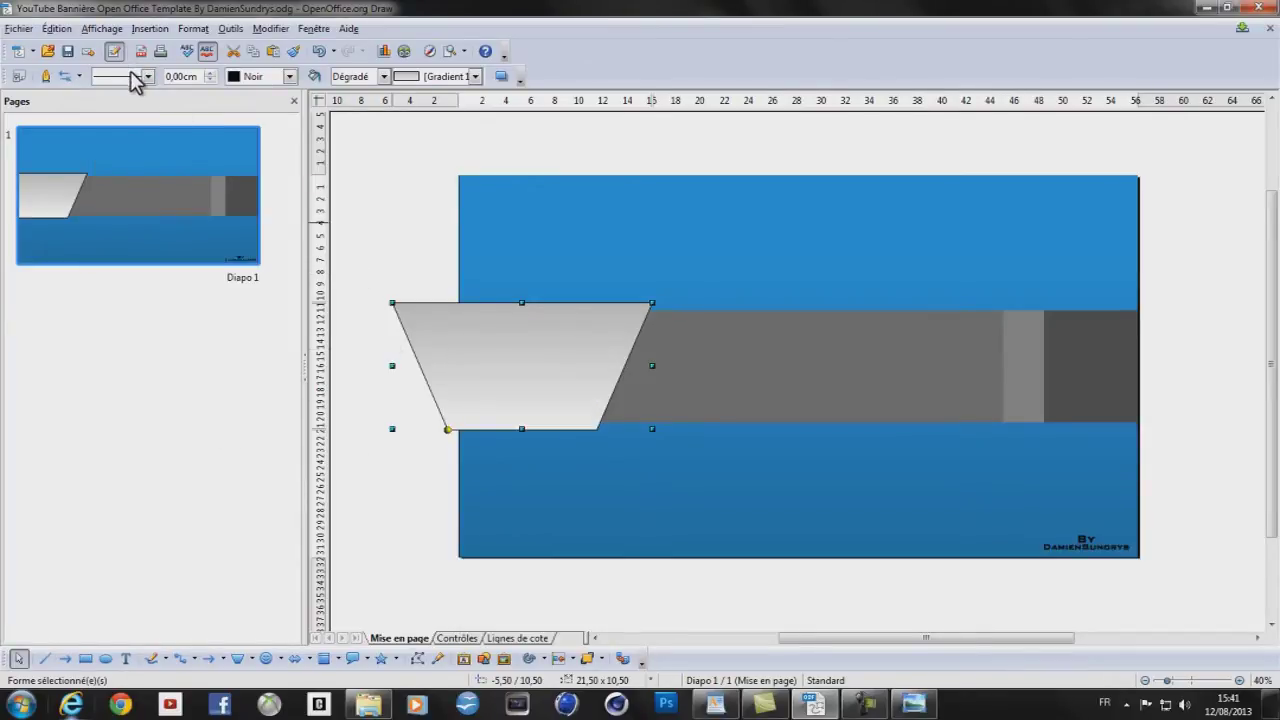
{"action": "left_click", "coordinate": [135, 77]}
{"action": "left_click", "coordinate": [140, 88]}
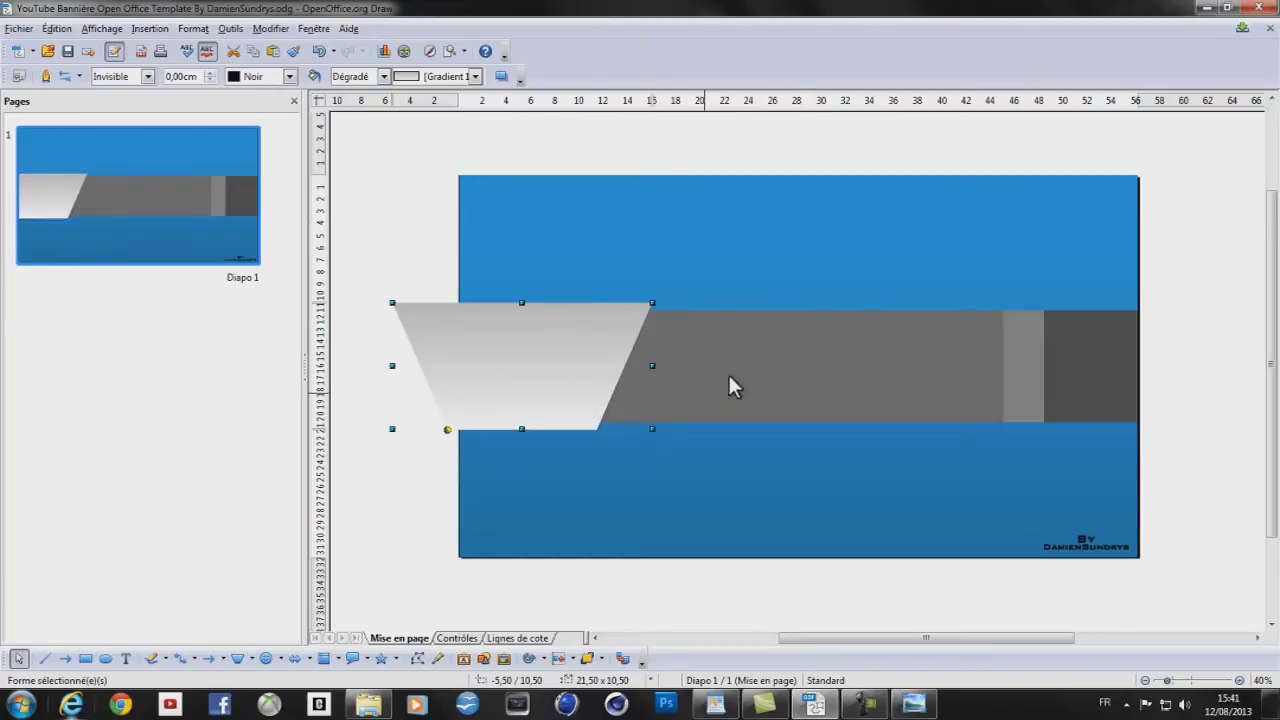
Apply a shadow to the trapezoid with the default 0,30 cm distance, Gris colour and 0% transparency
{"action": "right_click", "coordinate": [569, 347]}
{"action": "left_click", "coordinate": [585, 376]}
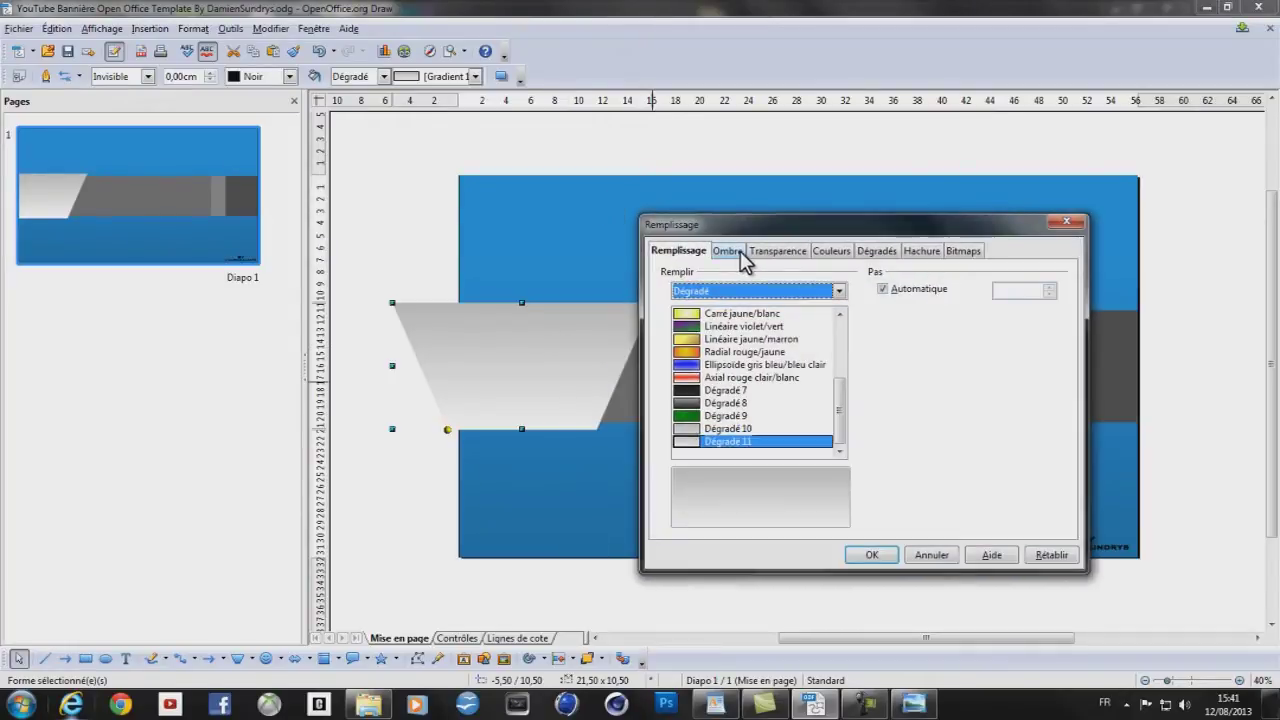
{"action": "left_click", "coordinate": [738, 254]}
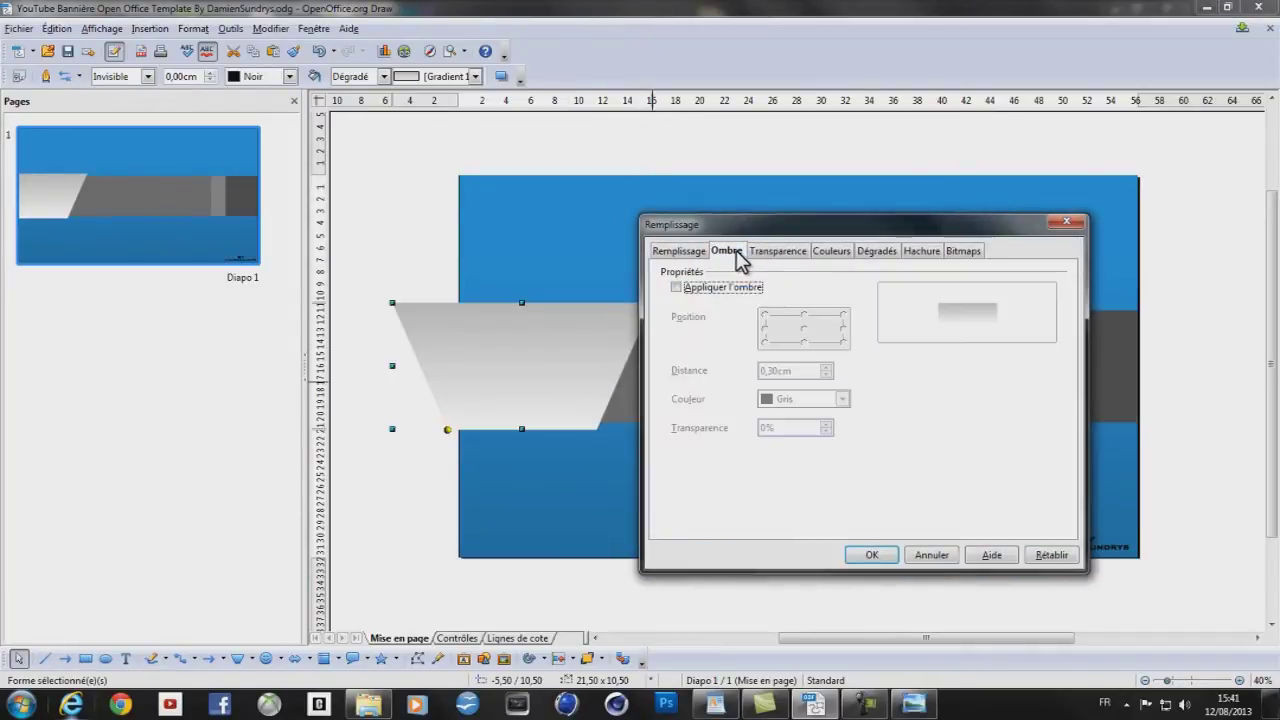
{"action": "left_click", "coordinate": [677, 288]}
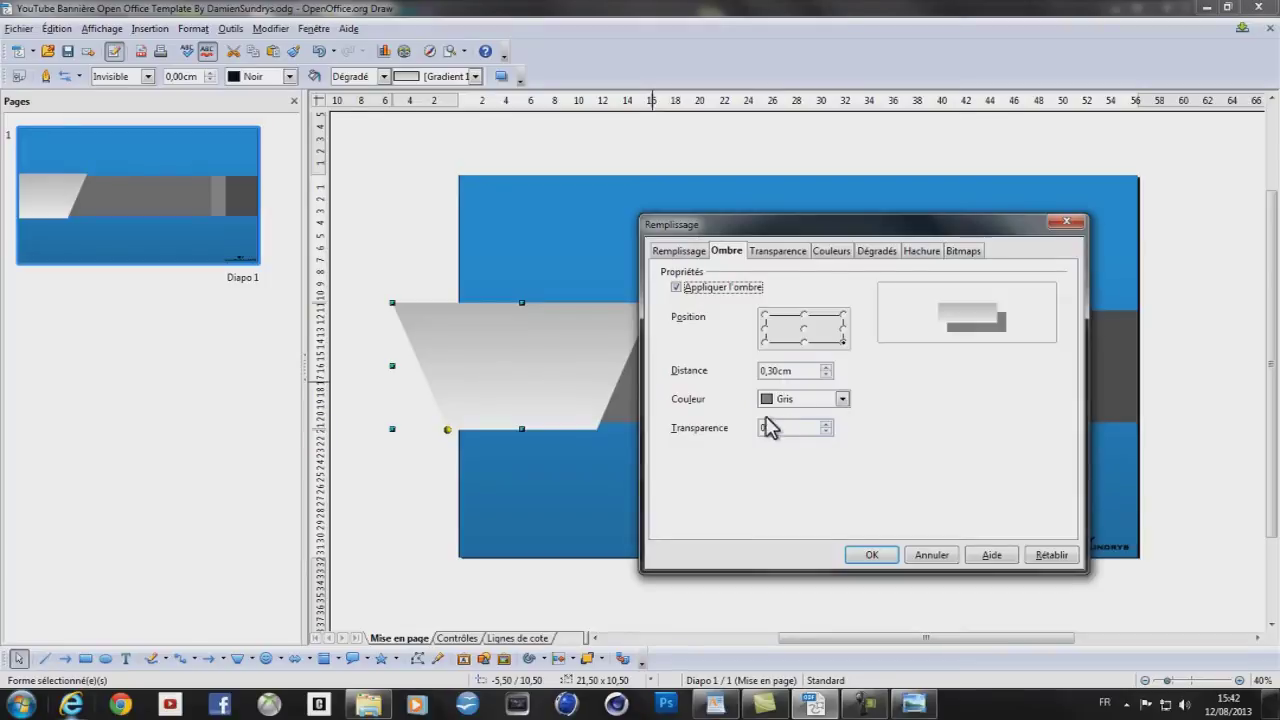
{"action": "left_click", "coordinate": [870, 557]}
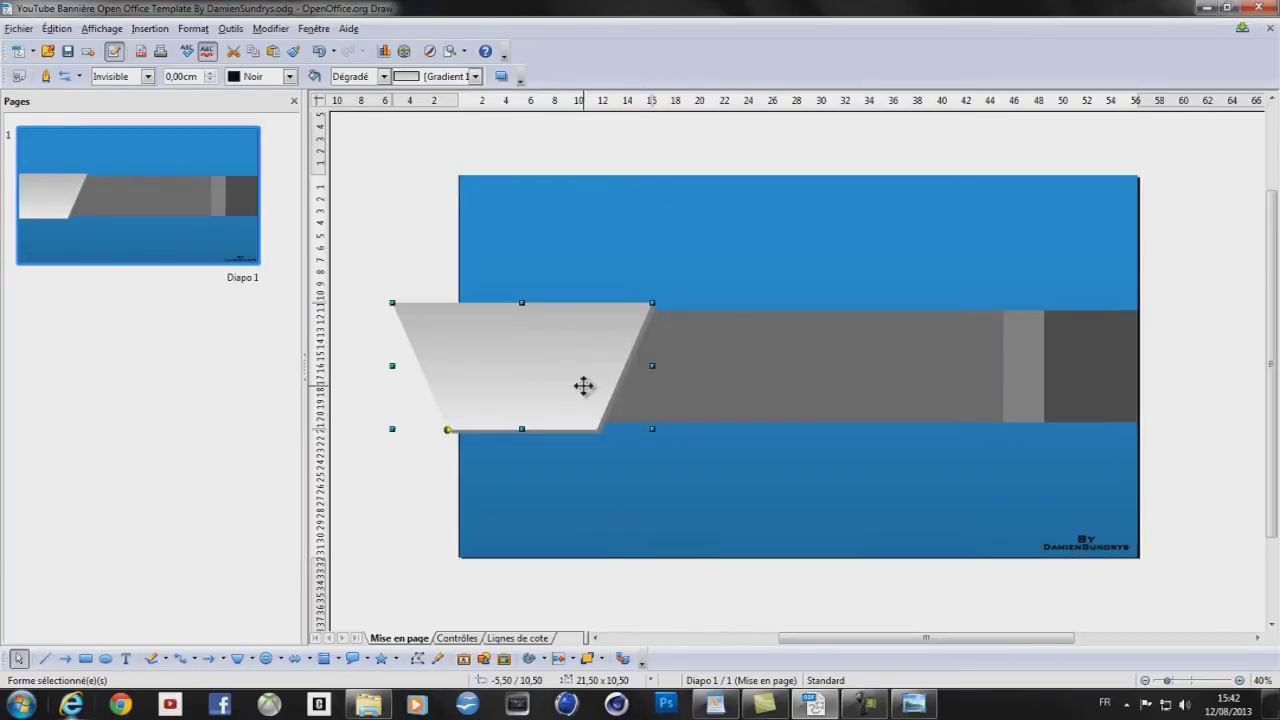
Change the trapezoid's shadow to the colour Noir with a distance of 0,08 cm
{"action": "right_click", "coordinate": [584, 384]}
{"action": "left_click", "coordinate": [640, 101]}
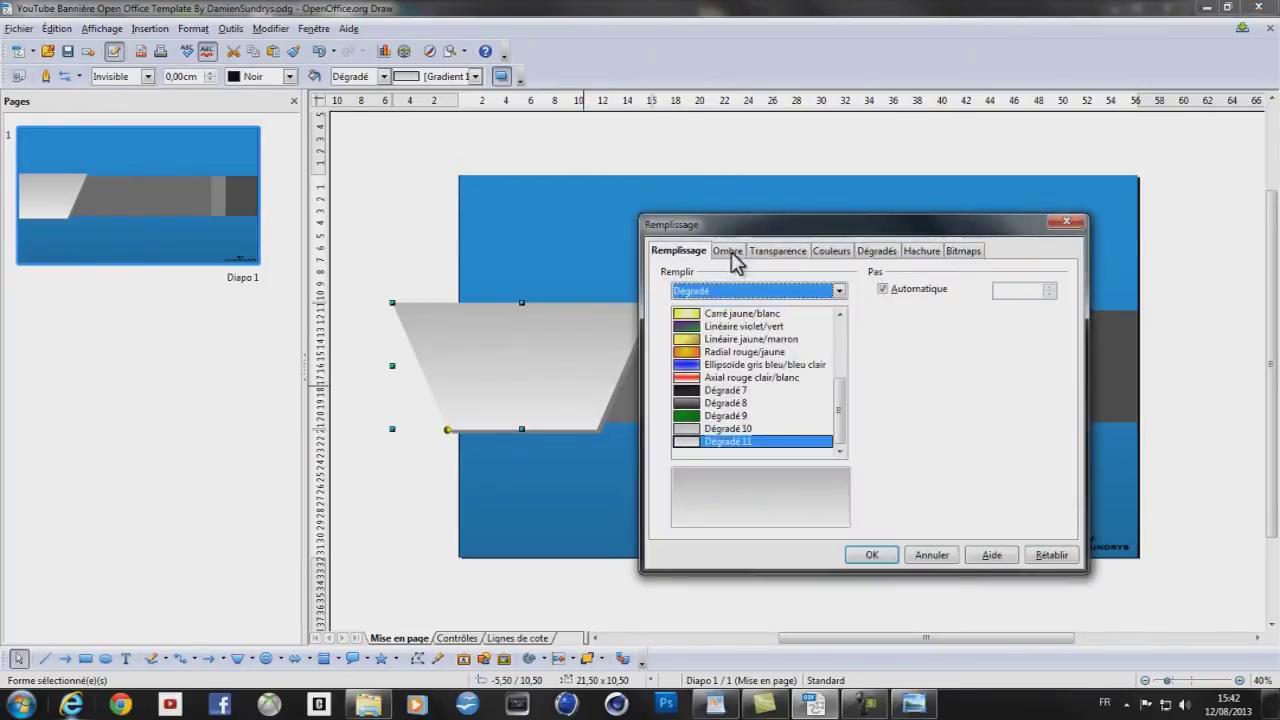
{"action": "left_click", "coordinate": [733, 251]}
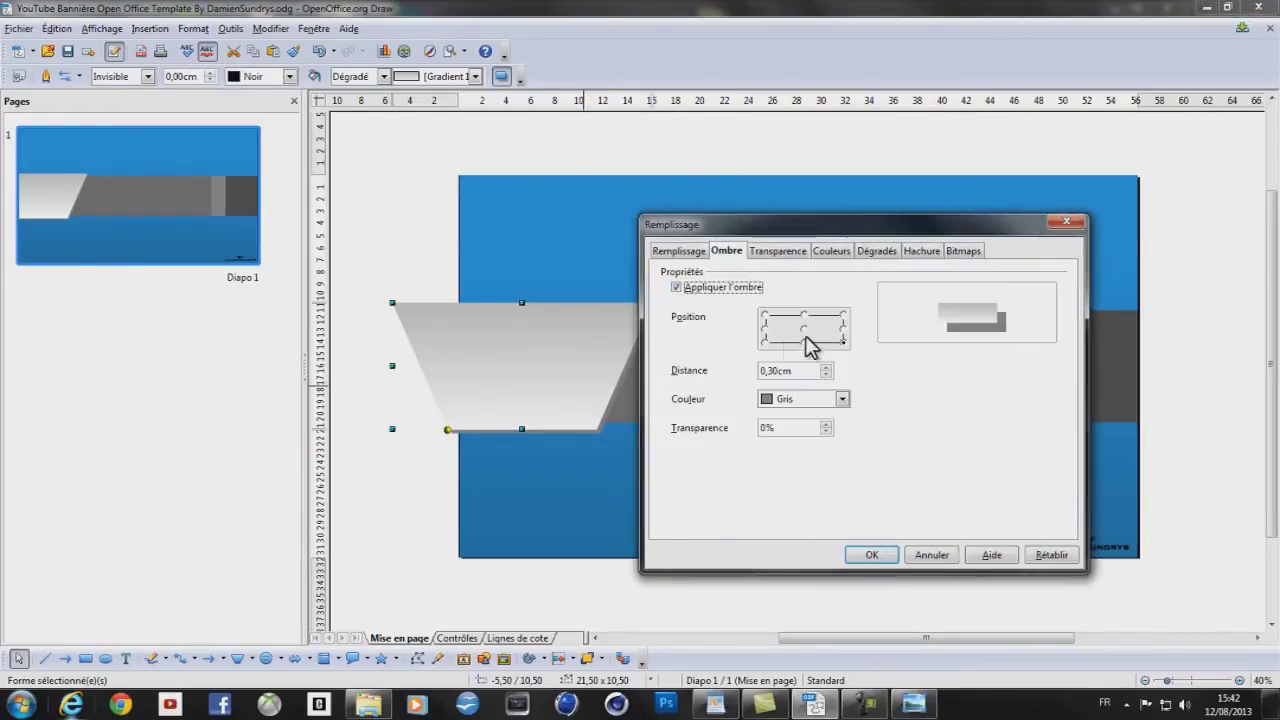
{"action": "left_click", "coordinate": [842, 399]}
{"action": "scroll", "coordinate": [848, 445], "scroll_direction": "up", "scroll_amount": 1}
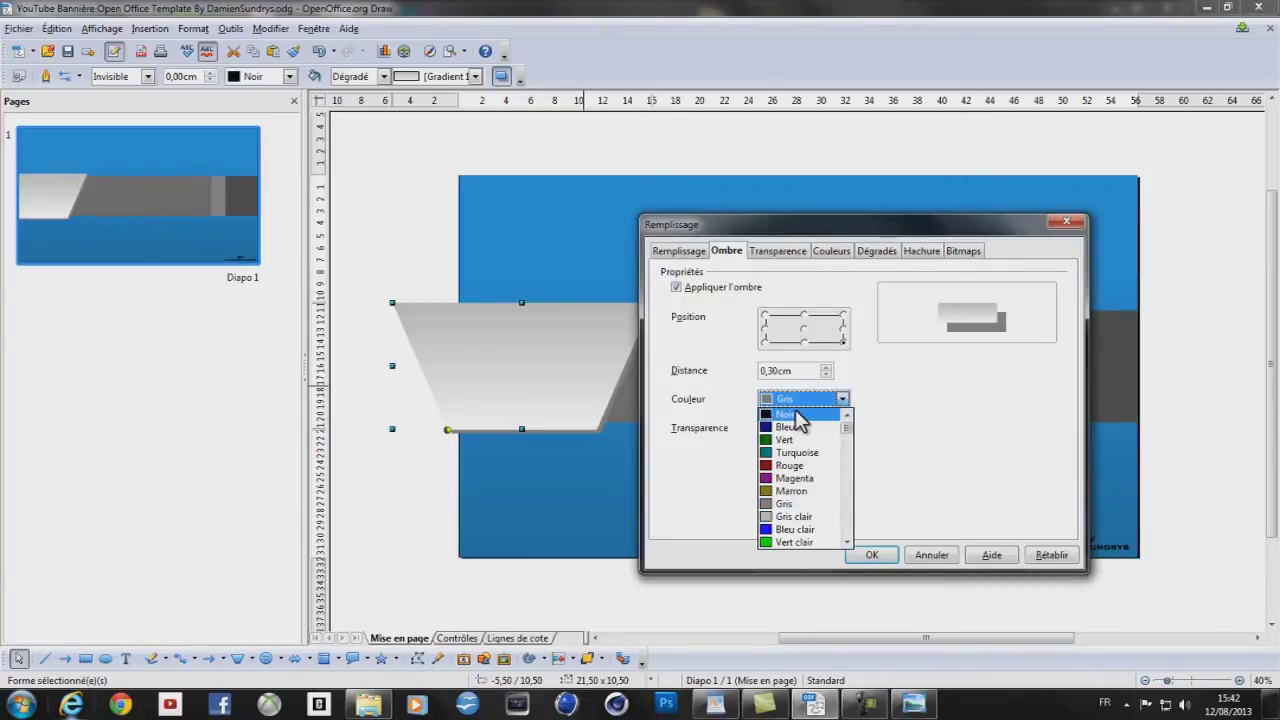
{"action": "left_click", "coordinate": [800, 414]}
{"action": "left_click", "coordinate": [775, 370]}
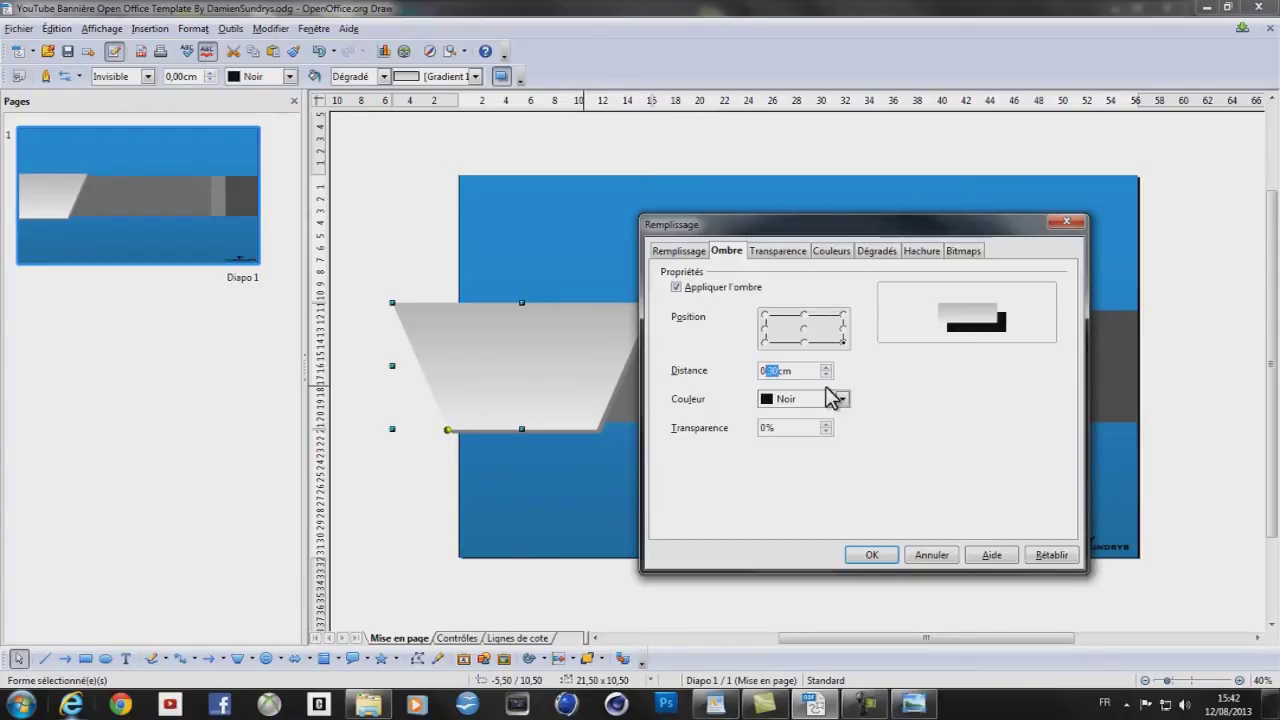
{"action": "key", "text": "BackSpace"}
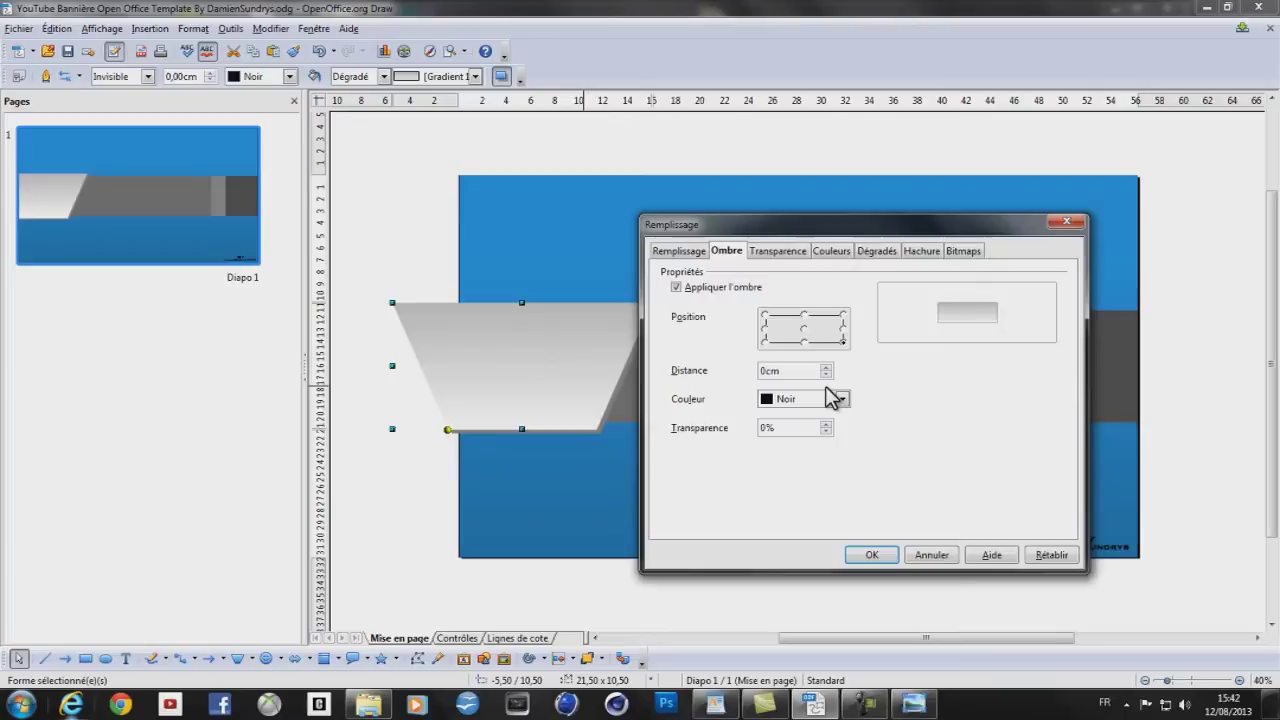
{"action": "type", "text": ",05"}
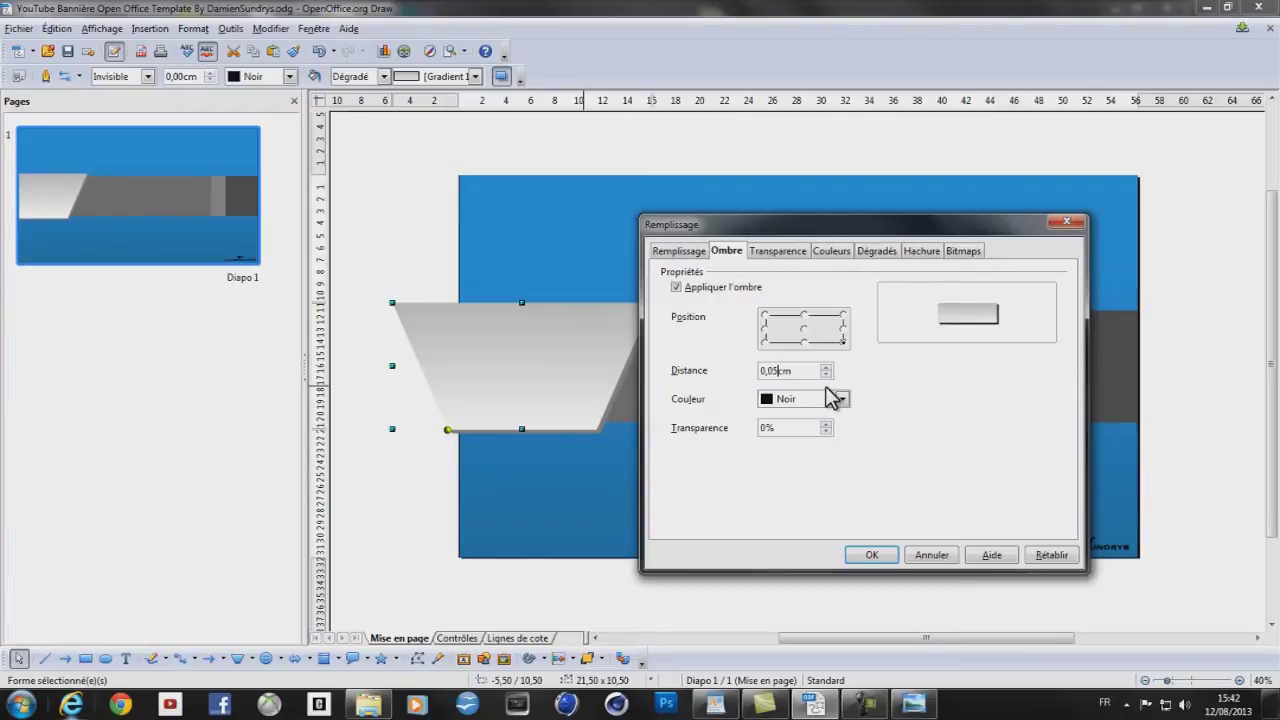
{"action": "key", "text": "BackSpace"}
{"action": "type", "text": "8"}
{"action": "left_click", "coordinate": [873, 553]}
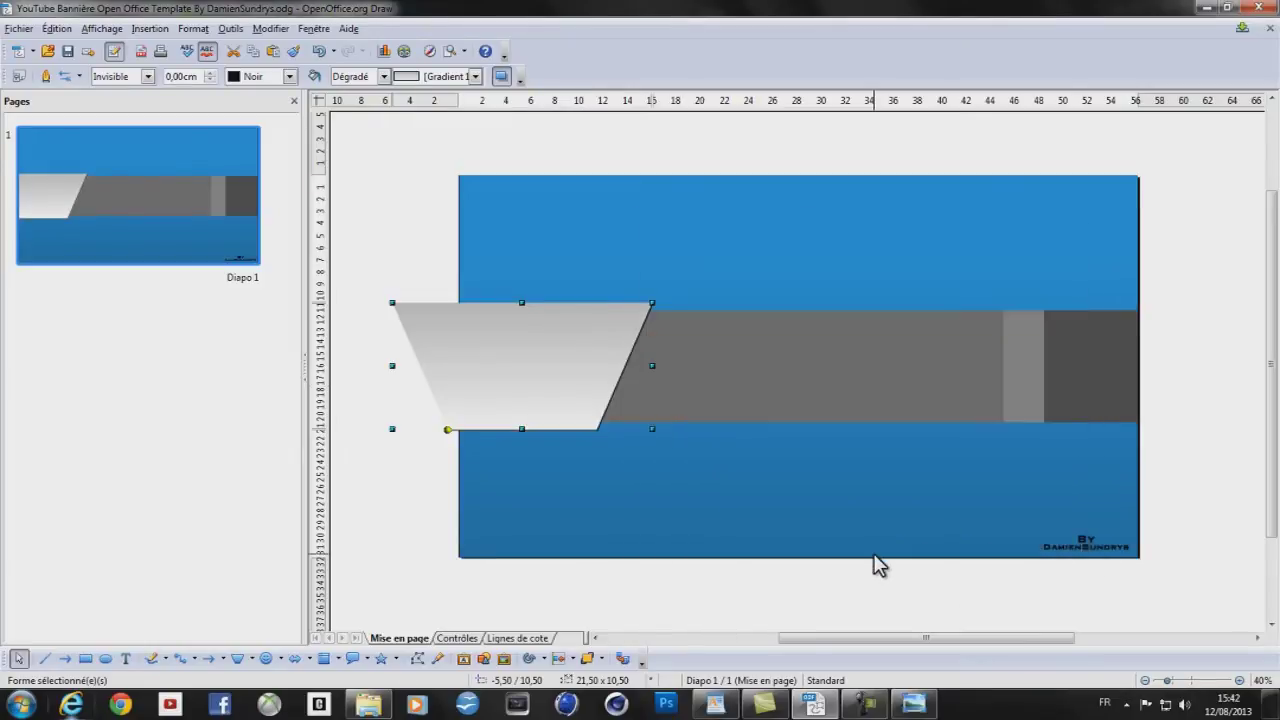
Set the trapezoid's shadow transparency to 80%
{"action": "right_click", "coordinate": [569, 362]}
{"action": "left_click", "coordinate": [619, 392]}
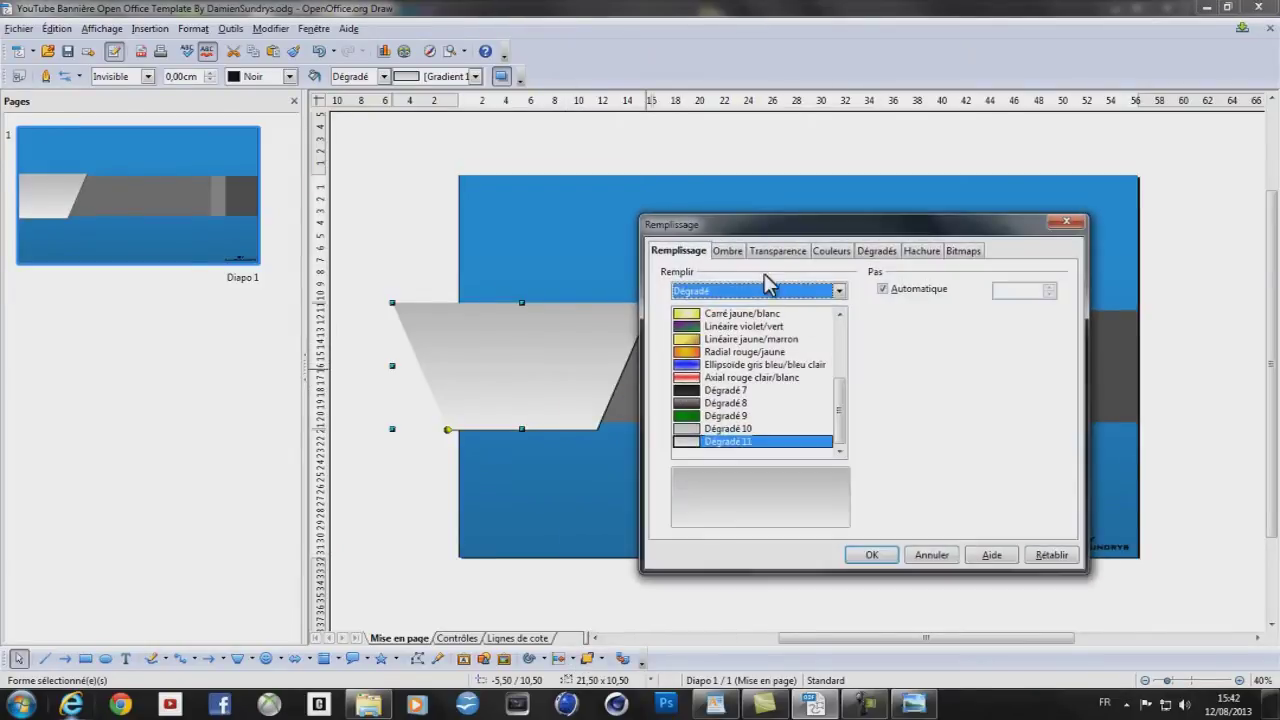
{"action": "left_click", "coordinate": [727, 251]}
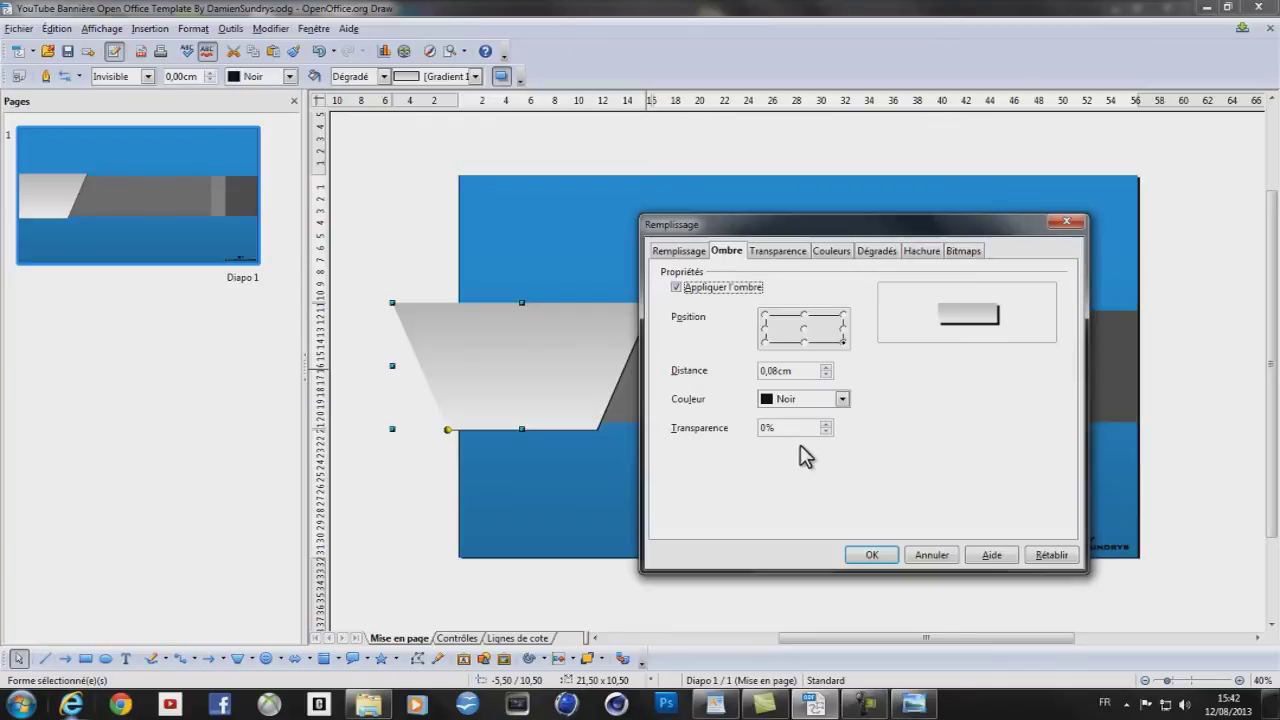
{"action": "left_click", "coordinate": [826, 424]}
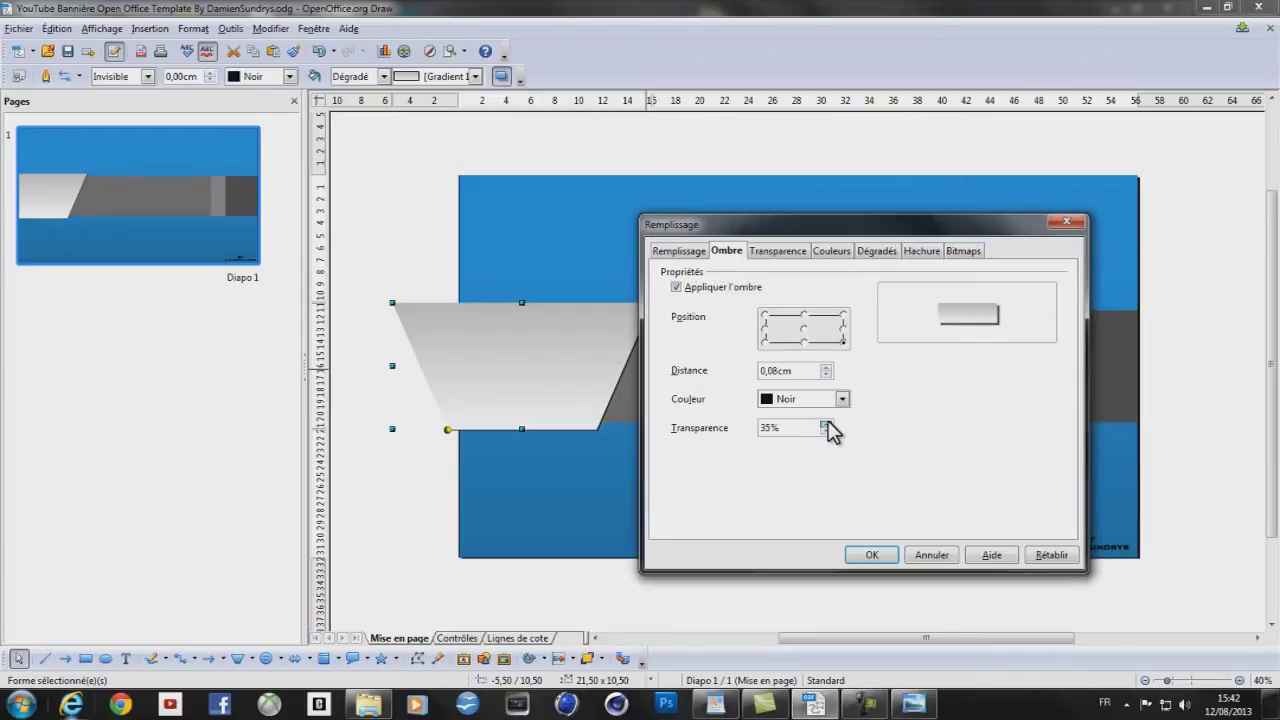
{"action": "left_click", "coordinate": [872, 556]}
{"action": "right_click", "coordinate": [563, 395]}
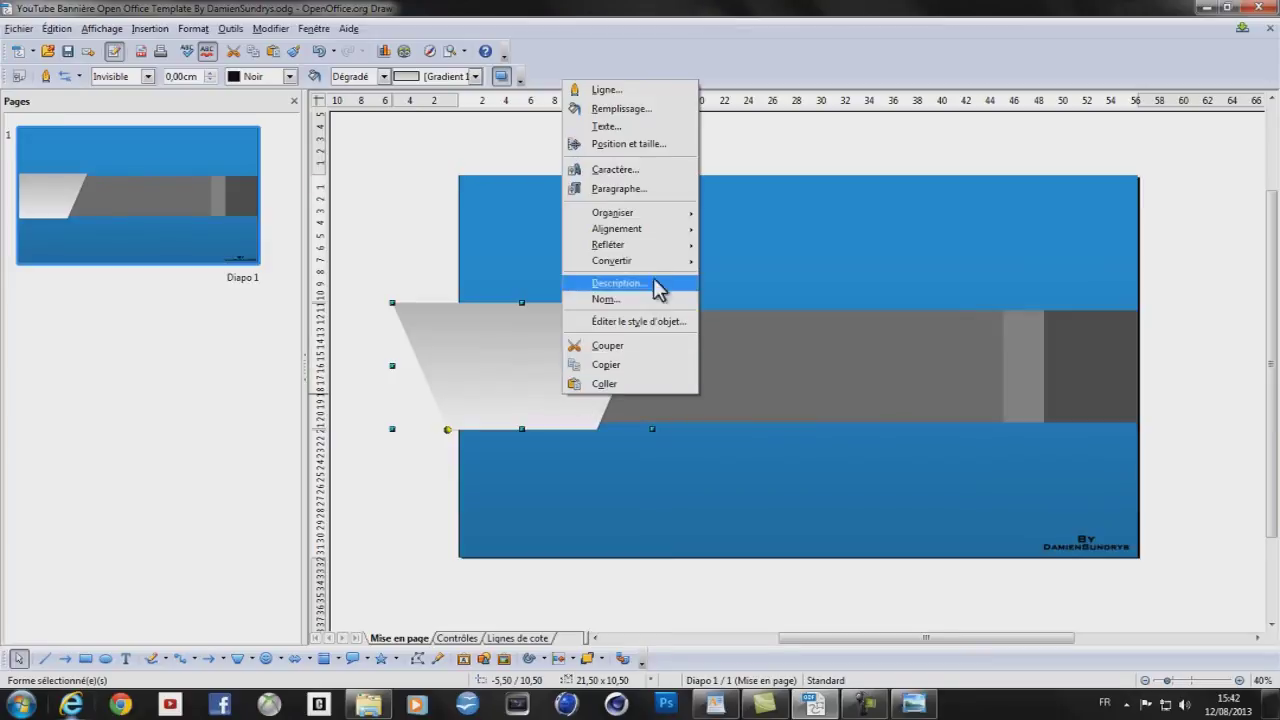
{"action": "left_click", "coordinate": [654, 128]}
{"action": "left_click", "coordinate": [824, 163]}
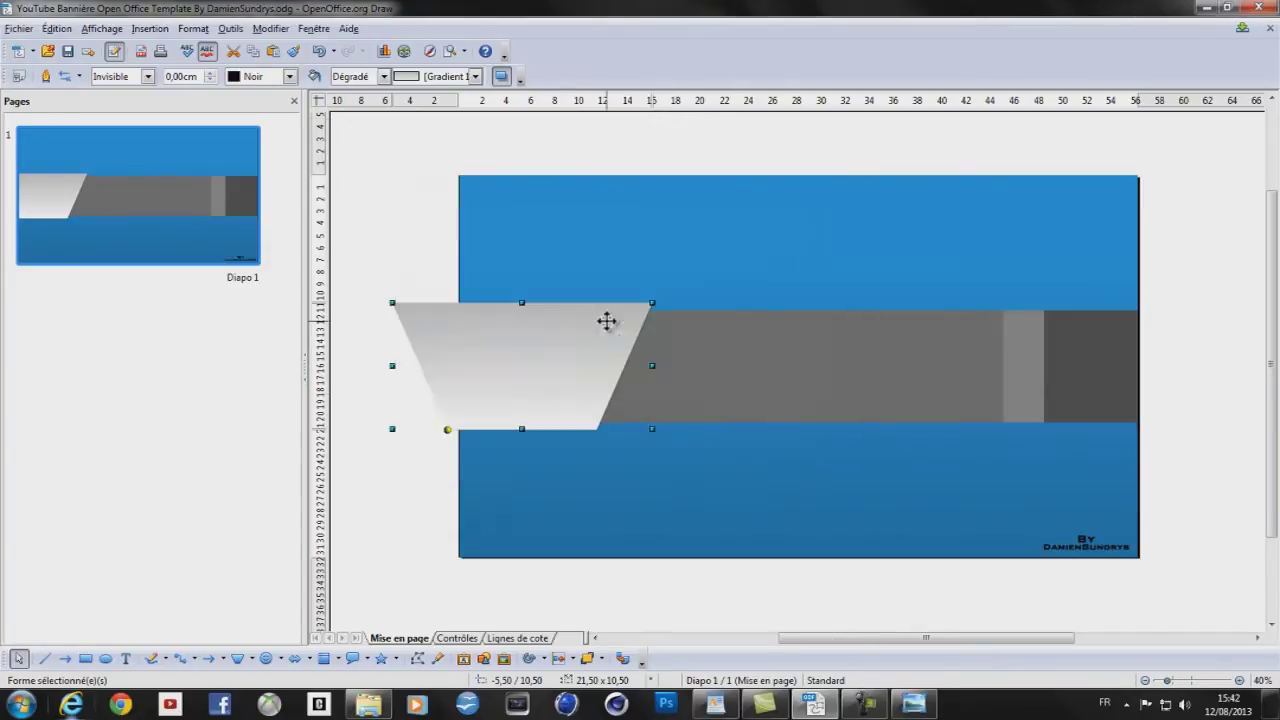
Set the trapezoid's shadow transparency back to 0%
{"action": "right_click", "coordinate": [552, 344]}
{"action": "left_click", "coordinate": [609, 371]}
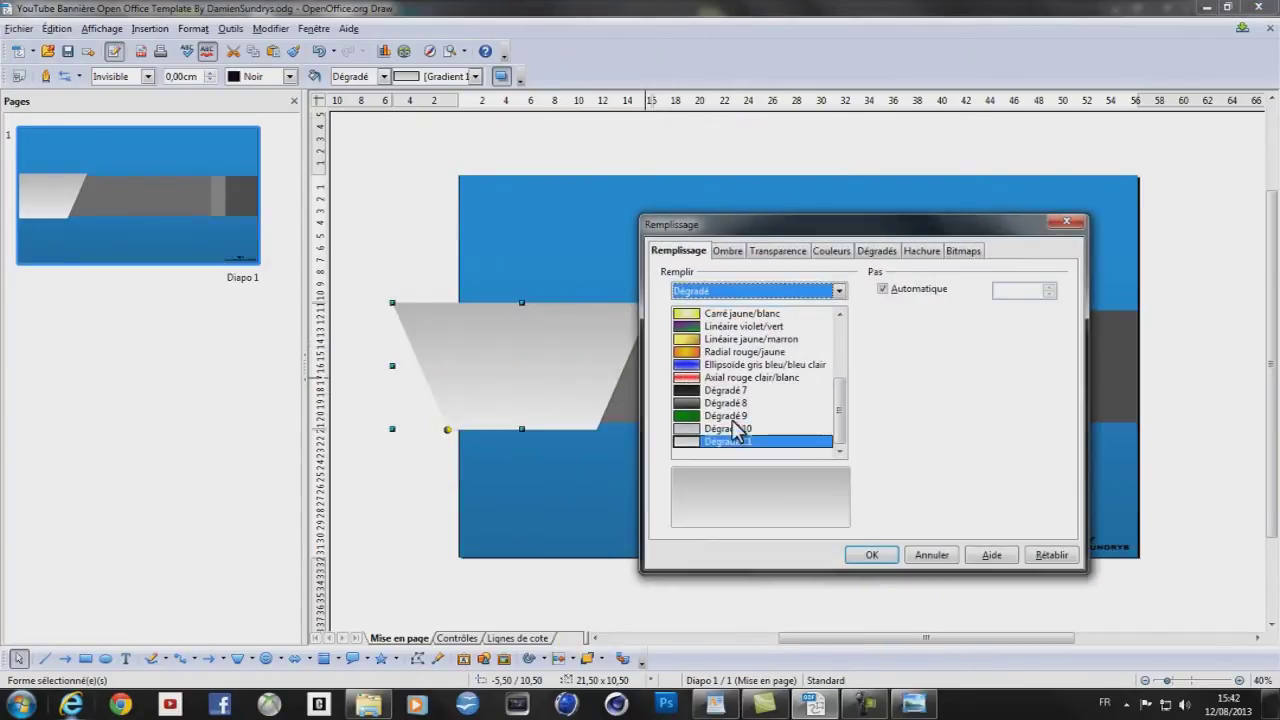
{"action": "left_click", "coordinate": [738, 253]}
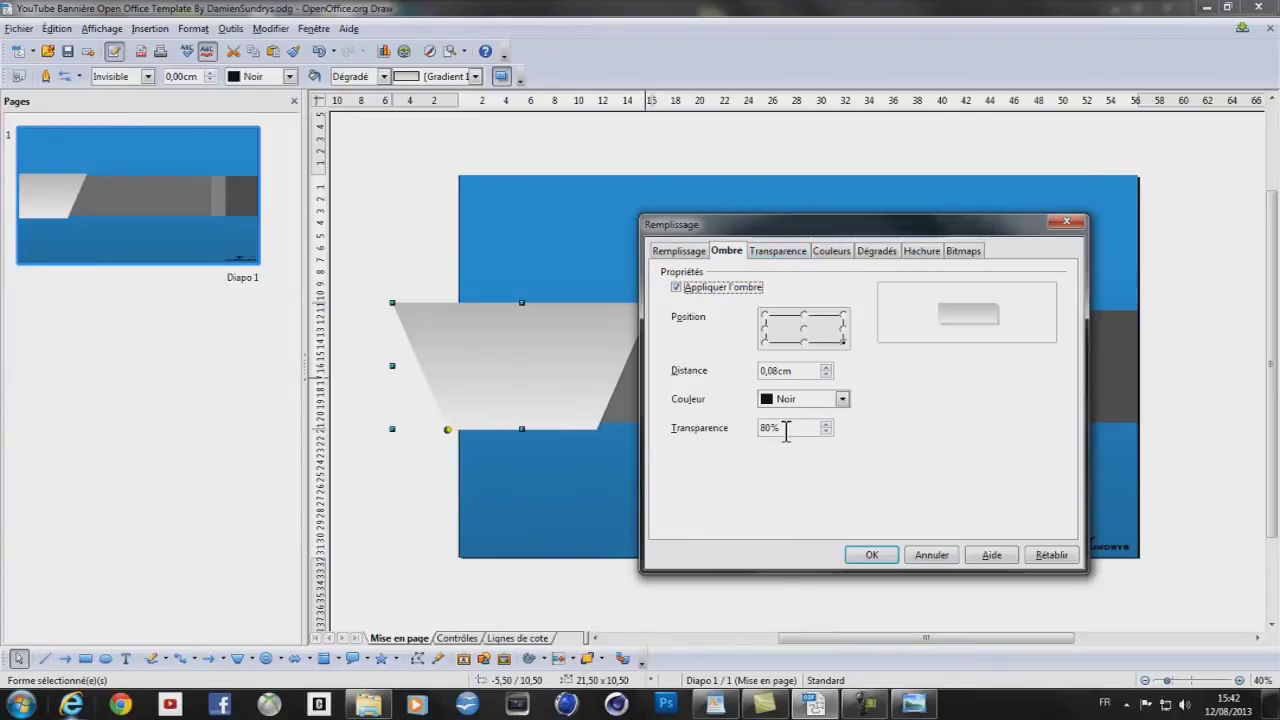
{"action": "left_click_drag", "start_coordinate": [770, 432], "coordinate": [743, 431]}
{"action": "type", "text": "0"}
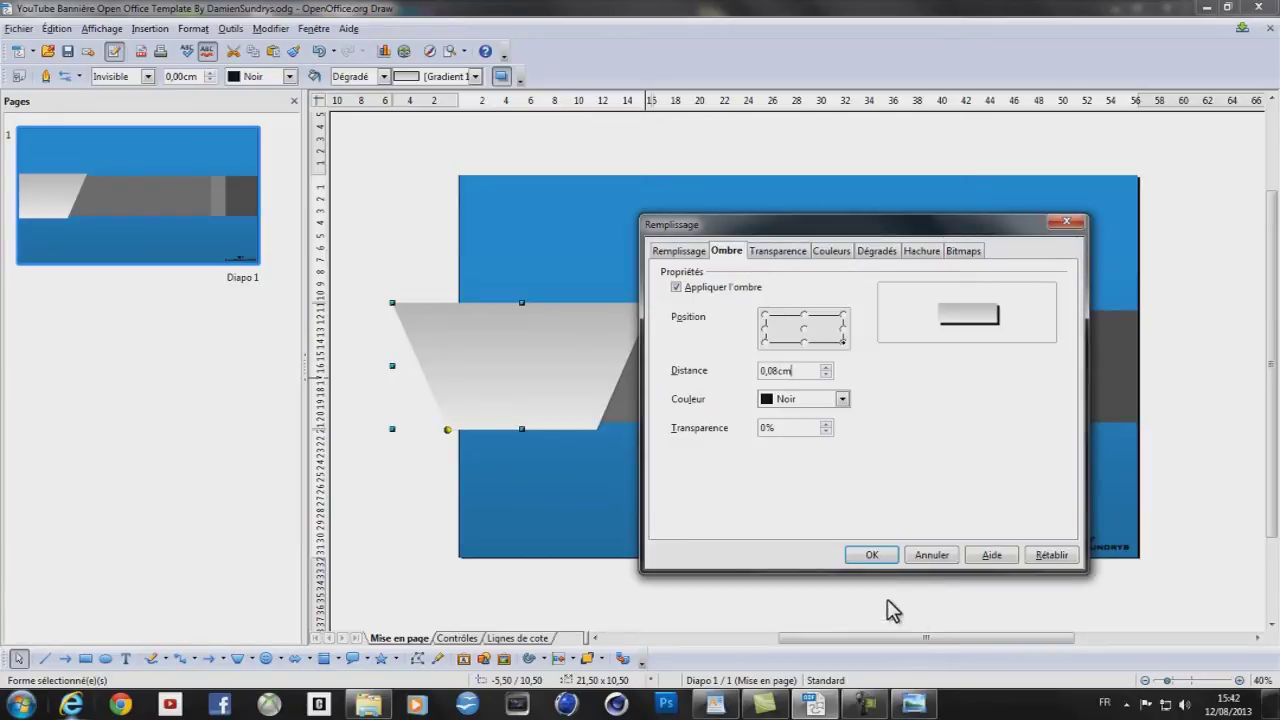
{"action": "left_click", "coordinate": [874, 556]}
Duplicate the trapezoid and place the copy over the right end of the grey band at about X 40,00, Y 10,50 cm
{"action": "key", "text": "Escape"}
{"action": "left_click", "coordinate": [551, 373]}
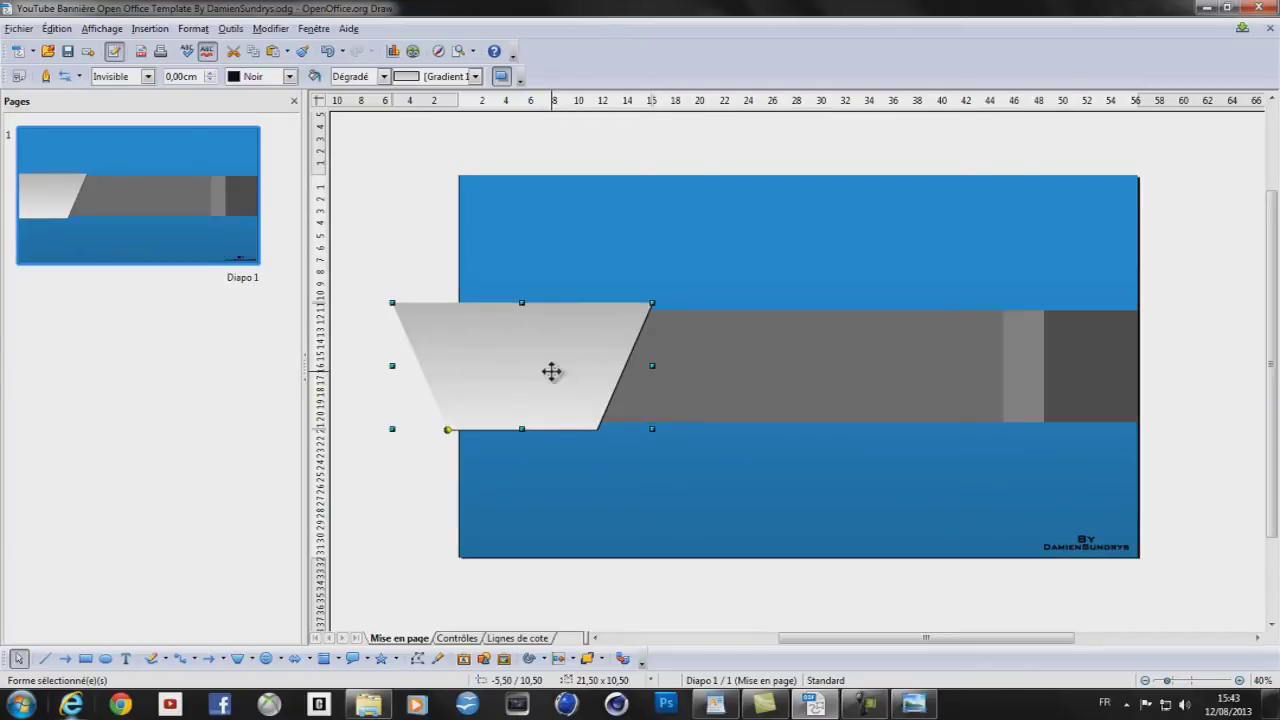
{"action": "left_click_drag", "start_coordinate": [552, 372], "coordinate": [1074, 381]}
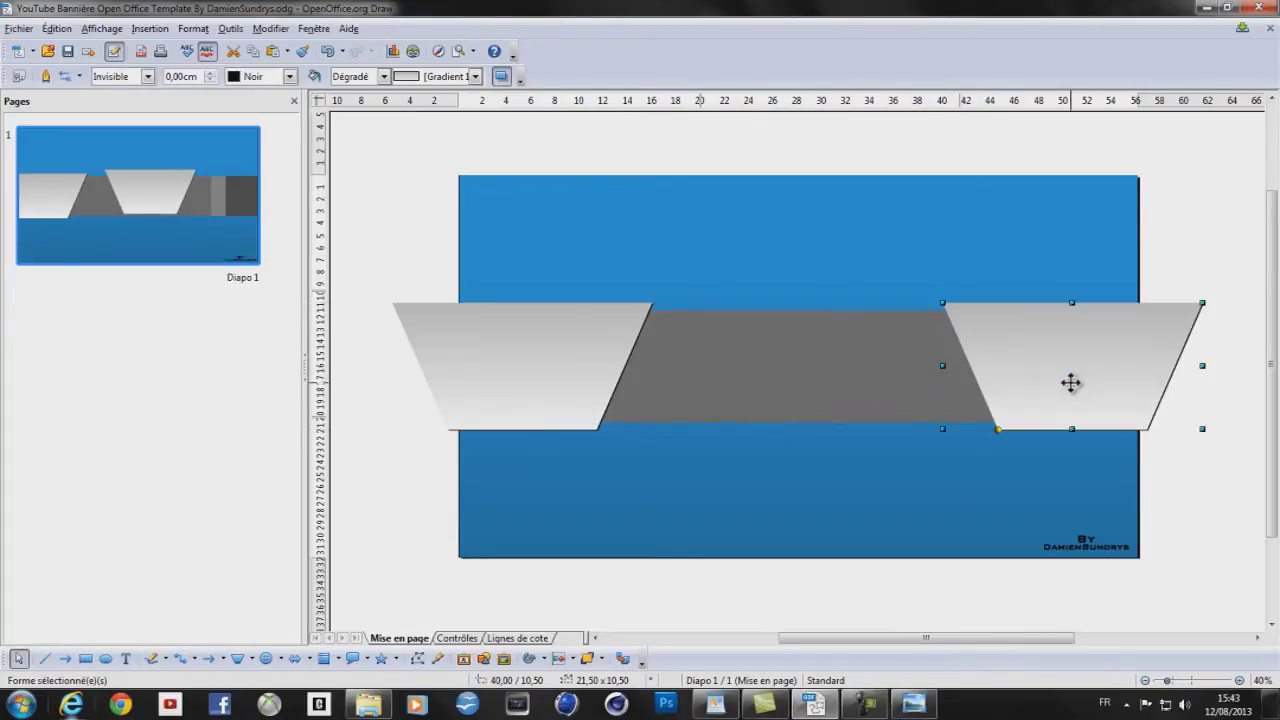
{"action": "left_click", "coordinate": [1212, 478]}
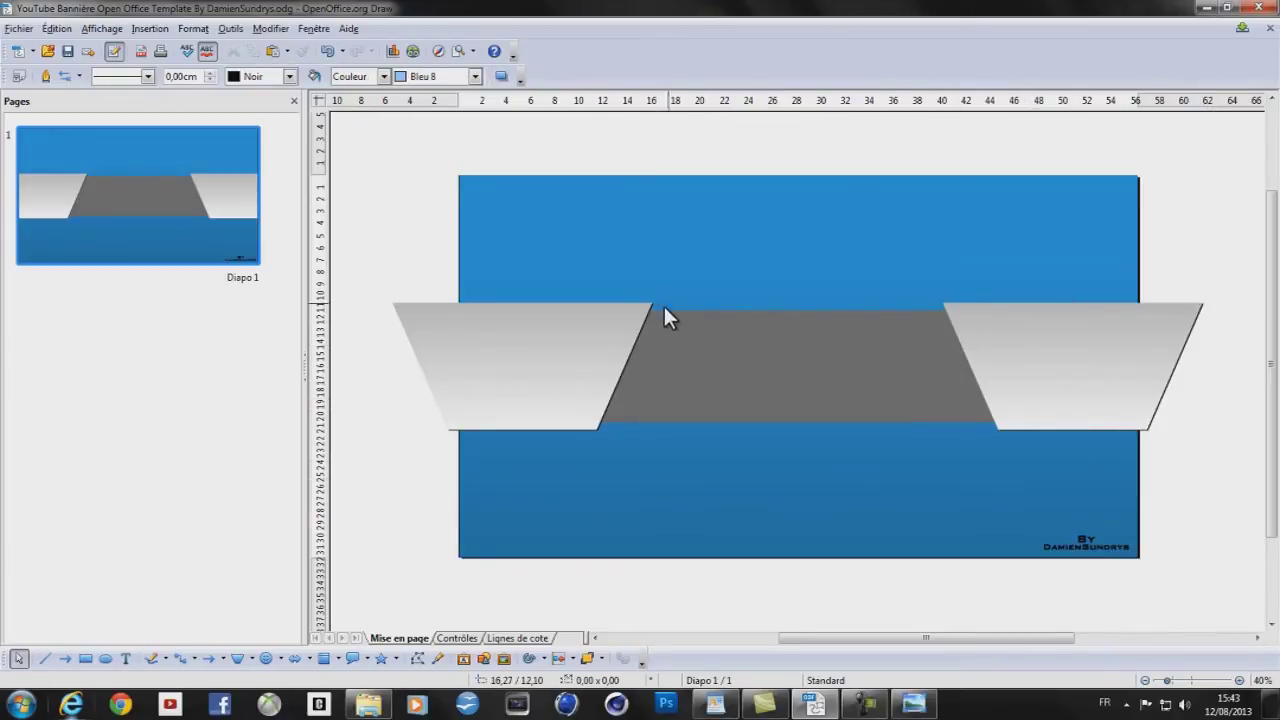
Set the right trapezoid's shadow position to the lower-left corner
{"action": "left_click", "coordinate": [1037, 323]}
{"action": "right_click", "coordinate": [1036, 325]}
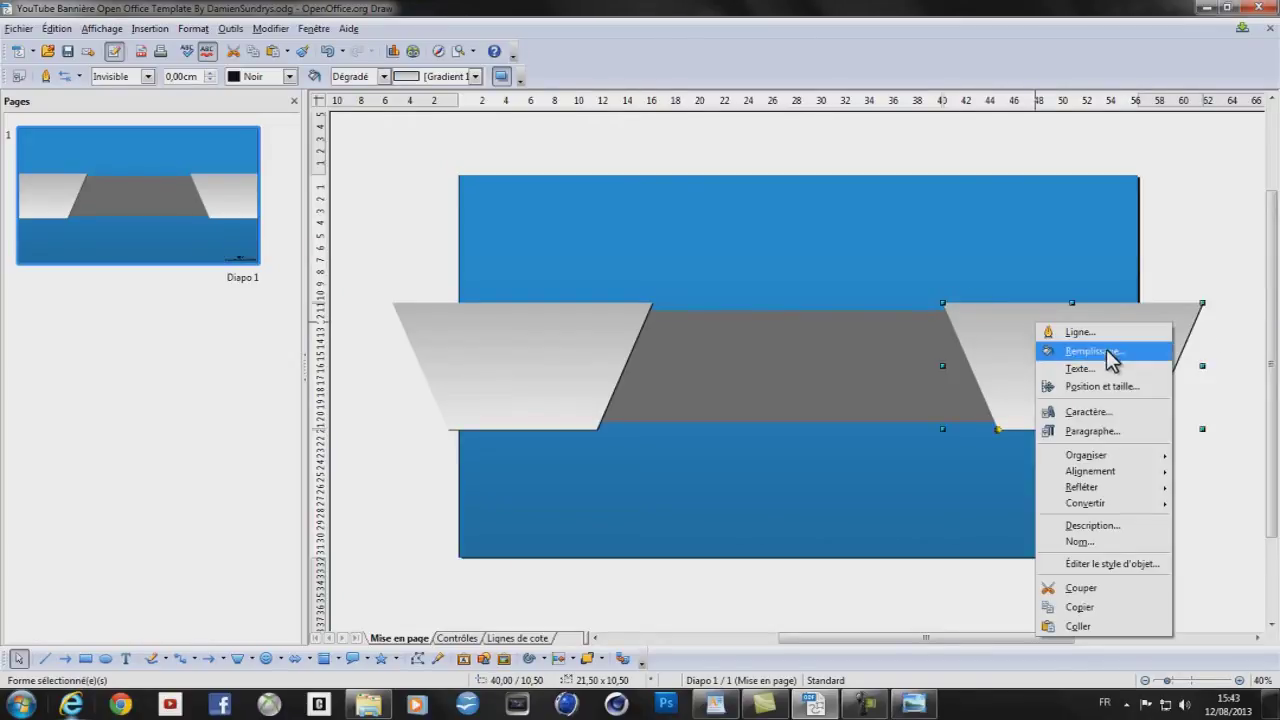
{"action": "left_click", "coordinate": [1108, 362]}
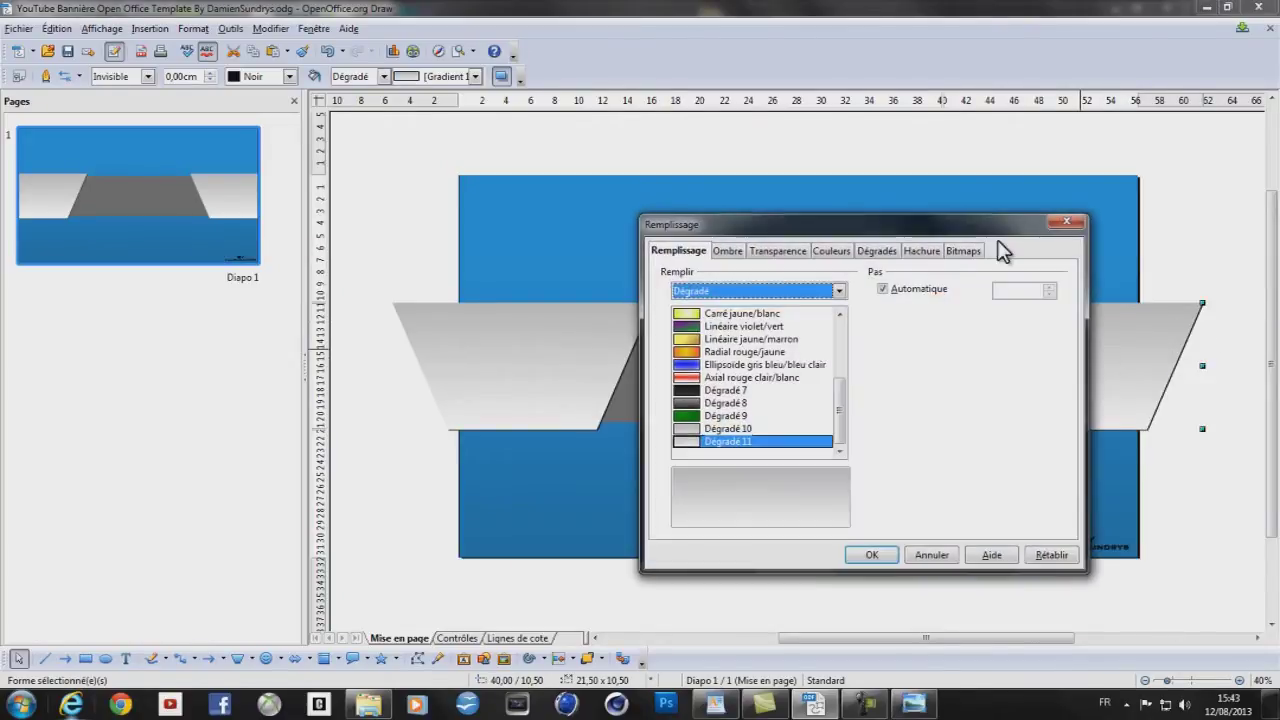
{"action": "left_click", "coordinate": [728, 252]}
{"action": "left_click", "coordinate": [677, 288]}
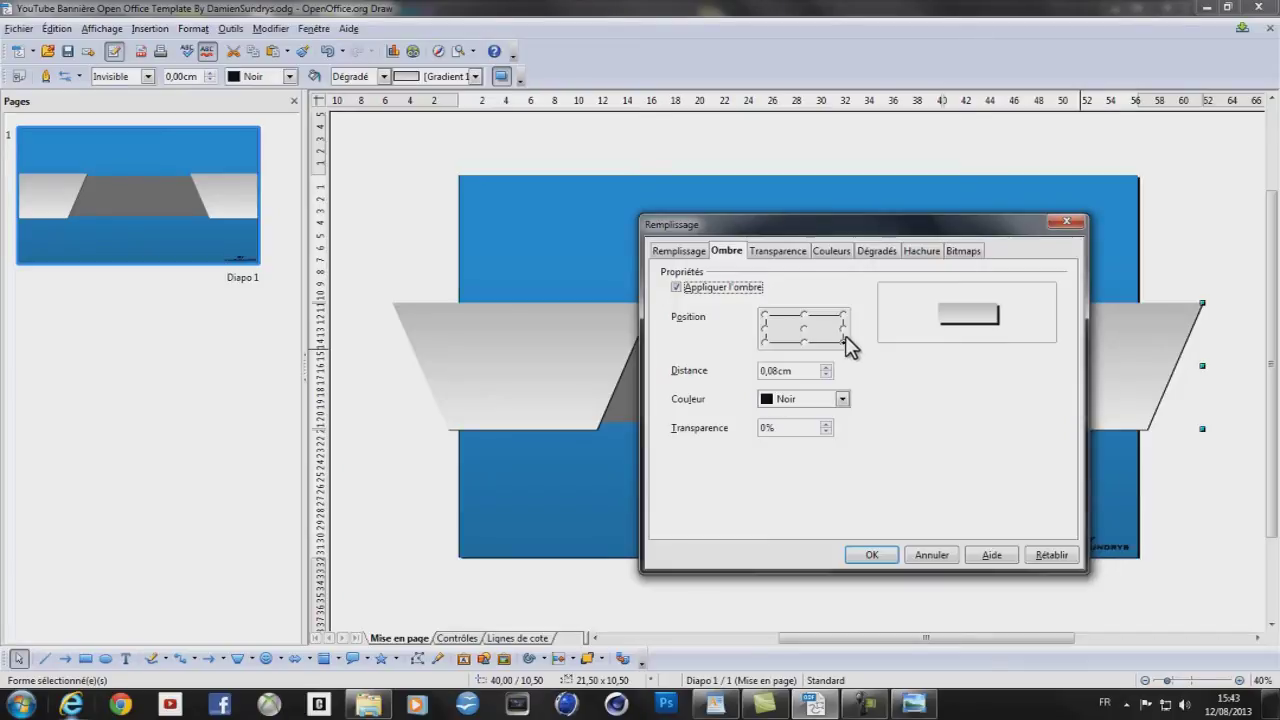
{"action": "left_click", "coordinate": [765, 341]}
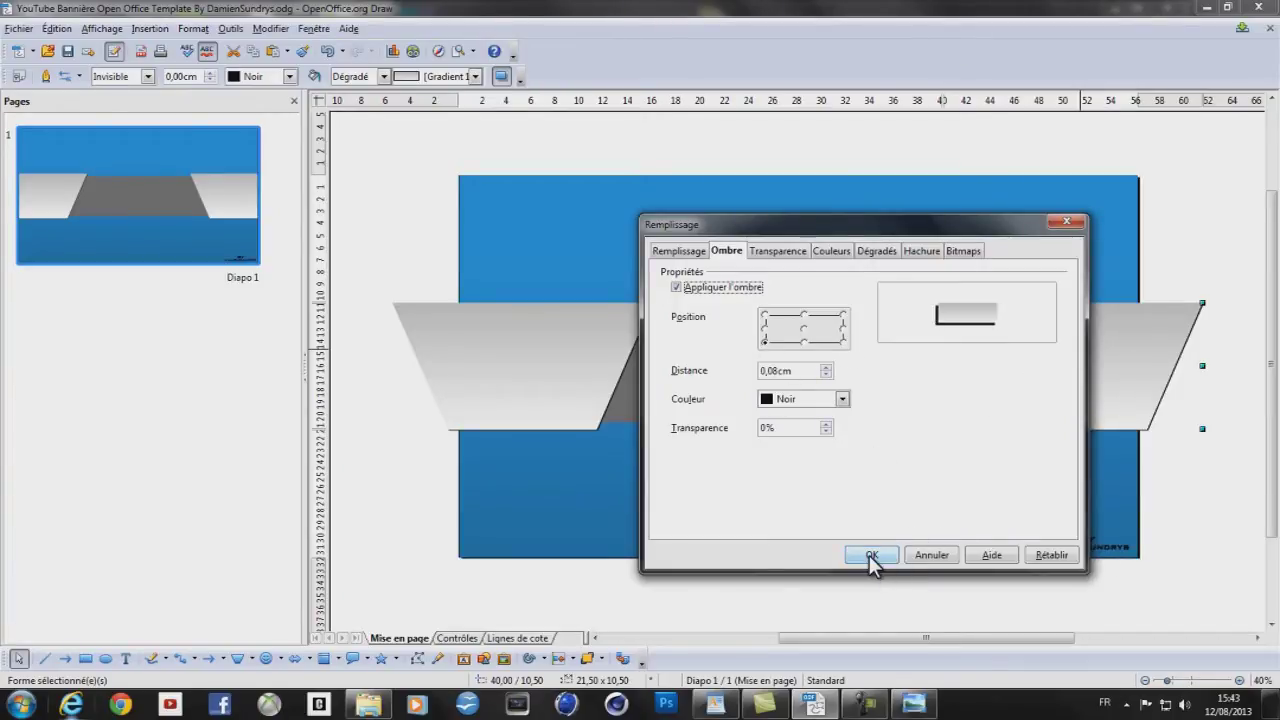
{"action": "left_click", "coordinate": [871, 556]}
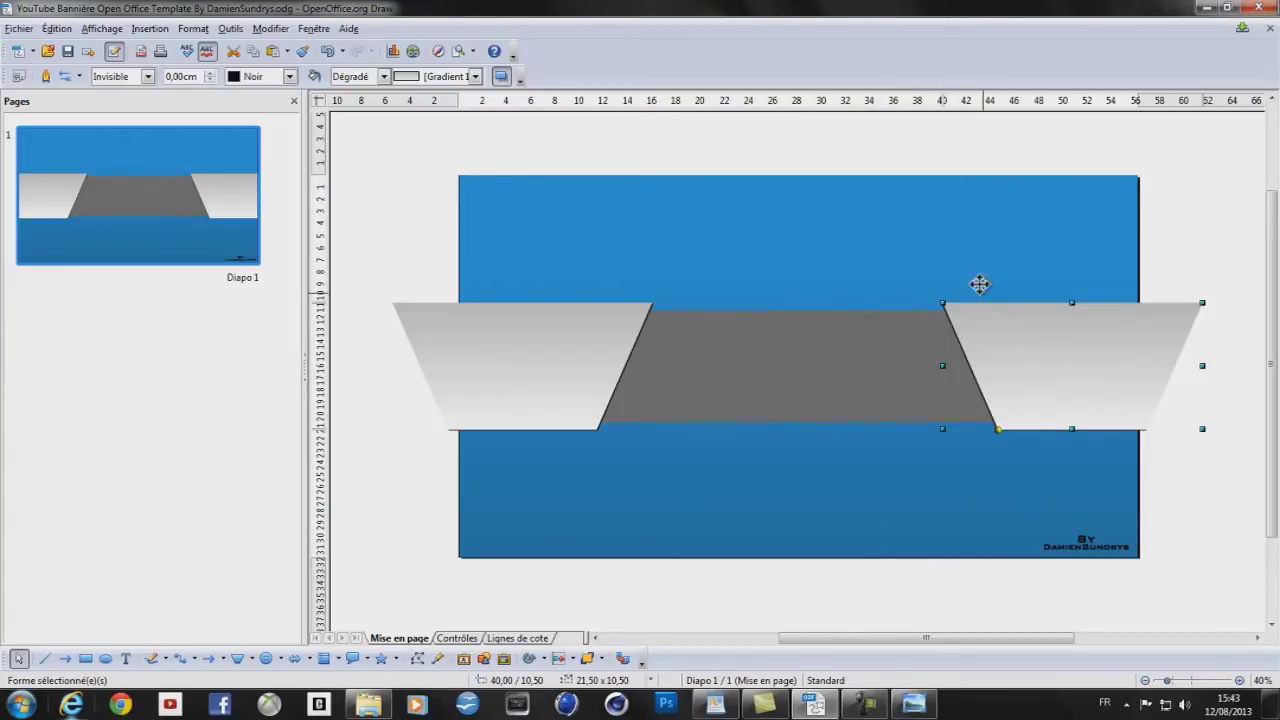
{"action": "left_click", "coordinate": [1250, 357]}
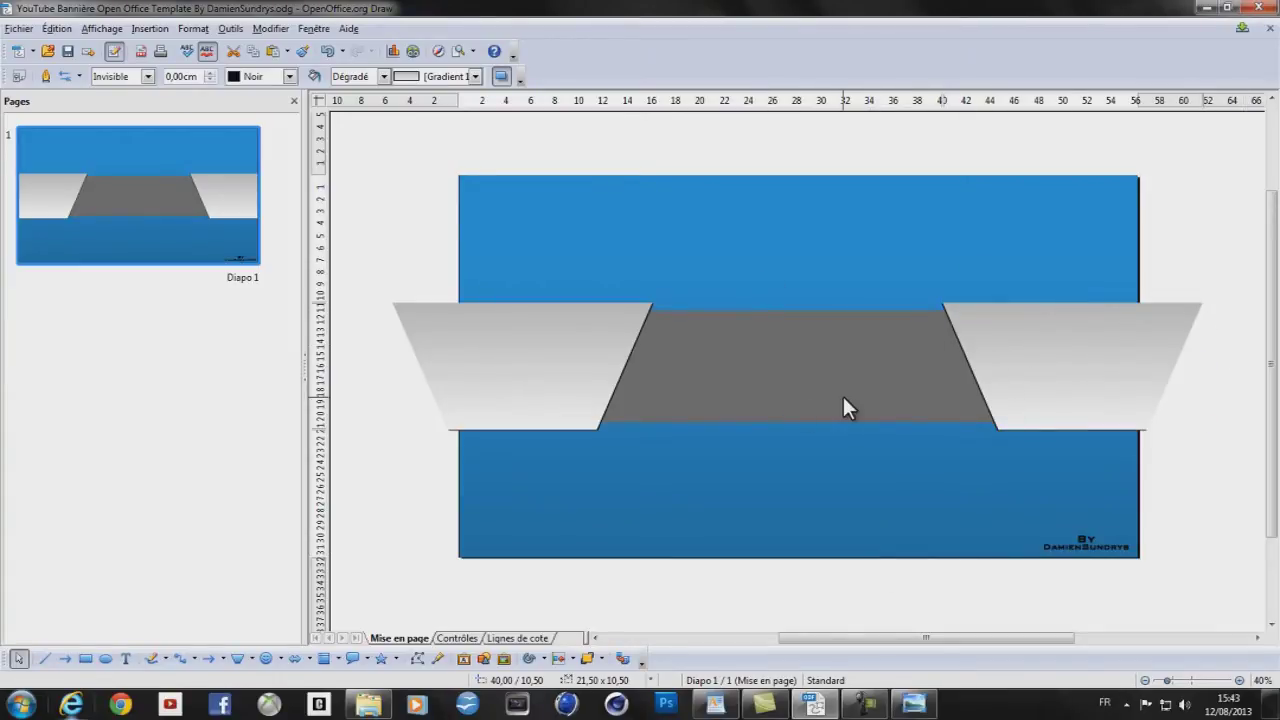
Shrink a duplicate of the right trapezoid to about 17,00 × 8,30 cm and shift it to about X 37,93, Y 11,57 cm
{"action": "left_click", "coordinate": [1014, 339]}
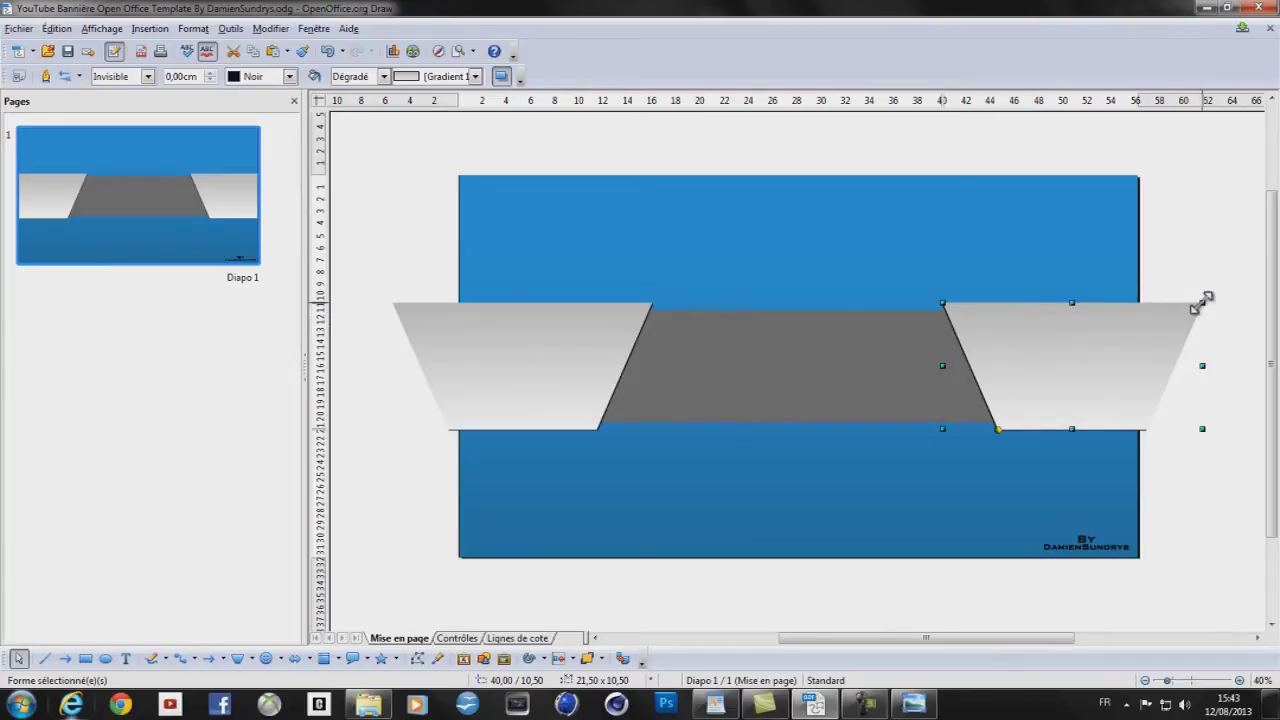
{"action": "left_click_drag", "start_coordinate": [1200, 304], "coordinate": [1147, 360]}
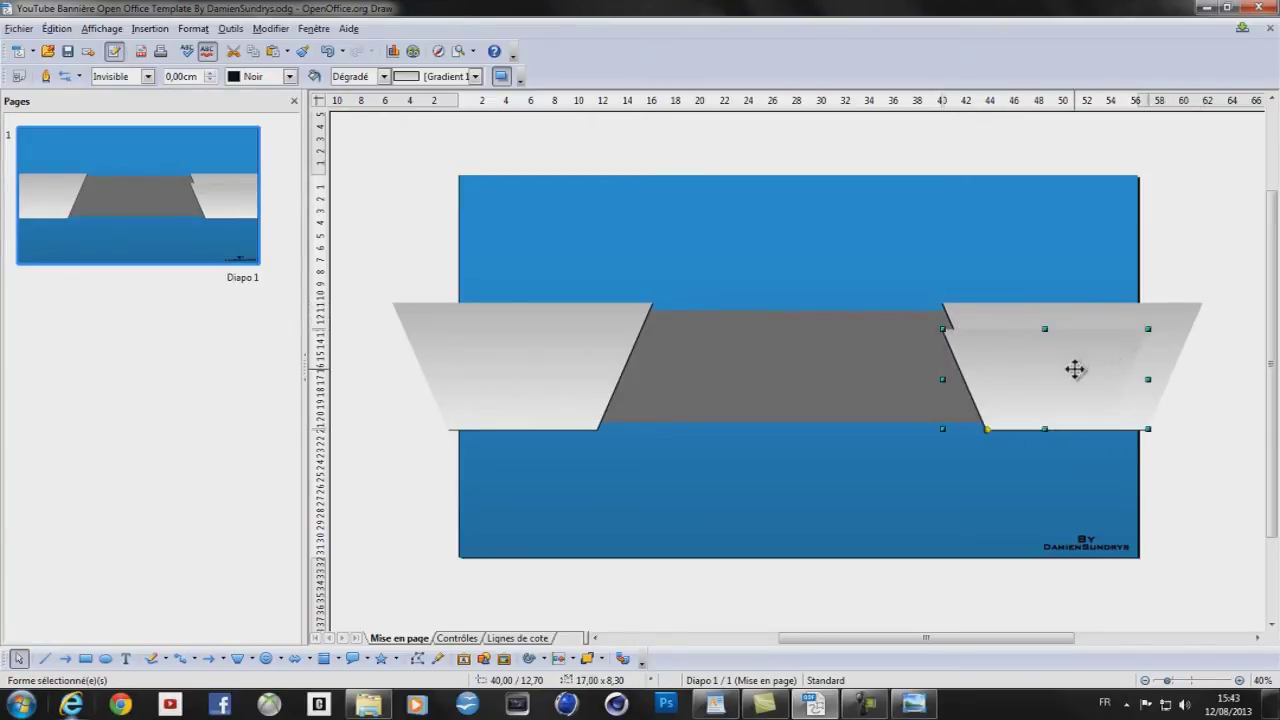
{"action": "left_click_drag", "start_coordinate": [1060, 374], "coordinate": [1021, 363]}
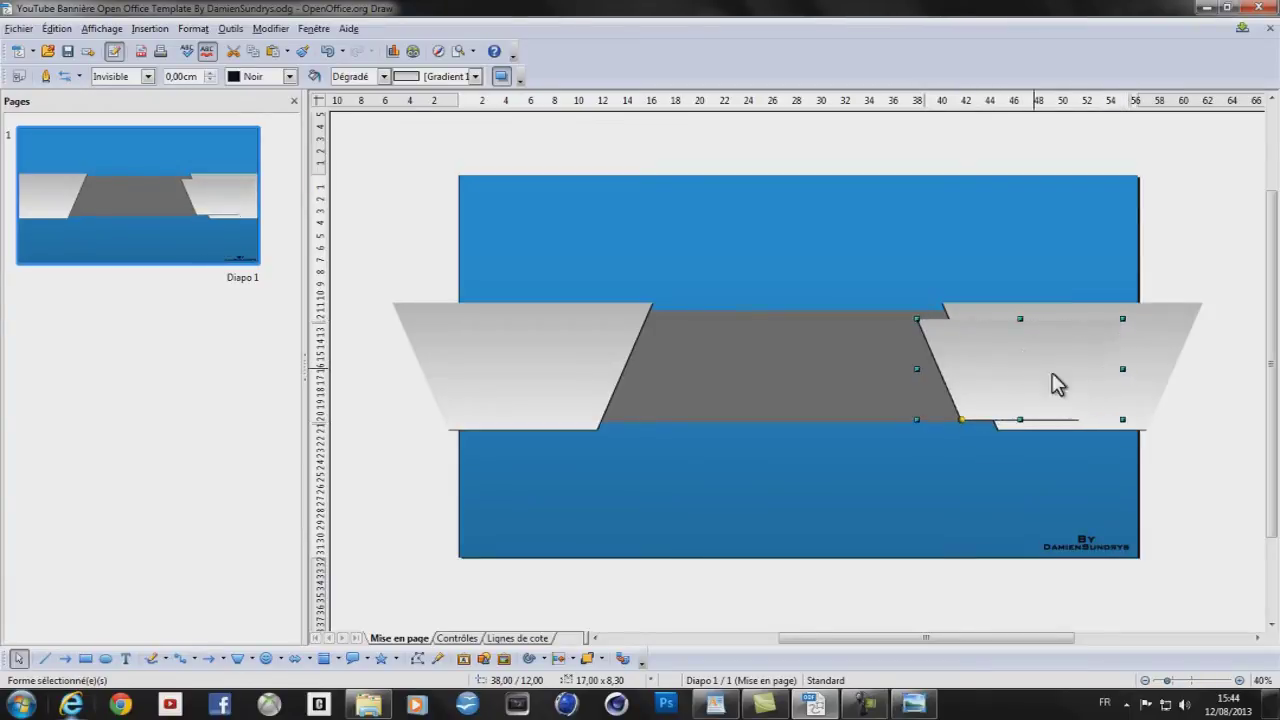
{"action": "key", "text": "alt+Up"}
{"action": "key", "text": "alt+Up"}
{"action": "key", "text": "alt+Up"}
{"action": "key", "text": "alt+Up"}
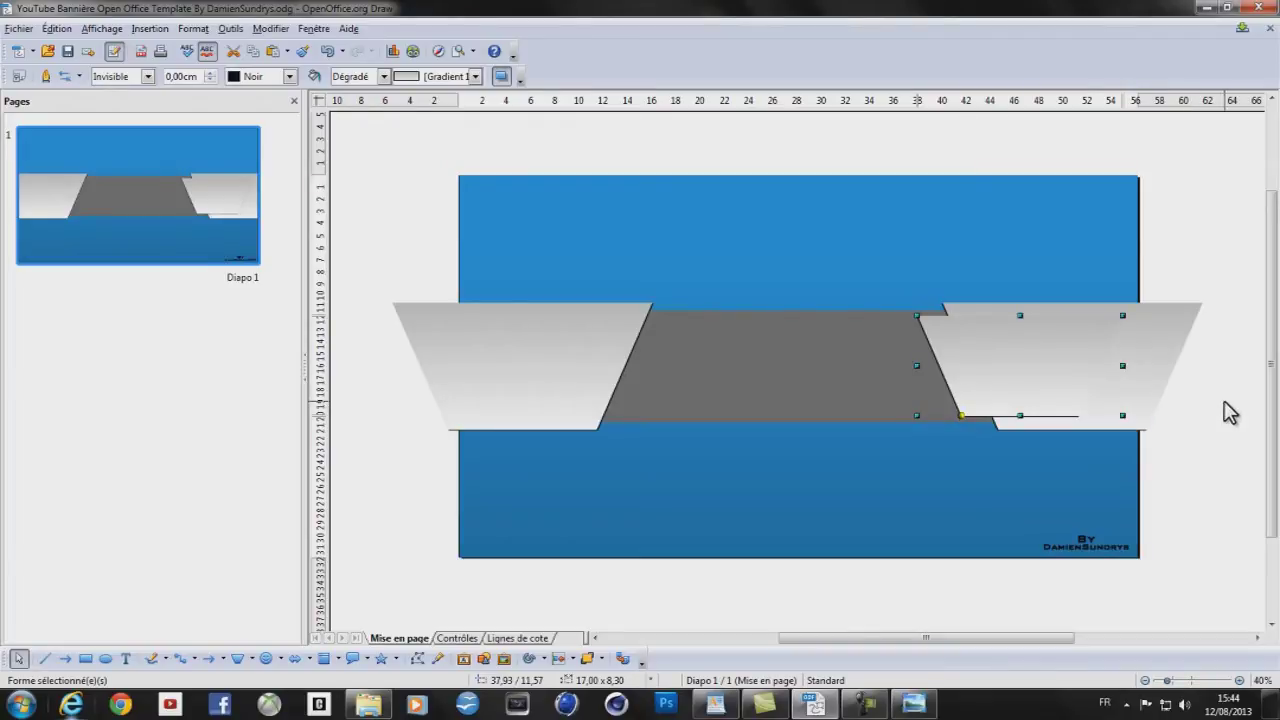
{"action": "left_click", "coordinate": [1245, 465]}
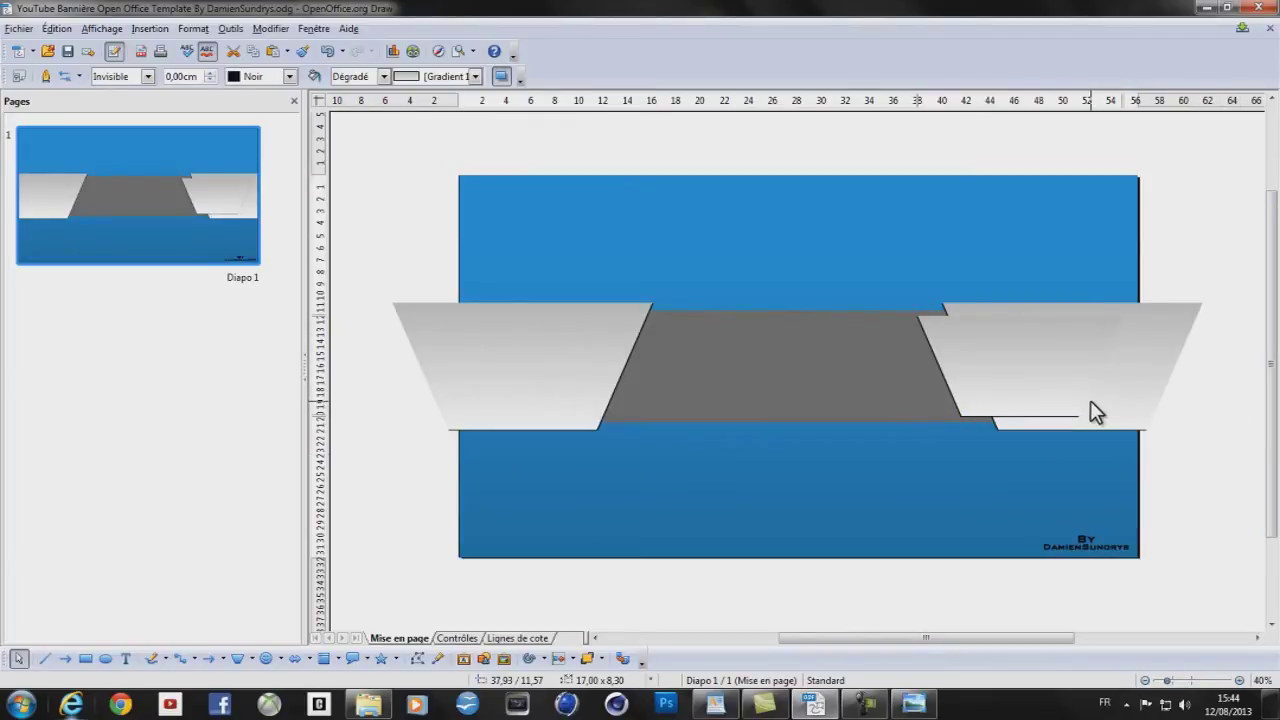
Send the smaller trapezoid one level backward so it sits behind the large right trapezoid
{"action": "right_click", "coordinate": [1046, 388]}
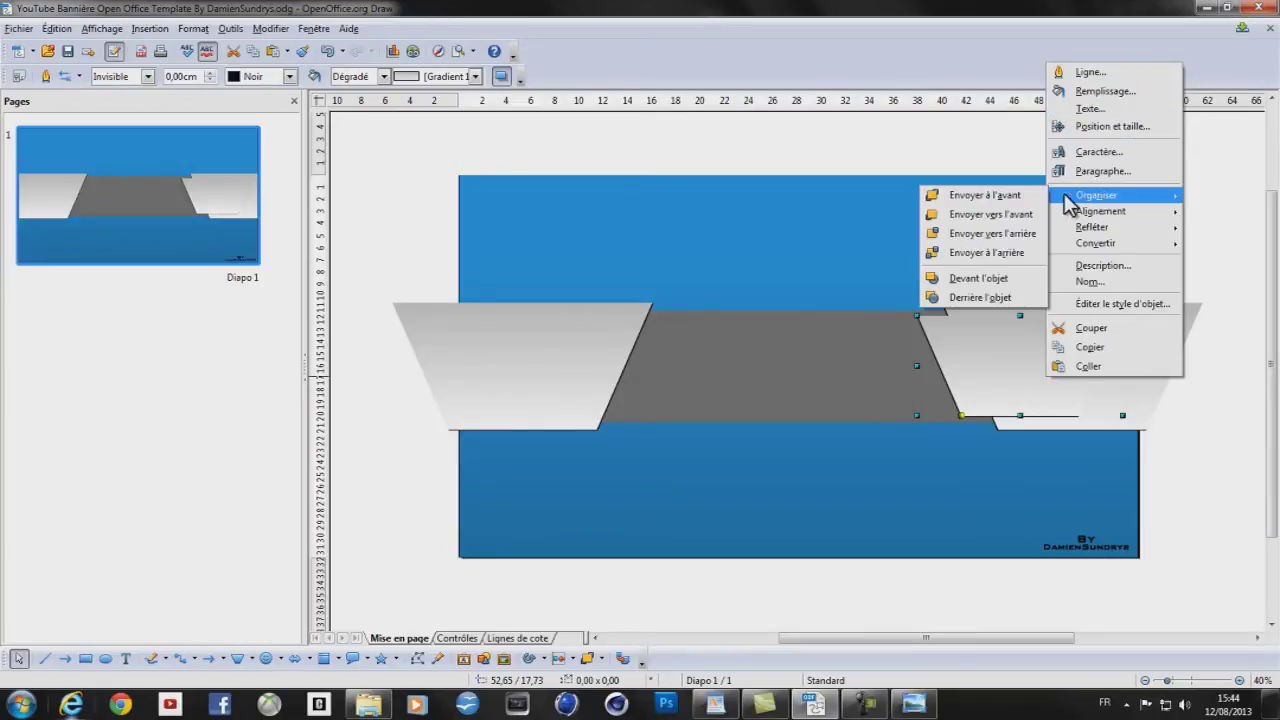
{"action": "left_click", "coordinate": [1189, 311]}
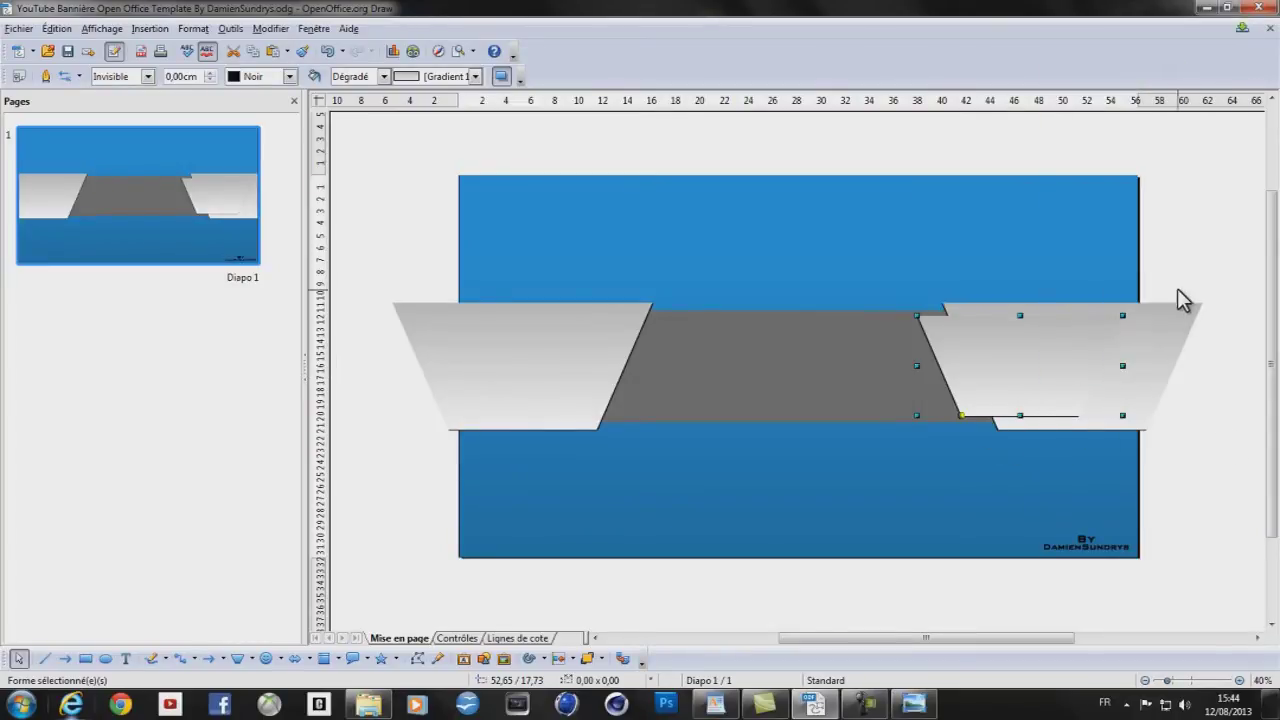
{"action": "right_click", "coordinate": [1070, 345]}
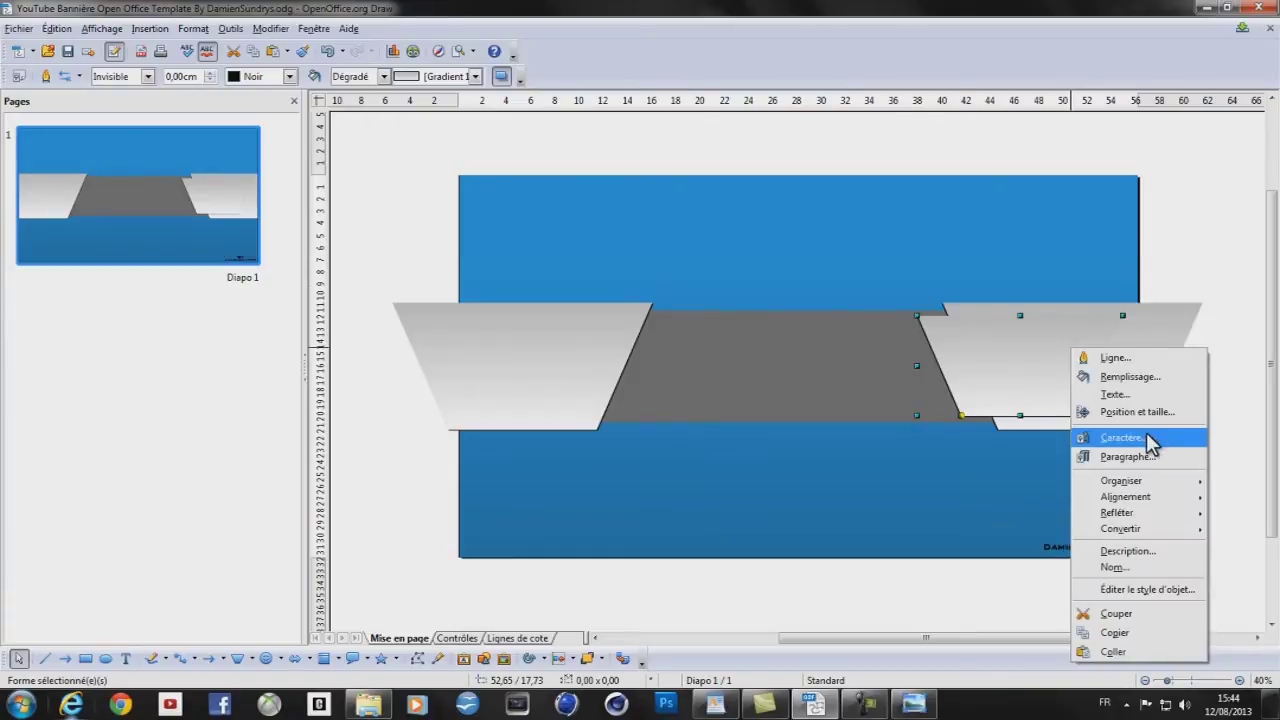
{"action": "mouse_move", "coordinate": [1110, 484]}
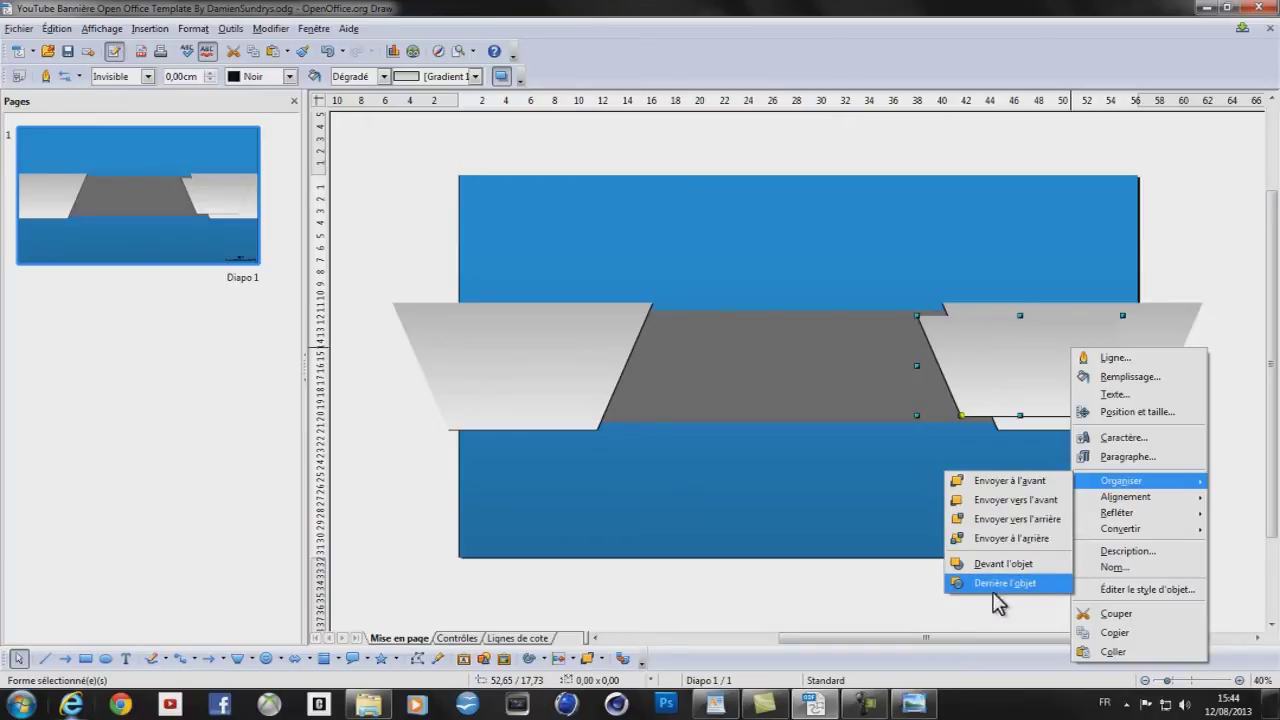
{"action": "left_click", "coordinate": [991, 522]}
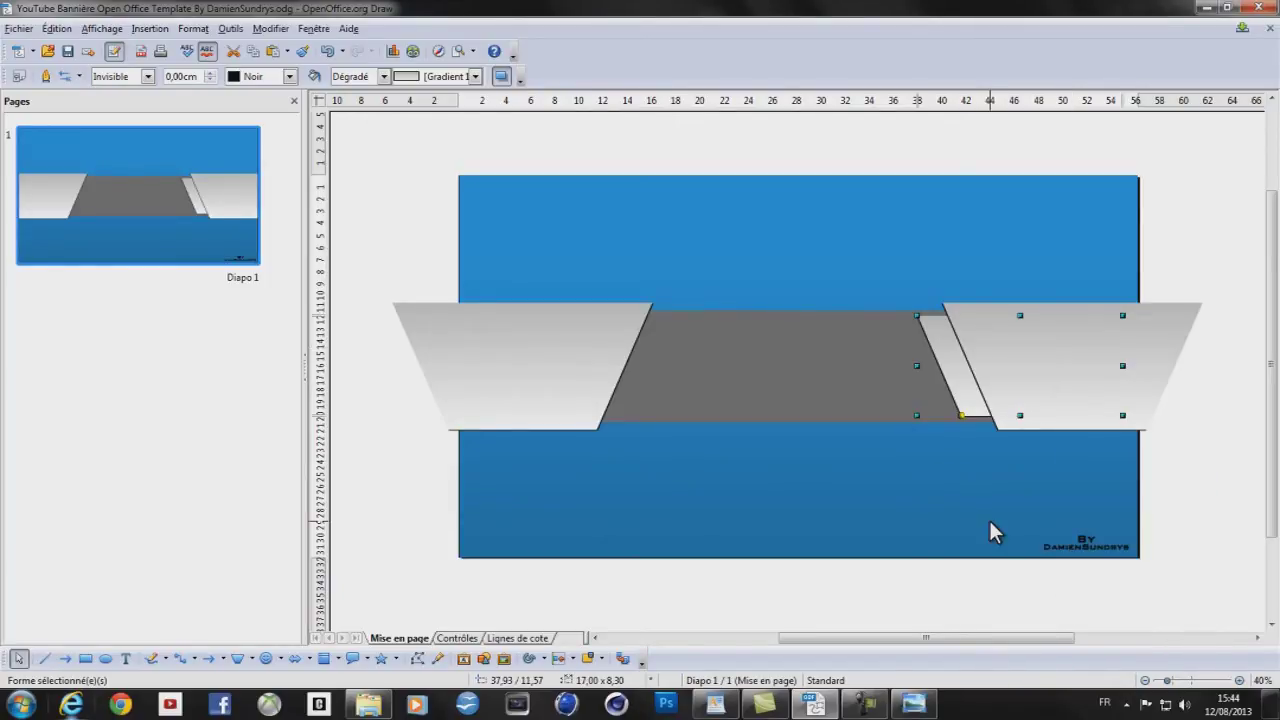
Try to send the smaller right trapezoid to the very back of the stacking order
{"action": "right_click", "coordinate": [976, 398]}
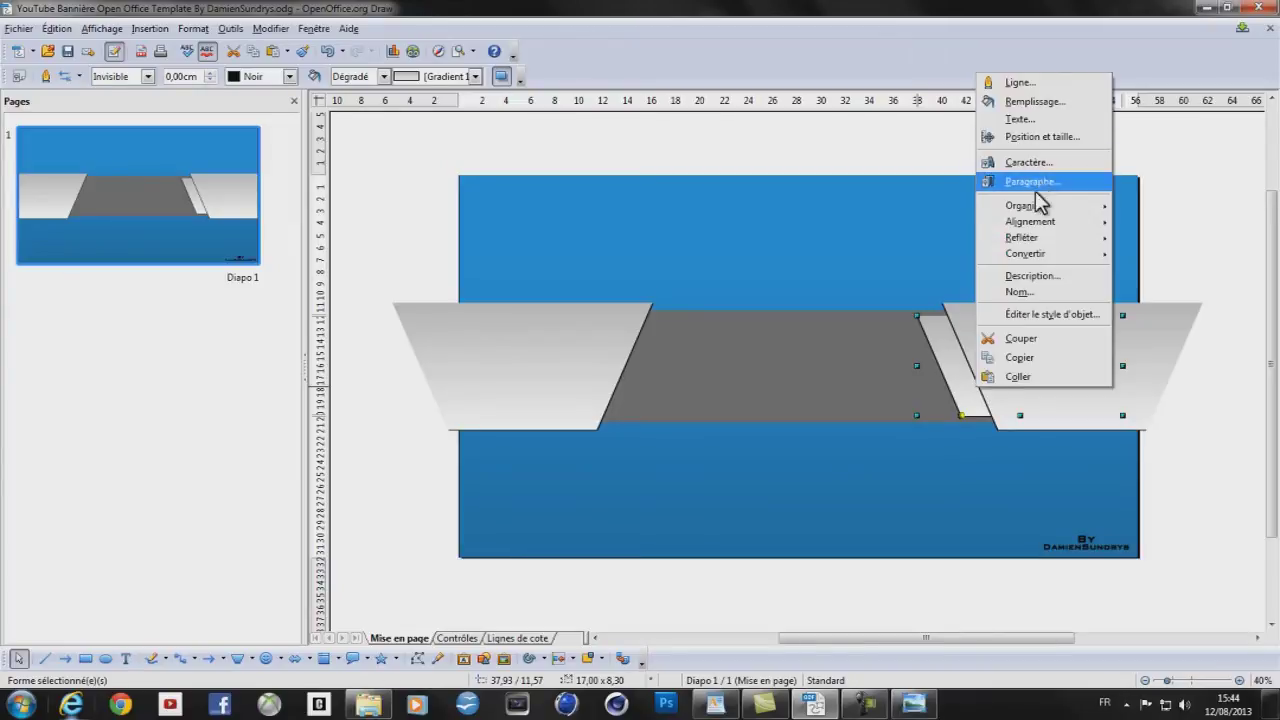
{"action": "mouse_move", "coordinate": [1038, 210]}
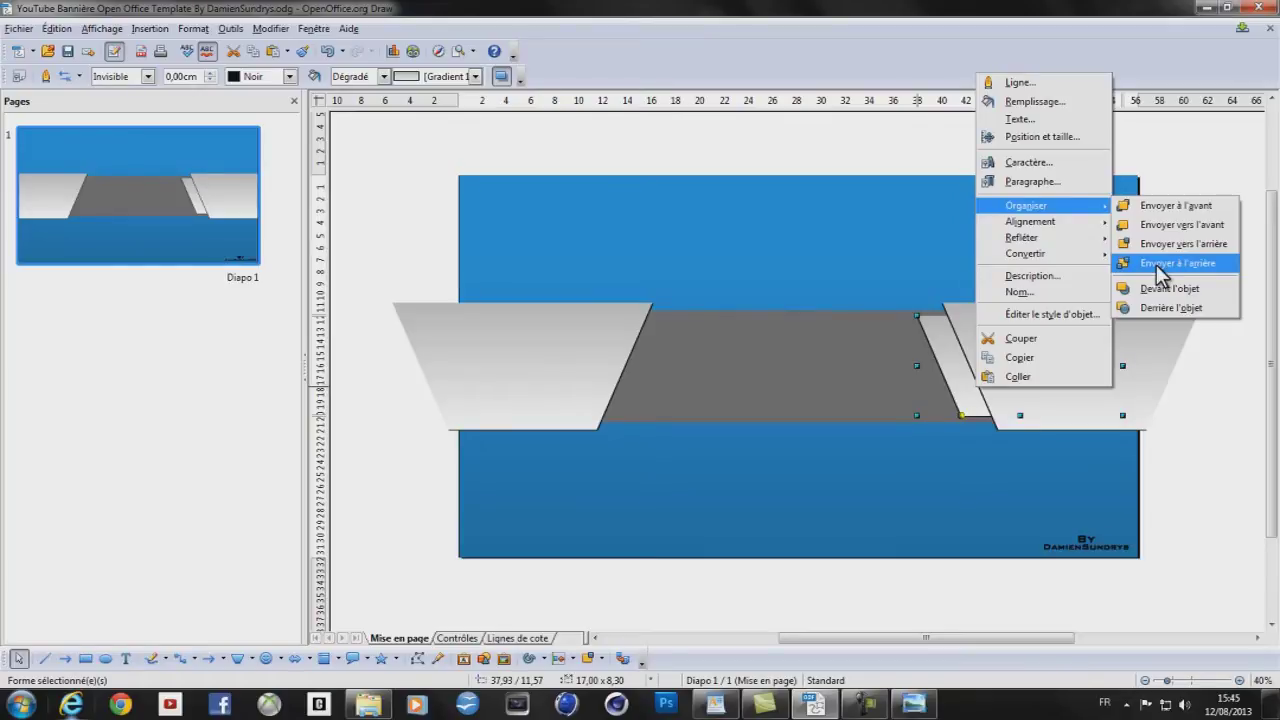
{"action": "left_click", "coordinate": [1156, 264]}
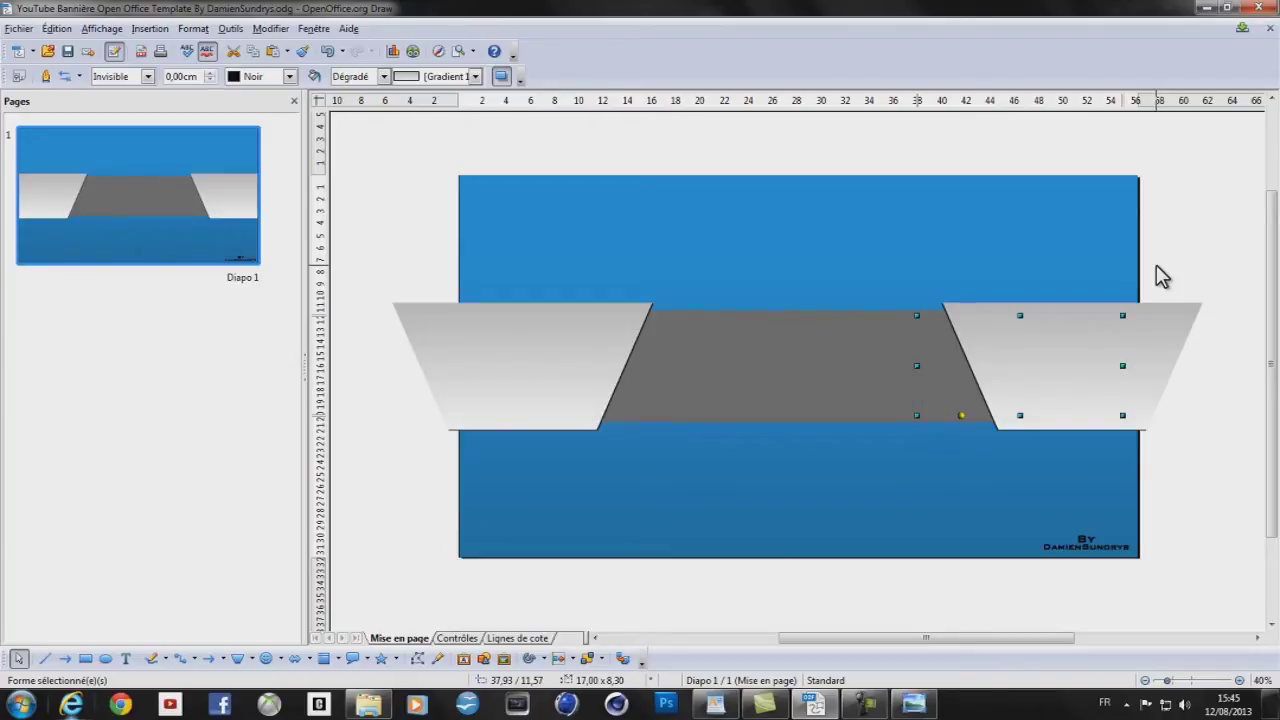
{"action": "key", "text": "ctrl+z"}
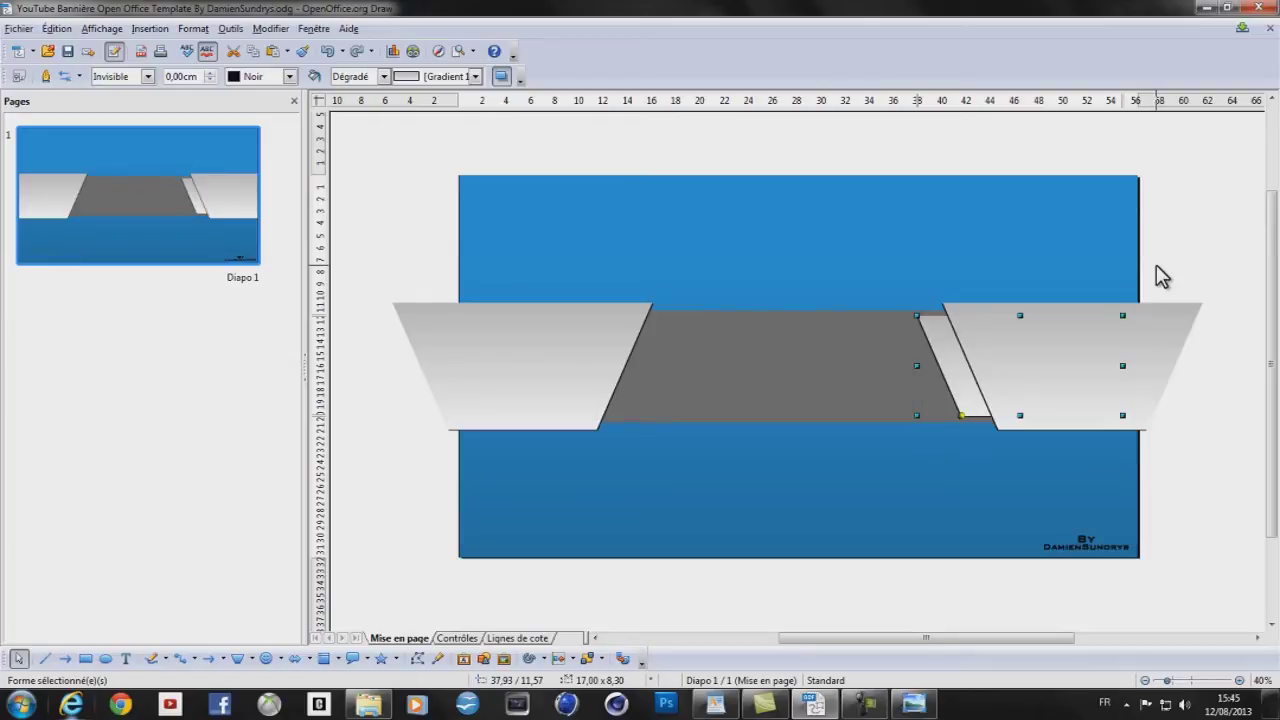
{"action": "left_click", "coordinate": [1212, 398]}
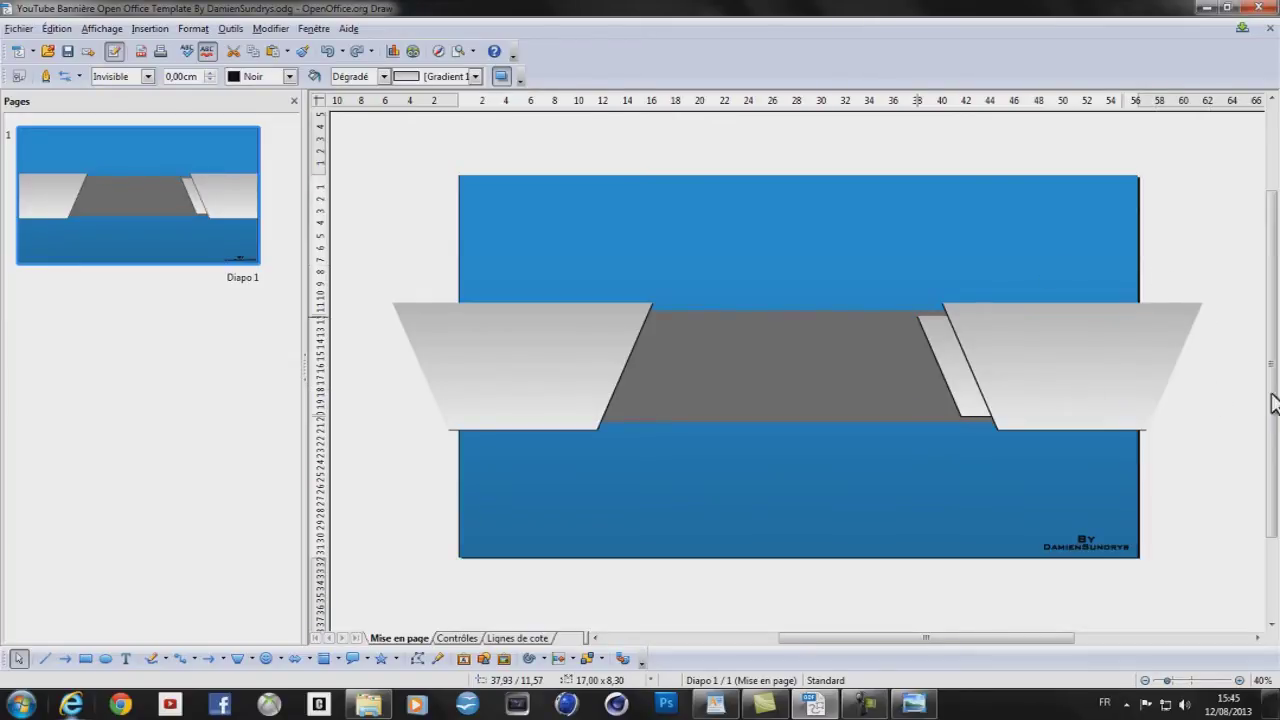
Duplicate the smaller right trapezoid, flip the copy horizontally, and place it over the left trapezoid at about X 0,87, Y 11,50 cm
{"action": "left_click", "coordinate": [950, 378]}
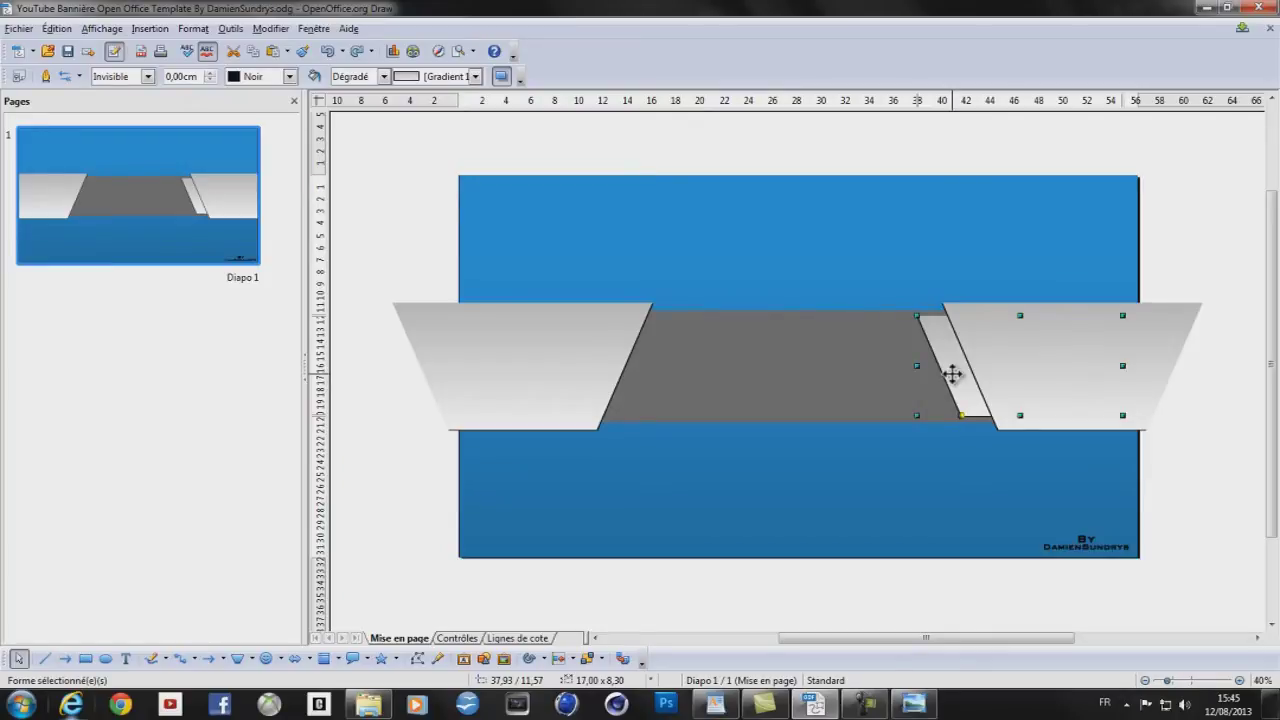
{"action": "key", "text": "ctrl+shift+plus"}
{"action": "right_click", "coordinate": [952, 374]}
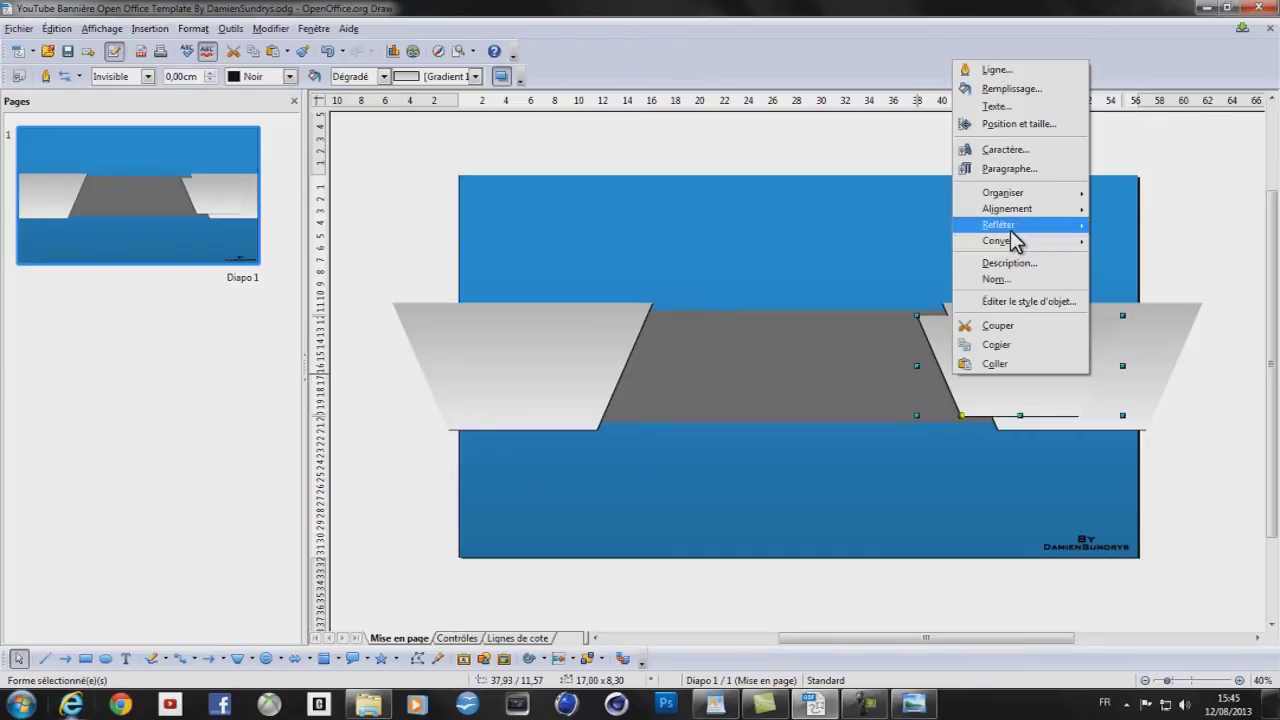
{"action": "mouse_move", "coordinate": [1010, 230]}
{"action": "left_click", "coordinate": [1120, 239]}
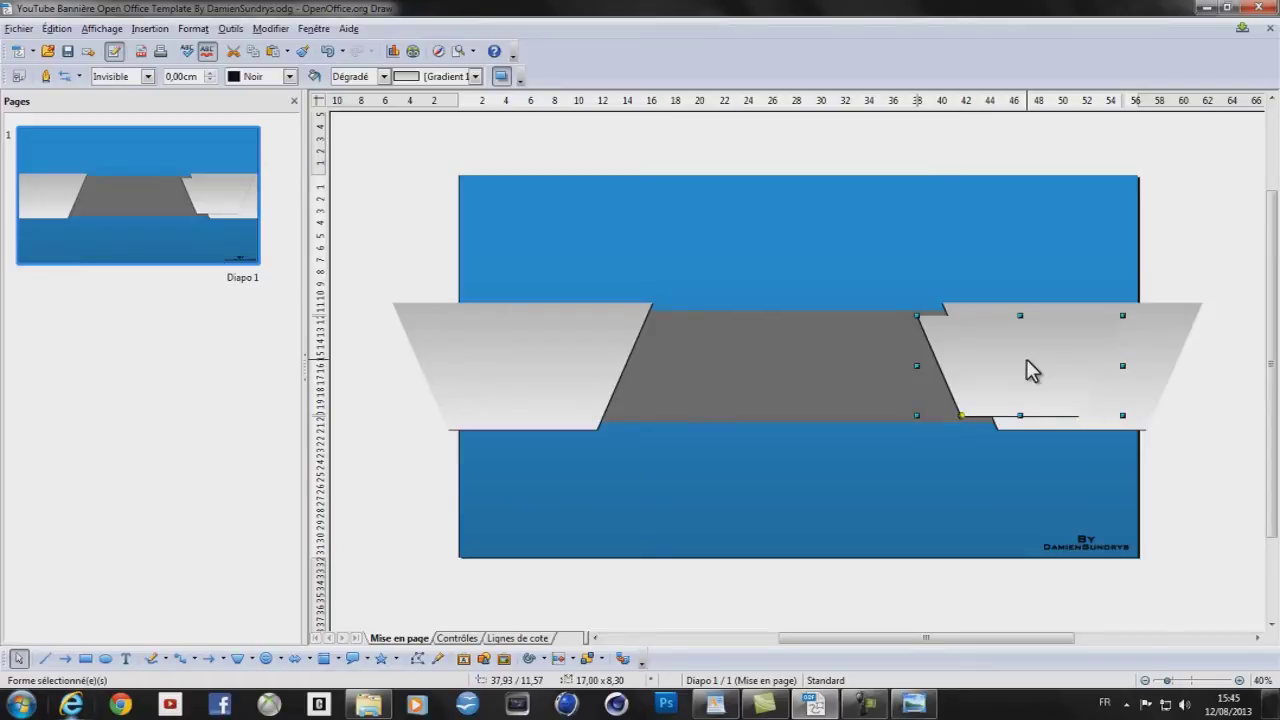
{"action": "left_click_drag", "start_coordinate": [1027, 360], "coordinate": [575, 360]}
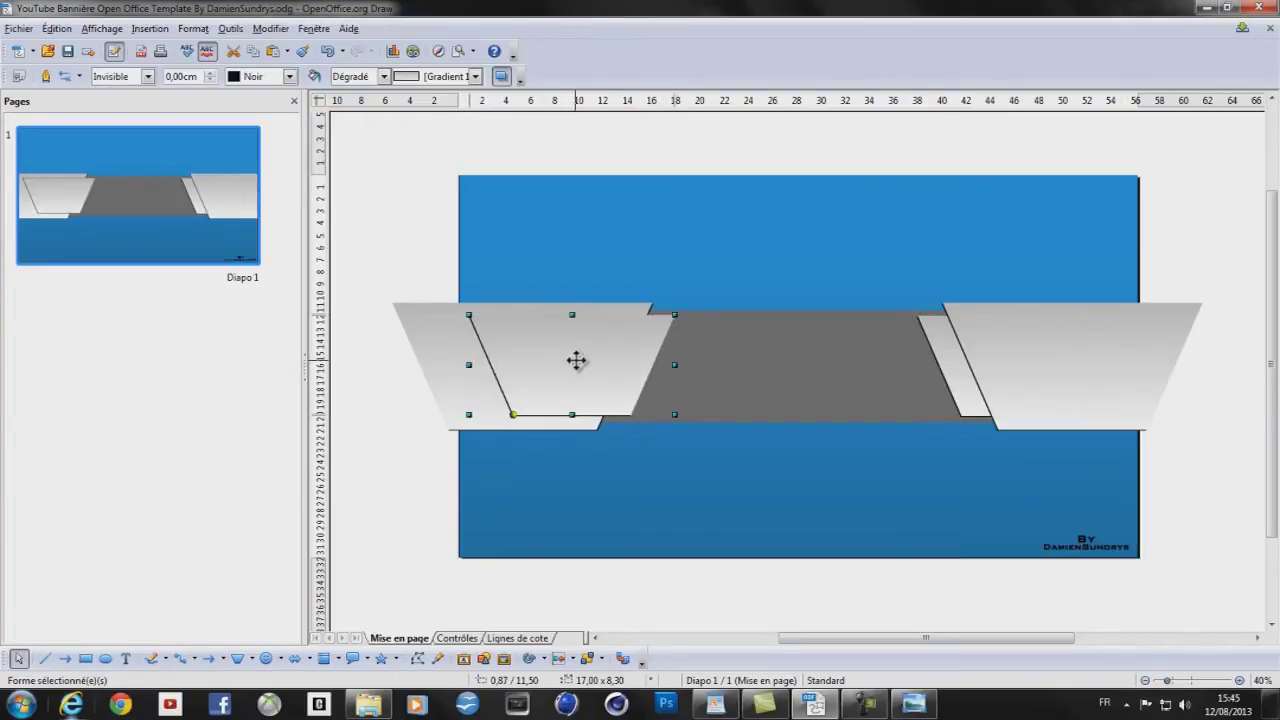
Set the smaller left trapezoid's shadow position to the lower-right corner
{"action": "right_click", "coordinate": [593, 359]}
{"action": "left_click", "coordinate": [669, 389]}
{"action": "left_click", "coordinate": [728, 251]}
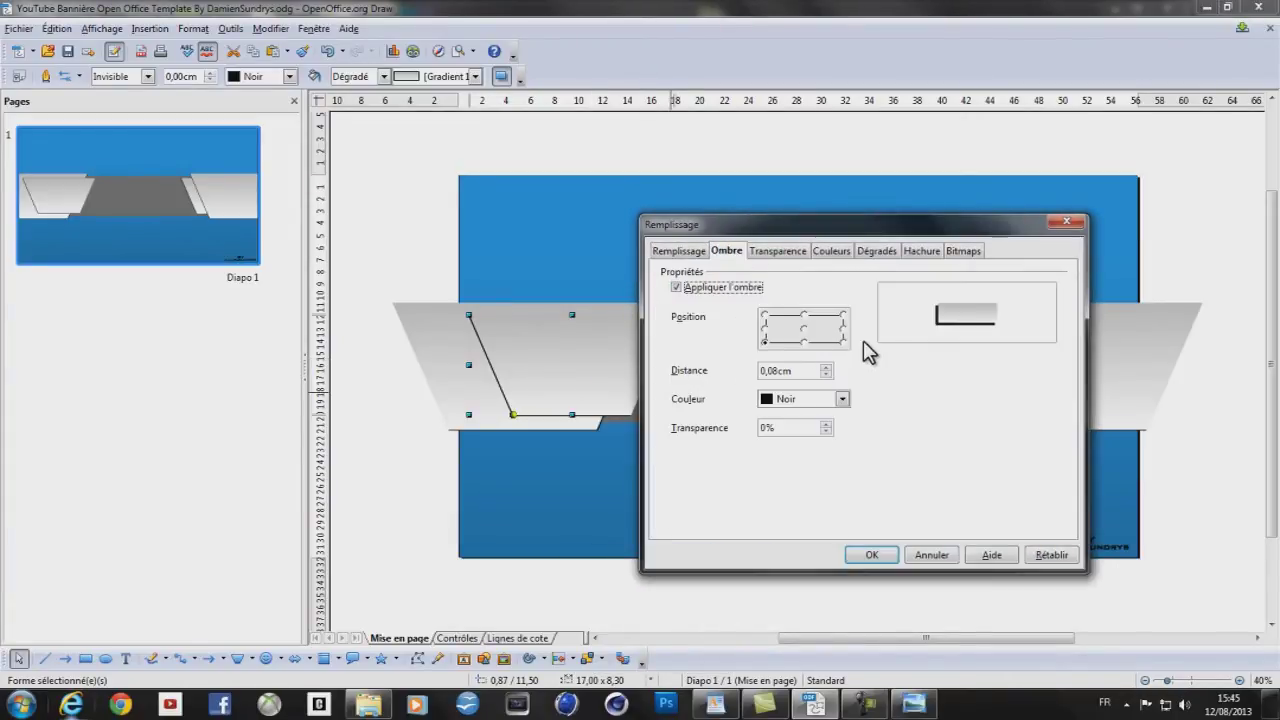
{"action": "left_click", "coordinate": [872, 555]}
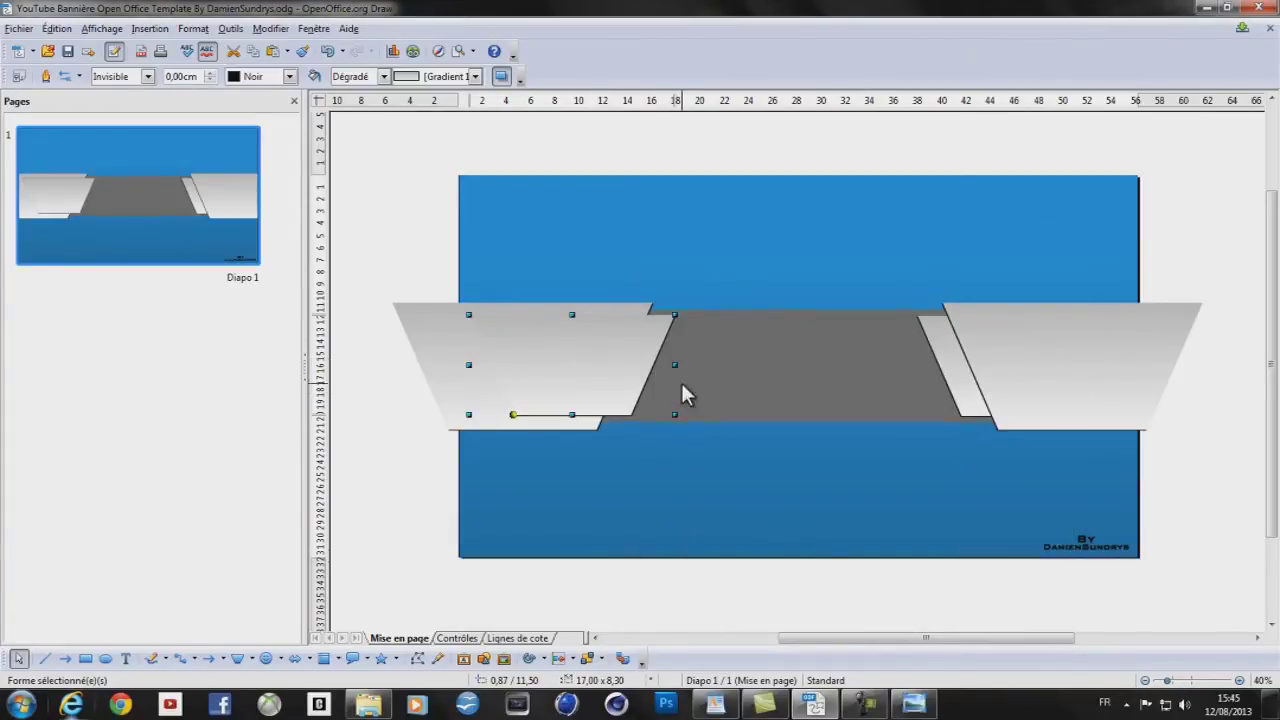
Send the smaller left trapezoid one level backward so it sits behind the large left trapezoid
{"action": "right_click", "coordinate": [626, 357]}
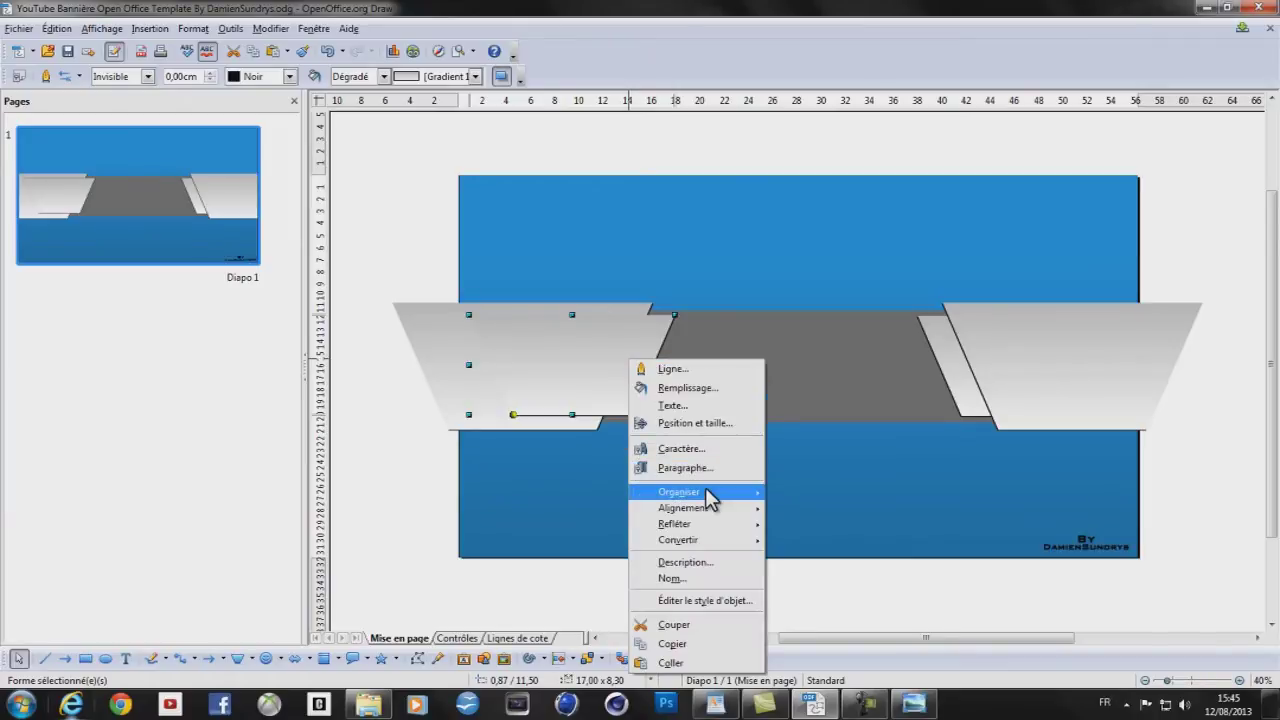
{"action": "mouse_move", "coordinate": [706, 497]}
{"action": "left_click", "coordinate": [826, 533]}
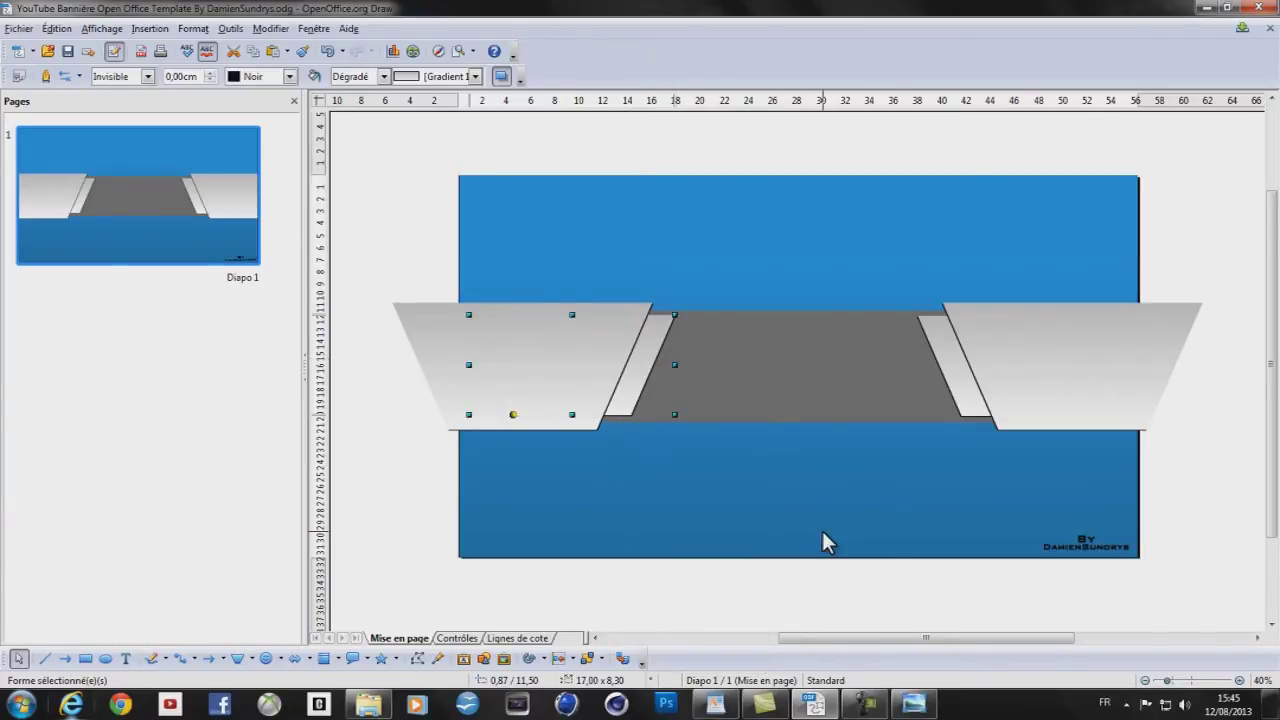
{"action": "left_click", "coordinate": [1238, 403]}
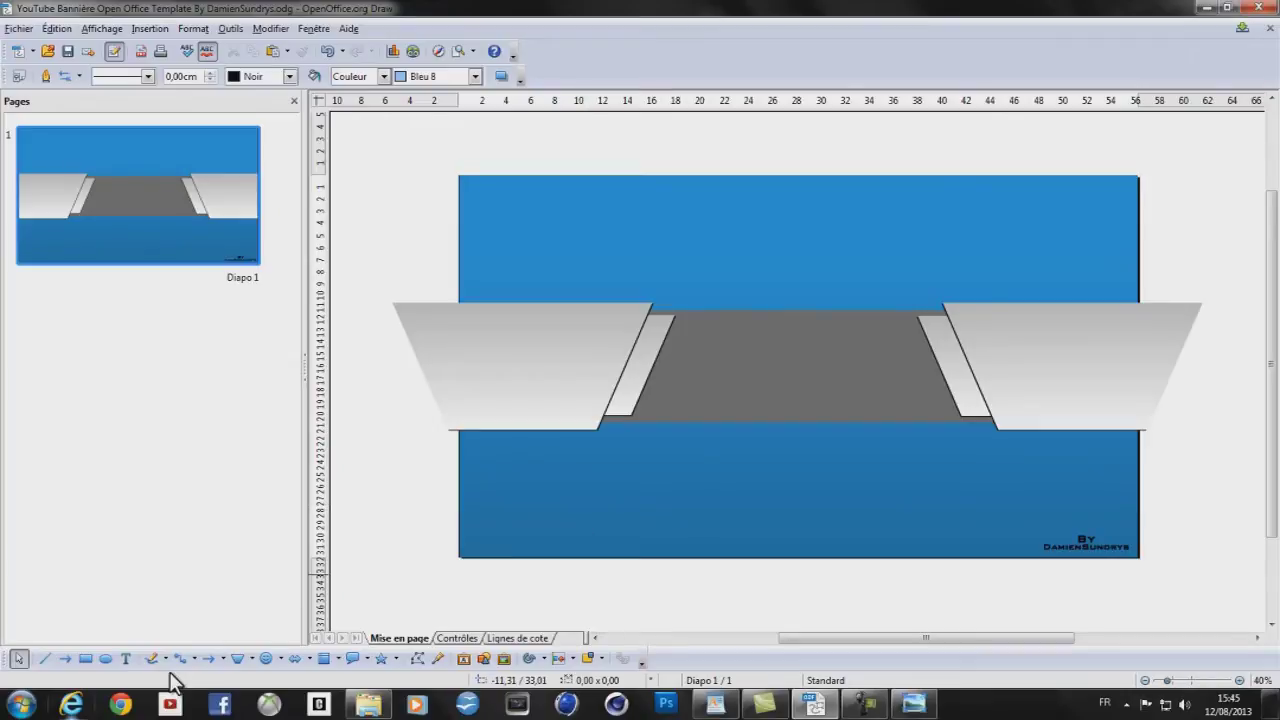
Draw a rectangle and enlarge it from the page's upper-left corner to cover the whole page, about 56 × 31,5 cm
{"action": "left_click", "coordinate": [90, 658]}
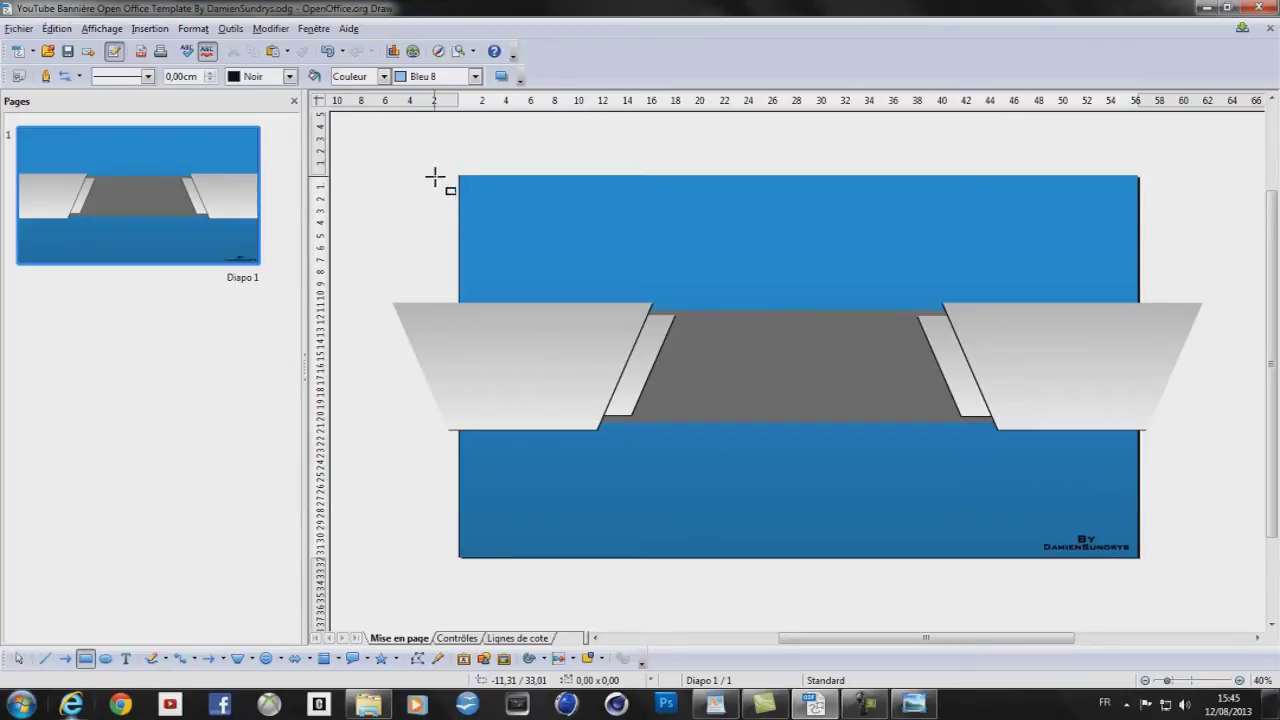
{"action": "left_click_drag", "start_coordinate": [597, 280], "coordinate": [1020, 454]}
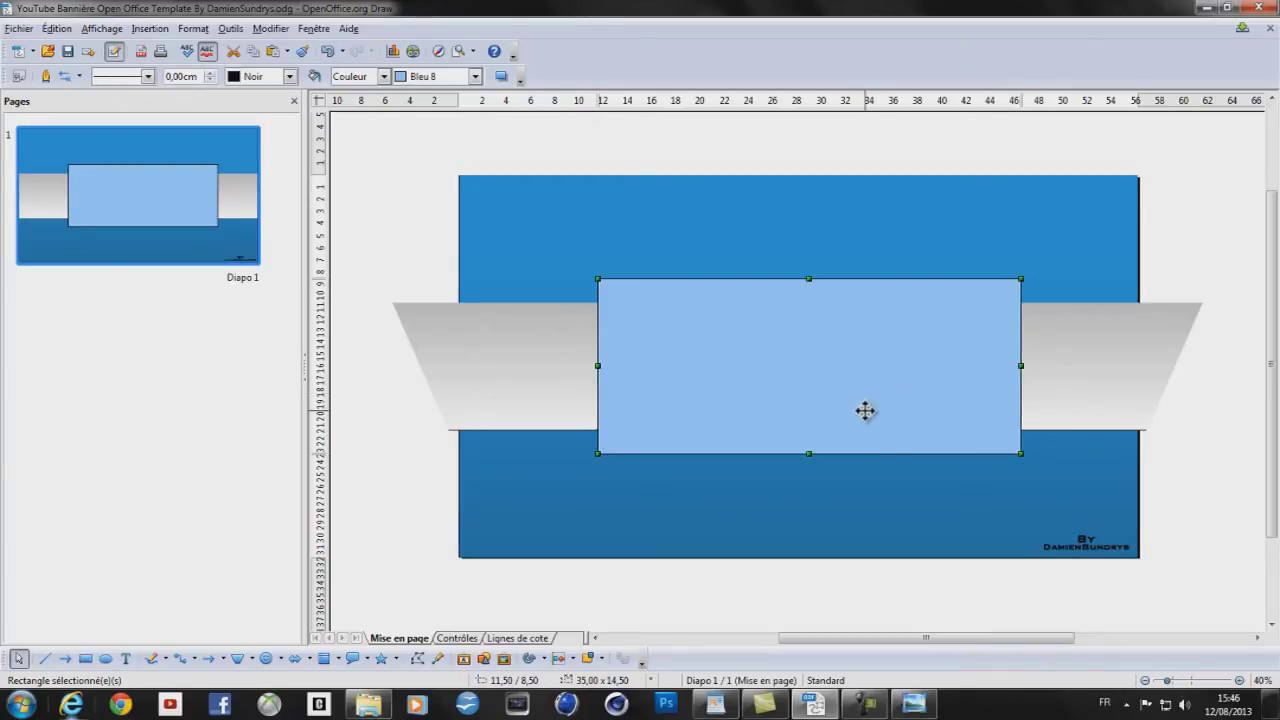
{"action": "left_click_drag", "start_coordinate": [877, 401], "coordinate": [734, 300]}
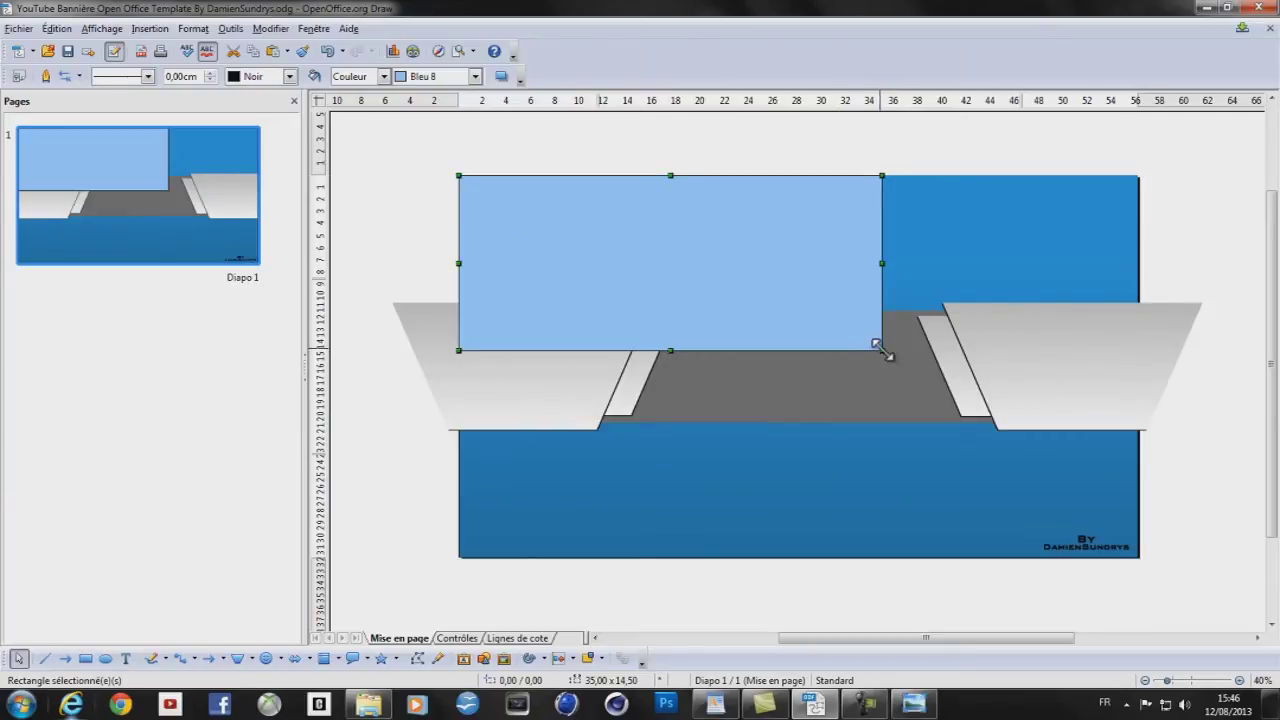
{"action": "left_click_drag", "start_coordinate": [881, 350], "coordinate": [1094, 521]}
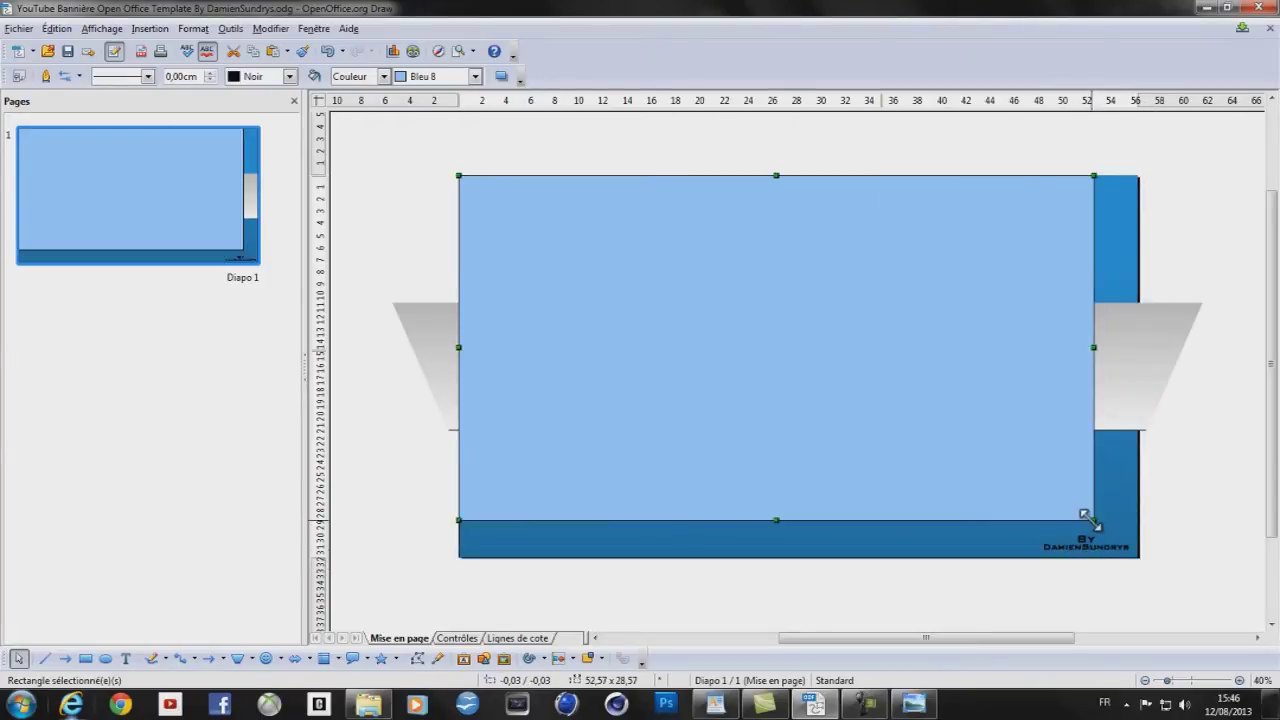
{"action": "left_click_drag", "start_coordinate": [1093, 520], "coordinate": [1137, 557]}
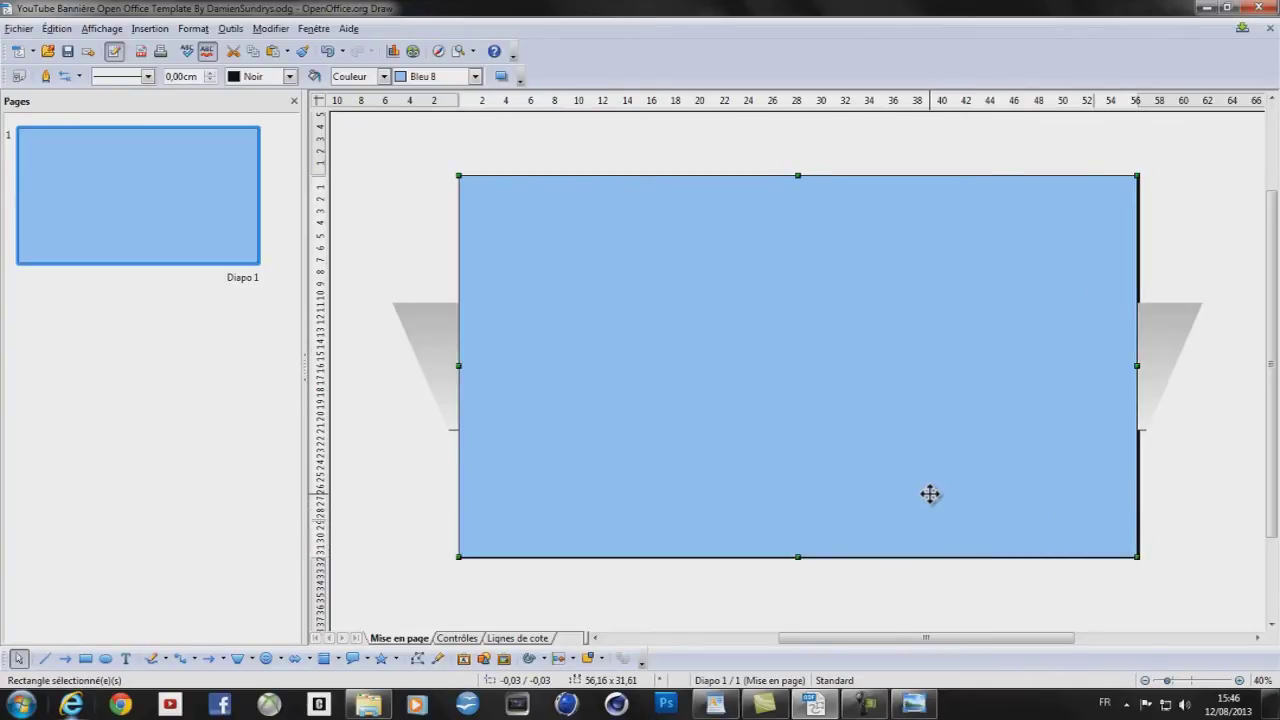
Look through the gradient fills for the page-sized rectangle, cancel without applying one, and delete the rectangle
{"action": "right_click", "coordinate": [837, 458]}
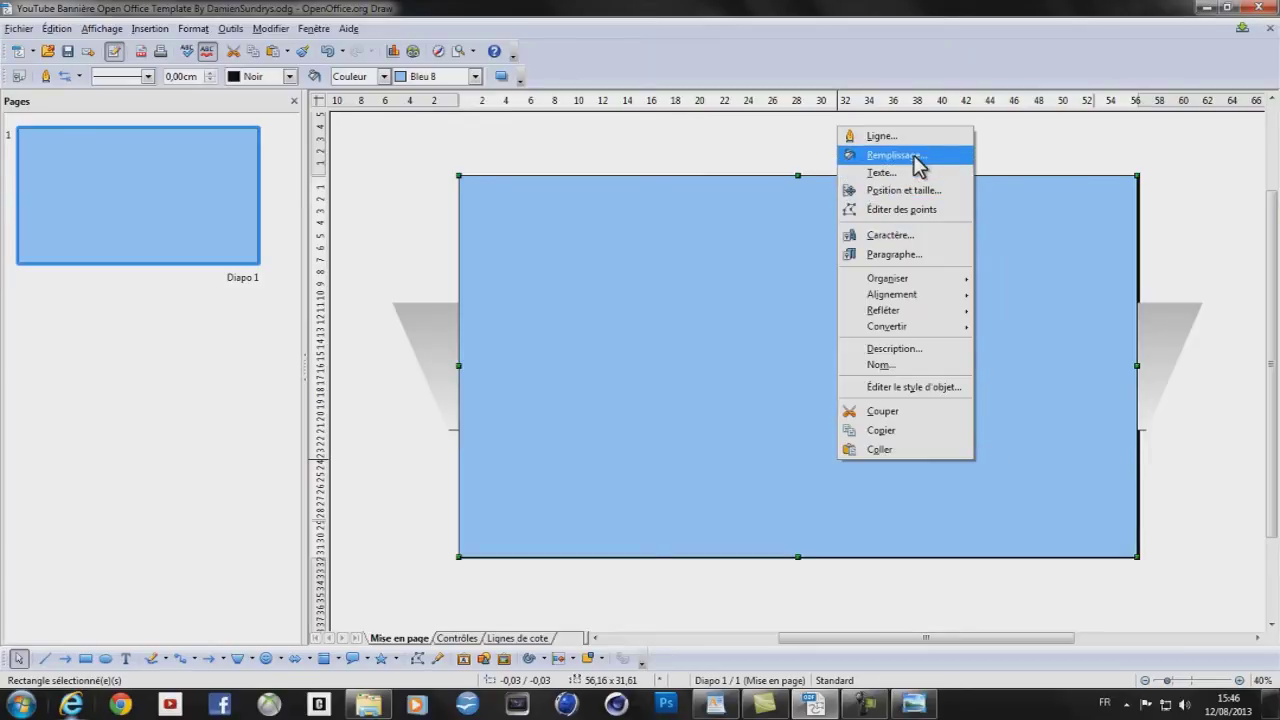
{"action": "left_click", "coordinate": [915, 159]}
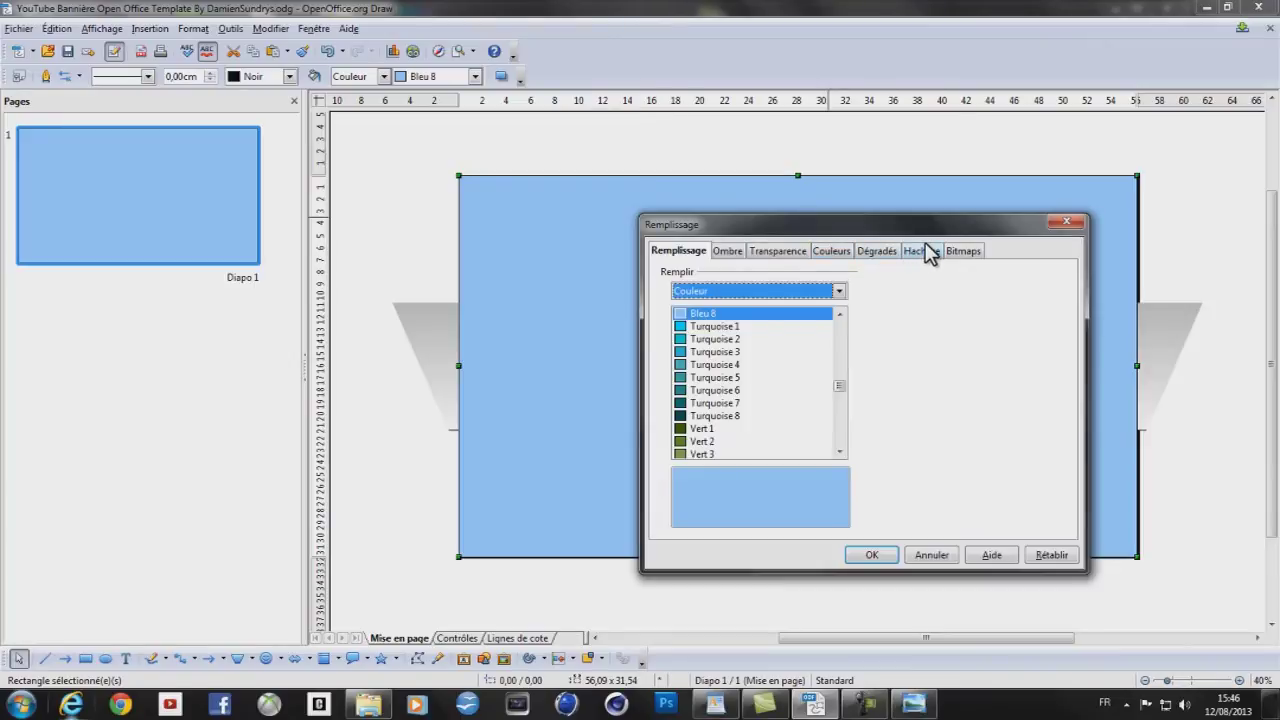
{"action": "left_click", "coordinate": [870, 254]}
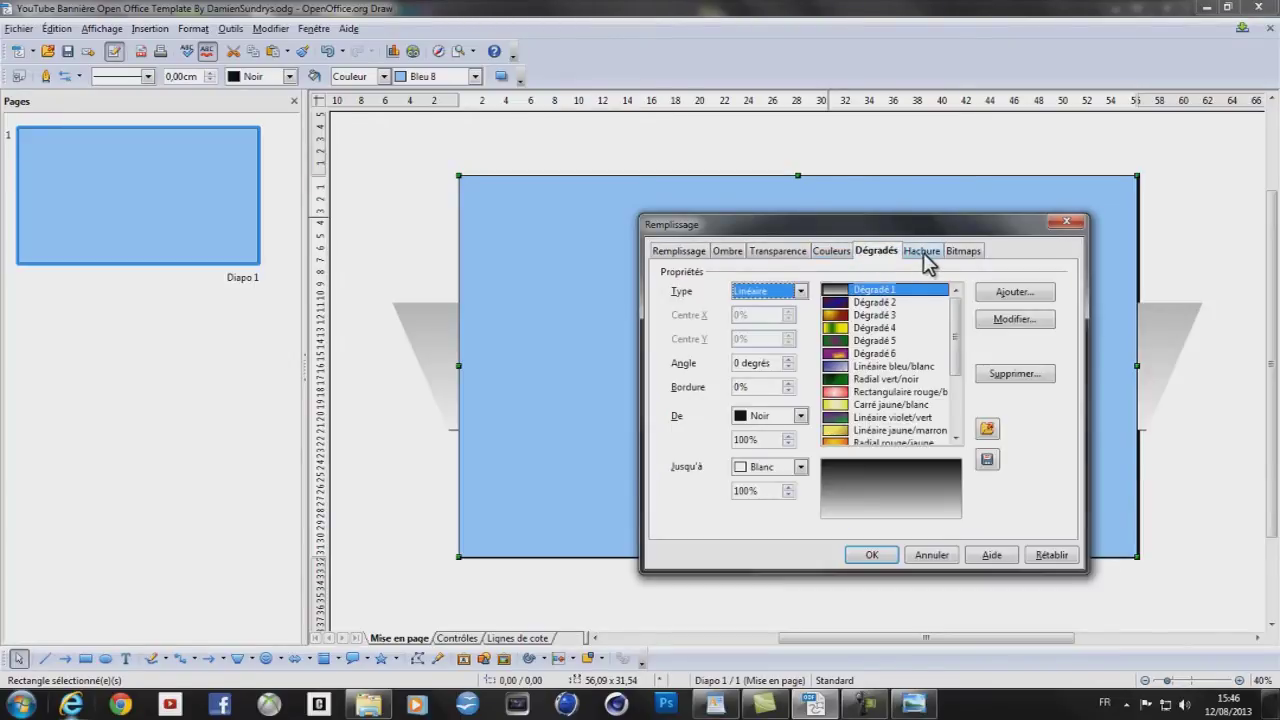
{"action": "left_click", "coordinate": [931, 555]}
{"action": "right_click", "coordinate": [952, 434]}
{"action": "left_click", "coordinate": [1056, 474]}
{"action": "key", "text": "Delete"}
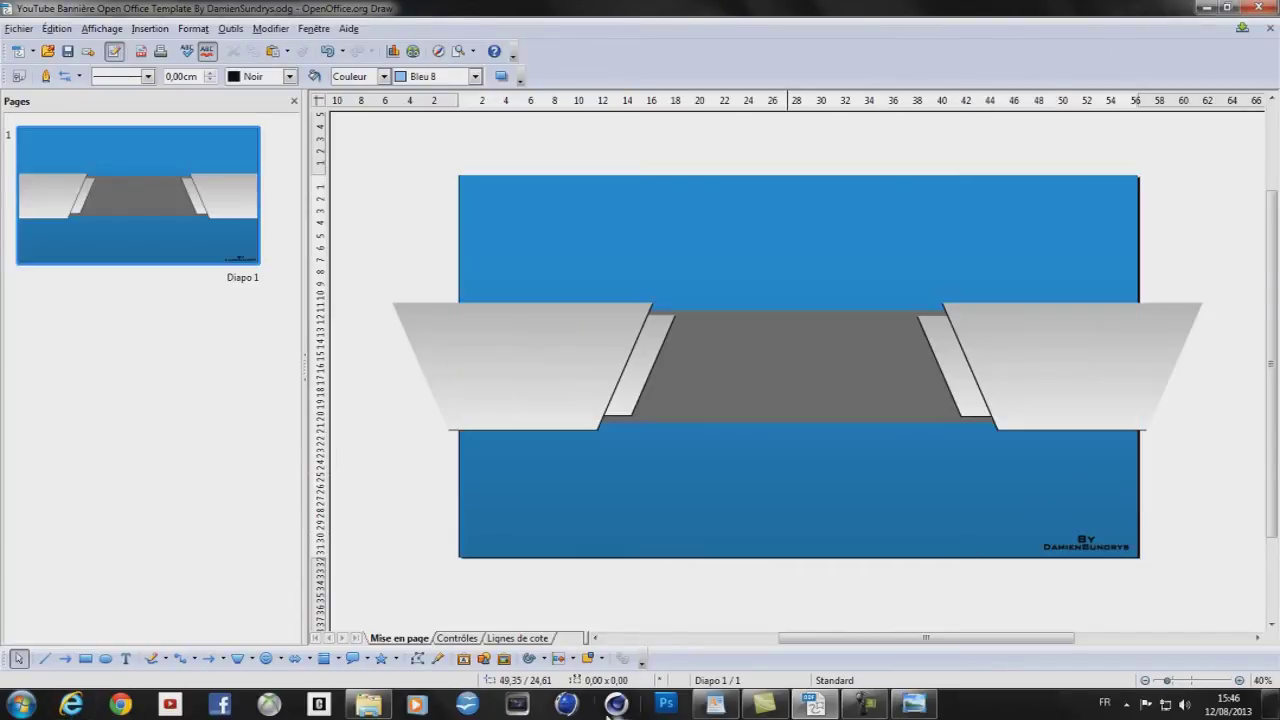
Insert the picture Black%2520Carbon_1920x1080.jpg from the Images library
{"action": "left_click", "coordinate": [484, 659]}
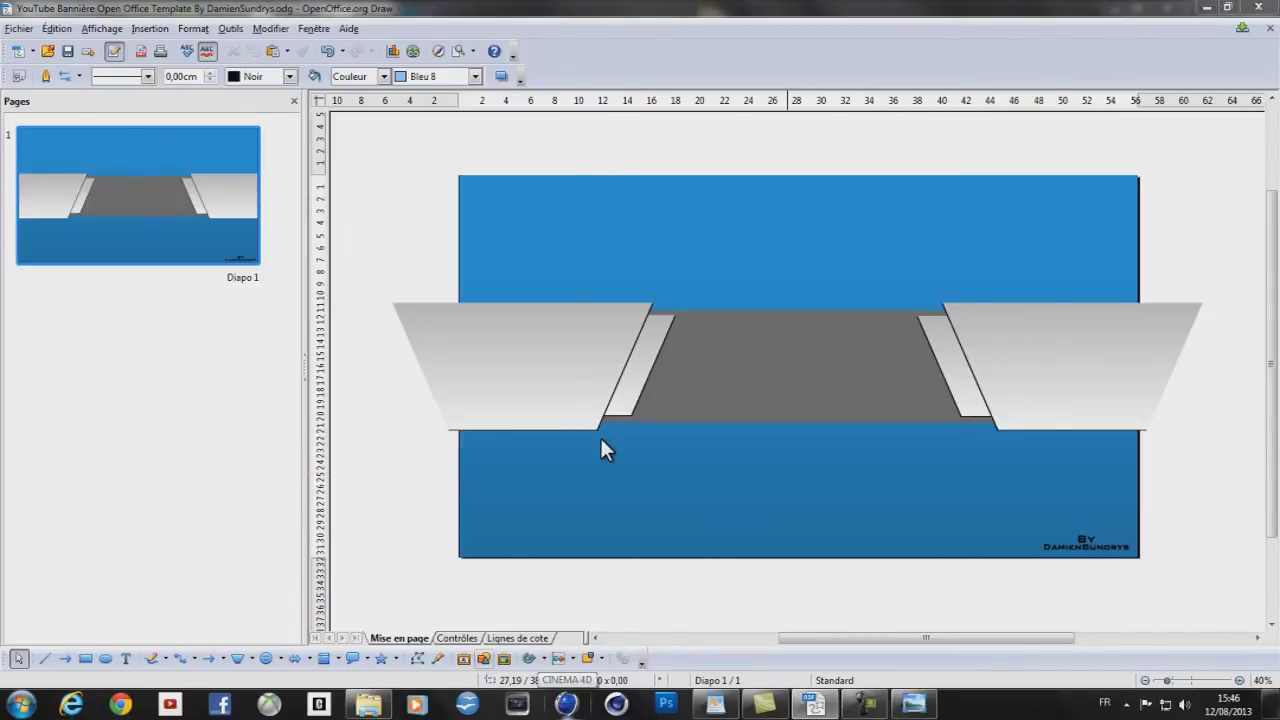
{"action": "left_click", "coordinate": [150, 359]}
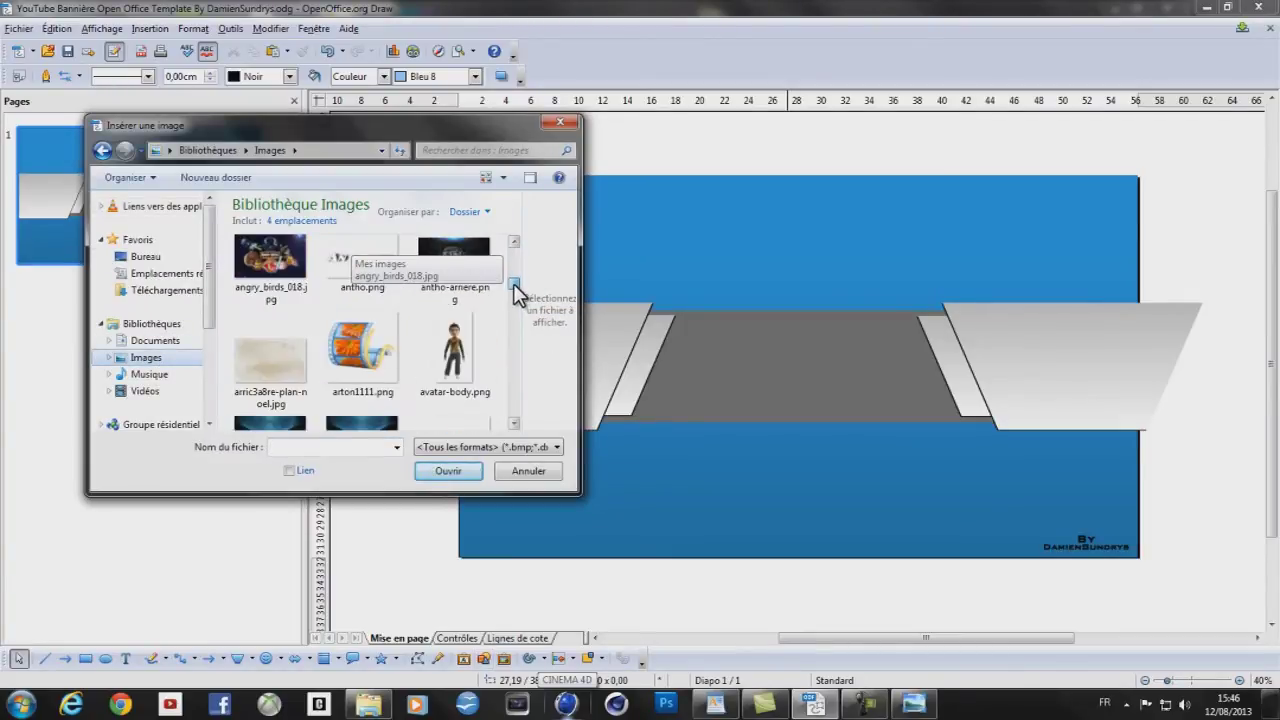
{"action": "left_click_drag", "start_coordinate": [513, 283], "coordinate": [513, 293]}
{"action": "scroll", "coordinate": [353, 375], "scroll_direction": "down", "scroll_amount": 1}
{"action": "left_click", "coordinate": [341, 334]}
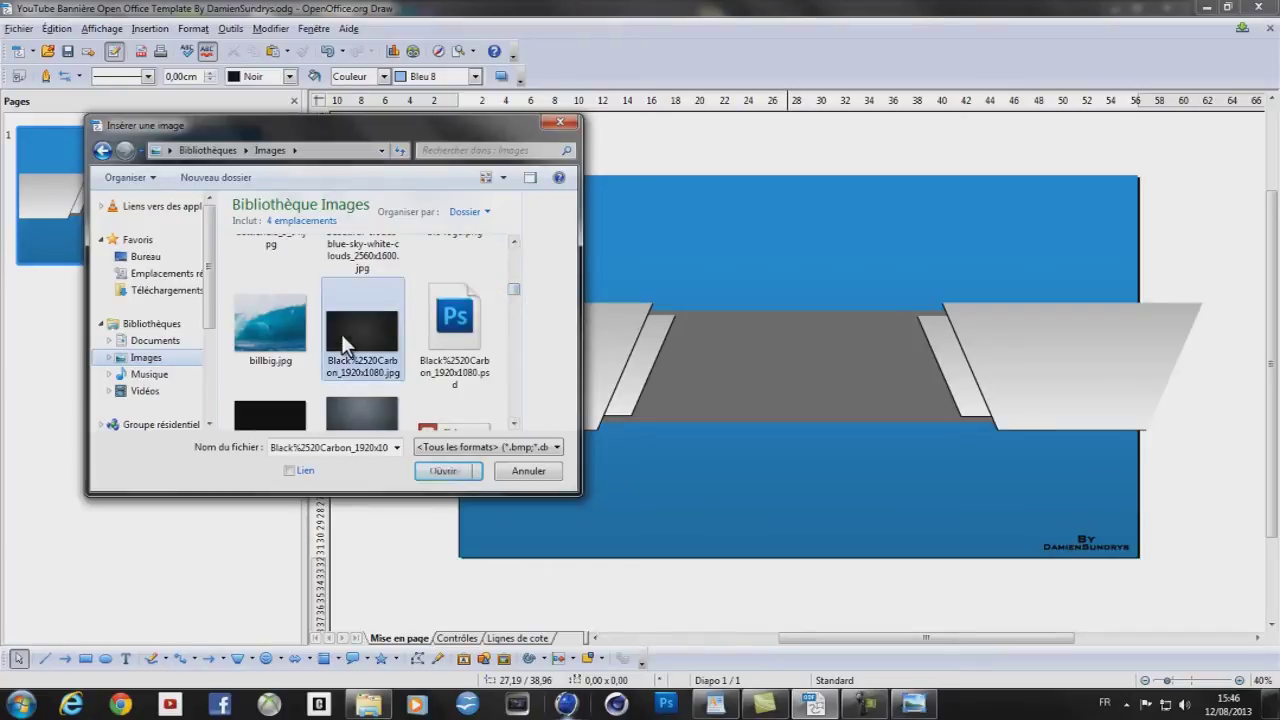
{"action": "left_click", "coordinate": [441, 471]}
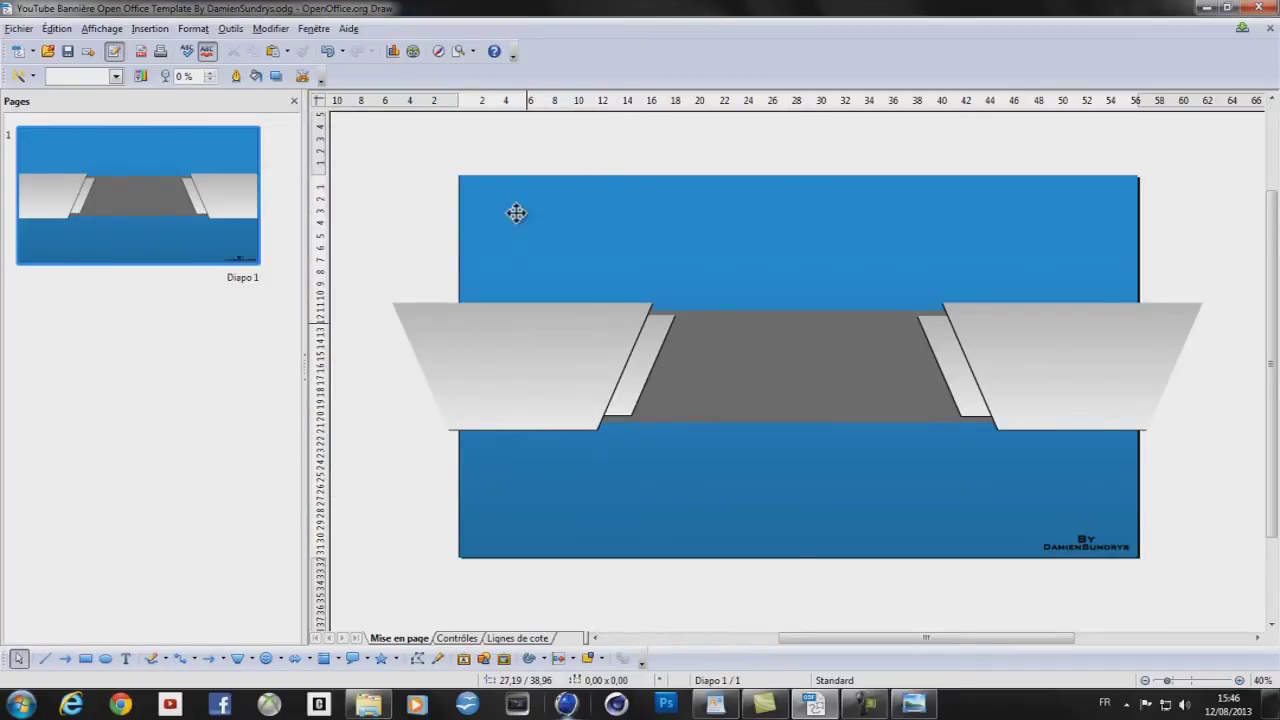
Enlarge the carbon picture to about 69,47 × 39,07 cm and position it to cover the whole page
{"action": "left_click_drag", "start_coordinate": [791, 377], "coordinate": [696, 318]}
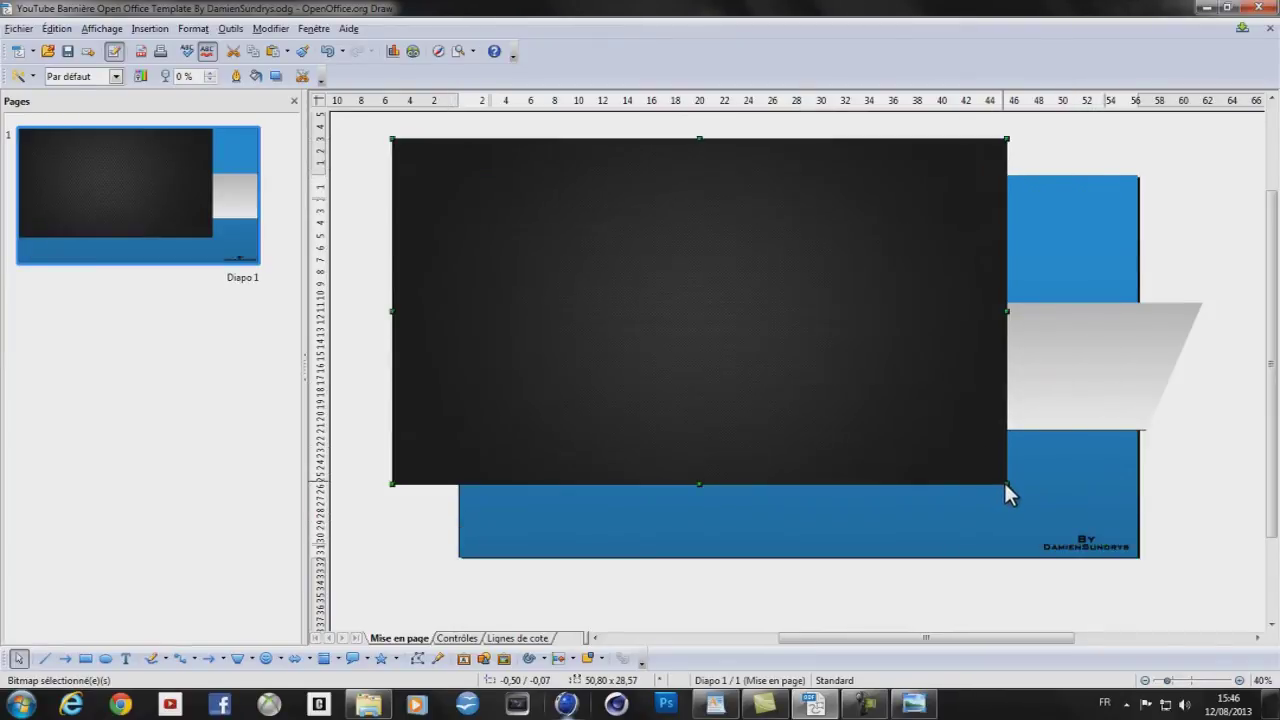
{"action": "left_click_drag", "start_coordinate": [1005, 484], "coordinate": [1159, 608]}
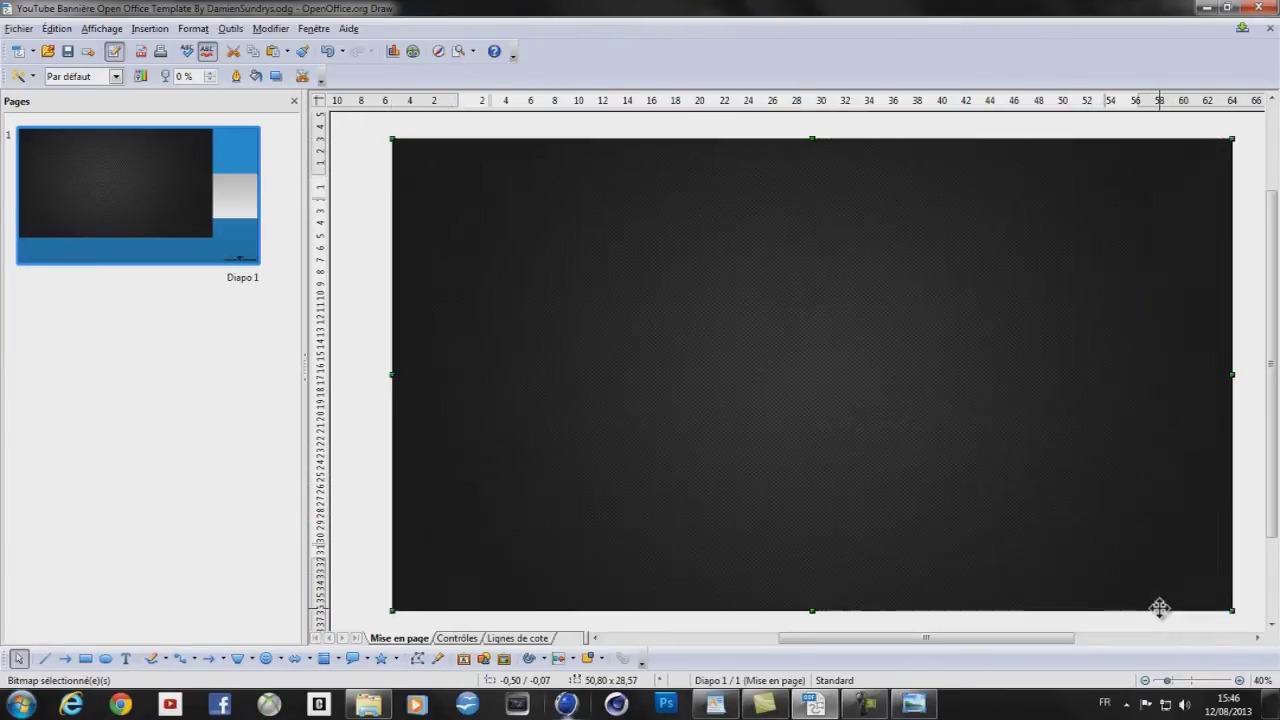
{"action": "left_click_drag", "start_coordinate": [1080, 517], "coordinate": [1080, 524]}
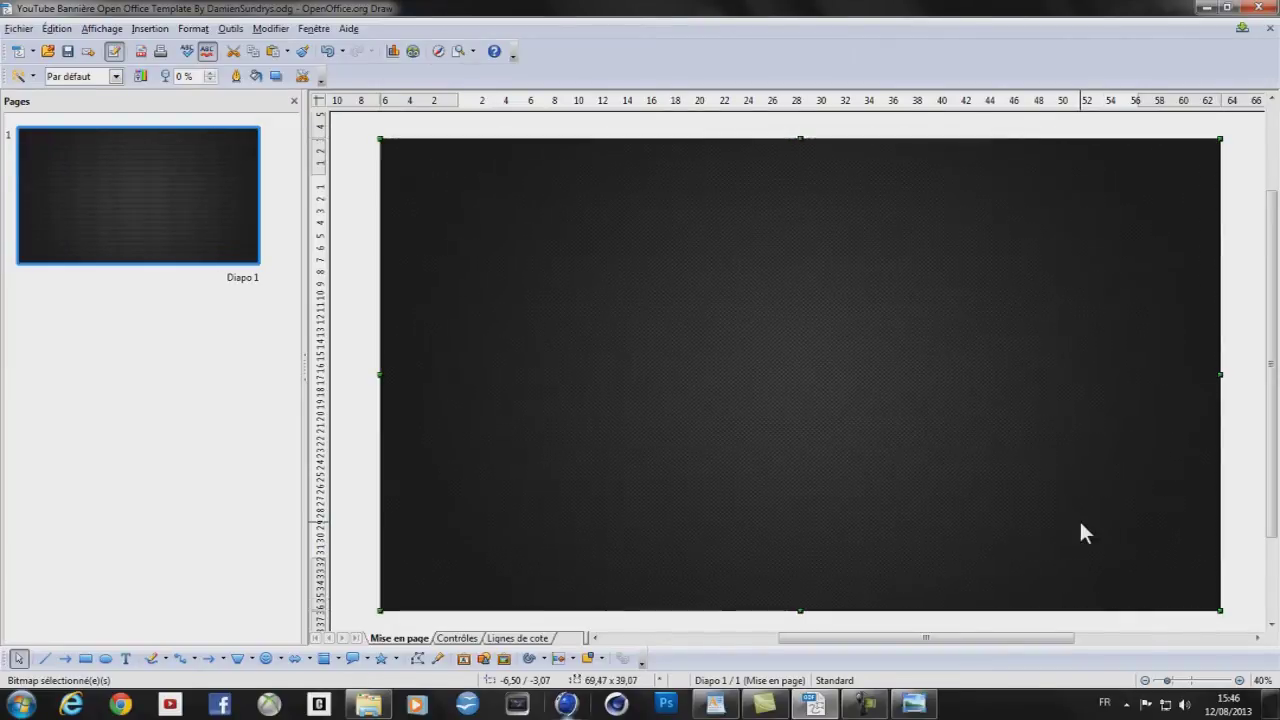
Send the carbon picture to the very back, behind all banner shapes
{"action": "right_click", "coordinate": [903, 449]}
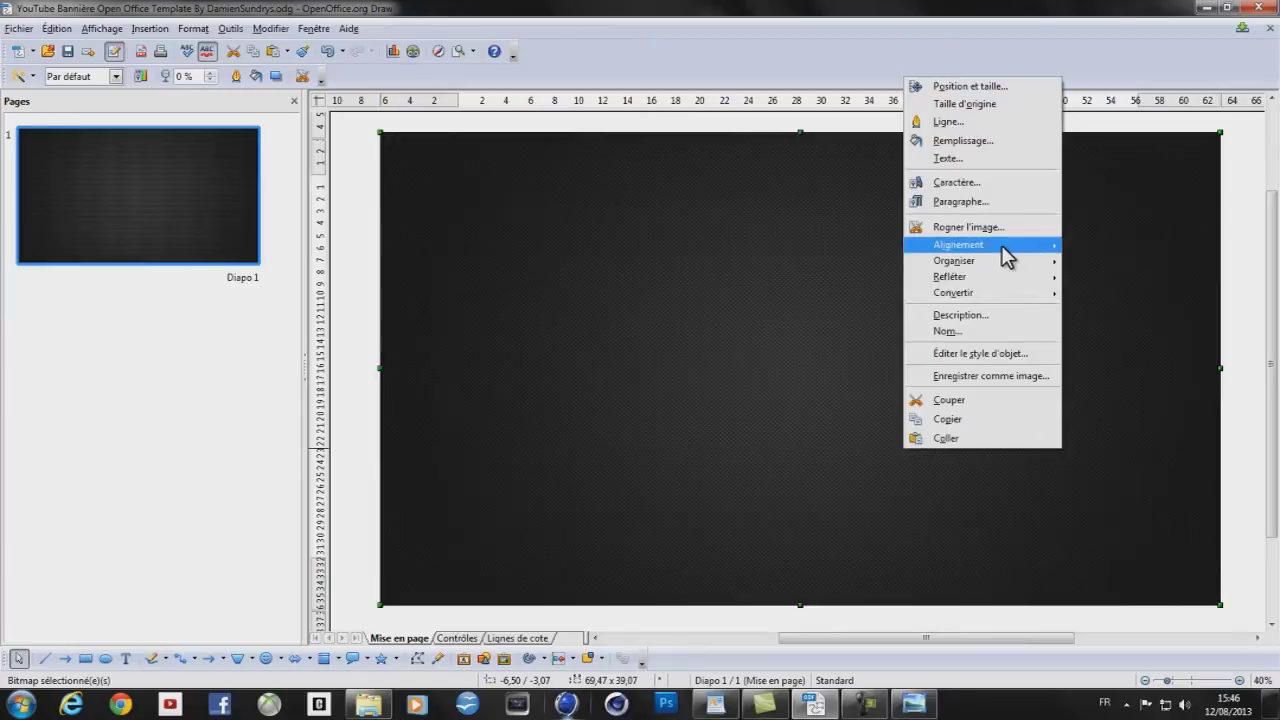
{"action": "mouse_move", "coordinate": [990, 260]}
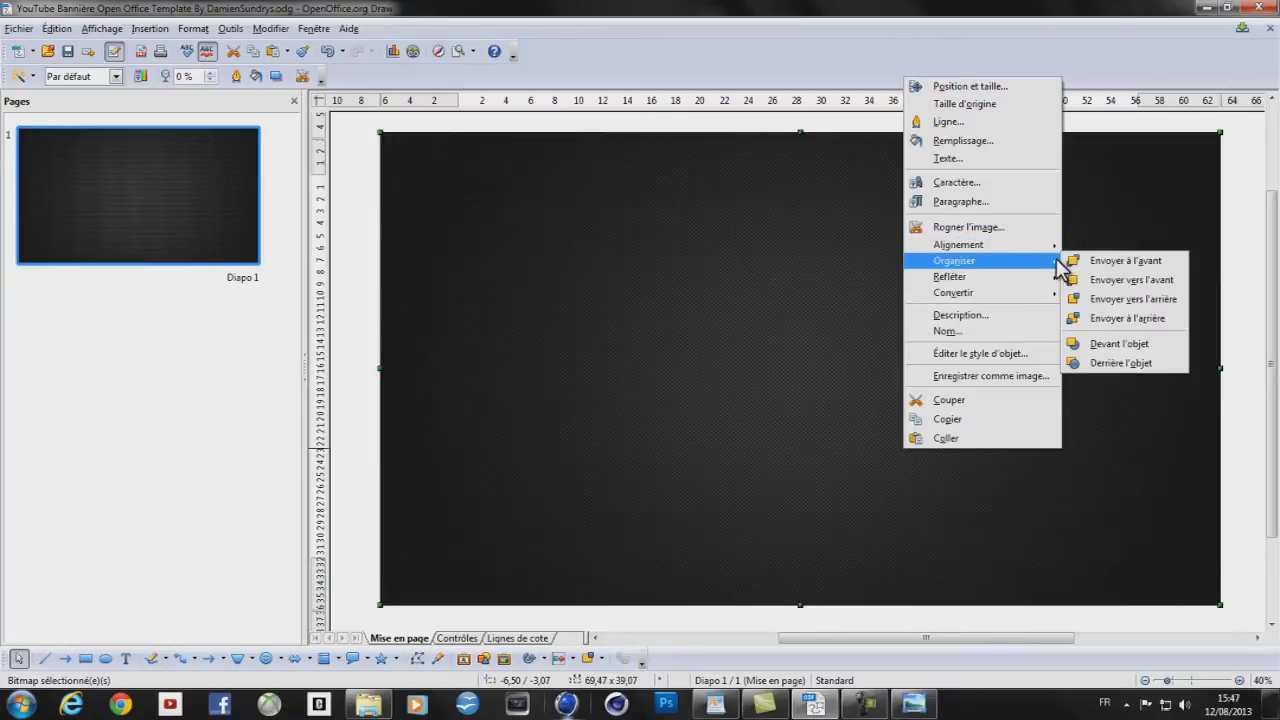
{"action": "left_click", "coordinate": [1122, 318]}
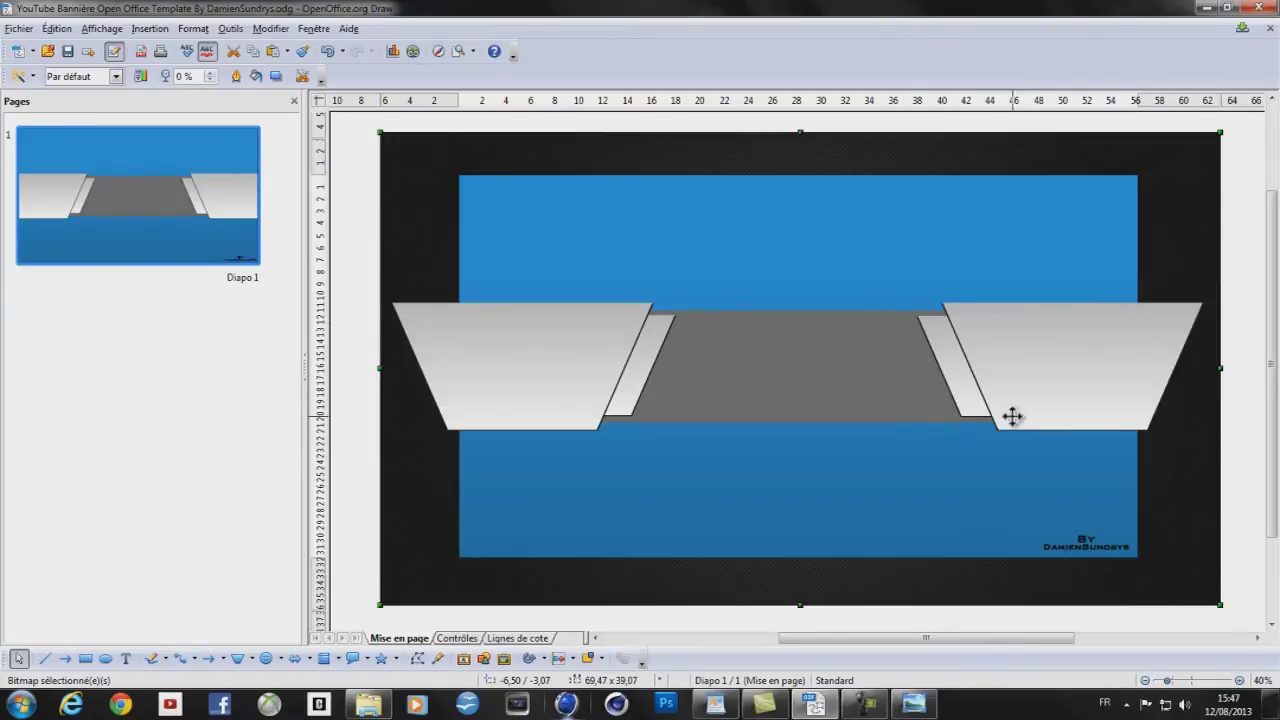
Bring the carbon picture forward so it covers the blue template and grey band but stays behind the trapezoids
{"action": "right_click", "coordinate": [922, 413]}
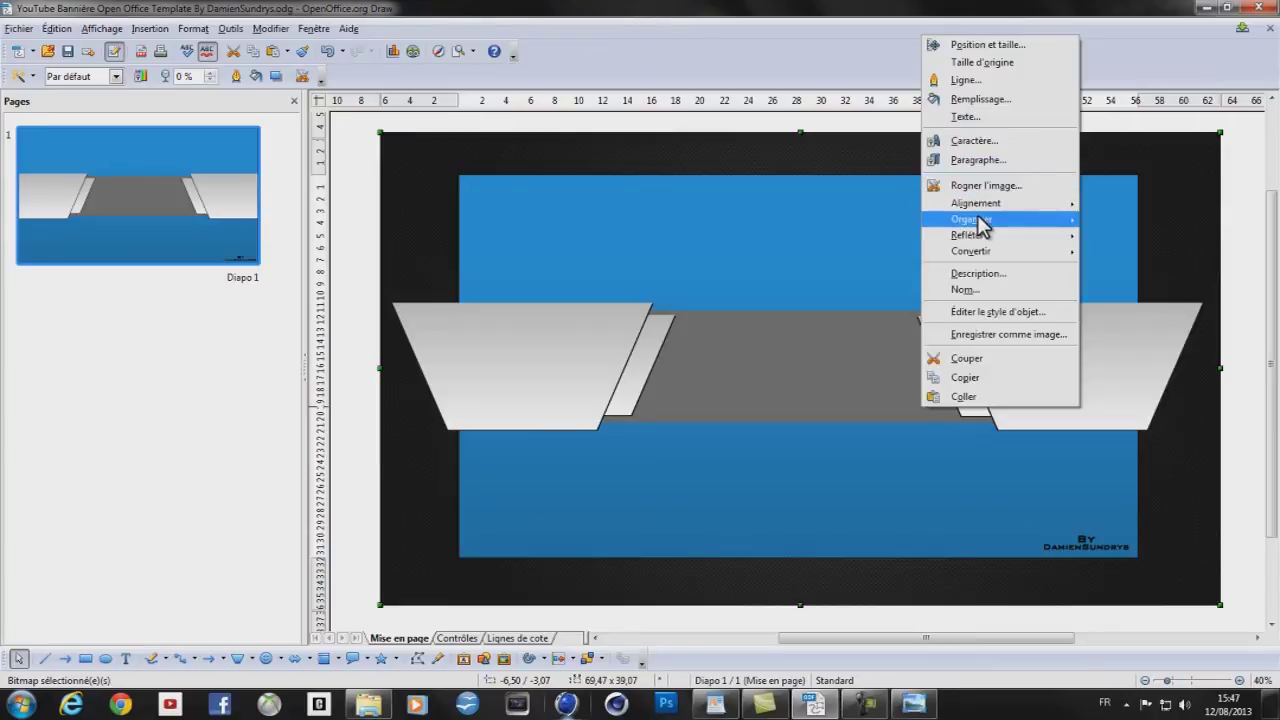
{"action": "mouse_move", "coordinate": [980, 220]}
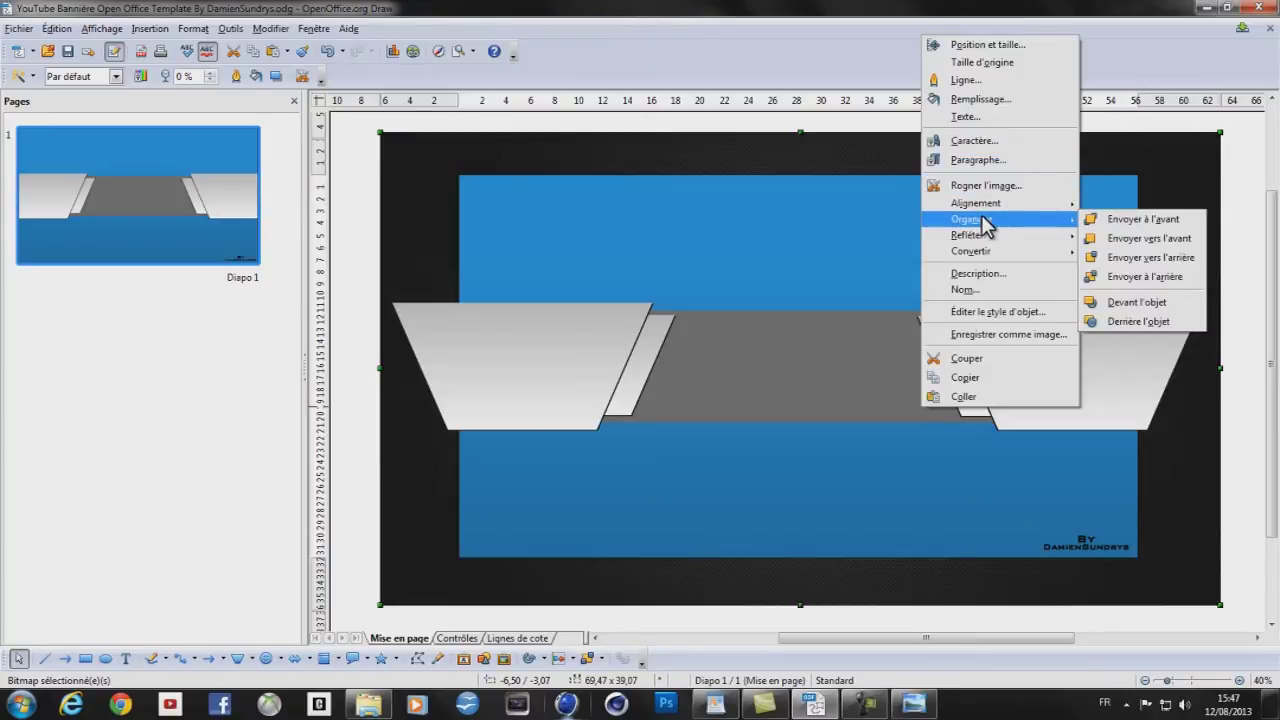
{"action": "left_click", "coordinate": [1135, 257]}
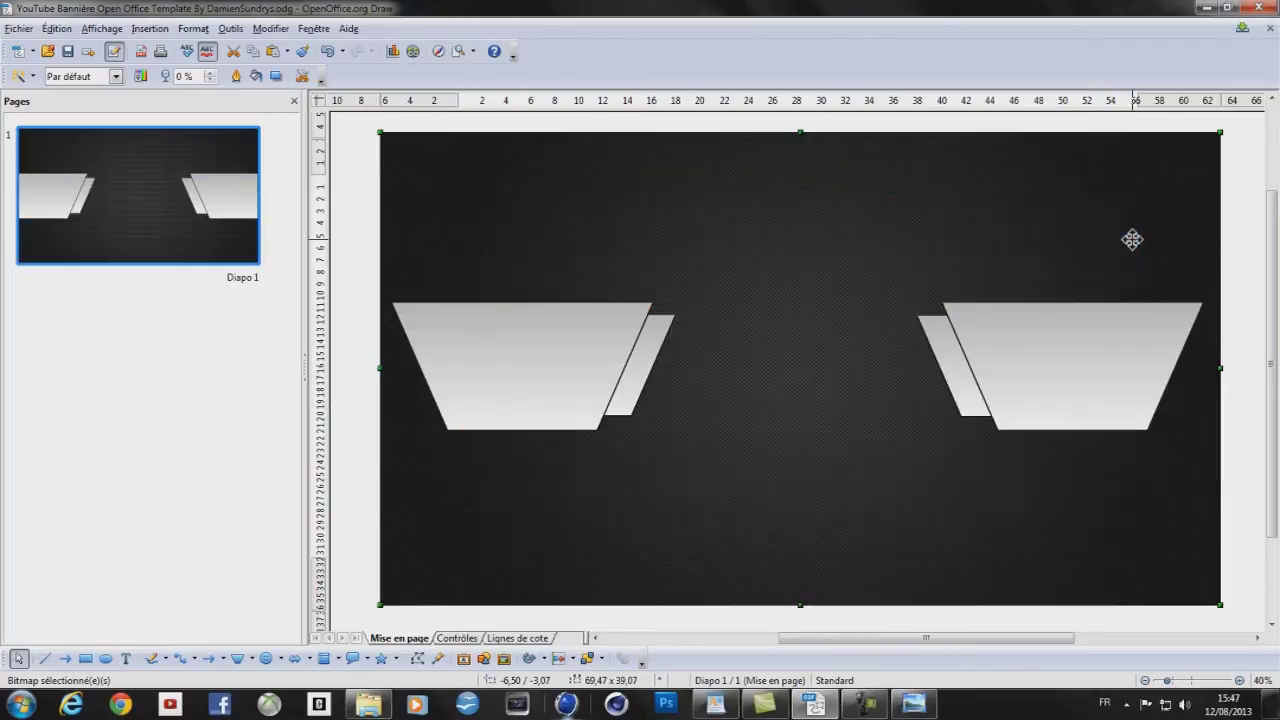
{"action": "left_click", "coordinate": [1247, 317]}
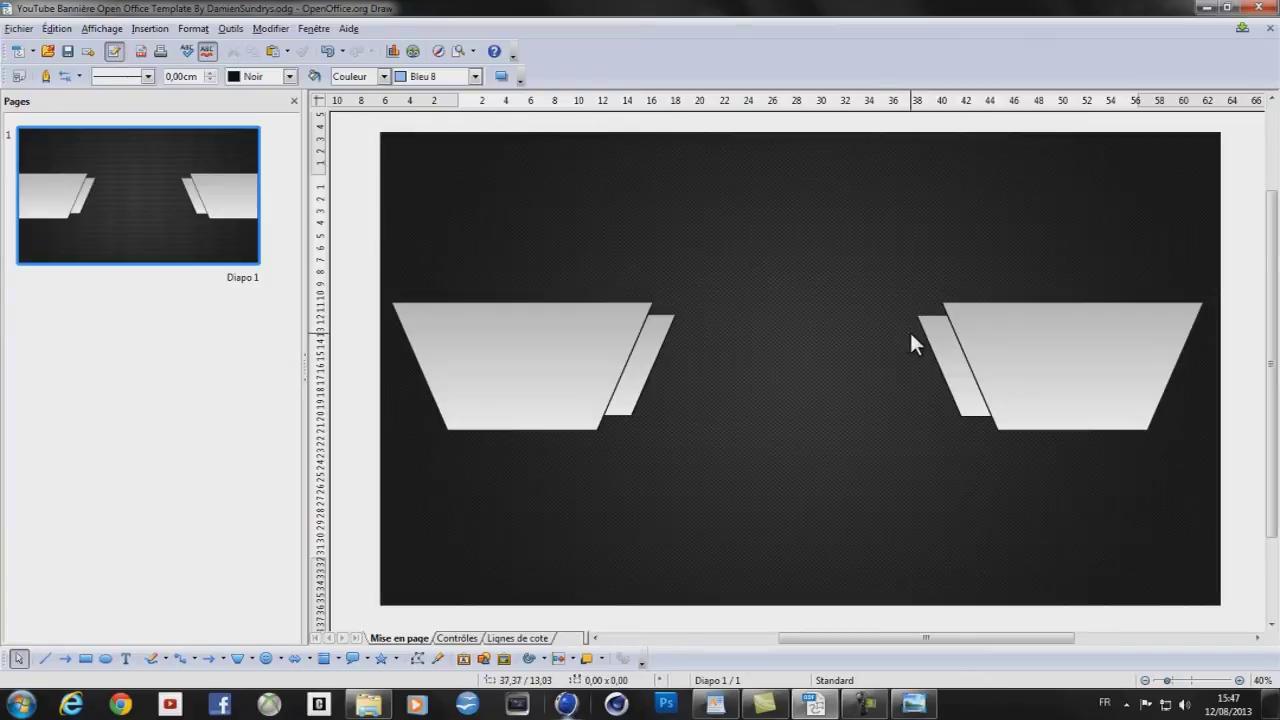
Set the carbon picture's transparency to 50 %
{"action": "left_click", "coordinate": [875, 340]}
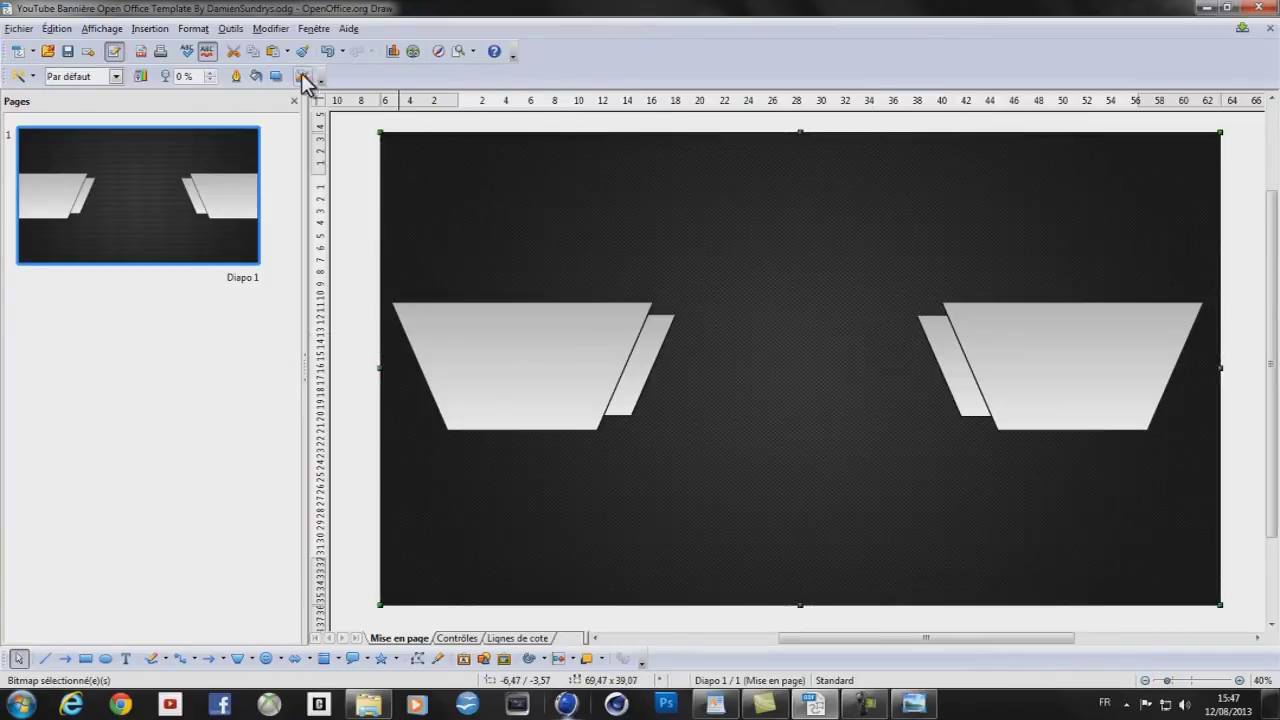
{"action": "left_click", "coordinate": [184, 78]}
{"action": "type", "text": "50"}
{"action": "key", "text": "Return"}
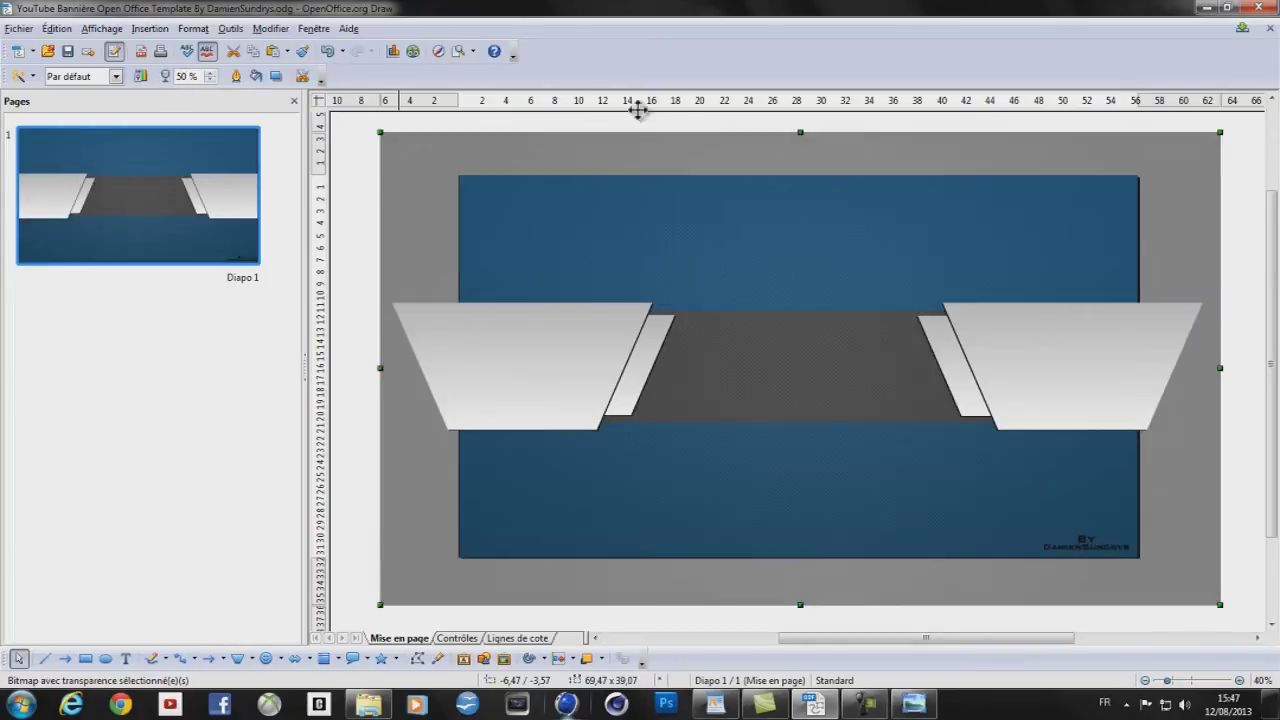
{"action": "left_click", "coordinate": [1248, 287]}
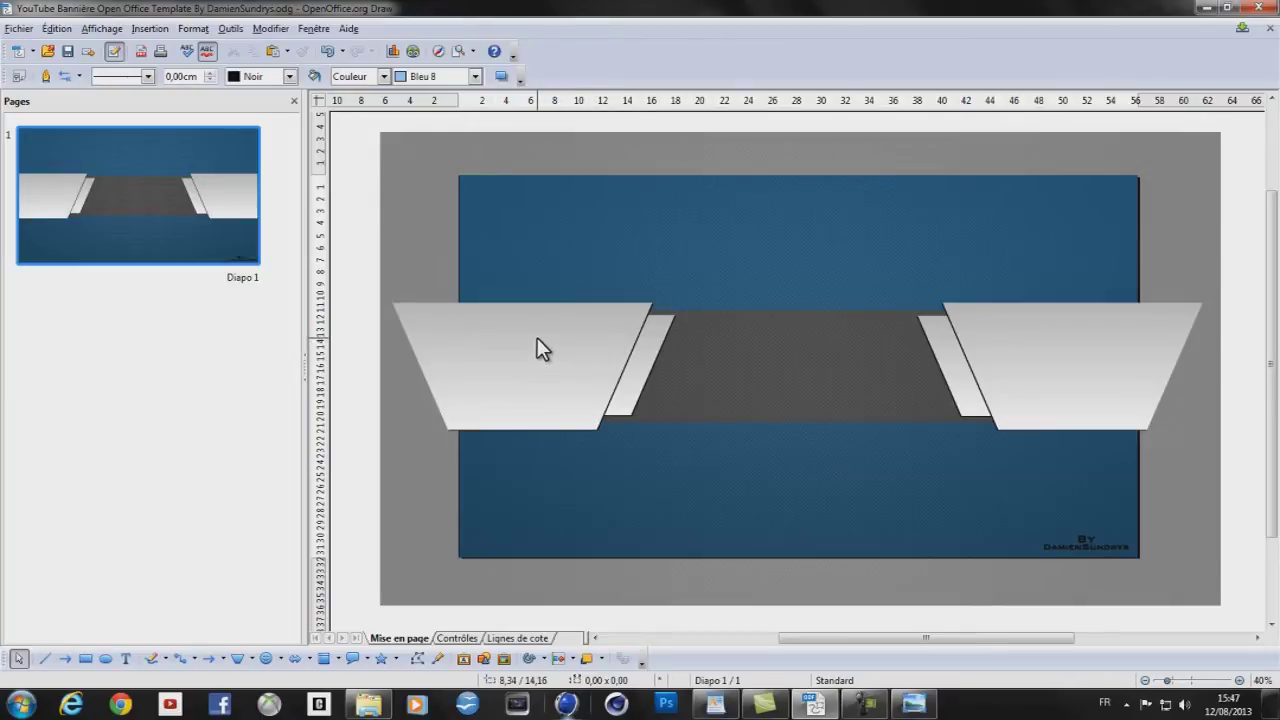
Draw a rectangle about 7 × 4 cm on the left trapezoid and shift it right to position 5,00 / 13,00
{"action": "left_click", "coordinate": [85, 658]}
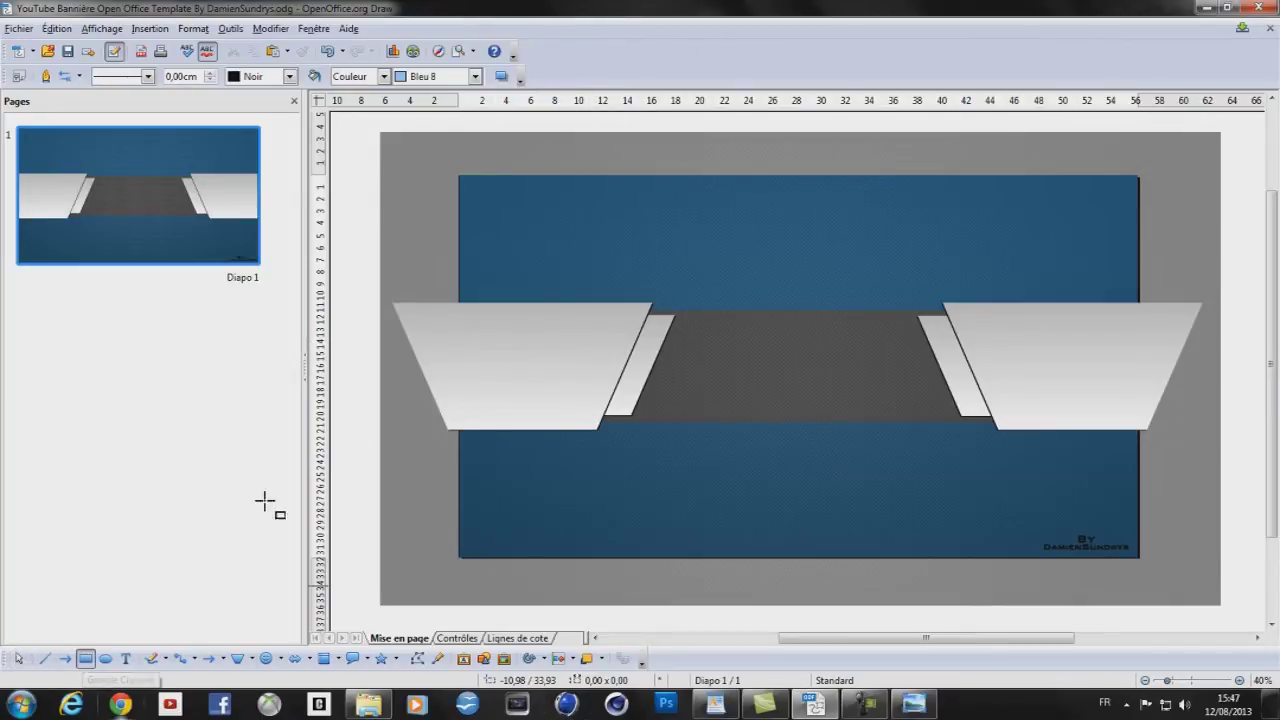
{"action": "mouse_move", "coordinate": [494, 332]}
{"action": "left_mouse_down"}
{"action": "mouse_move", "coordinate": [588, 366]}
{"action": "mouse_move", "coordinate": [573, 382]}
{"action": "mouse_move", "coordinate": [590, 384]}
{"action": "mouse_move", "coordinate": [579, 381]}
{"action": "left_mouse_up"}
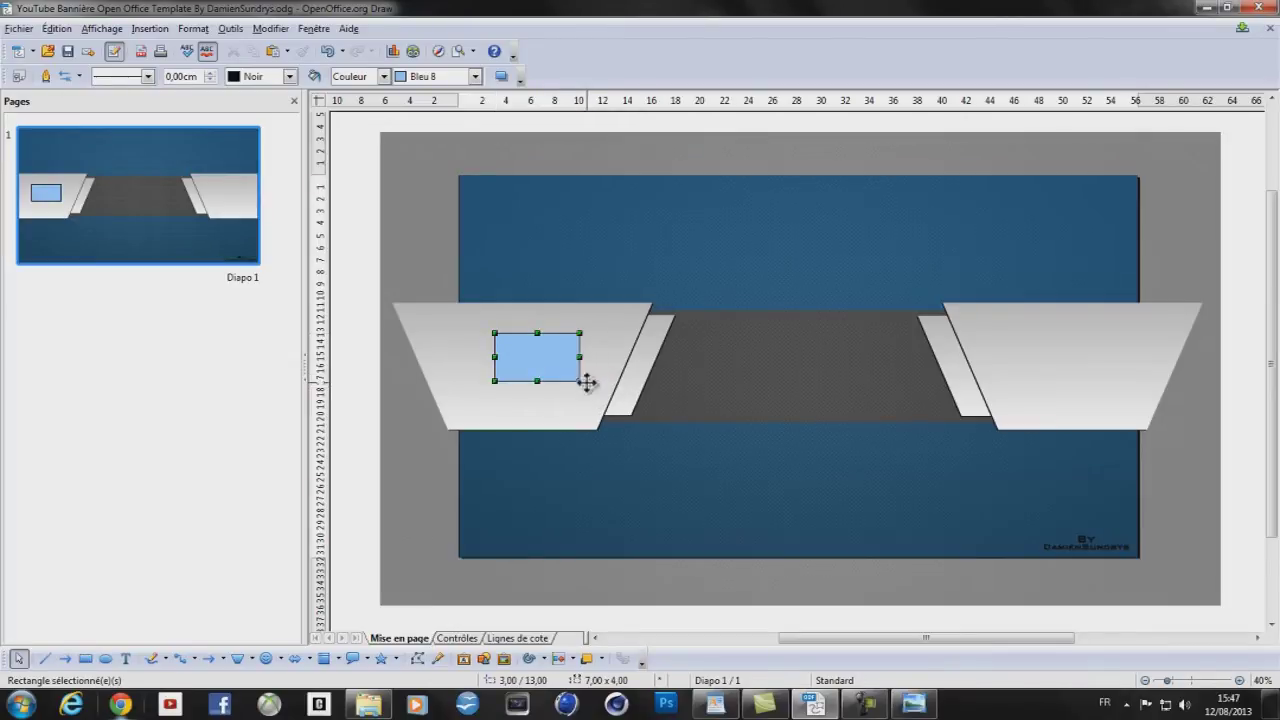
{"action": "left_click_drag", "start_coordinate": [1170, 685], "coordinate": [1175, 688]}
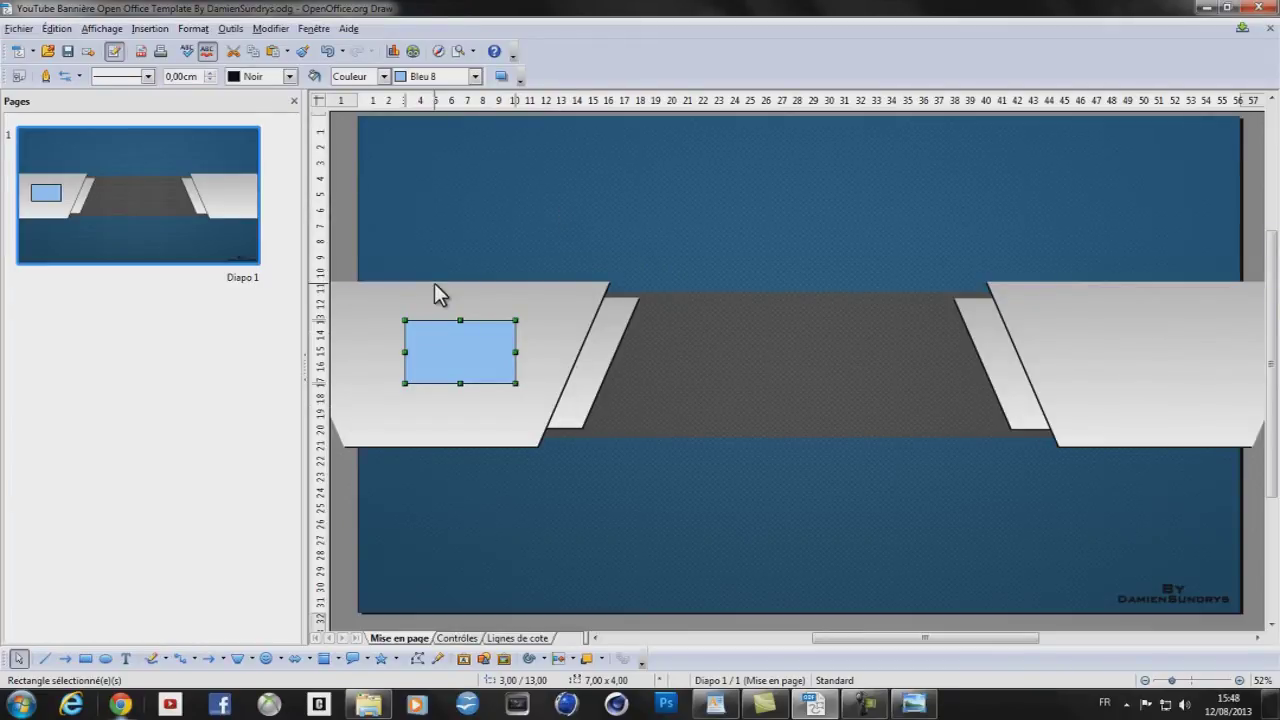
{"action": "left_click_drag", "start_coordinate": [443, 349], "coordinate": [486, 347]}
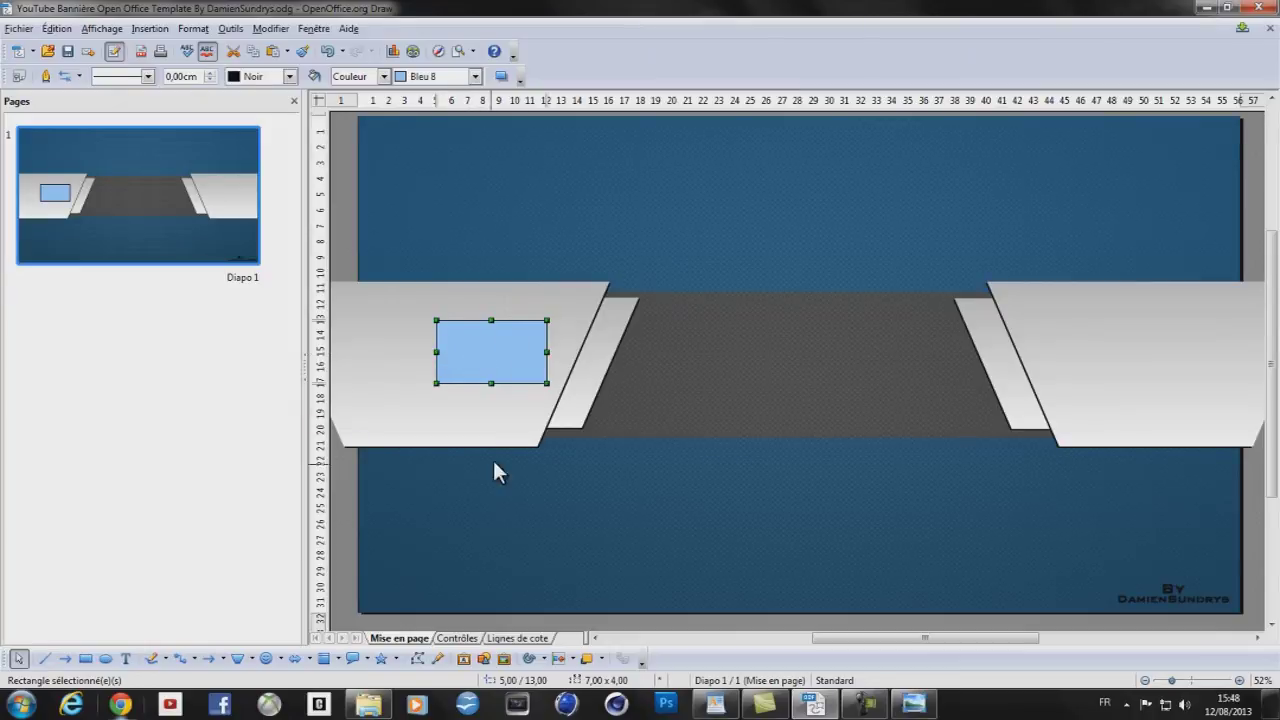
{"action": "left_click", "coordinate": [532, 443]}
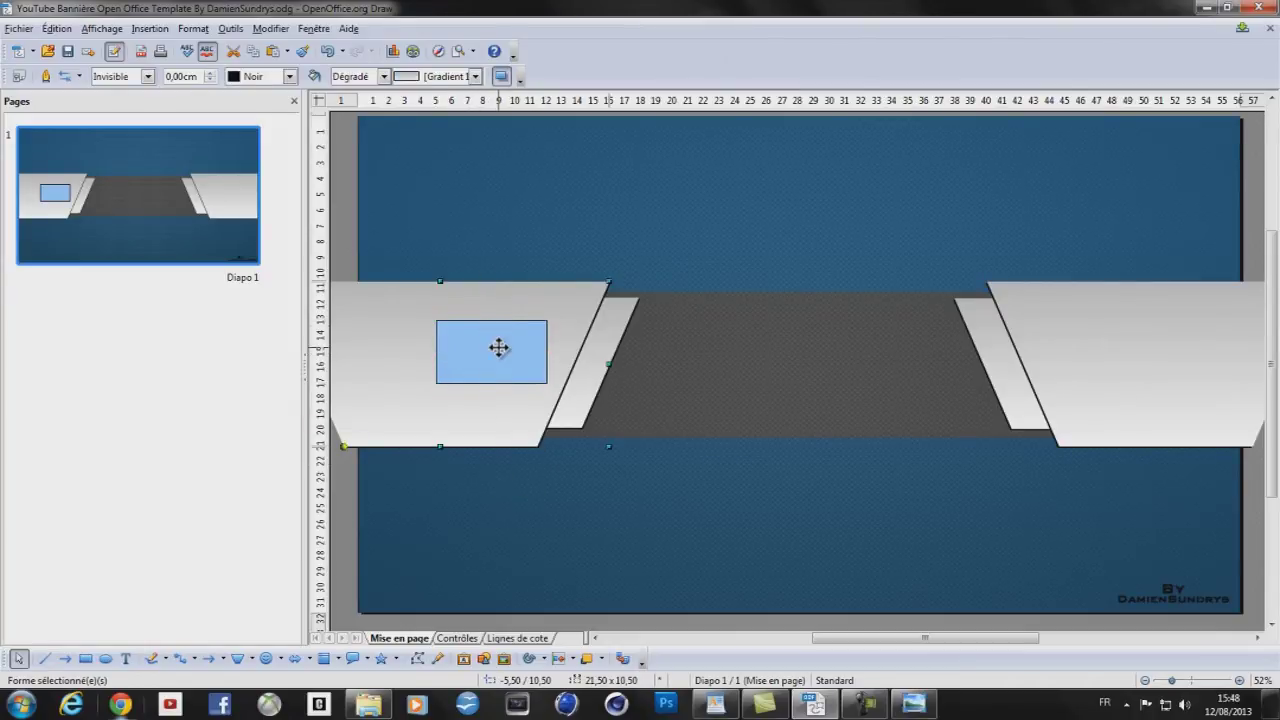
Choose the gradient Dégradé 7 in the fill settings of the small rectangle on the left trapezoid
{"action": "mouse_move", "coordinate": [918, 638]}
{"action": "left_mouse_down"}
{"action": "mouse_move", "coordinate": [1022, 640]}
{"action": "mouse_move", "coordinate": [900, 640]}
{"action": "left_mouse_up"}
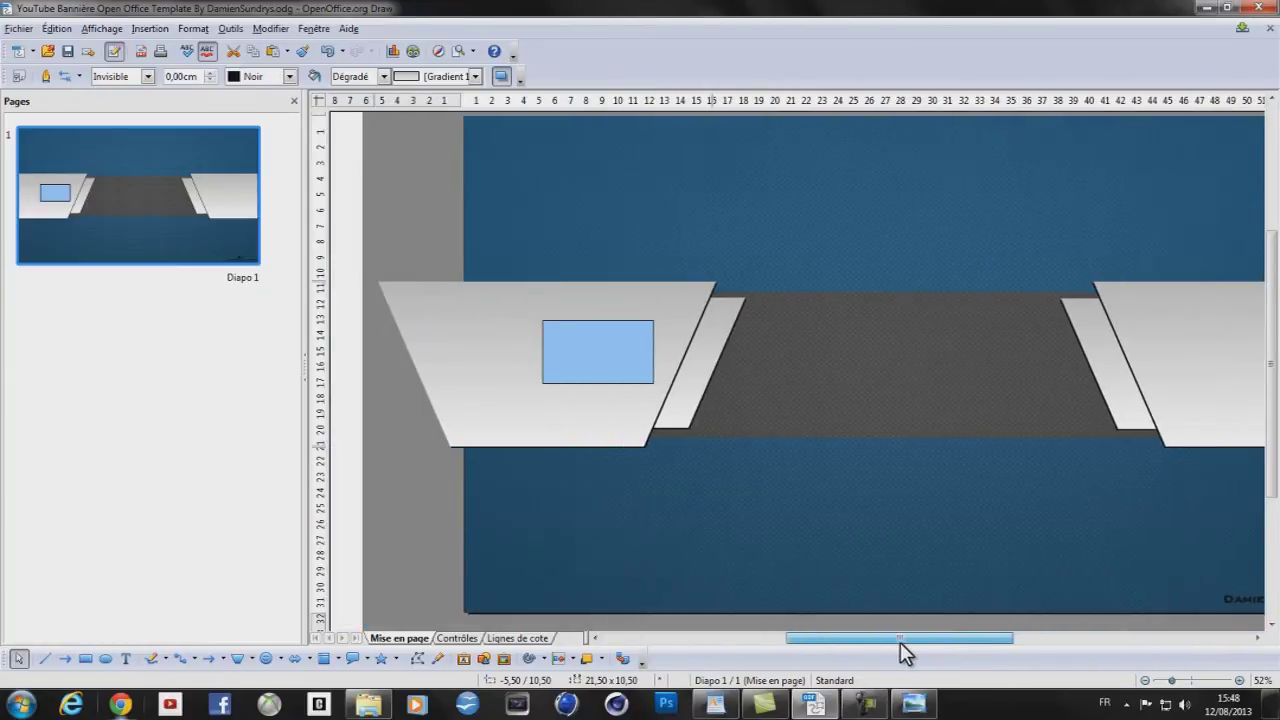
{"action": "left_click", "coordinate": [608, 340]}
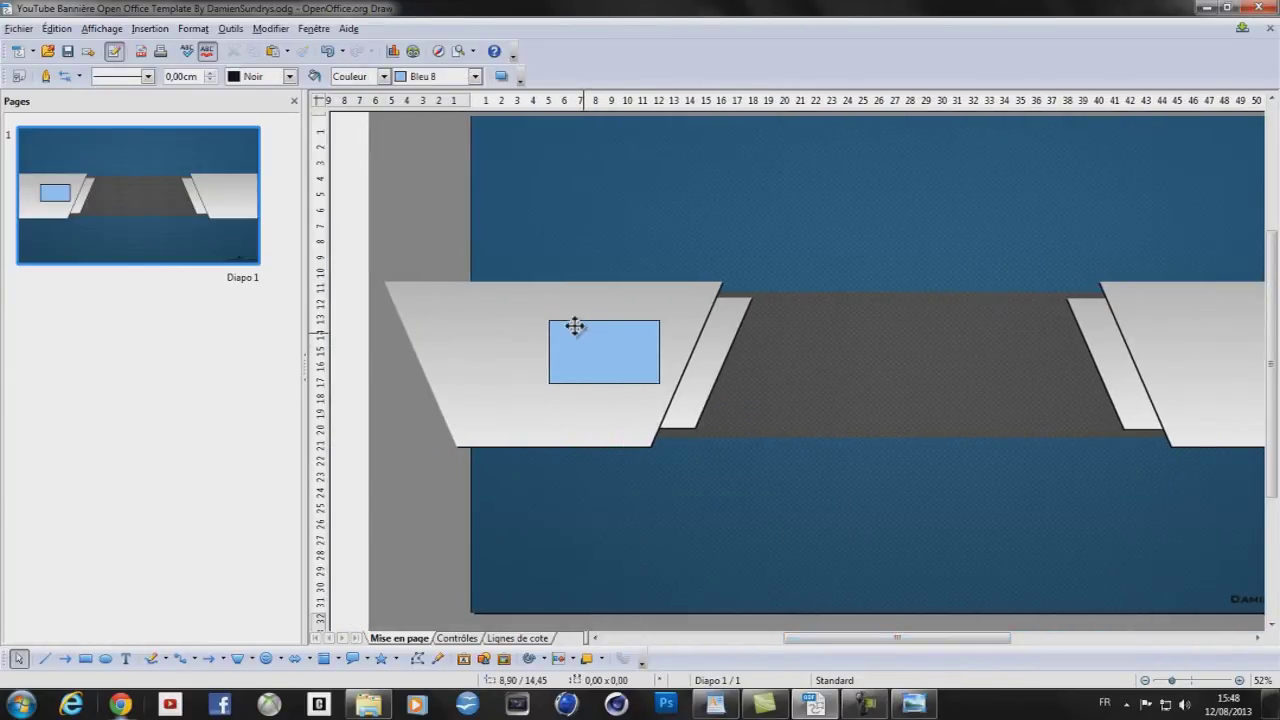
{"action": "right_click", "coordinate": [606, 368]}
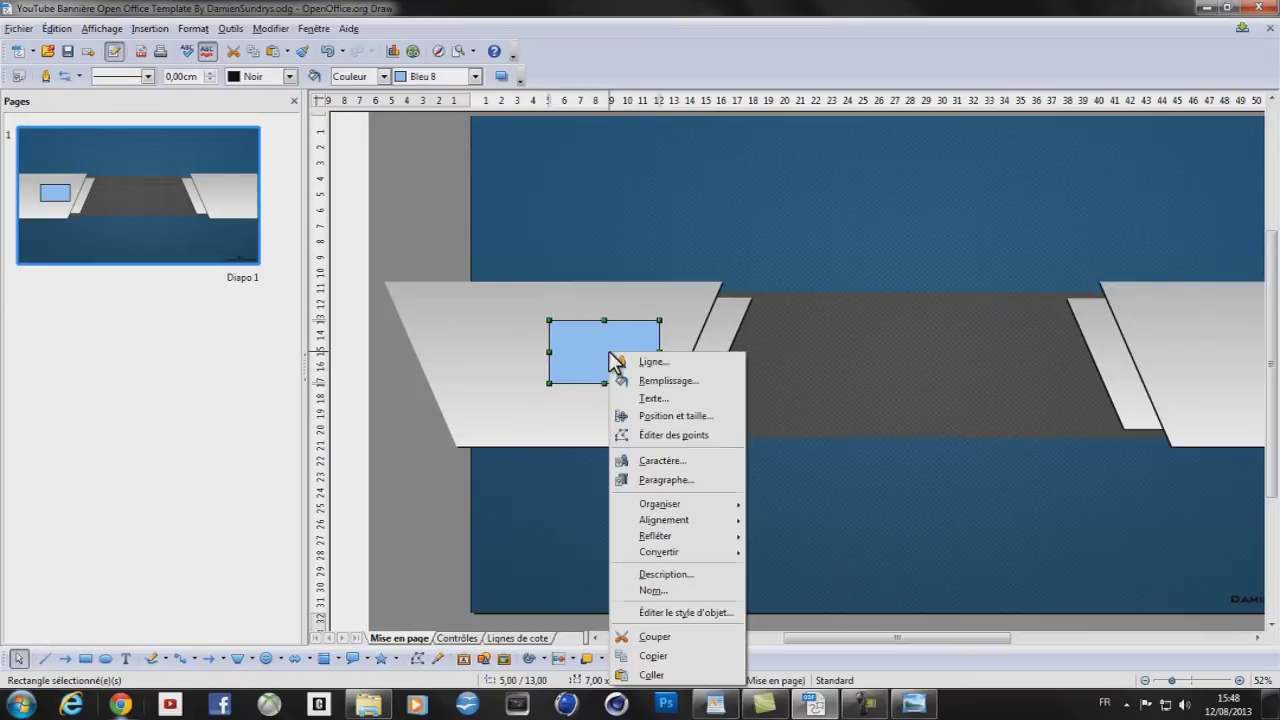
{"action": "left_click", "coordinate": [663, 374]}
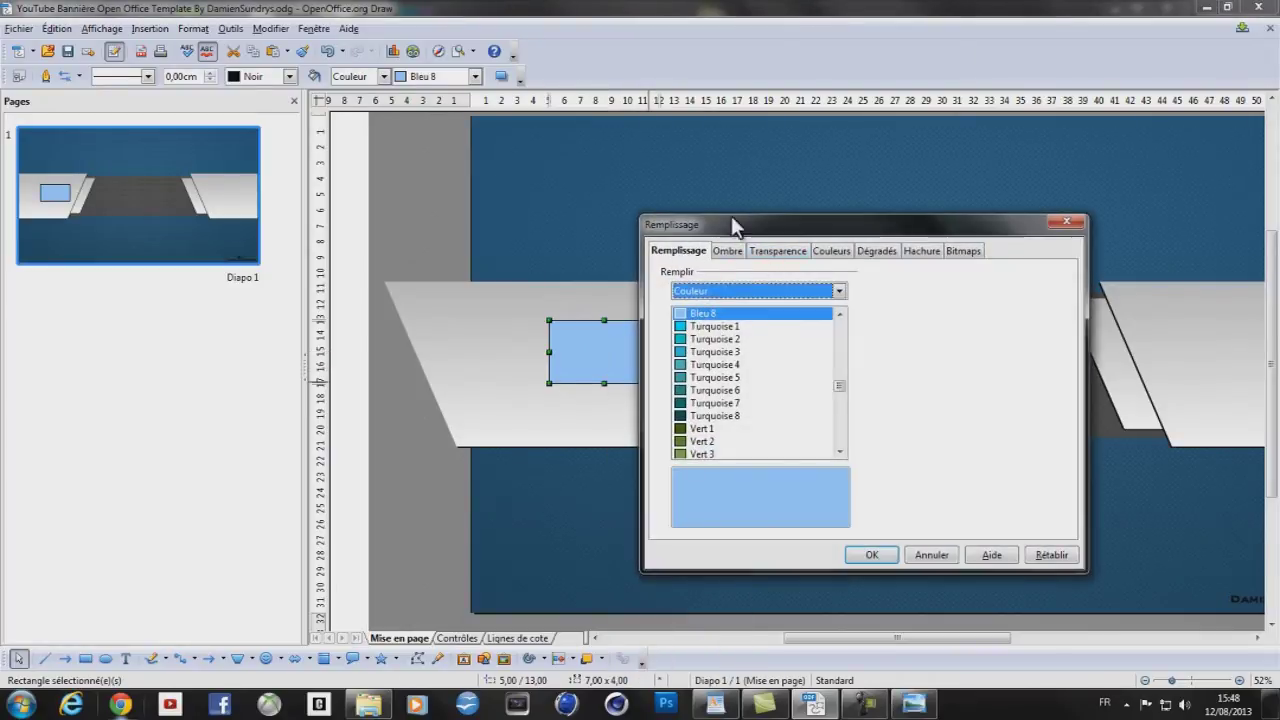
{"action": "left_click", "coordinate": [877, 251]}
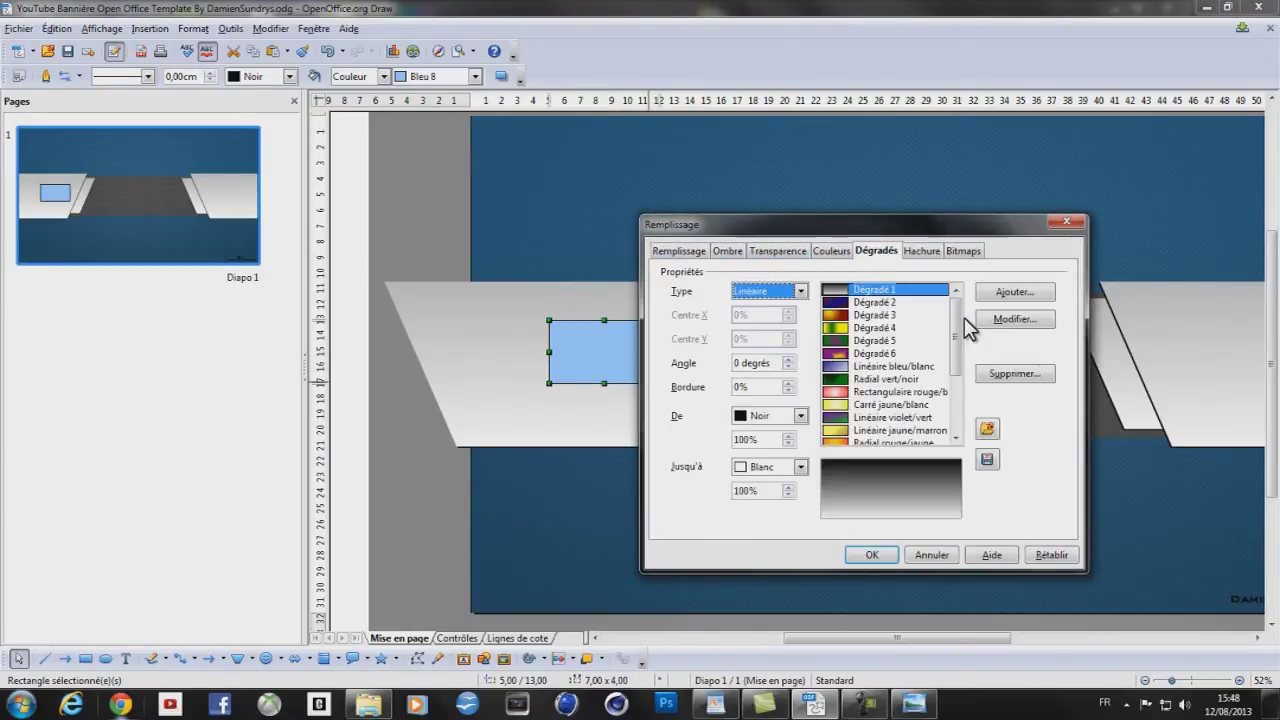
{"action": "left_click_drag", "start_coordinate": [958, 325], "coordinate": [983, 423]}
{"action": "left_click", "coordinate": [874, 381]}
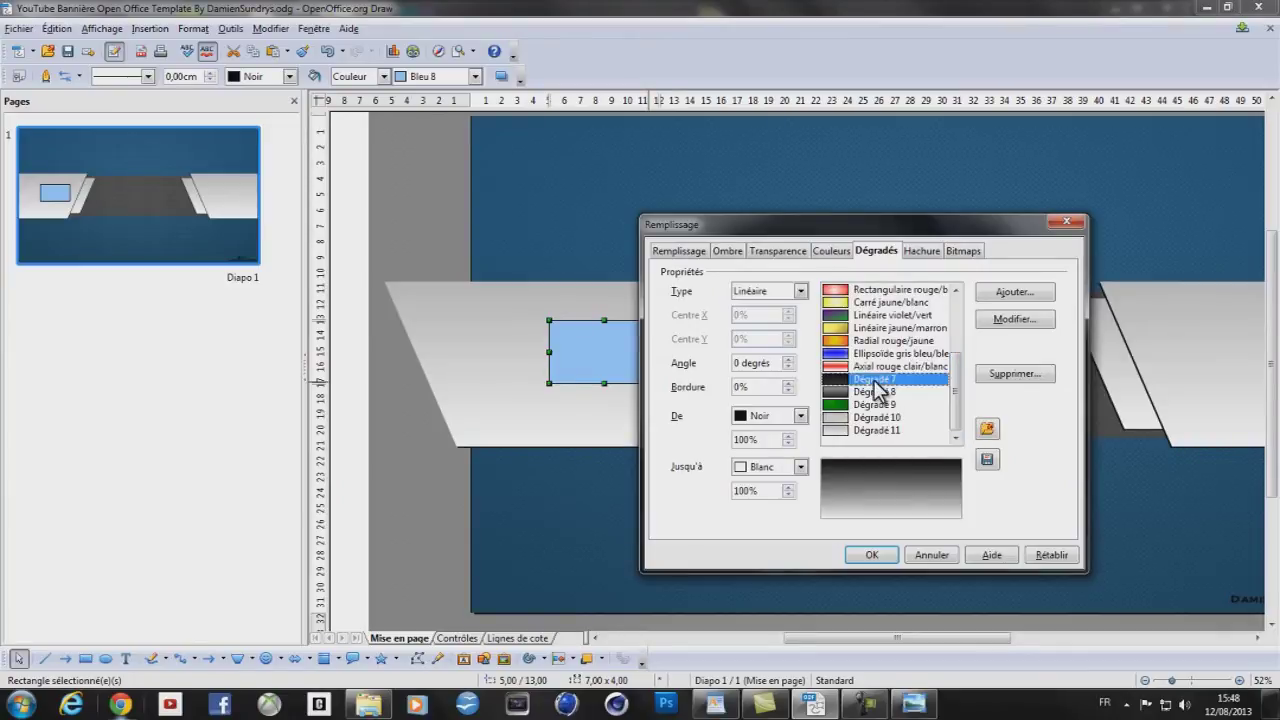
{"action": "left_click", "coordinate": [858, 394]}
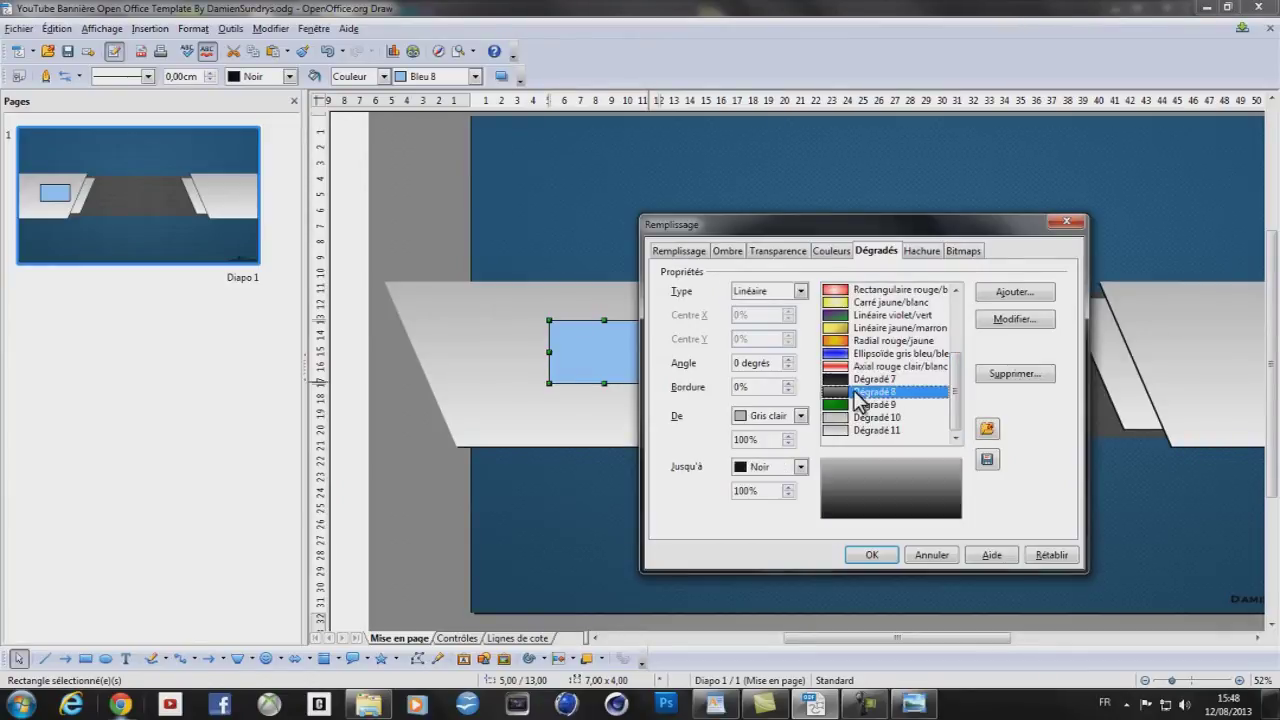
{"action": "left_click", "coordinate": [866, 381]}
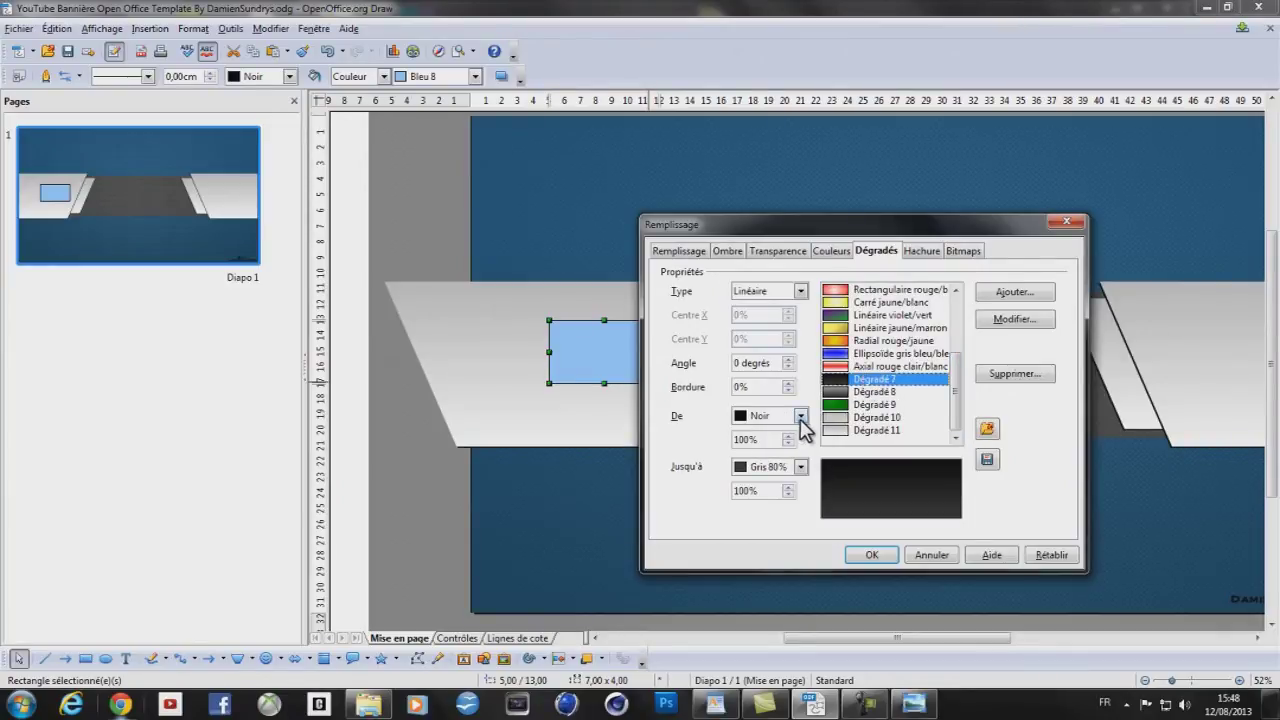
Change the gradient colours to run from Gris 80% to Gris 70%
{"action": "left_click", "coordinate": [800, 466]}
{"action": "scroll", "coordinate": [783, 501], "scroll_direction": "up", "scroll_amount": 1}
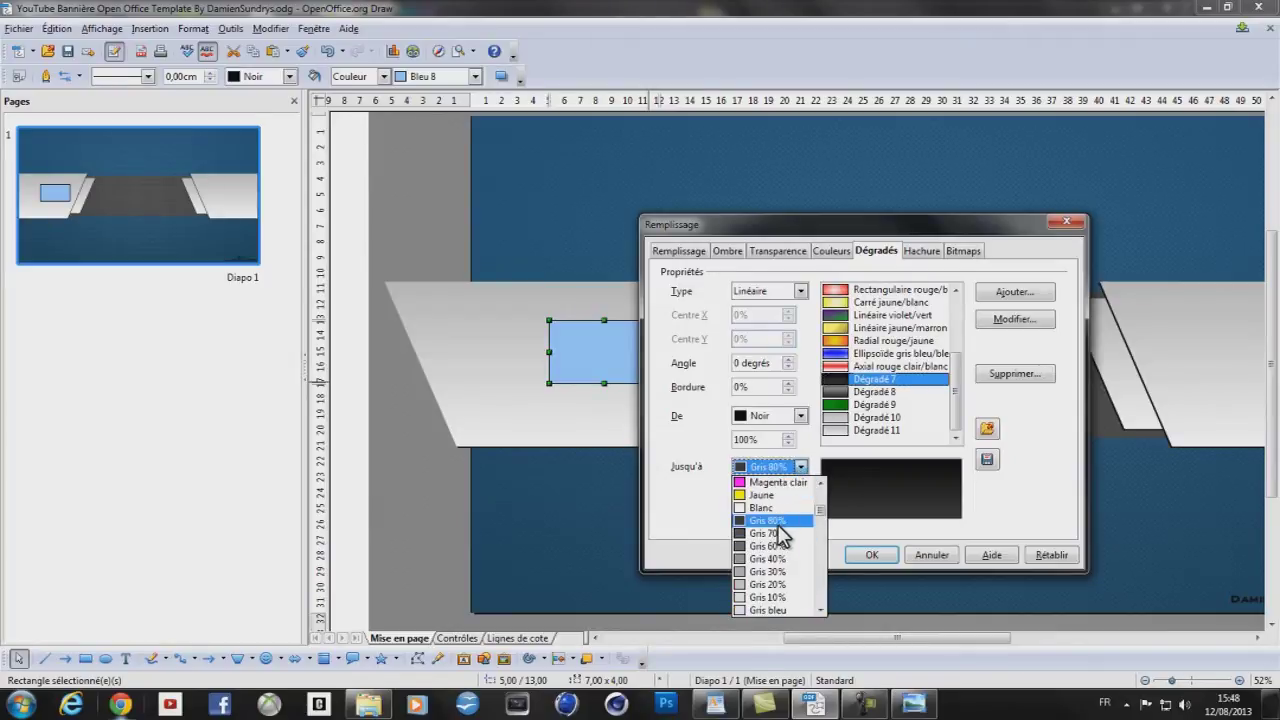
{"action": "left_click", "coordinate": [777, 522]}
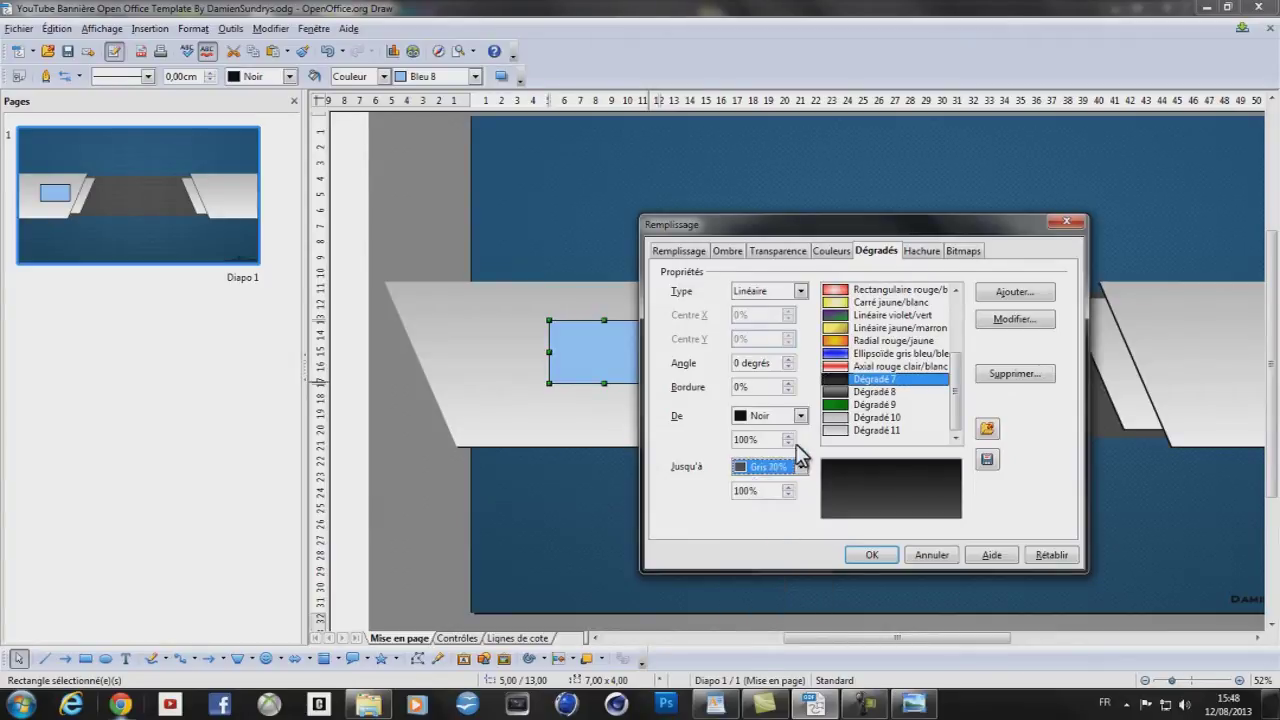
{"action": "left_click", "coordinate": [801, 416]}
{"action": "scroll", "coordinate": [790, 460], "scroll_direction": "down", "scroll_amount": 5}
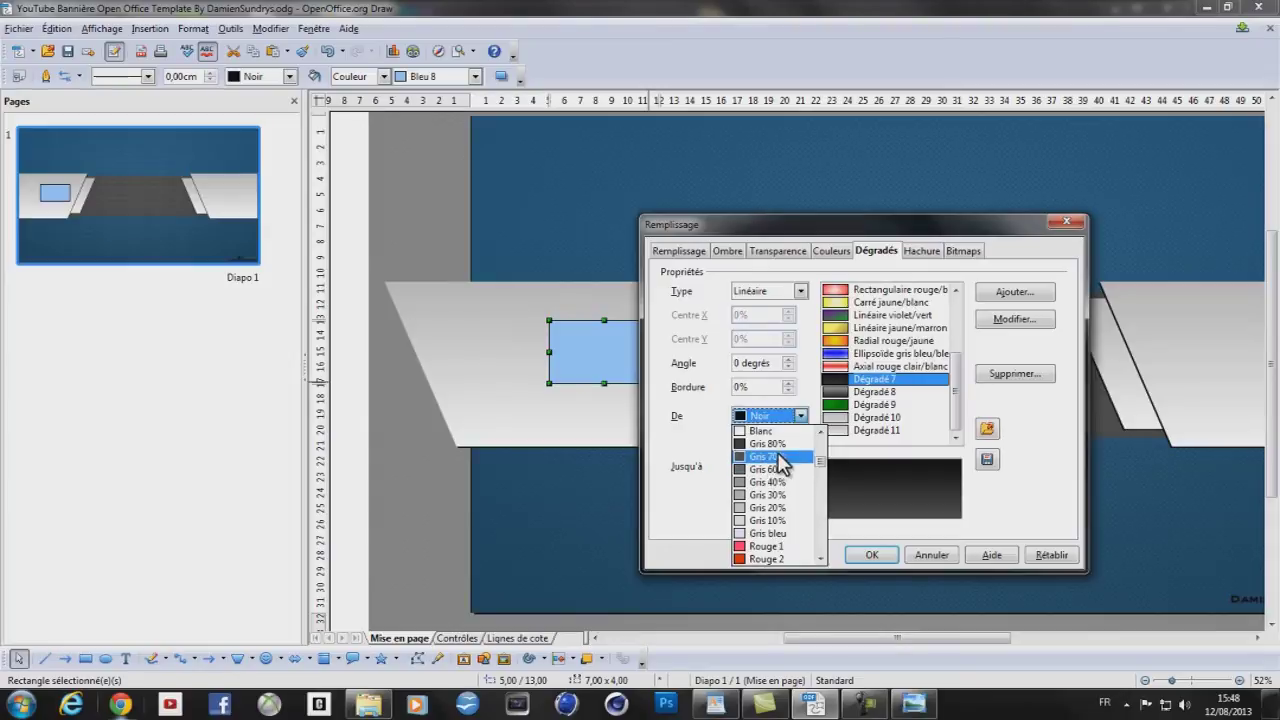
{"action": "left_click", "coordinate": [787, 458]}
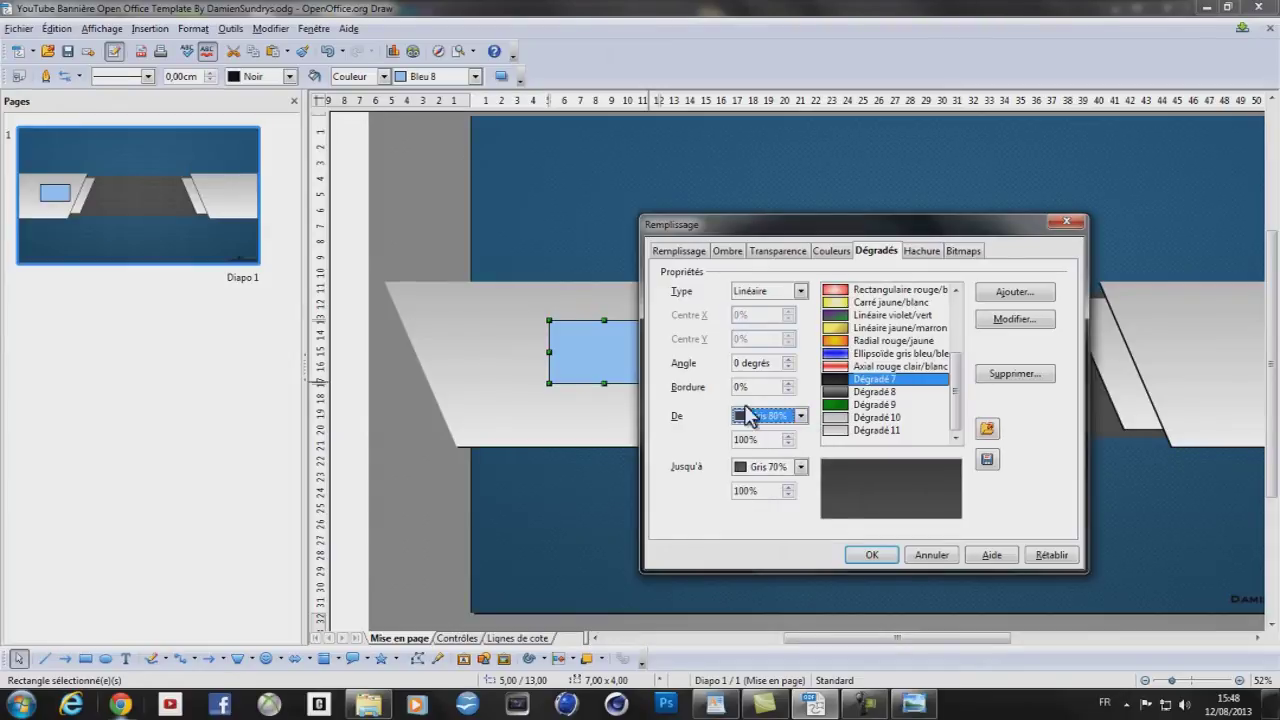
Try the Radial gradient type and switch back to Linéaire
{"action": "left_click", "coordinate": [799, 291]}
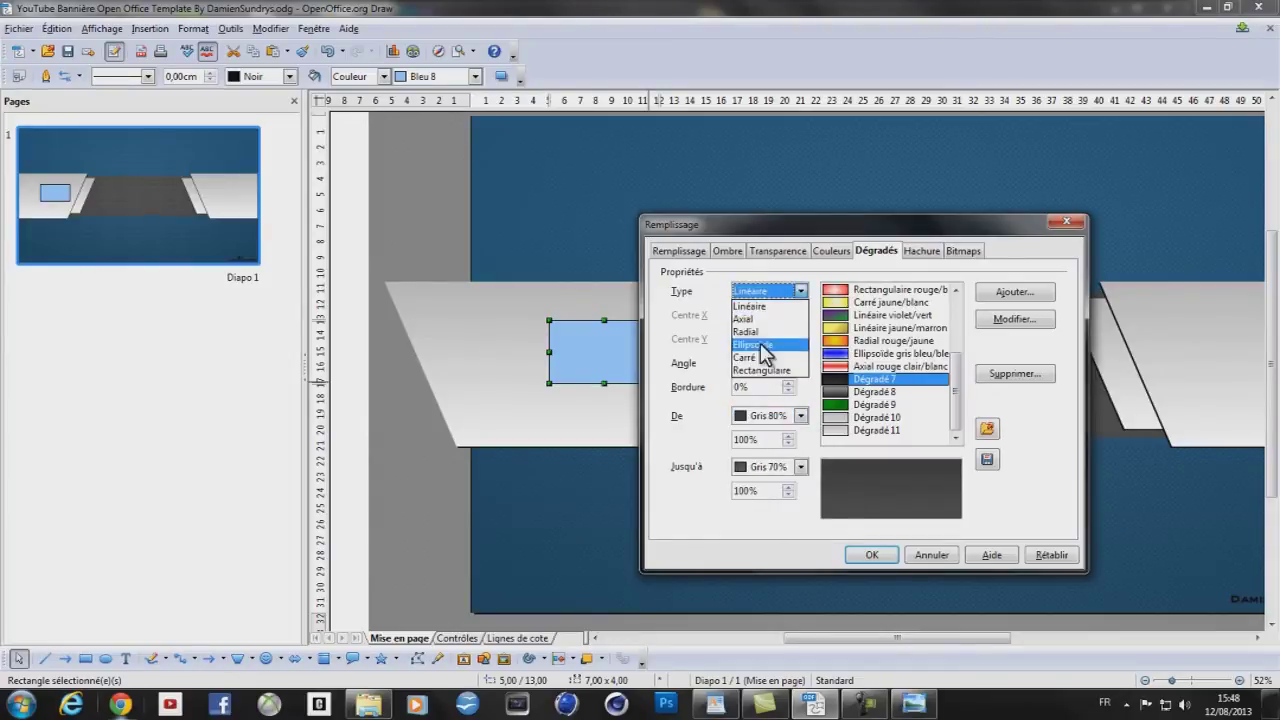
{"action": "left_click", "coordinate": [782, 291]}
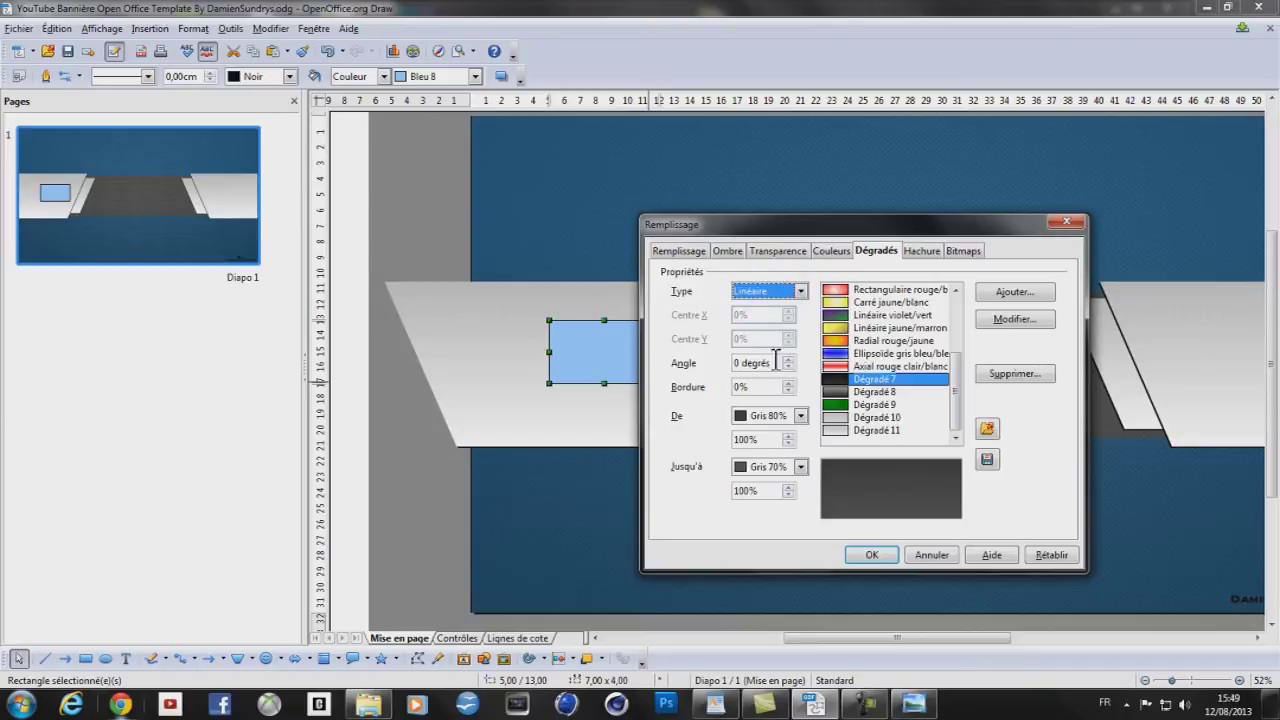
{"action": "left_click", "coordinate": [800, 293]}
{"action": "left_click", "coordinate": [800, 293]}
{"action": "left_click", "coordinate": [800, 293]}
{"action": "left_click", "coordinate": [746, 331]}
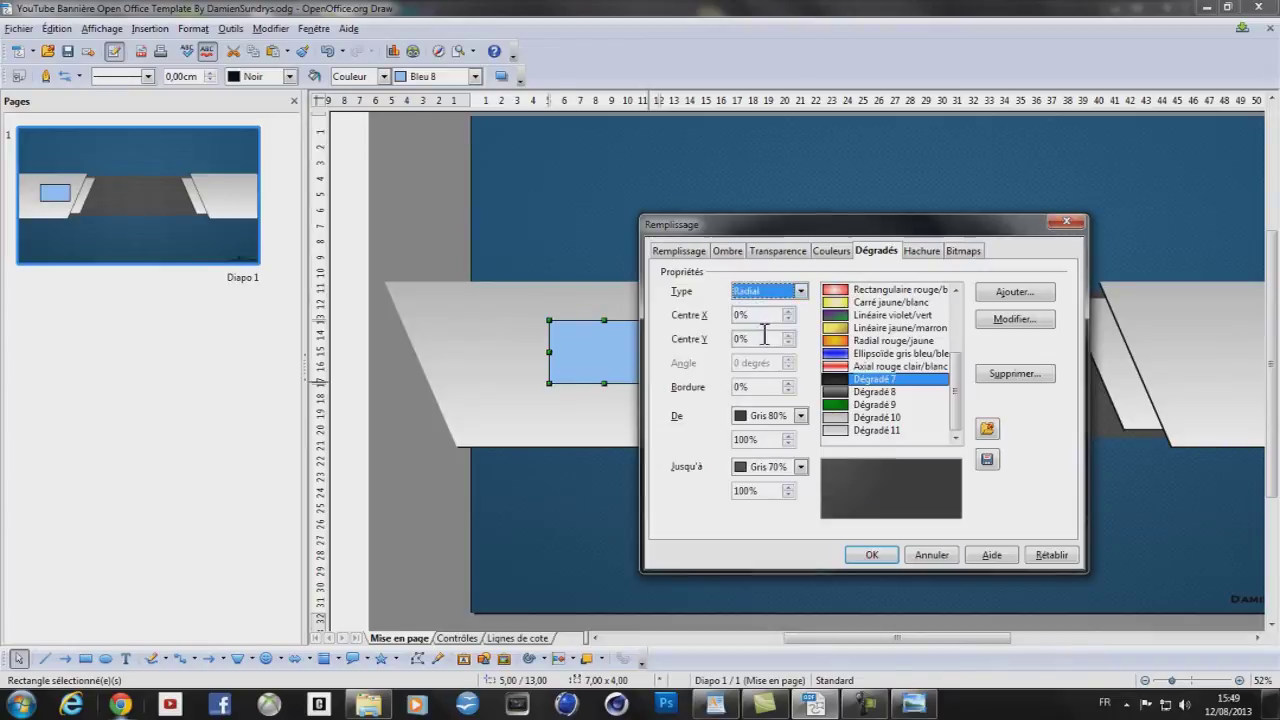
{"action": "left_click", "coordinate": [773, 294]}
{"action": "left_click", "coordinate": [765, 304]}
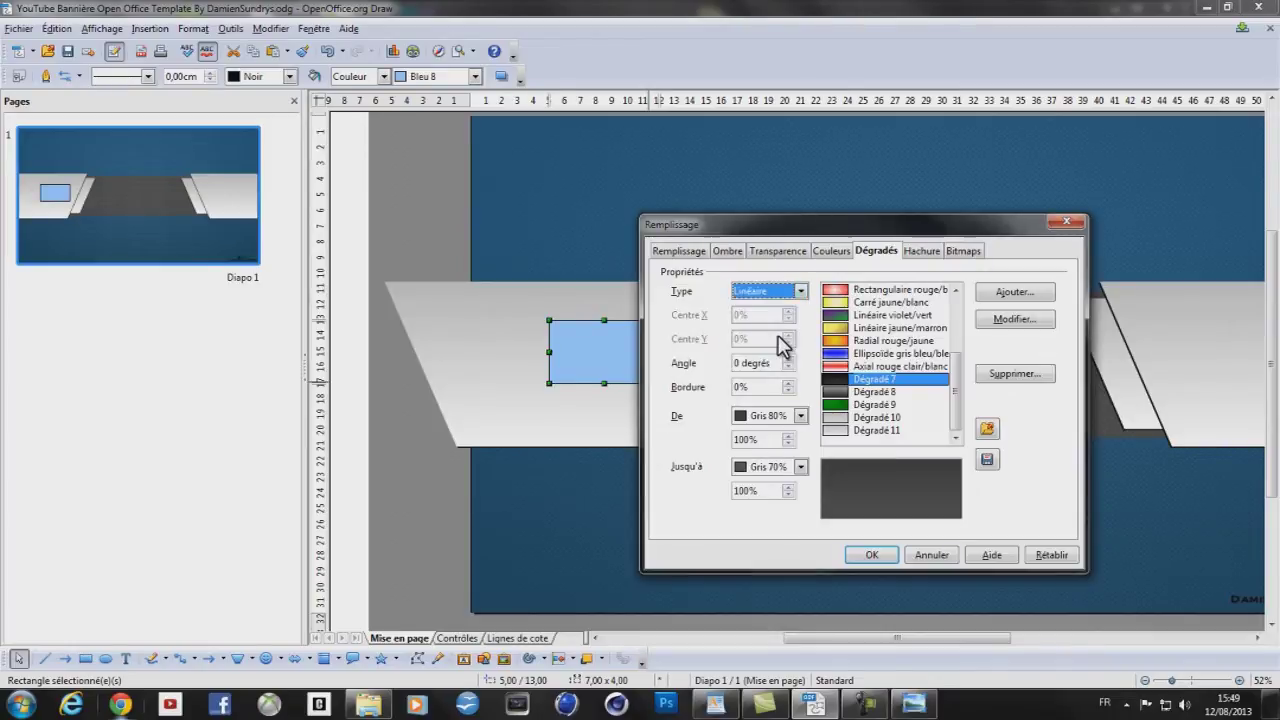
Add the modified gradient as a new one under the suggested name and apply it to the rectangle
{"action": "left_click", "coordinate": [870, 556]}
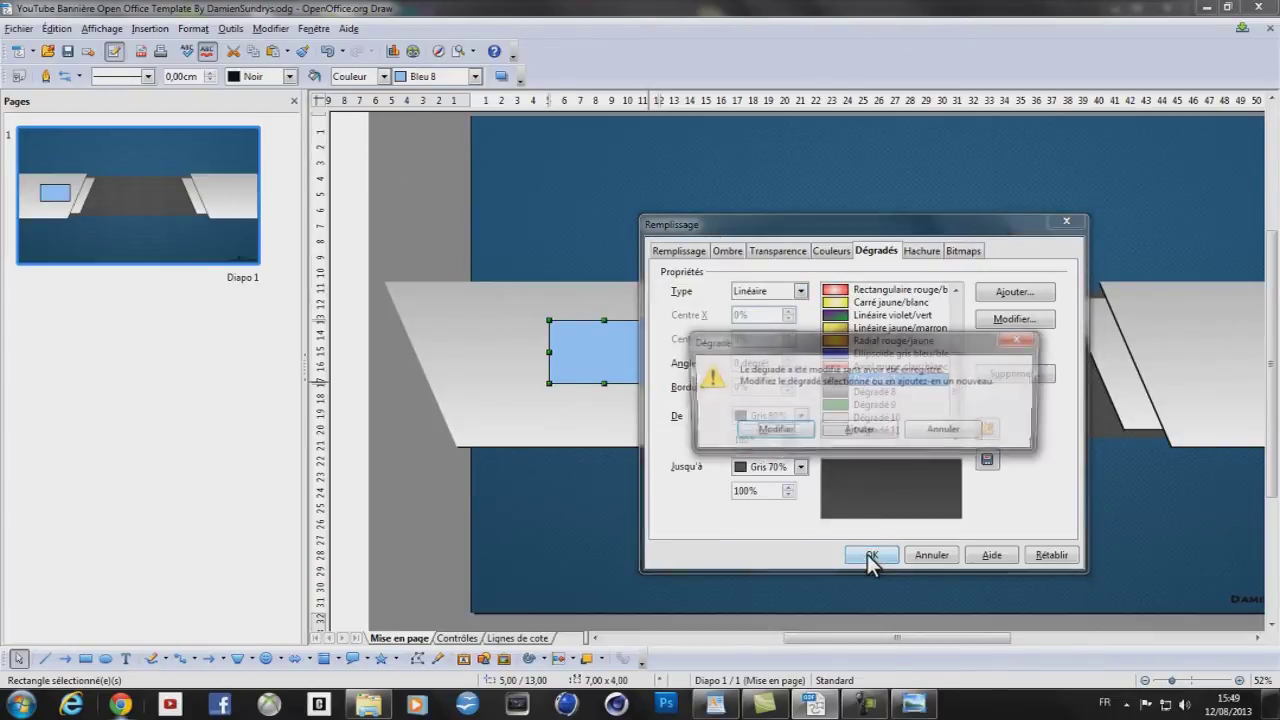
{"action": "left_click", "coordinate": [859, 432]}
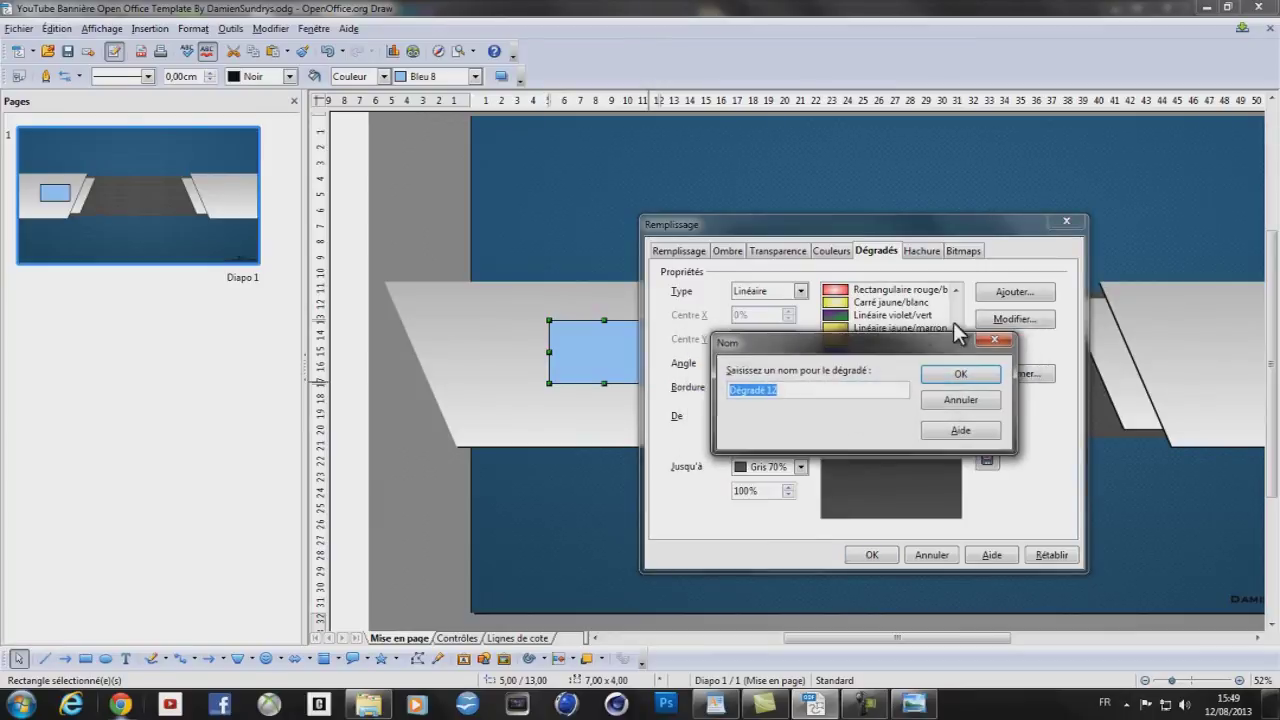
{"action": "left_click", "coordinate": [965, 375]}
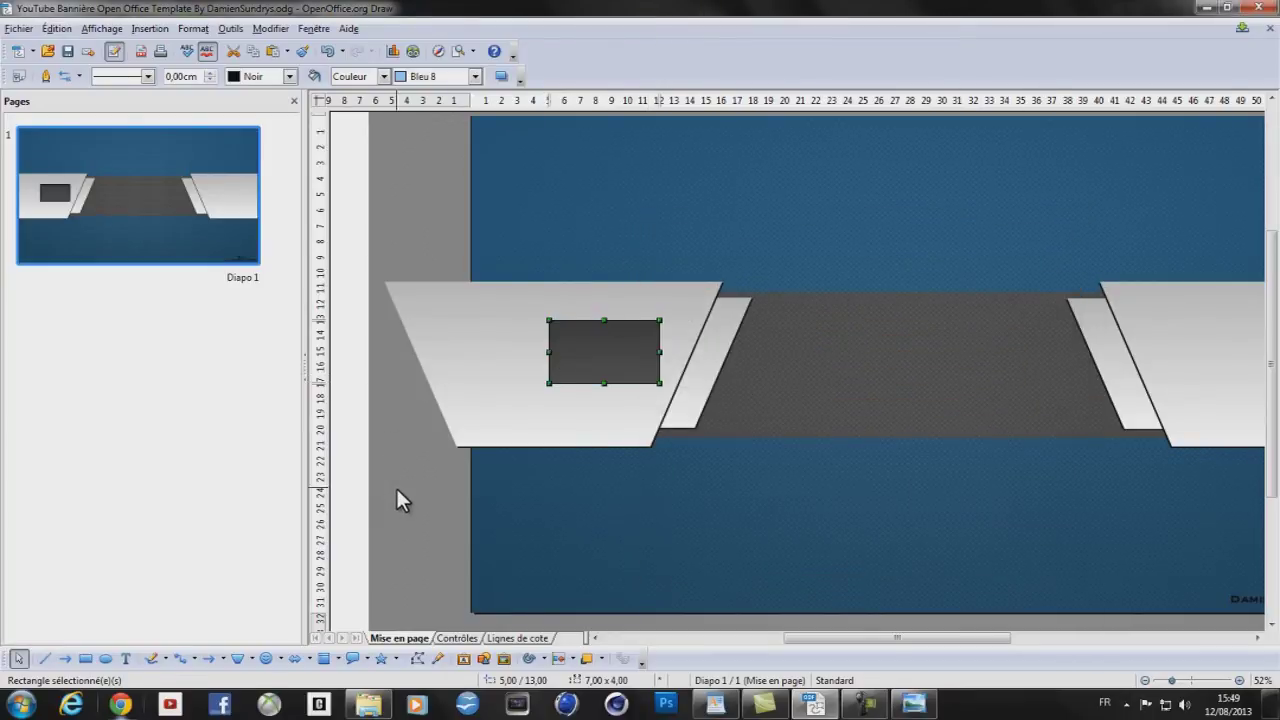
Set the dark rectangle's outline style to Invisible
{"action": "left_click", "coordinate": [614, 348]}
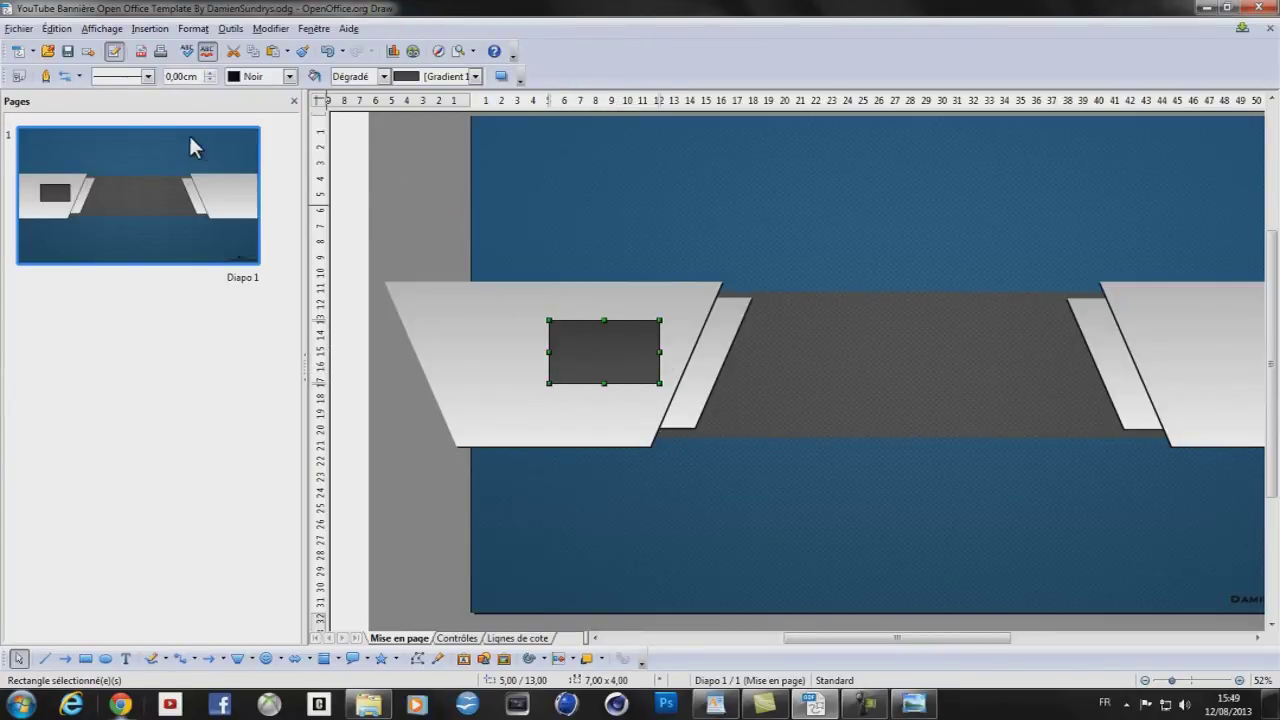
{"action": "left_click", "coordinate": [149, 75]}
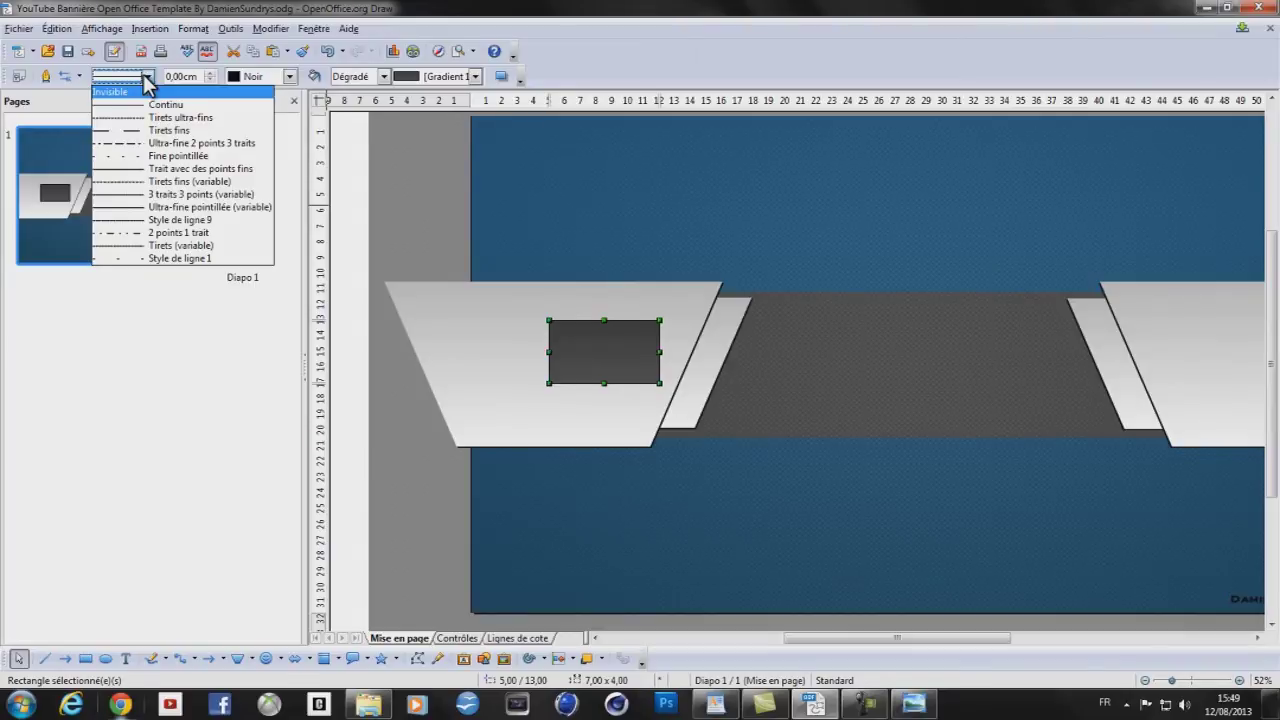
{"action": "left_click", "coordinate": [143, 74]}
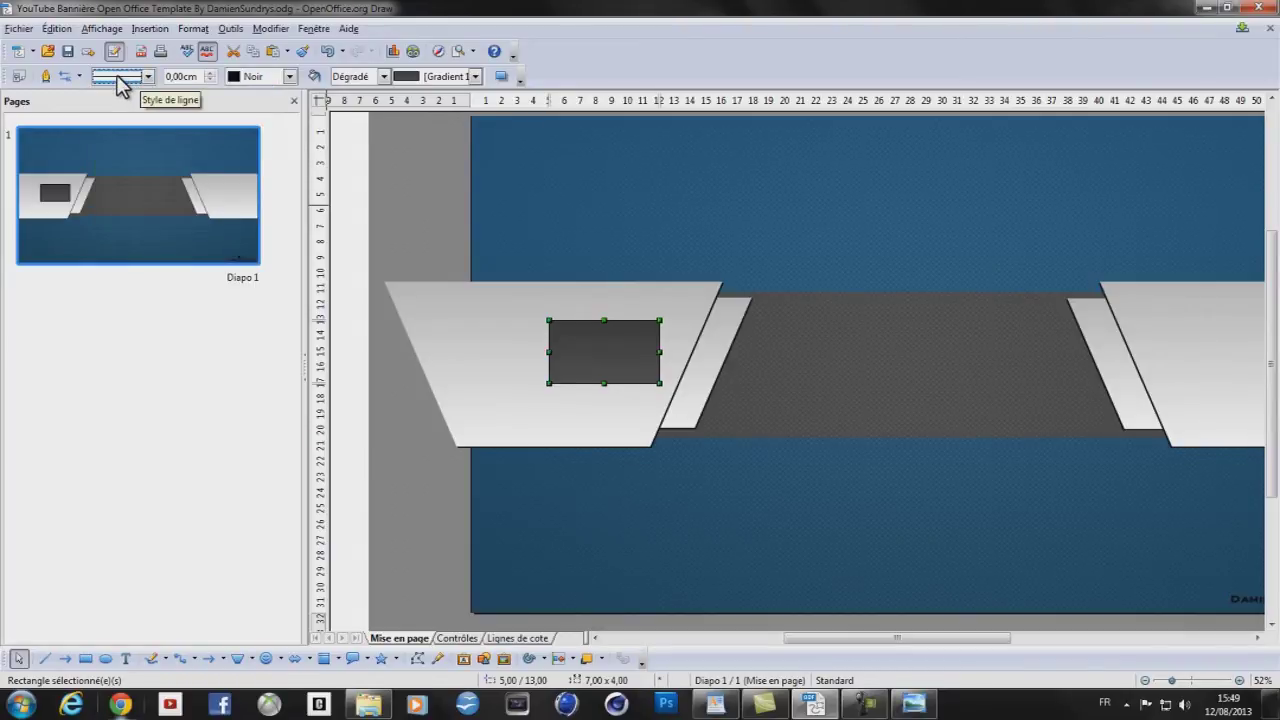
{"action": "left_click", "coordinate": [118, 85]}
{"action": "left_click", "coordinate": [120, 97]}
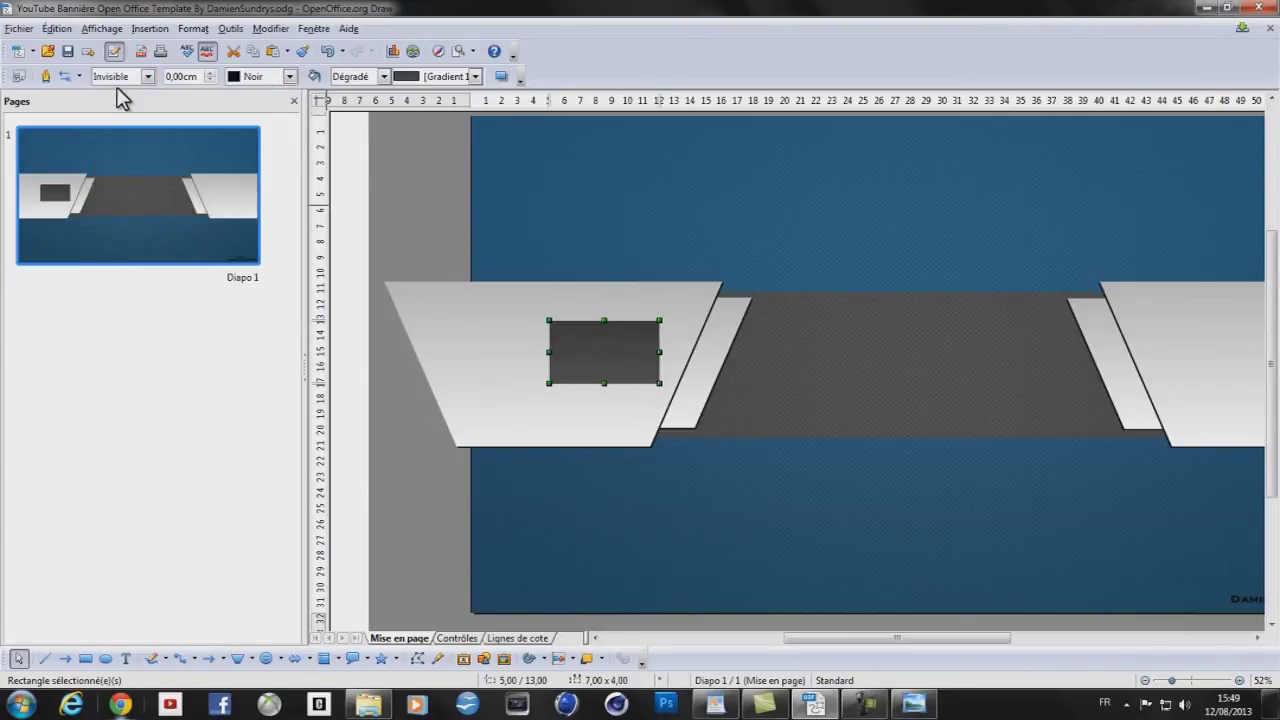
Try the Fine pointillée outline on the dark rectangle, and switch its outline style to Tirets ultra-fins
{"action": "left_click", "coordinate": [120, 77]}
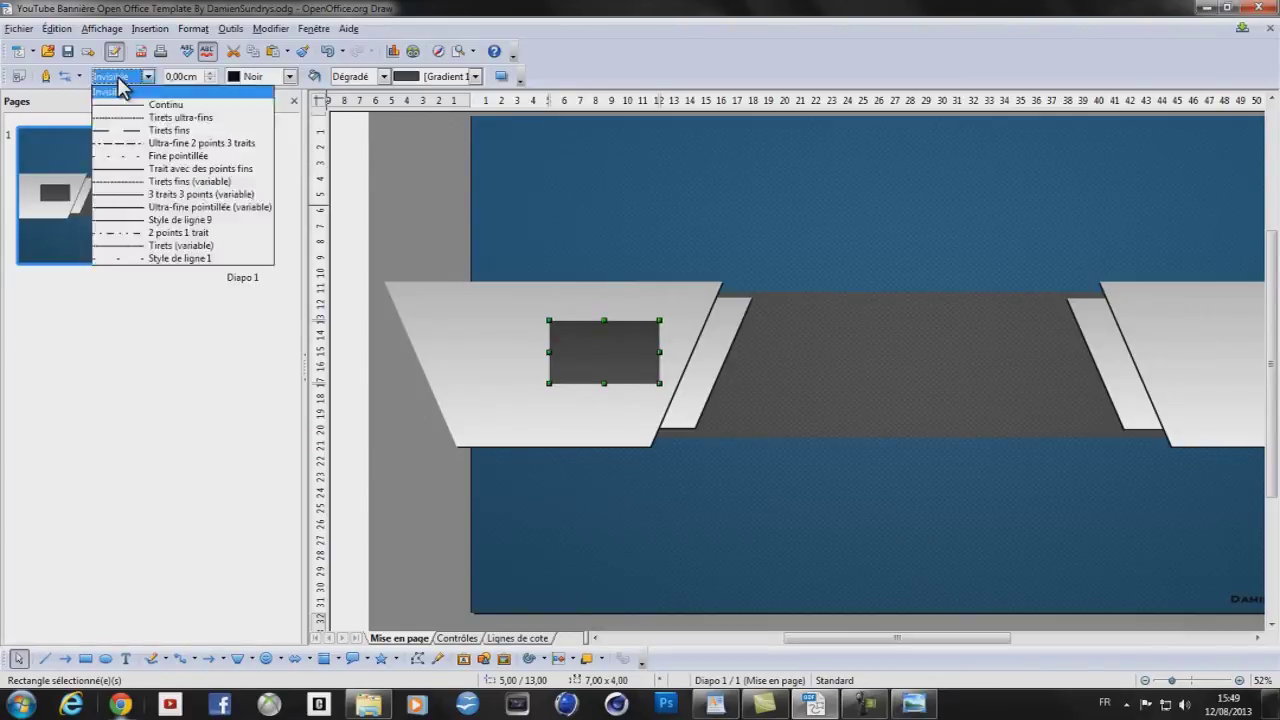
{"action": "left_click", "coordinate": [178, 155]}
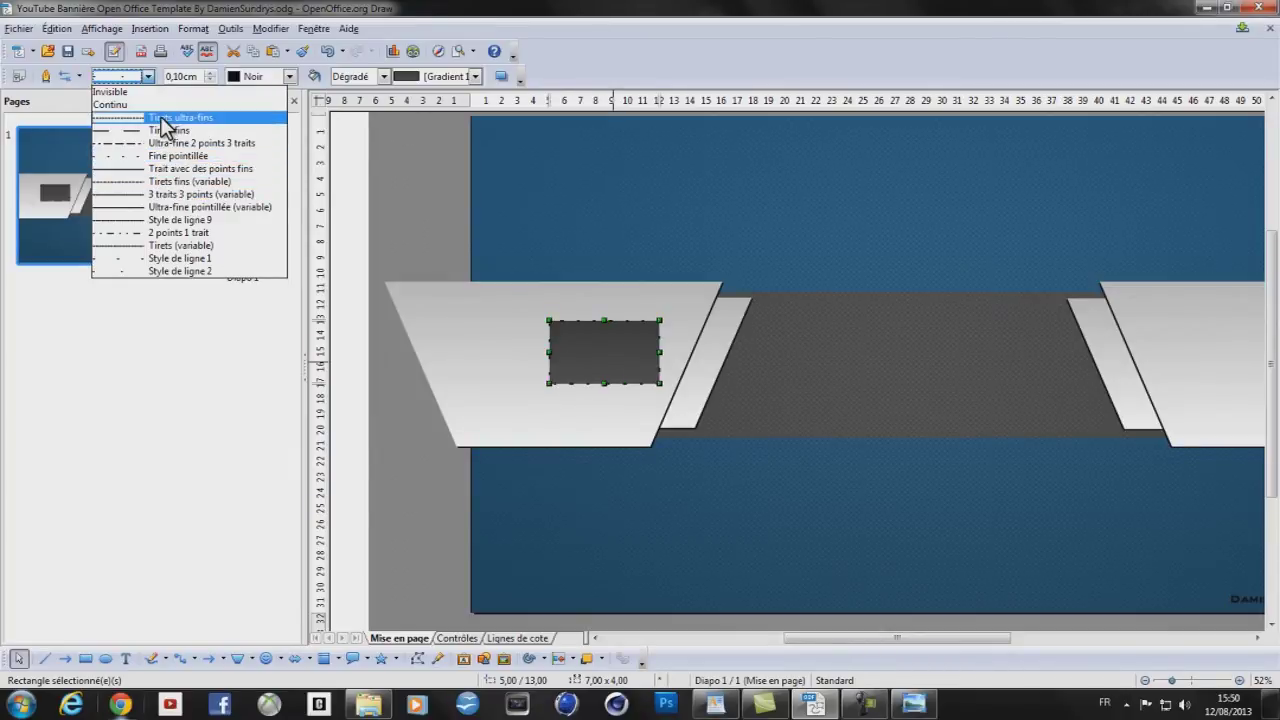
{"action": "left_click", "coordinate": [162, 119]}
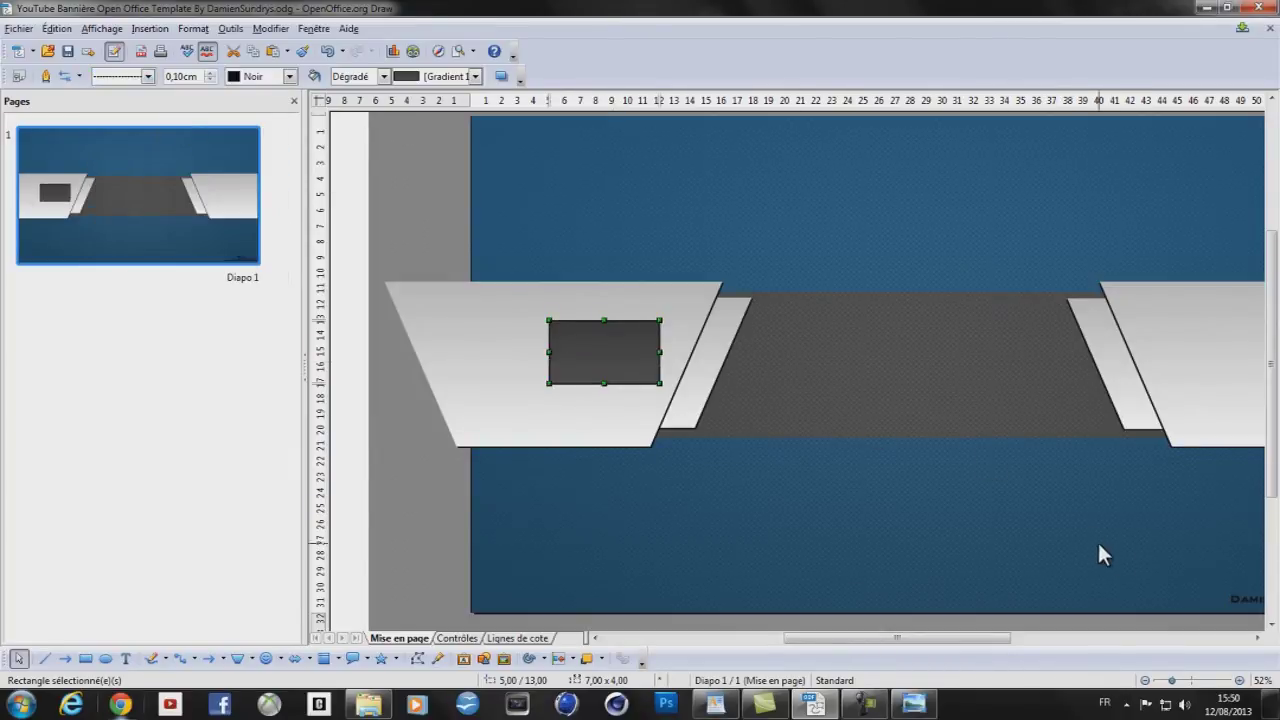
Set the outline width of the dark rectangle on the left trapezoid to 0,20 cm
{"action": "mouse_move", "coordinate": [862, 639]}
{"action": "left_mouse_down"}
{"action": "mouse_move", "coordinate": [961, 639]}
{"action": "mouse_move", "coordinate": [925, 633]}
{"action": "left_mouse_up"}
{"action": "left_click", "coordinate": [569, 338]}
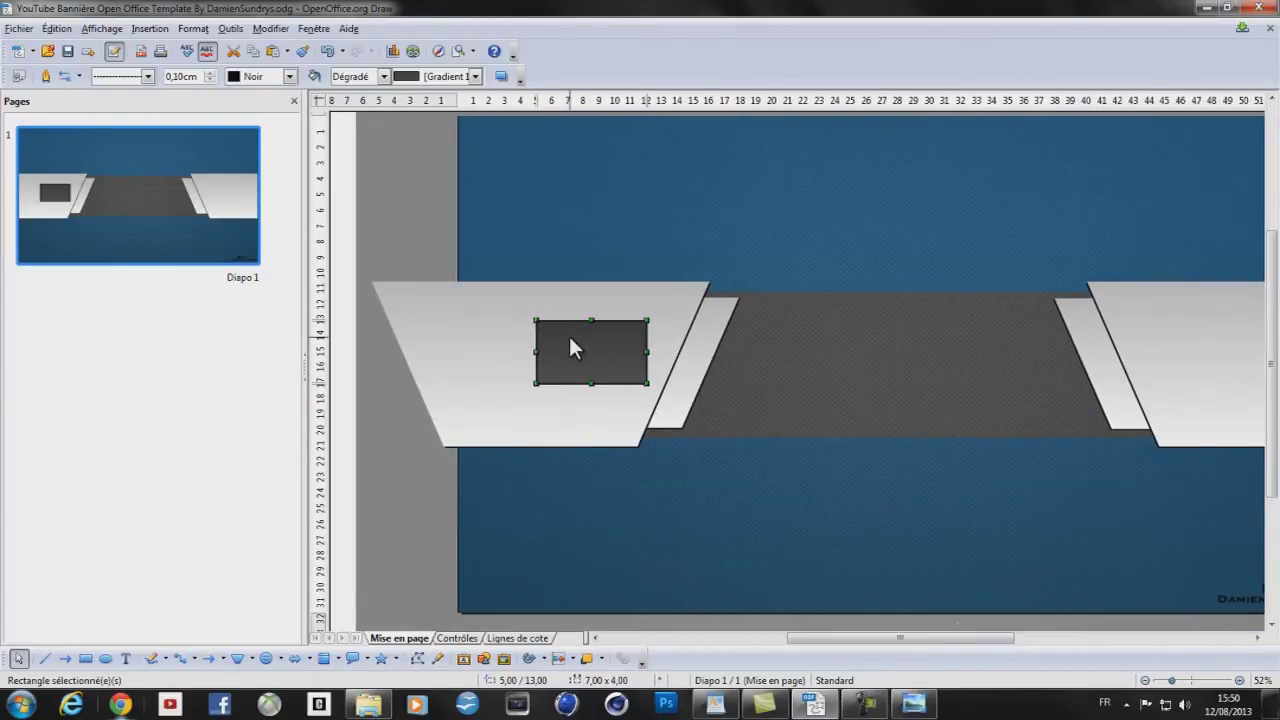
{"action": "right_click", "coordinate": [570, 346]}
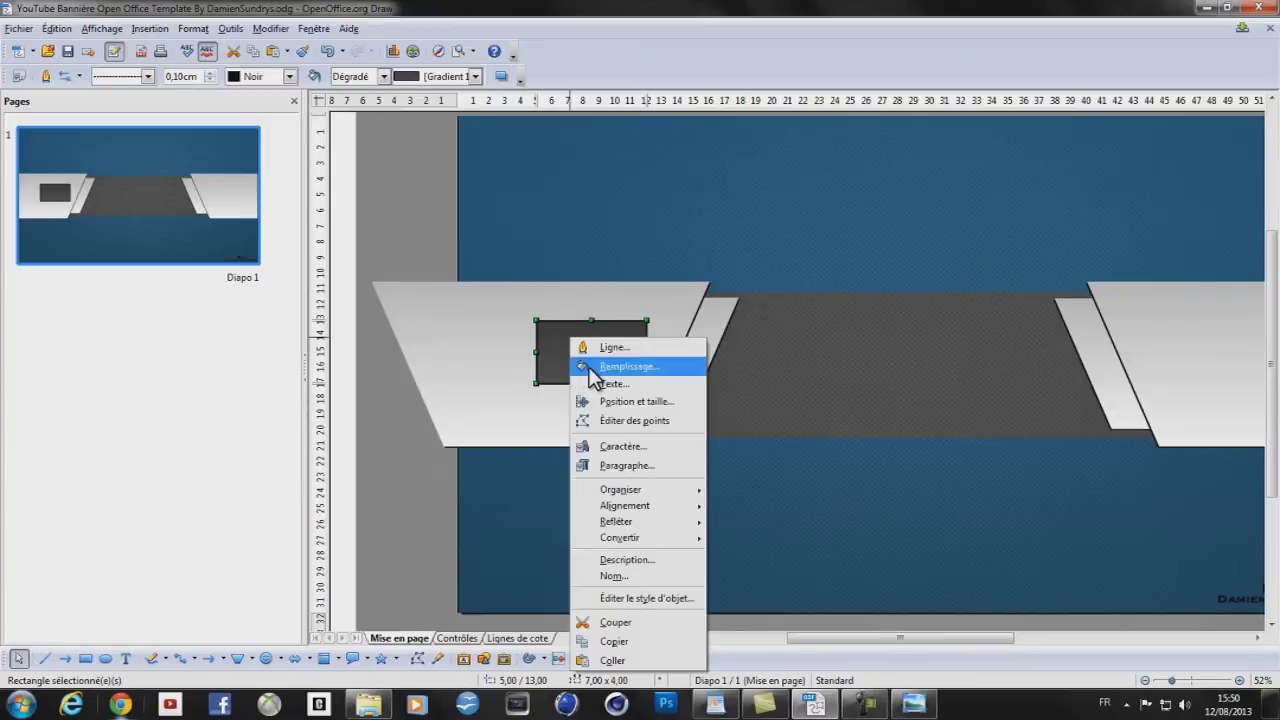
{"action": "left_click", "coordinate": [543, 334]}
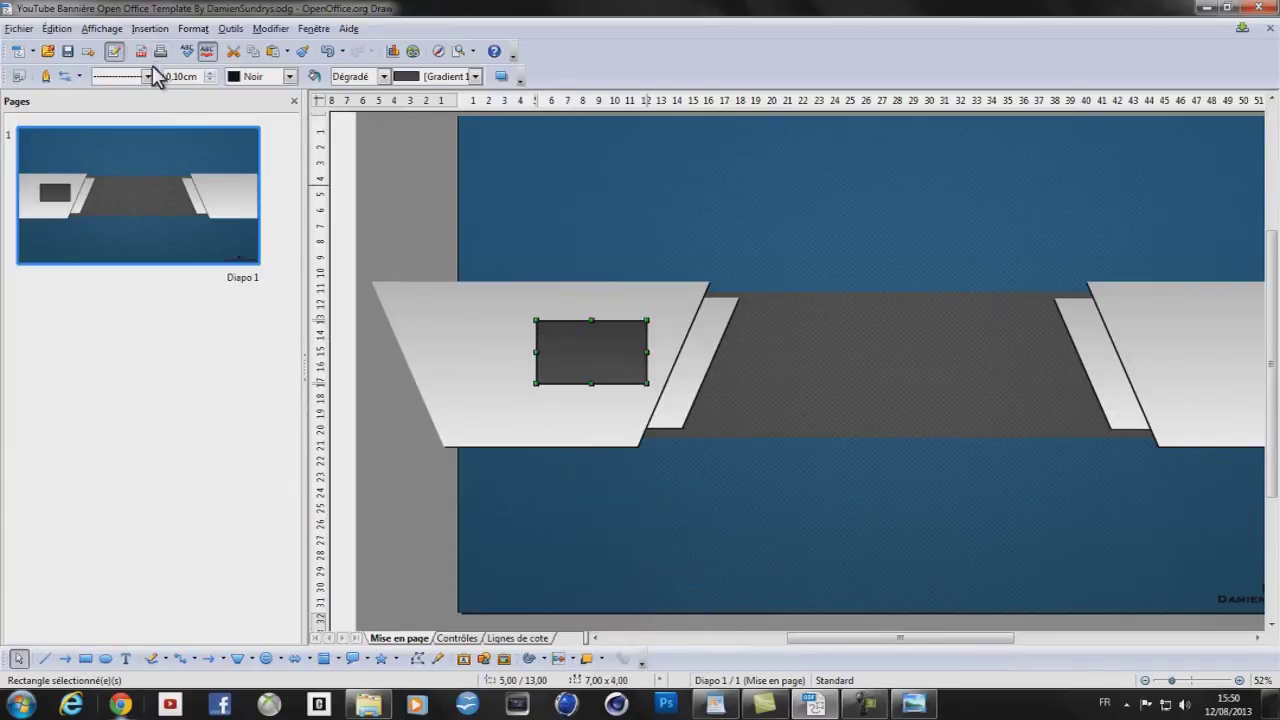
{"action": "left_click", "coordinate": [206, 73]}
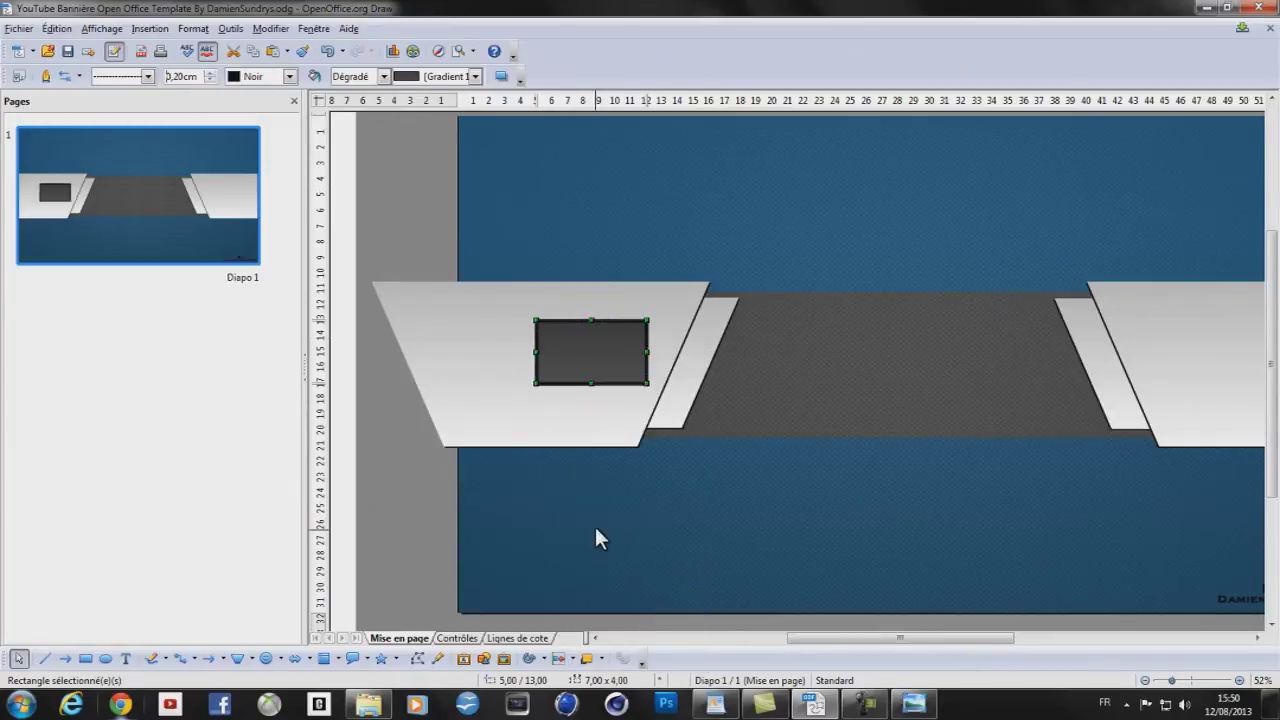
Copy the dark rectangle and place the duplicate on the right trapezoid at about 43,50 / 13,00 cm
{"action": "left_click_drag", "start_coordinate": [797, 640], "coordinate": [865, 640]}
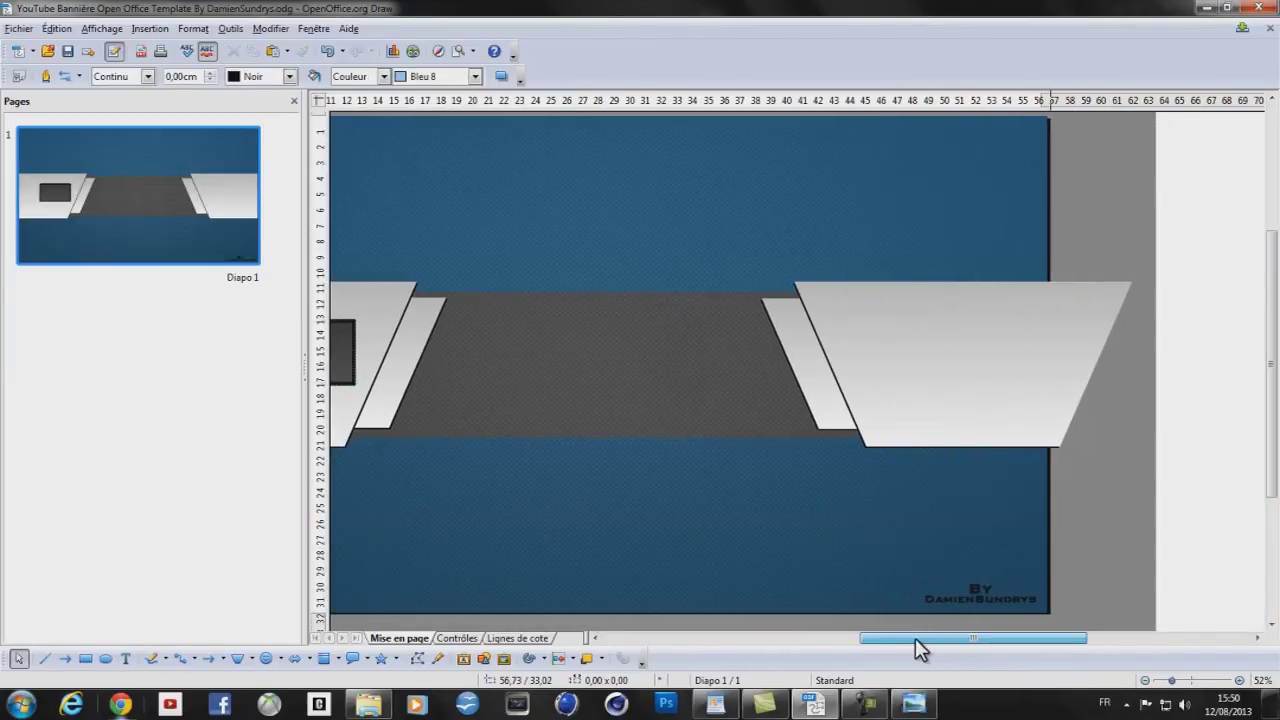
{"action": "scroll", "coordinate": [915, 638], "scroll_direction": "left", "scroll_amount": 5}
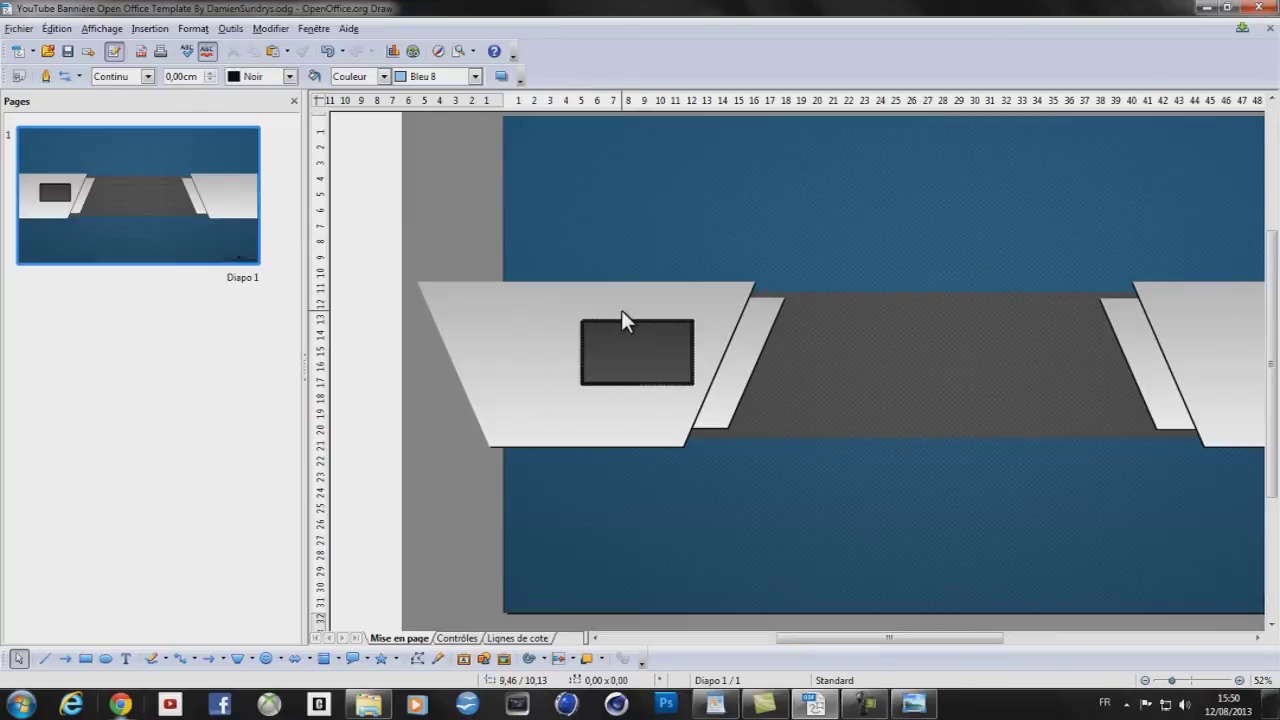
{"action": "left_click", "coordinate": [611, 333]}
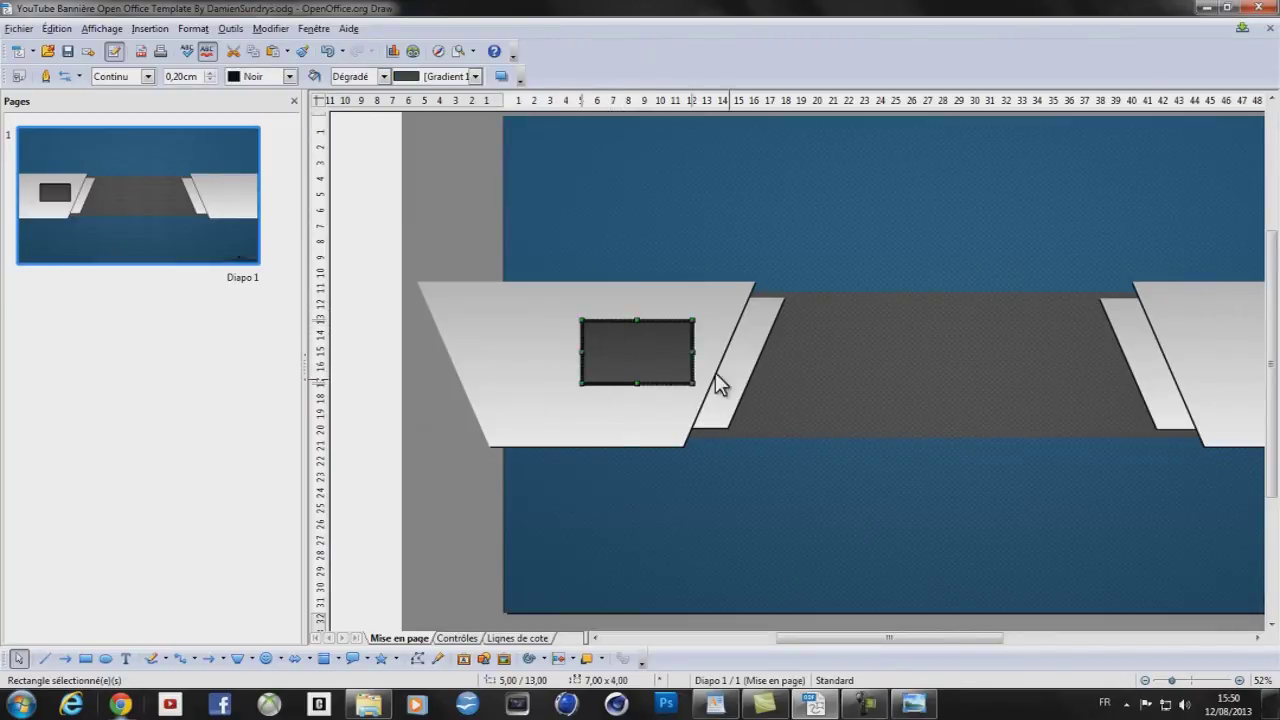
{"action": "mouse_move", "coordinate": [845, 639]}
{"action": "left_mouse_down"}
{"action": "mouse_move", "coordinate": [888, 641]}
{"action": "mouse_move", "coordinate": [873, 641]}
{"action": "left_mouse_up"}
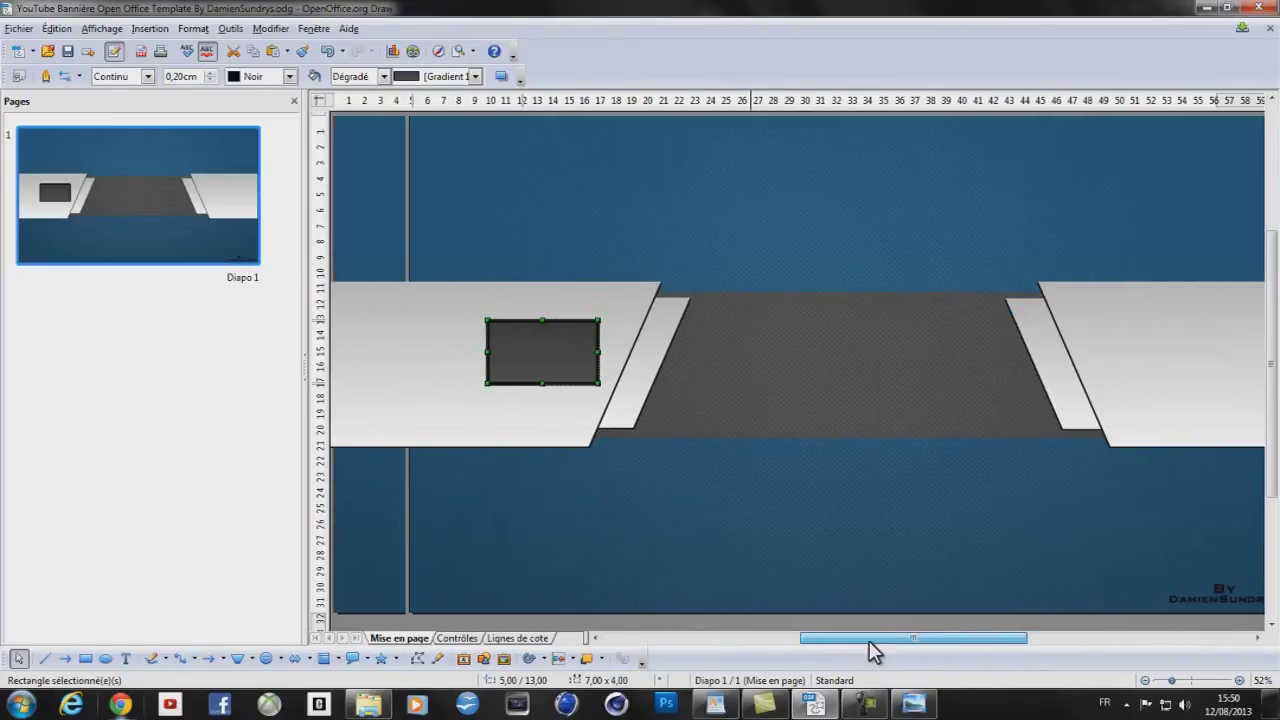
{"action": "right_click", "coordinate": [538, 362]}
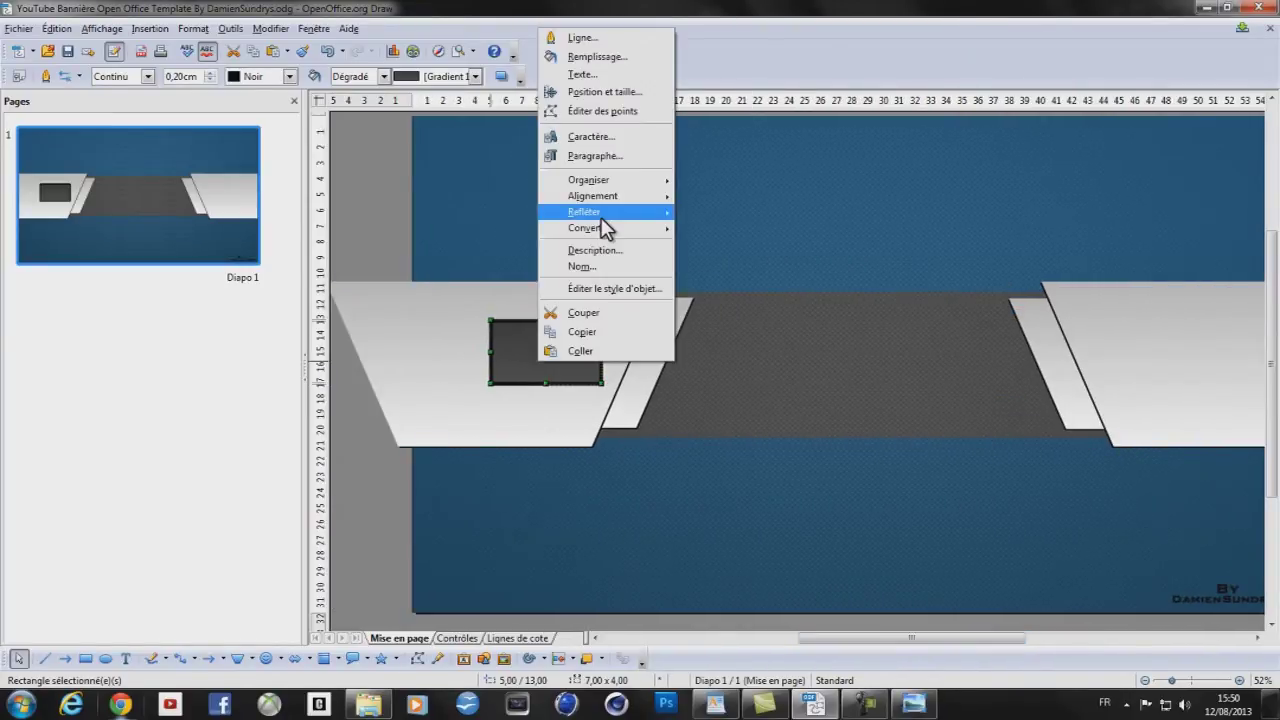
{"action": "left_click", "coordinate": [585, 331]}
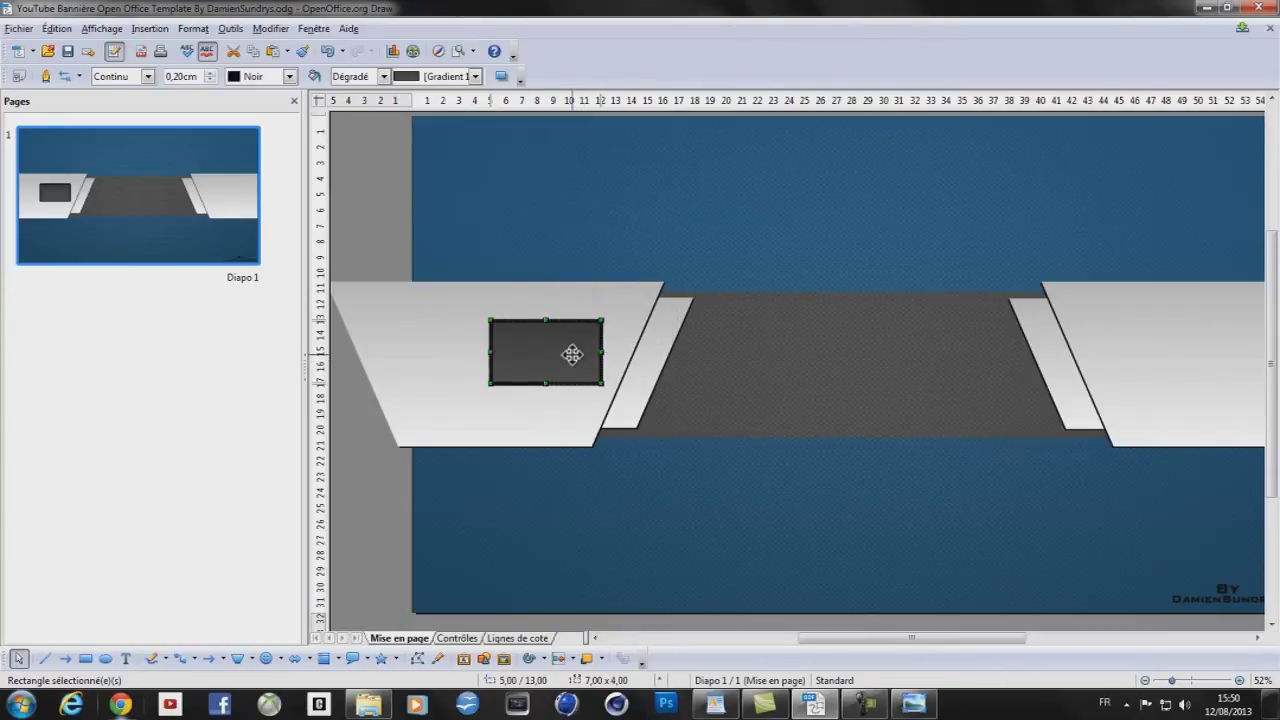
{"action": "left_click_drag", "start_coordinate": [572, 354], "coordinate": [1181, 361]}
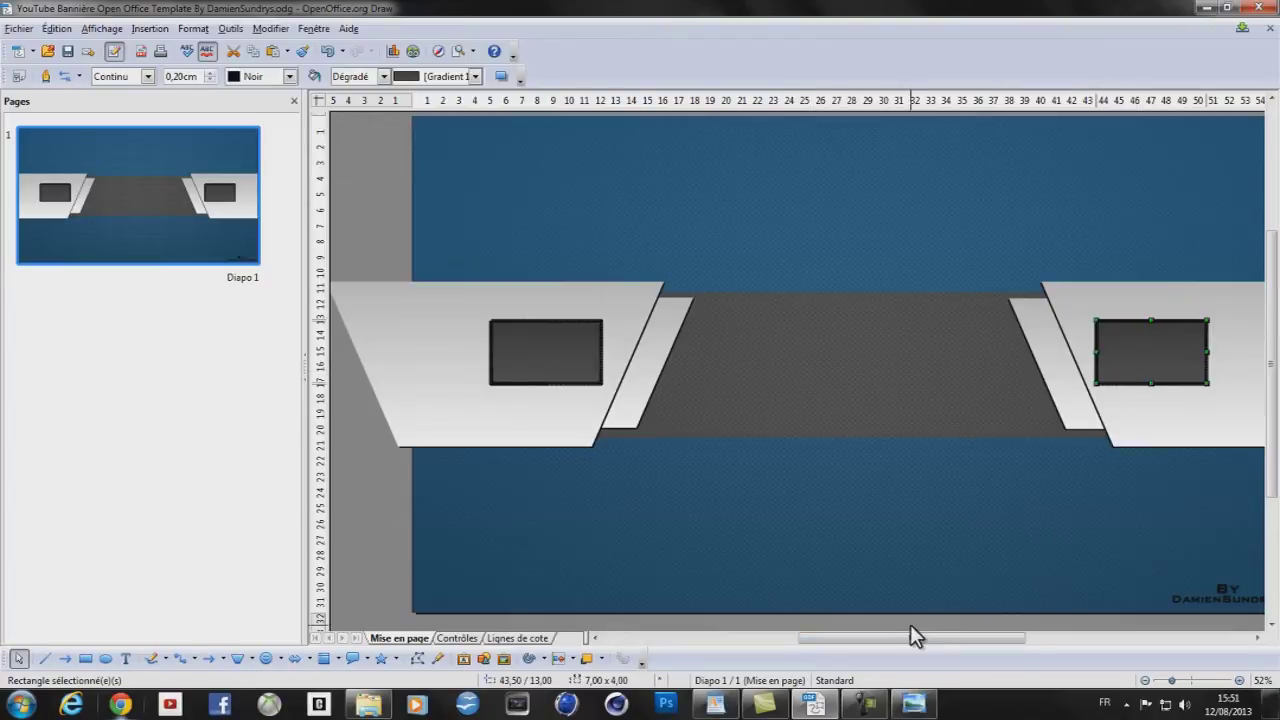
Shift the right dark rectangle slightly outward to 44,00 / 13,00 cm and deselect it
{"action": "left_click_drag", "start_coordinate": [949, 646], "coordinate": [1004, 640]}
{"action": "left_click", "coordinate": [1114, 534]}
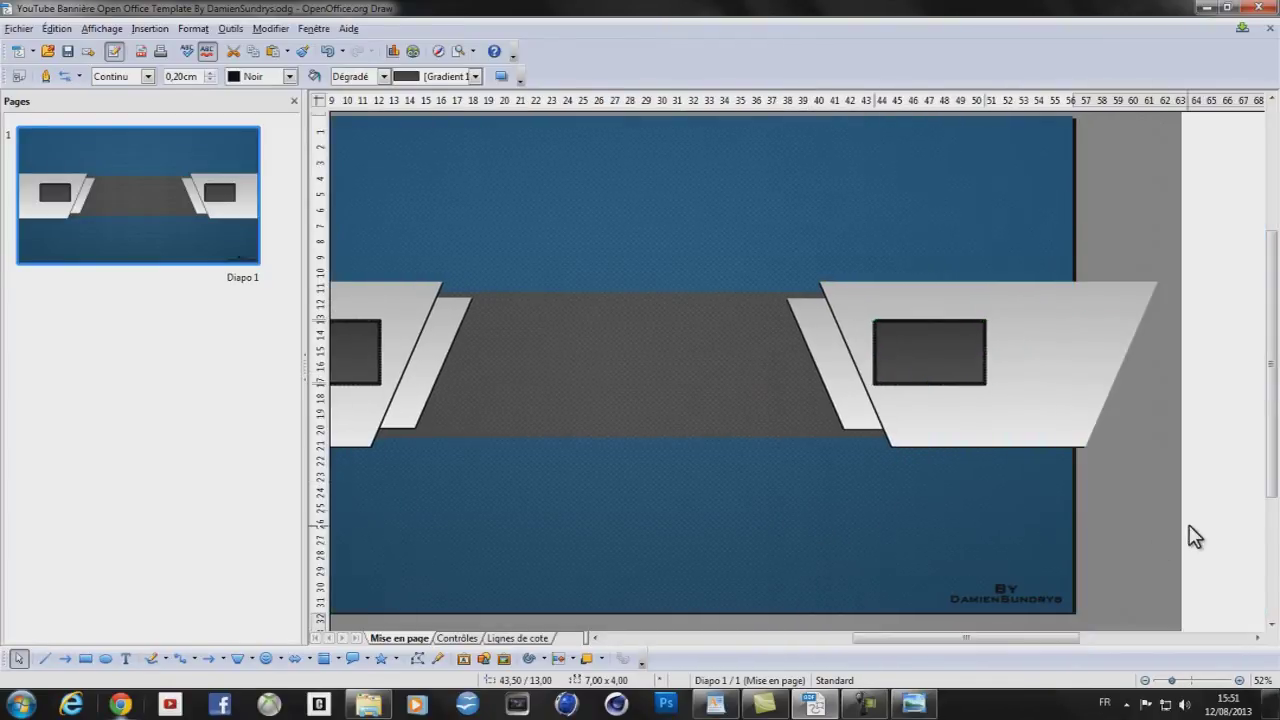
{"action": "left_click_drag", "start_coordinate": [883, 638], "coordinate": [854, 638]}
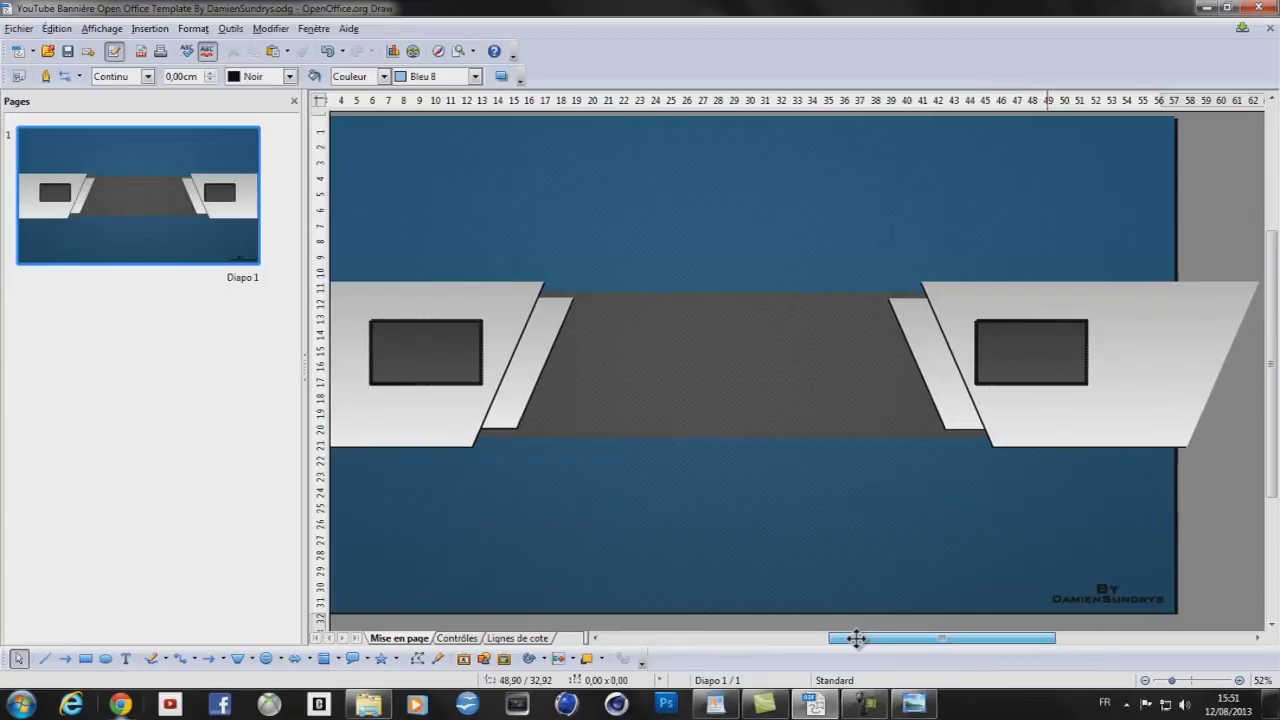
{"action": "left_click_drag", "start_coordinate": [1023, 363], "coordinate": [1036, 362]}
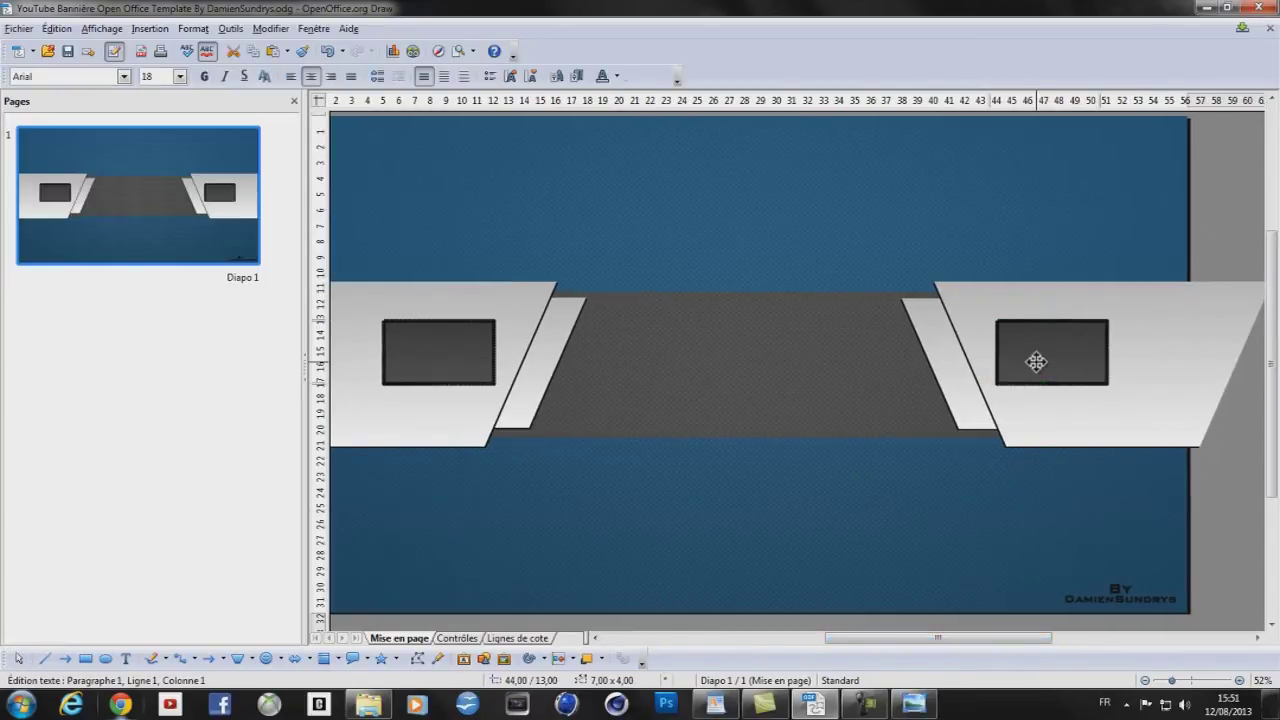
{"action": "double_click", "coordinate": [1036, 362]}
{"action": "left_click_drag", "start_coordinate": [920, 640], "coordinate": [892, 639]}
{"action": "left_click", "coordinate": [1175, 467]}
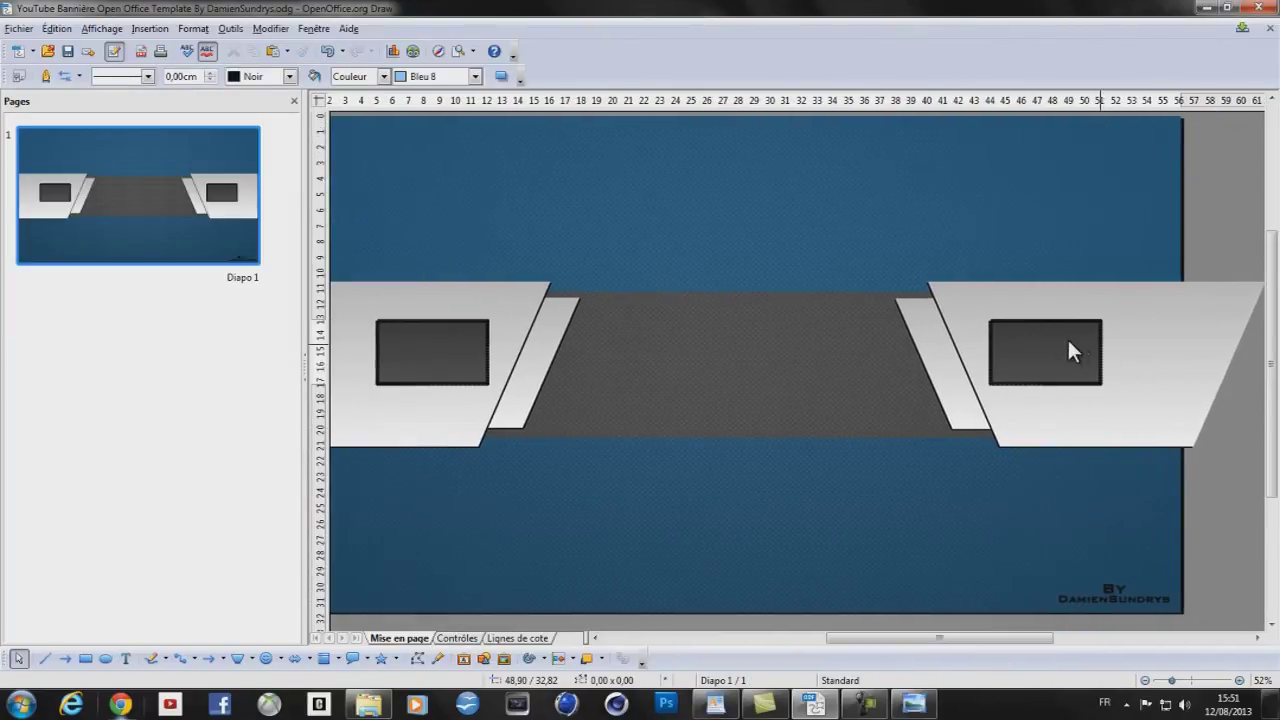
{"action": "left_click", "coordinate": [1066, 340]}
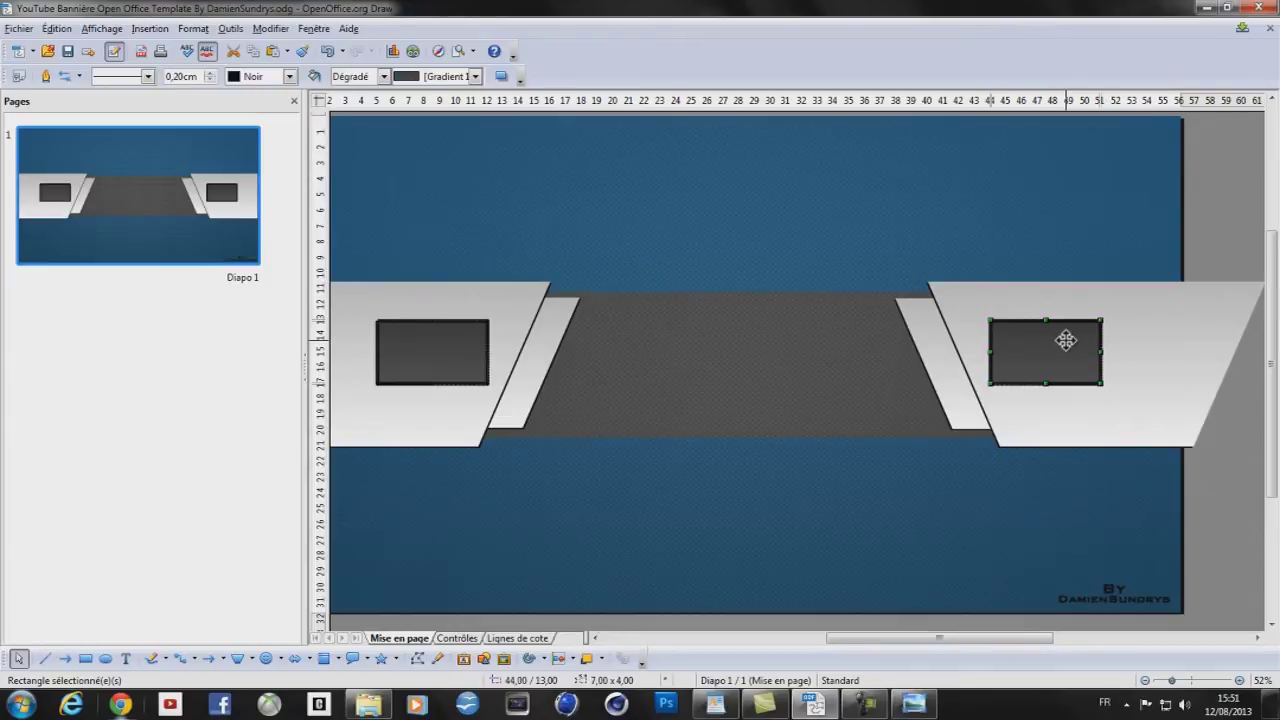
{"action": "right_click", "coordinate": [1066, 340]}
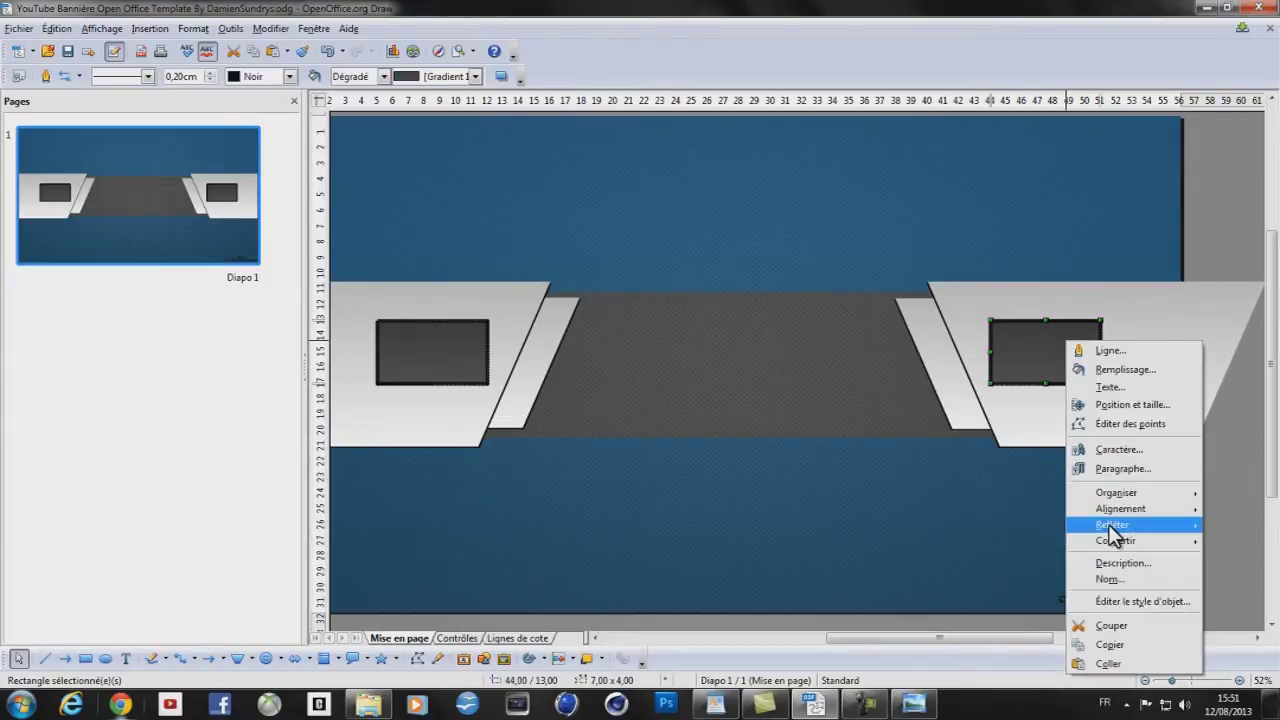
{"action": "mouse_move", "coordinate": [1113, 527]}
{"action": "left_click", "coordinate": [1005, 541]}
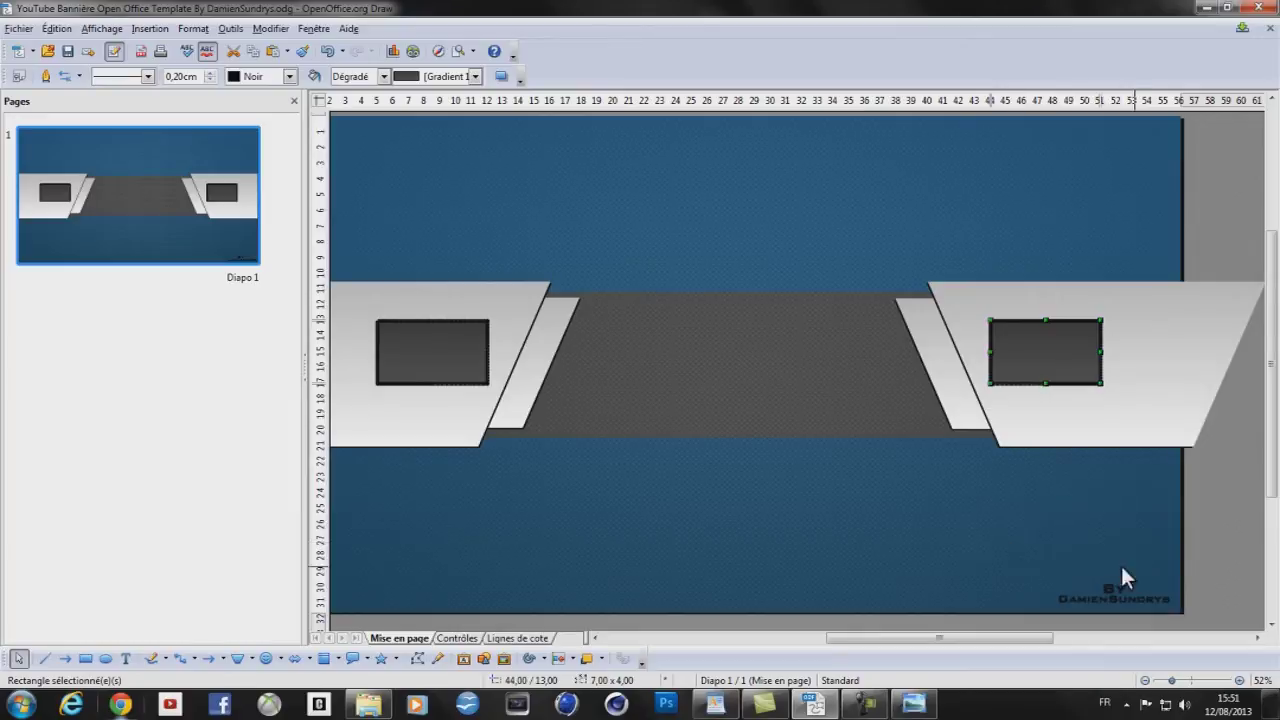
{"action": "left_click_drag", "start_coordinate": [921, 638], "coordinate": [880, 638]}
{"action": "key", "text": "Escape"}
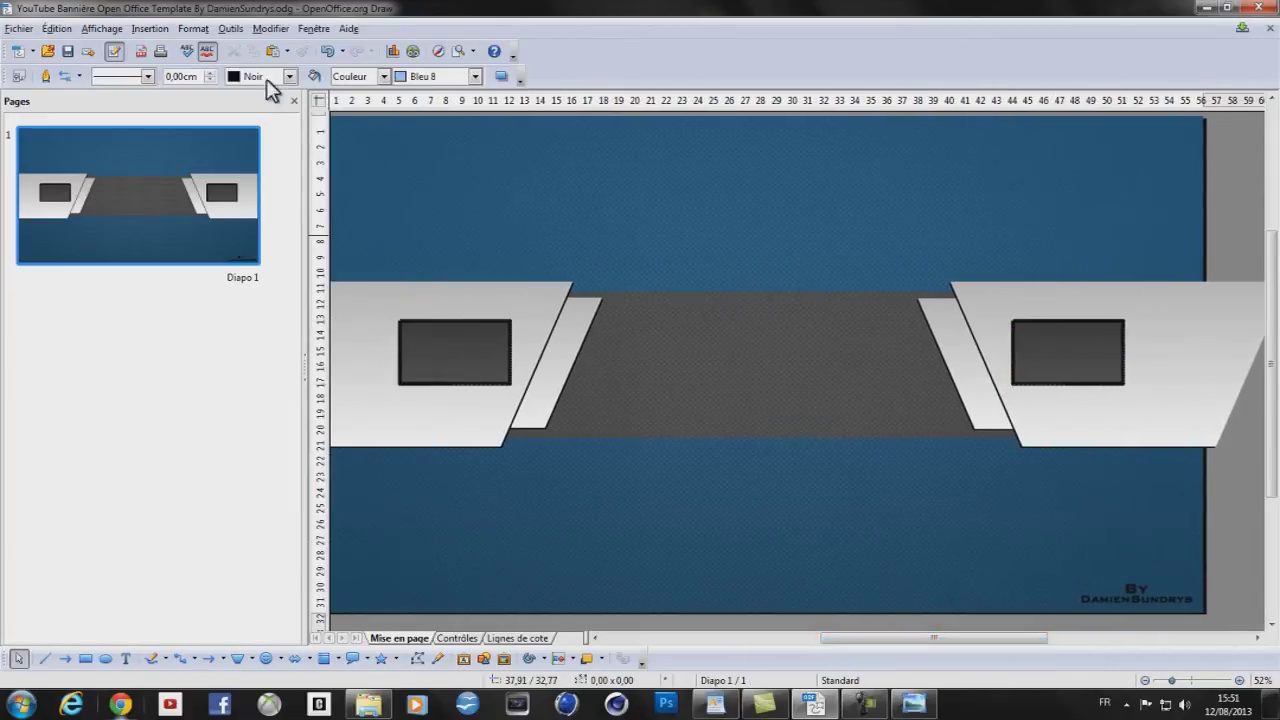
Insert the picture 05461555-photo-call-of-duty-black-ops-2.jpg from the Images library
{"action": "left_click", "coordinate": [483, 659]}
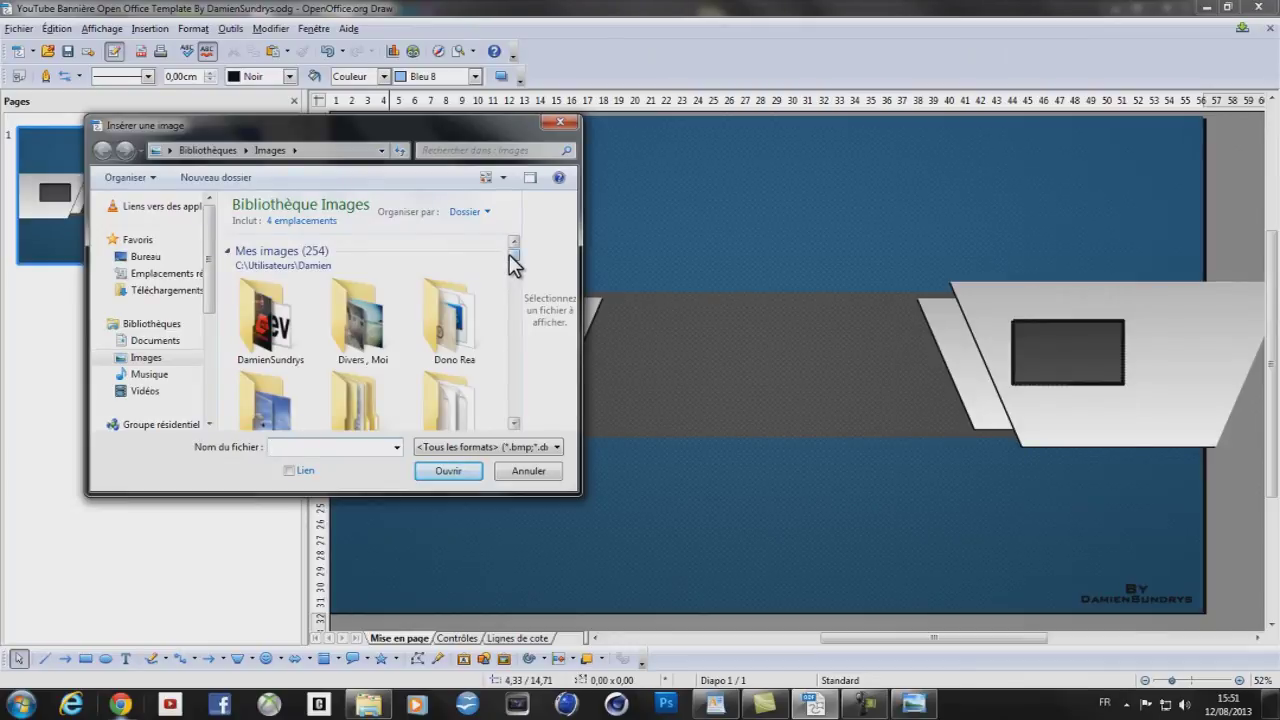
{"action": "mouse_move", "coordinate": [506, 254]}
{"action": "left_mouse_down"}
{"action": "mouse_move", "coordinate": [511, 313]}
{"action": "mouse_move", "coordinate": [516, 277]}
{"action": "left_mouse_up"}
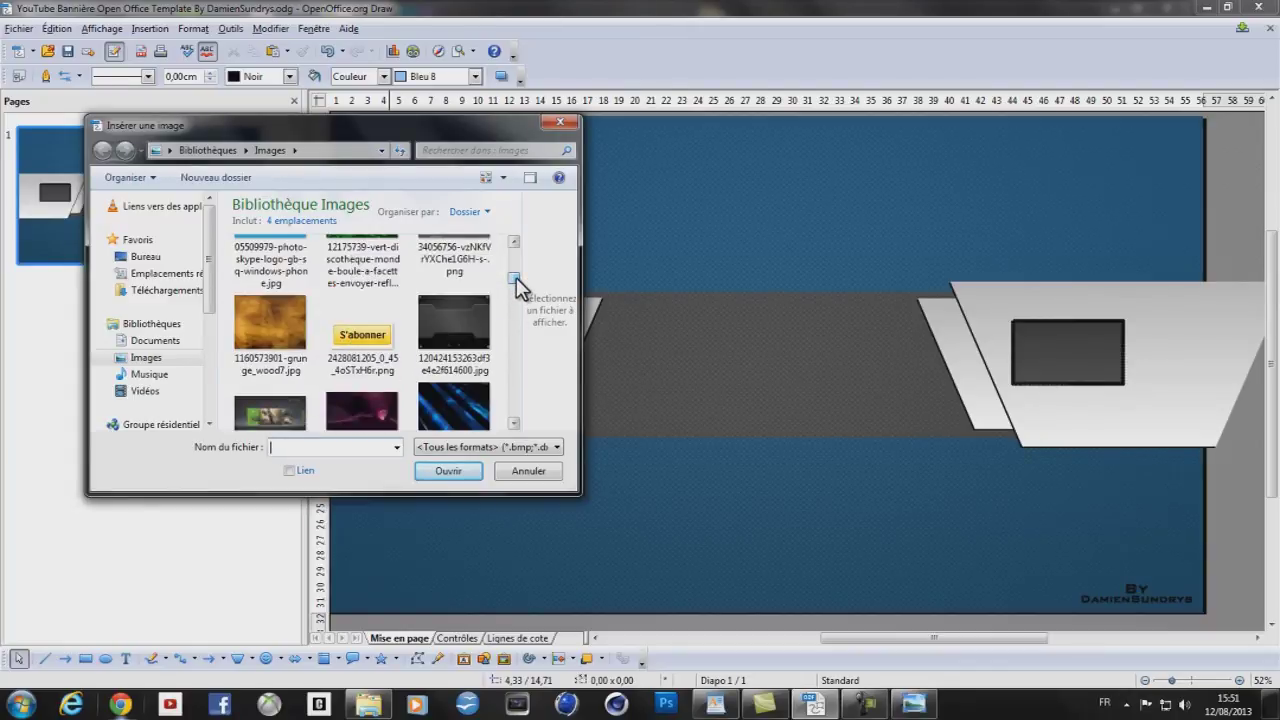
{"action": "scroll", "coordinate": [512, 276], "scroll_direction": "up", "scroll_amount": 2}
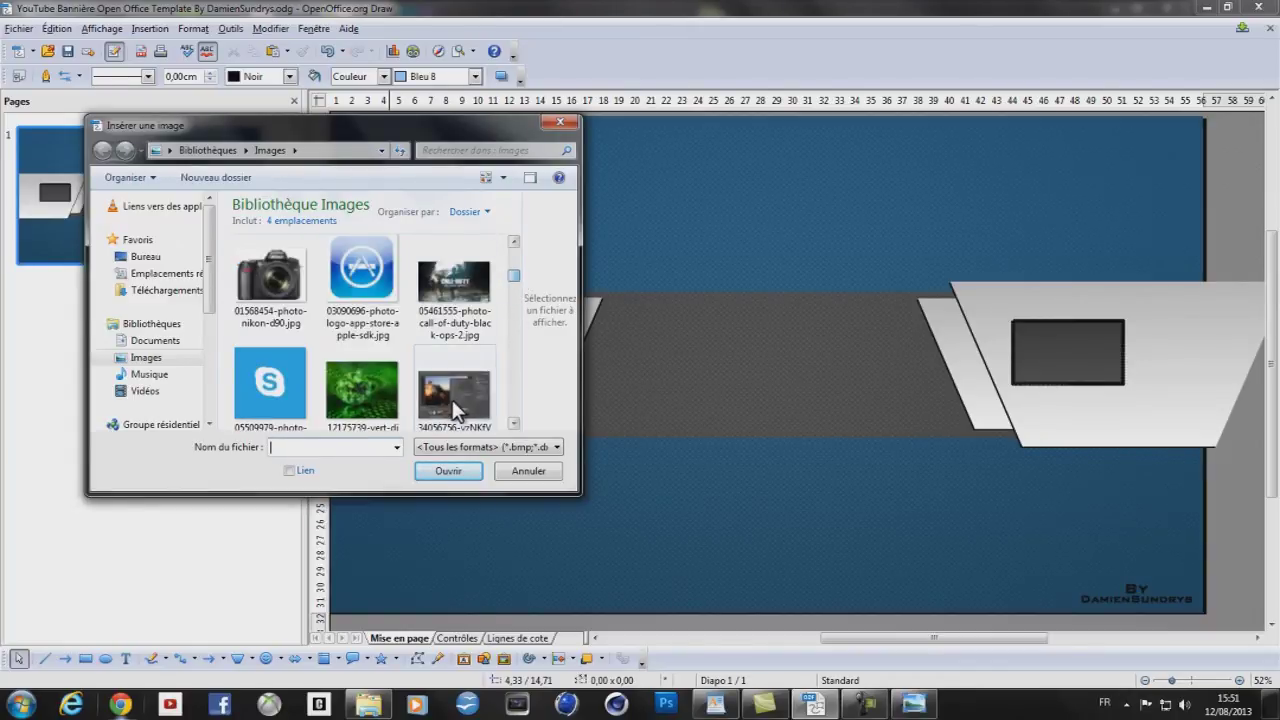
{"action": "left_click", "coordinate": [455, 405]}
{"action": "left_click", "coordinate": [478, 265]}
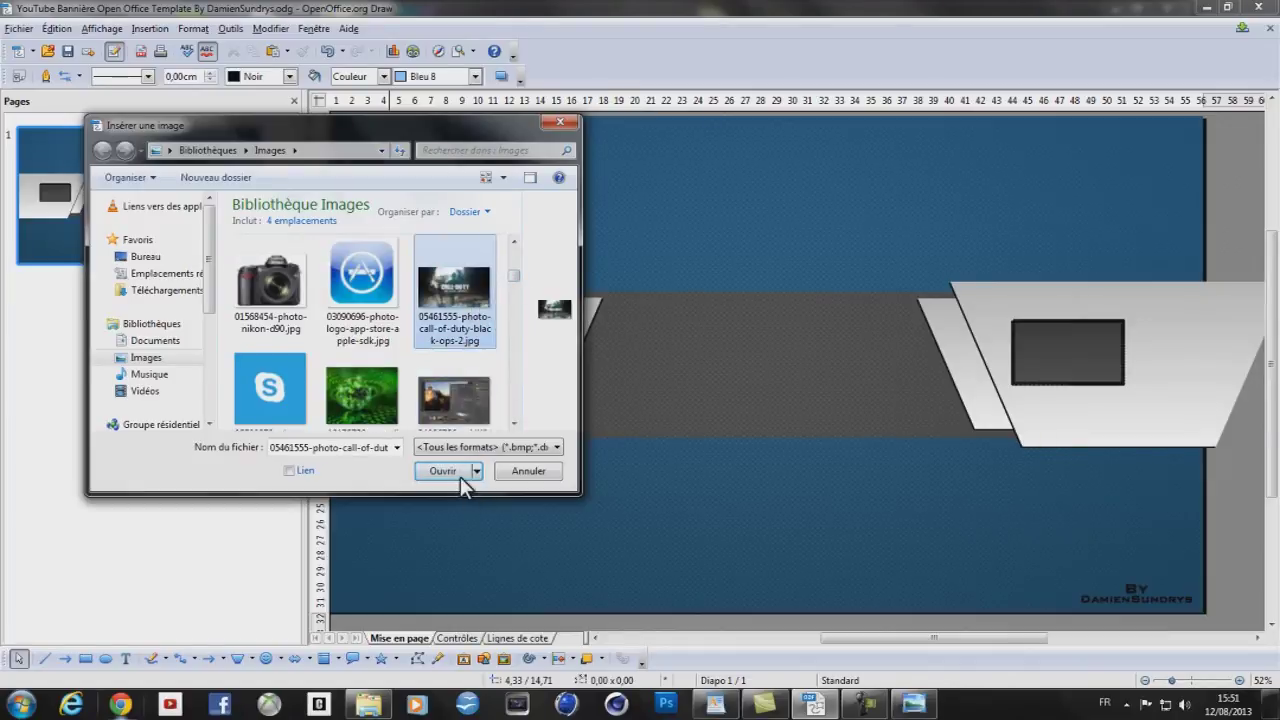
{"action": "left_click", "coordinate": [452, 472]}
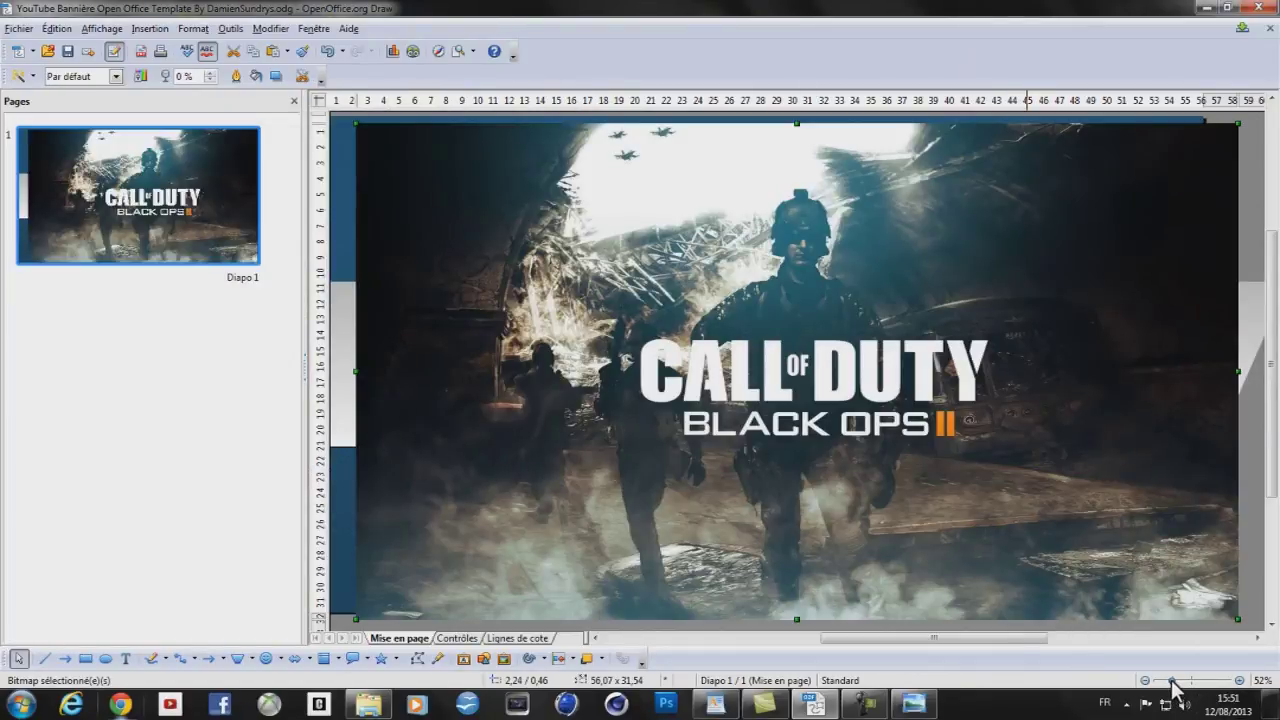
Scale the Call of Duty picture down to fit over the left dark rectangle, with its upper-left corner at about 4,64 / 12,90 cm
{"action": "left_click", "coordinate": [1169, 680]}
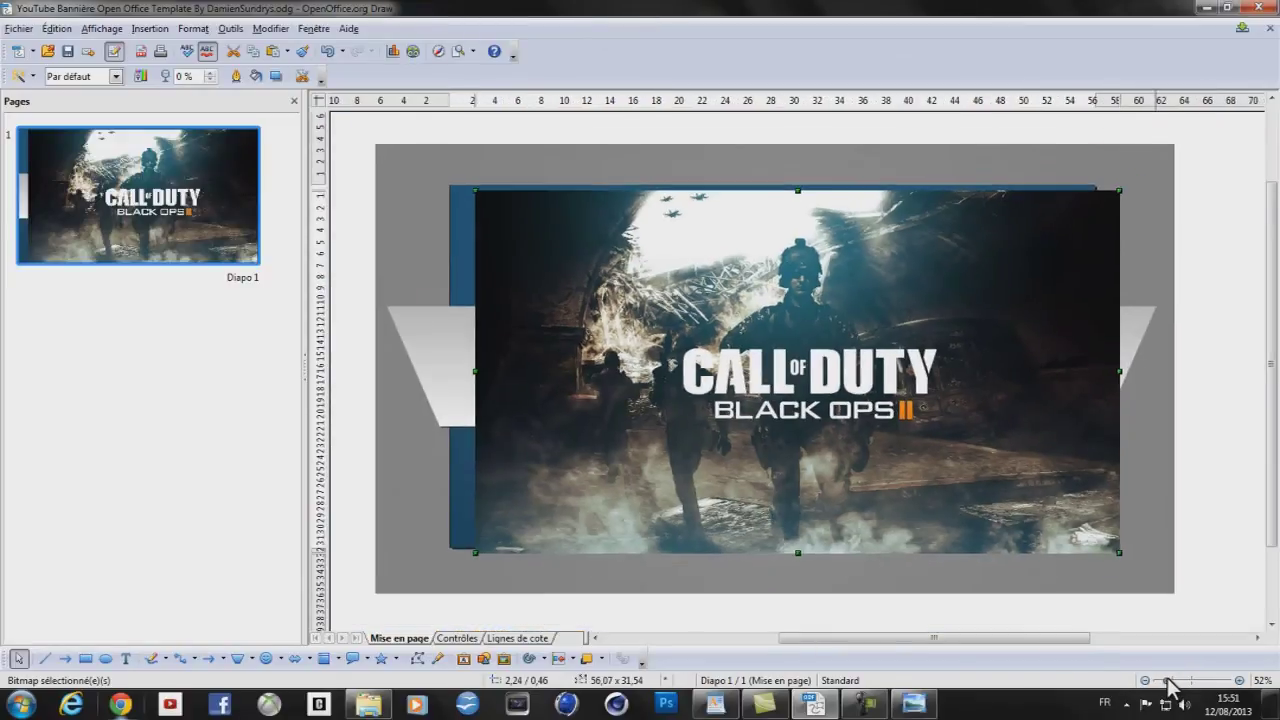
{"action": "left_click_drag", "start_coordinate": [1116, 551], "coordinate": [557, 354]}
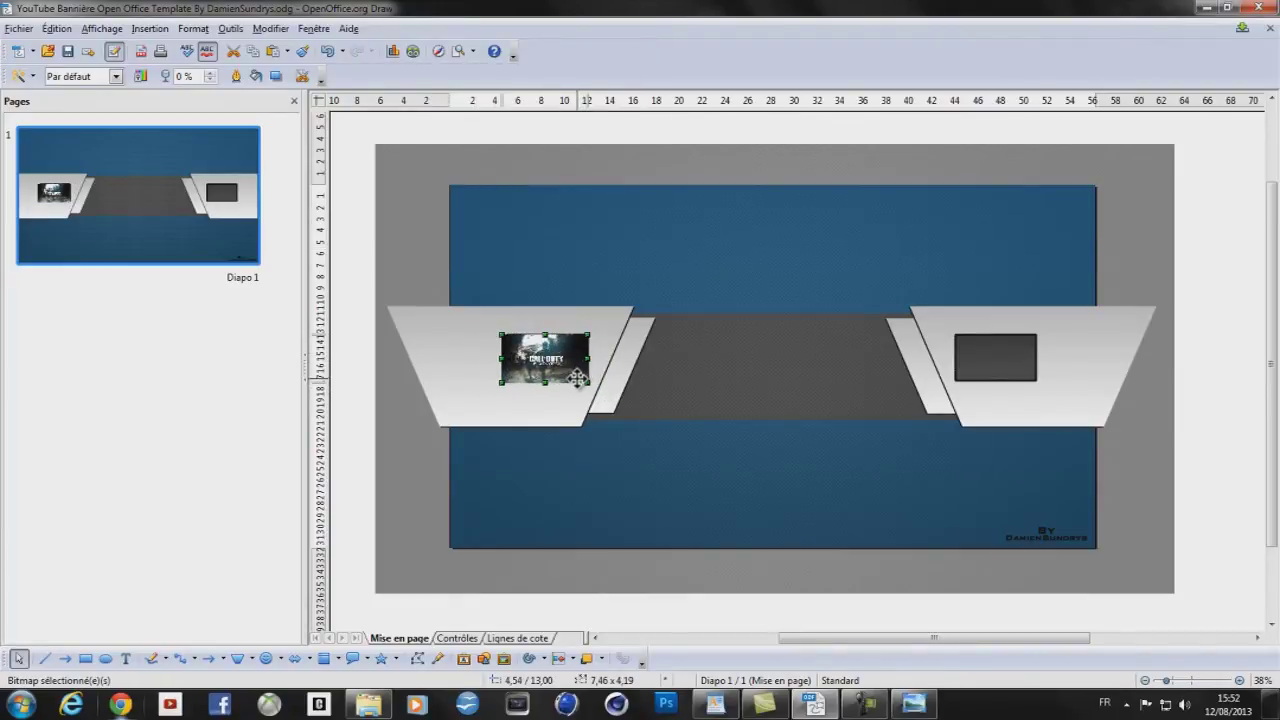
{"action": "key", "text": "Up"}
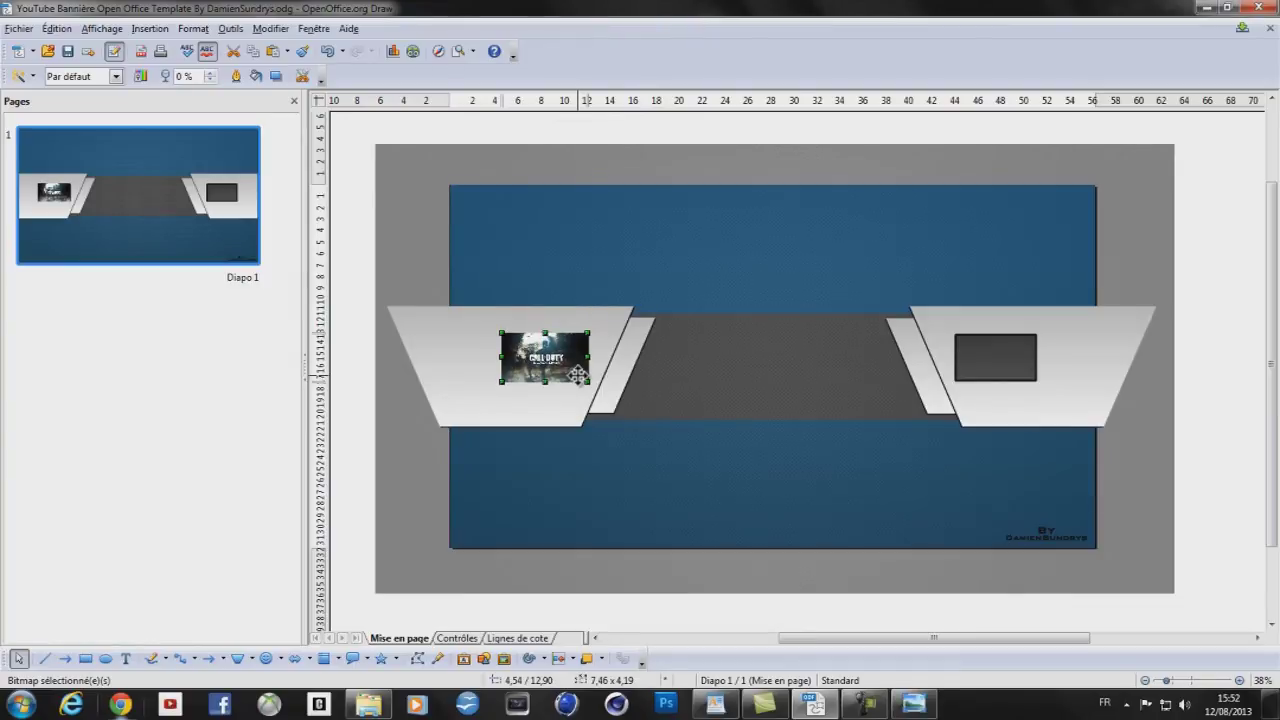
{"action": "key", "text": "Right"}
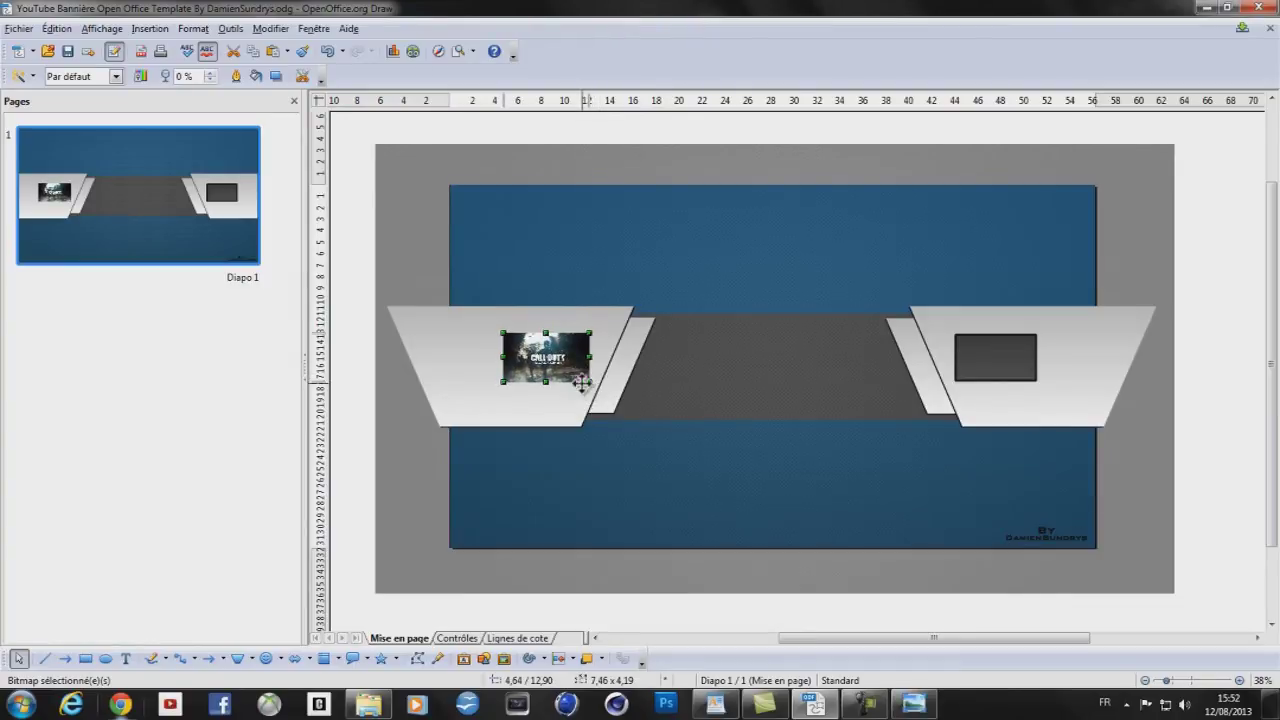
{"action": "left_click_drag", "start_coordinate": [585, 381], "coordinate": [577, 374]}
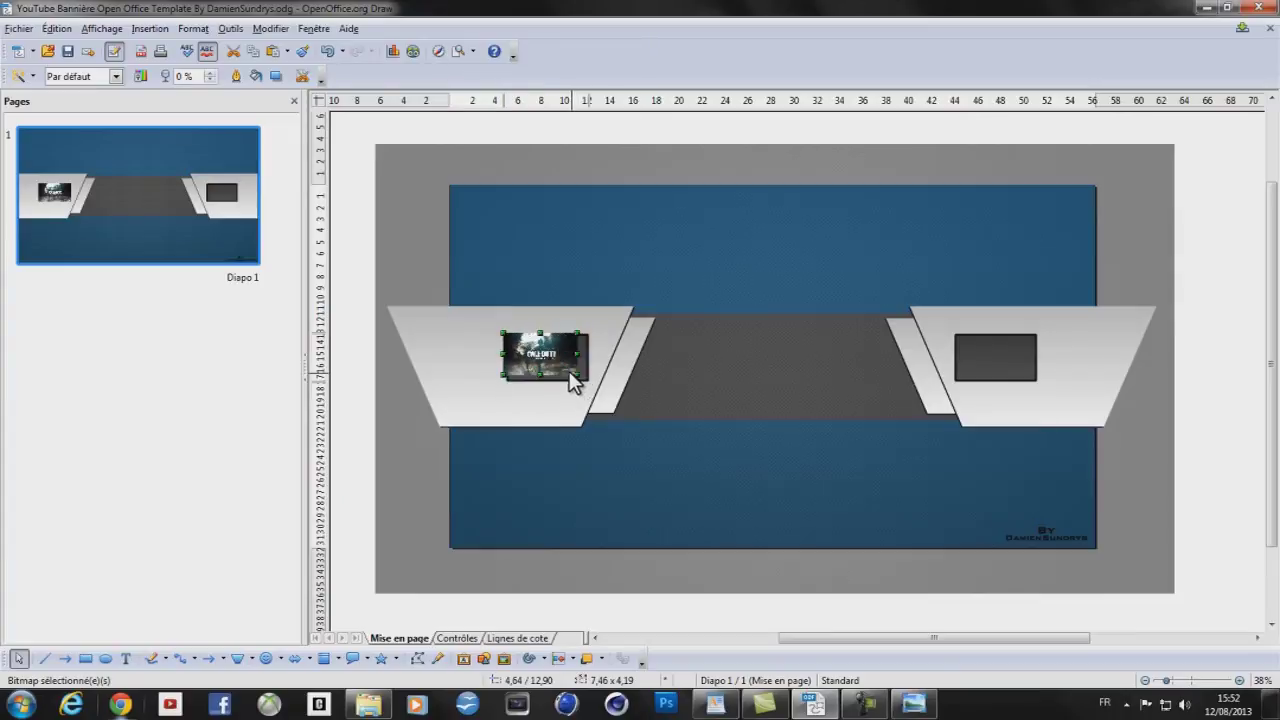
Fit the Call of Duty image inside the left dark frame at about 6.4 × 3.6 cm
{"action": "left_click_drag", "start_coordinate": [551, 356], "coordinate": [551, 356]}
{"action": "left_click", "coordinate": [1211, 352]}
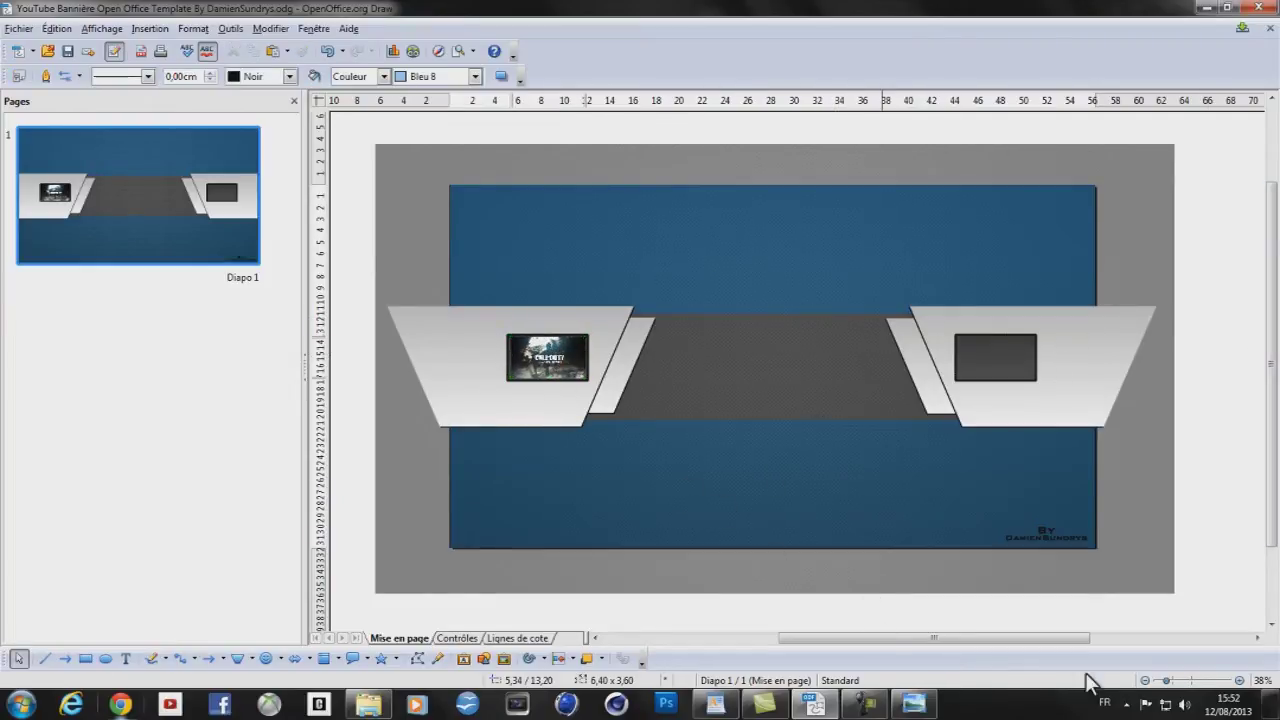
{"action": "left_click_drag", "start_coordinate": [1170, 680], "coordinate": [1182, 682]}
{"action": "scroll", "coordinate": [932, 636], "scroll_direction": "left", "scroll_amount": 5}
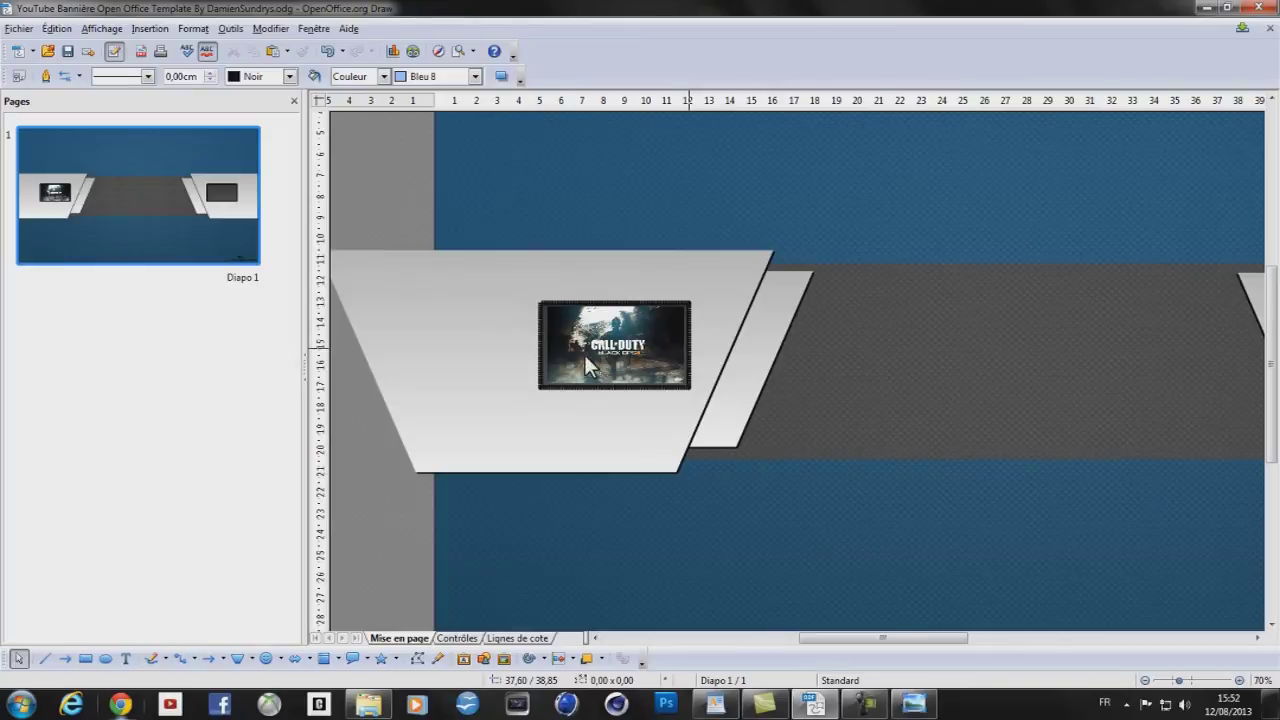
{"action": "left_click", "coordinate": [651, 338]}
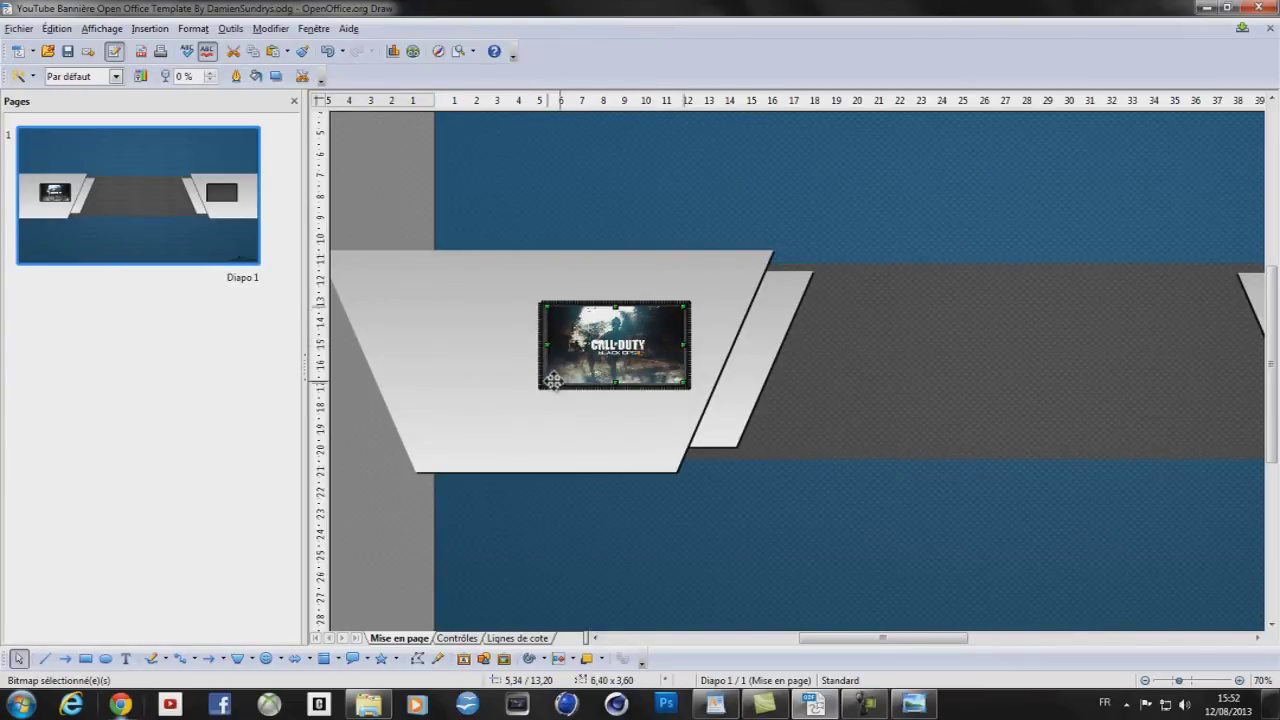
{"action": "left_click_drag", "start_coordinate": [826, 638], "coordinate": [984, 533]}
{"action": "left_click", "coordinate": [984, 545]}
{"action": "left_click", "coordinate": [900, 638]}
Draw a circle sector (Secteur de cercle) of about 5.5 × 5.5 cm over the left image
{"action": "left_click", "coordinate": [252, 658]}
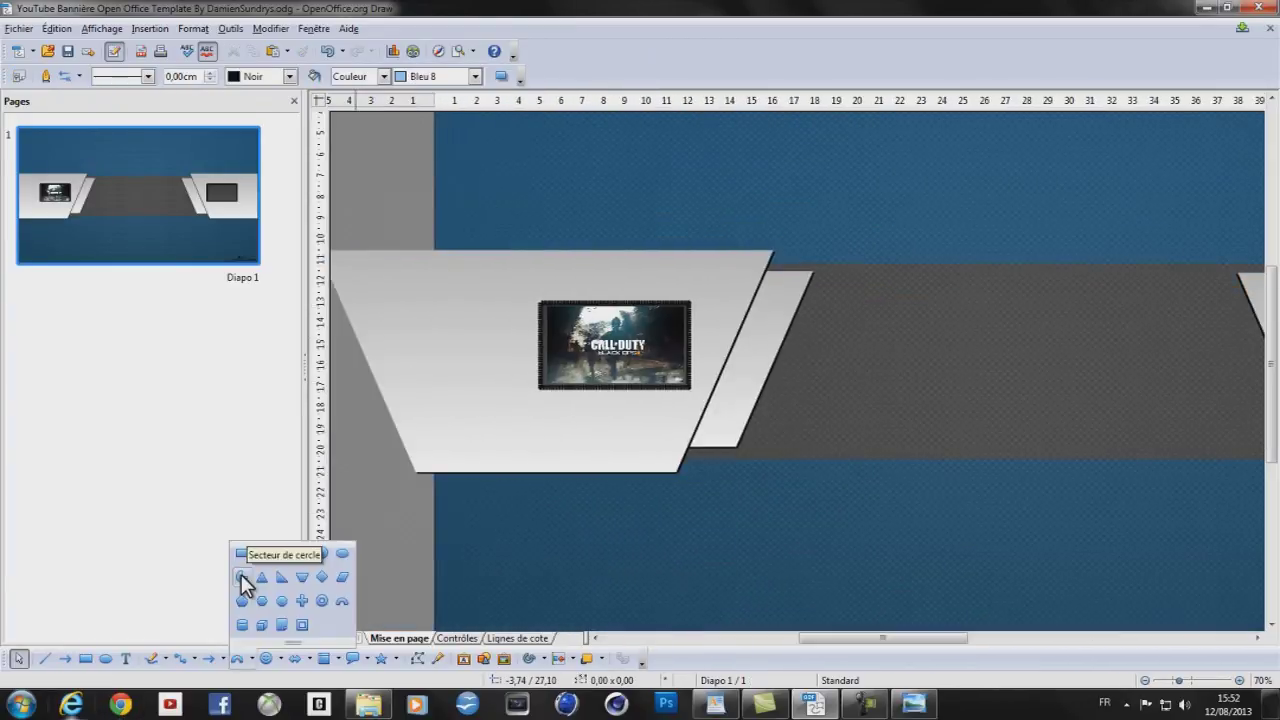
{"action": "left_click", "coordinate": [246, 580]}
{"action": "left_click_drag", "start_coordinate": [538, 300], "coordinate": [657, 418]}
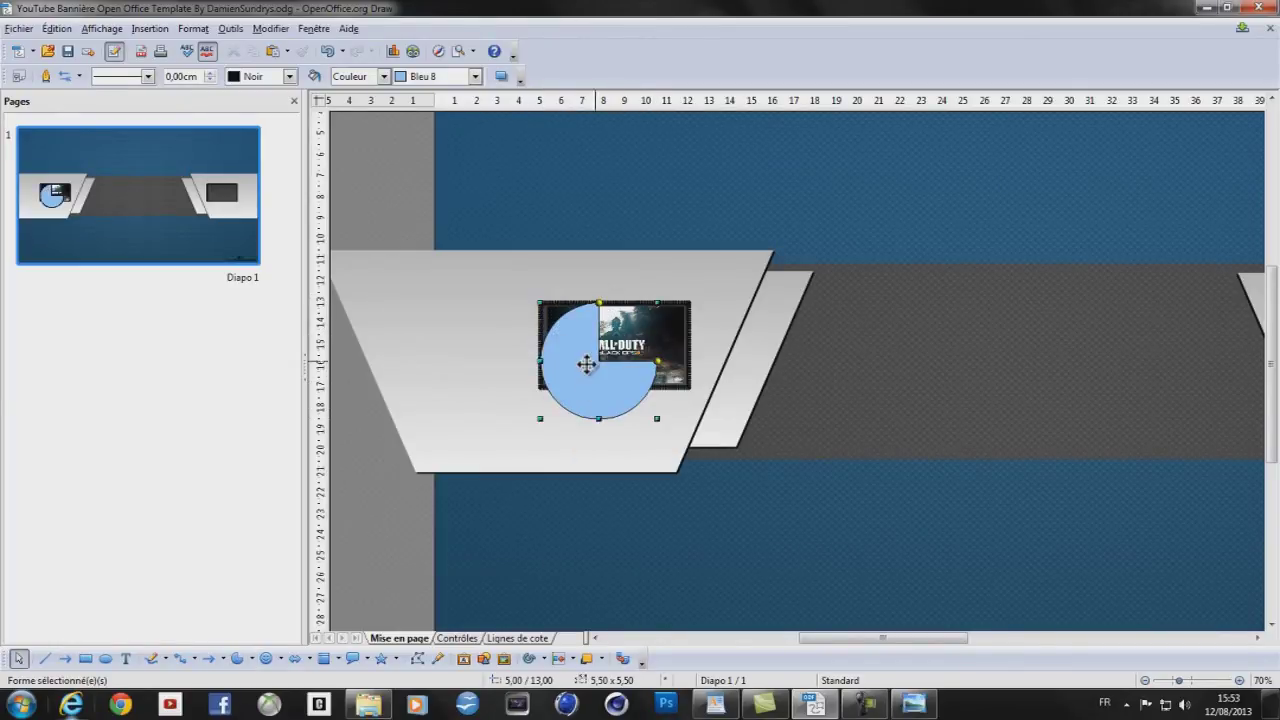
{"action": "left_click", "coordinate": [253, 659]}
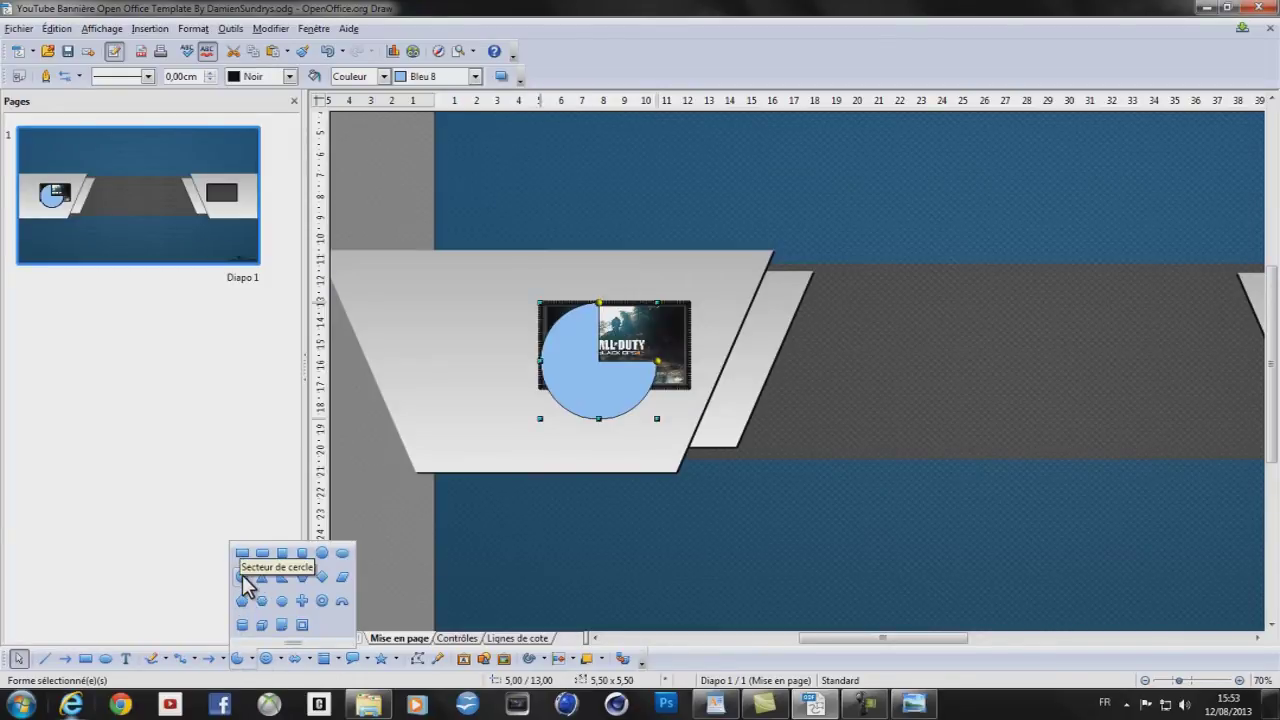
{"action": "left_click", "coordinate": [253, 663]}
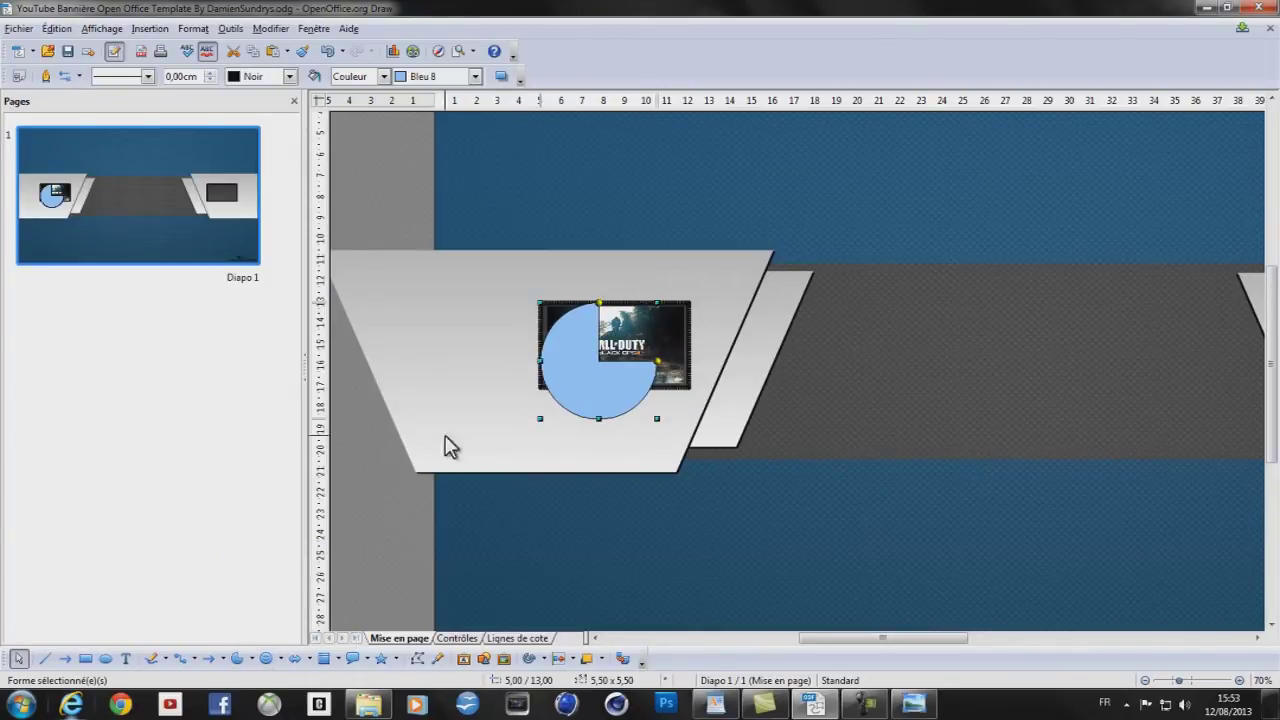
Reduce the sector to its lower-right quarter and align it with the inner upper-left corner of the left frame
{"action": "left_click_drag", "start_coordinate": [599, 300], "coordinate": [599, 421]}
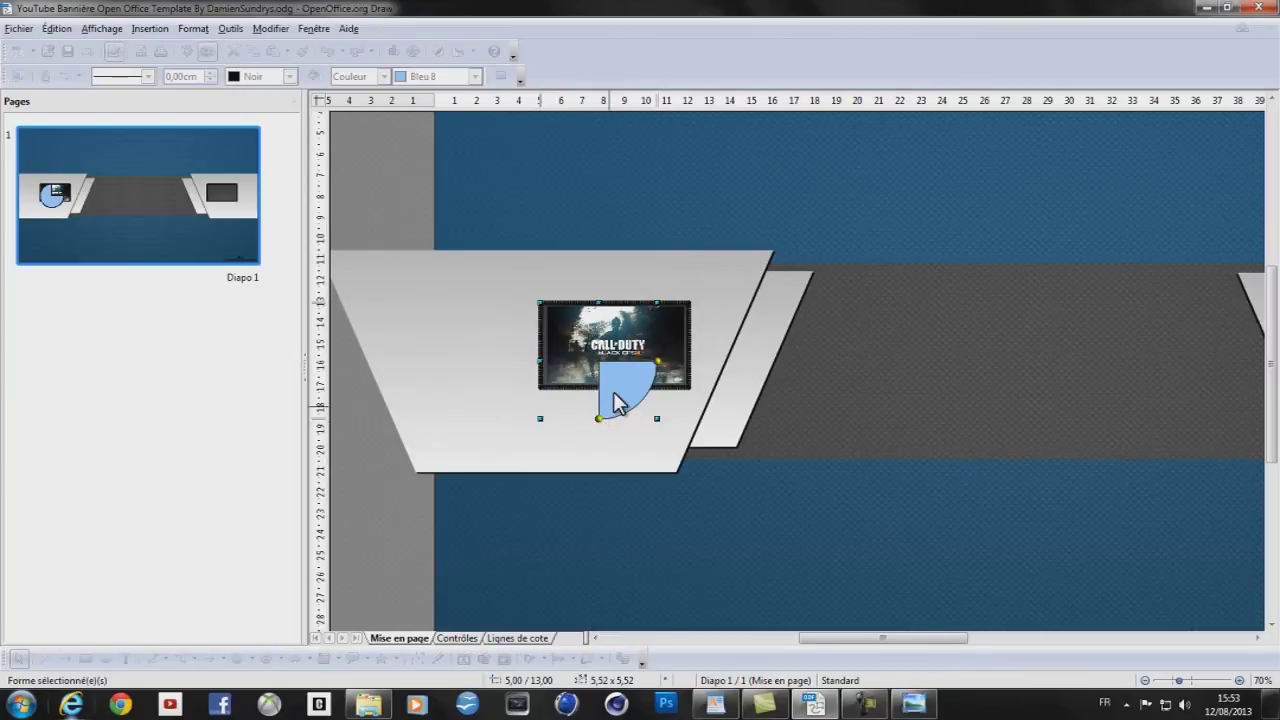
{"action": "left_click_drag", "start_coordinate": [575, 347], "coordinate": [565, 335]}
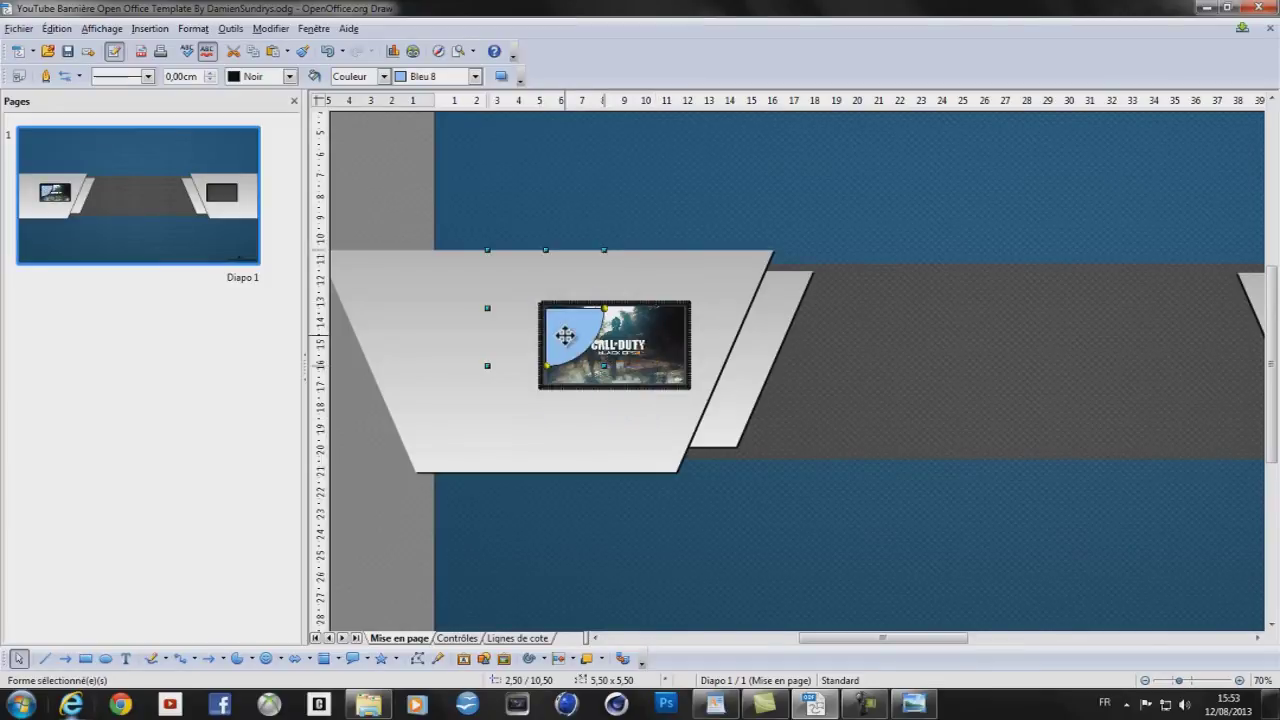
{"action": "key", "text": "Up"}
{"action": "key", "text": "Up"}
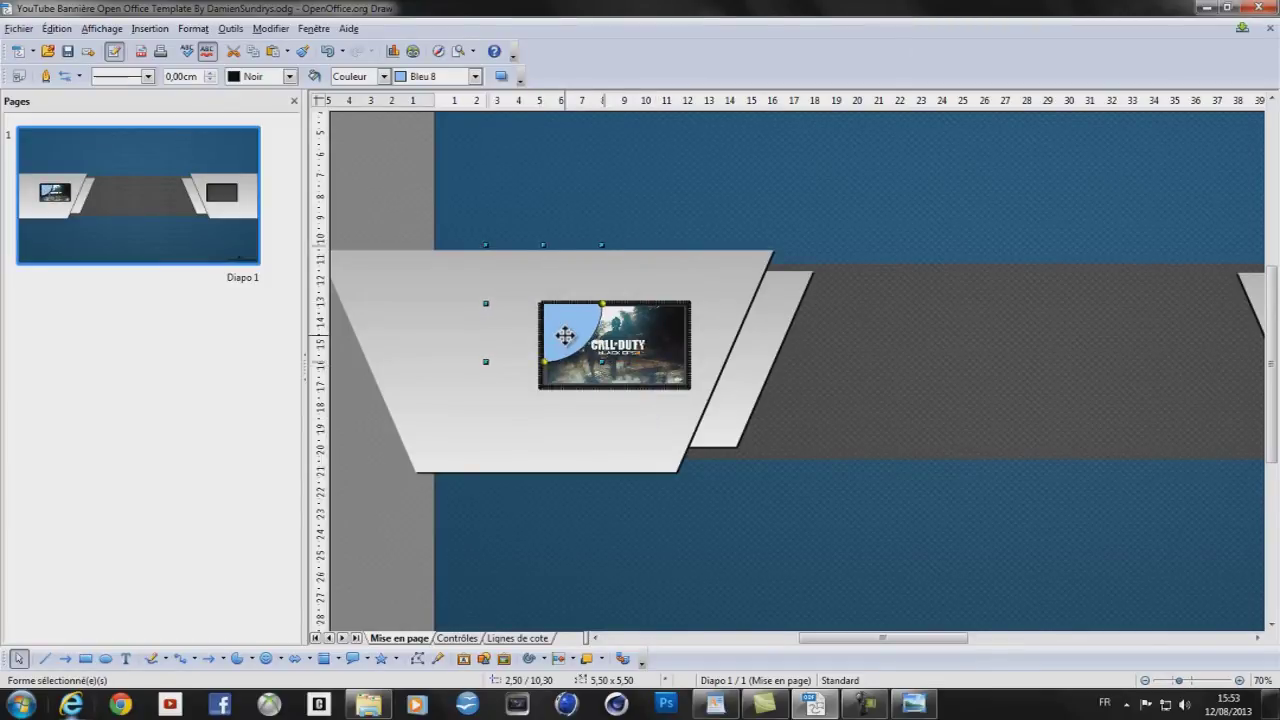
{"action": "key", "text": "Left"}
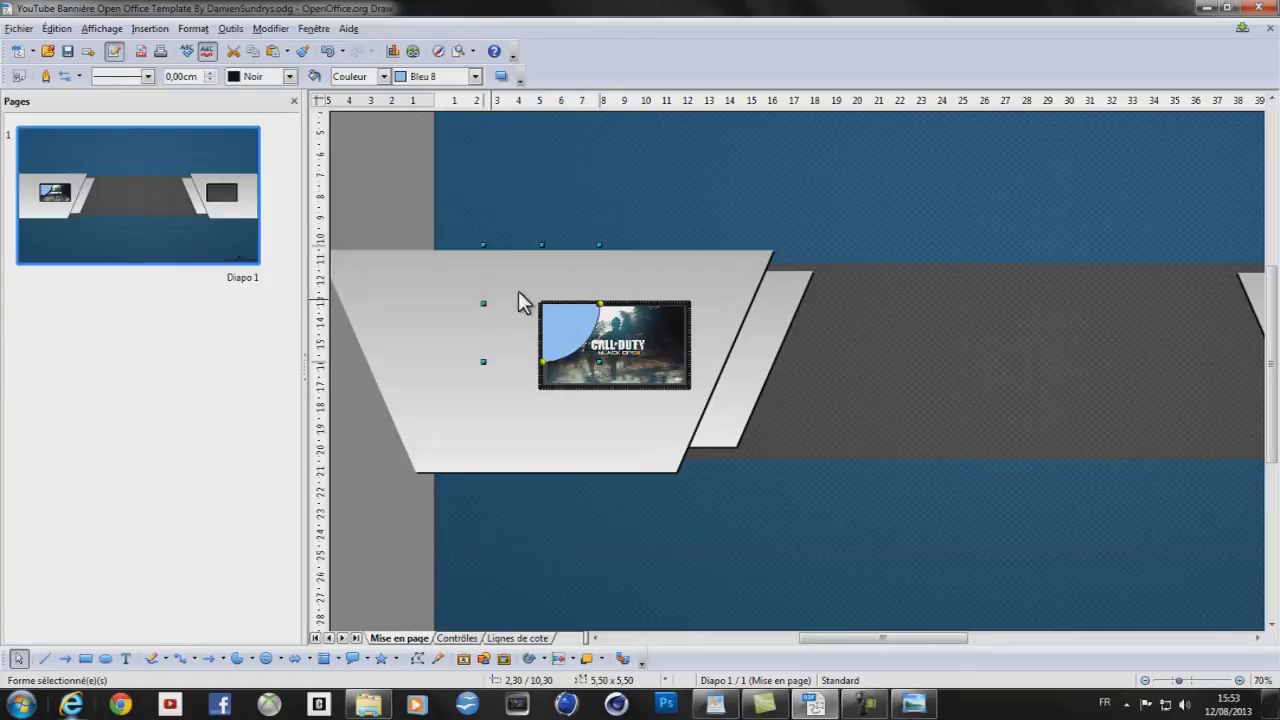
Enlarge the sector shape to about 13.7 × 7.2 cm so its visible quarter spans the left image
{"action": "left_click_drag", "start_coordinate": [599, 361], "coordinate": [772, 396]}
{"action": "left_click_drag", "start_coordinate": [731, 357], "coordinate": [646, 334]}
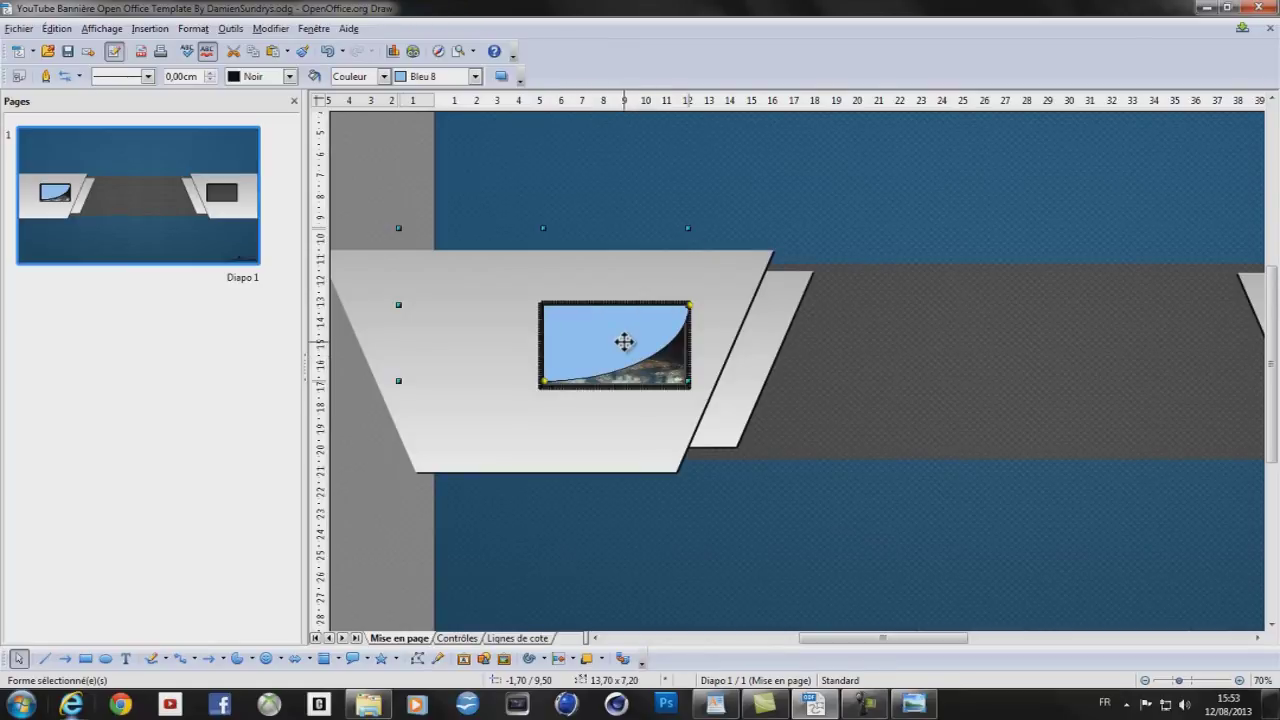
Change the sector shape's fill colour to white (Blanc)
{"action": "right_click", "coordinate": [625, 344]}
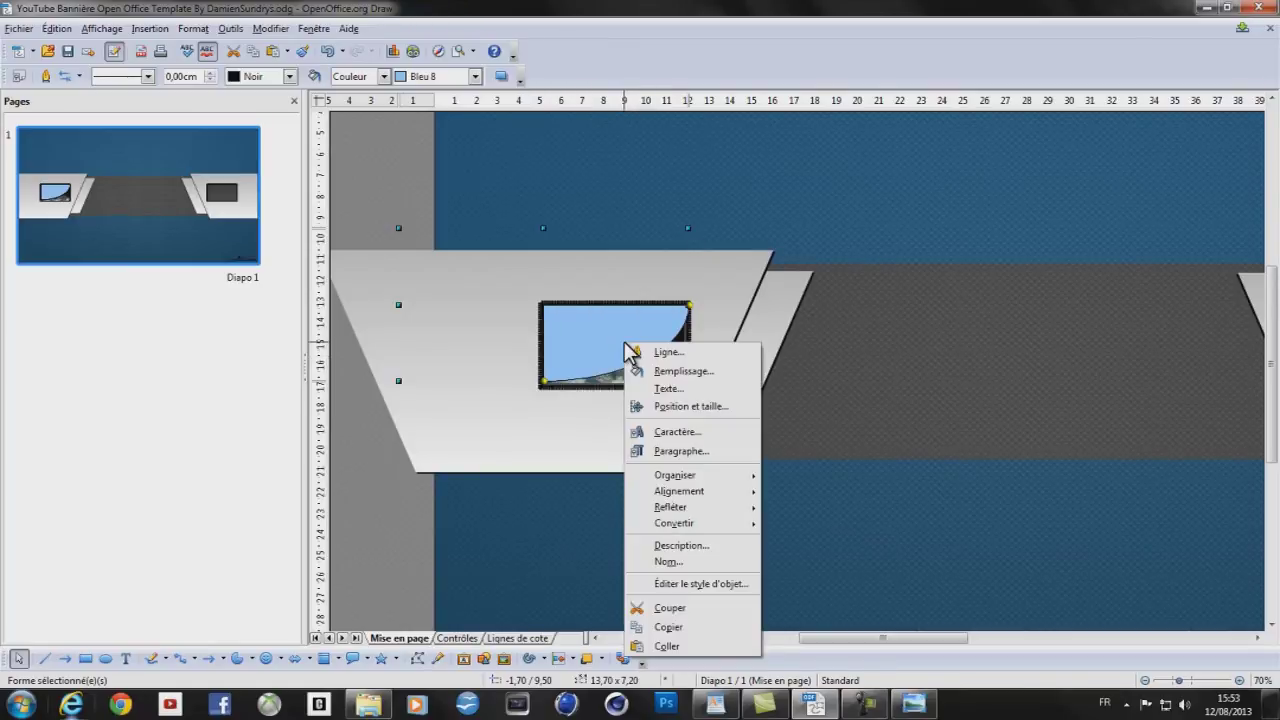
{"action": "left_click", "coordinate": [677, 375]}
{"action": "left_click", "coordinate": [783, 254]}
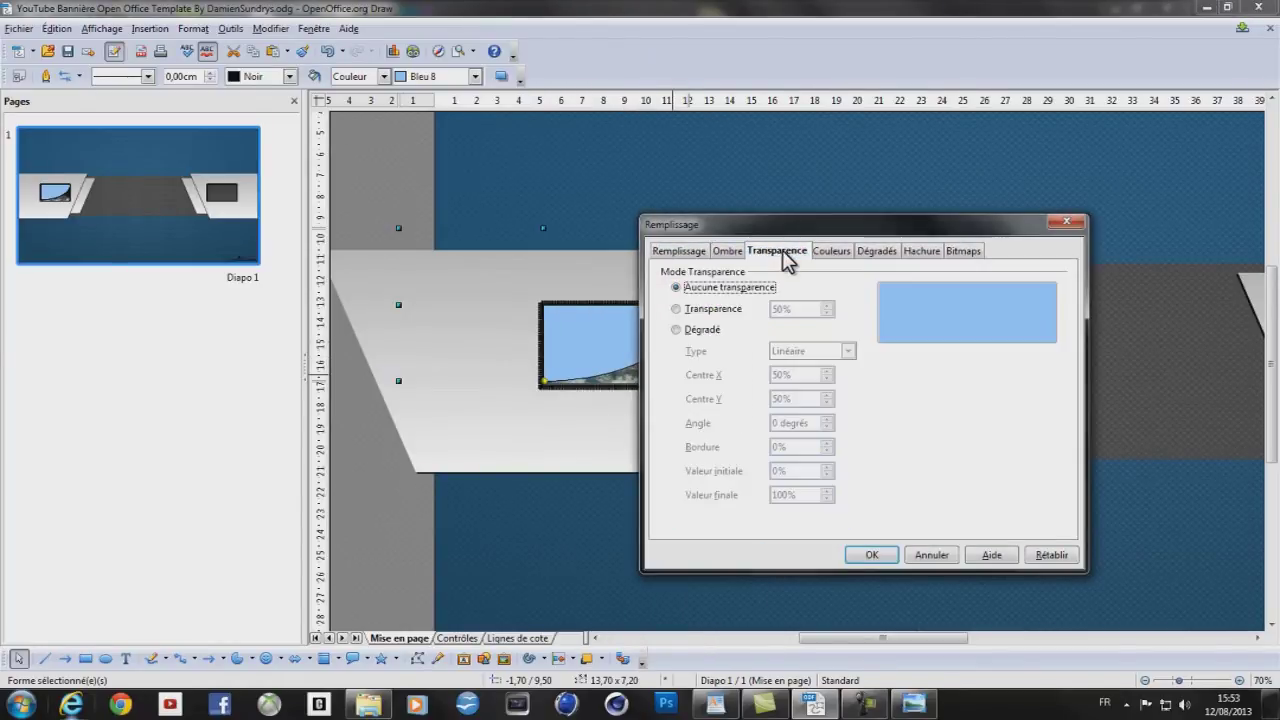
{"action": "left_click", "coordinate": [832, 251]}
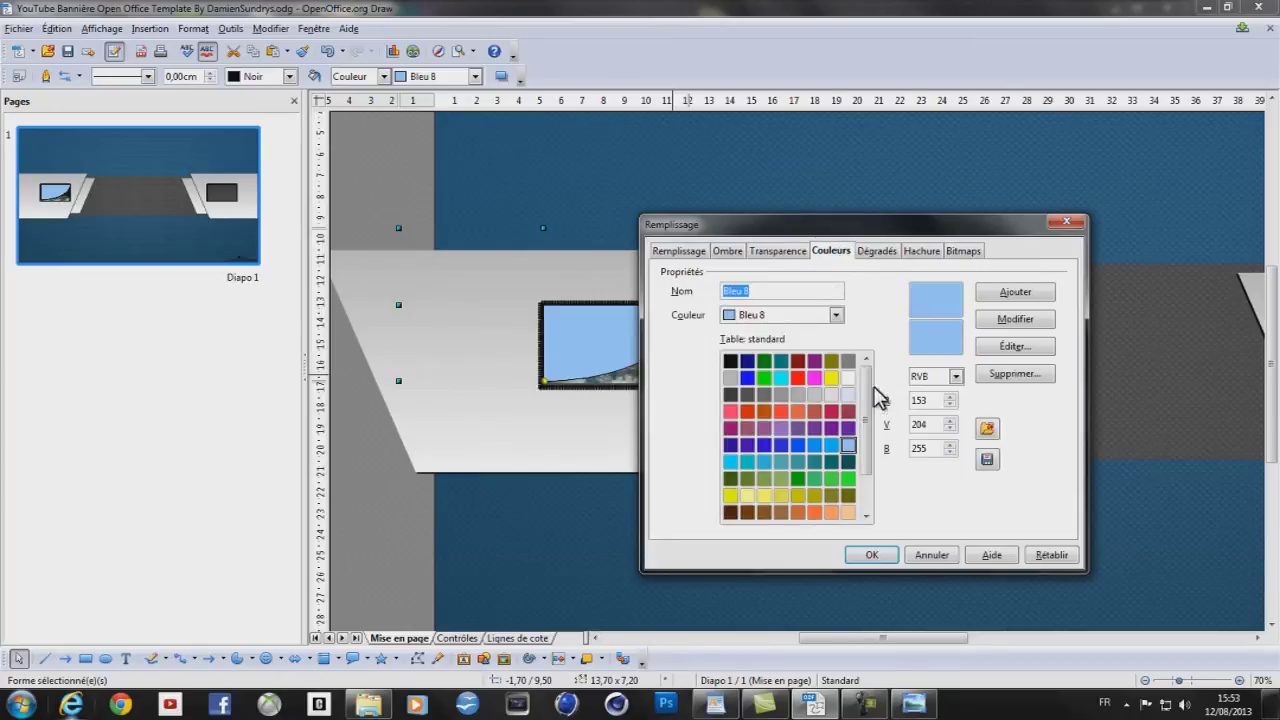
{"action": "scroll", "coordinate": [869, 414], "scroll_direction": "down", "scroll_amount": 1}
{"action": "left_click_drag", "start_coordinate": [870, 443], "coordinate": [860, 380]}
{"action": "left_click", "coordinate": [848, 378]}
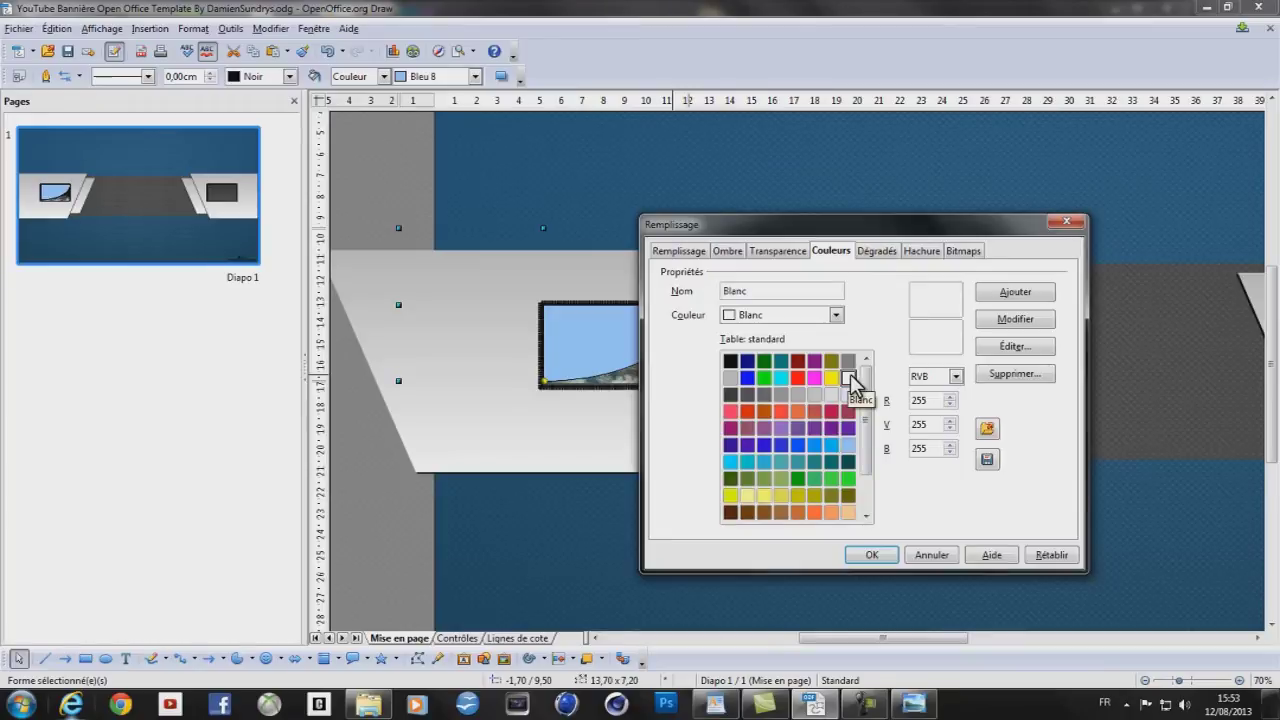
{"action": "left_click", "coordinate": [866, 556]}
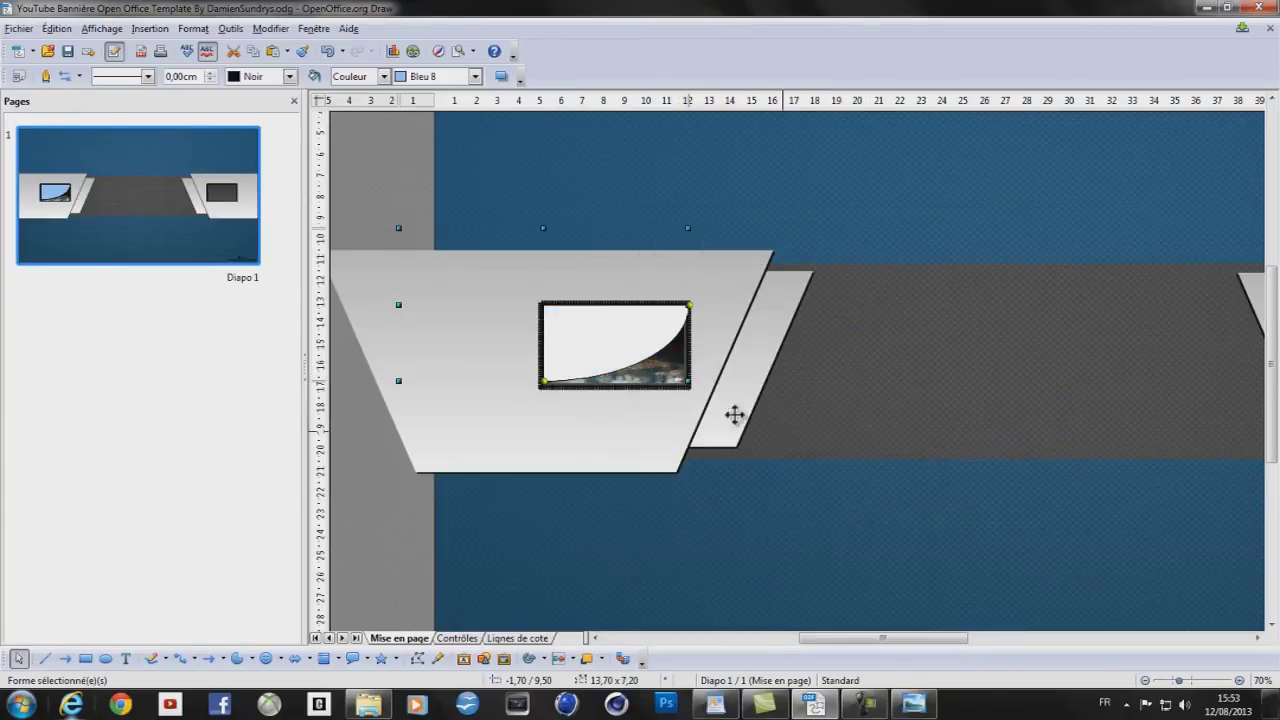
Set the white sector shape's outline style to Invisible
{"action": "right_click", "coordinate": [625, 346]}
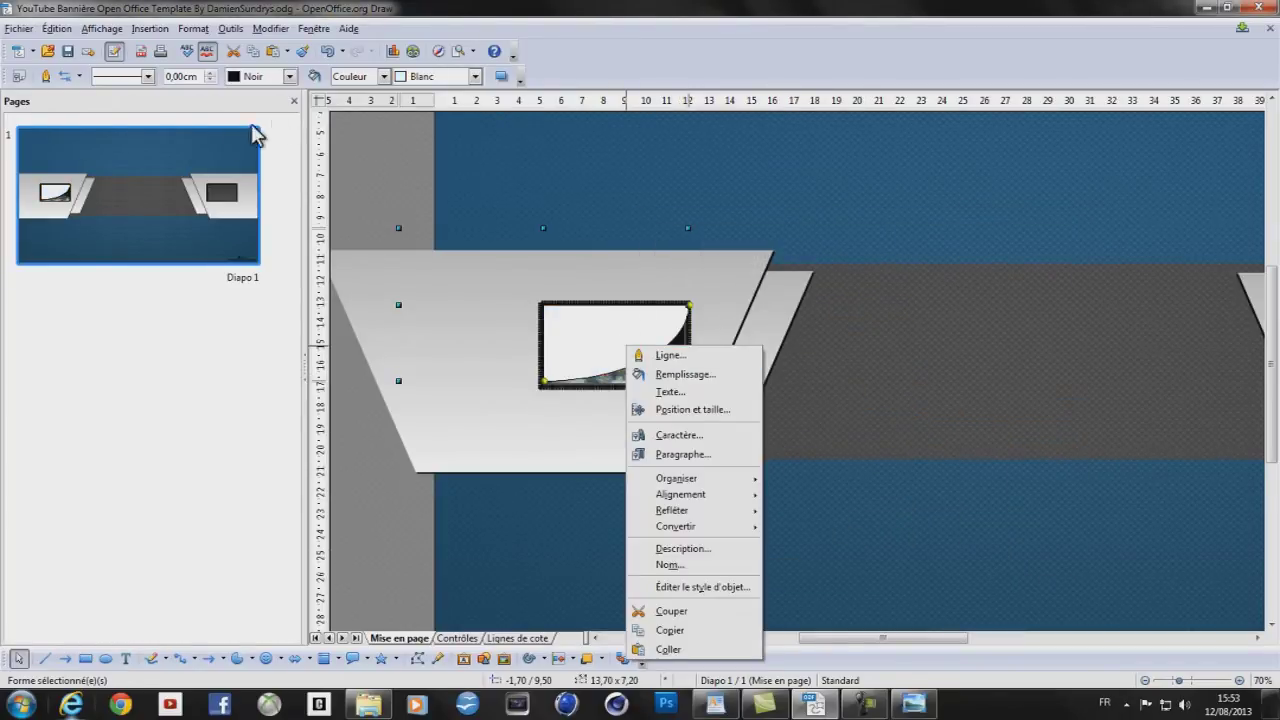
{"action": "left_click", "coordinate": [146, 77]}
{"action": "left_click", "coordinate": [138, 90]}
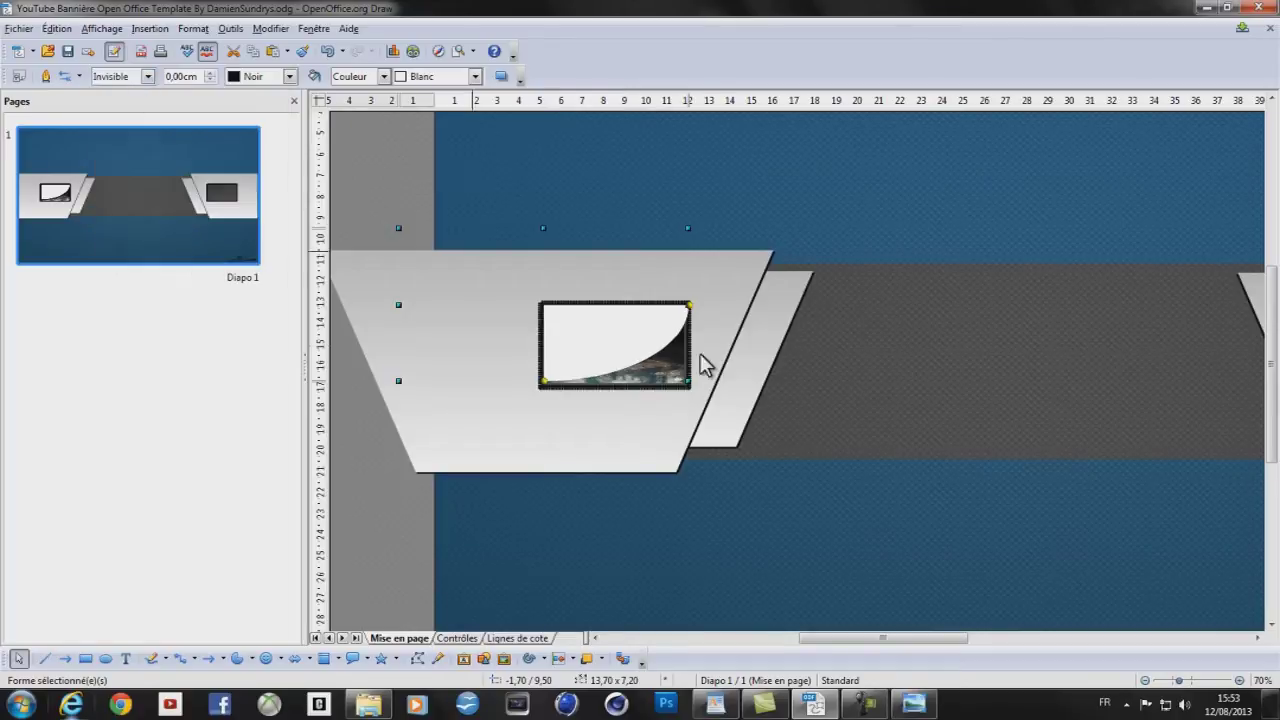
Apply a uniform 50% transparency to the white sector shape to give the image a glossy reflection
{"action": "right_click", "coordinate": [631, 334]}
{"action": "left_click", "coordinate": [700, 365]}
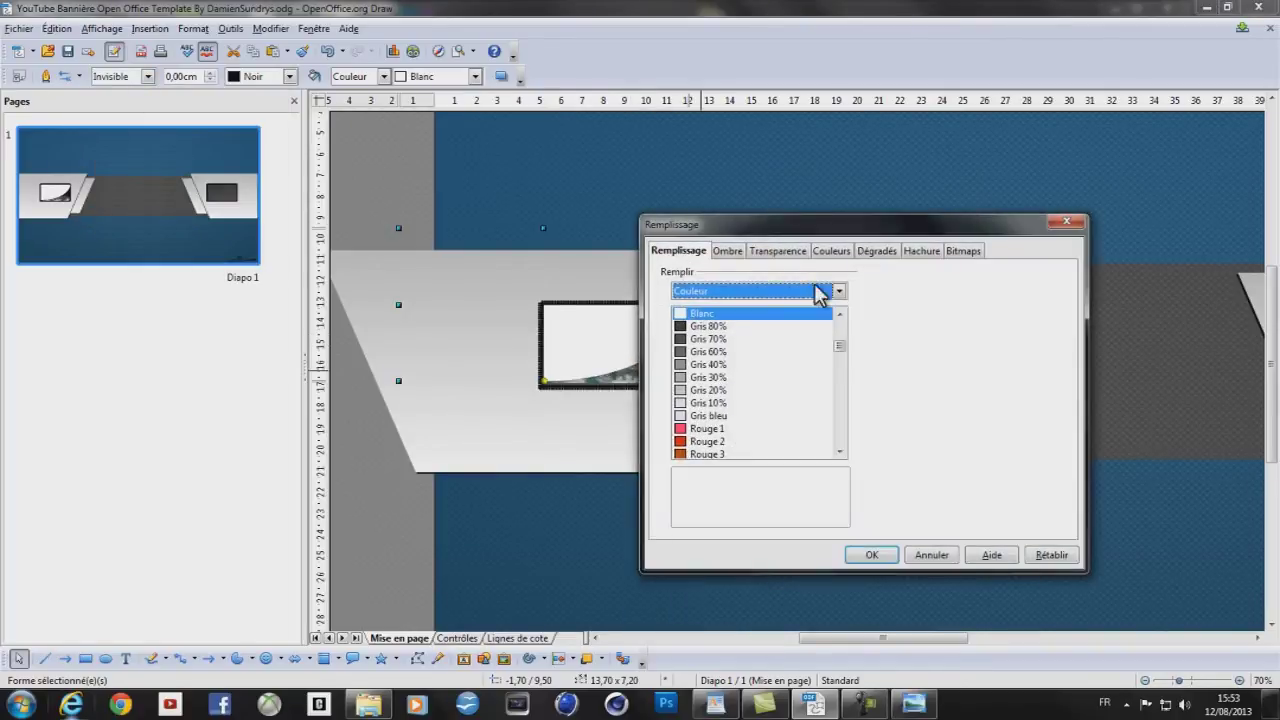
{"action": "left_click", "coordinate": [770, 252]}
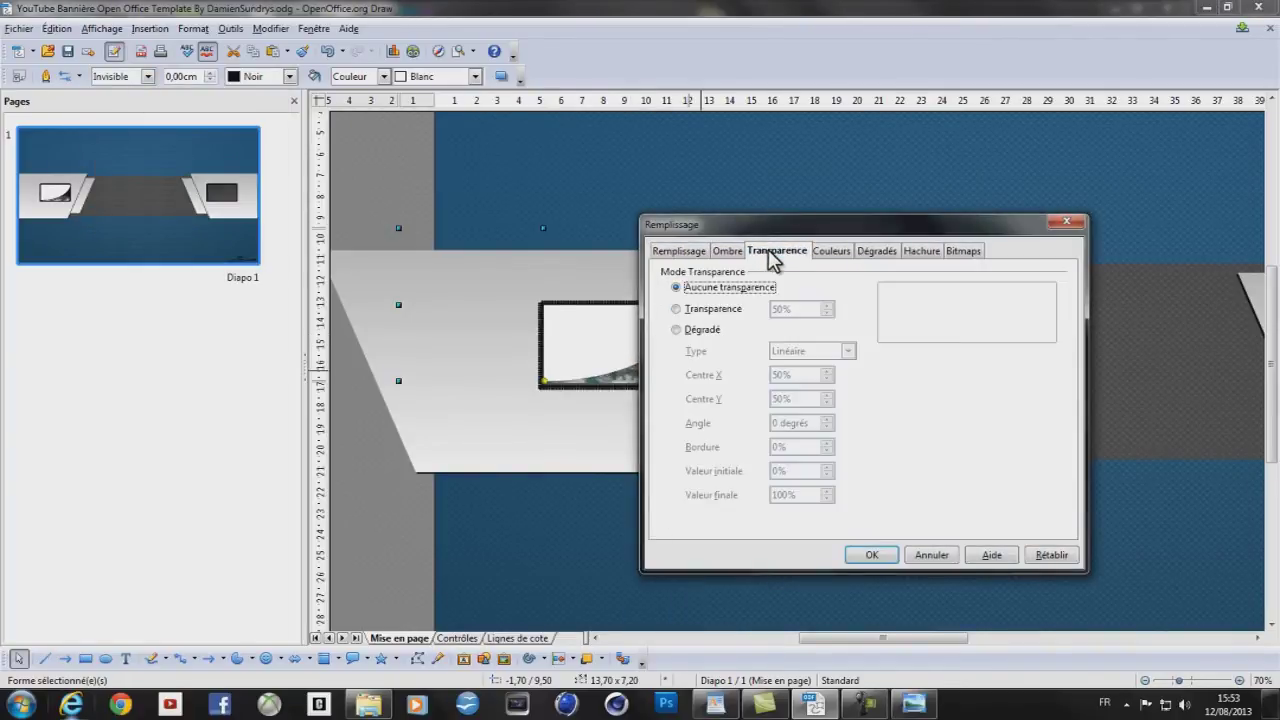
{"action": "left_click", "coordinate": [718, 311]}
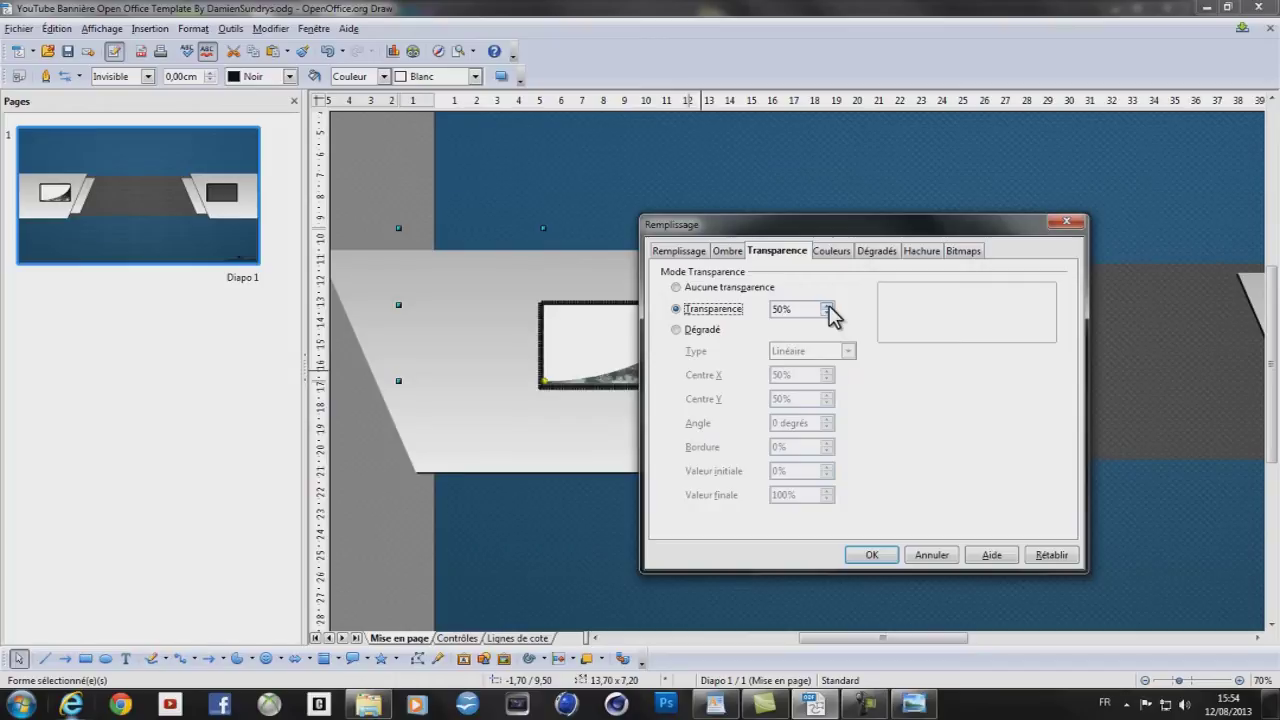
{"action": "left_click", "coordinate": [880, 557]}
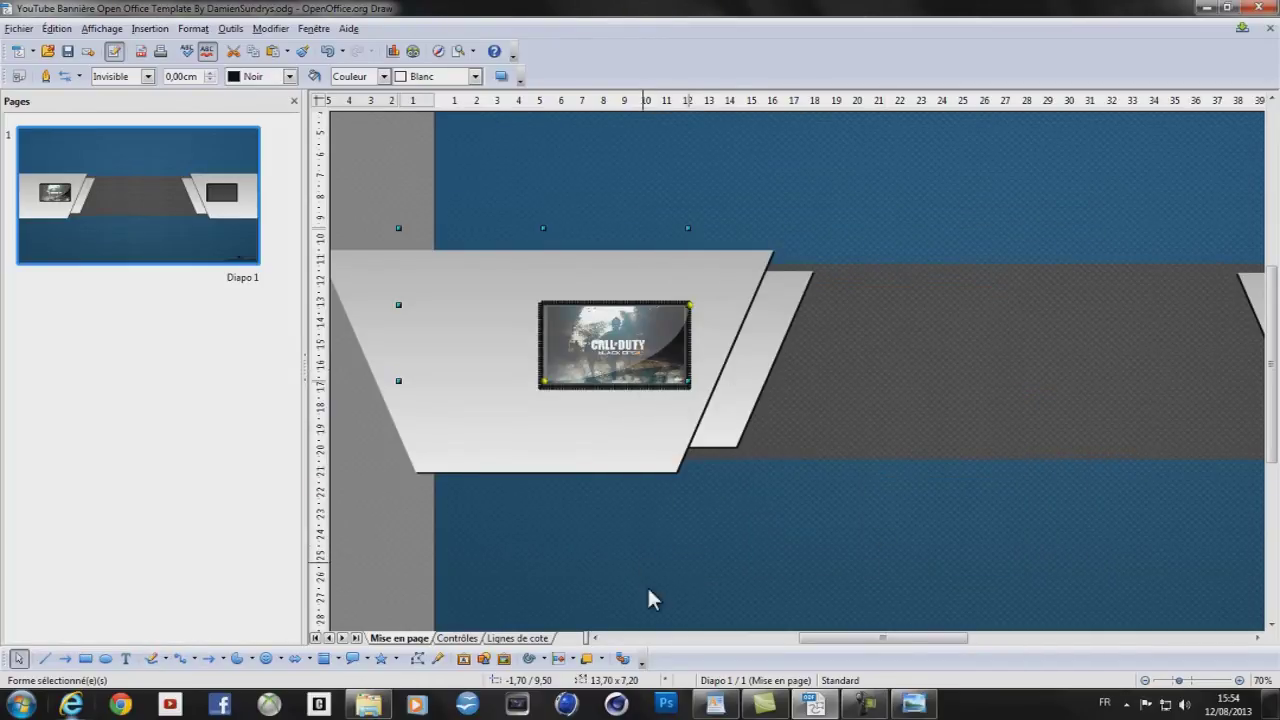
Widen the Call of Duty image on both sides to about 7 × 3.6 cm so it fills the left frame
{"action": "left_click_drag", "start_coordinate": [826, 634], "coordinate": [882, 634]}
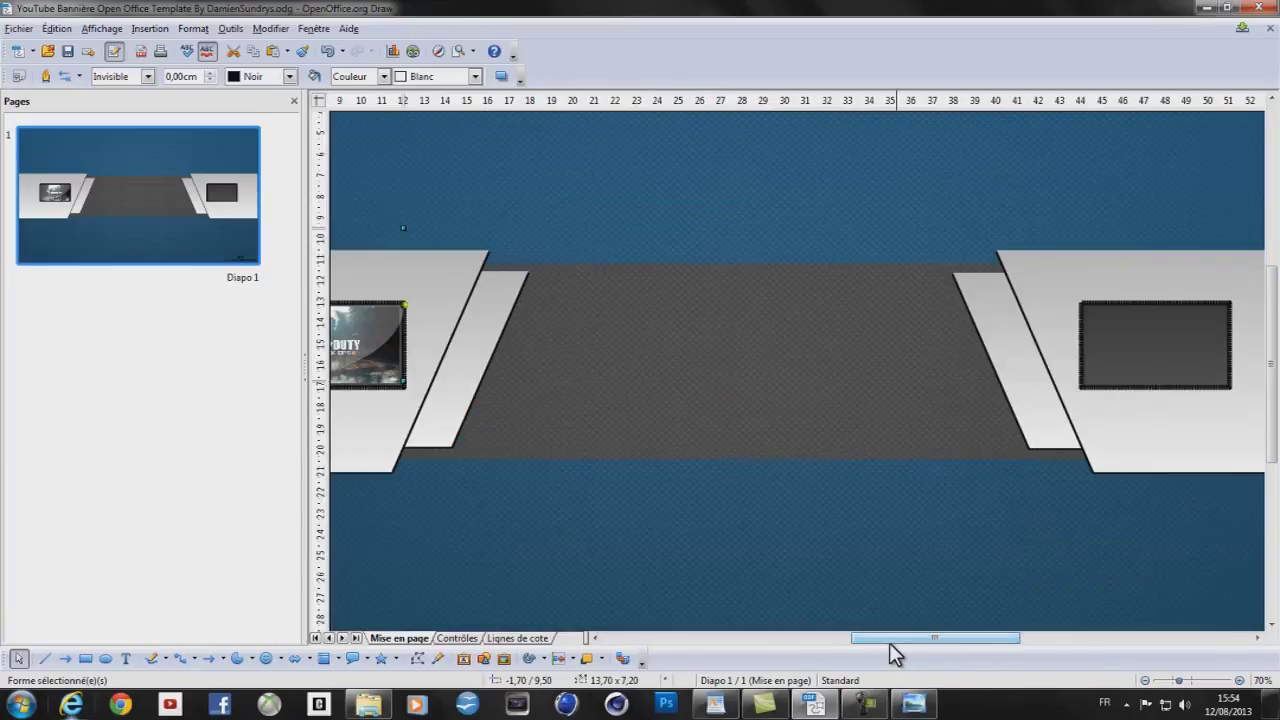
{"action": "mouse_move", "coordinate": [982, 640]}
{"action": "left_mouse_down"}
{"action": "mouse_move", "coordinate": [1023, 593]}
{"action": "mouse_move", "coordinate": [1029, 640]}
{"action": "mouse_move", "coordinate": [894, 640]}
{"action": "left_mouse_up"}
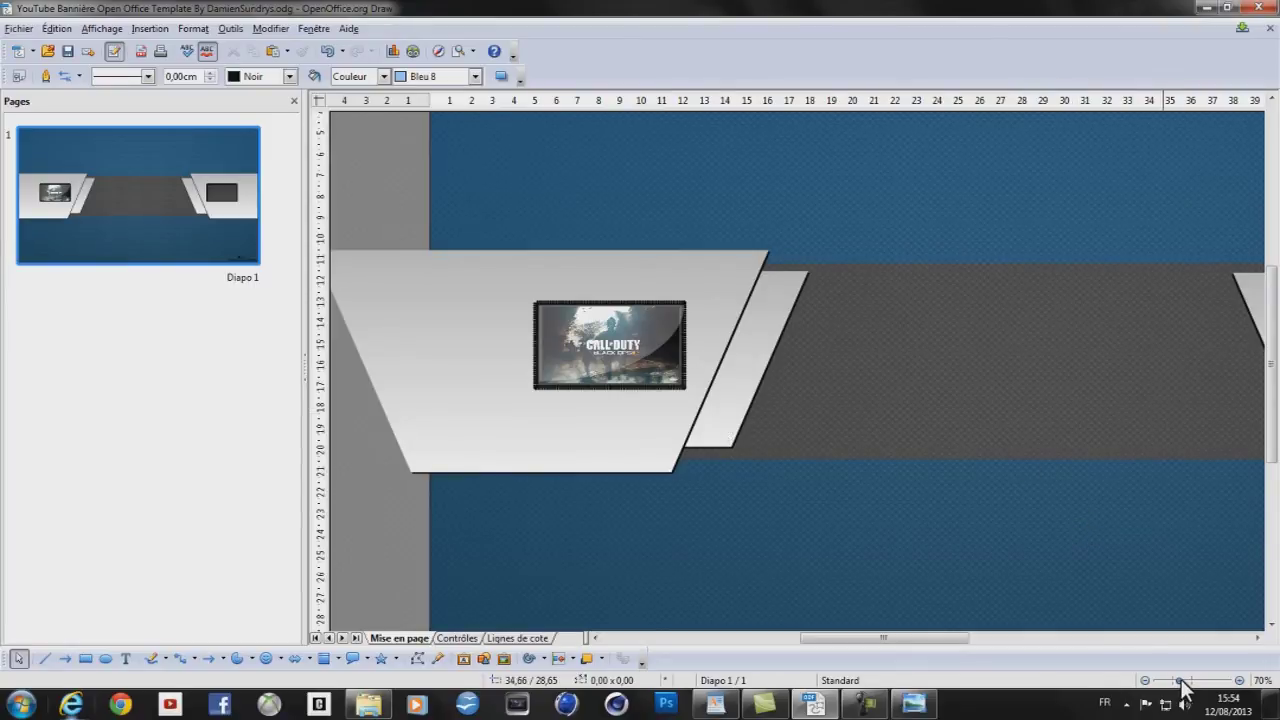
{"action": "left_click_drag", "start_coordinate": [1180, 678], "coordinate": [1172, 680]}
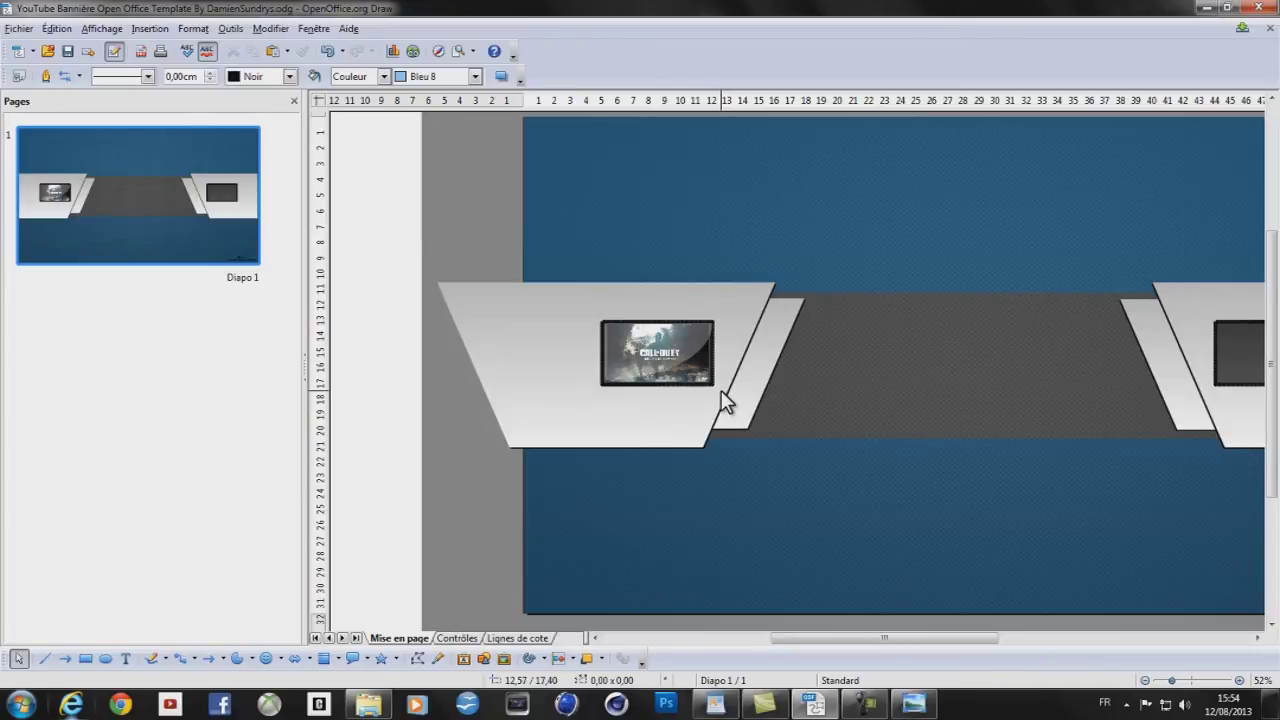
{"action": "left_click", "coordinate": [703, 355]}
{"action": "left_click_drag", "start_coordinate": [705, 353], "coordinate": [709, 353]}
{"action": "left_click_drag", "start_coordinate": [601, 351], "coordinate": [601, 351]}
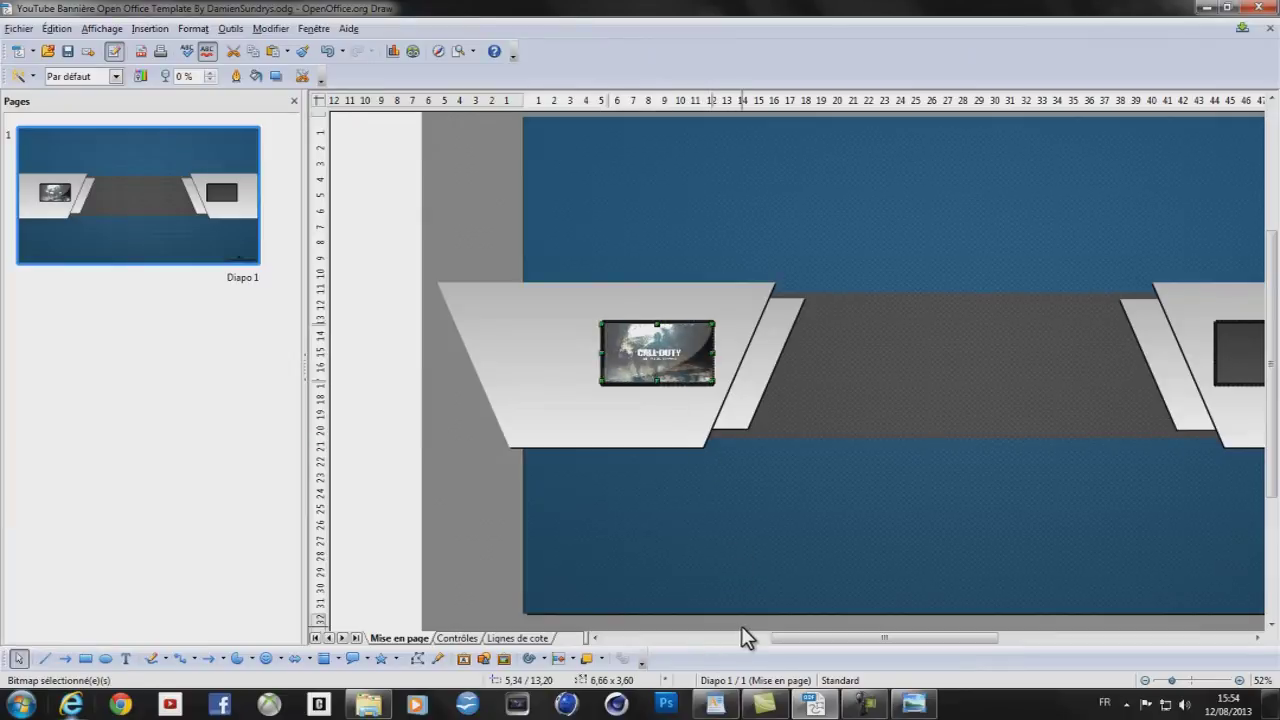
Duplicate the left frame together with its Call of Duty image and place the copy over the right frame
{"action": "left_click_drag", "start_coordinate": [786, 640], "coordinate": [903, 635]}
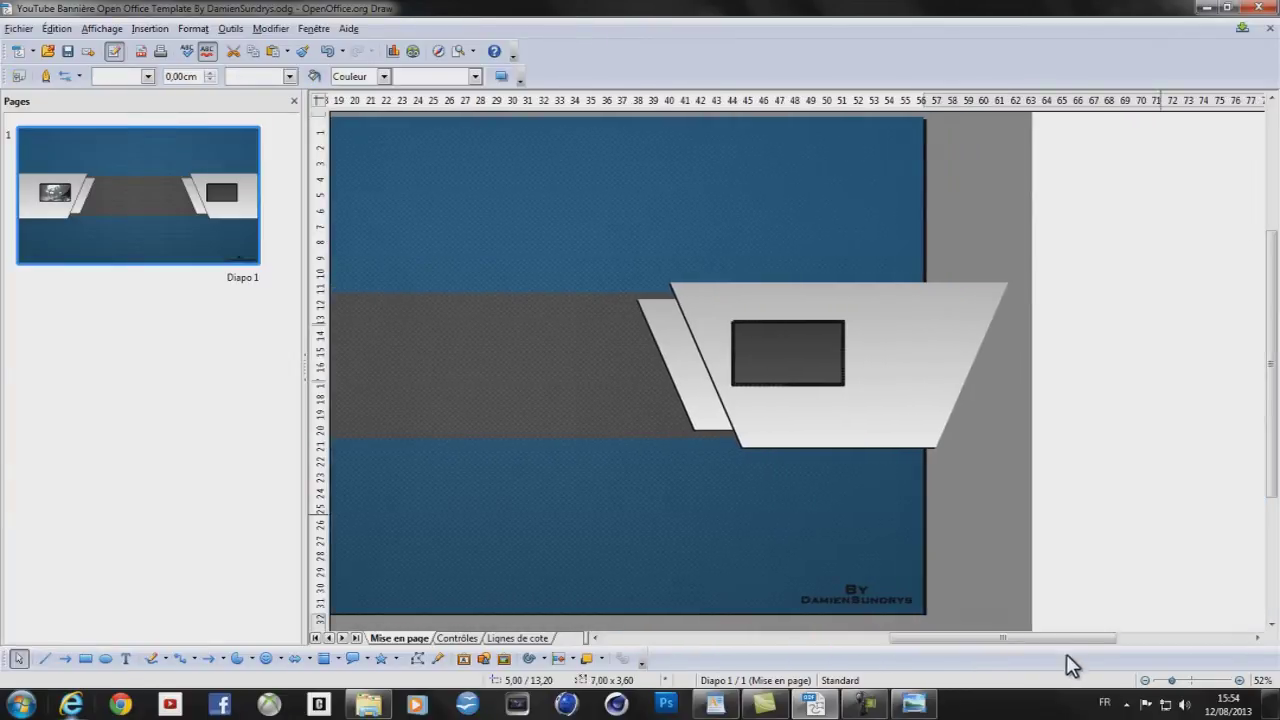
{"action": "left_click_drag", "start_coordinate": [1072, 636], "coordinate": [969, 638]}
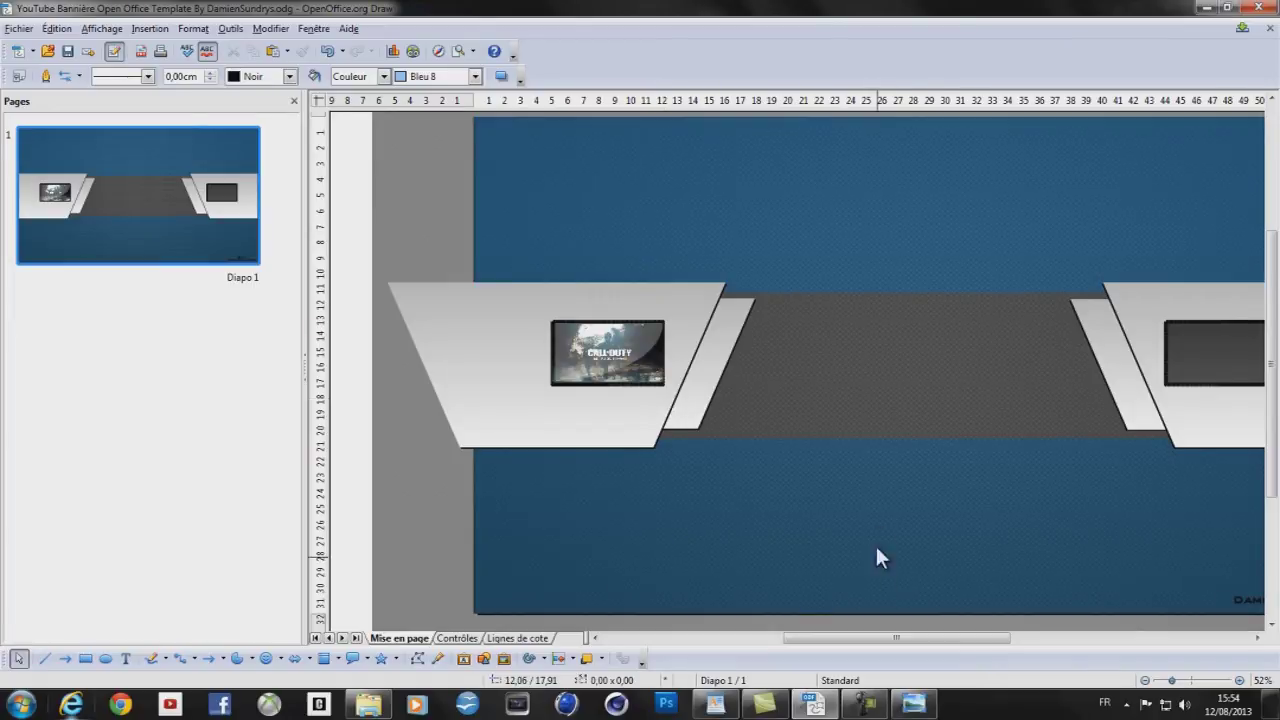
{"action": "mouse_move", "coordinate": [849, 646]}
{"action": "left_mouse_down"}
{"action": "mouse_move", "coordinate": [874, 648]}
{"action": "mouse_move", "coordinate": [845, 646]}
{"action": "left_mouse_up"}
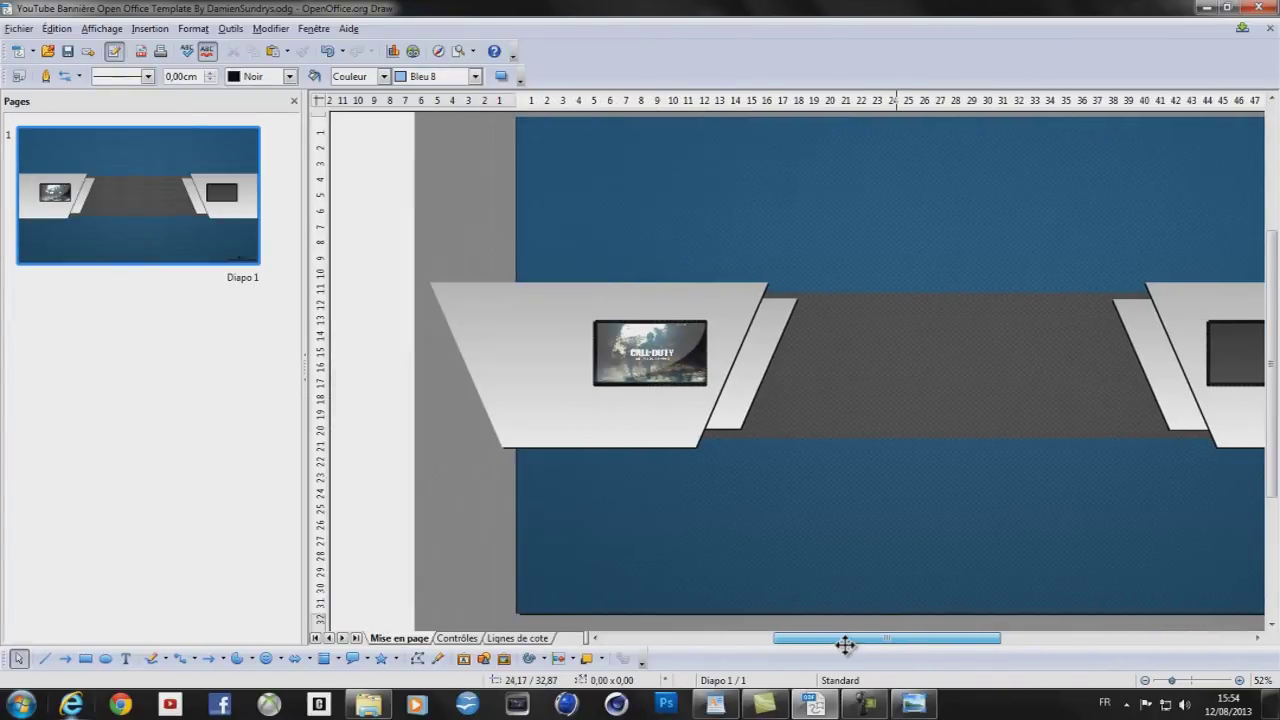
{"action": "left_click", "coordinate": [643, 347]}
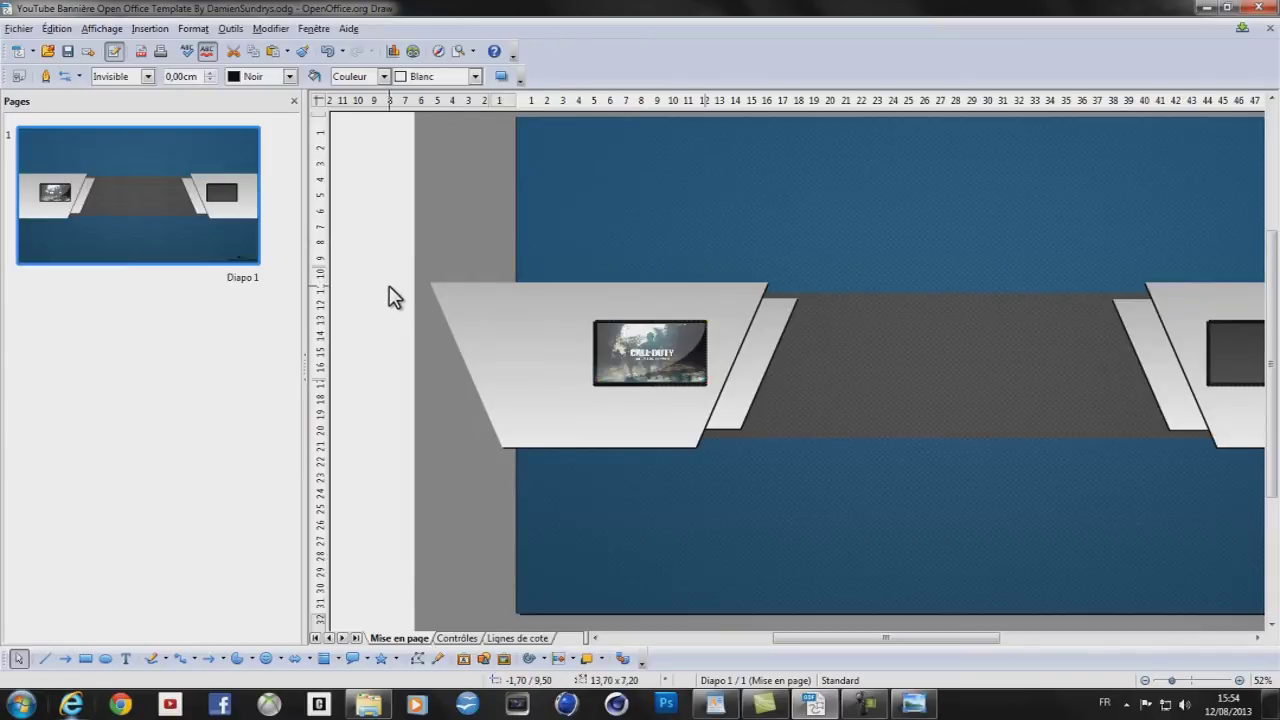
{"action": "left_click_drag", "start_coordinate": [392, 300], "coordinate": [717, 406]}
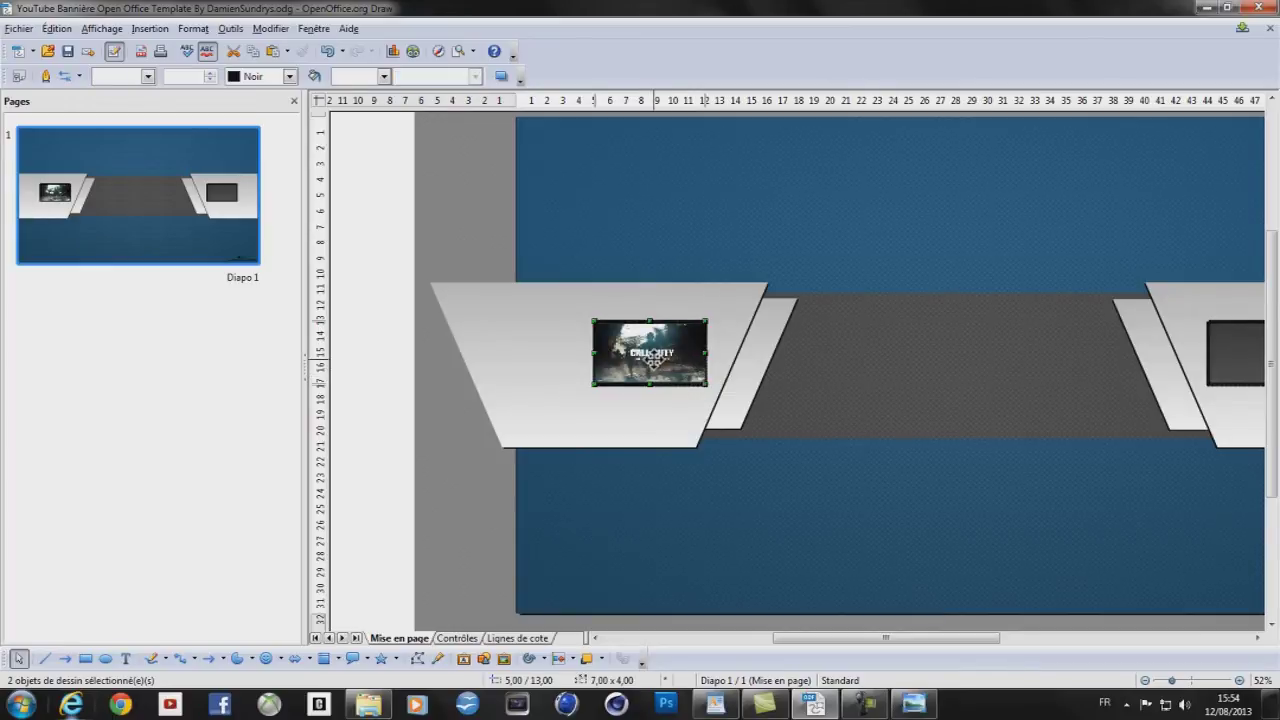
{"action": "left_click_drag", "start_coordinate": [650, 355], "coordinate": [1267, 365]}
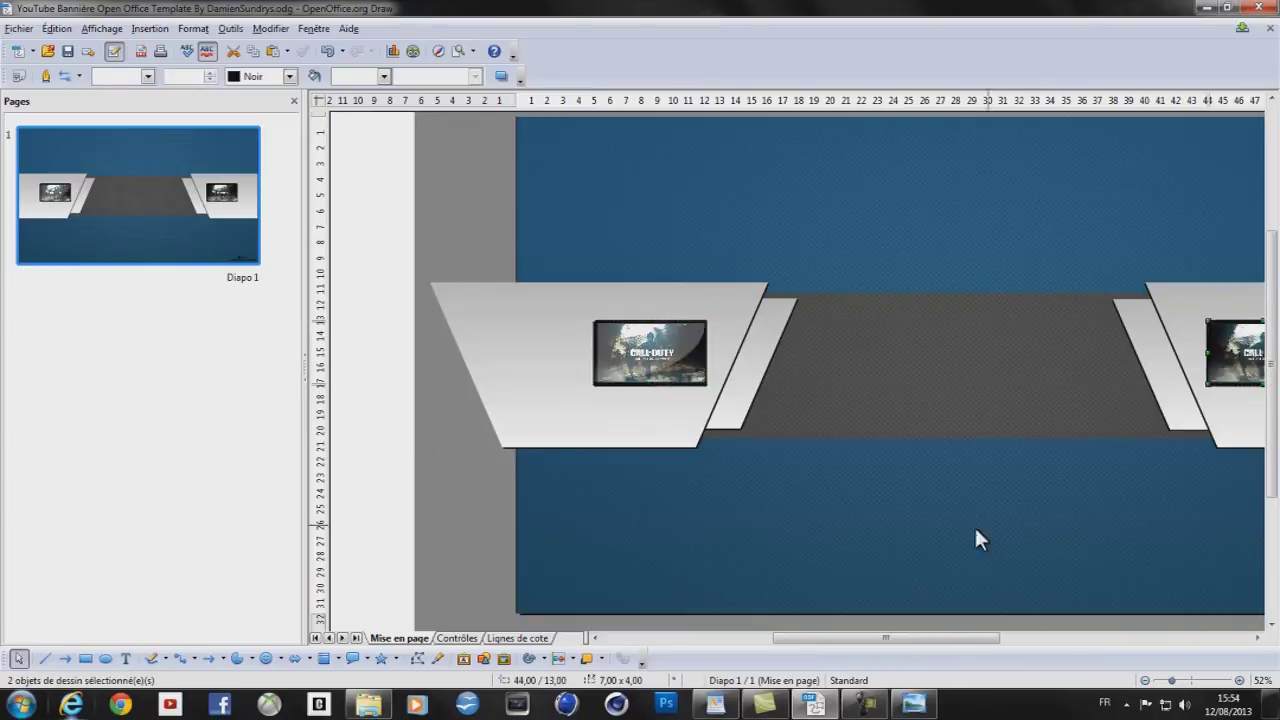
Move the copied frame and image off the right panel to the blank area beyond the banner's right edge
{"action": "left_click_drag", "start_coordinate": [845, 640], "coordinate": [931, 636]}
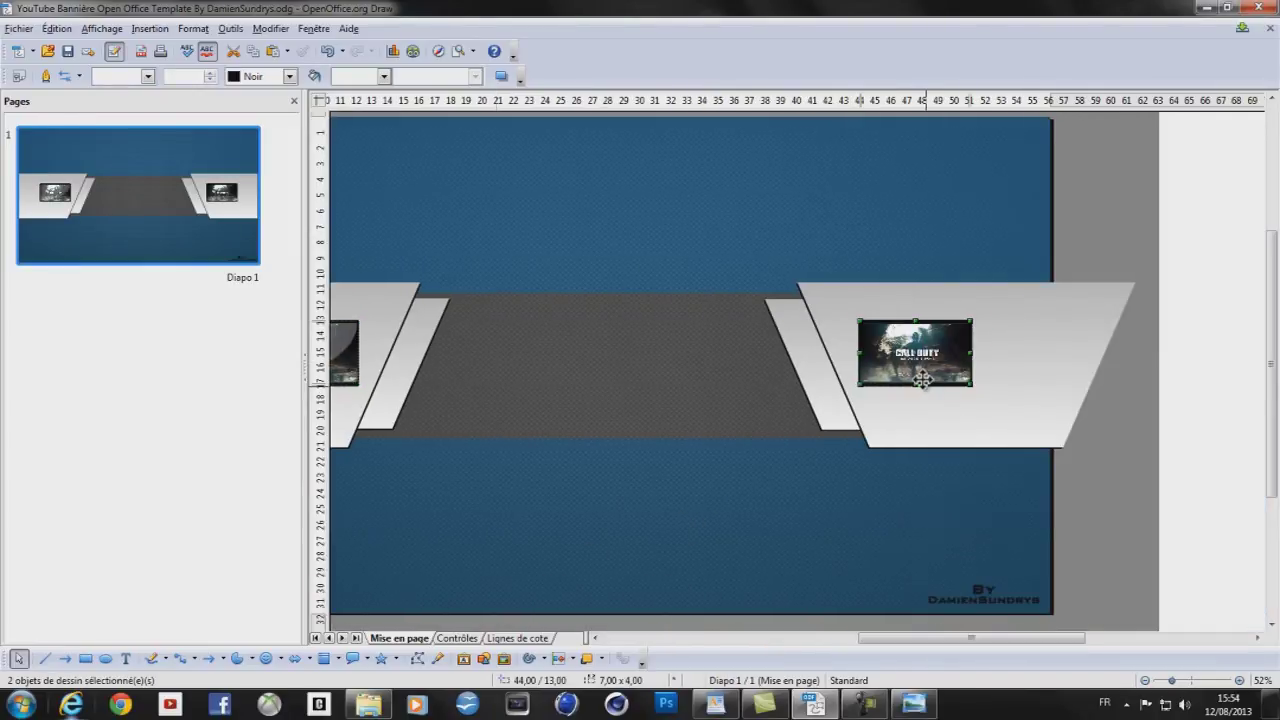
{"action": "left_click_drag", "start_coordinate": [922, 372], "coordinate": [1191, 343]}
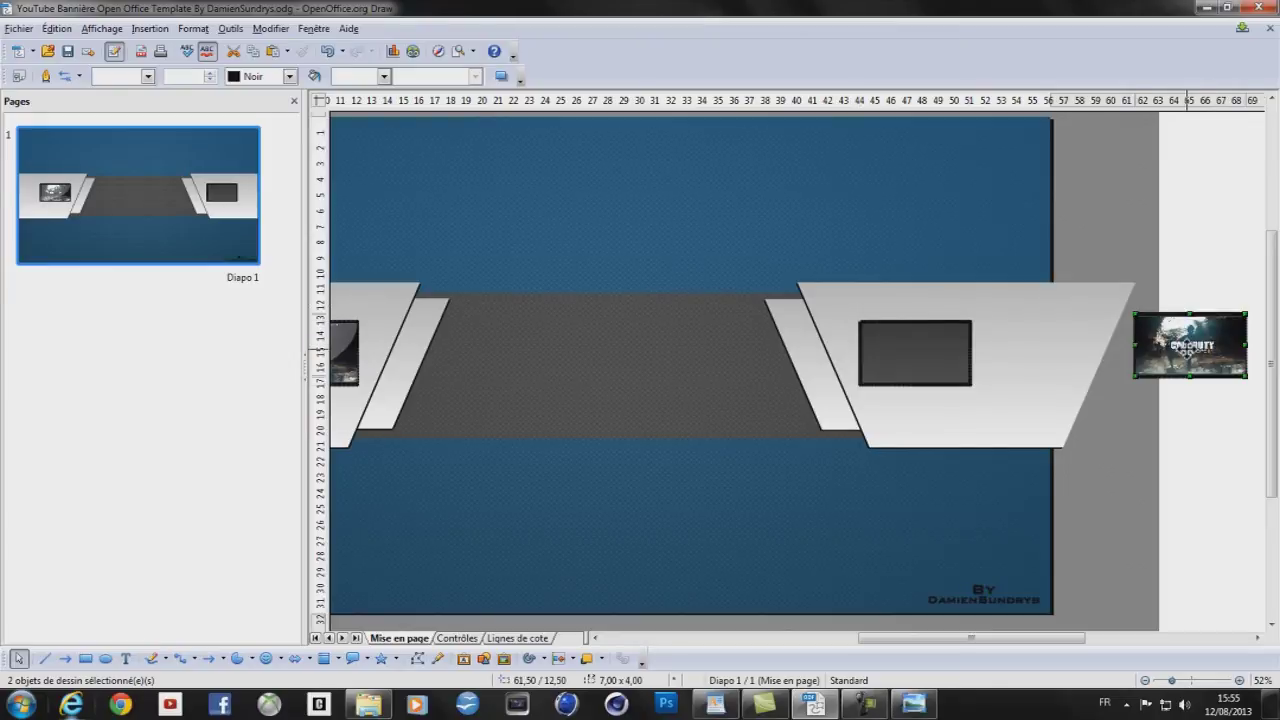
Delete the copied frame beyond the banner's right edge and place the copied Call of Duty image inside the right panel's frame
{"action": "left_click_drag", "start_coordinate": [1198, 343], "coordinate": [1208, 431]}
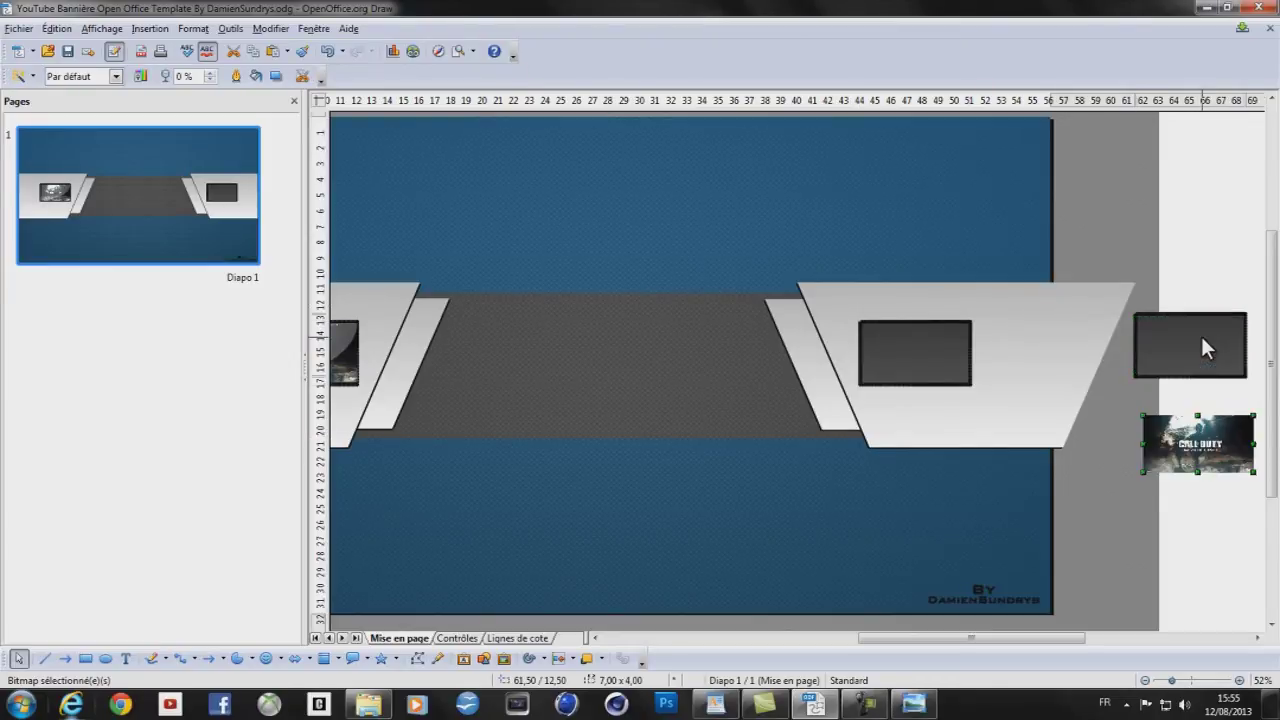
{"action": "left_click", "coordinate": [1201, 333]}
{"action": "left_click_drag", "start_coordinate": [1205, 442], "coordinate": [929, 370]}
Duplicate the translucent gloss shape from the left Call of Duty image and place the copy over the image in the right frame
{"action": "left_click_drag", "start_coordinate": [939, 644], "coordinate": [797, 652]}
{"action": "left_click", "coordinate": [896, 337]}
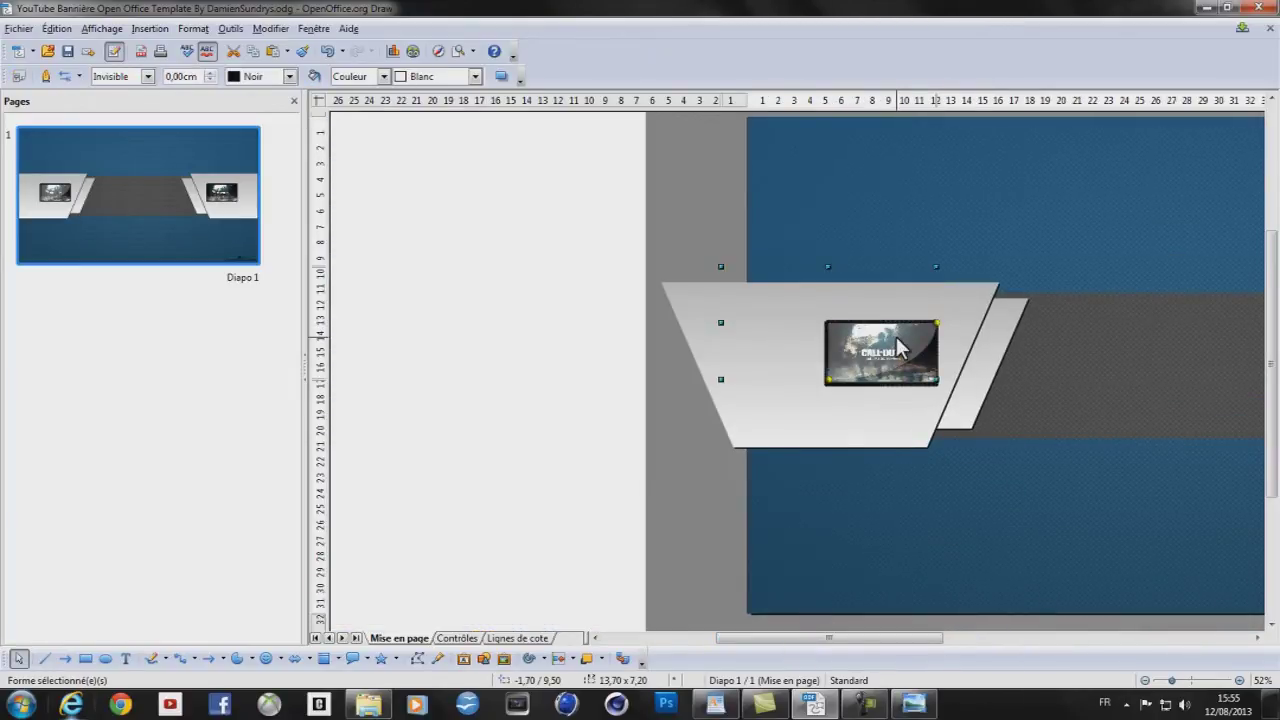
{"action": "left_click_drag", "start_coordinate": [896, 337], "coordinate": [1140, 322]}
{"action": "left_click_drag", "start_coordinate": [846, 640], "coordinate": [965, 640]}
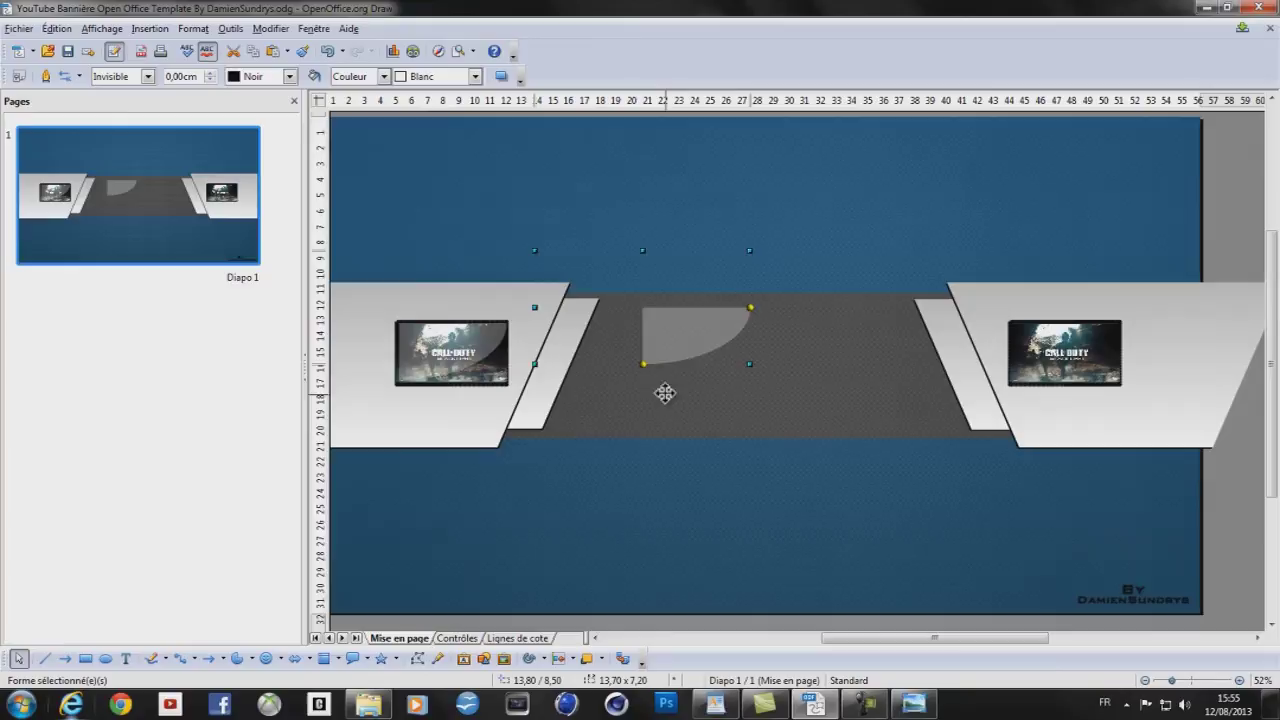
{"action": "left_click_drag", "start_coordinate": [666, 346], "coordinate": [1037, 369]}
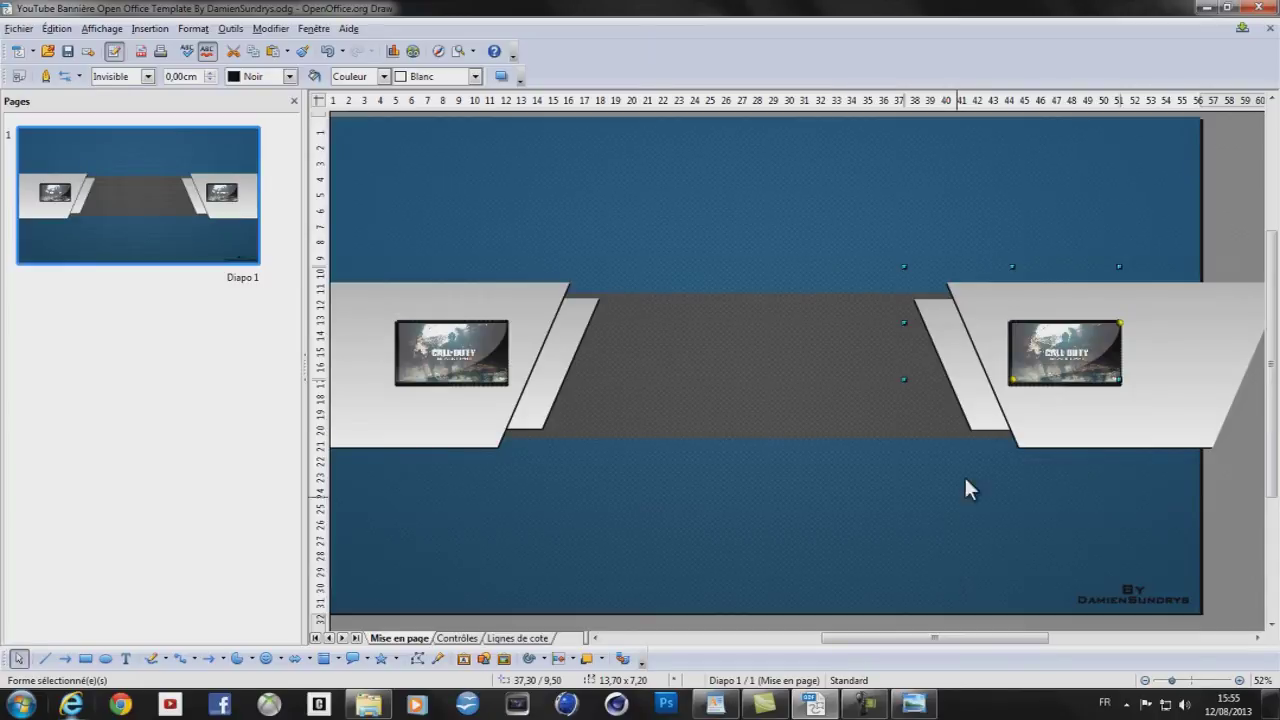
Mirror the copied gloss shape on the right panel horizontally
{"action": "right_click", "coordinate": [1058, 360]}
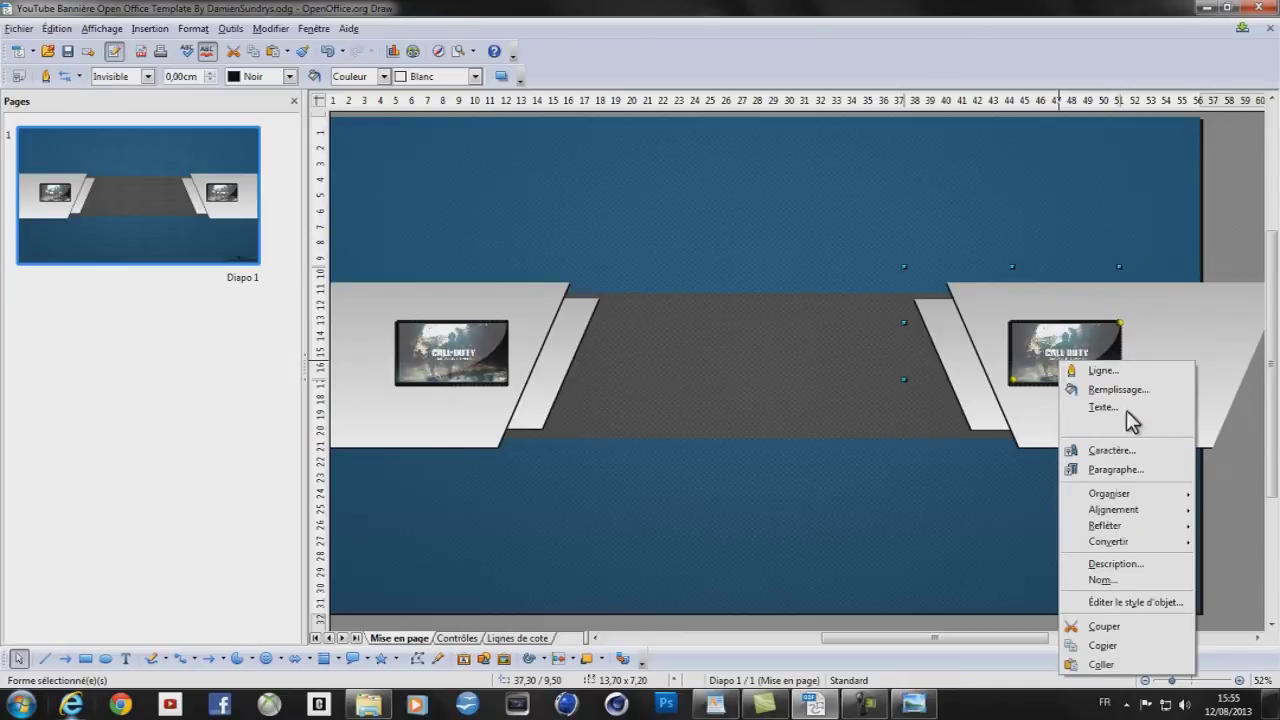
{"action": "mouse_move", "coordinate": [1134, 528]}
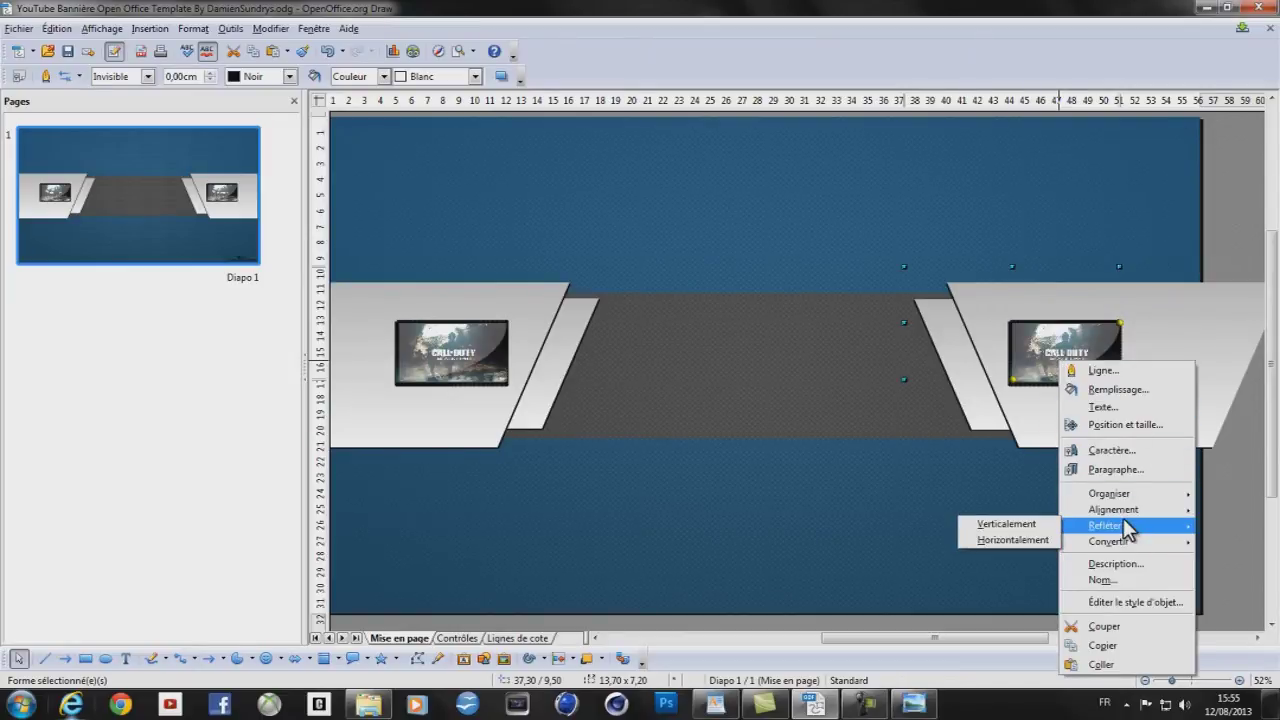
{"action": "left_click", "coordinate": [1030, 537]}
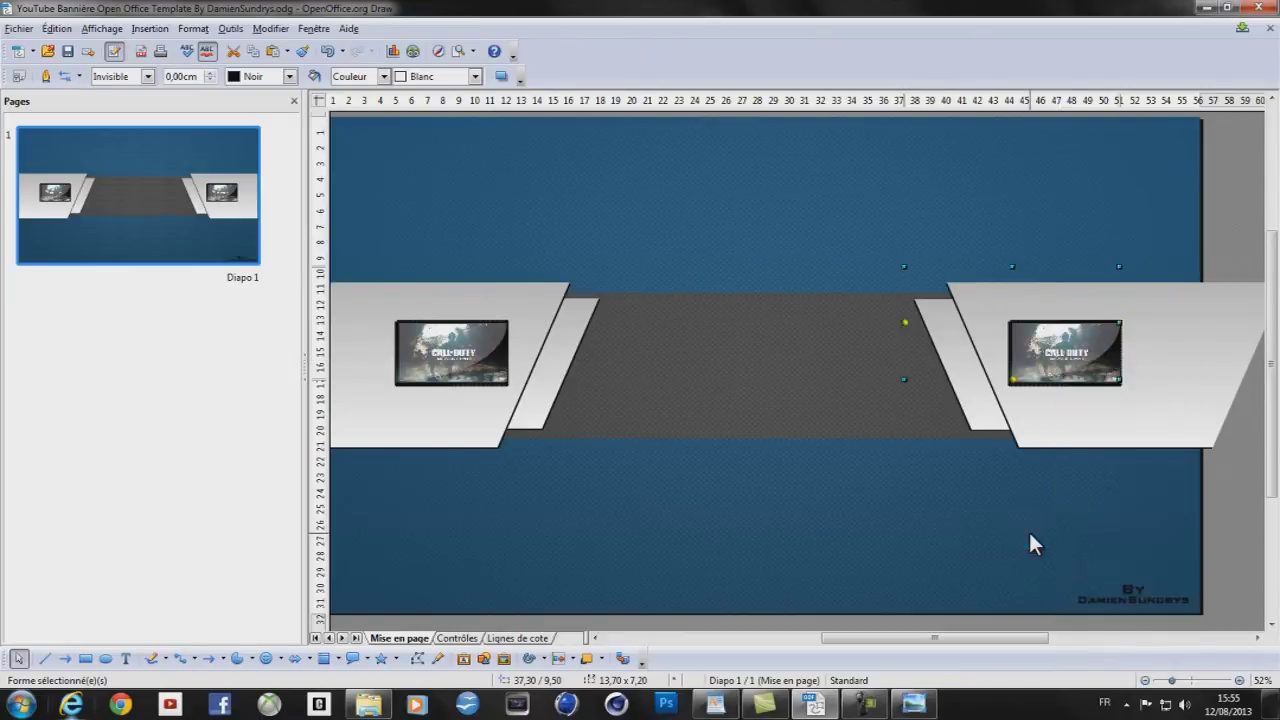
Move the mirrored gloss shape back over the right Call of Duty image, to about X 44 cm and Y 9.5 cm
{"action": "right_click", "coordinate": [1044, 352]}
{"action": "left_click", "coordinate": [972, 334]}
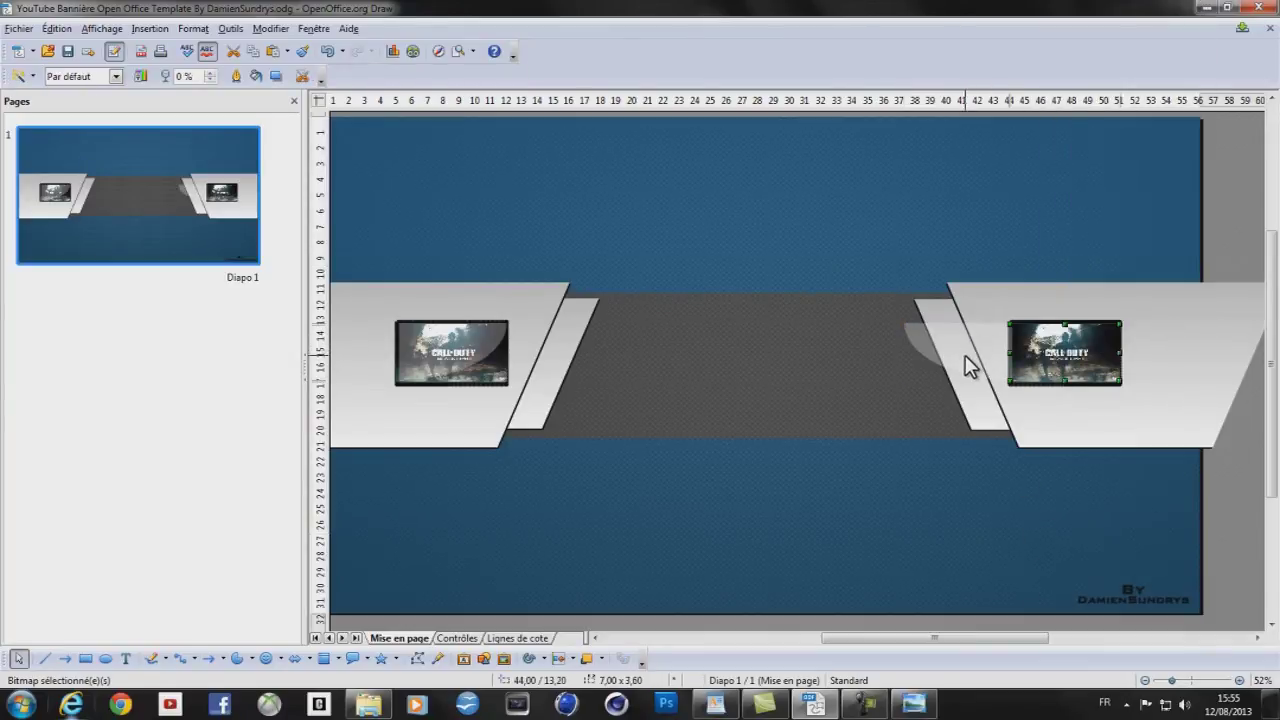
{"action": "left_click", "coordinate": [964, 360]}
{"action": "right_click", "coordinate": [966, 358]}
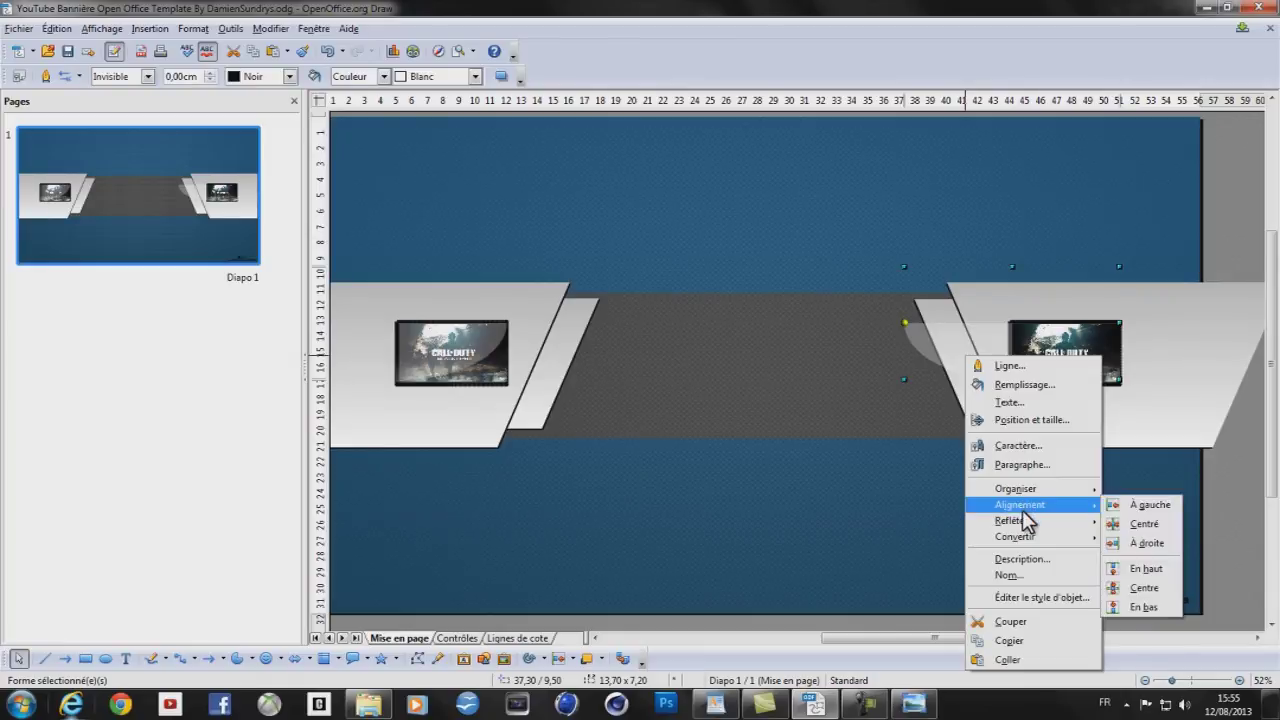
{"action": "mouse_move", "coordinate": [1074, 520]}
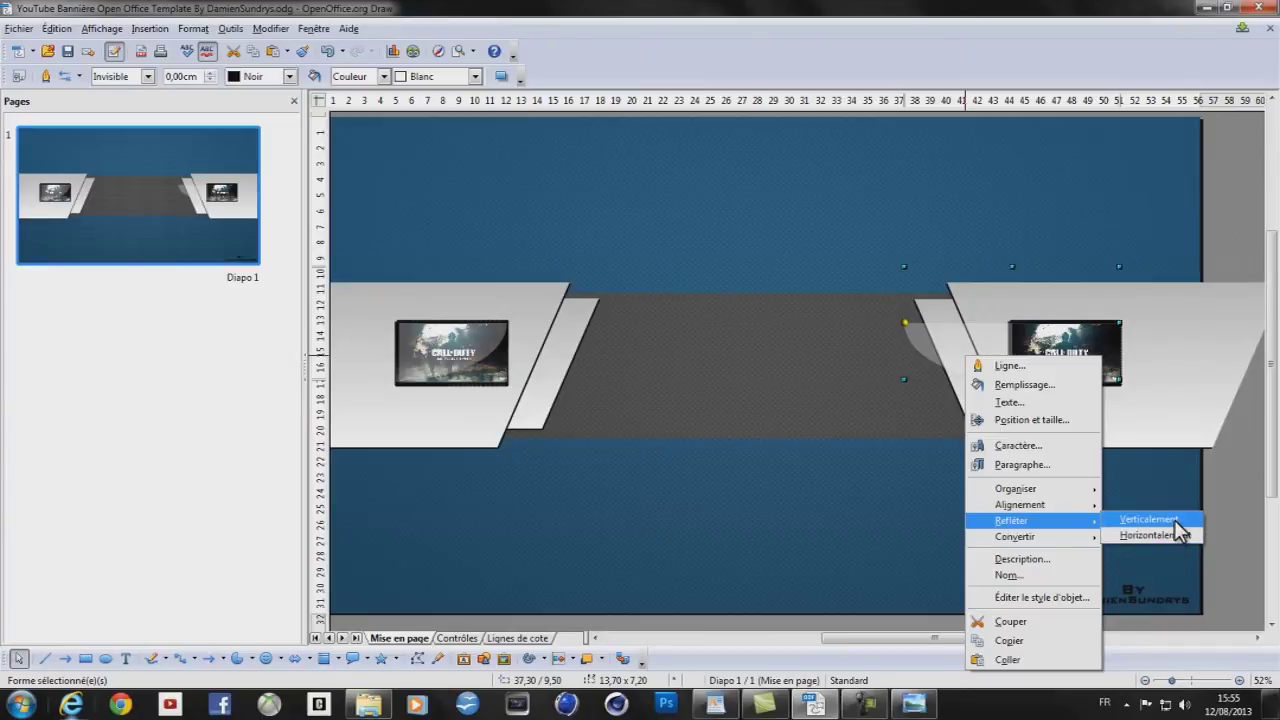
{"action": "left_click", "coordinate": [935, 337]}
{"action": "left_click_drag", "start_coordinate": [943, 340], "coordinate": [1058, 354]}
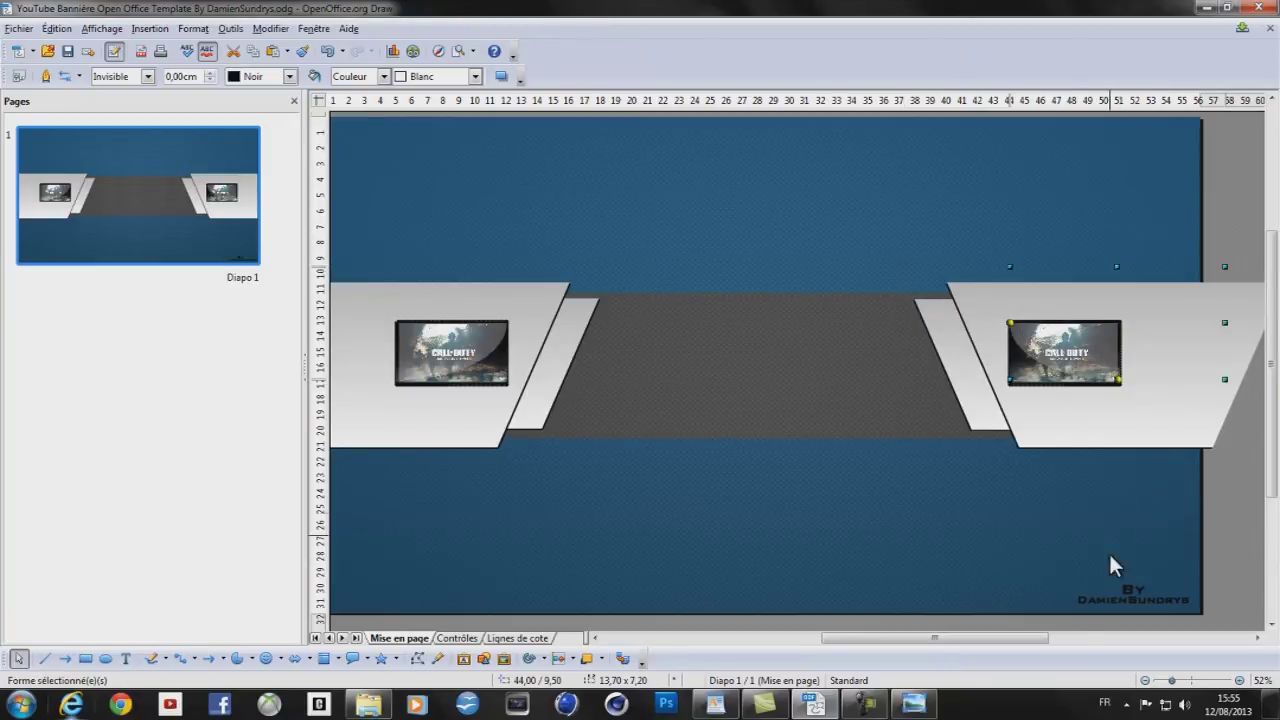
Insert the grey DS logo picture from the Background Banner folder and shrink it to about 4.04 × 4.04 cm within the dark central band
{"action": "mouse_move", "coordinate": [985, 641]}
{"action": "left_mouse_down"}
{"action": "mouse_move", "coordinate": [1011, 638]}
{"action": "mouse_move", "coordinate": [965, 639]}
{"action": "mouse_move", "coordinate": [986, 651]}
{"action": "left_mouse_up"}
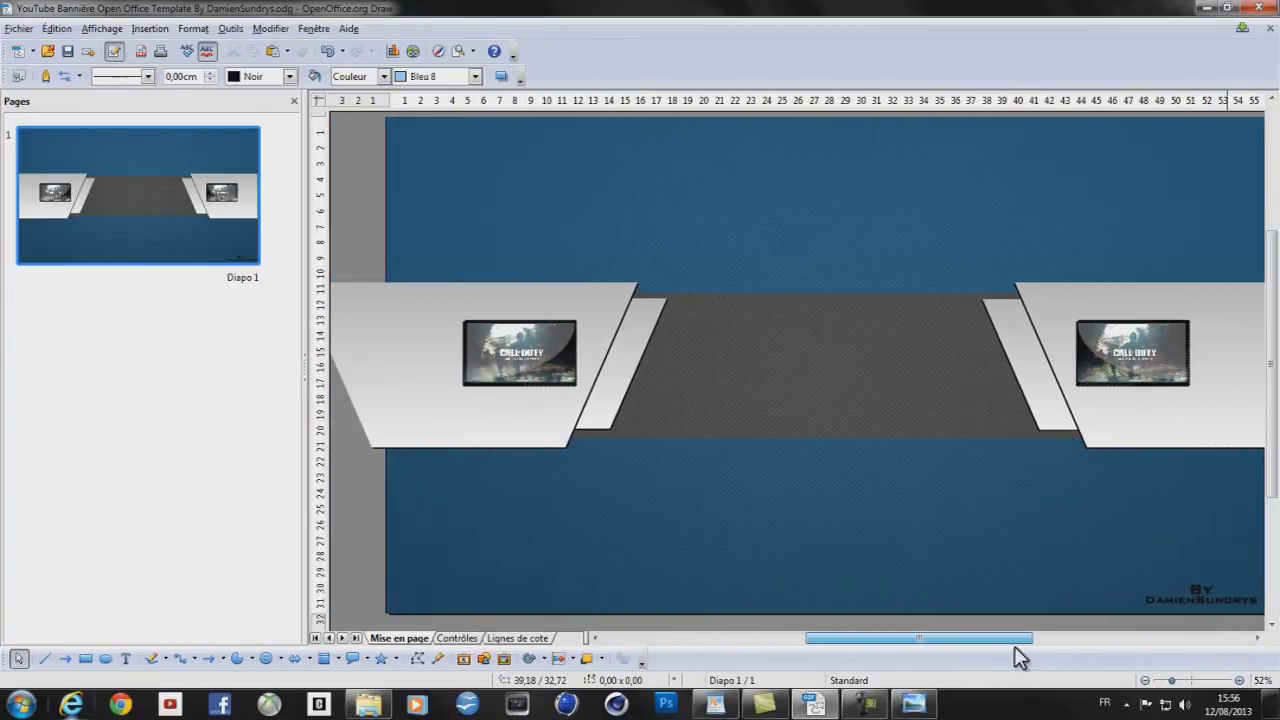
{"action": "key", "text": "Escape"}
{"action": "left_click_drag", "start_coordinate": [1166, 678], "coordinate": [1166, 679]}
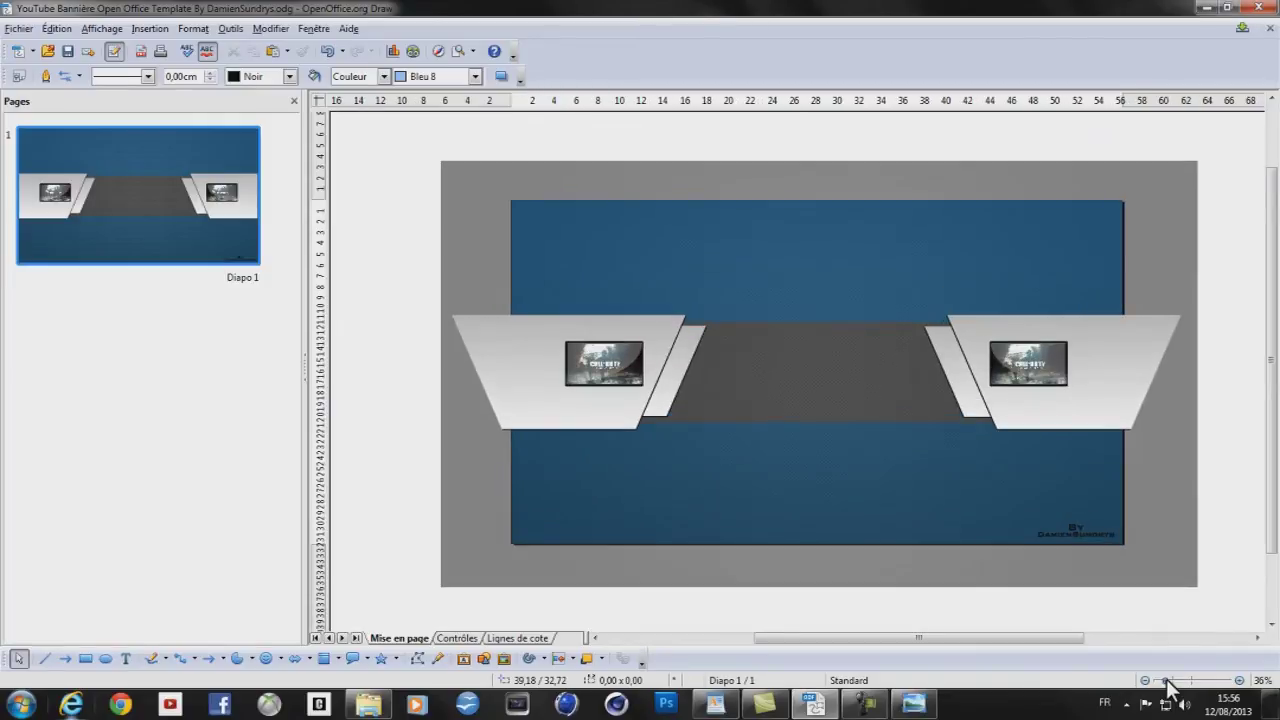
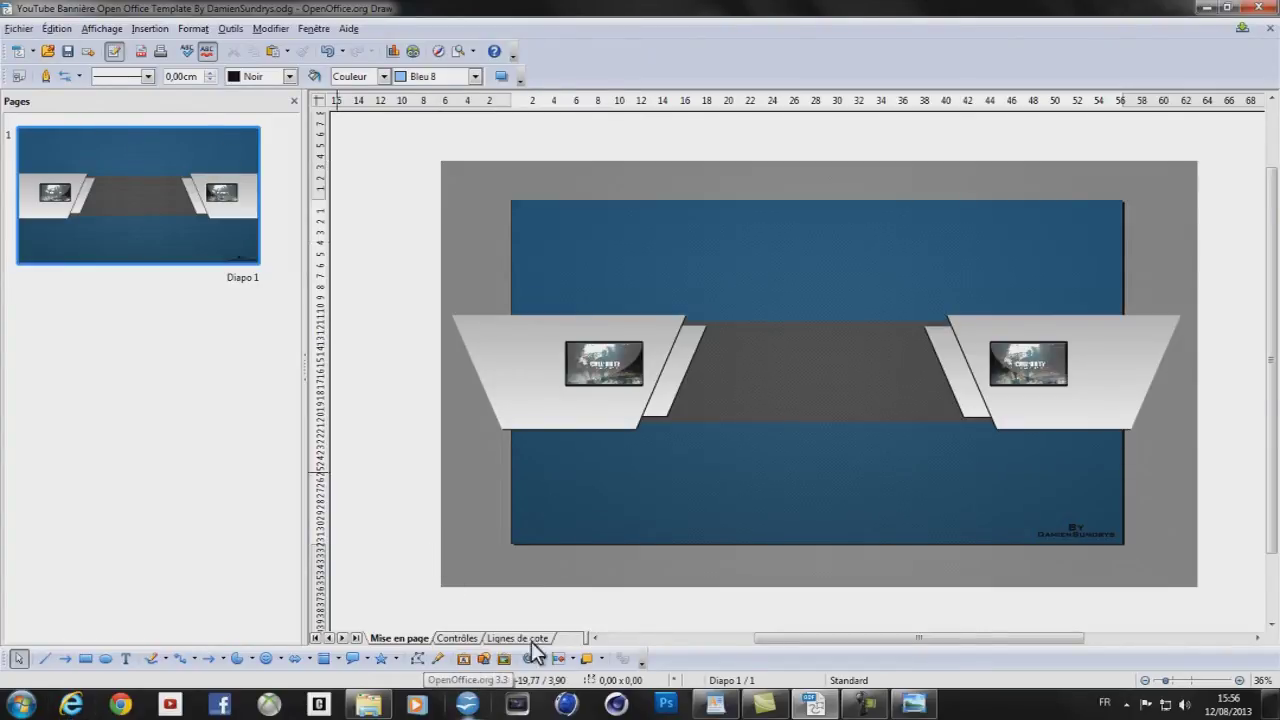
{"action": "left_click", "coordinate": [484, 659]}
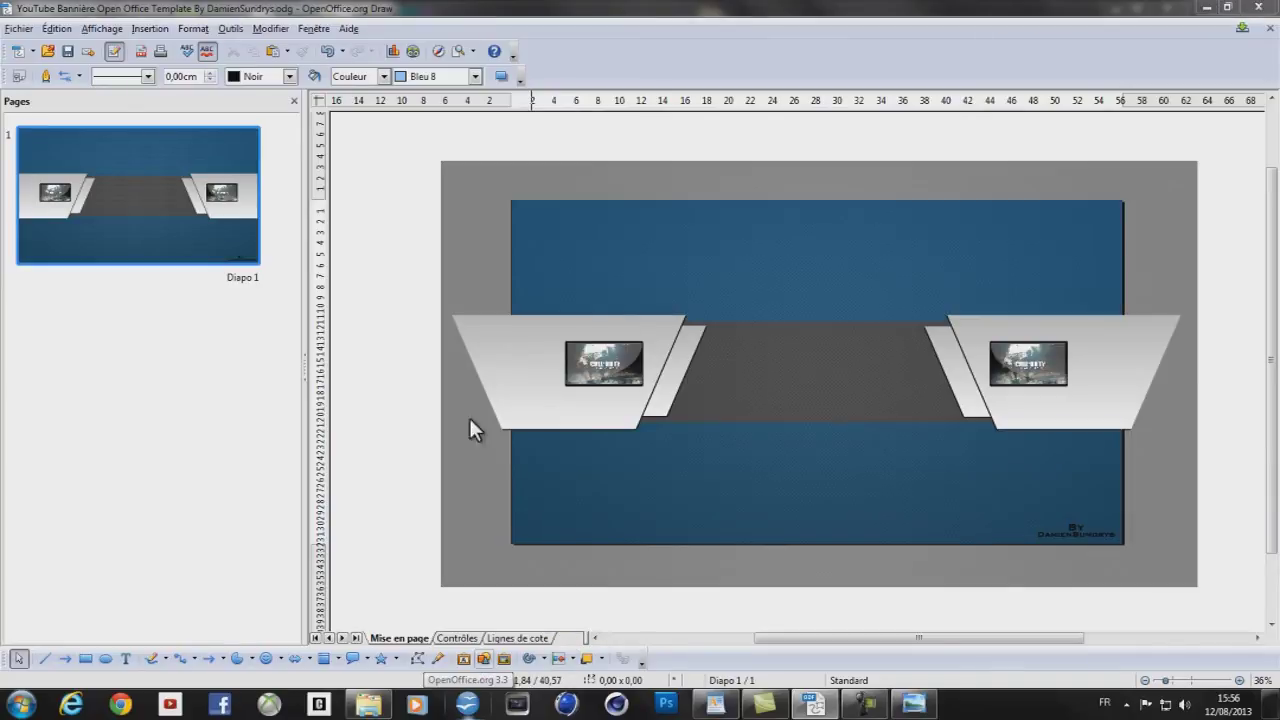
{"action": "double_click", "coordinate": [270, 325]}
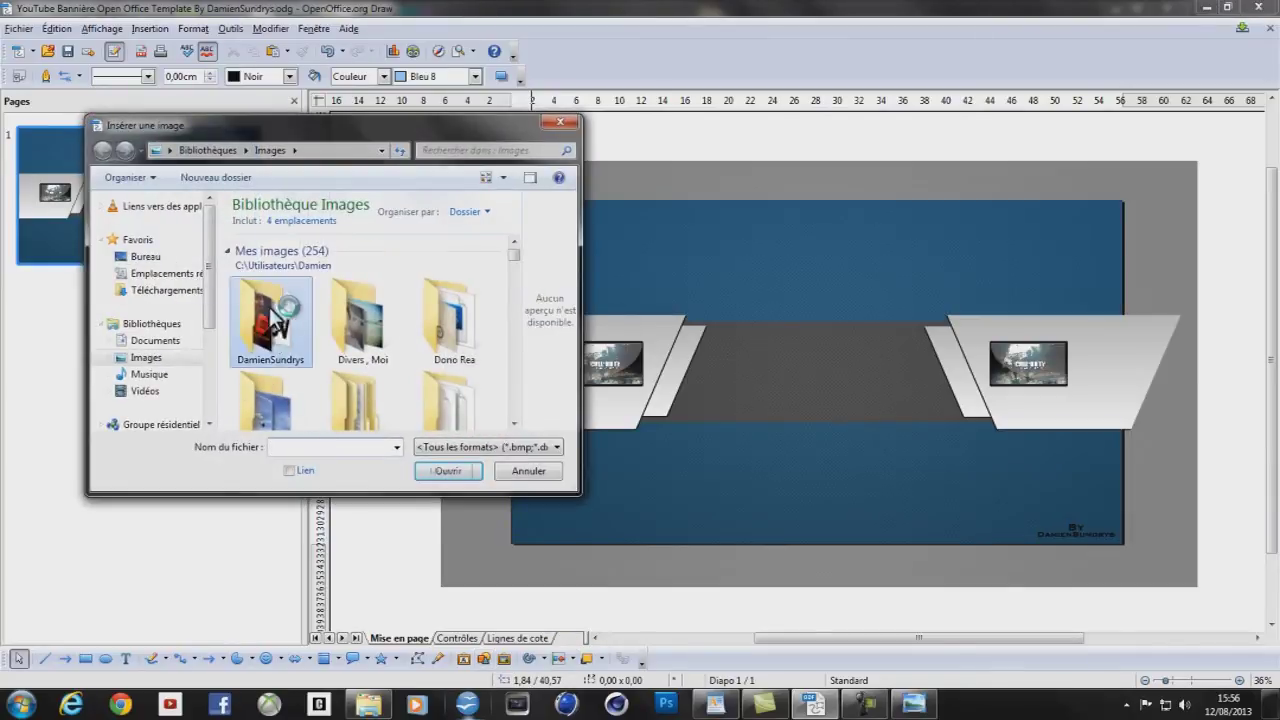
{"action": "double_click", "coordinate": [272, 318]}
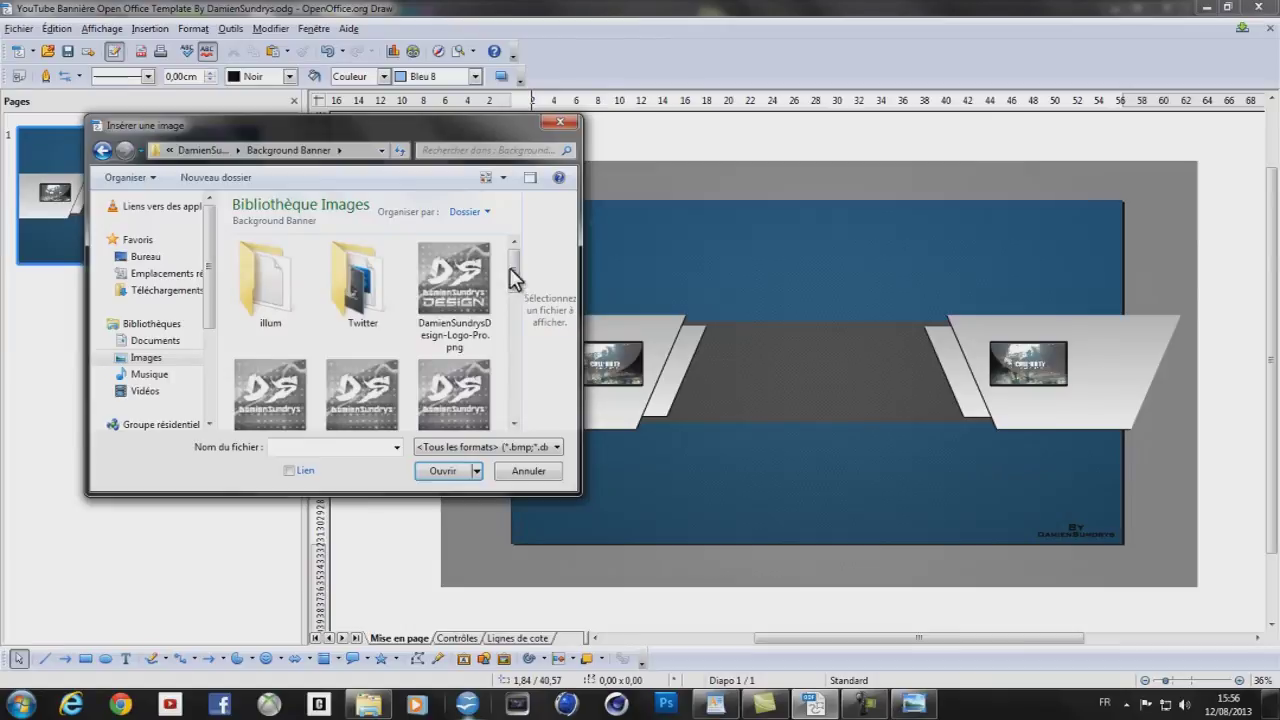
{"action": "left_click", "coordinate": [248, 415]}
{"action": "left_click", "coordinate": [443, 471]}
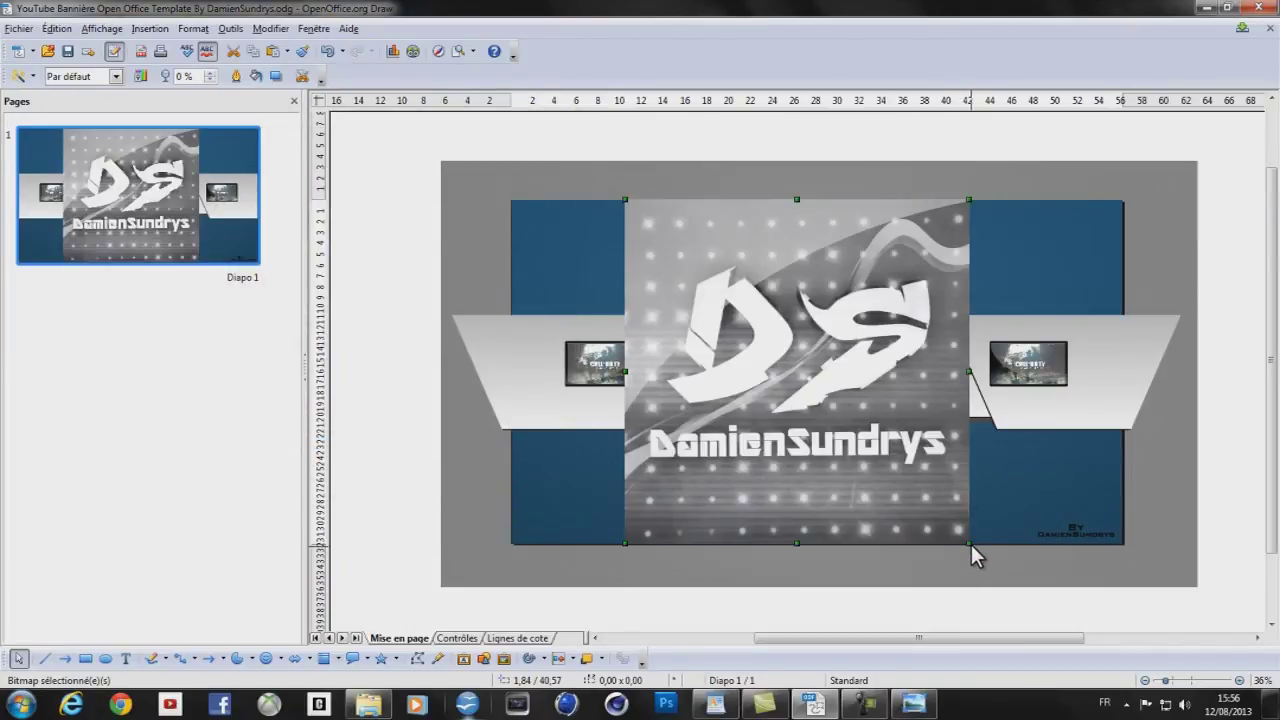
{"action": "left_click_drag", "start_coordinate": [970, 545], "coordinate": [800, 347]}
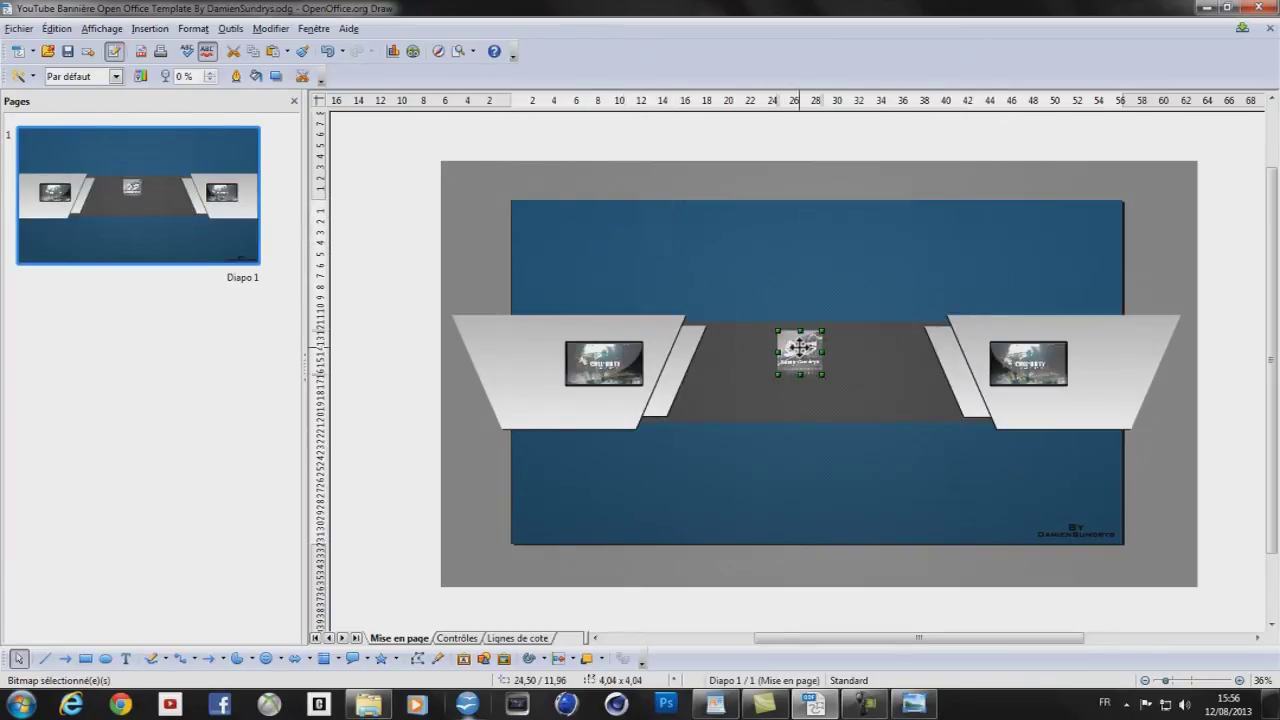
Give the DS logo picture a continuous outline with a width of 0.10 cm
{"action": "left_click_drag", "start_coordinate": [1165, 684], "coordinate": [1173, 680]}
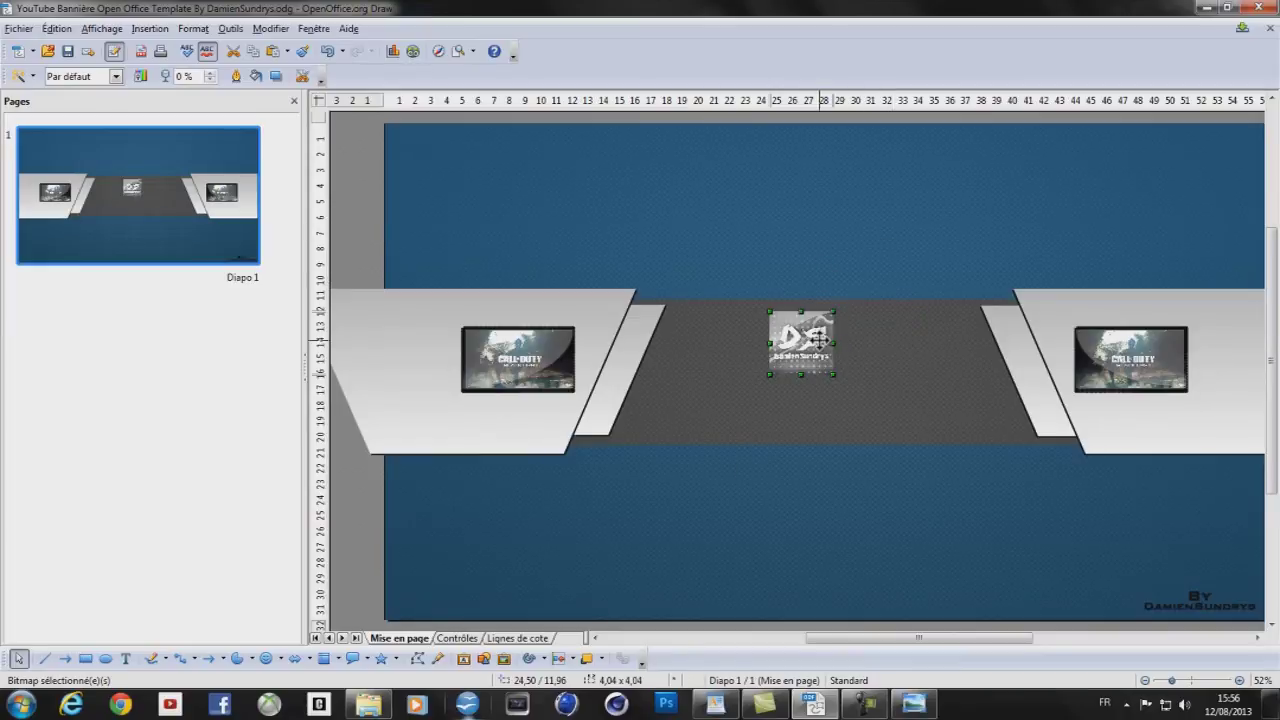
{"action": "right_click", "coordinate": [800, 343]}
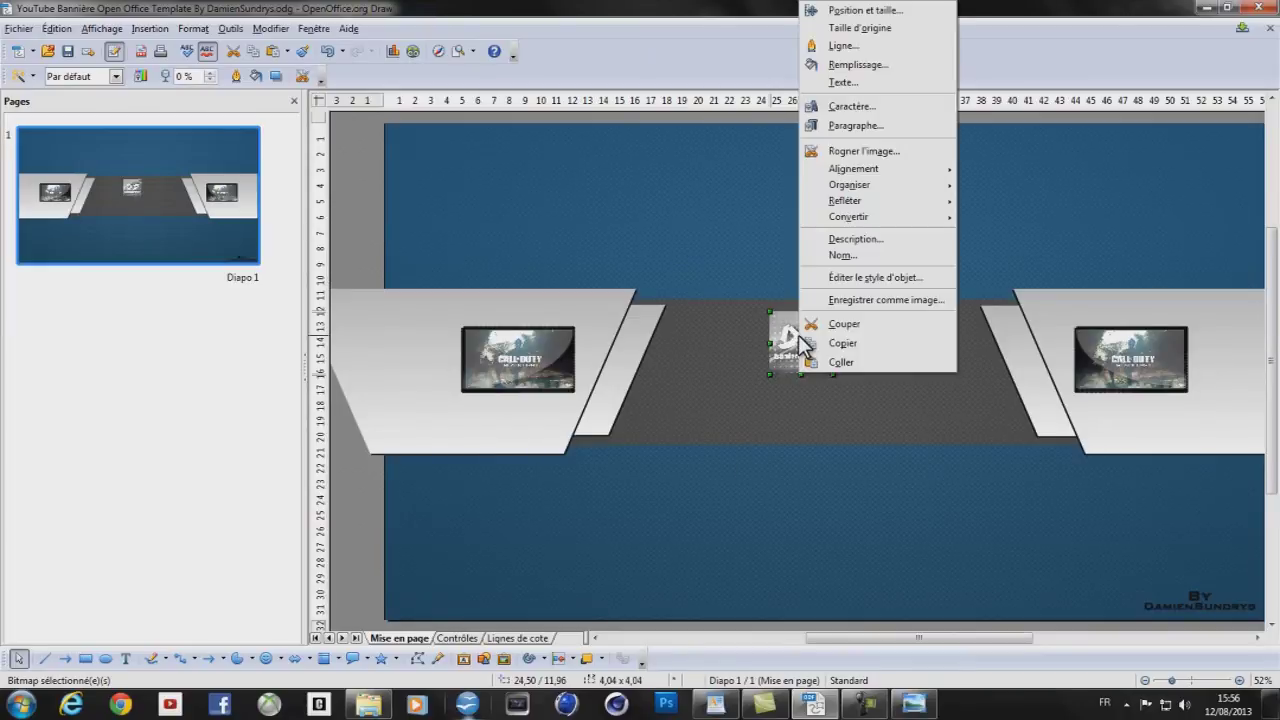
{"action": "left_click", "coordinate": [790, 330]}
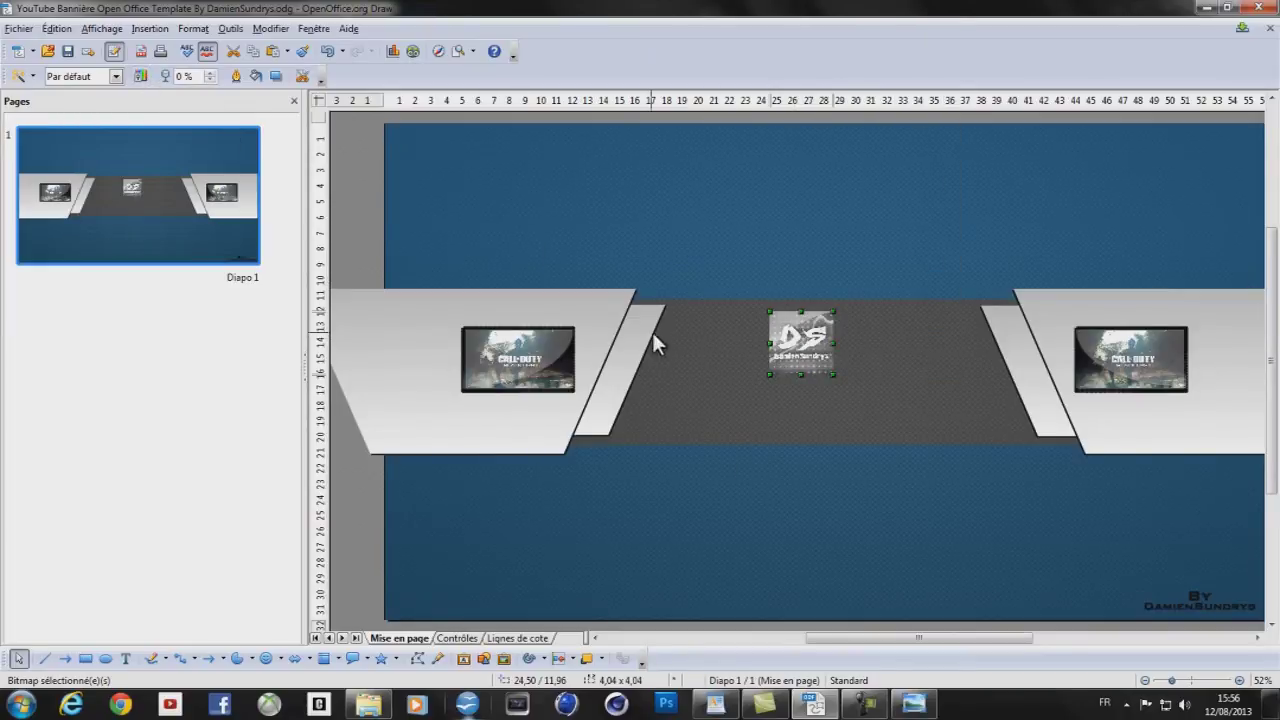
{"action": "right_click", "coordinate": [800, 322]}
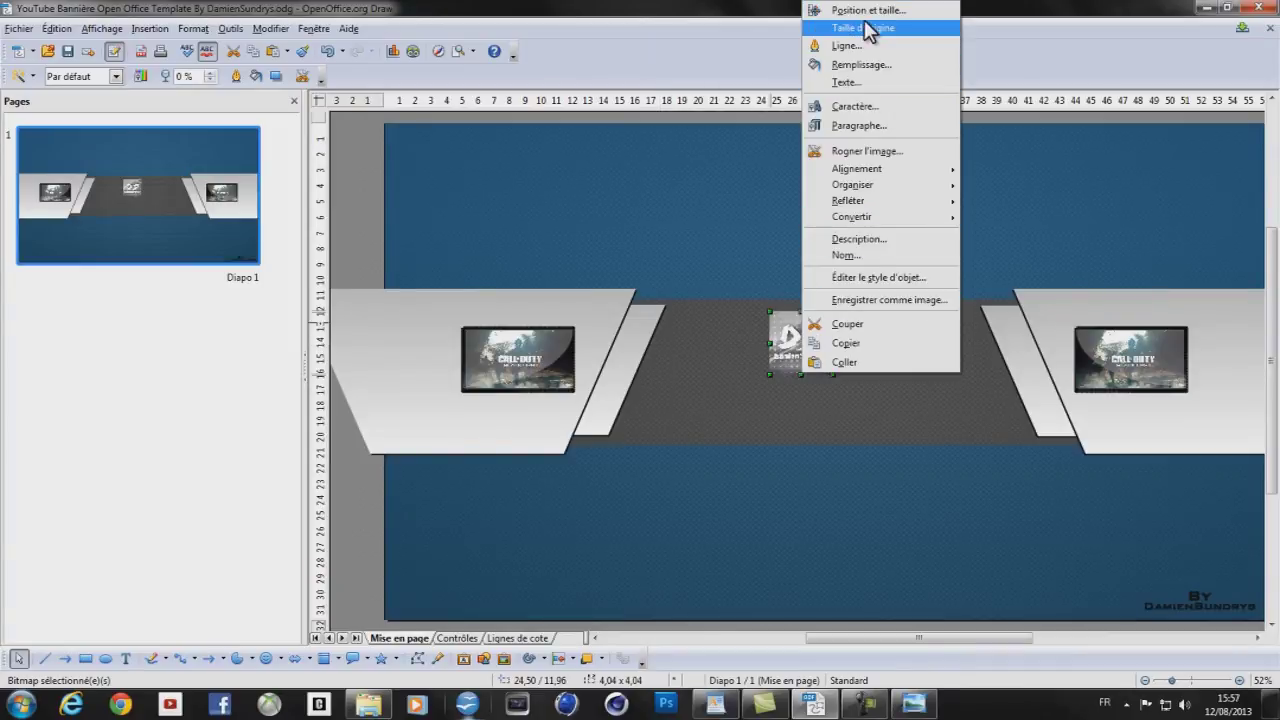
{"action": "left_click", "coordinate": [848, 46]}
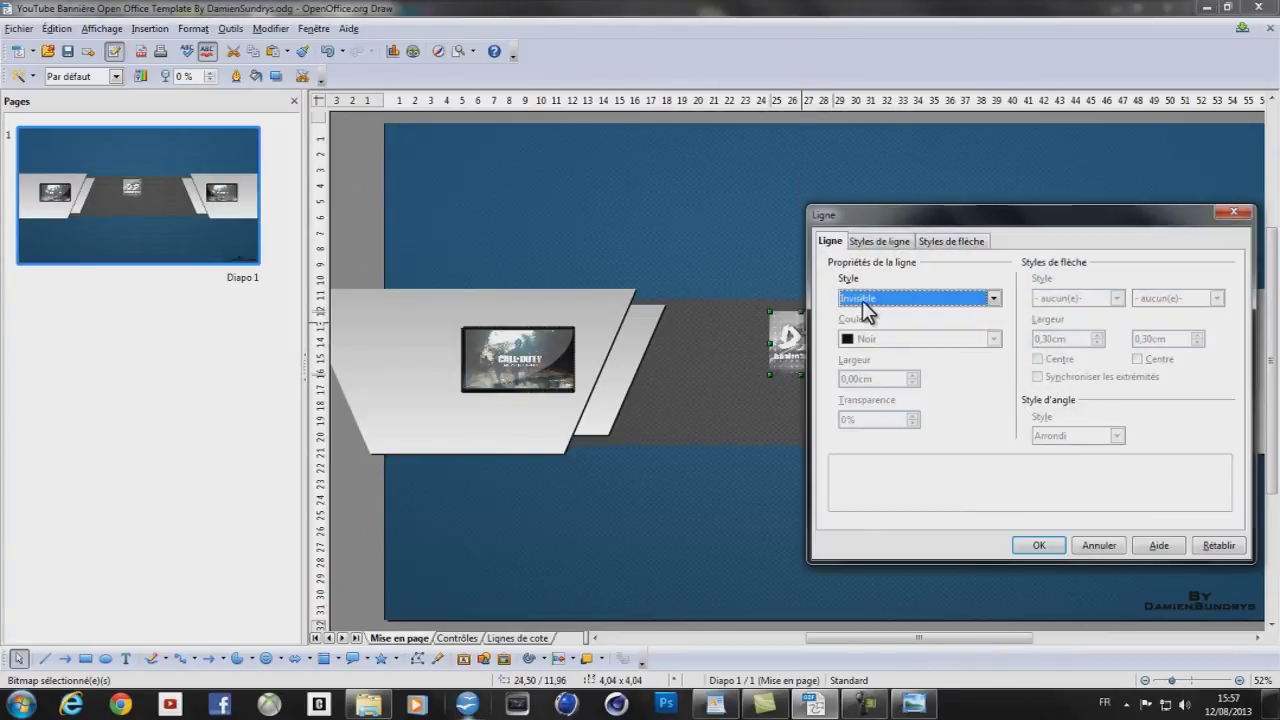
{"action": "left_click", "coordinate": [876, 298]}
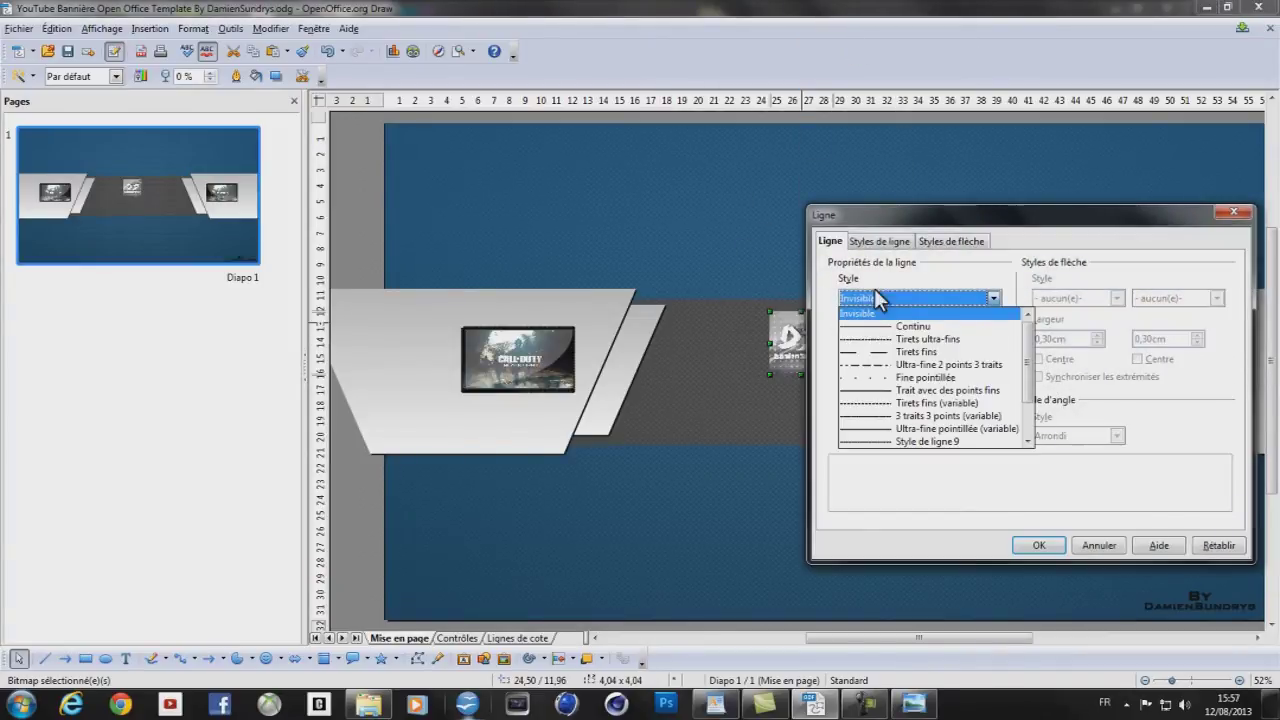
{"action": "left_click", "coordinate": [923, 328]}
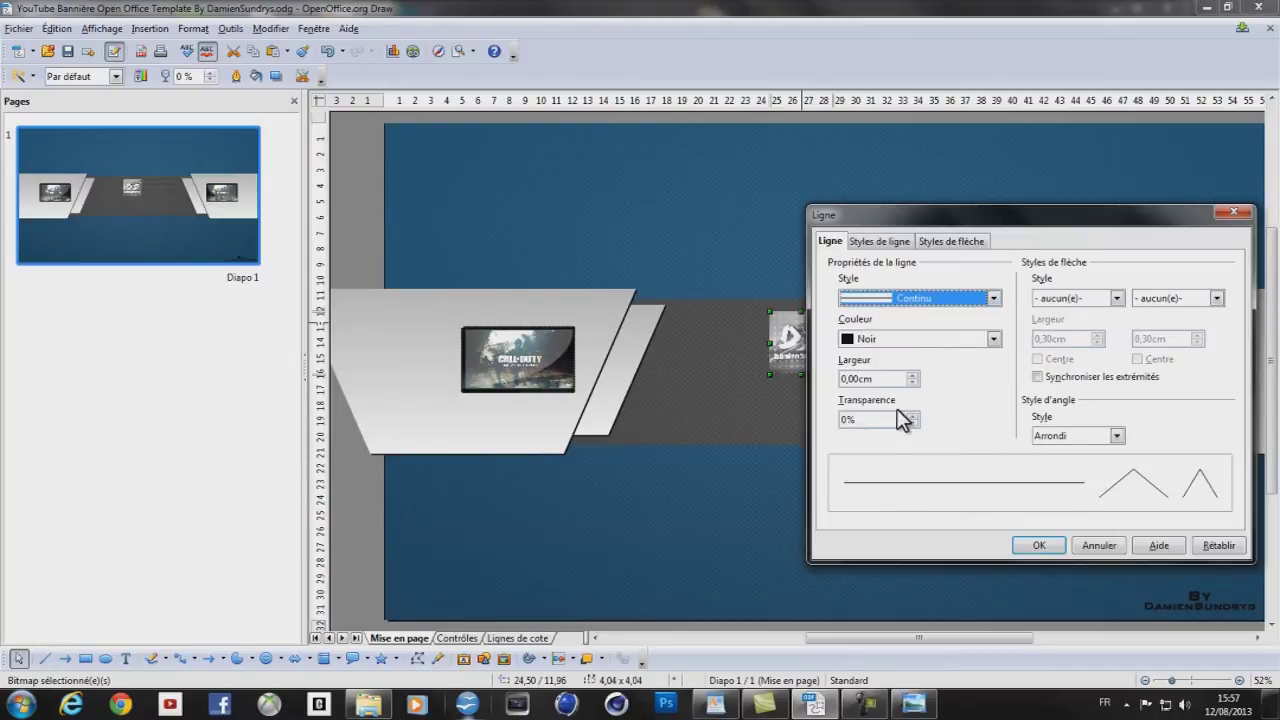
{"action": "left_click", "coordinate": [912, 376]}
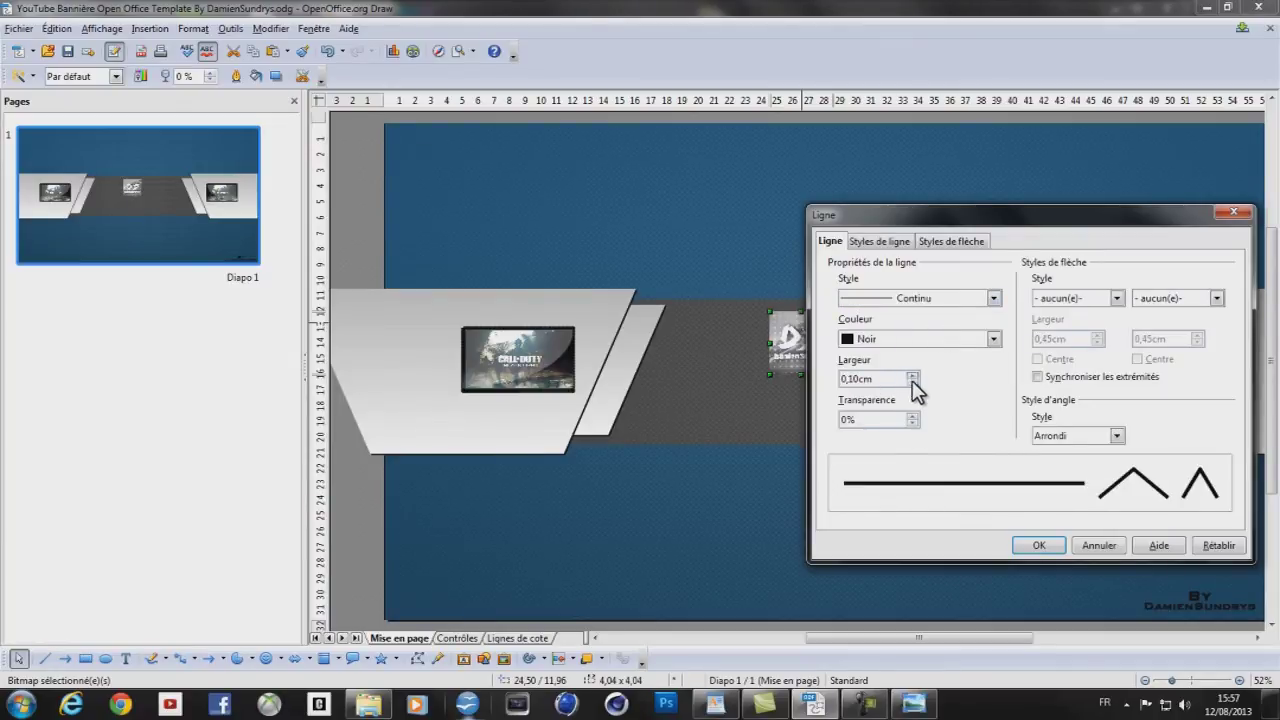
{"action": "left_click", "coordinate": [1036, 548]}
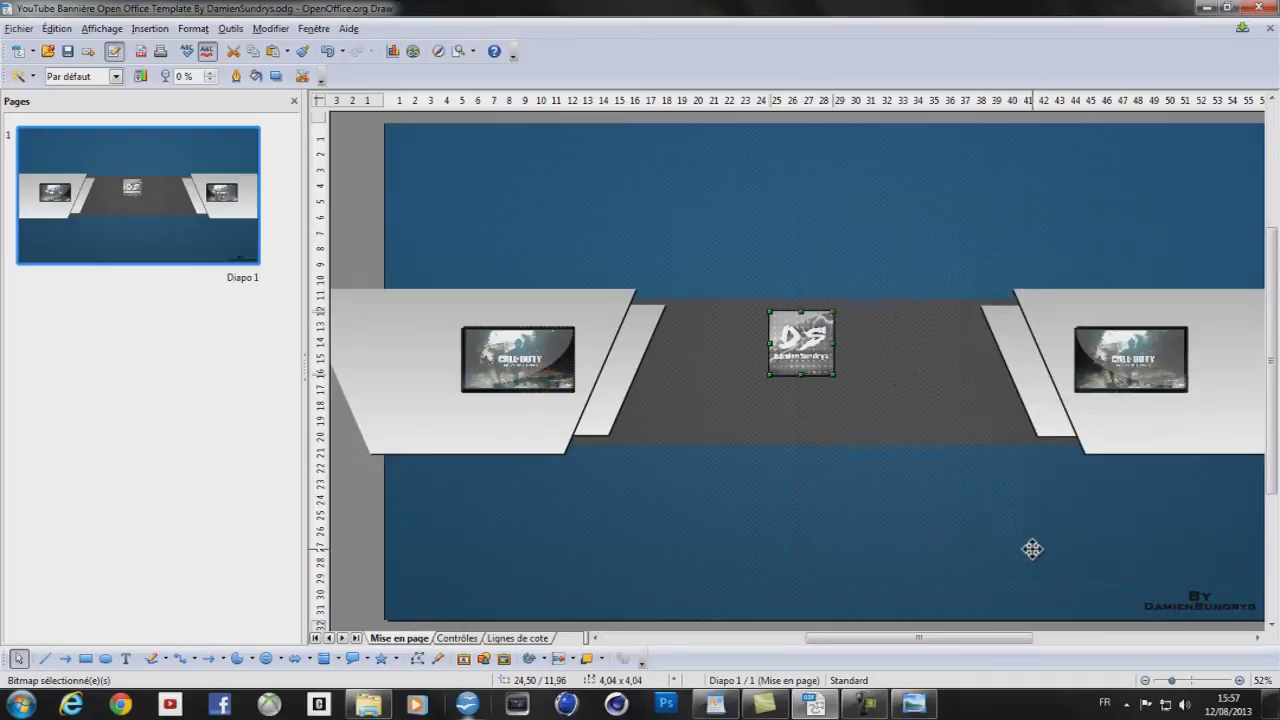
Enable a shadow for the DS logo picture and set its distance to 0.10 cm
{"action": "right_click", "coordinate": [811, 354]}
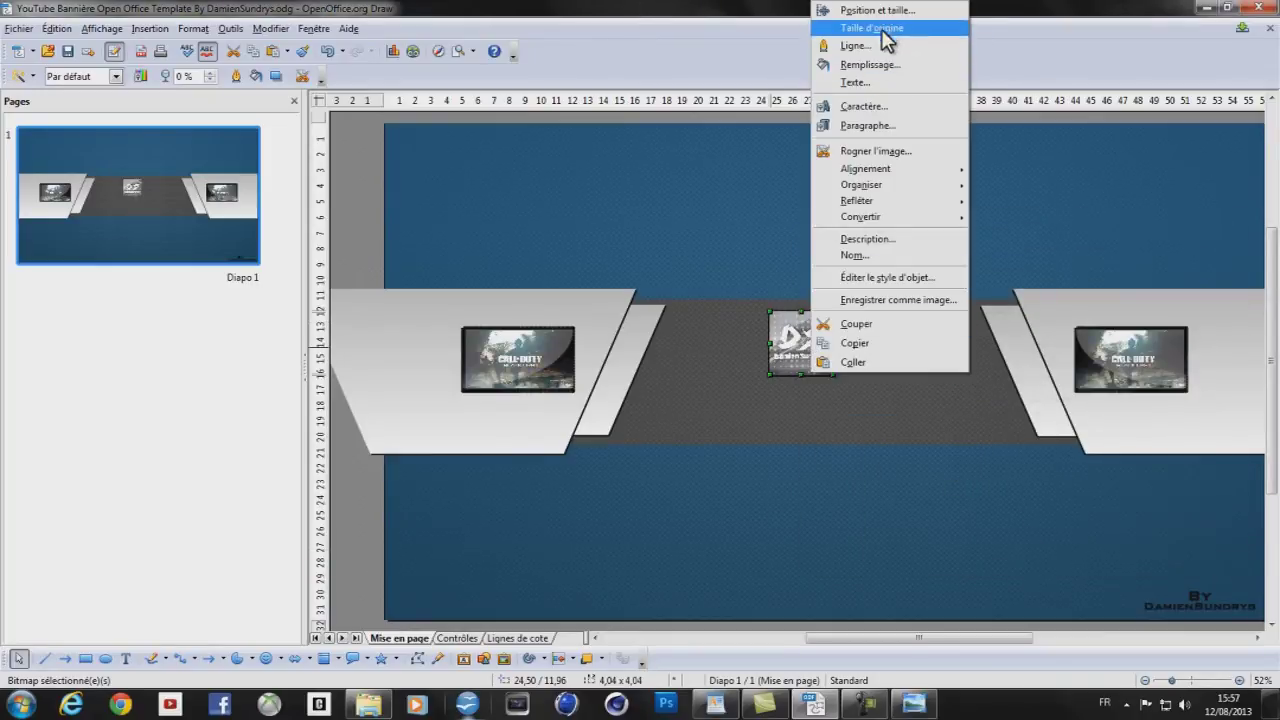
{"action": "left_click", "coordinate": [866, 64]}
{"action": "left_click", "coordinate": [738, 252]}
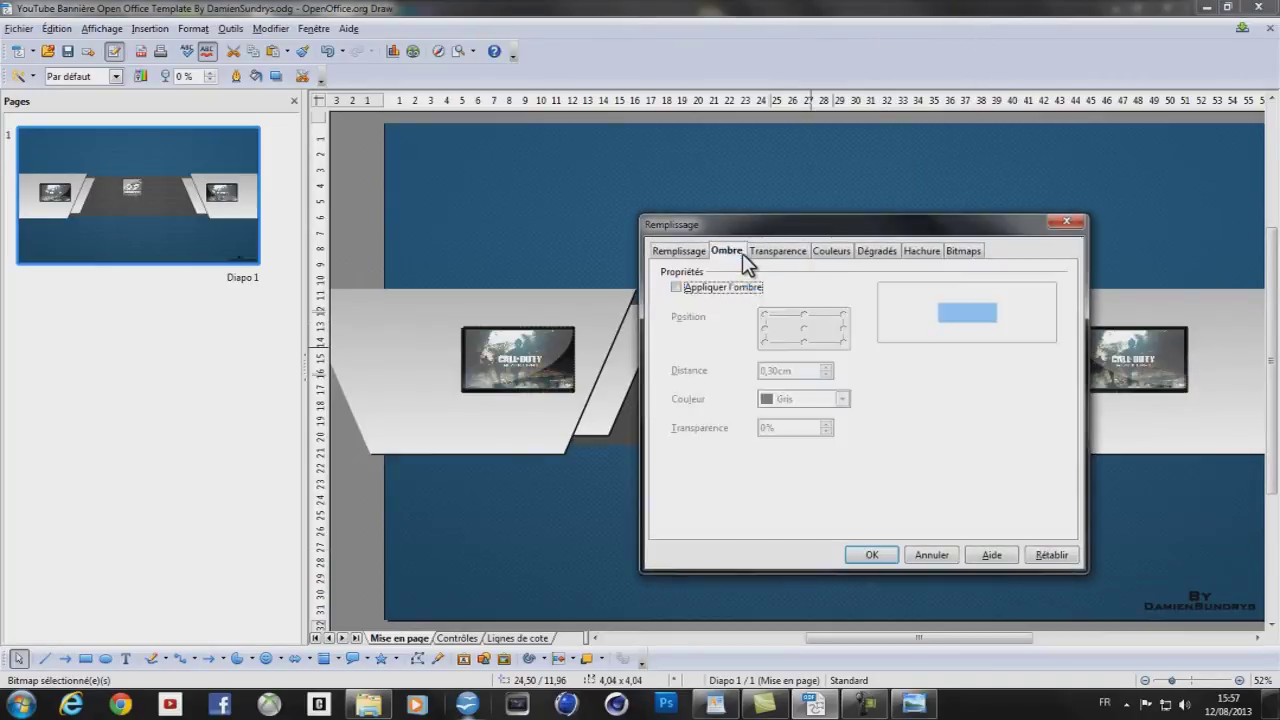
{"action": "left_click", "coordinate": [735, 290]}
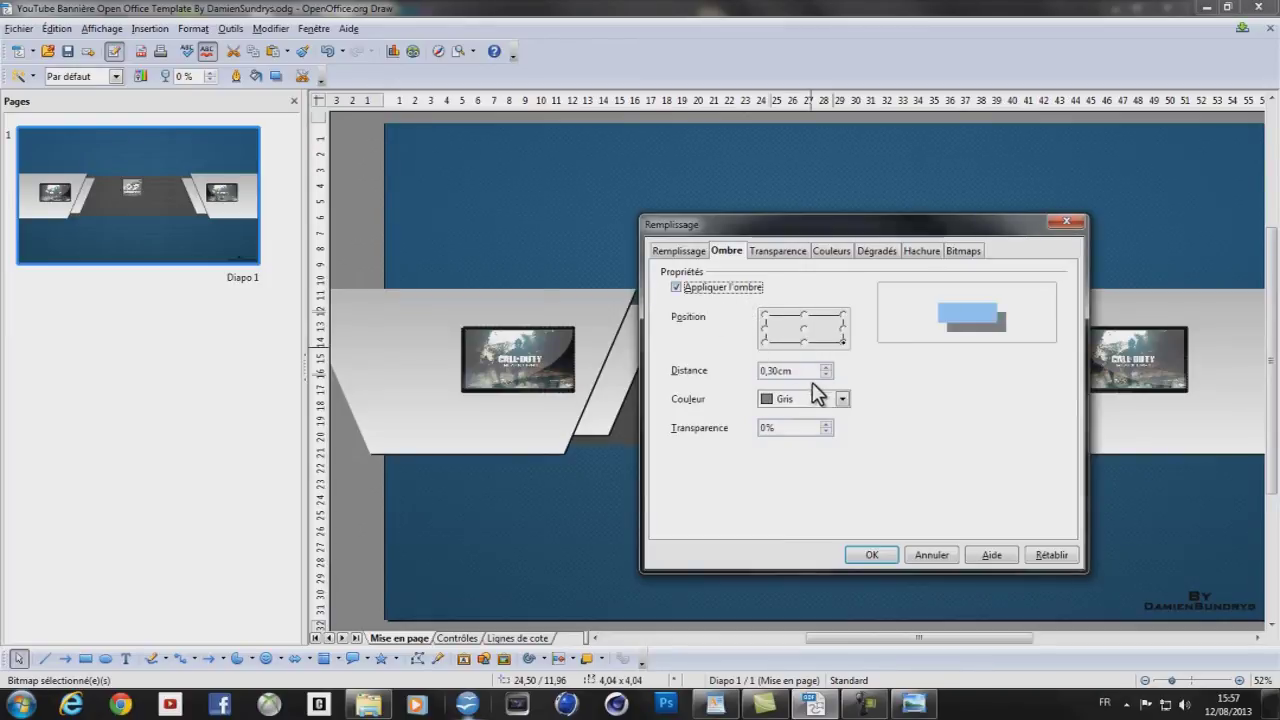
{"action": "left_click_drag", "start_coordinate": [774, 371], "coordinate": [768, 371]}
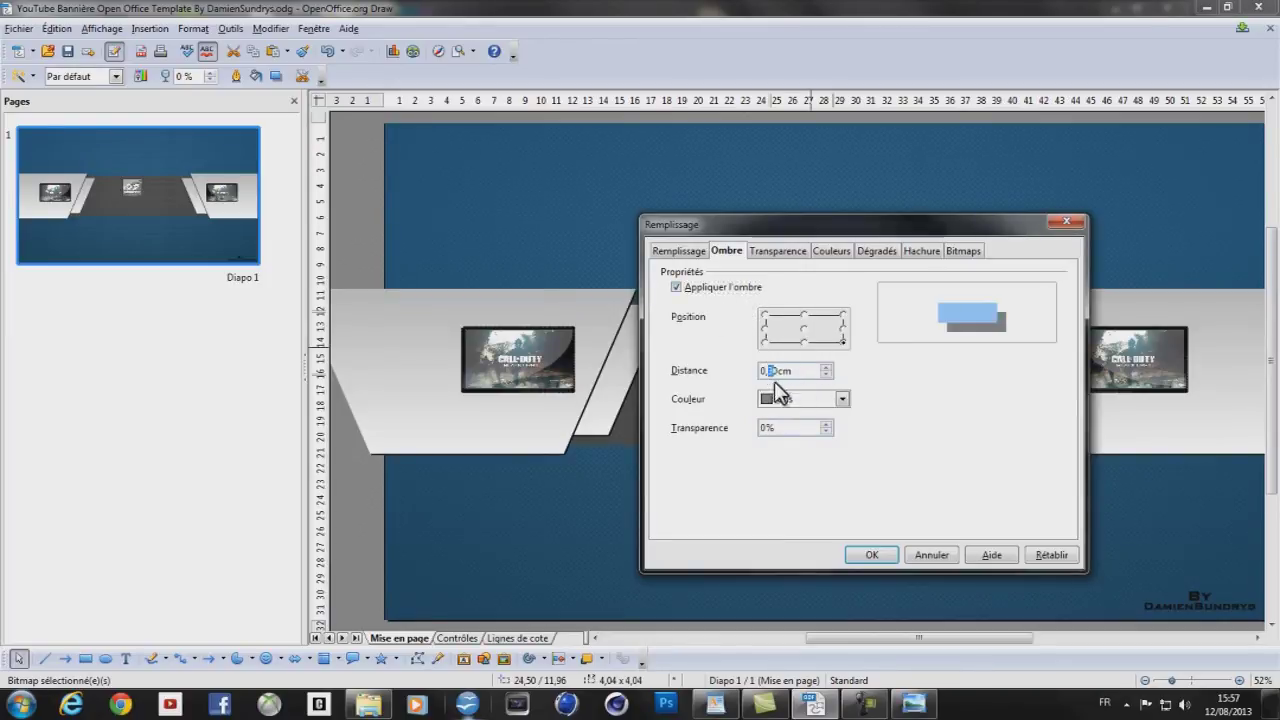
{"action": "type", "text": "1"}
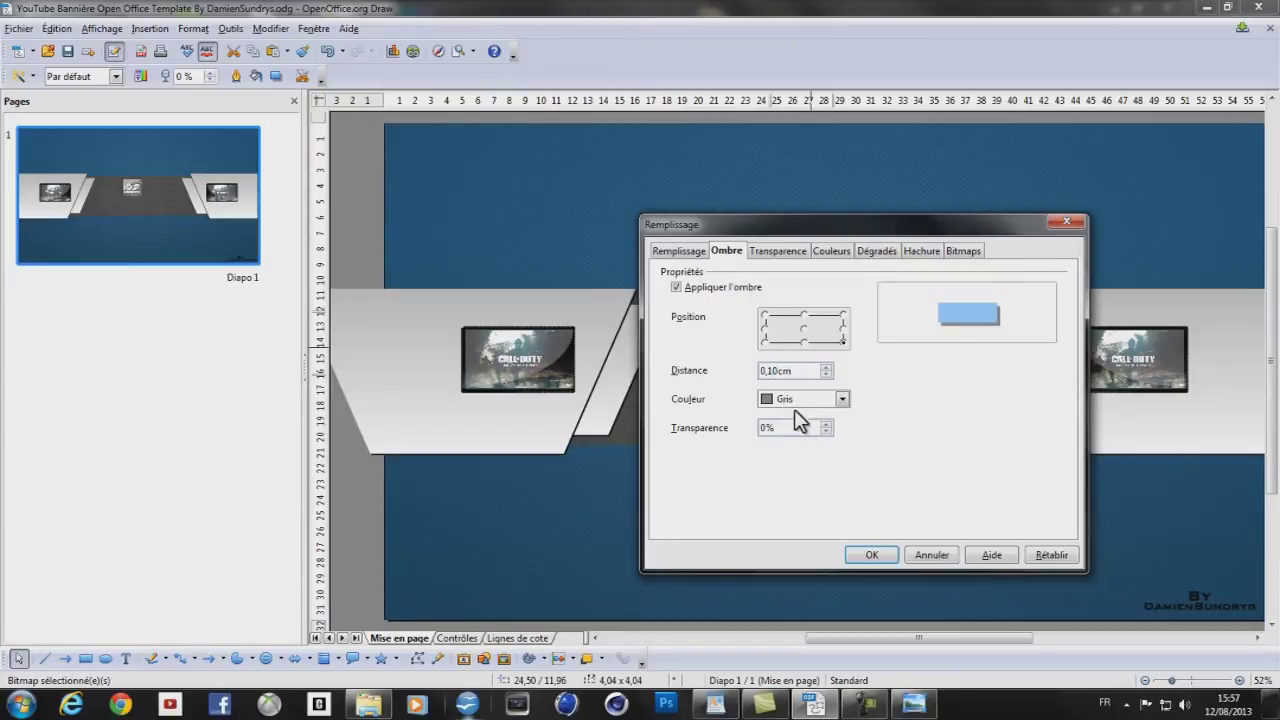
Make the DS logo's shadow black and partly transparent, place it directly below the picture, and apply the settings
{"action": "left_click", "coordinate": [800, 400]}
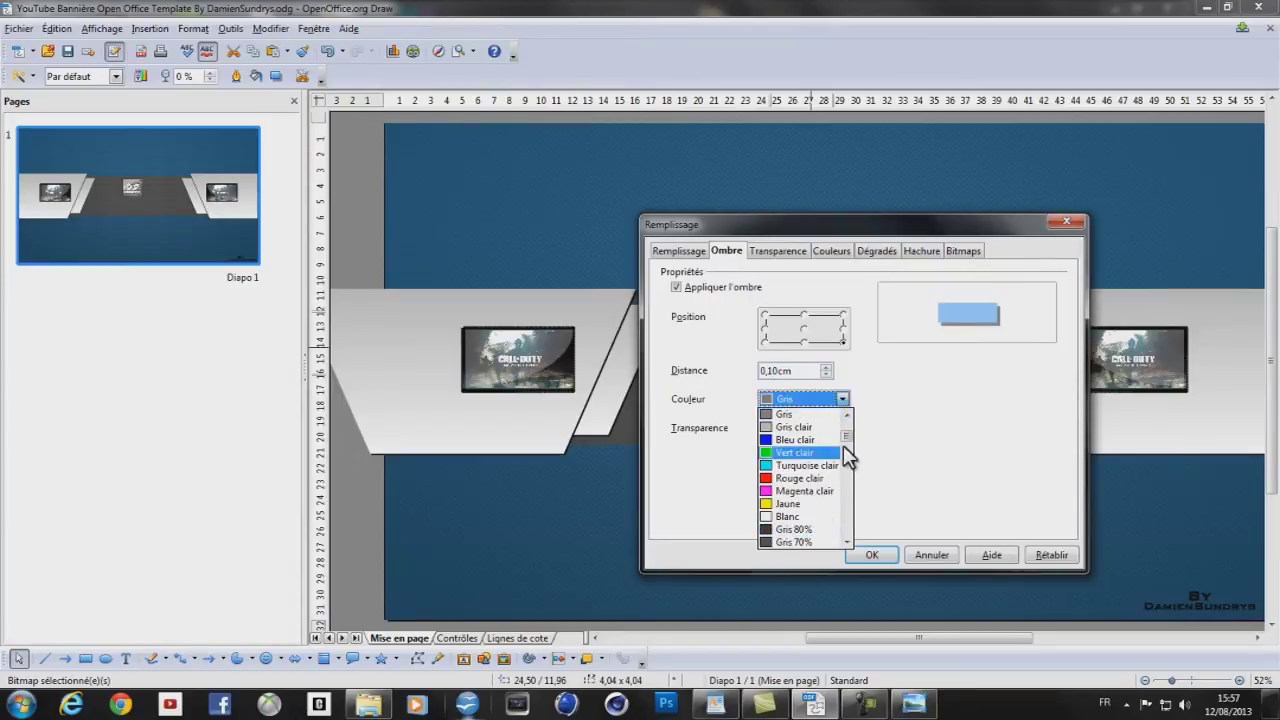
{"action": "left_click_drag", "start_coordinate": [854, 443], "coordinate": [848, 425]}
{"action": "left_click", "coordinate": [800, 414]}
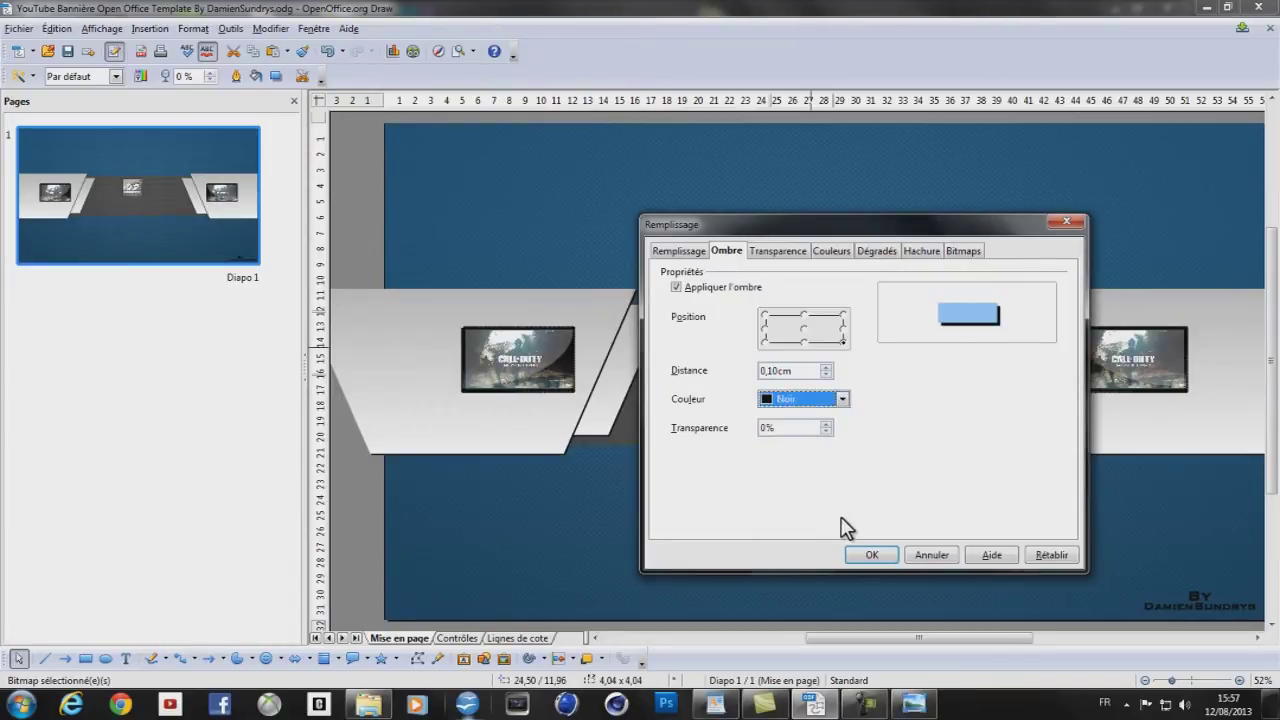
{"action": "left_click", "coordinate": [826, 424]}
{"action": "left_click", "coordinate": [826, 424]}
{"action": "left_click", "coordinate": [803, 342]}
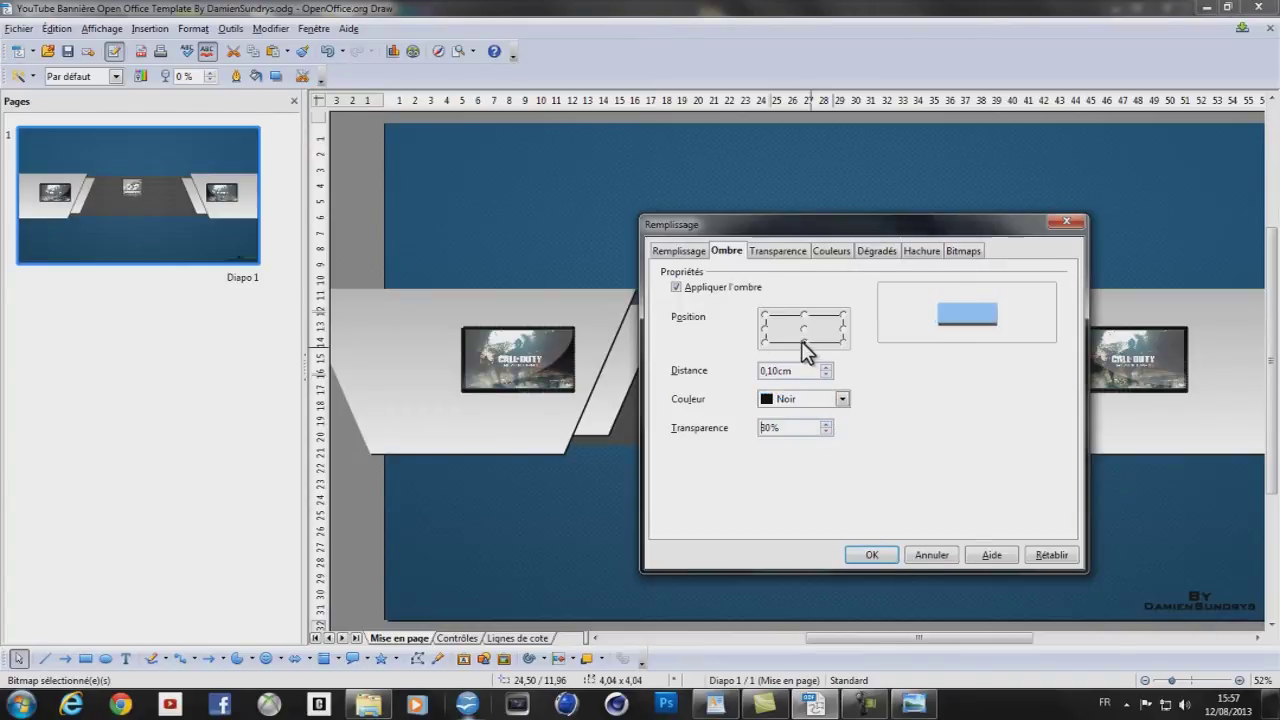
{"action": "left_click", "coordinate": [871, 555]}
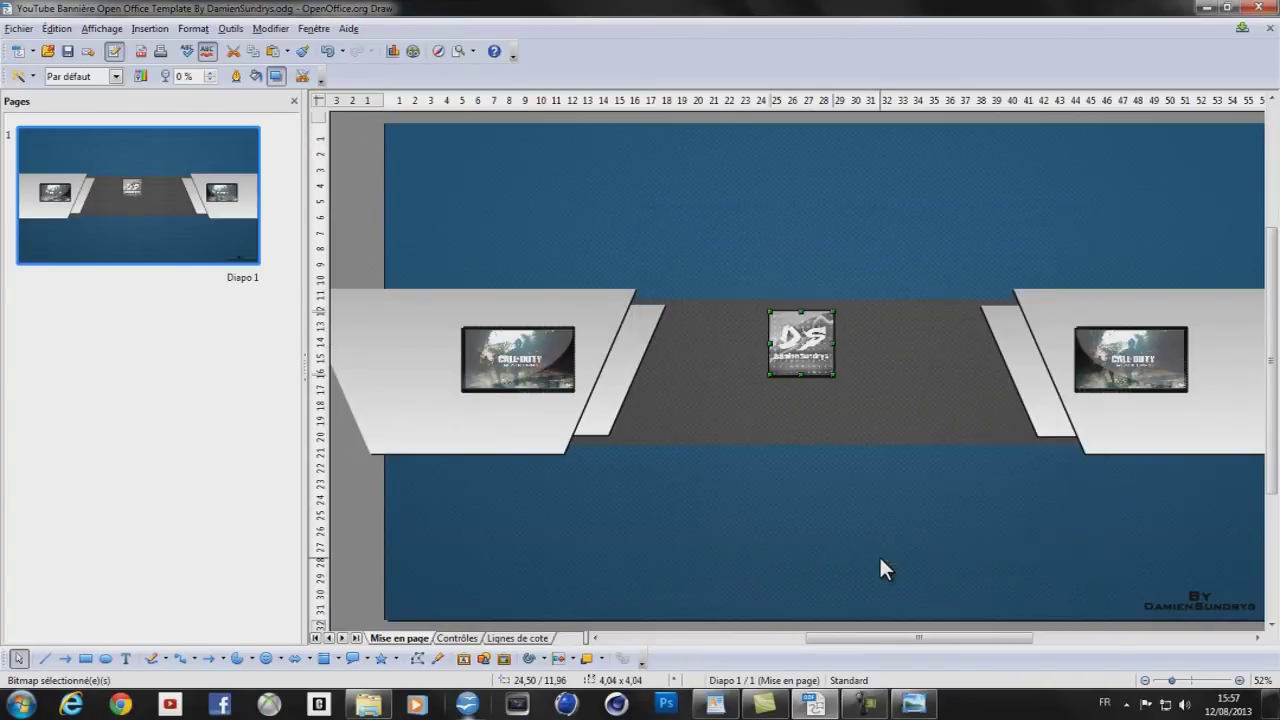
Try the DS logo farther left in the dark band and move it back to about X 24.5 cm and Y 12 cm
{"action": "left_click_drag", "start_coordinate": [845, 640], "coordinate": [934, 640]}
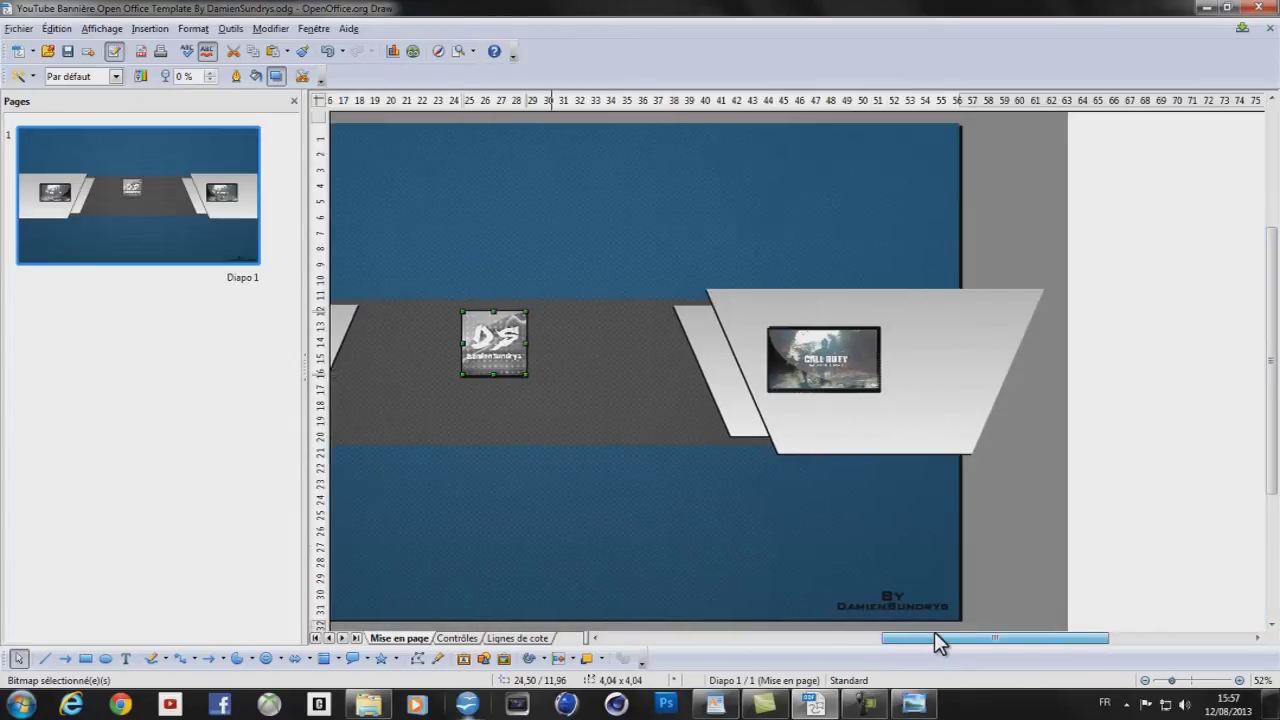
{"action": "left_click", "coordinate": [1100, 554]}
{"action": "left_click_drag", "start_coordinate": [975, 638], "coordinate": [900, 638]}
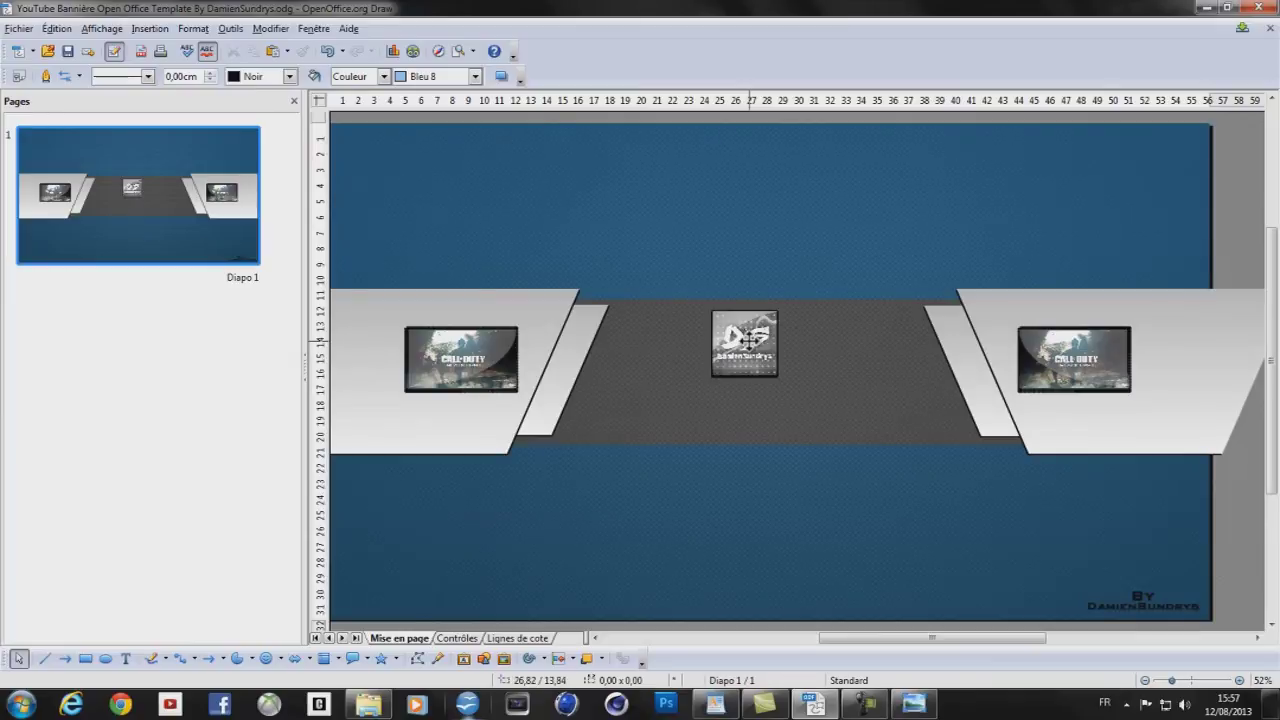
{"action": "left_click", "coordinate": [748, 338]}
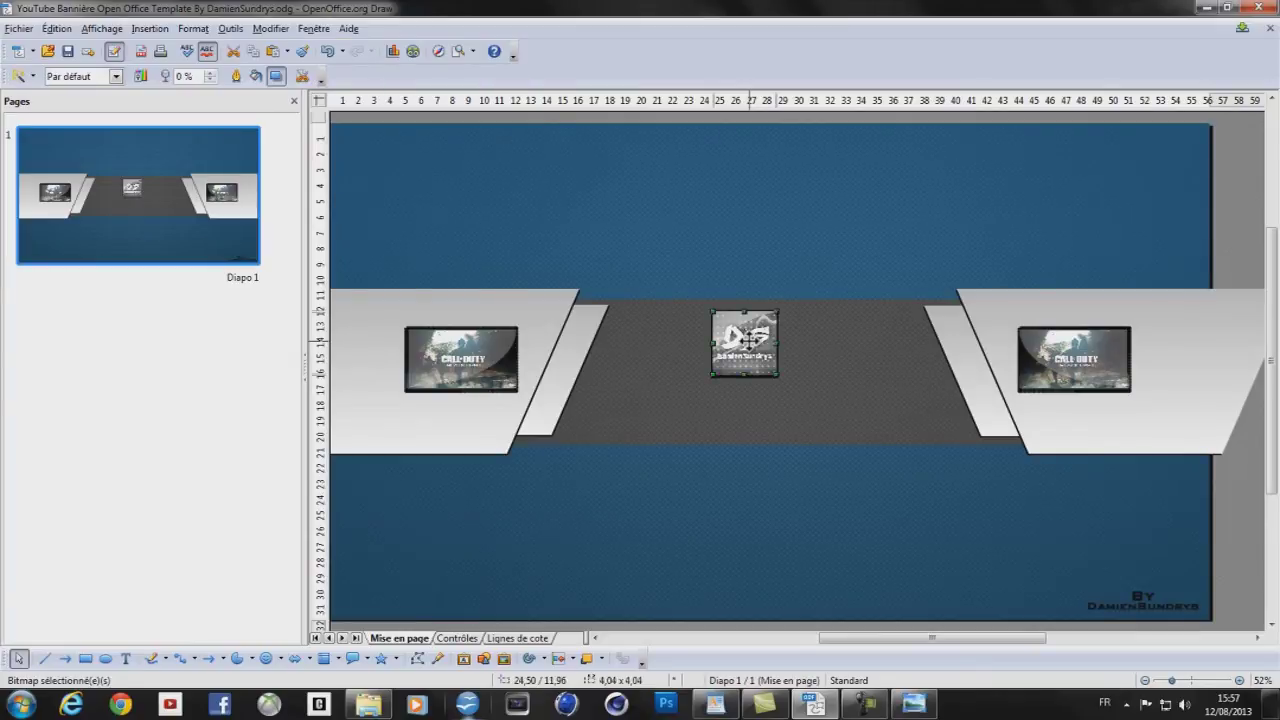
{"action": "left_click_drag", "start_coordinate": [748, 338], "coordinate": [660, 339]}
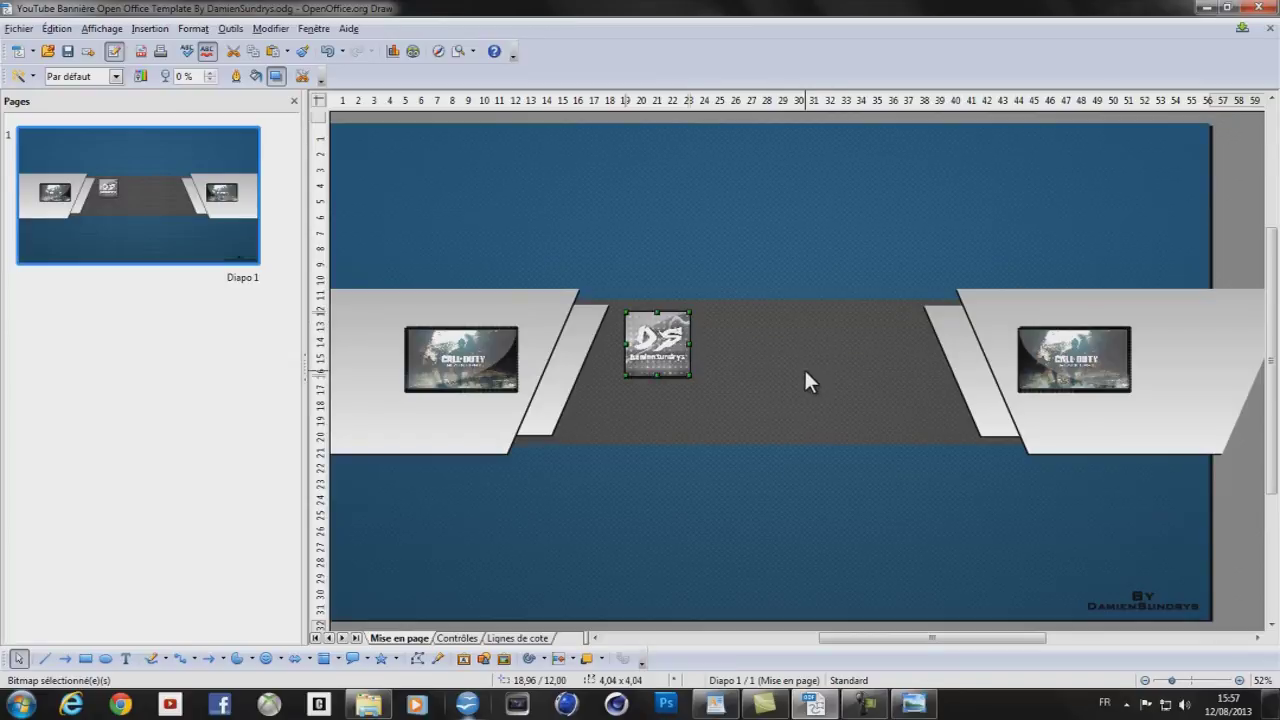
{"action": "left_click_drag", "start_coordinate": [654, 345], "coordinate": [740, 345]}
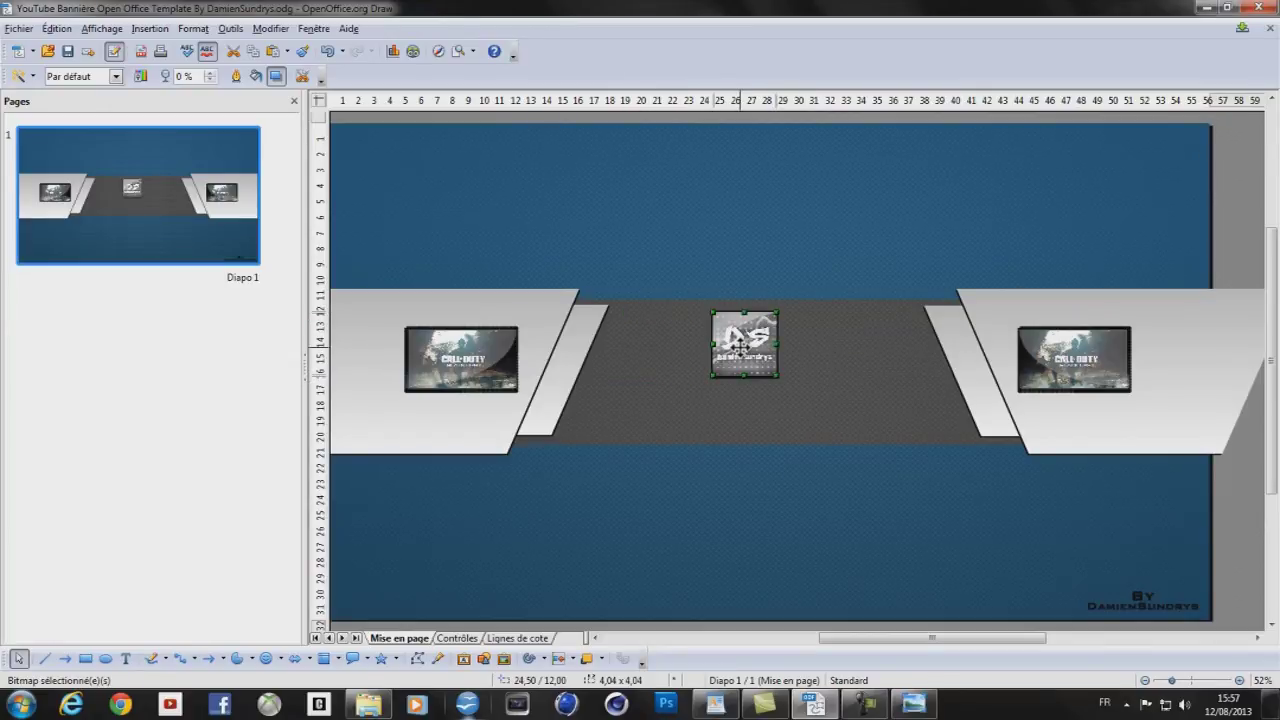
{"action": "left_click_drag", "start_coordinate": [741, 342], "coordinate": [752, 328]}
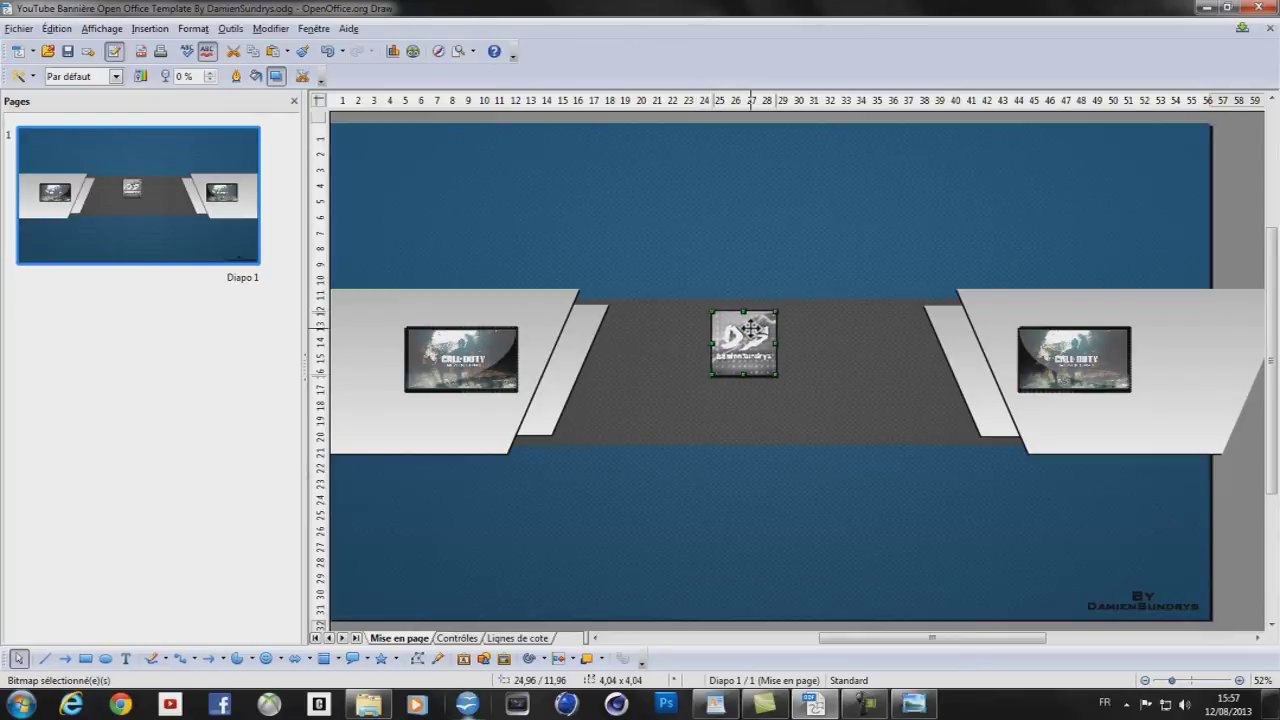
Draw a right triangle about 11 × 7 cm at about X 11.5 cm and Y 13.5 cm, beside the left panel
{"action": "mouse_move", "coordinate": [866, 638]}
{"action": "left_mouse_down"}
{"action": "mouse_move", "coordinate": [934, 640]}
{"action": "mouse_move", "coordinate": [890, 640]}
{"action": "left_mouse_up"}
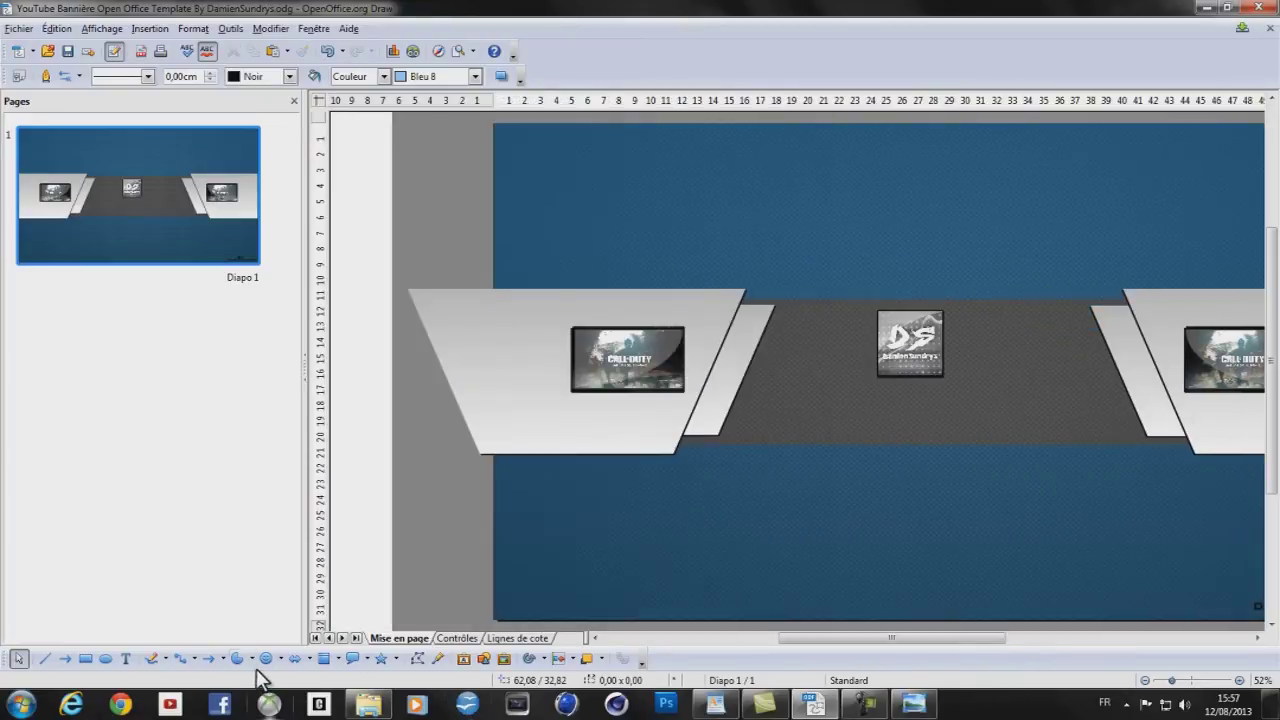
{"action": "left_click", "coordinate": [248, 659]}
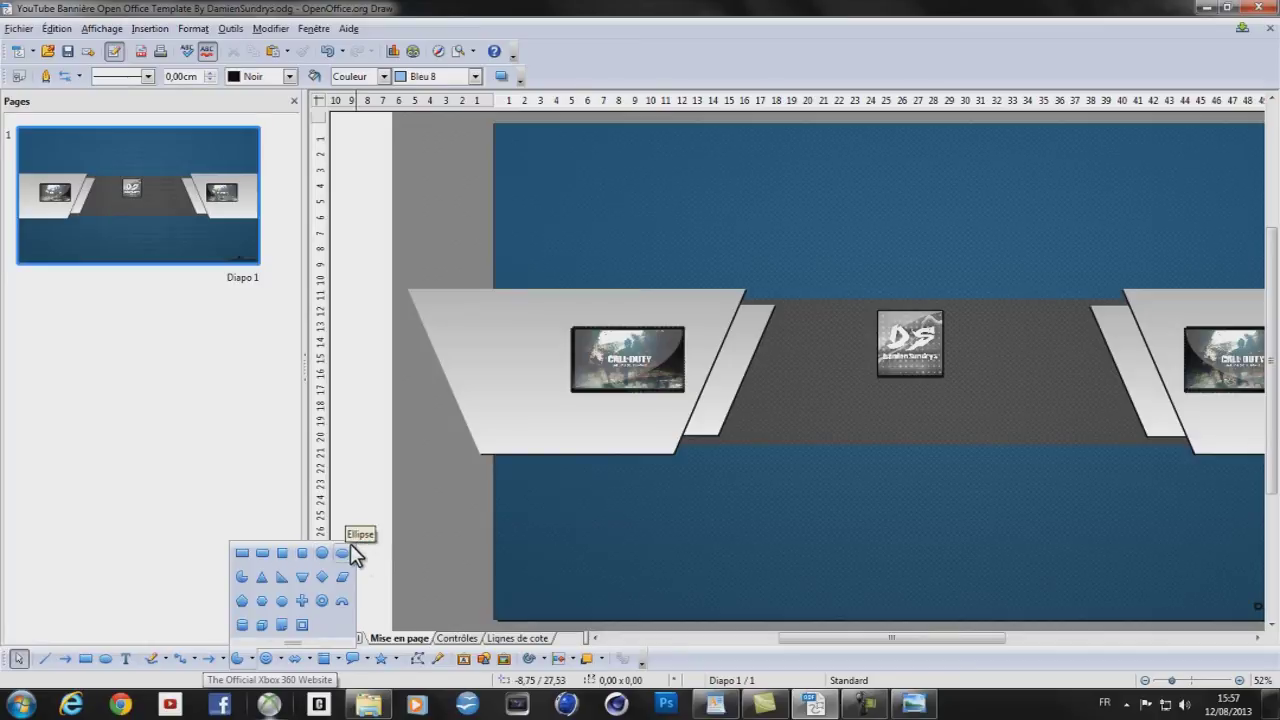
{"action": "left_click", "coordinate": [259, 656]}
{"action": "left_click", "coordinate": [251, 659]}
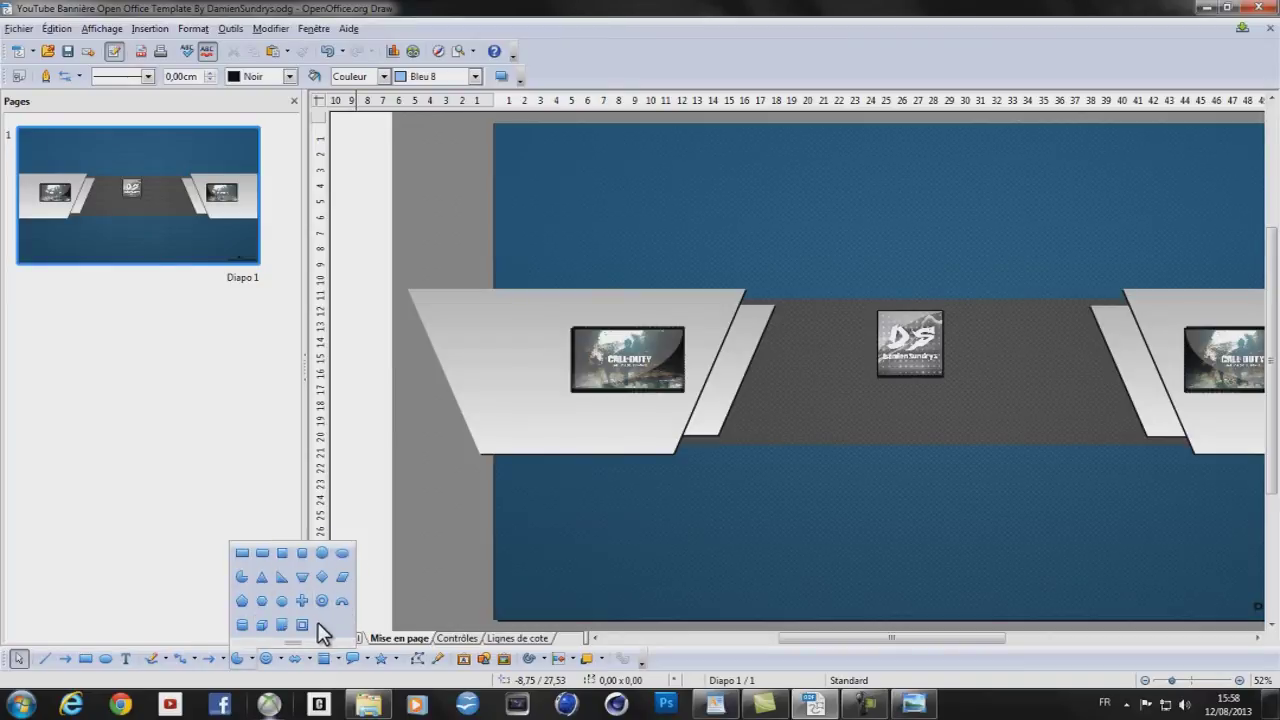
{"action": "left_click", "coordinate": [280, 580]}
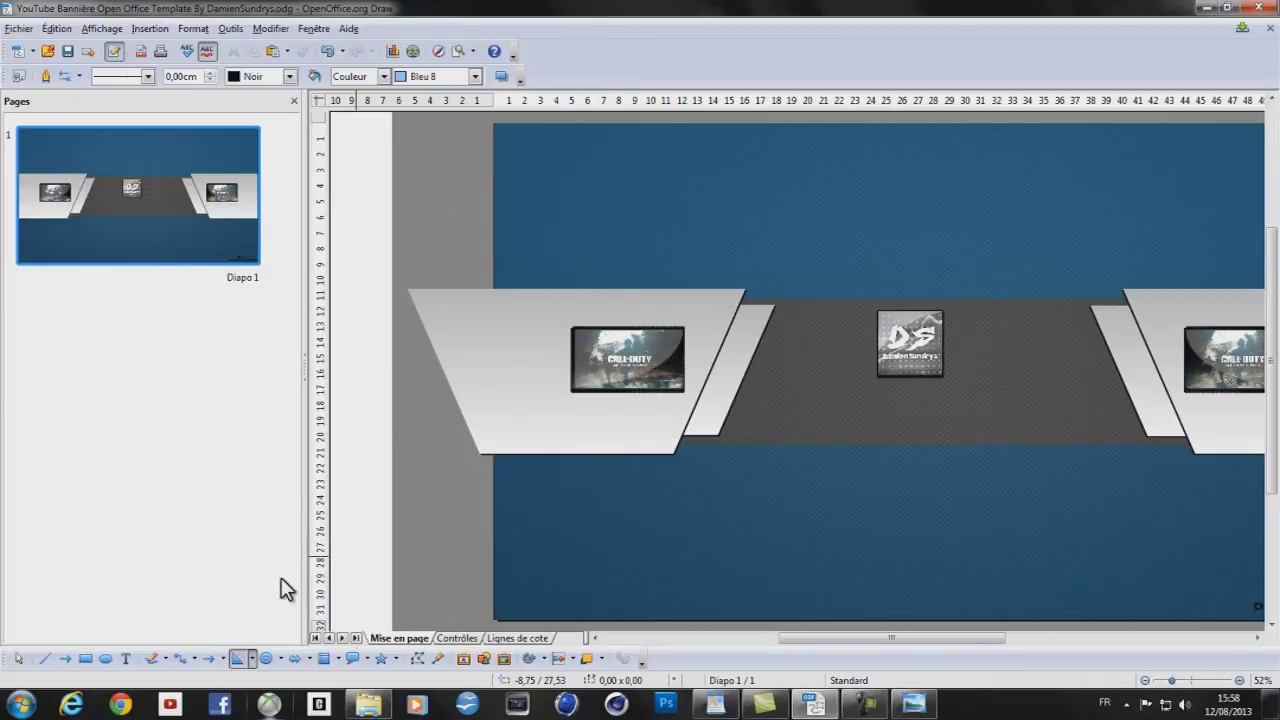
{"action": "mouse_move", "coordinate": [676, 340]}
{"action": "left_mouse_down"}
{"action": "mouse_move", "coordinate": [766, 409]}
{"action": "mouse_move", "coordinate": [849, 446]}
{"action": "left_mouse_up"}
Fill the right triangle with the light grey gradient Dégradé 11
{"action": "right_click", "coordinate": [777, 430]}
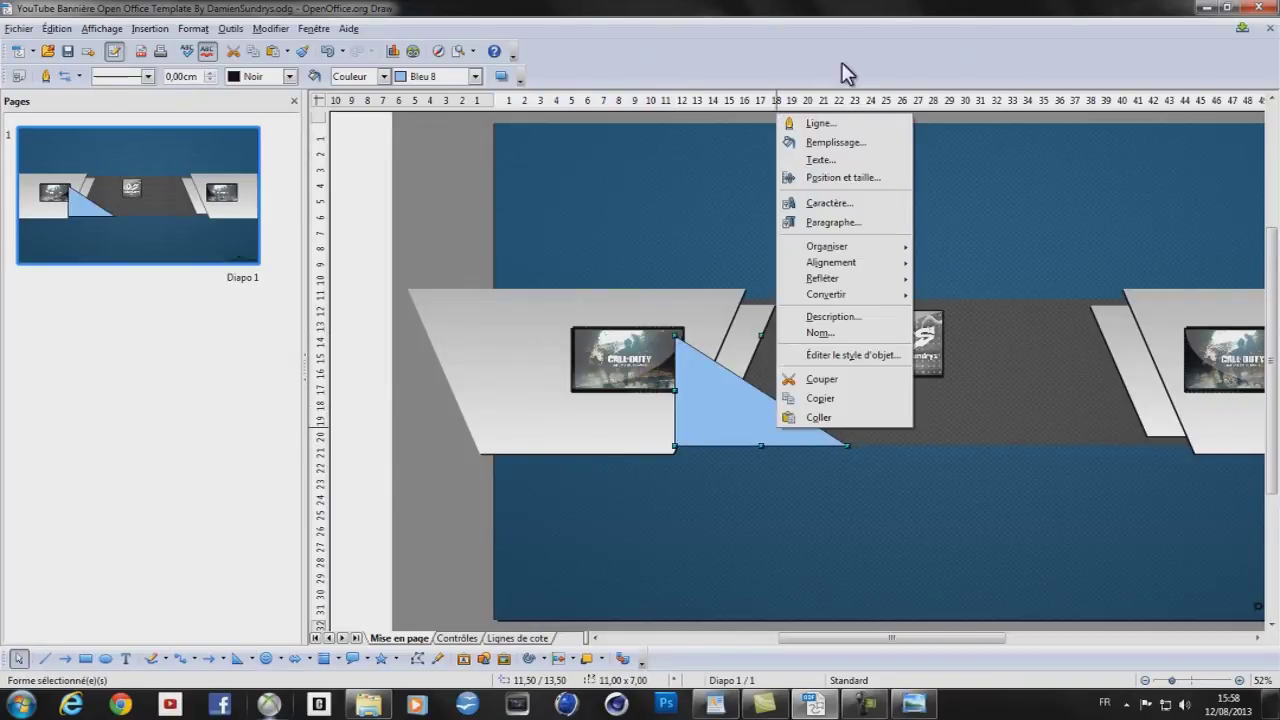
{"action": "left_click", "coordinate": [828, 141]}
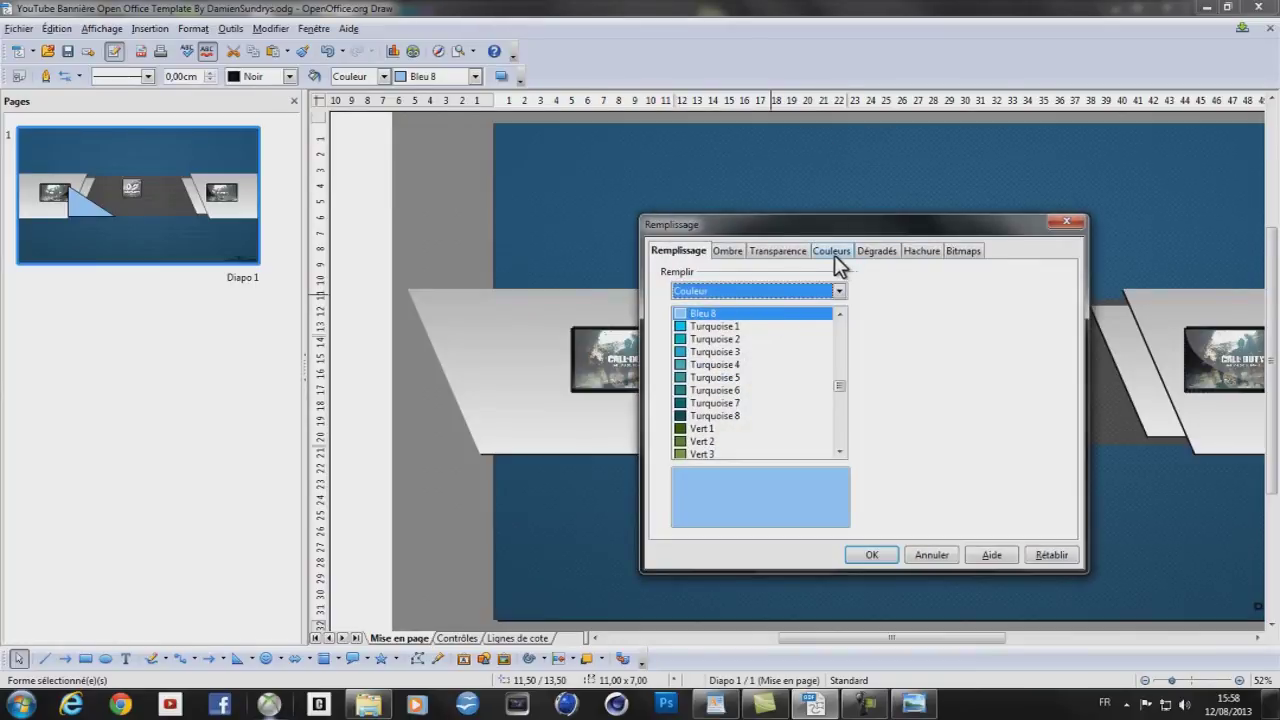
{"action": "left_click", "coordinate": [878, 251]}
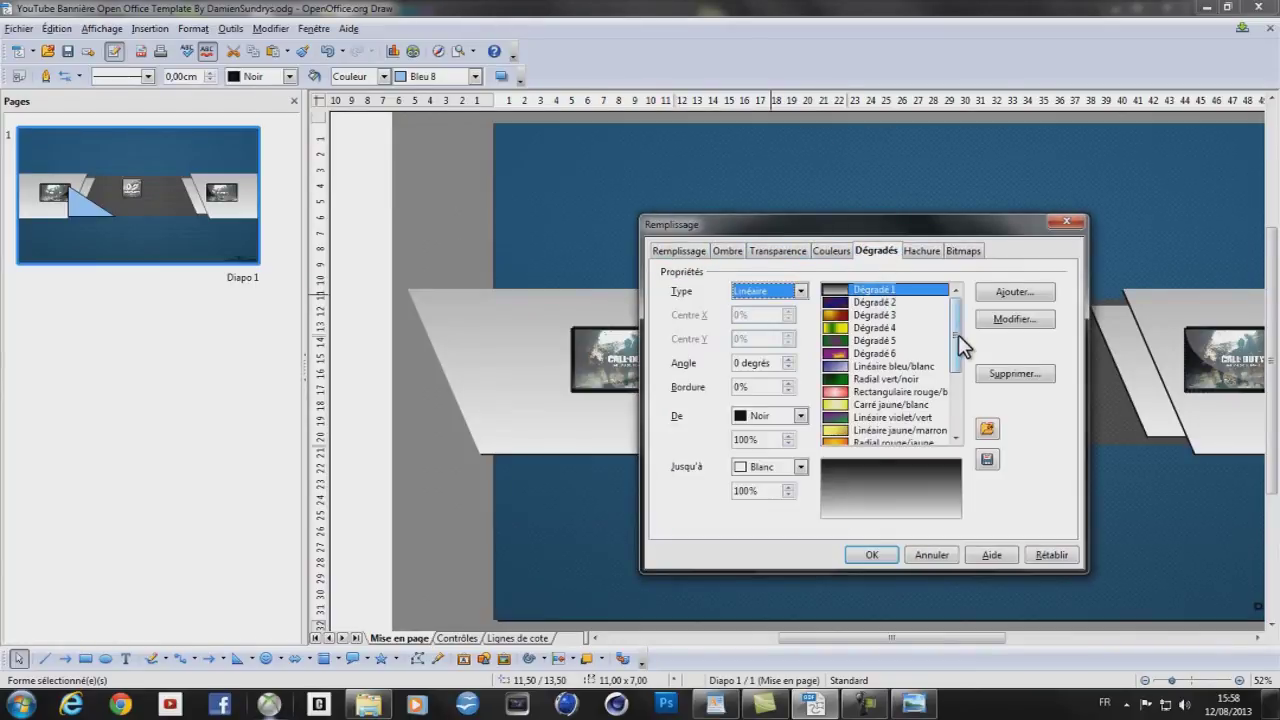
{"action": "left_click_drag", "start_coordinate": [958, 335], "coordinate": [963, 440]}
{"action": "left_click", "coordinate": [866, 418]}
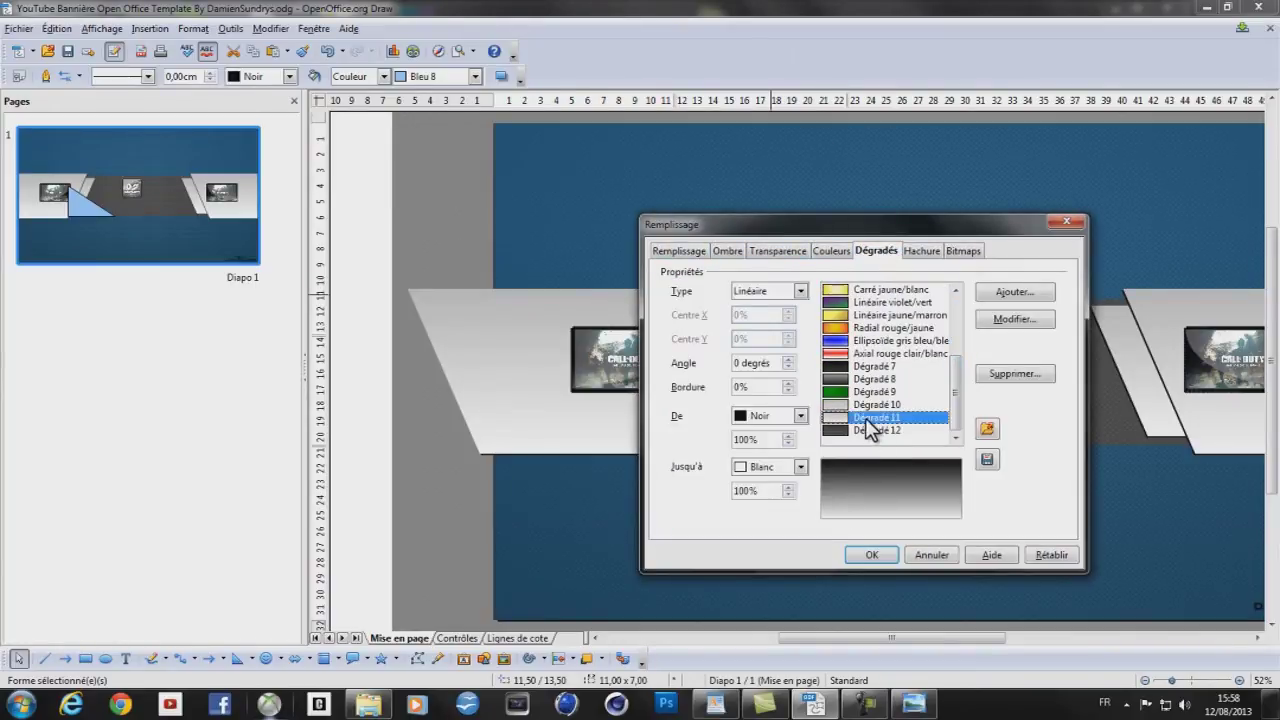
{"action": "left_click", "coordinate": [872, 555]}
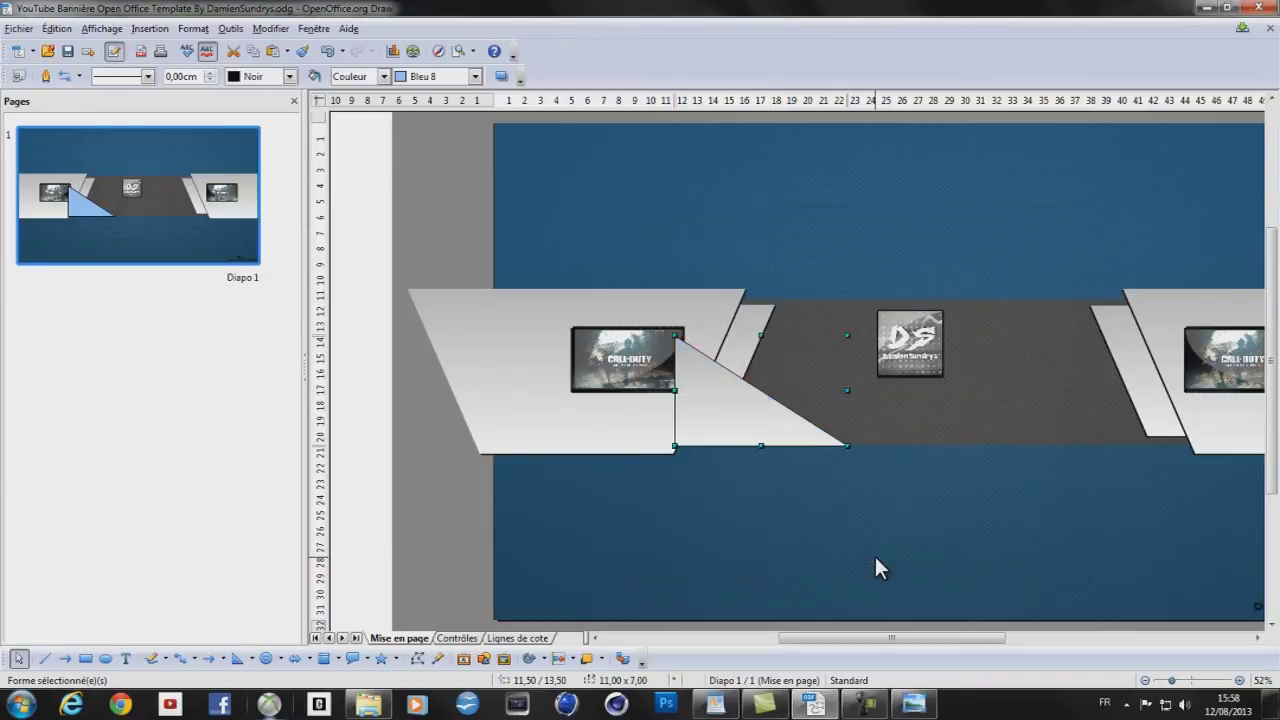
Send the triangle to the back, and bring it forward two levels so it lies above the dark band but behind the left panel and strip
{"action": "right_click", "coordinate": [766, 403]}
{"action": "mouse_move", "coordinate": [850, 220]}
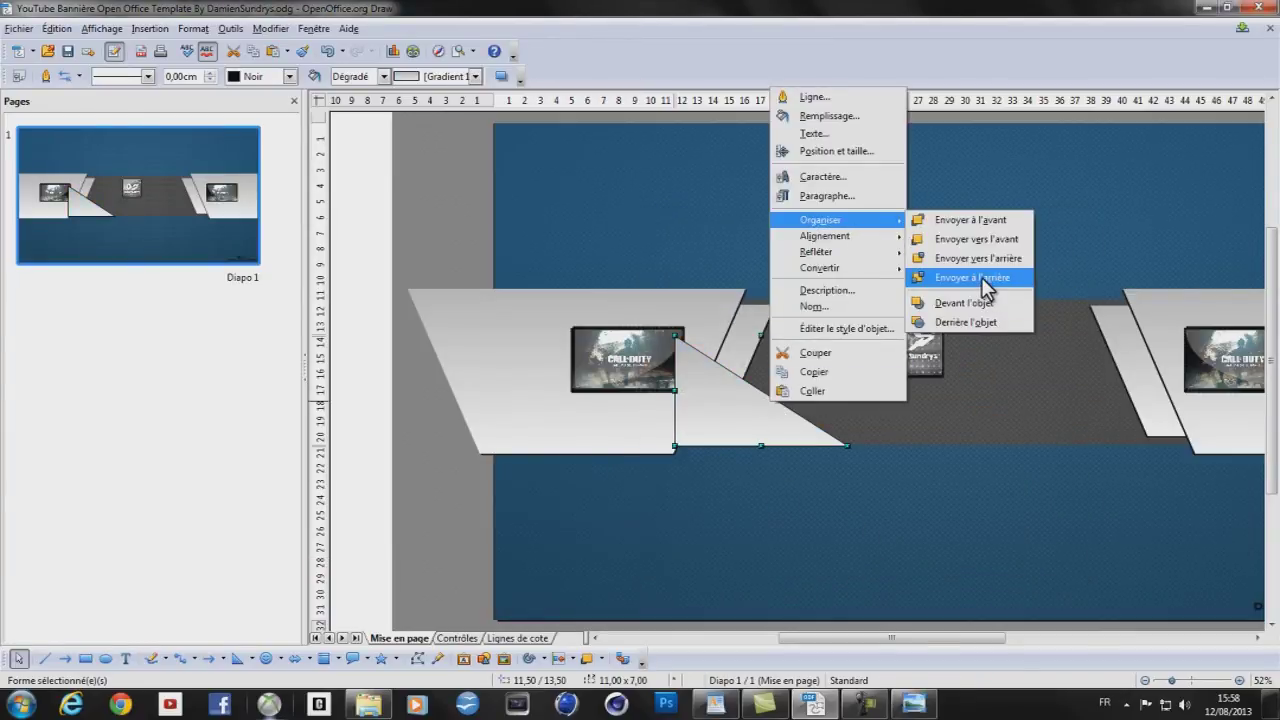
{"action": "left_click", "coordinate": [985, 285]}
{"action": "right_click", "coordinate": [740, 413]}
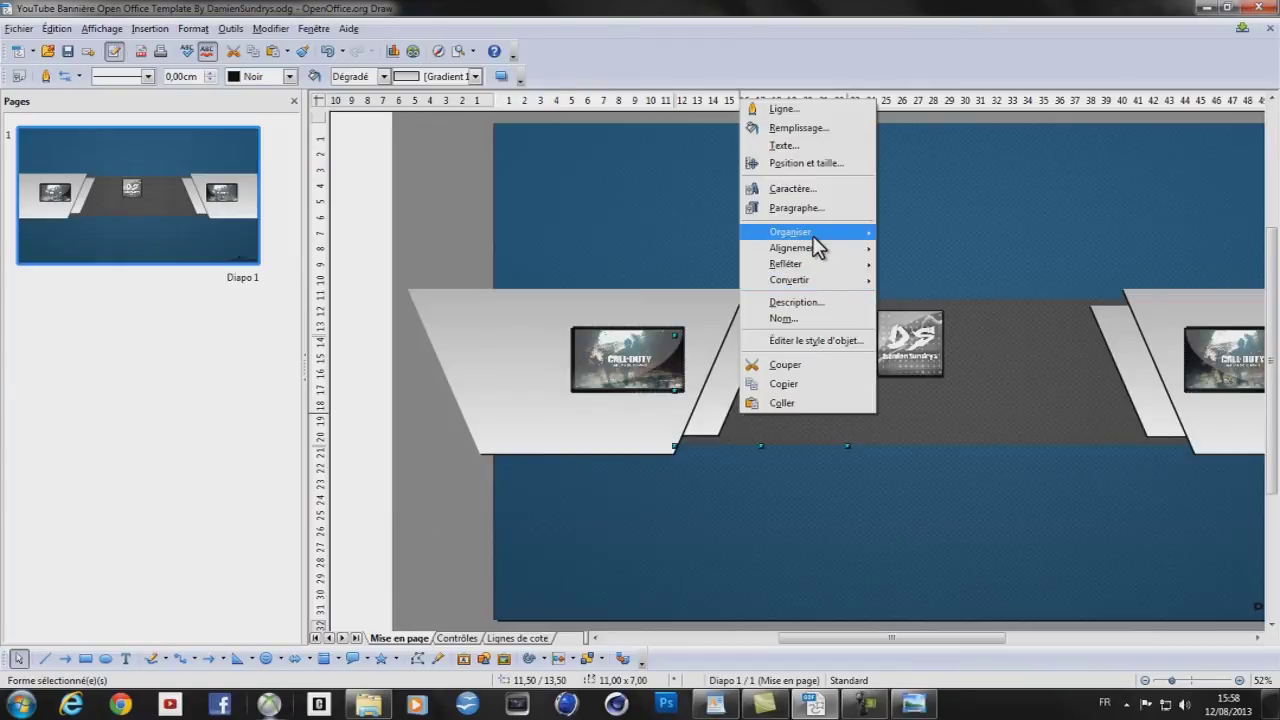
{"action": "mouse_move", "coordinate": [820, 232]}
{"action": "left_click", "coordinate": [945, 251]}
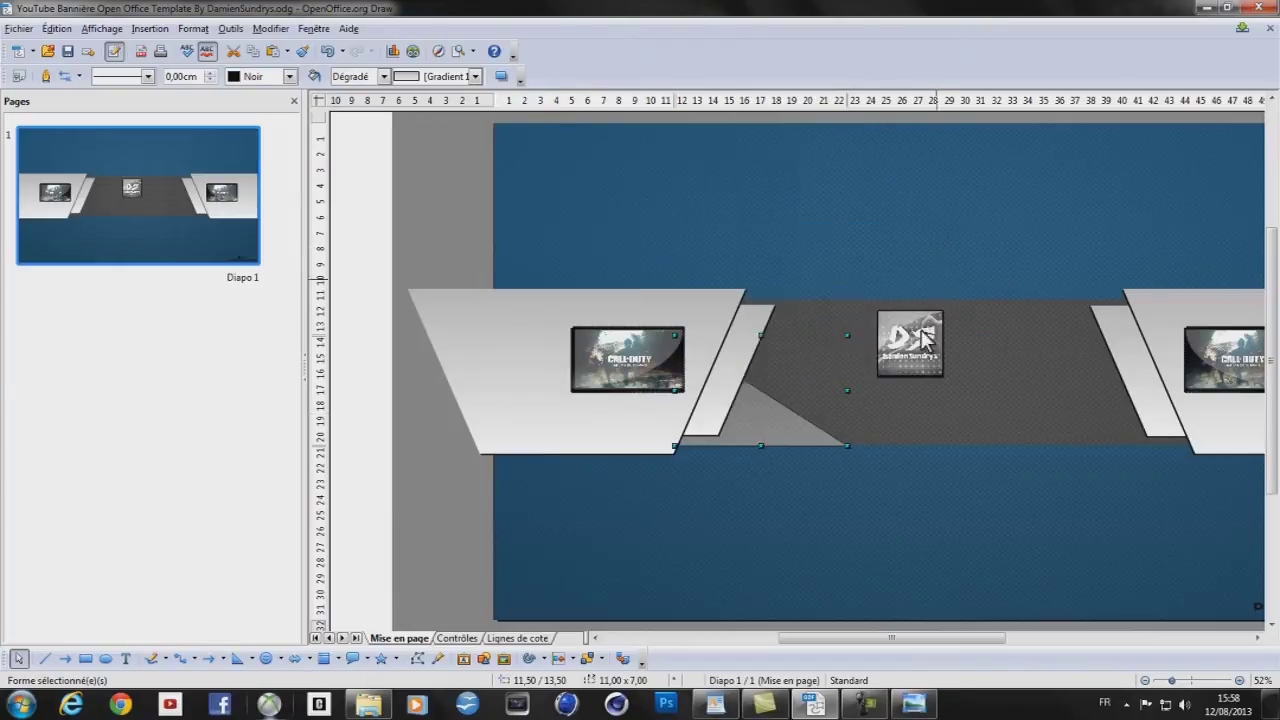
{"action": "right_click", "coordinate": [786, 427]}
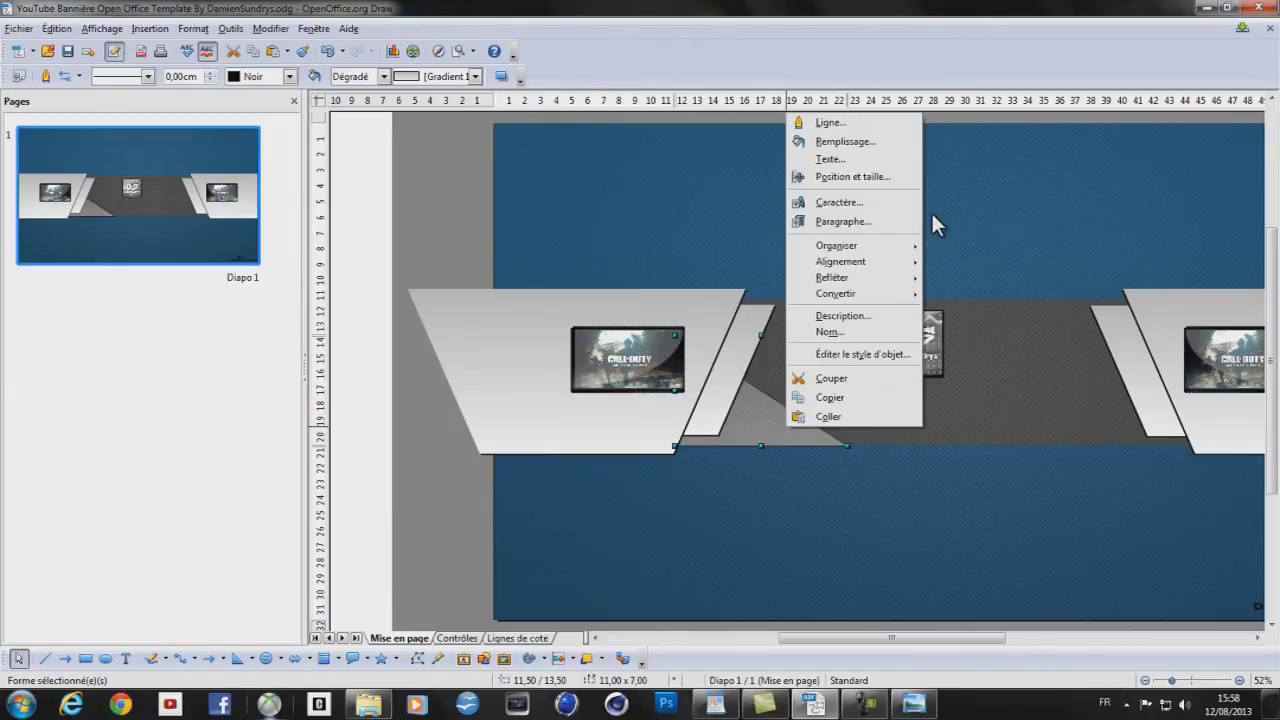
{"action": "mouse_move", "coordinate": [862, 248]}
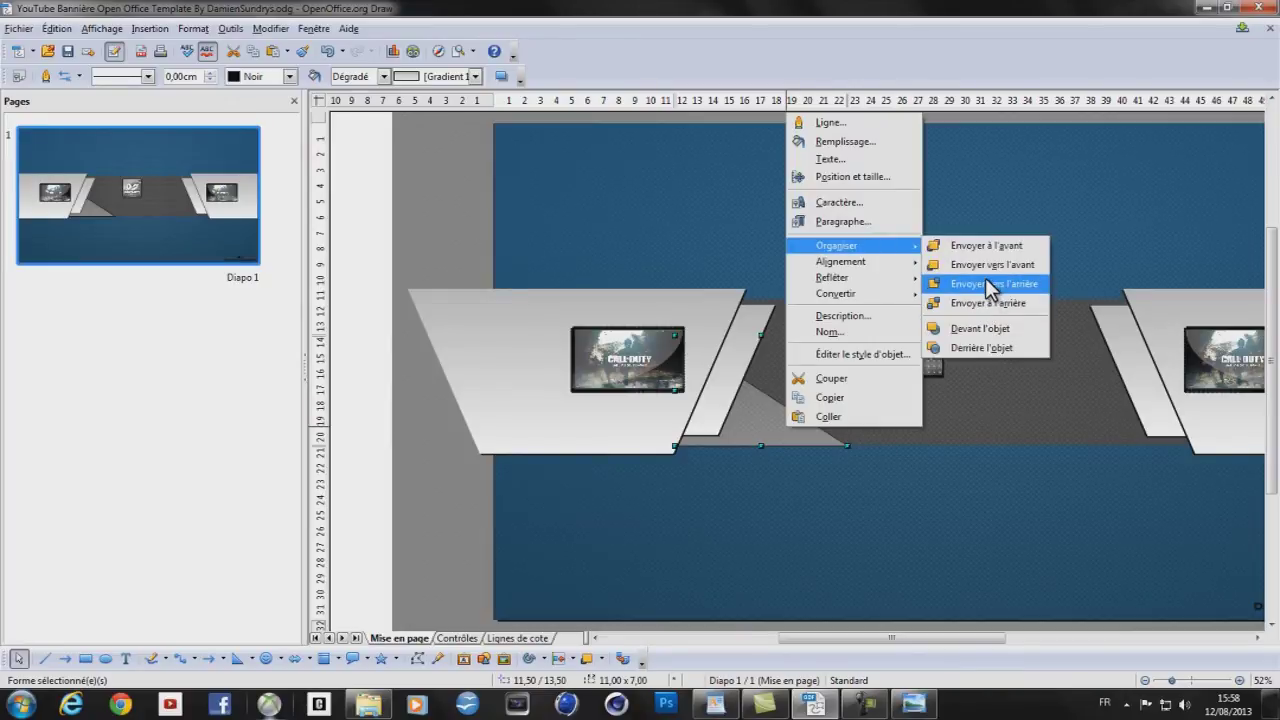
{"action": "left_click", "coordinate": [986, 266]}
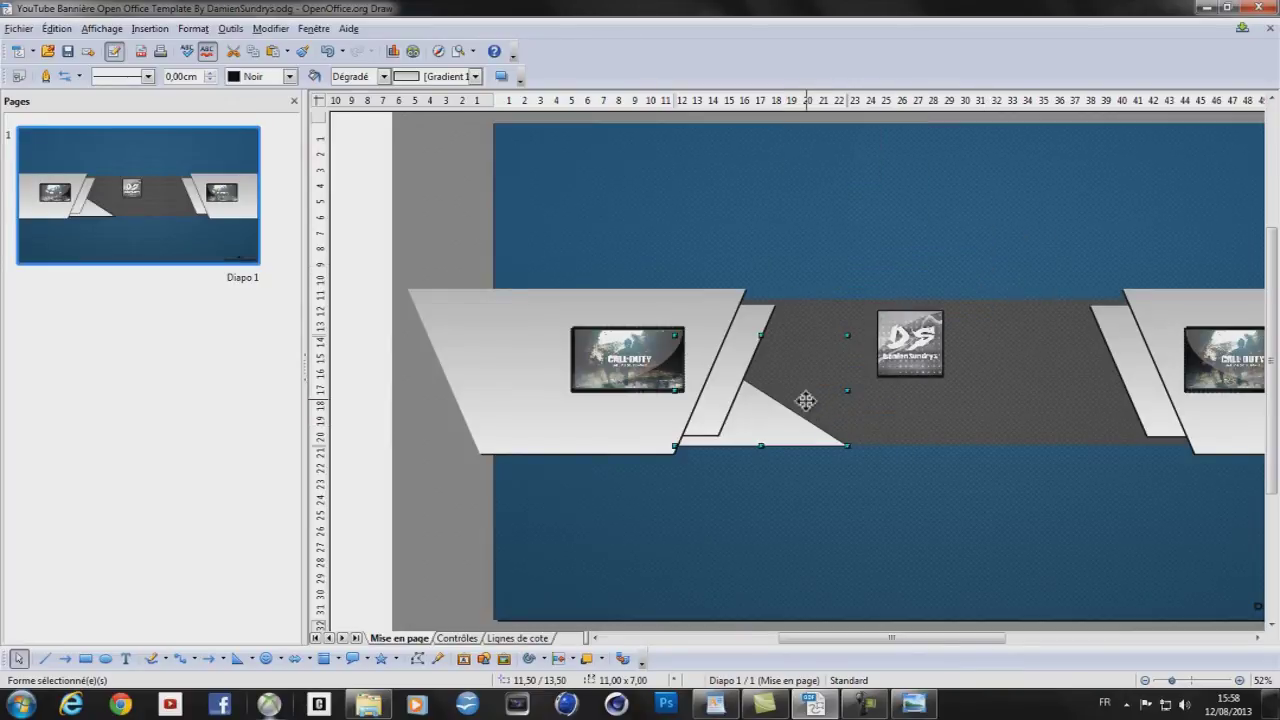
Give the triangle a grey shadow with a distance of 0.08 cm
{"action": "left_click_drag", "start_coordinate": [774, 409], "coordinate": [772, 415]}
{"action": "right_click", "coordinate": [772, 416]}
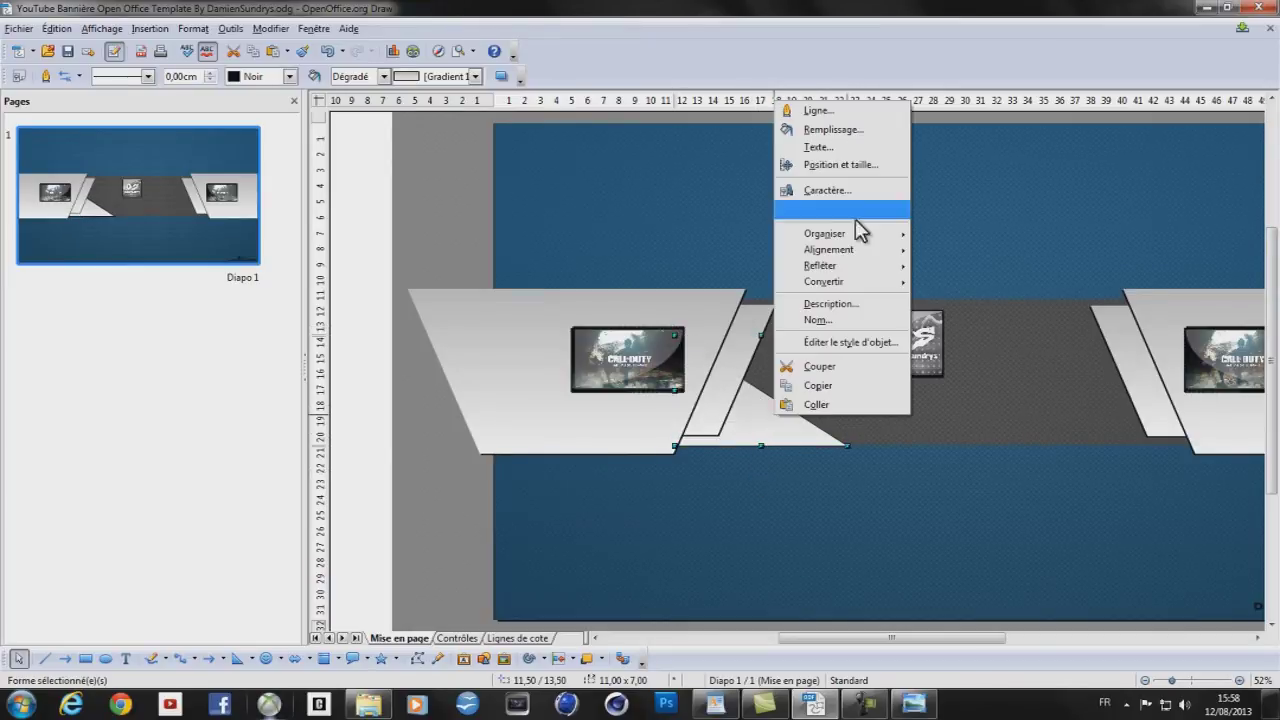
{"action": "left_click", "coordinate": [846, 131]}
{"action": "left_click", "coordinate": [748, 252]}
{"action": "left_click", "coordinate": [738, 251]}
{"action": "left_click", "coordinate": [676, 287]}
{"action": "double_click", "coordinate": [775, 371]}
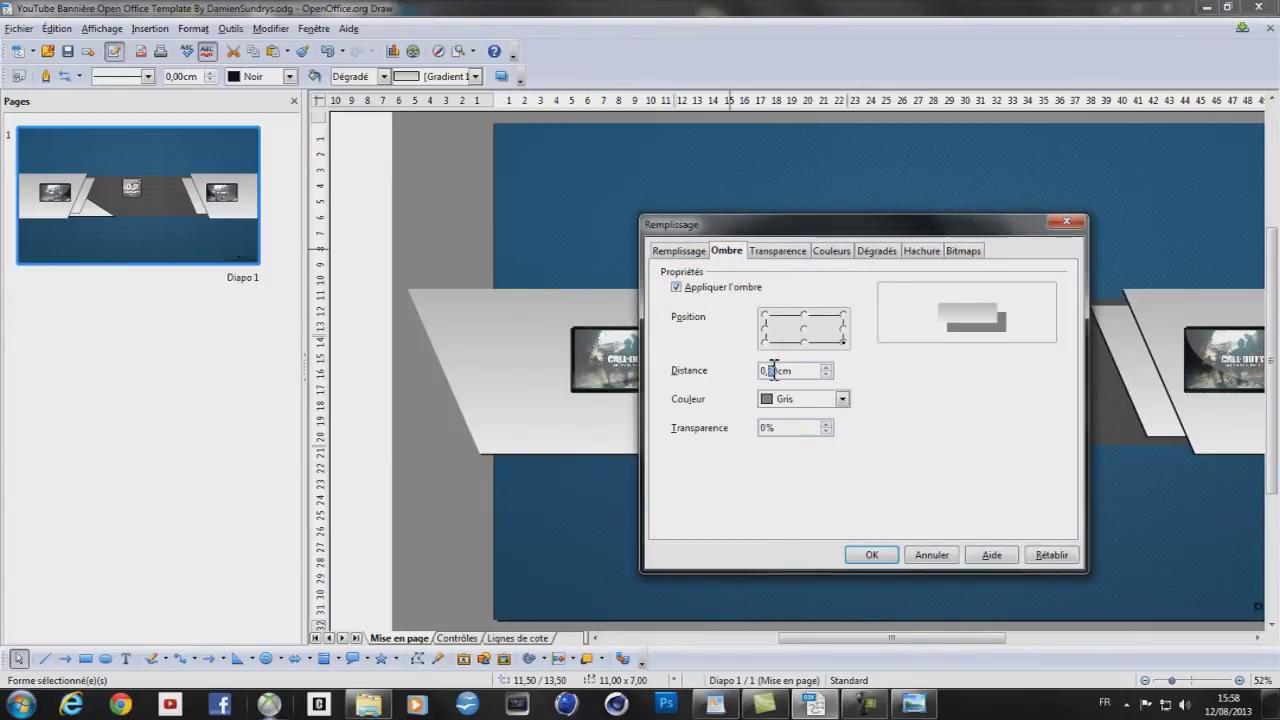
{"action": "type", "text": "1"}
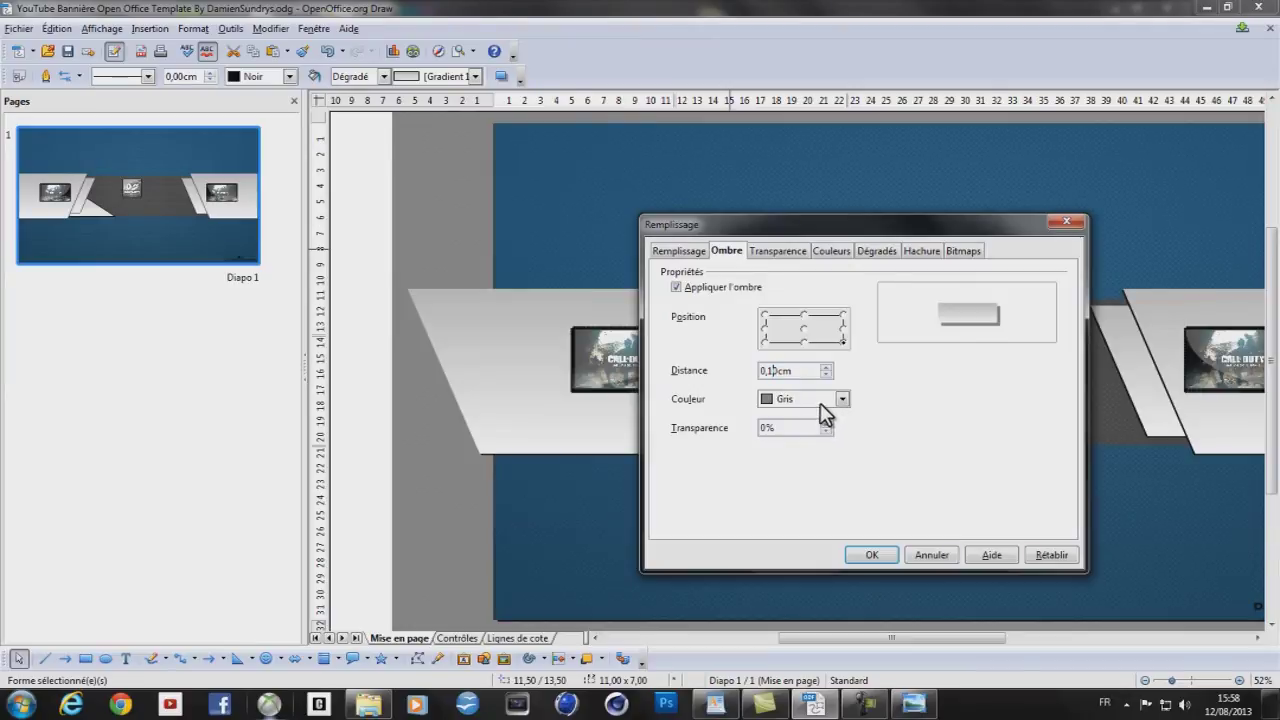
{"action": "key", "text": "BackSpace"}
{"action": "type", "text": "08"}
{"action": "left_click", "coordinate": [792, 397]}
{"action": "scroll", "coordinate": [790, 440], "scroll_direction": "up", "scroll_amount": 3}
{"action": "left_click", "coordinate": [804, 430]}
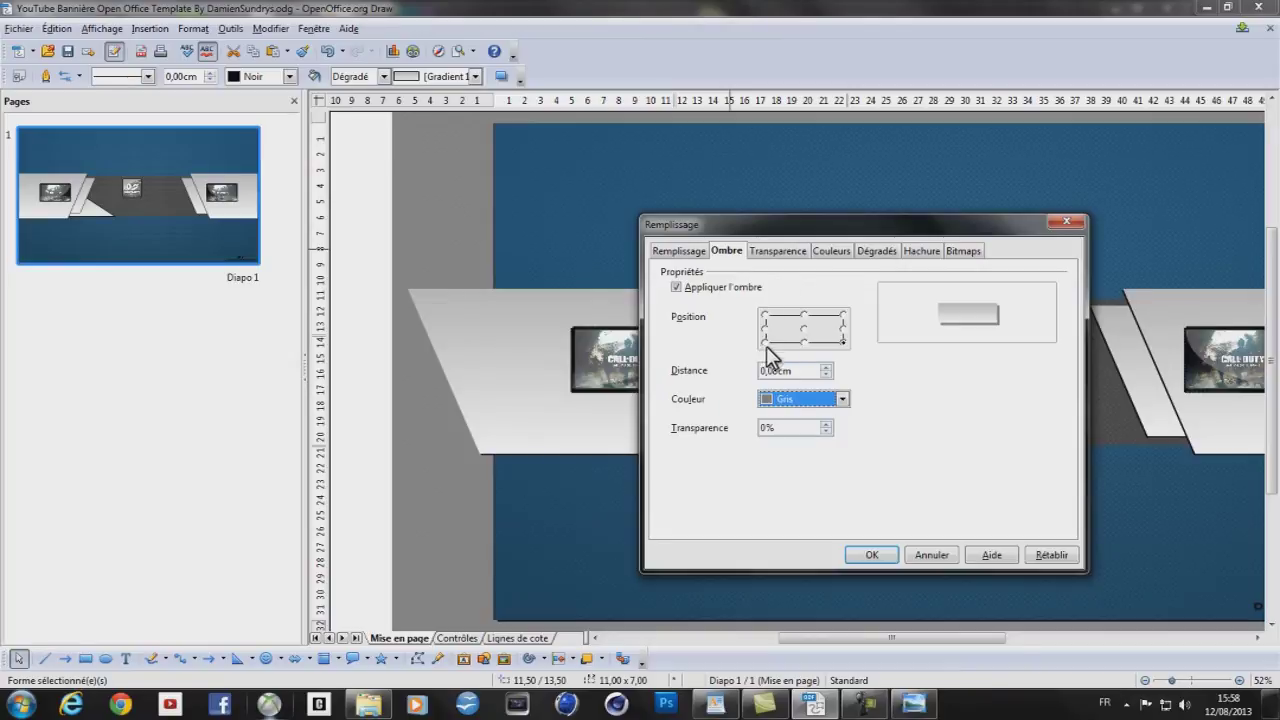
{"action": "left_click", "coordinate": [884, 555]}
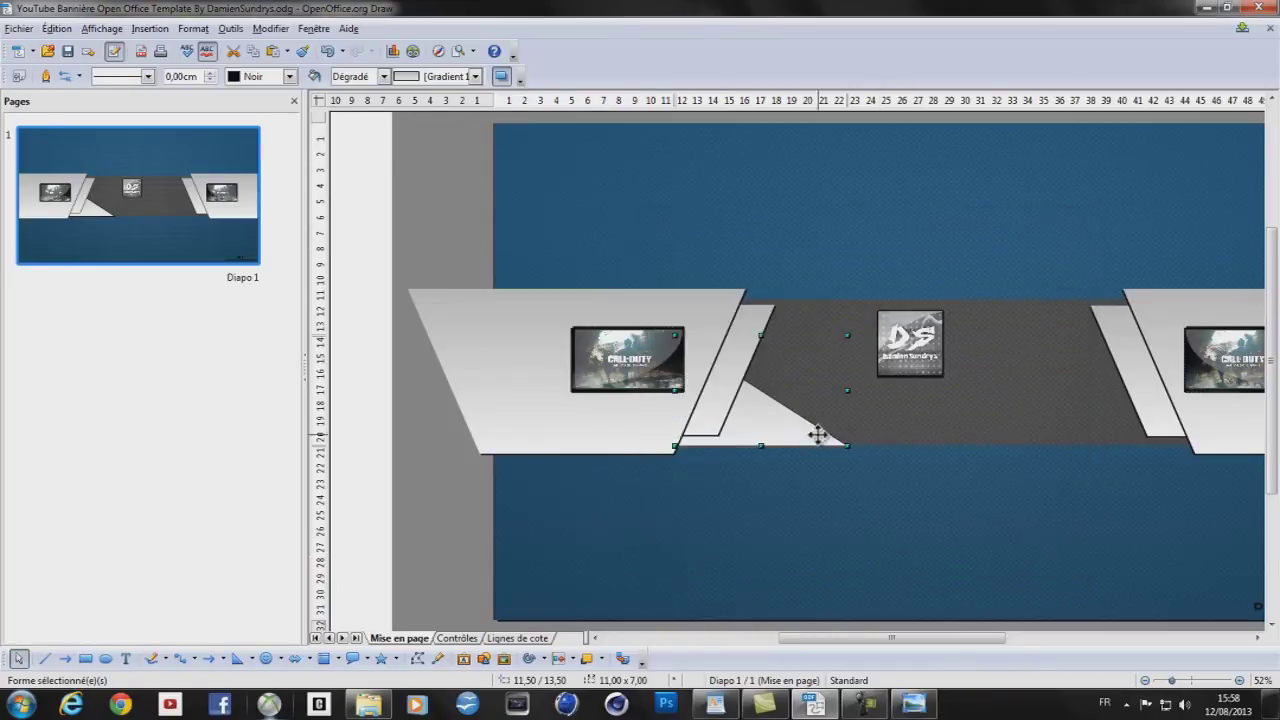
Duplicate the light grey triangle beside the left panel and place the copy at about X 23.5 cm, Y 13 cm
{"action": "left_click_drag", "start_coordinate": [860, 643], "coordinate": [990, 598]}
{"action": "left_click", "coordinate": [990, 598]}
{"action": "mouse_move", "coordinate": [913, 705]}
{"action": "left_click_drag", "start_coordinate": [1058, 633], "coordinate": [1000, 636]}
{"action": "left_click", "coordinate": [634, 440]}
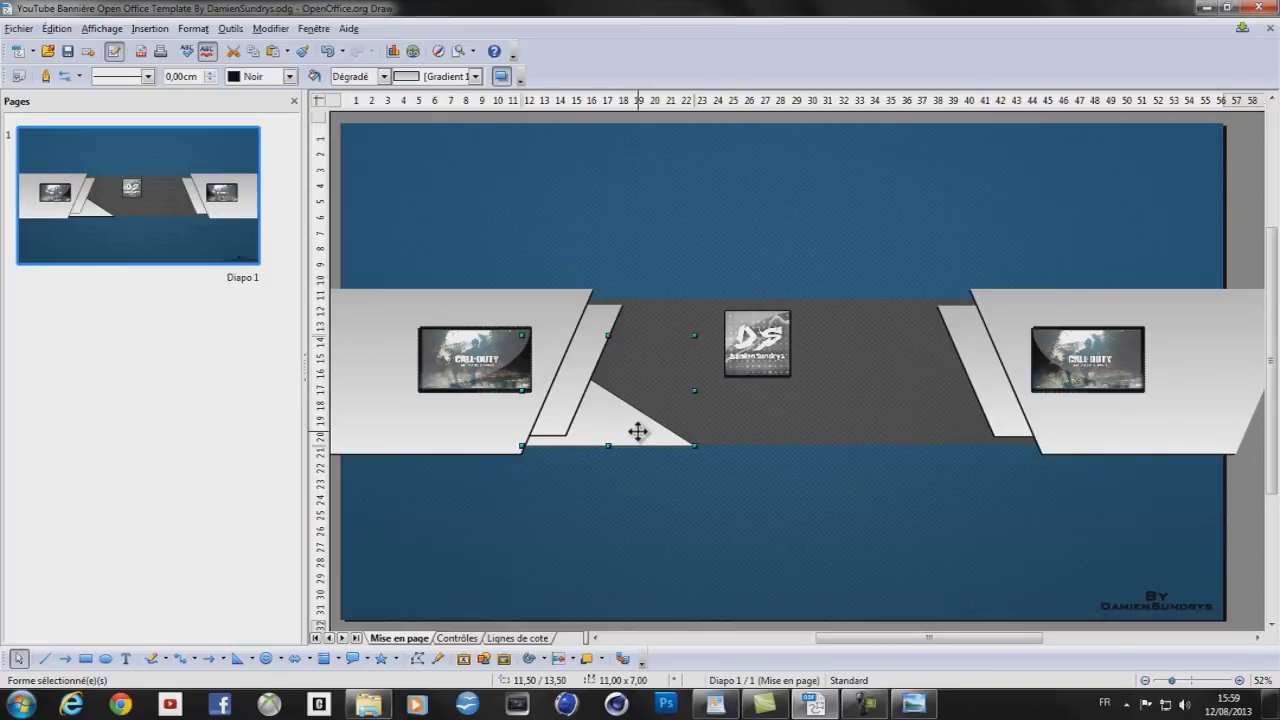
{"action": "key", "text": "ctrl+shift+plus"}
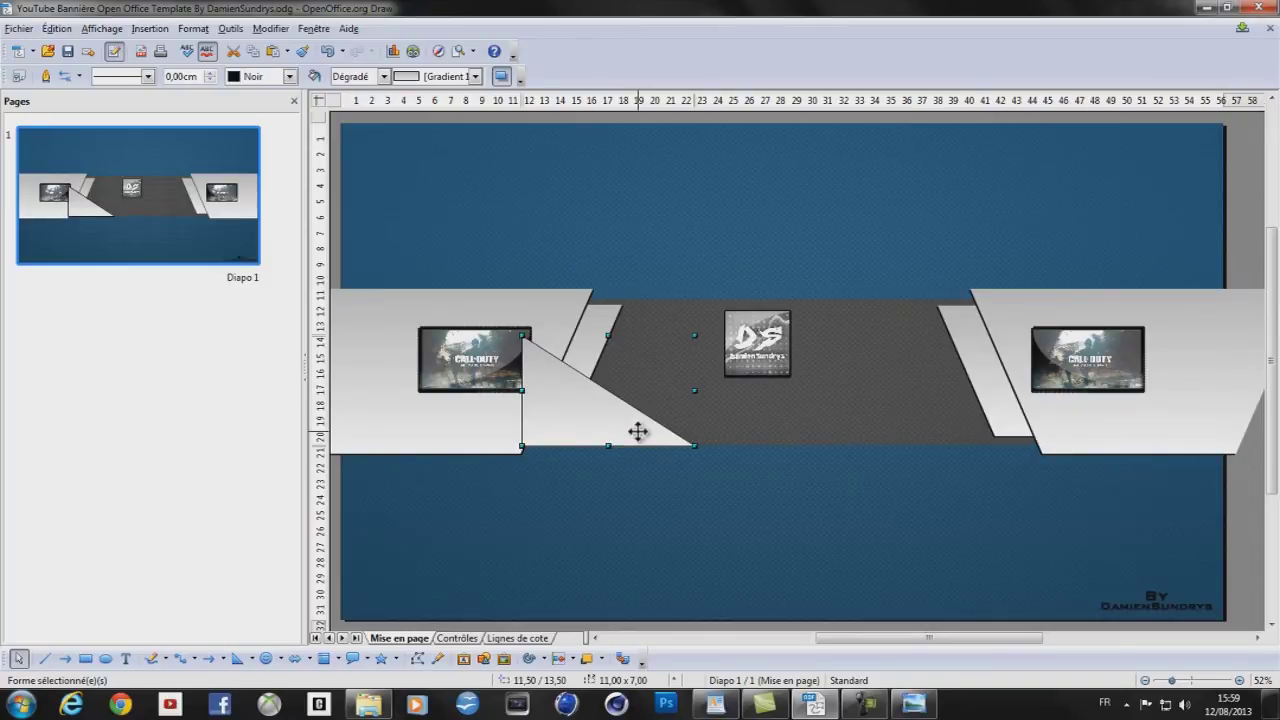
{"action": "left_click_drag", "start_coordinate": [638, 431], "coordinate": [823, 420]}
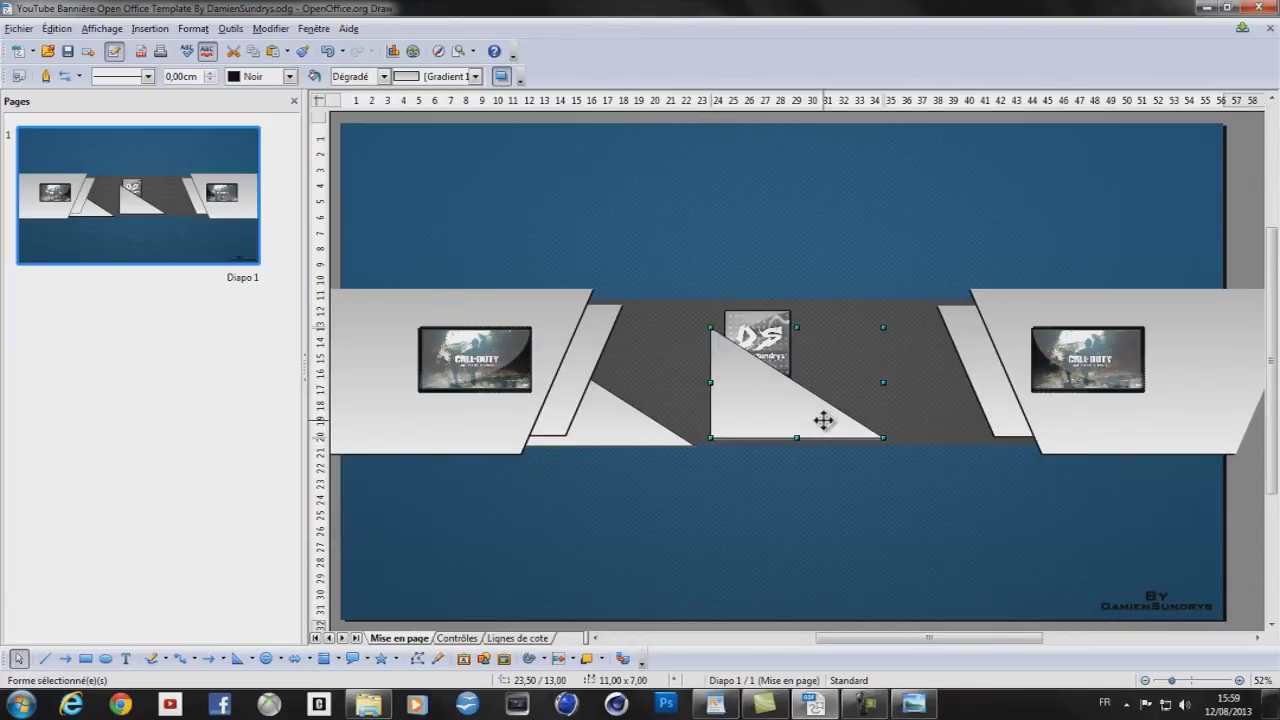
Flip the triangle copy horizontally and move it beside the right panel at about X 34 cm, Y 13.5 cm
{"action": "right_click", "coordinate": [823, 420]}
{"action": "mouse_move", "coordinate": [926, 276]}
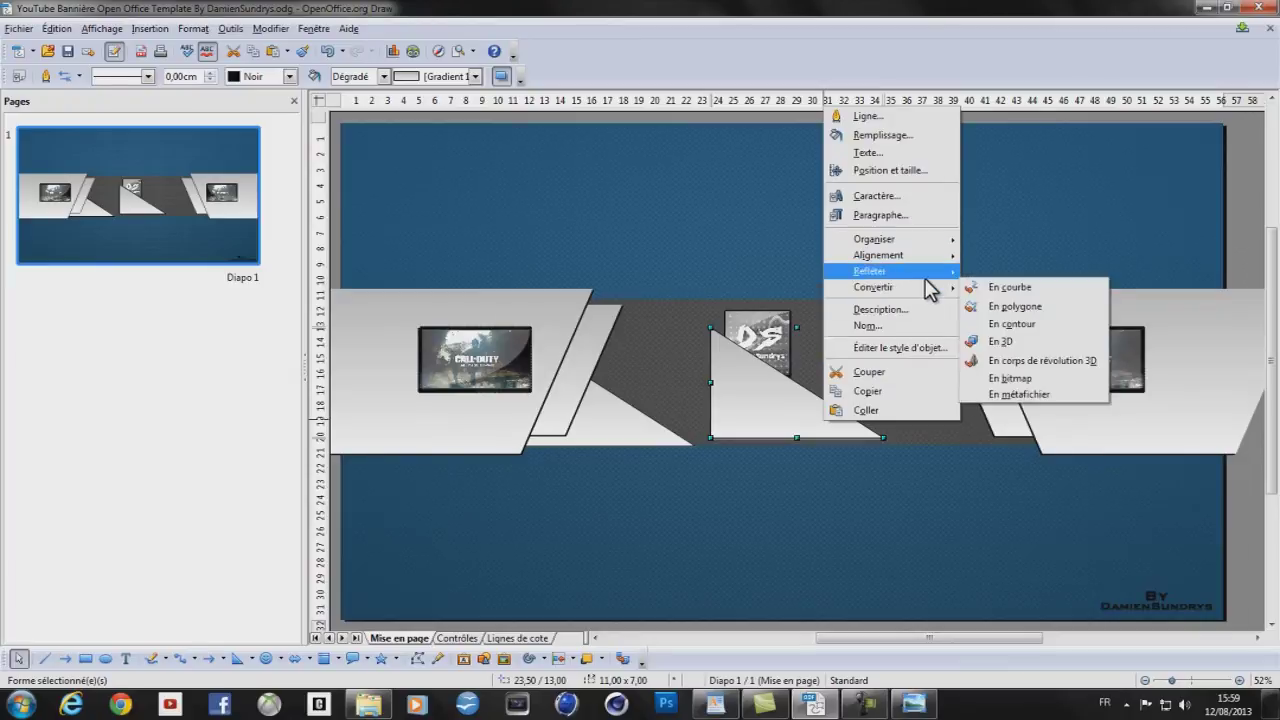
{"action": "left_click", "coordinate": [1009, 285]}
{"action": "left_click_drag", "start_coordinate": [845, 397], "coordinate": [1011, 406]}
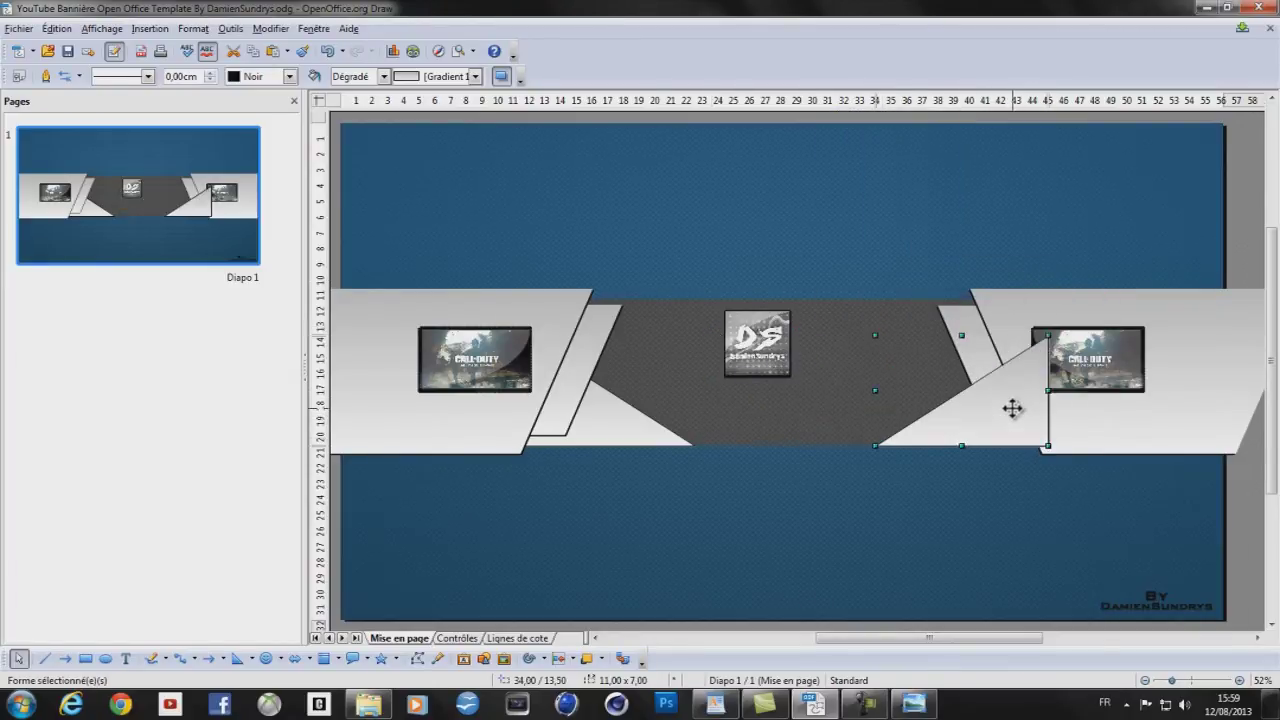
Send the flipped triangle to the back, and bring it forward two levels so it lies above the dark band but behind the right panel
{"action": "right_click", "coordinate": [1012, 408]}
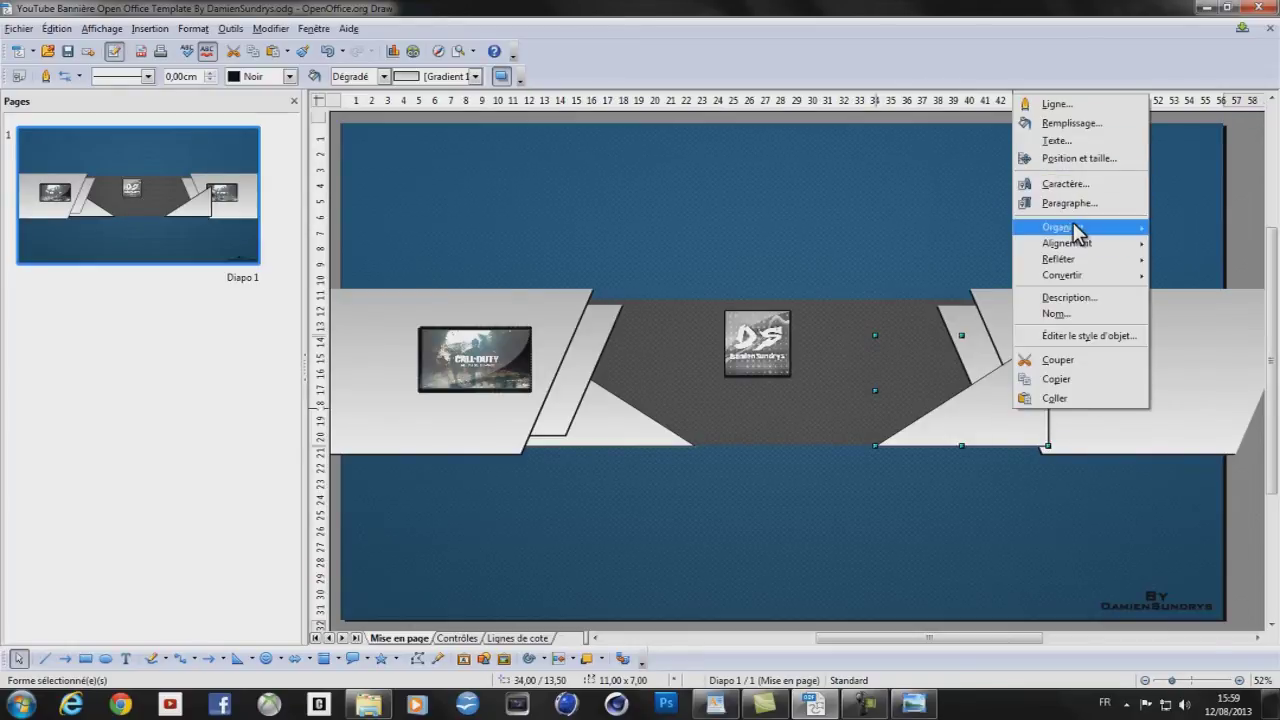
{"action": "mouse_move", "coordinate": [1077, 230]}
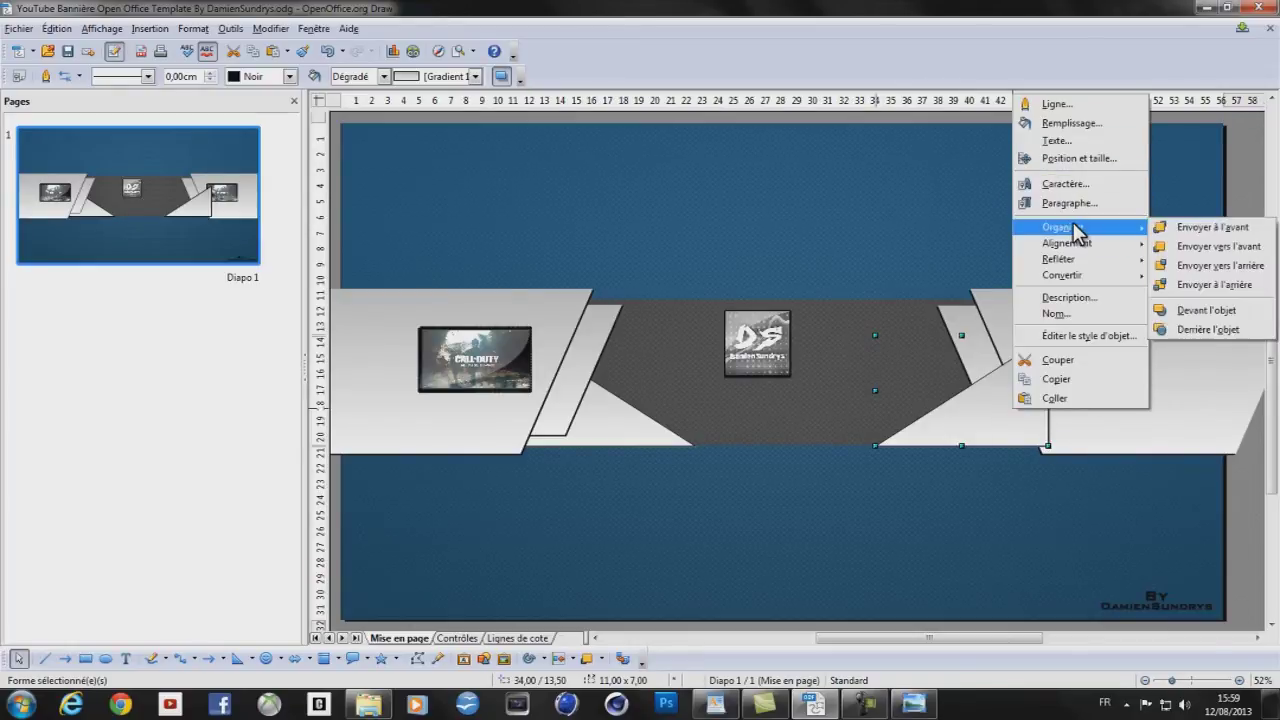
{"action": "left_click", "coordinate": [1194, 282]}
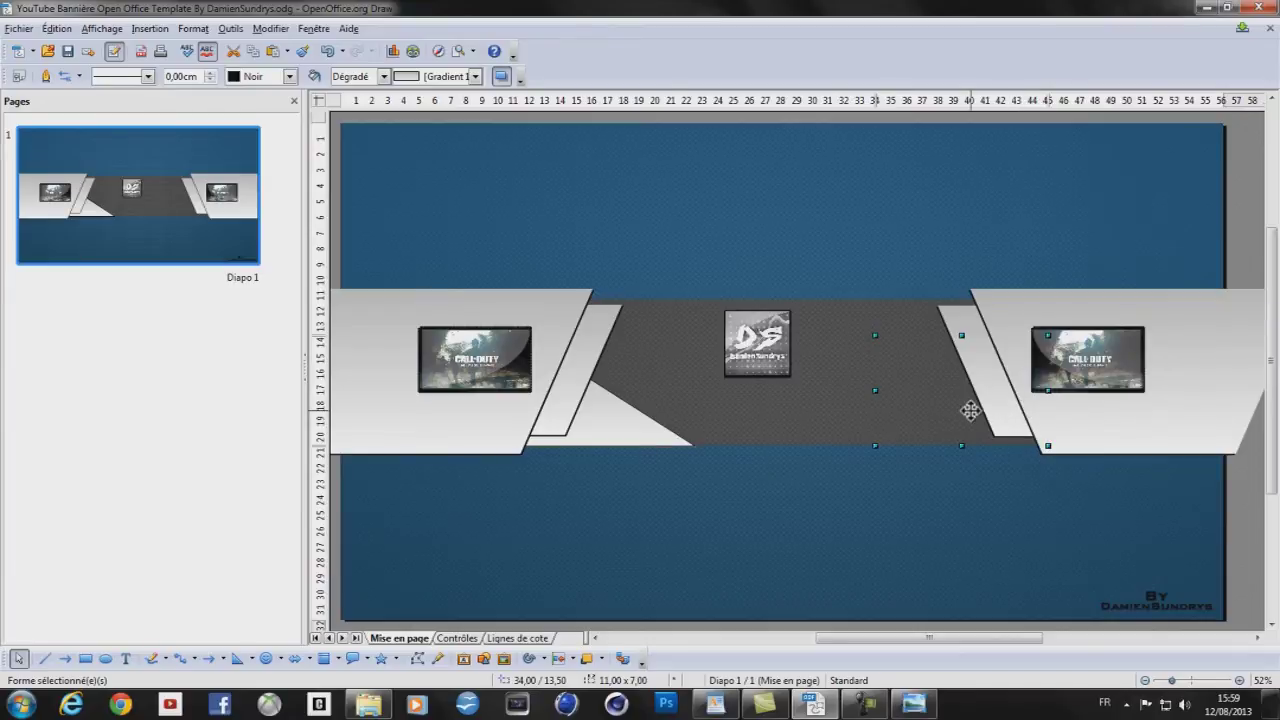
{"action": "right_click", "coordinate": [973, 410]}
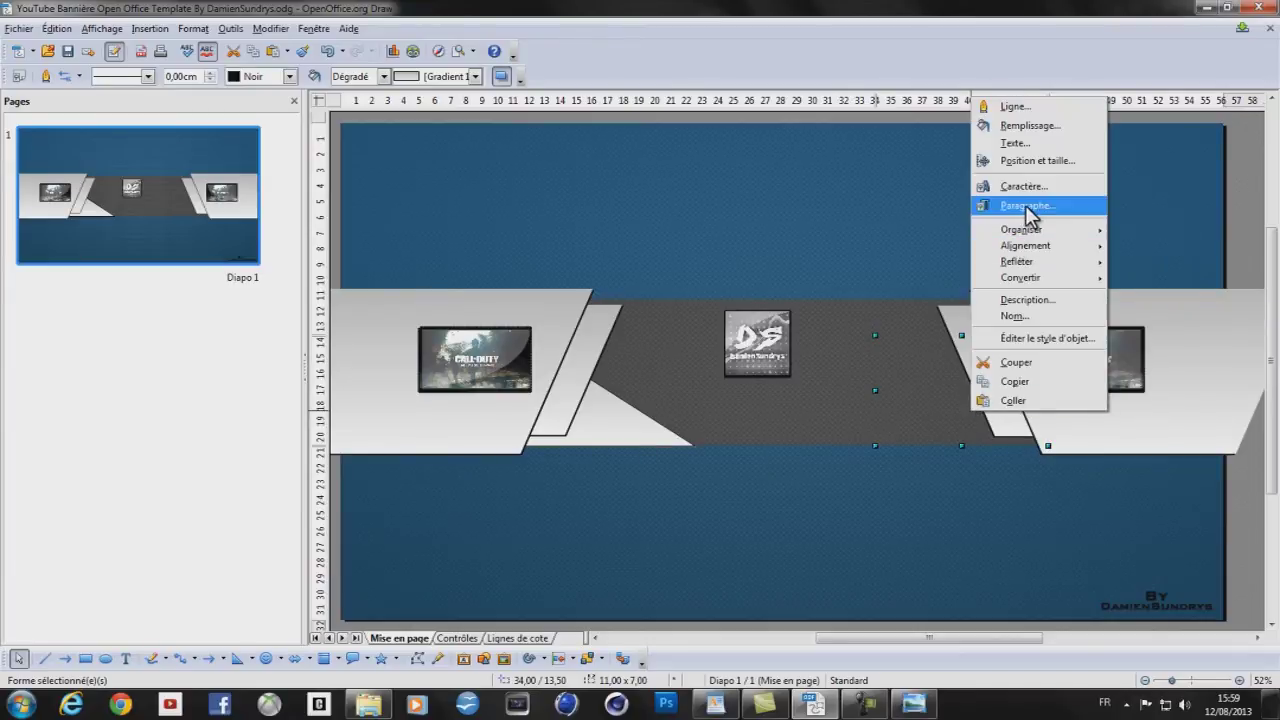
{"action": "mouse_move", "coordinate": [1040, 230]}
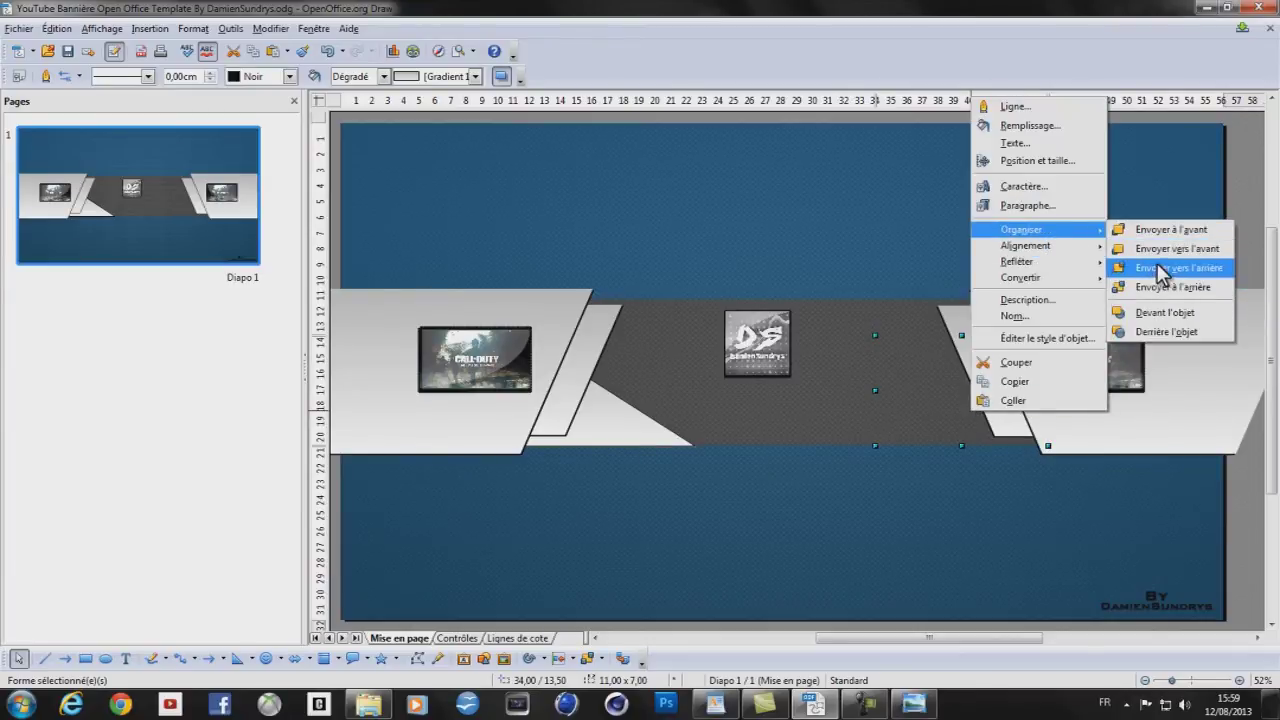
{"action": "left_click", "coordinate": [1160, 250]}
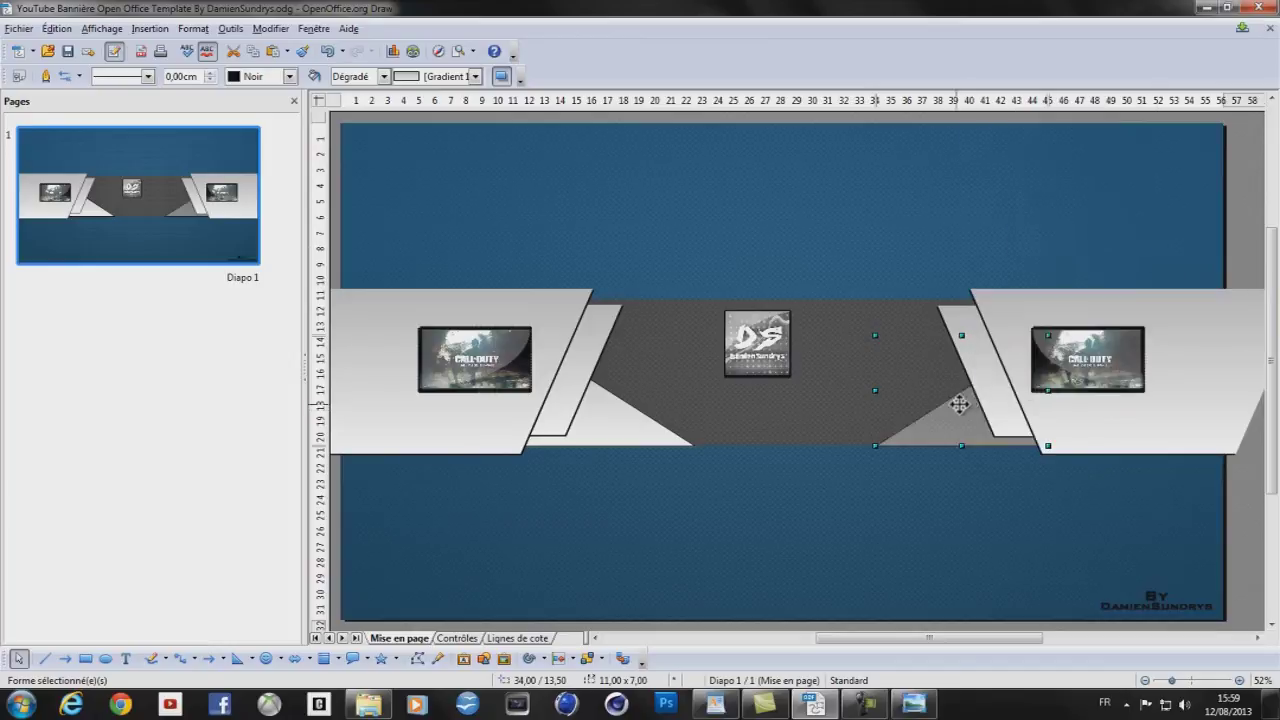
{"action": "right_click", "coordinate": [952, 404]}
{"action": "mouse_move", "coordinate": [1032, 229]}
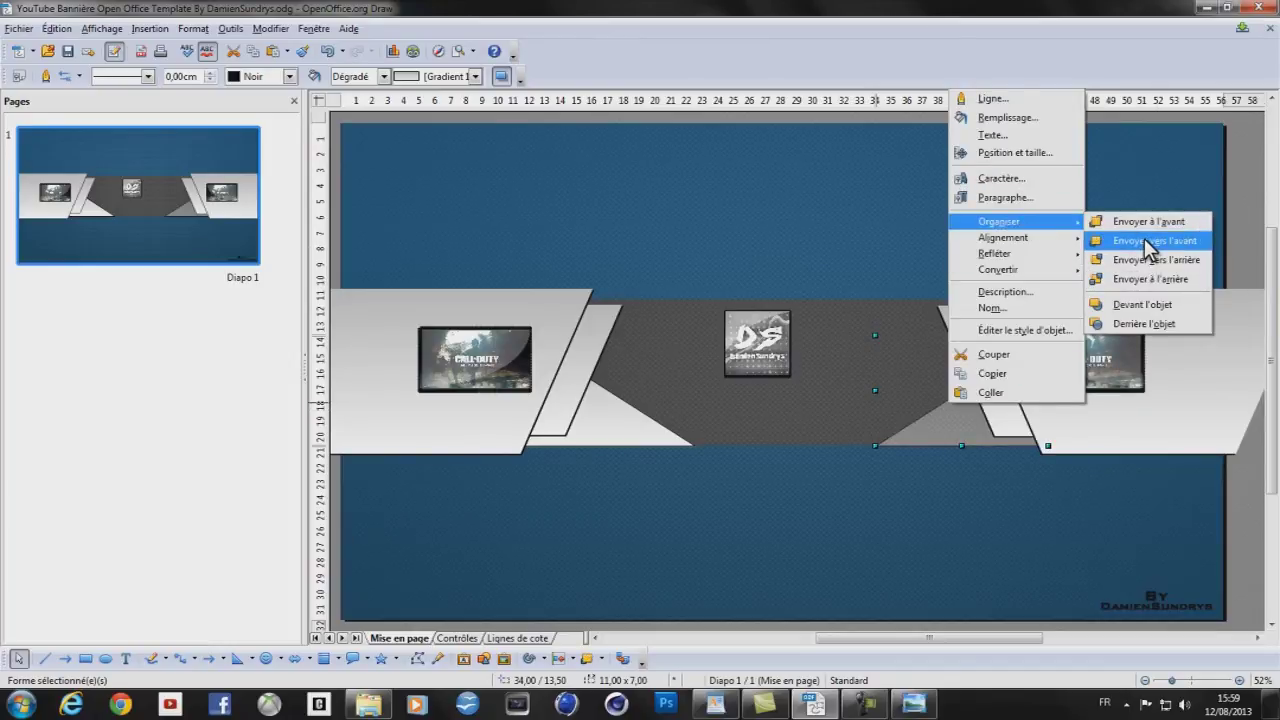
{"action": "left_click", "coordinate": [1145, 259]}
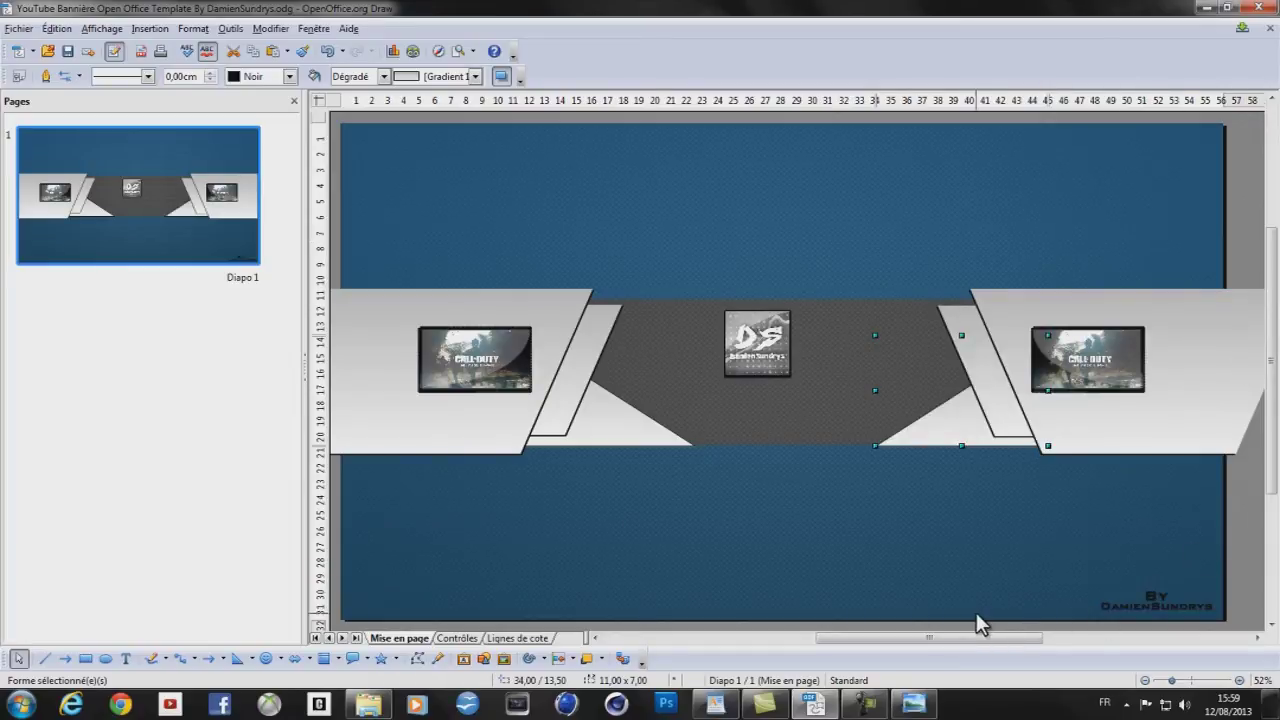
Nudge the flipped triangle slightly toward the logo to X 33.5 cm and deselect it
{"action": "left_click_drag", "start_coordinate": [937, 426], "coordinate": [930, 427]}
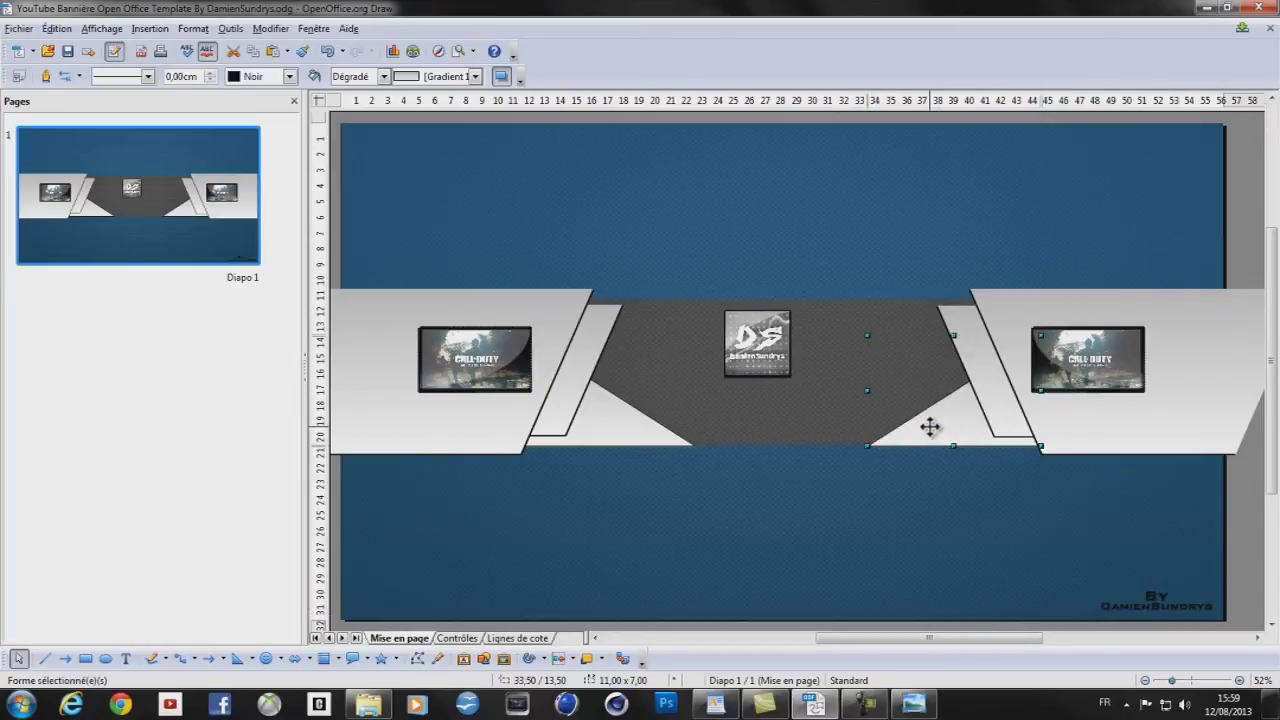
{"action": "left_click_drag", "start_coordinate": [934, 640], "coordinate": [952, 630]}
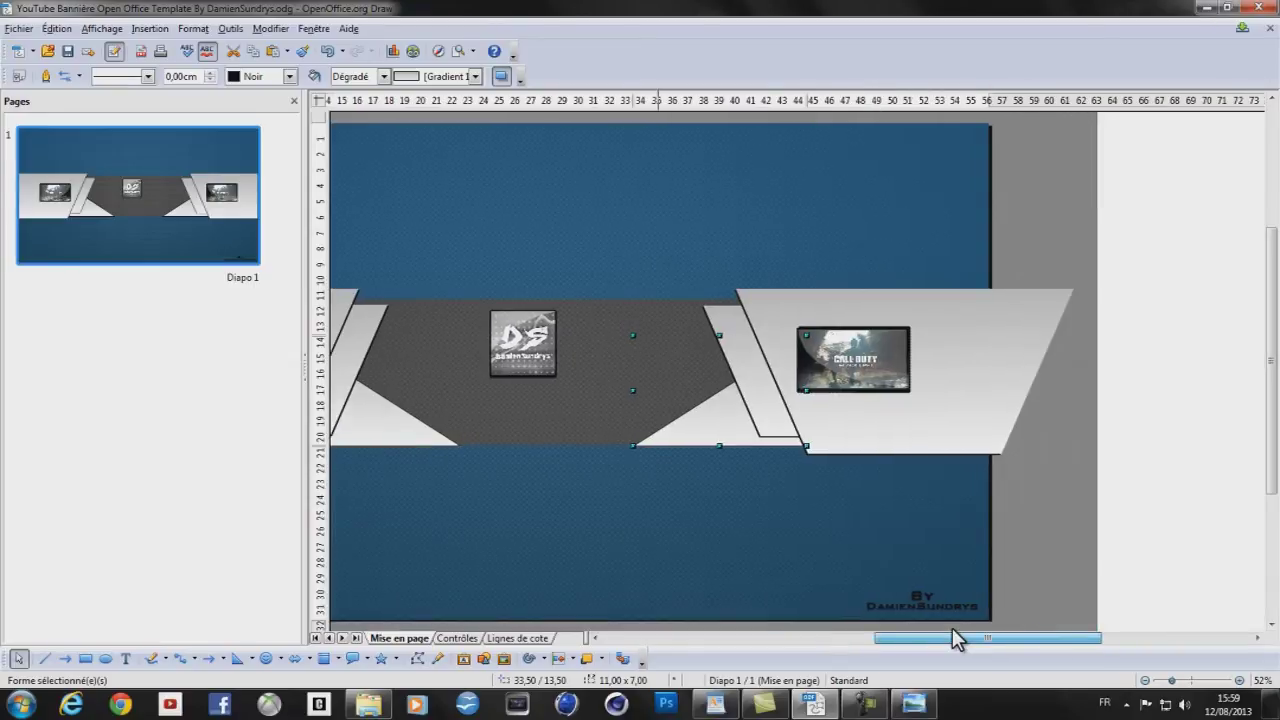
{"action": "left_click", "coordinate": [1170, 490]}
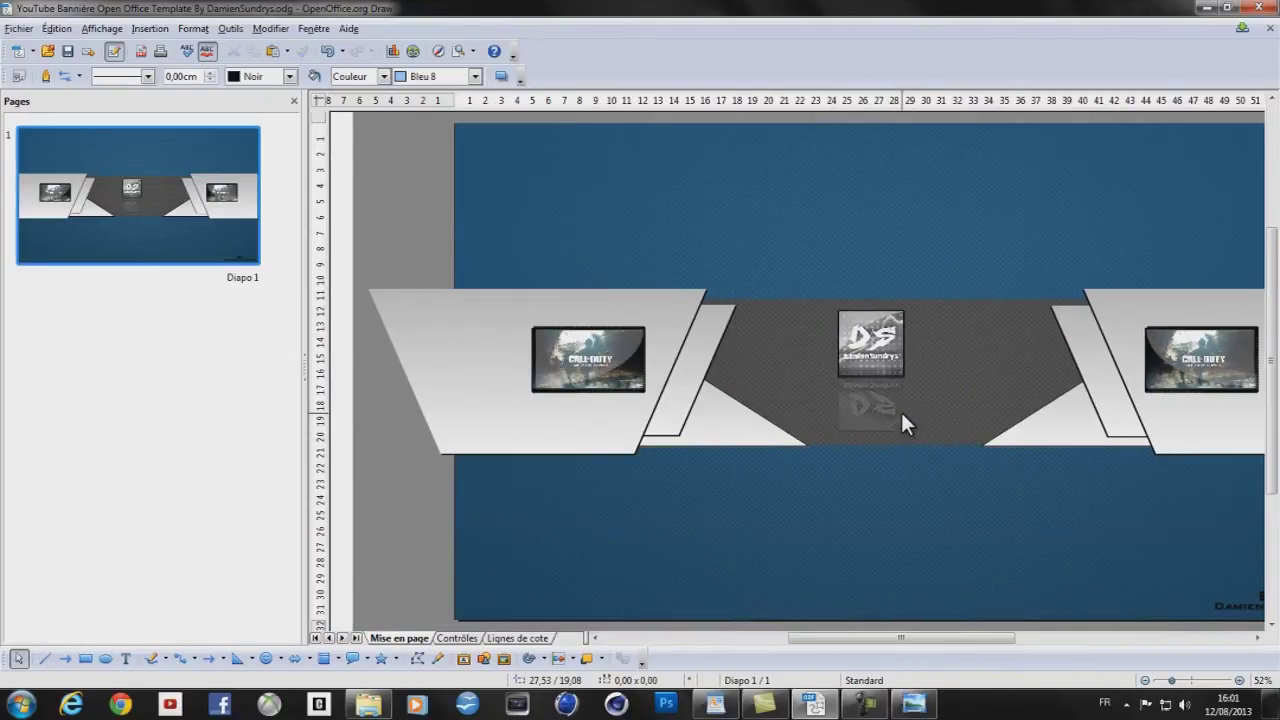
Insert a Fontwork object in the plain white outlined style and place it at about X 22 cm, Y 15 cm over the logo
{"action": "left_click", "coordinate": [463, 658]}
{"action": "left_click", "coordinate": [460, 232]}
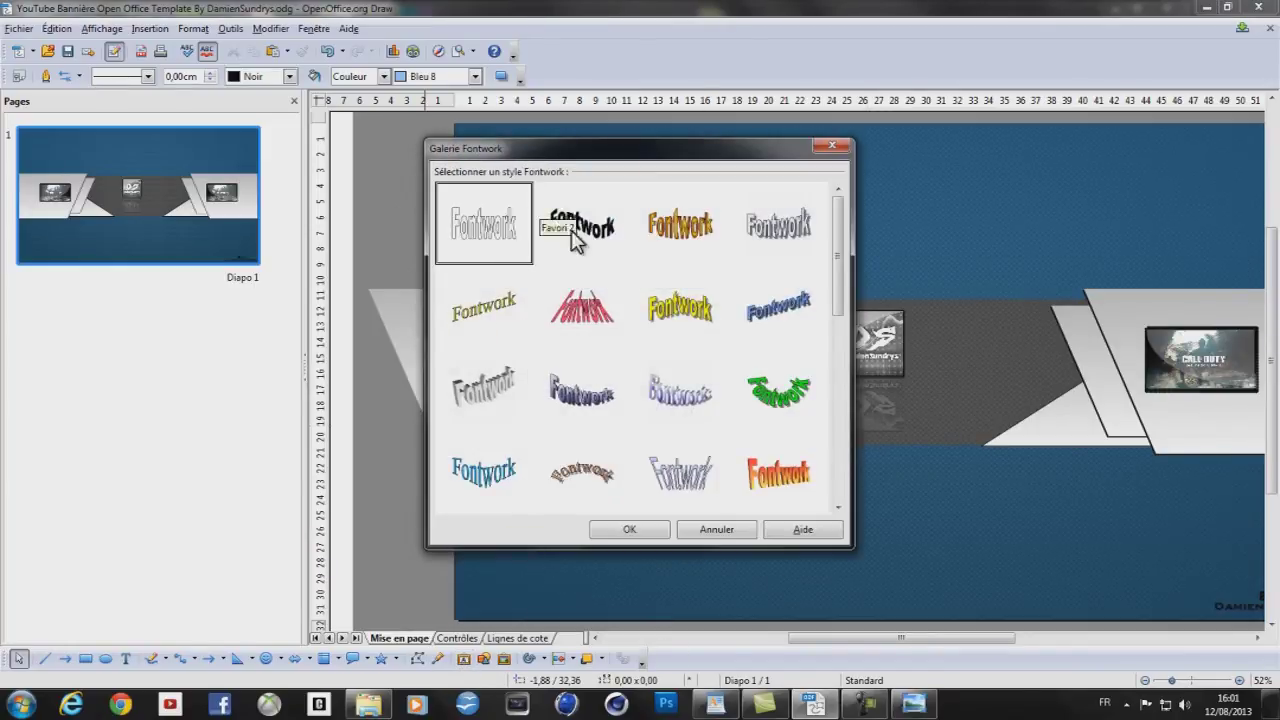
{"action": "left_click", "coordinate": [630, 531]}
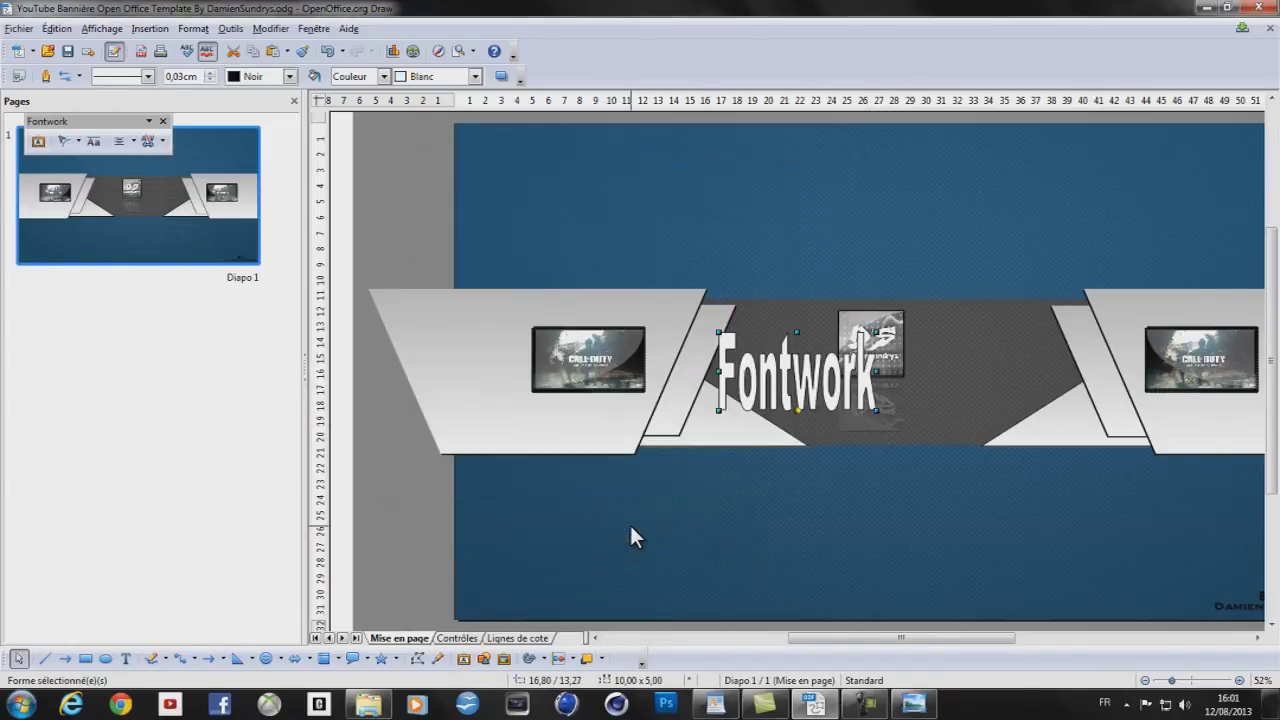
{"action": "left_click_drag", "start_coordinate": [838, 366], "coordinate": [913, 390]}
Replace the Fontwork text with "Tutoriel" and shrink the object's height to 2 cm with its upper edge at Y 18 cm
{"action": "double_click", "coordinate": [907, 398]}
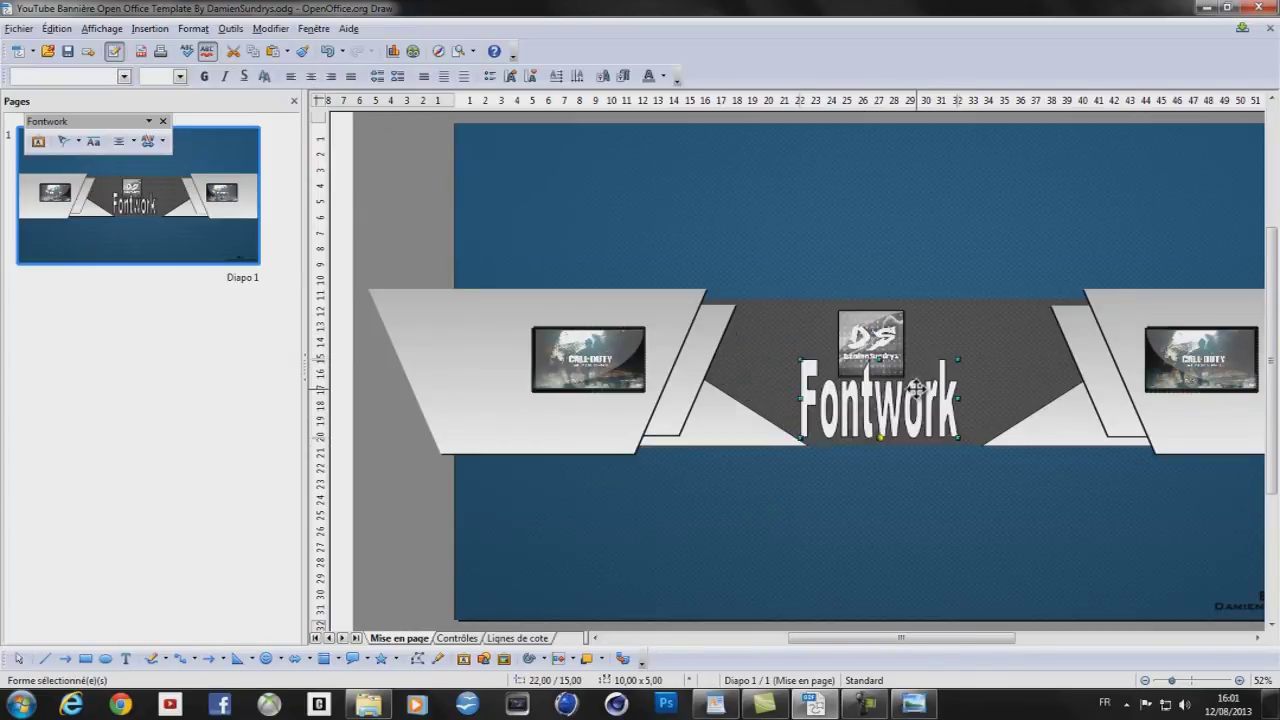
{"action": "left_click_drag", "start_coordinate": [907, 398], "coordinate": [818, 405]}
{"action": "type", "text": "For"}
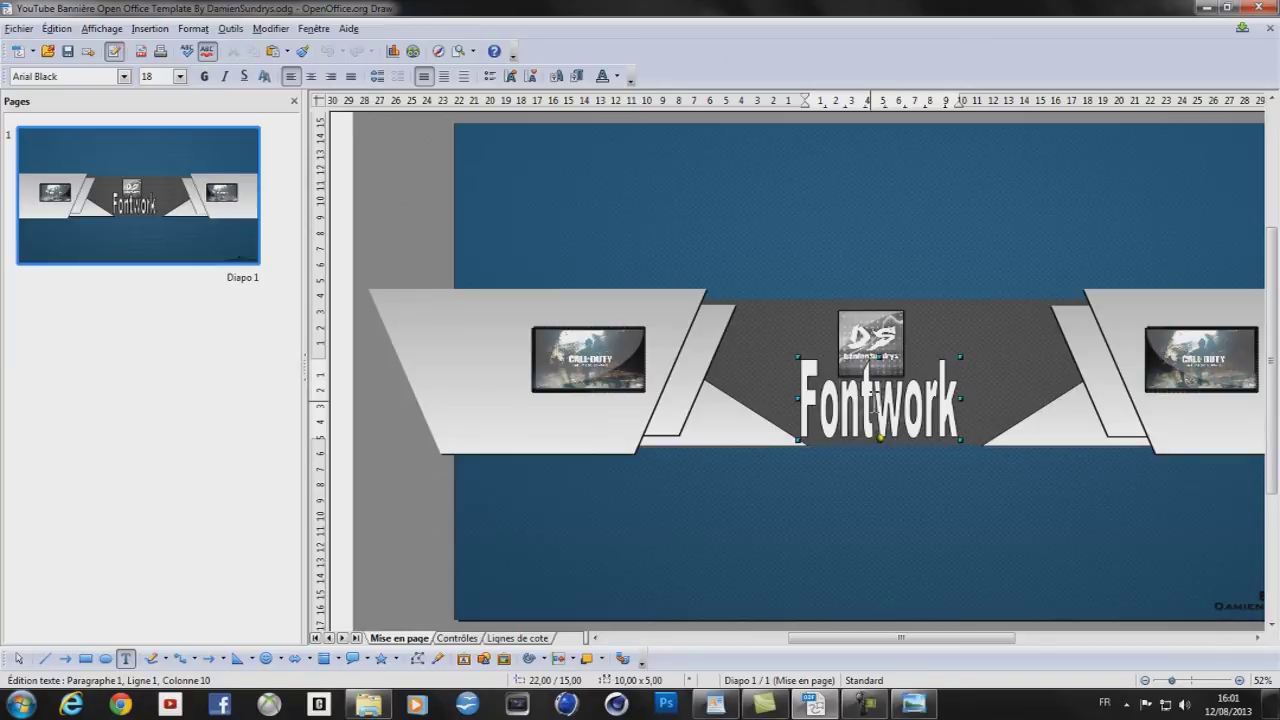
{"action": "type", "text": "iel"}
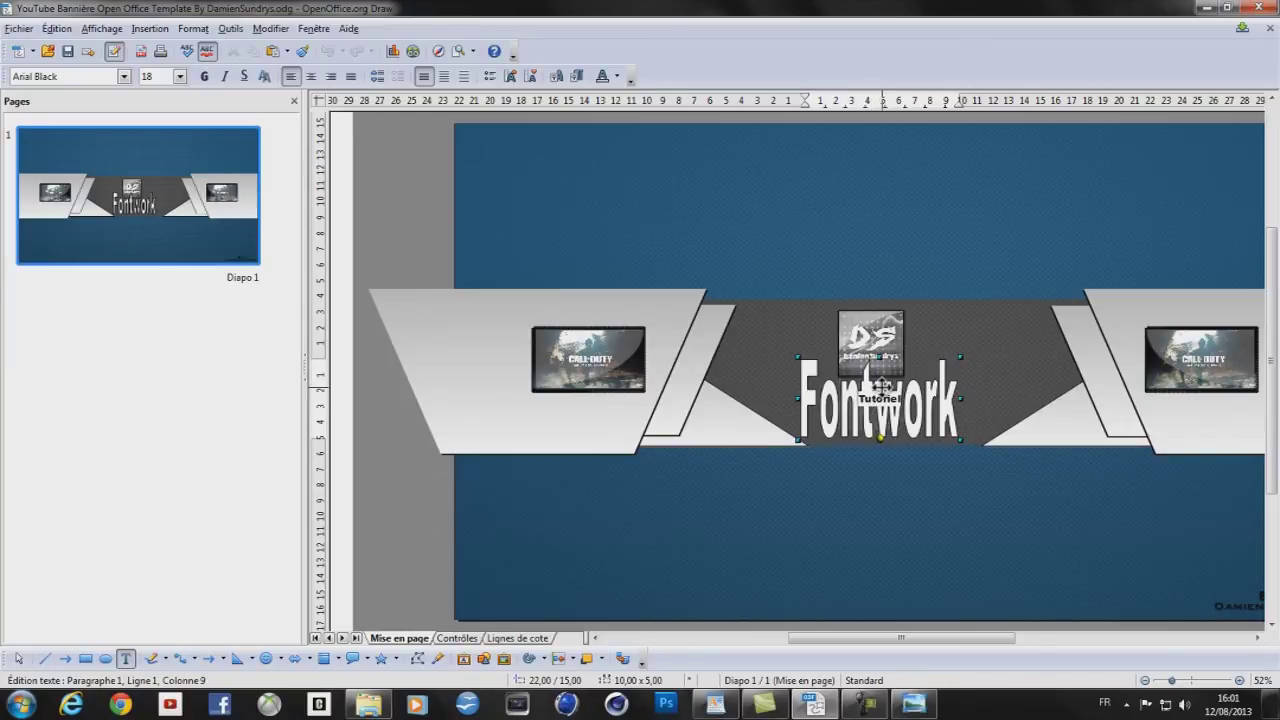
{"action": "left_click_drag", "start_coordinate": [879, 637], "coordinate": [943, 638]}
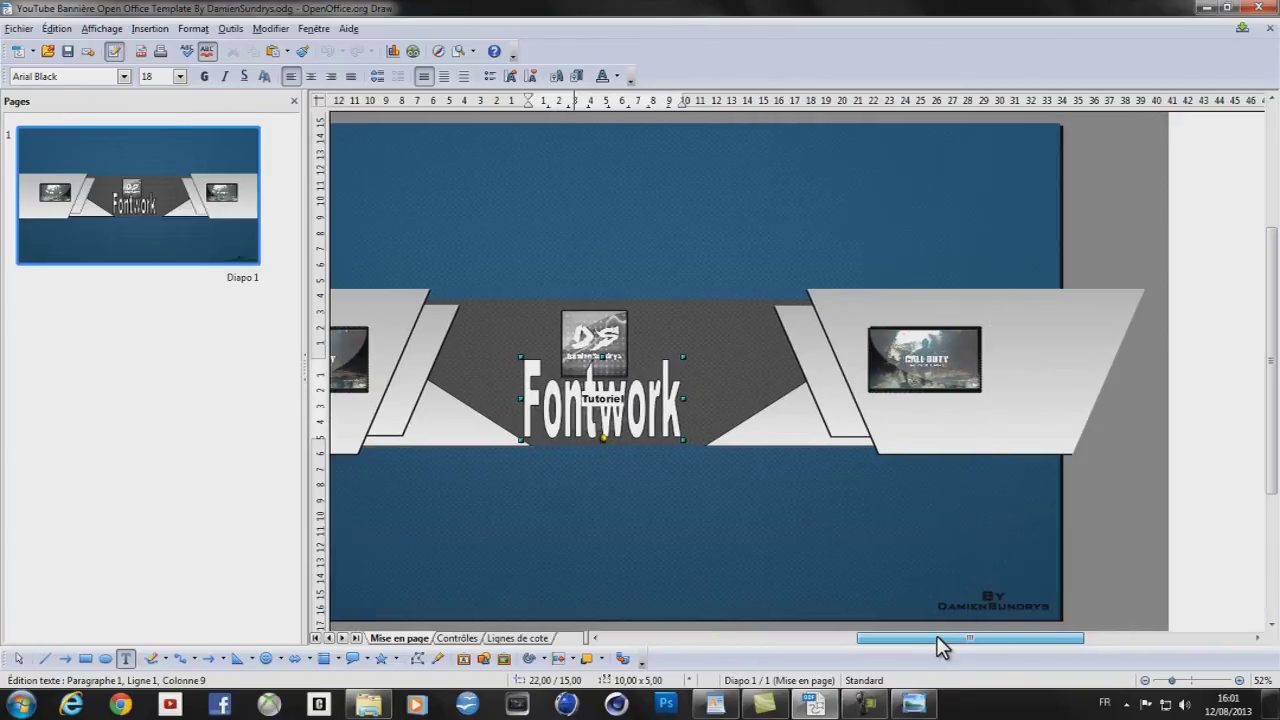
{"action": "left_click", "coordinate": [595, 455]}
{"action": "left_click", "coordinate": [612, 402]}
{"action": "left_click_drag", "start_coordinate": [601, 358], "coordinate": [601, 405]}
Set the Tutoriel text's font to EA Font v1.5 by Ghettoshark
{"action": "right_click", "coordinate": [607, 427]}
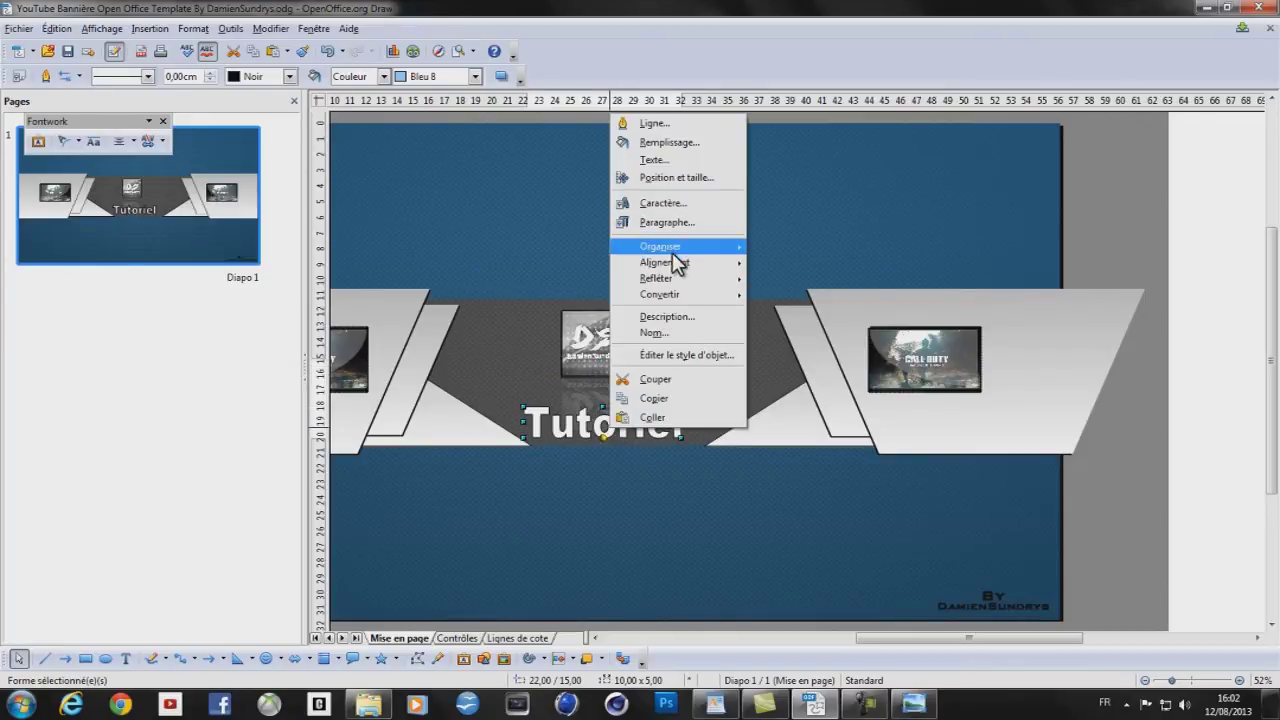
{"action": "left_click", "coordinate": [671, 203]}
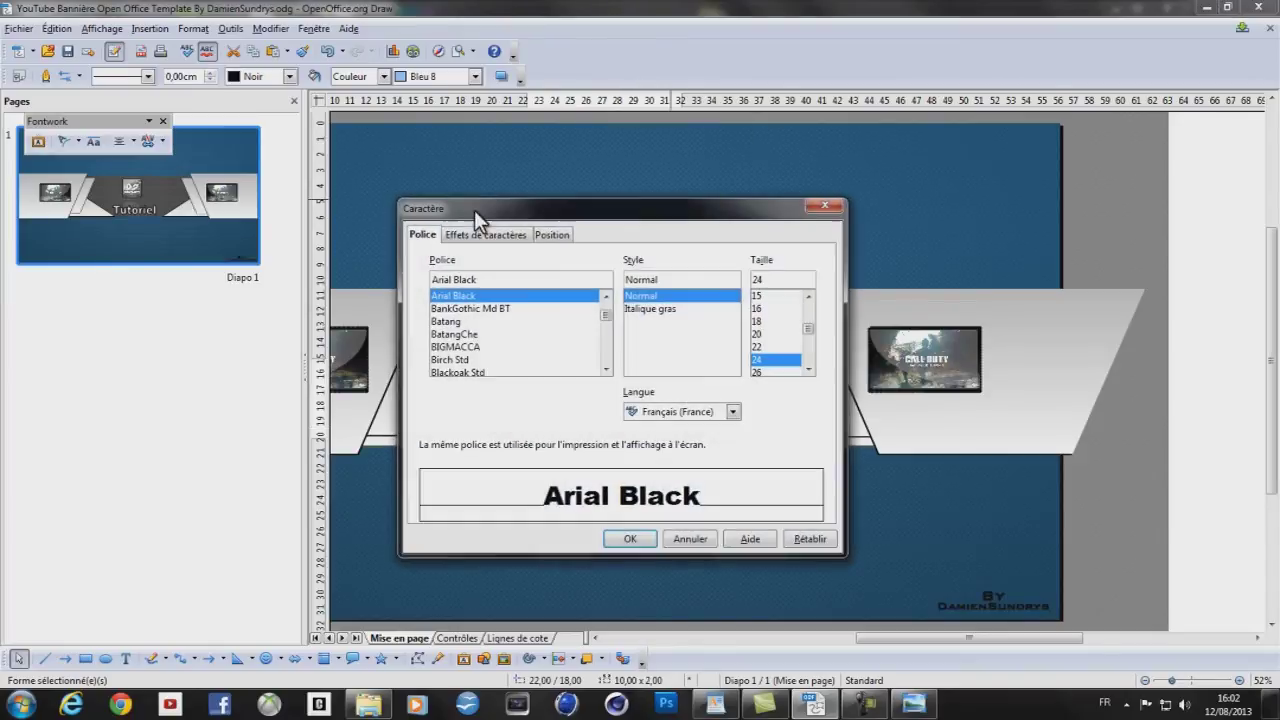
{"action": "scroll", "coordinate": [580, 351], "scroll_direction": "down", "scroll_amount": 5}
{"action": "scroll", "coordinate": [493, 349], "scroll_direction": "down", "scroll_amount": 12}
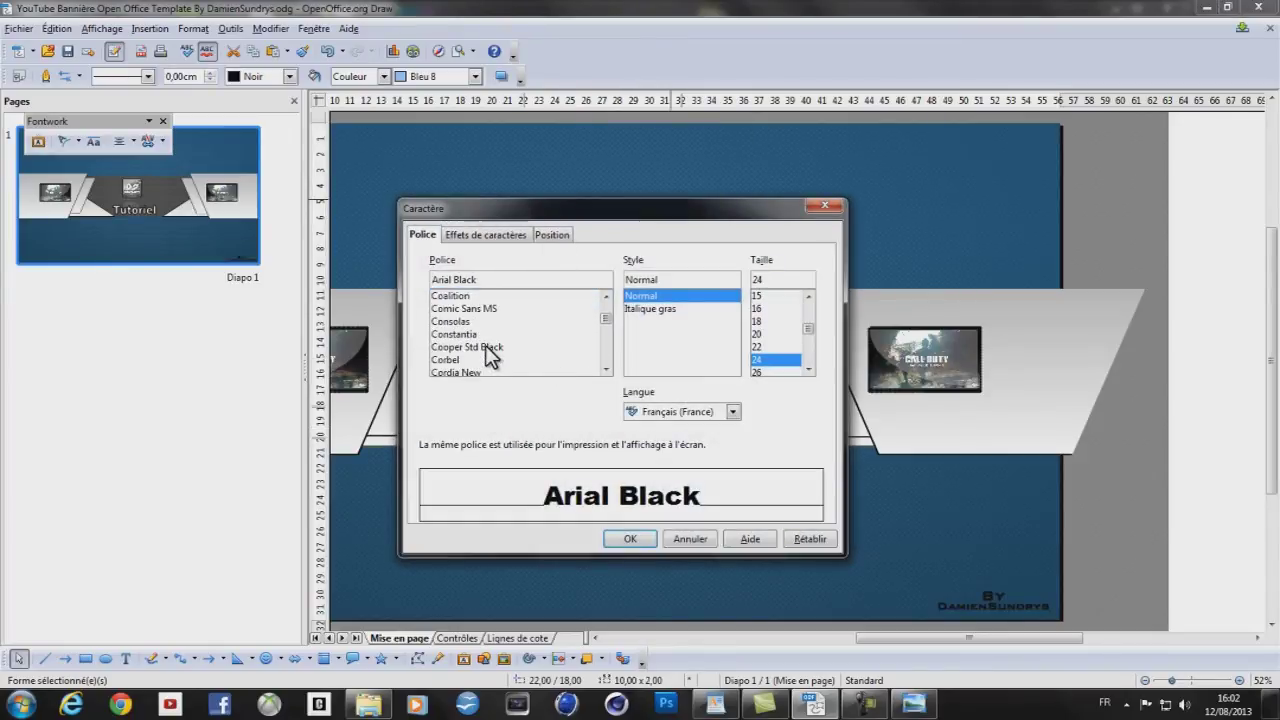
{"action": "left_click", "coordinate": [485, 334]}
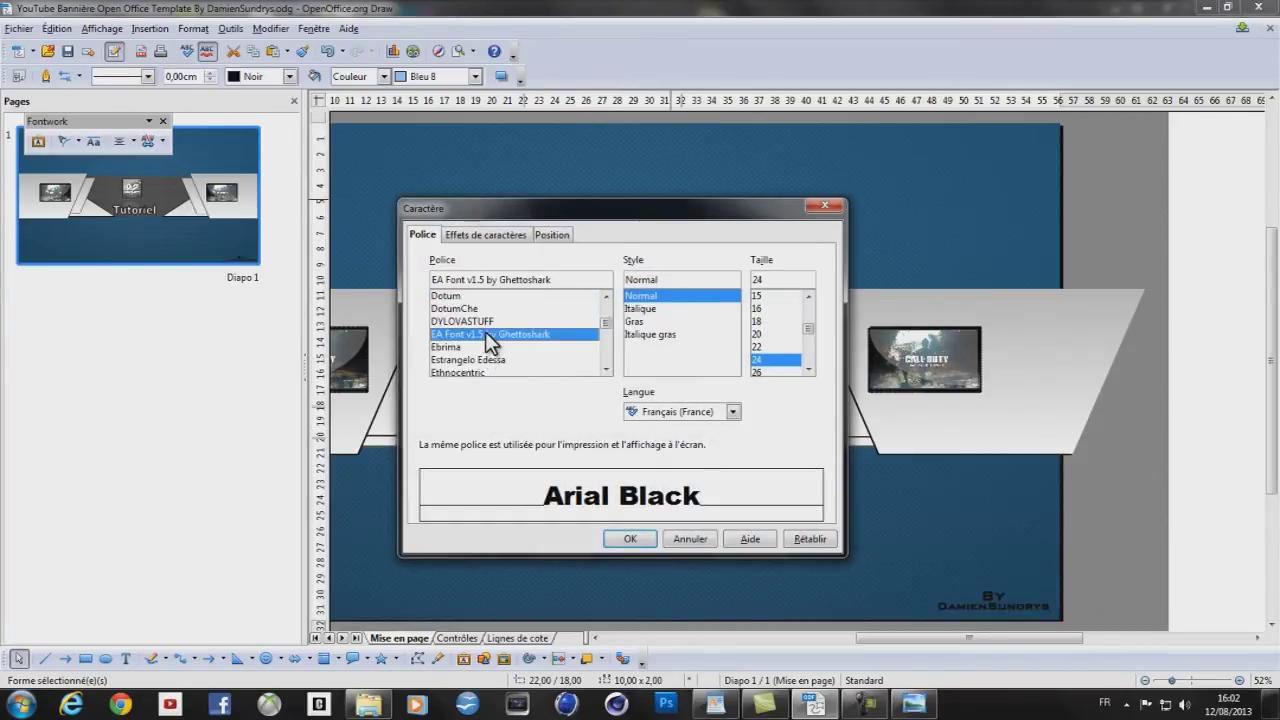
{"action": "left_click", "coordinate": [630, 539]}
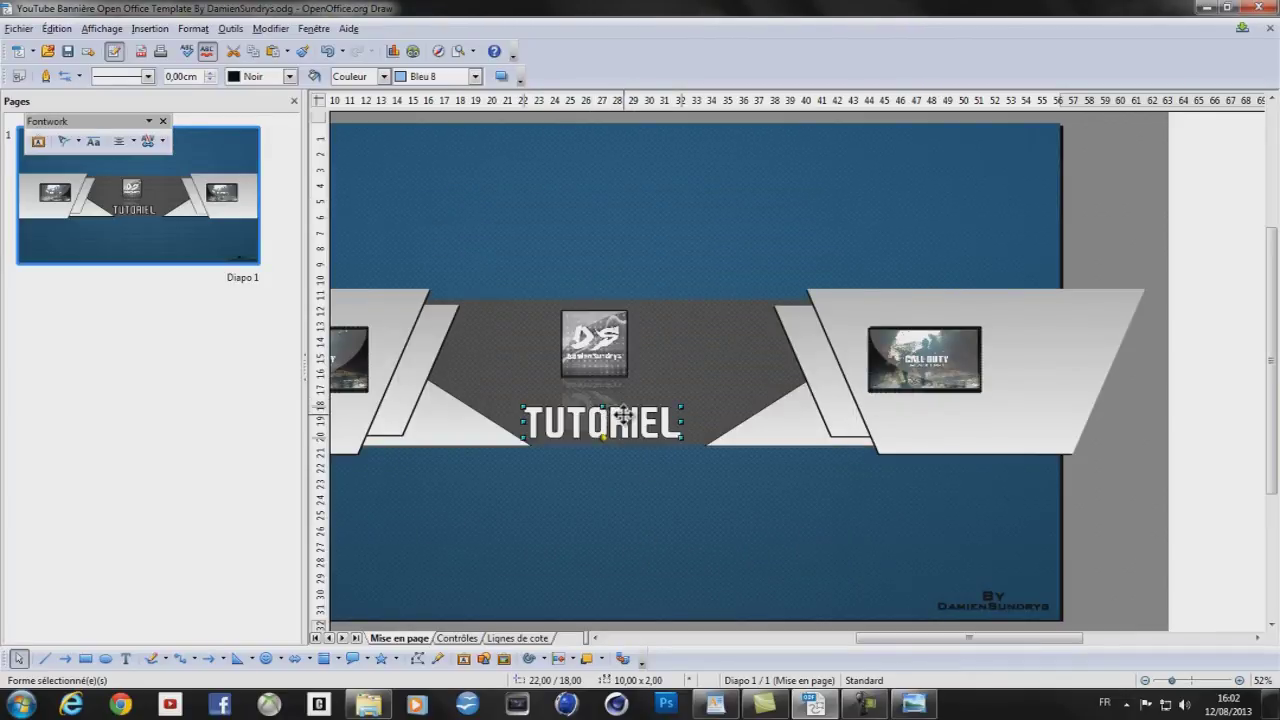
Move the Tutoriel text to X 22.5 cm and reduce its height to 1.5 cm with its upper edge at Y 18.5 cm
{"action": "left_click_drag", "start_coordinate": [624, 416], "coordinate": [635, 411]}
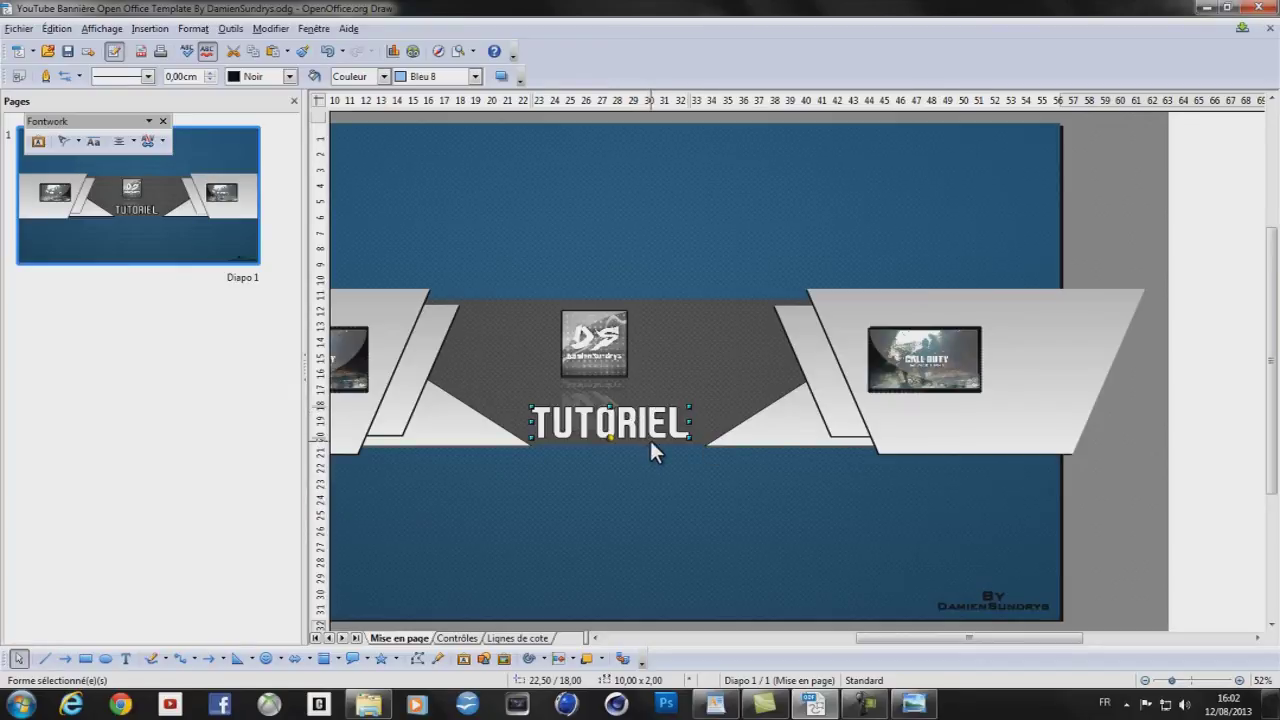
{"action": "left_click_drag", "start_coordinate": [611, 406], "coordinate": [611, 414]}
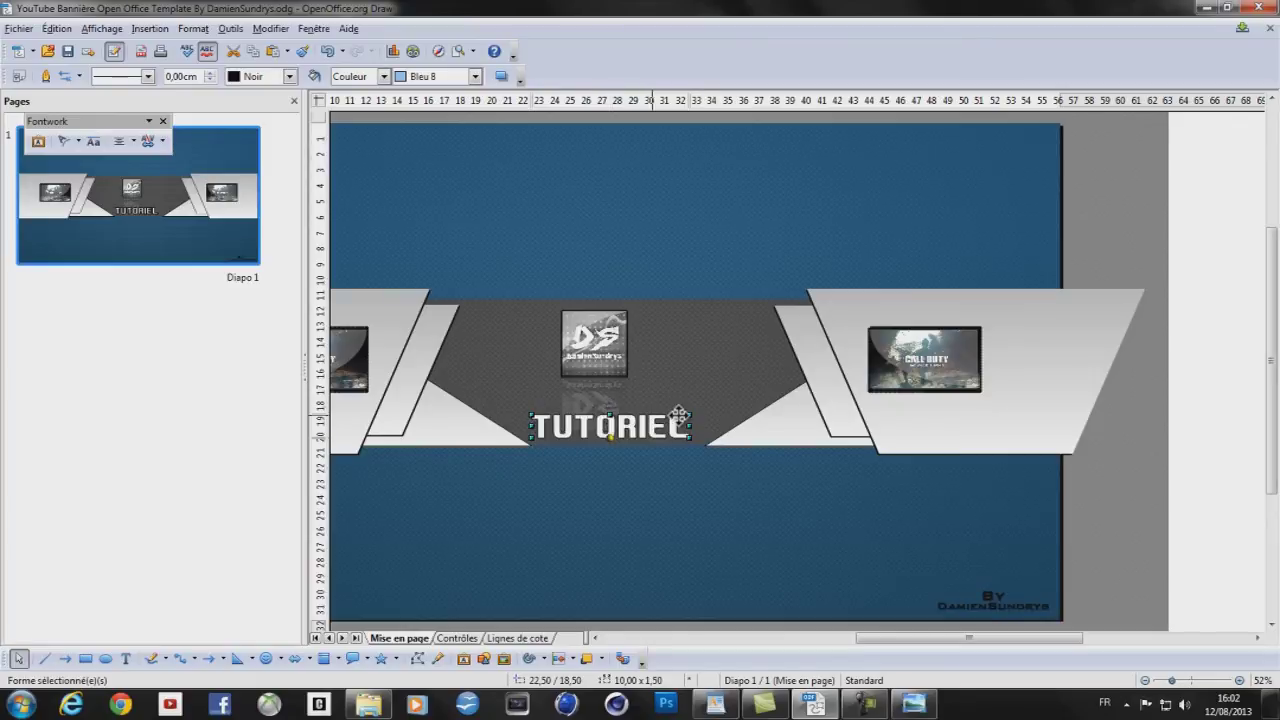
{"action": "left_click", "coordinate": [1230, 412]}
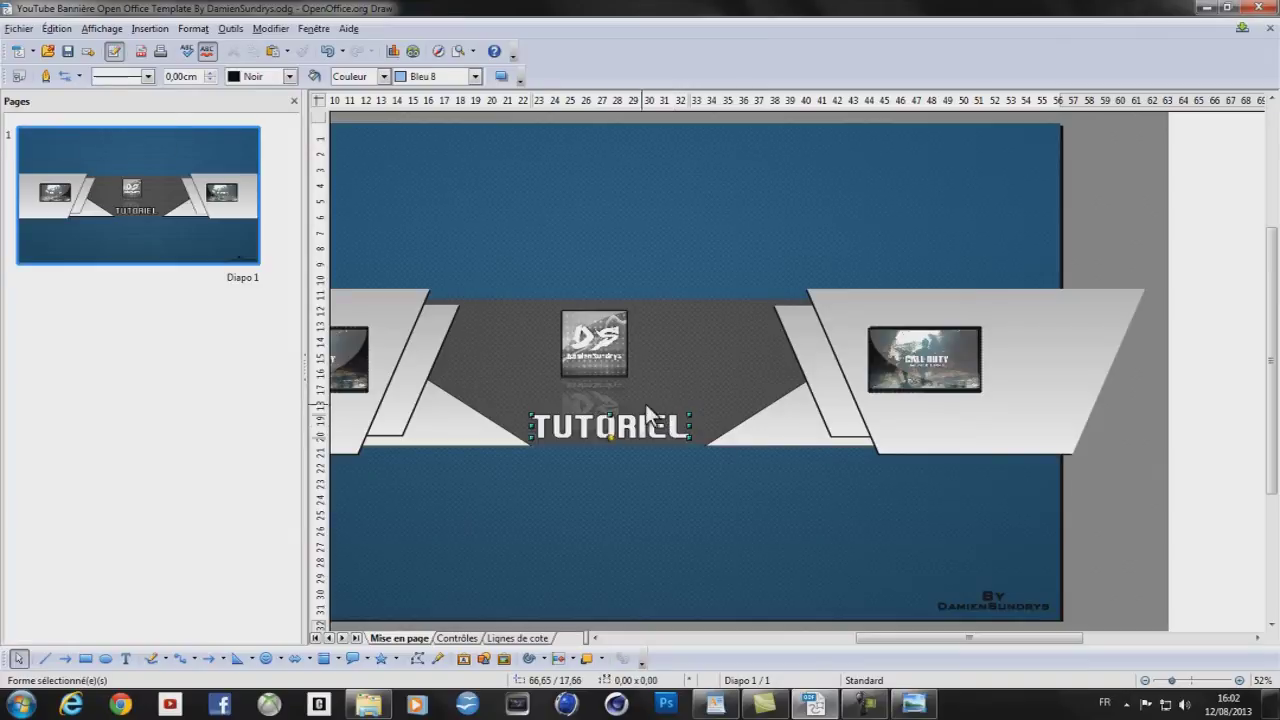
Convert the Tutoriel text to 3D and rotate it until its white front faces forward, at about 9.94 × 1.20 cm
{"action": "left_click", "coordinate": [652, 425]}
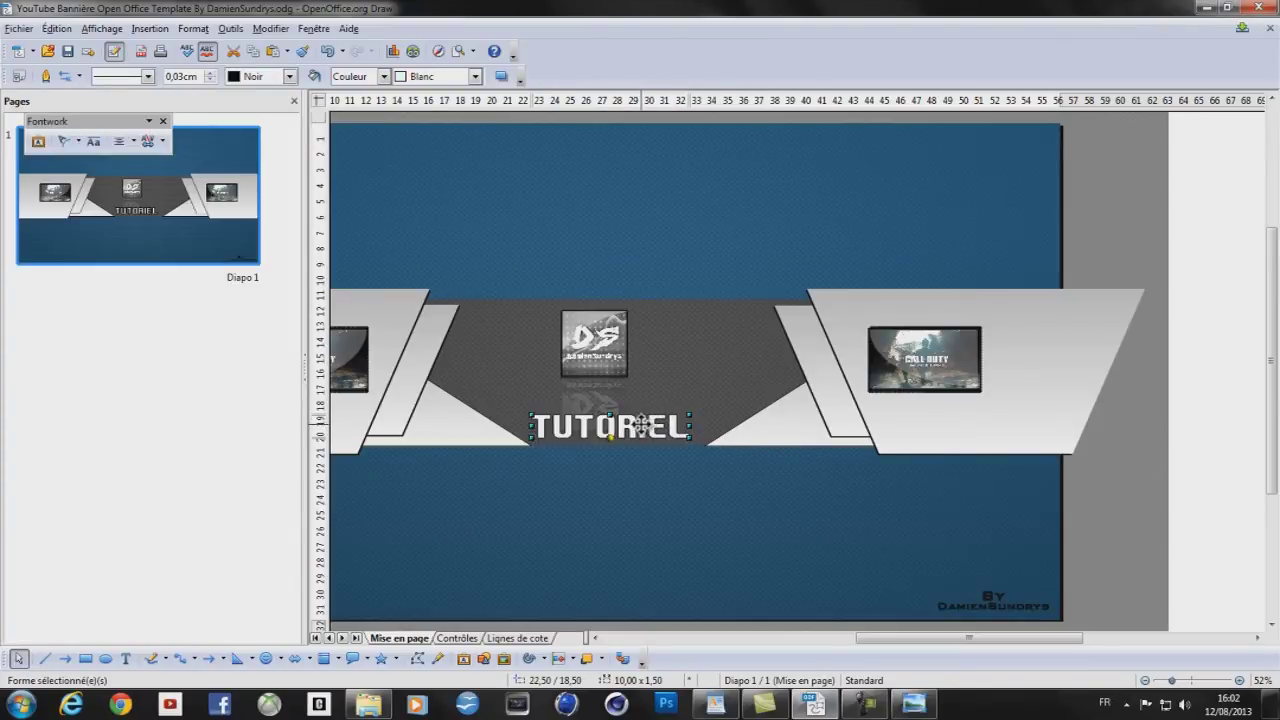
{"action": "right_click", "coordinate": [641, 425]}
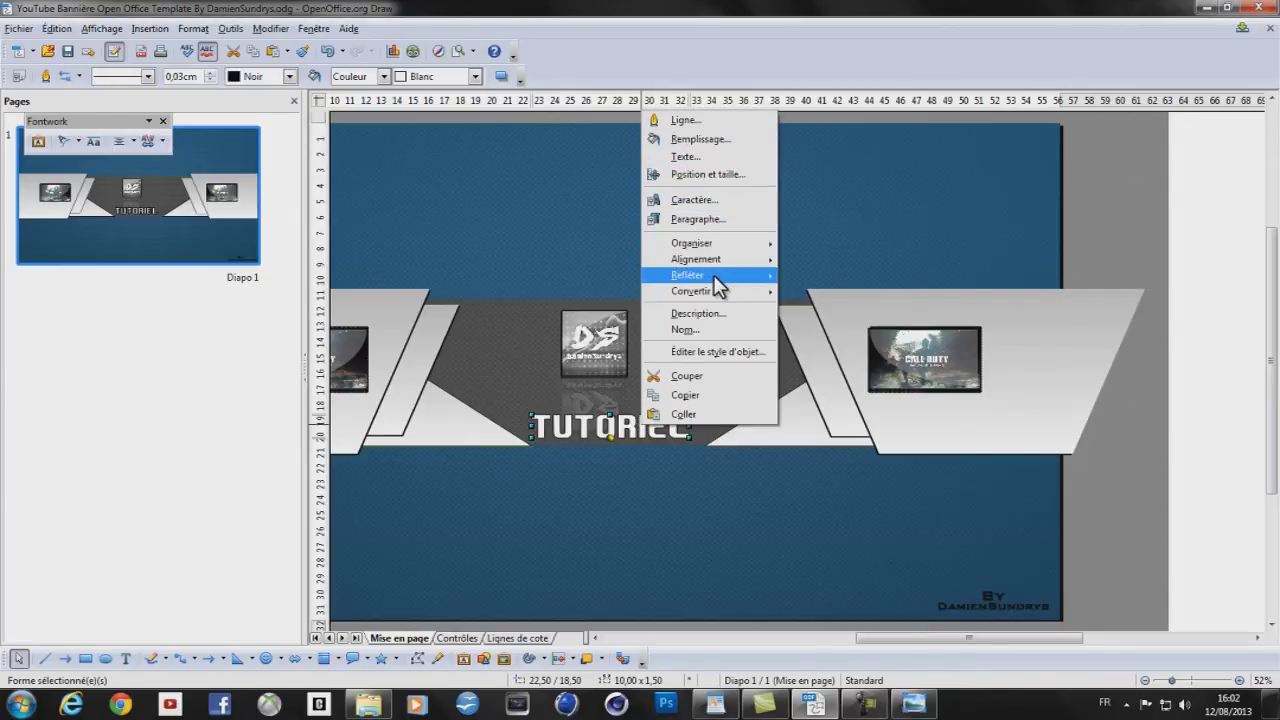
{"action": "mouse_move", "coordinate": [717, 292]}
{"action": "left_click", "coordinate": [838, 346]}
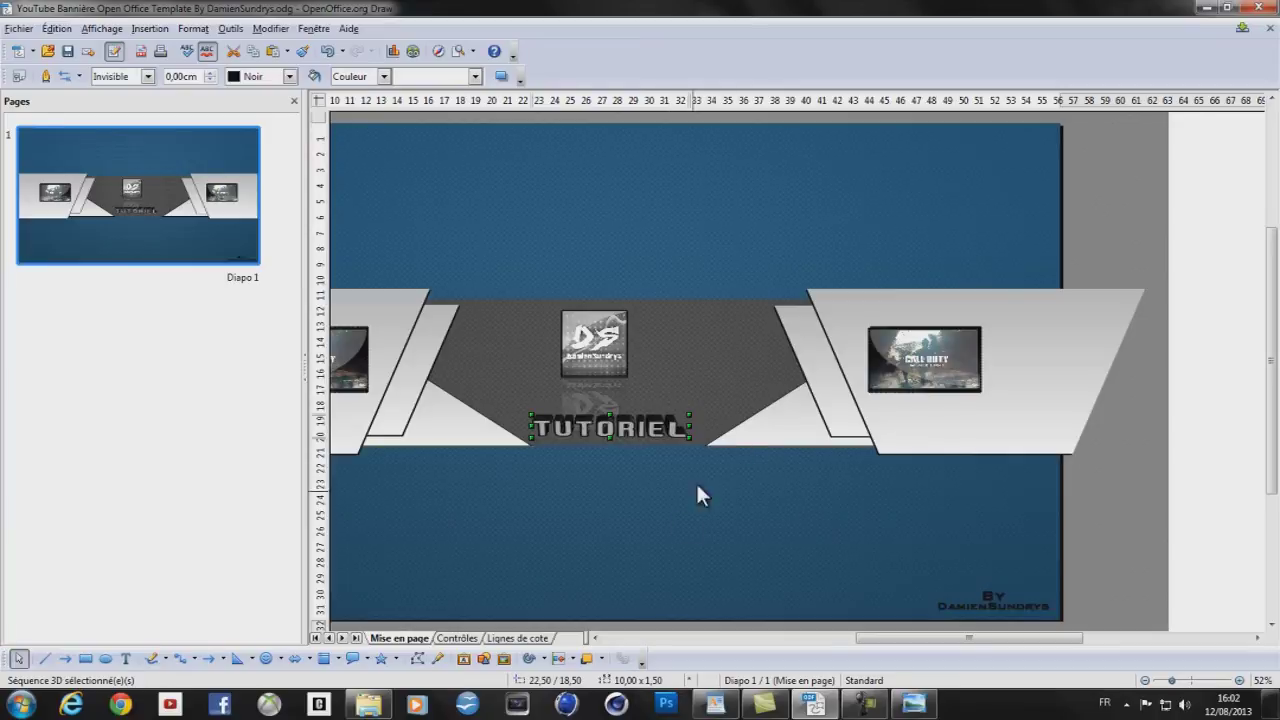
{"action": "left_click", "coordinate": [528, 659]}
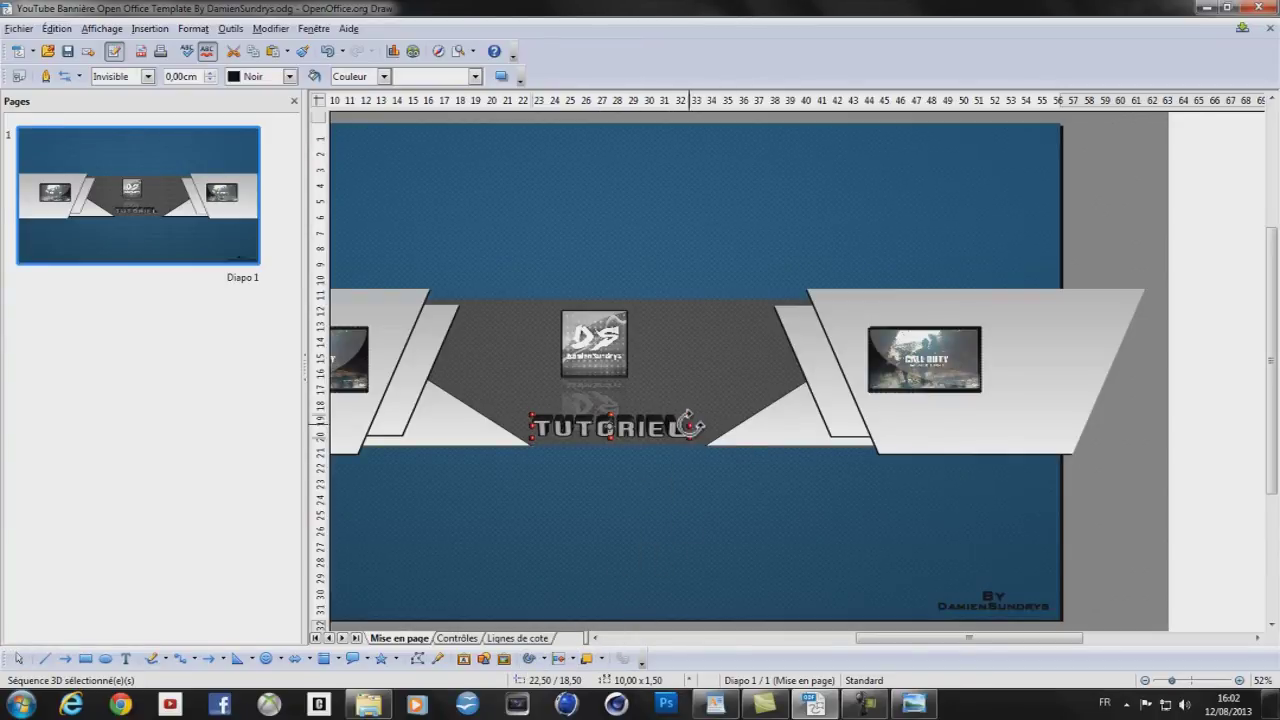
{"action": "left_click_drag", "start_coordinate": [690, 418], "coordinate": [690, 416]}
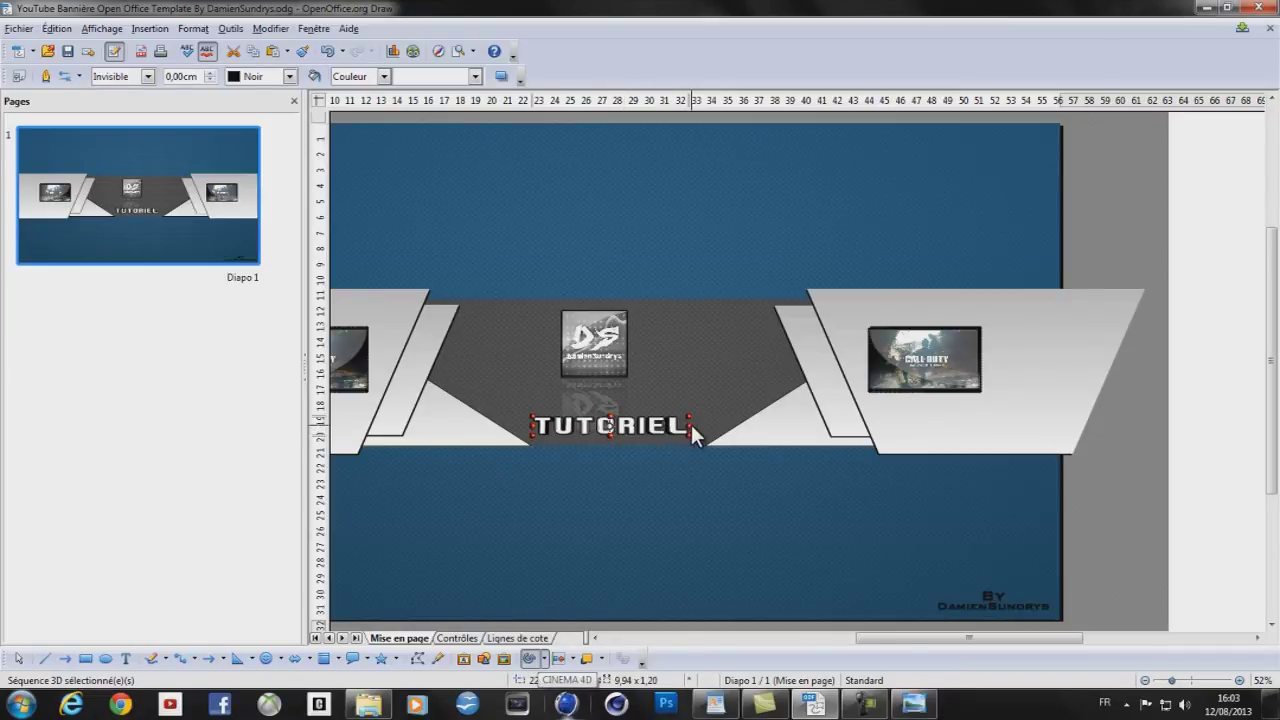
Rotate the Tutoriel text slightly in 3D and move it up to about X 22.50, Y 17.22 cm
{"action": "left_click_drag", "start_coordinate": [689, 424], "coordinate": [690, 428]}
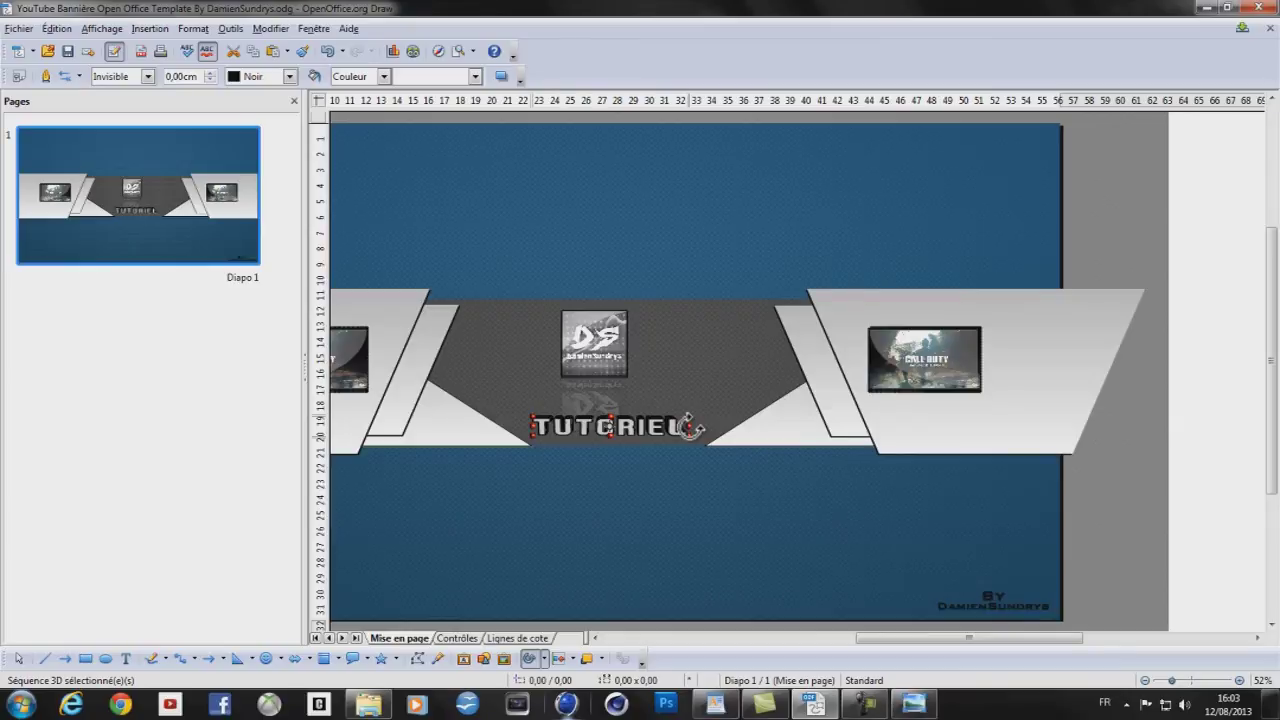
{"action": "left_click", "coordinate": [19, 660]}
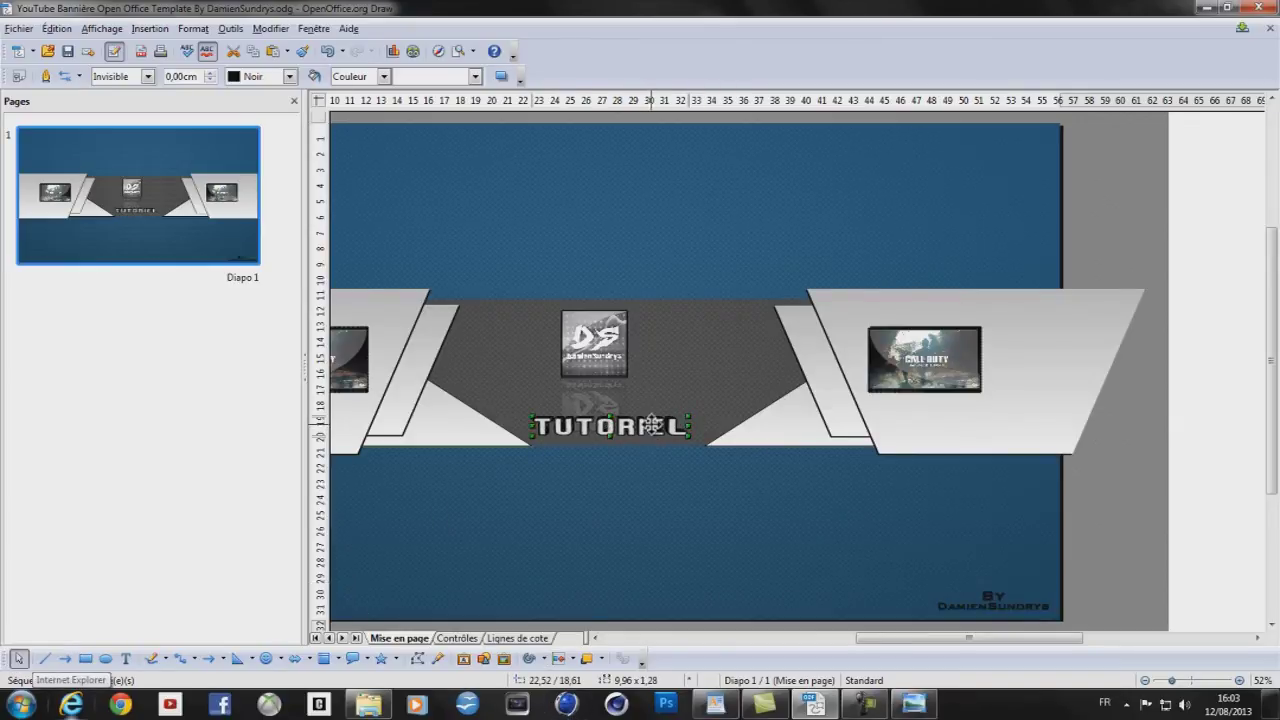
{"action": "mouse_move", "coordinate": [645, 426]}
{"action": "left_mouse_down"}
{"action": "mouse_move", "coordinate": [658, 421]}
{"action": "mouse_move", "coordinate": [648, 409]}
{"action": "left_mouse_up"}
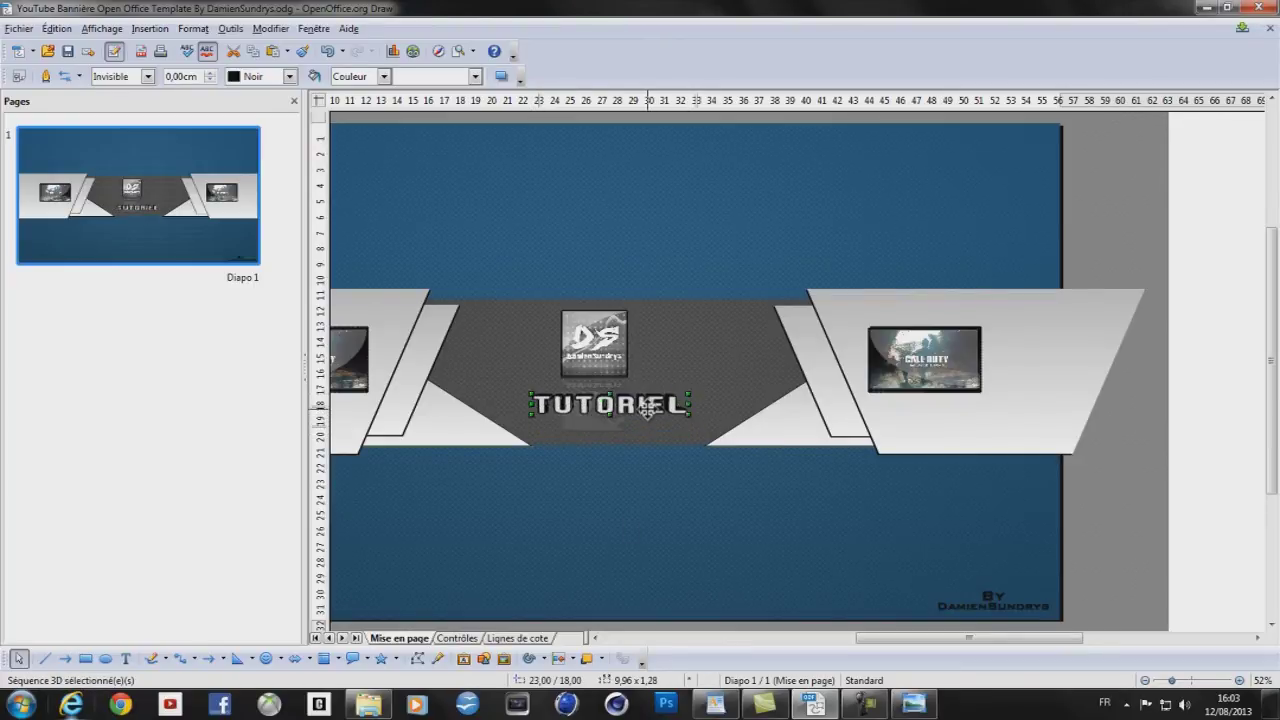
Delete the logo's faded reflection and move the logo to about X 25.46, Y 11.96 cm
{"action": "left_click", "coordinate": [591, 384]}
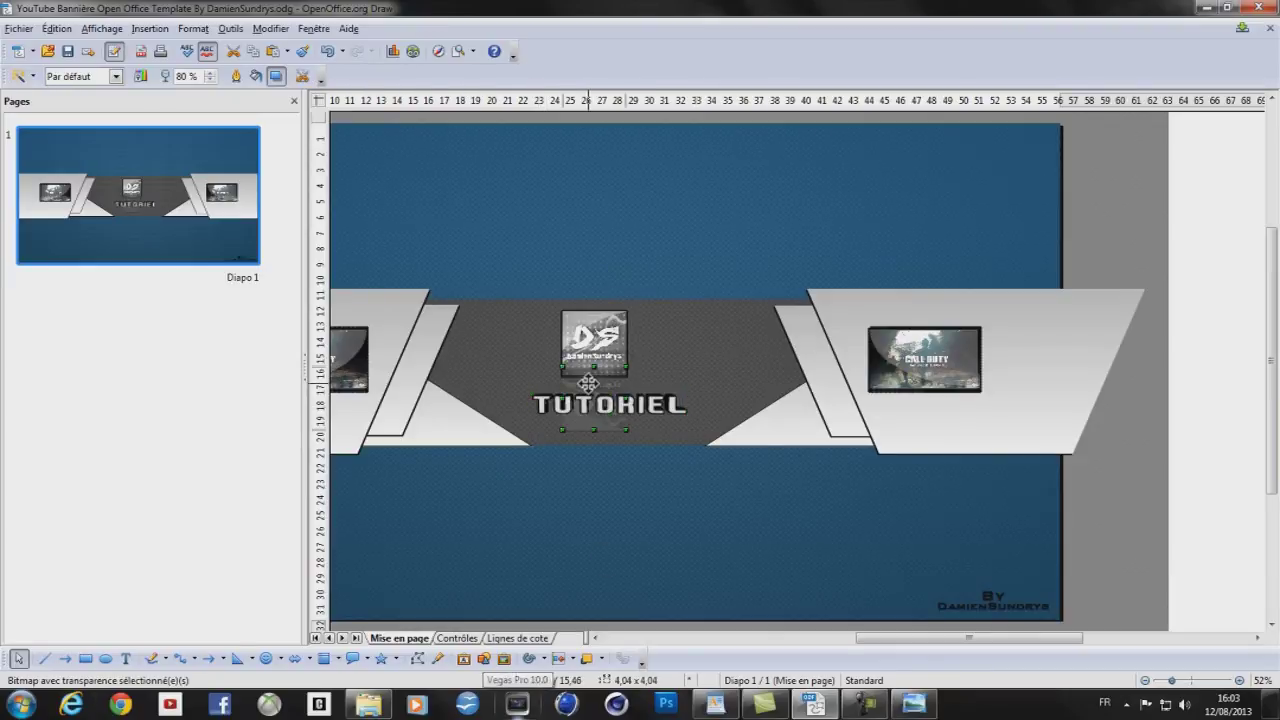
{"action": "left_click", "coordinate": [588, 383]}
{"action": "left_click_drag", "start_coordinate": [595, 345], "coordinate": [617, 345]}
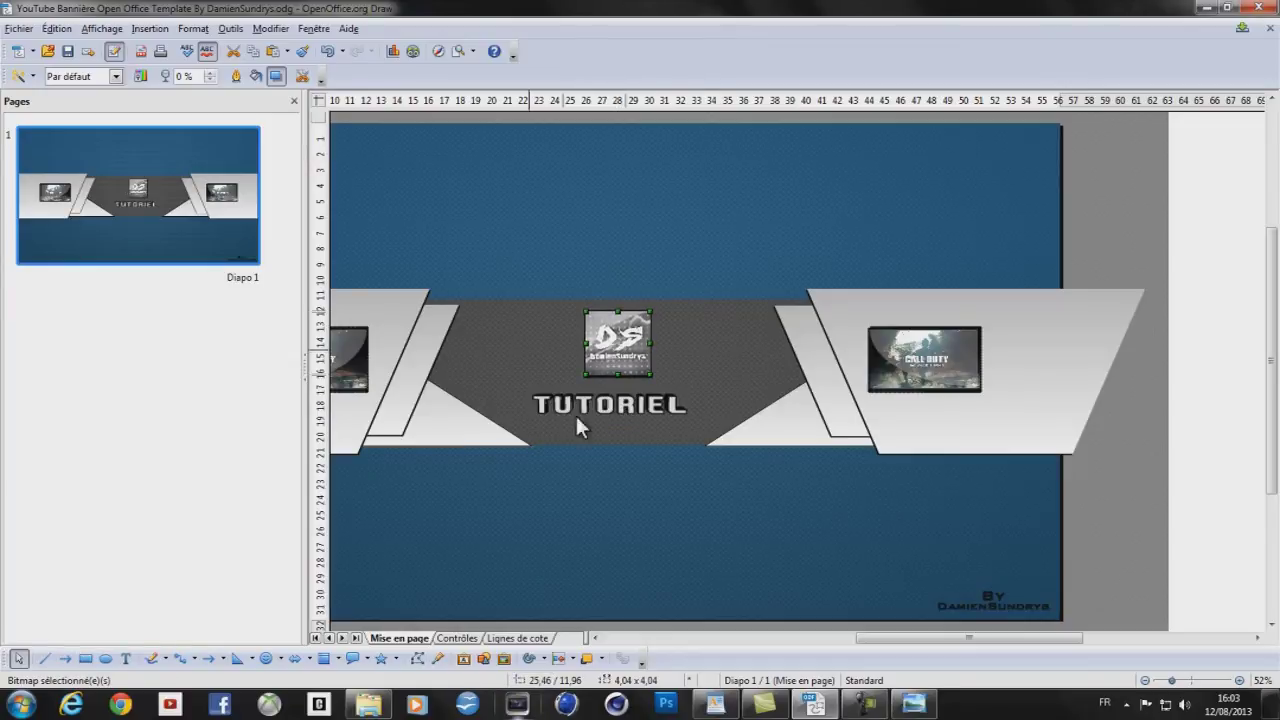
Open the 3D effects settings for the Tutoriel text
{"action": "left_click", "coordinate": [650, 402]}
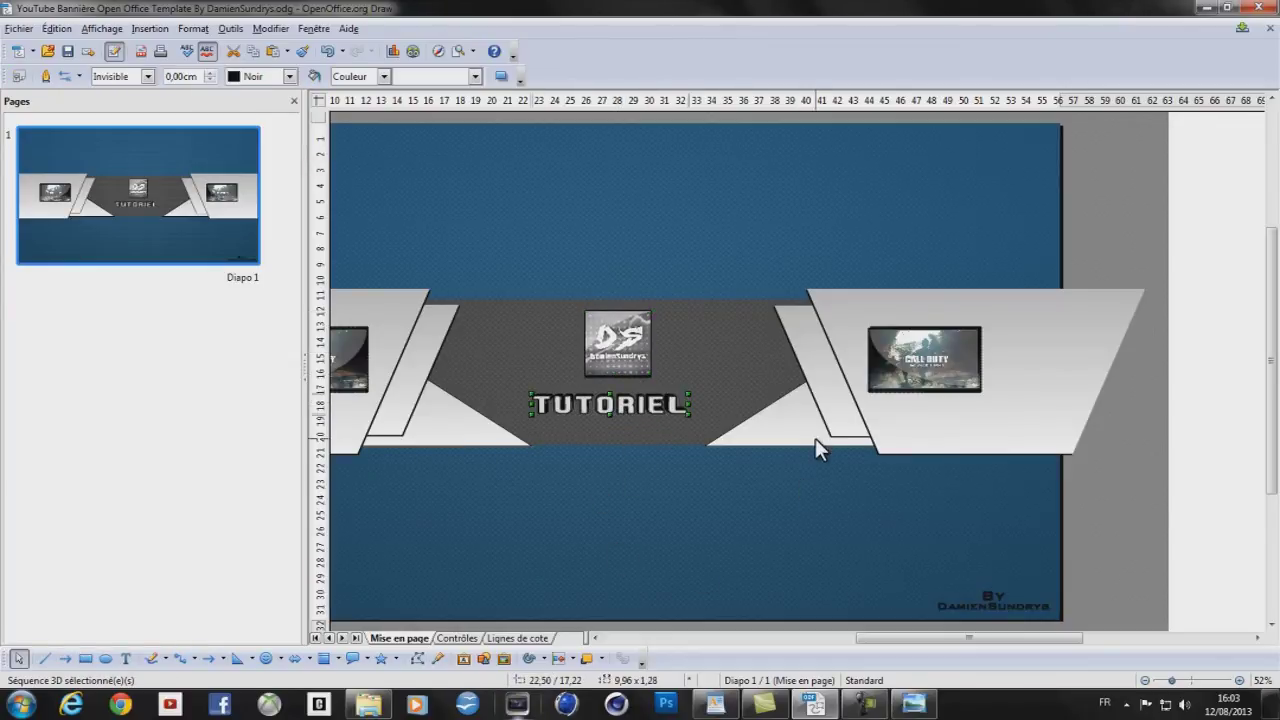
{"action": "right_click", "coordinate": [638, 404]}
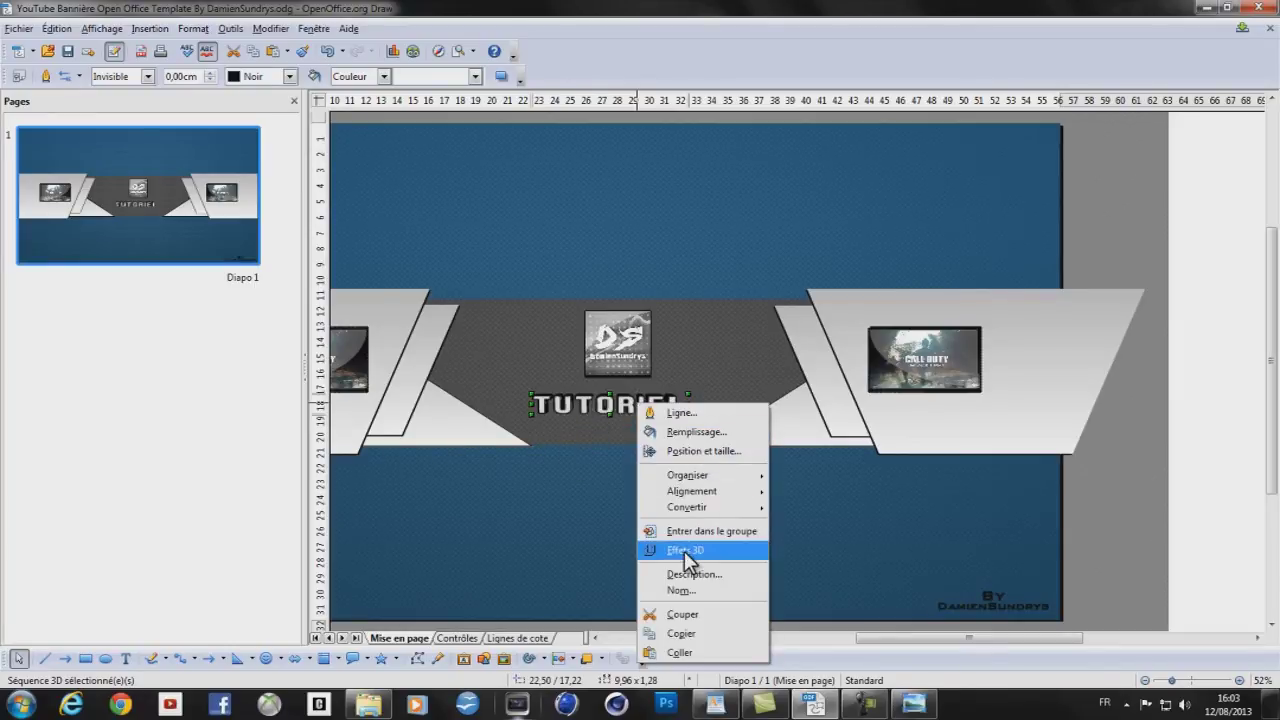
{"action": "left_click", "coordinate": [686, 551]}
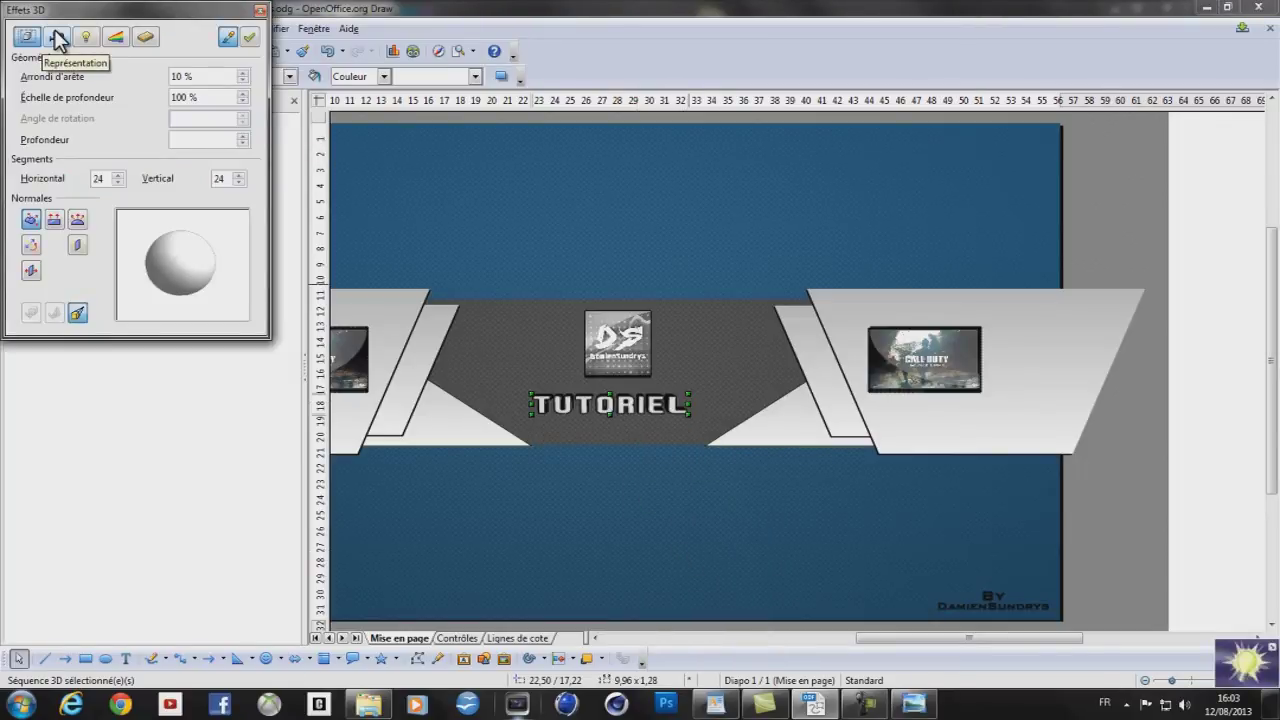
Try flat, spherical and inverted normals on the Tutoriel text and restore the object-specific normals
{"action": "left_click", "coordinate": [57, 221]}
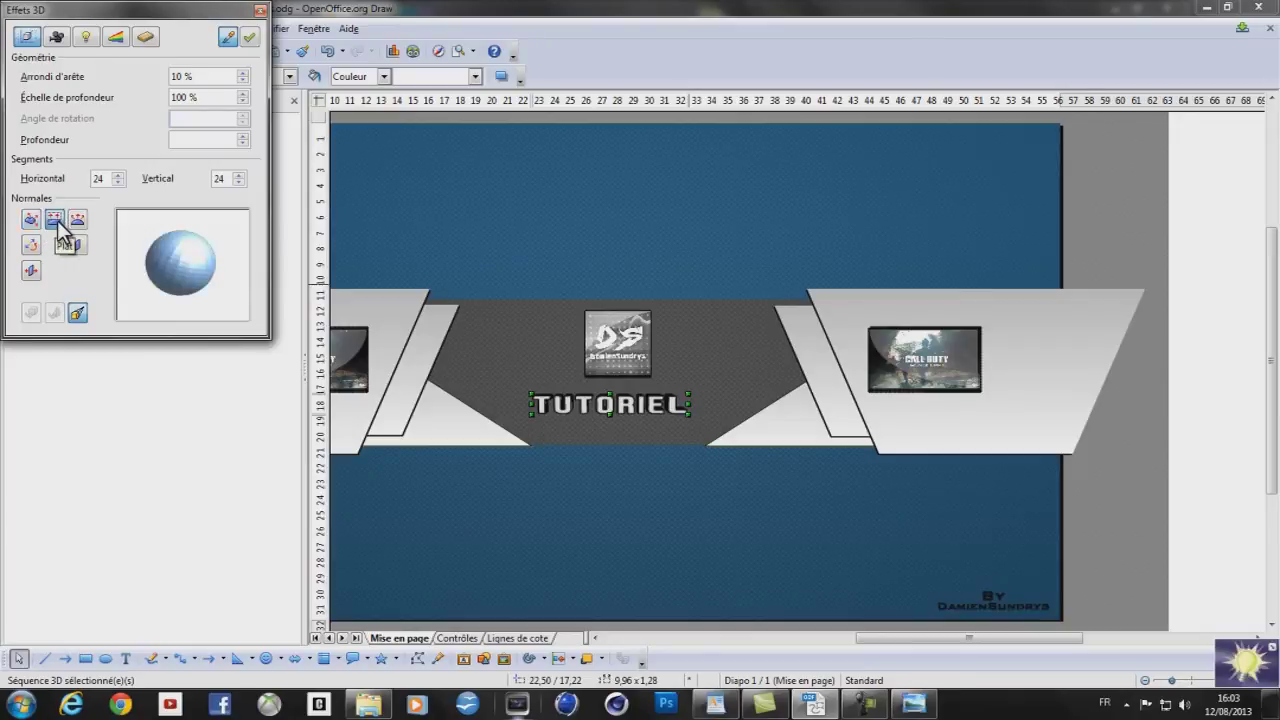
{"action": "left_click", "coordinate": [249, 42]}
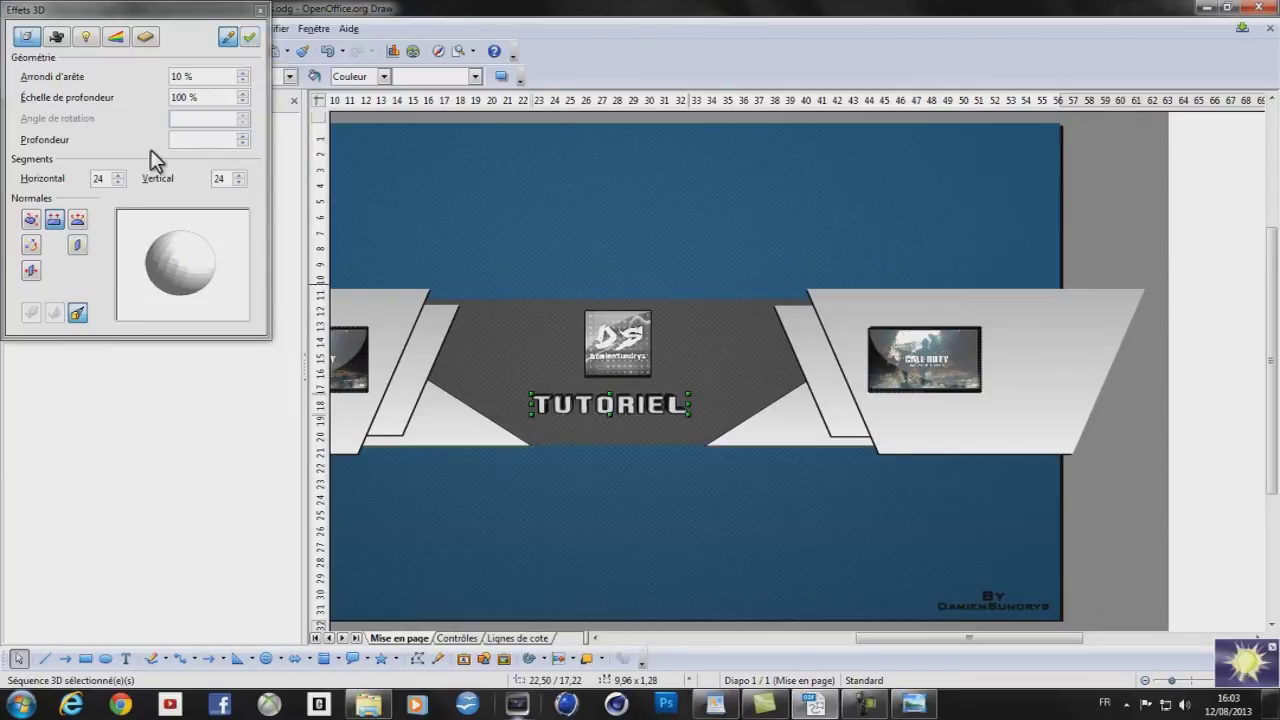
{"action": "left_click", "coordinate": [77, 219]}
{"action": "left_click", "coordinate": [249, 42]}
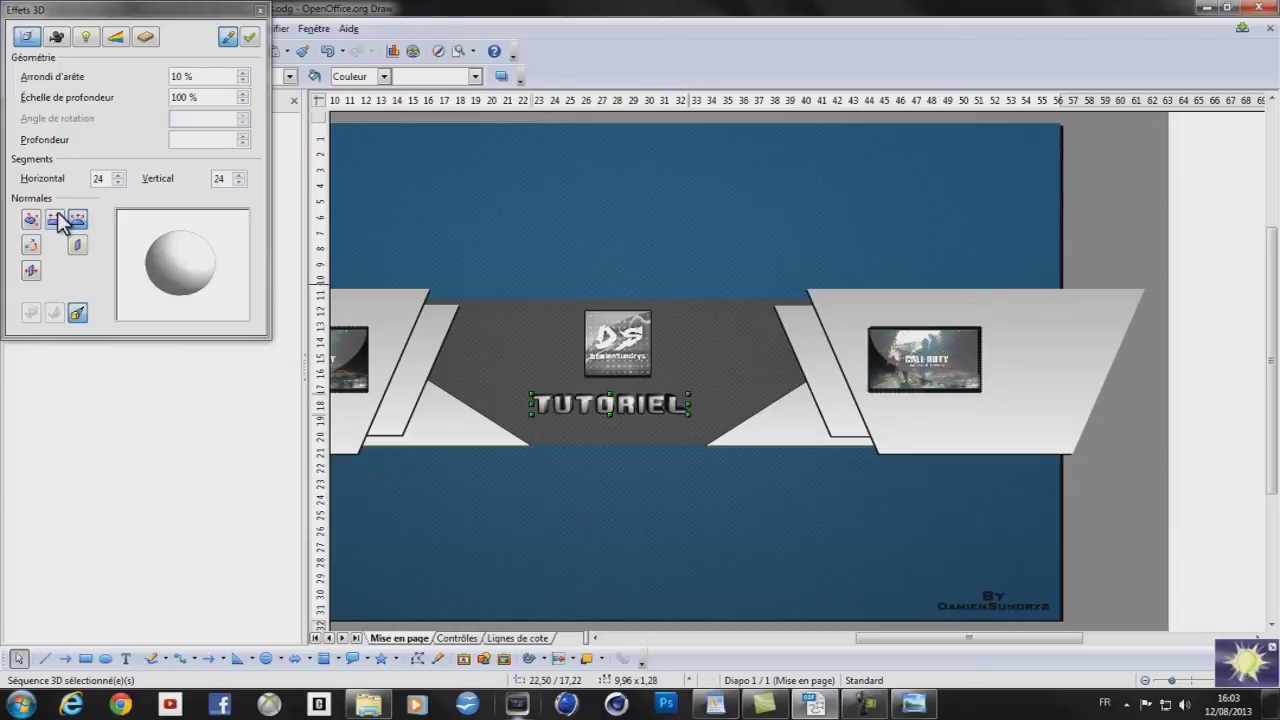
{"action": "left_click", "coordinate": [32, 246]}
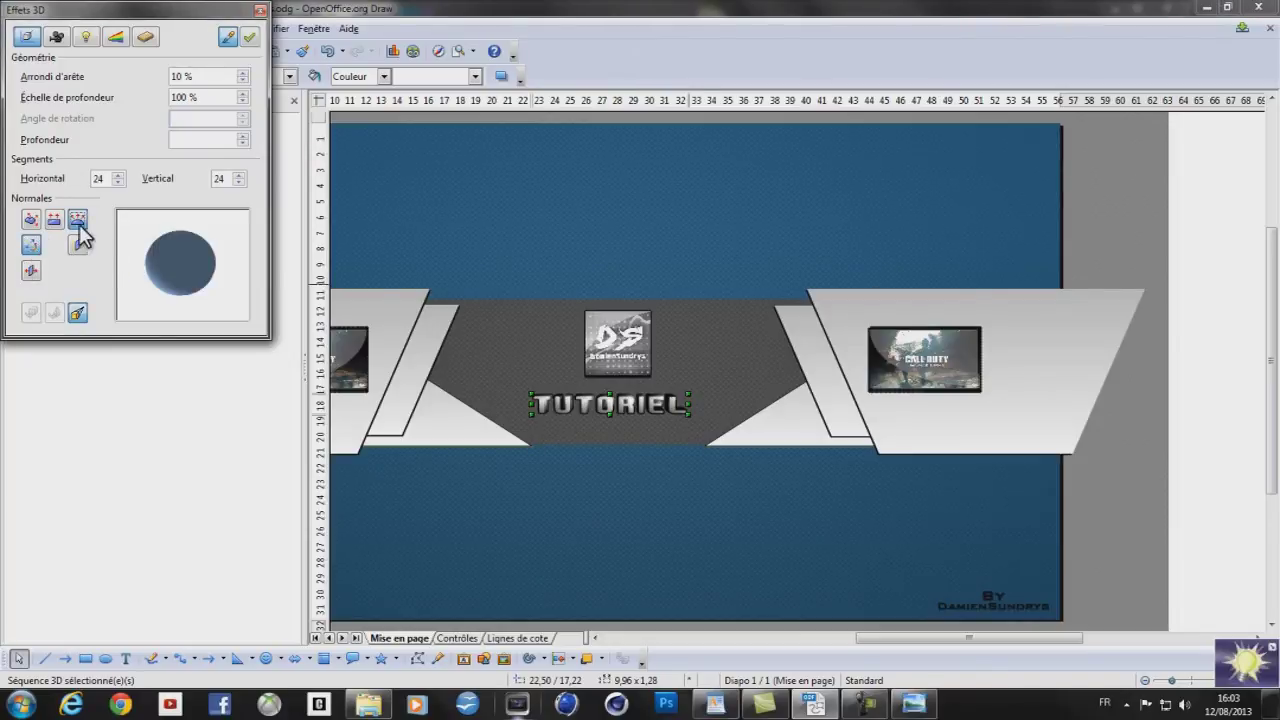
{"action": "left_click", "coordinate": [35, 252]}
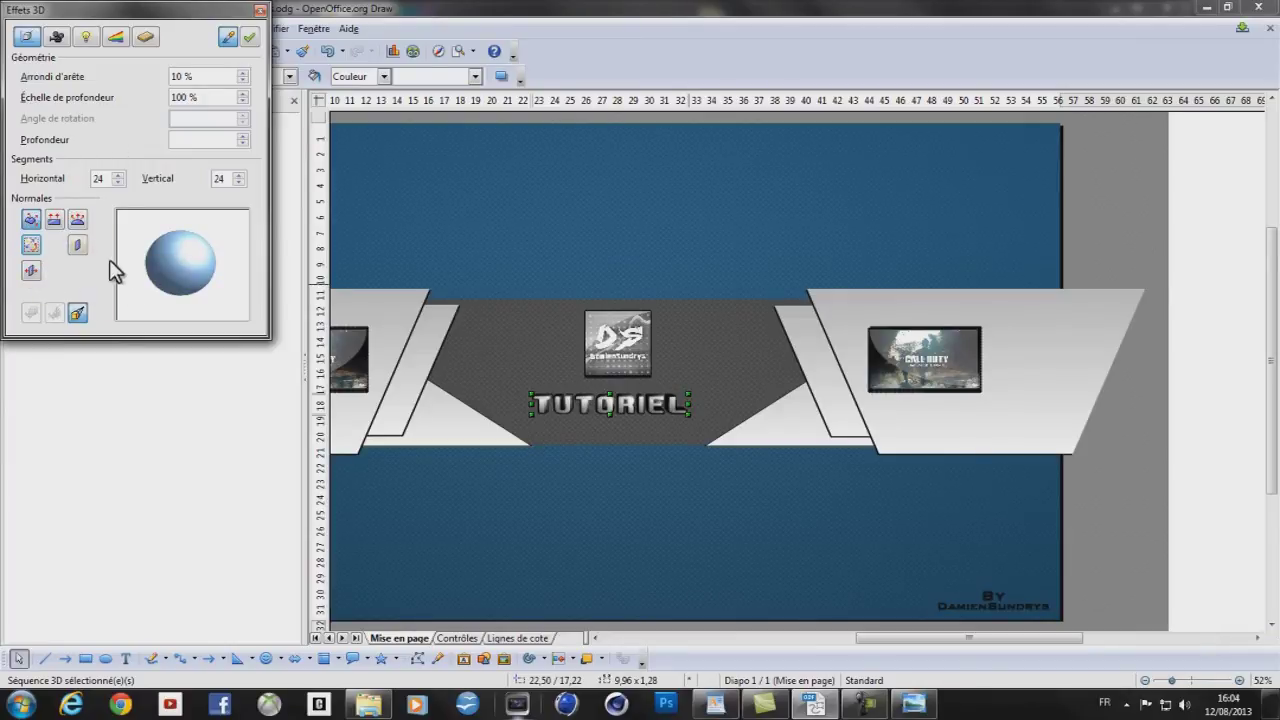
{"action": "left_click", "coordinate": [249, 40]}
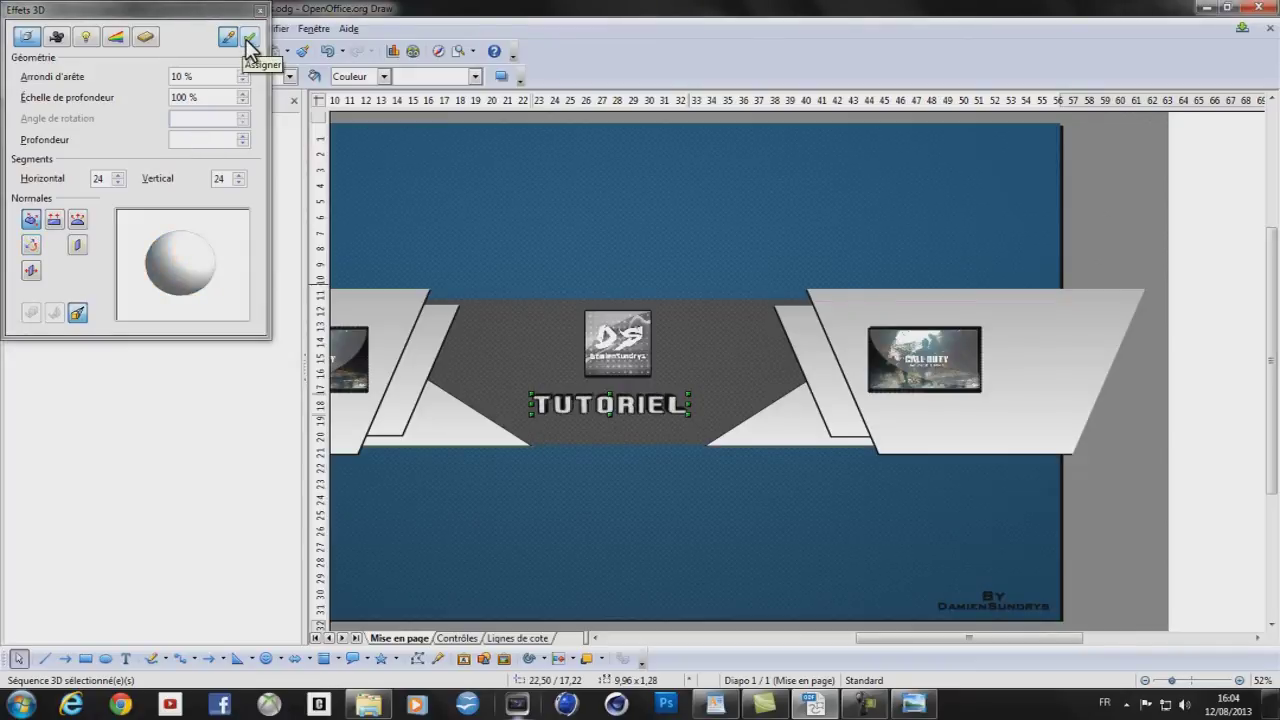
Try the Phong and Plat shading modes on the Tutoriel text and set the mode back to Gouraud
{"action": "left_click", "coordinate": [56, 40]}
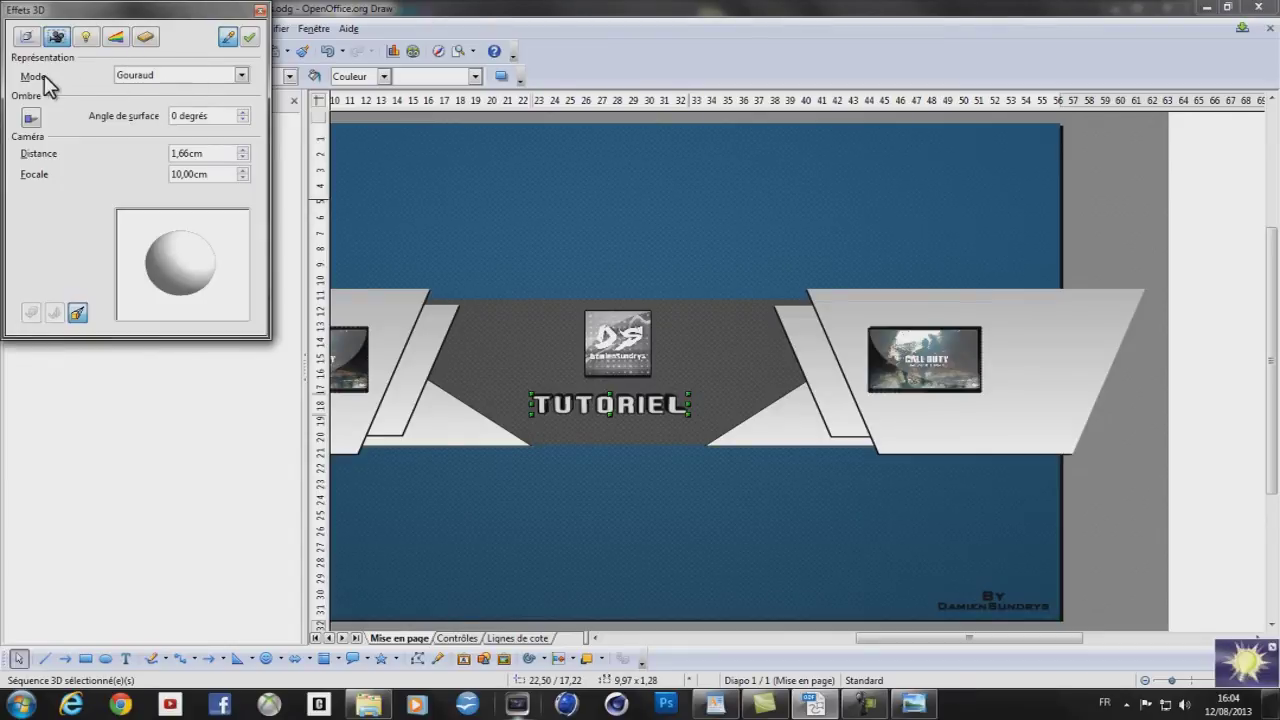
{"action": "left_click", "coordinate": [158, 80]}
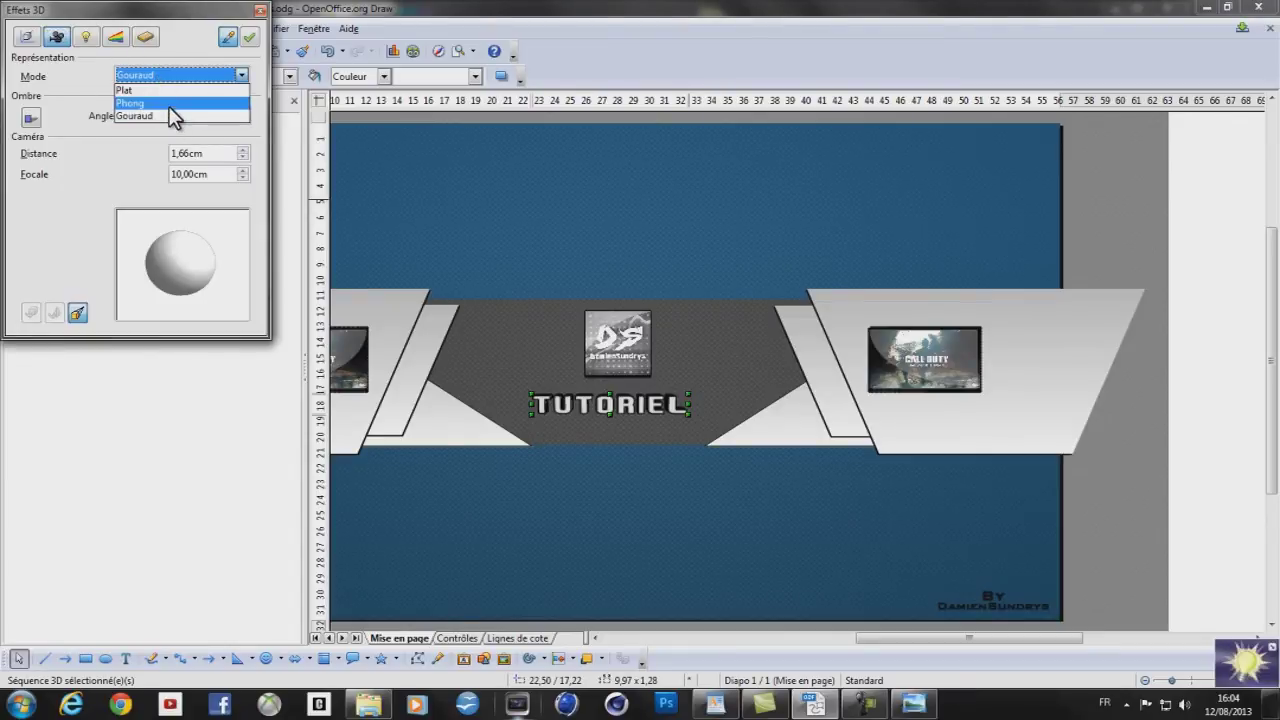
{"action": "left_click", "coordinate": [170, 104]}
{"action": "left_click", "coordinate": [249, 37]}
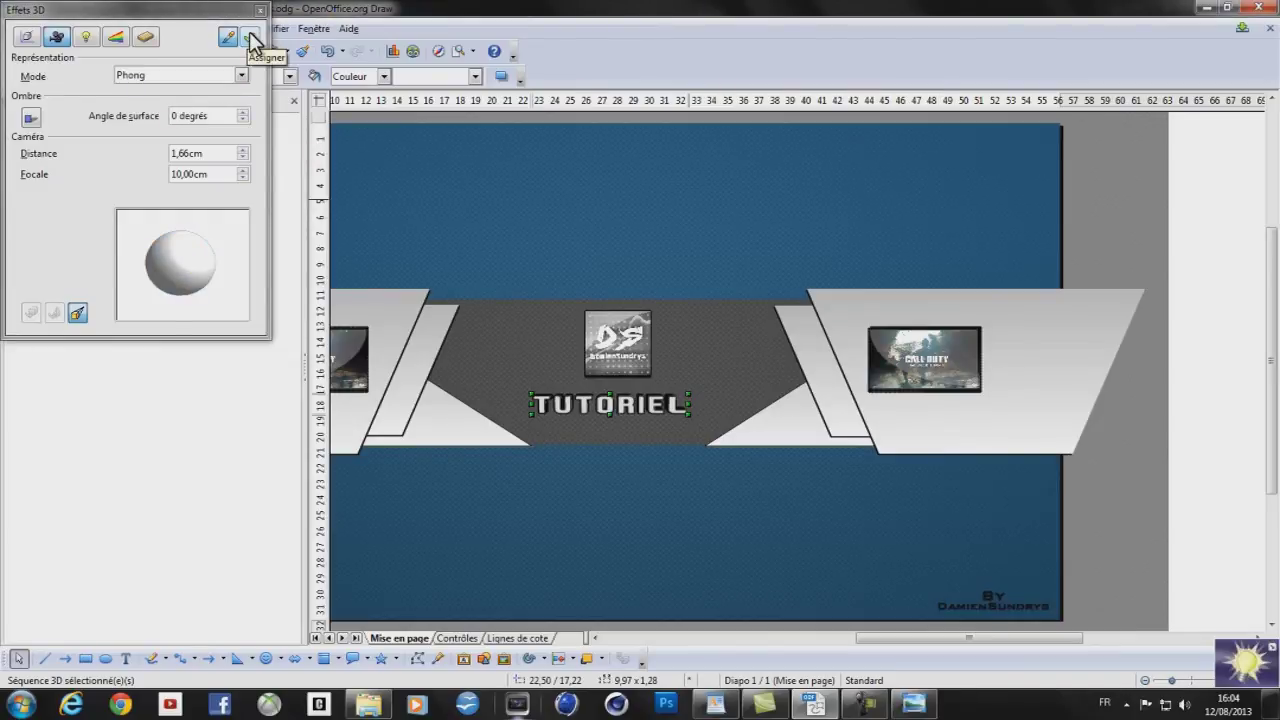
{"action": "left_click", "coordinate": [168, 77]}
{"action": "left_click", "coordinate": [160, 88]}
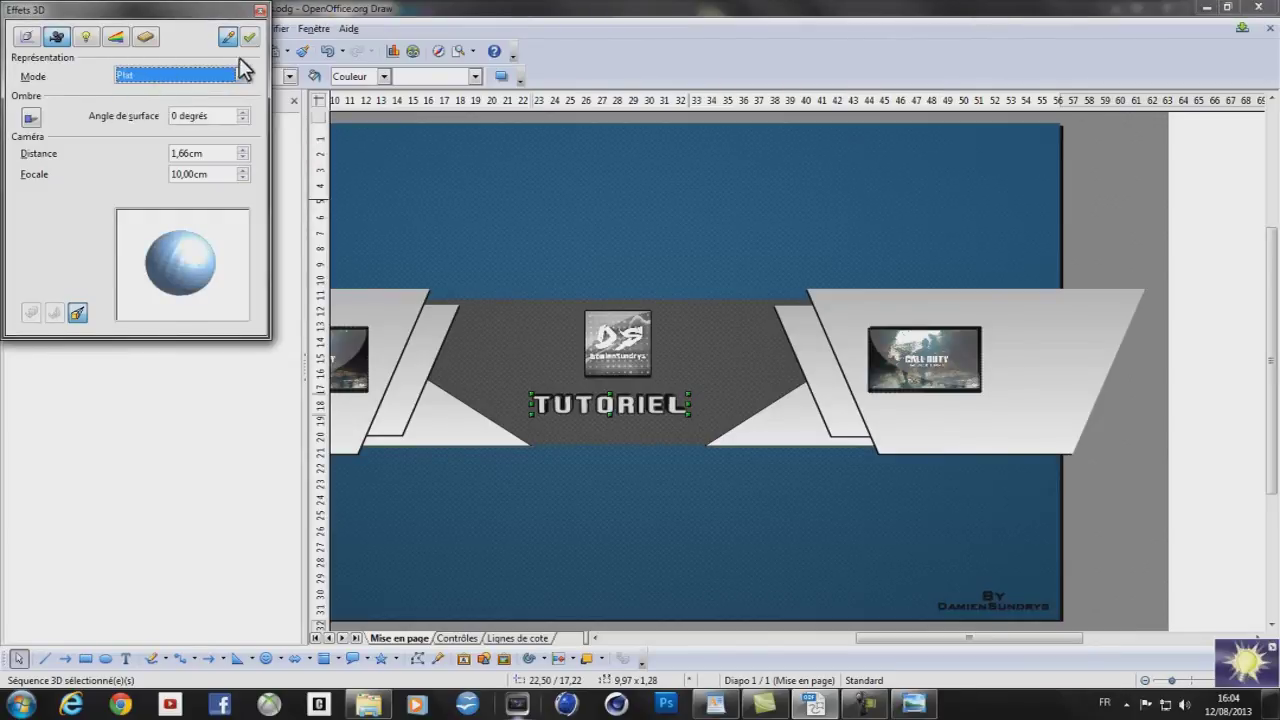
{"action": "left_click", "coordinate": [249, 38]}
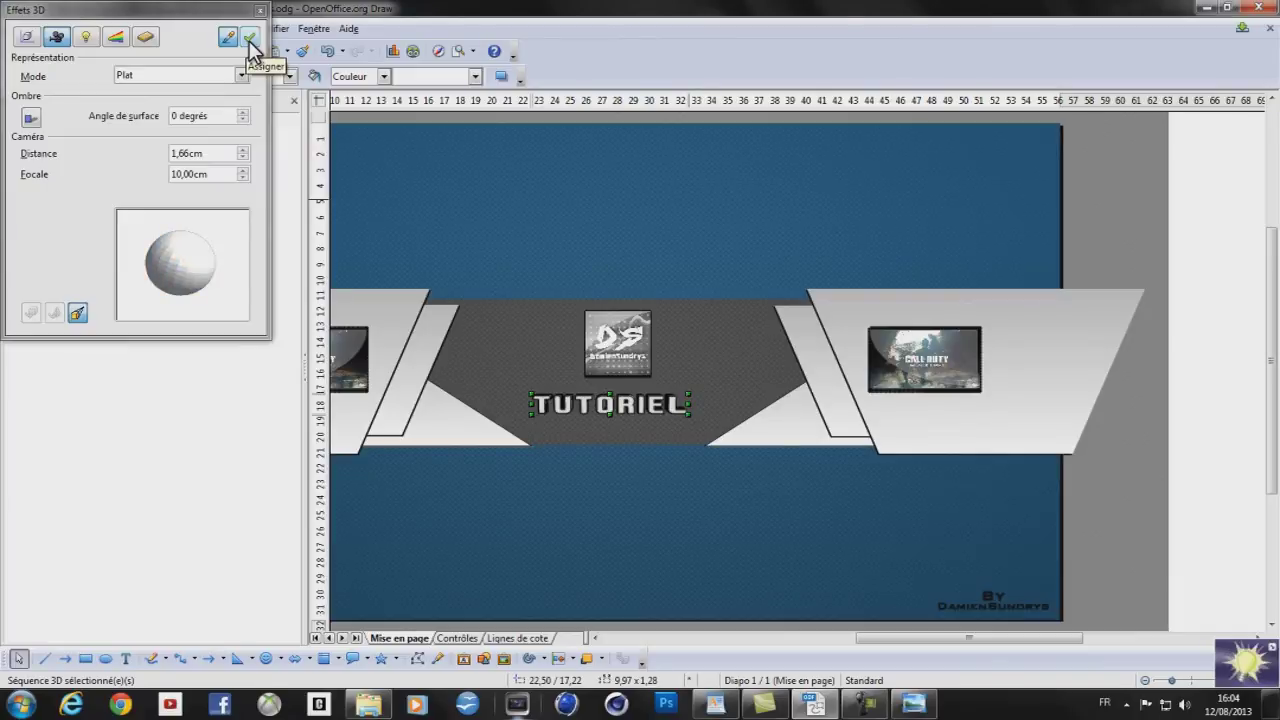
{"action": "left_click", "coordinate": [155, 77]}
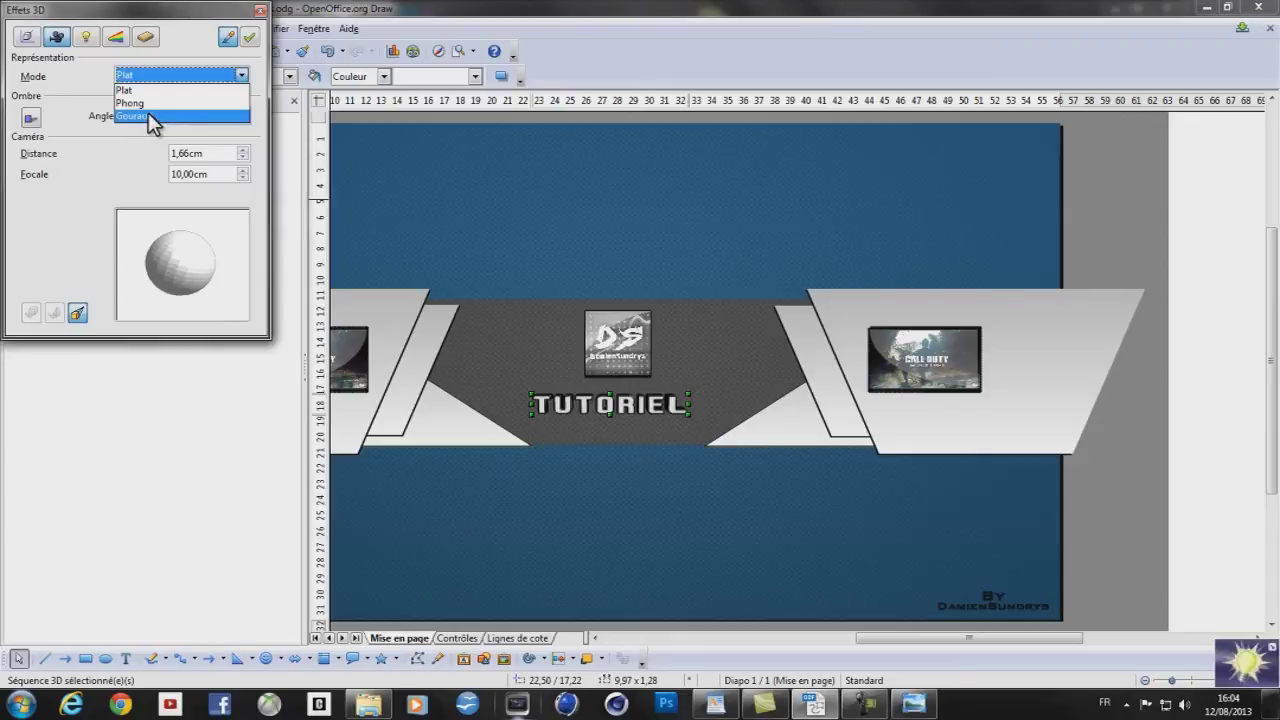
{"action": "left_click", "coordinate": [135, 116]}
Reposition the Tutoriel text's light source to the right side of the preview sphere at mid-height and apply it
{"action": "left_click", "coordinate": [86, 37]}
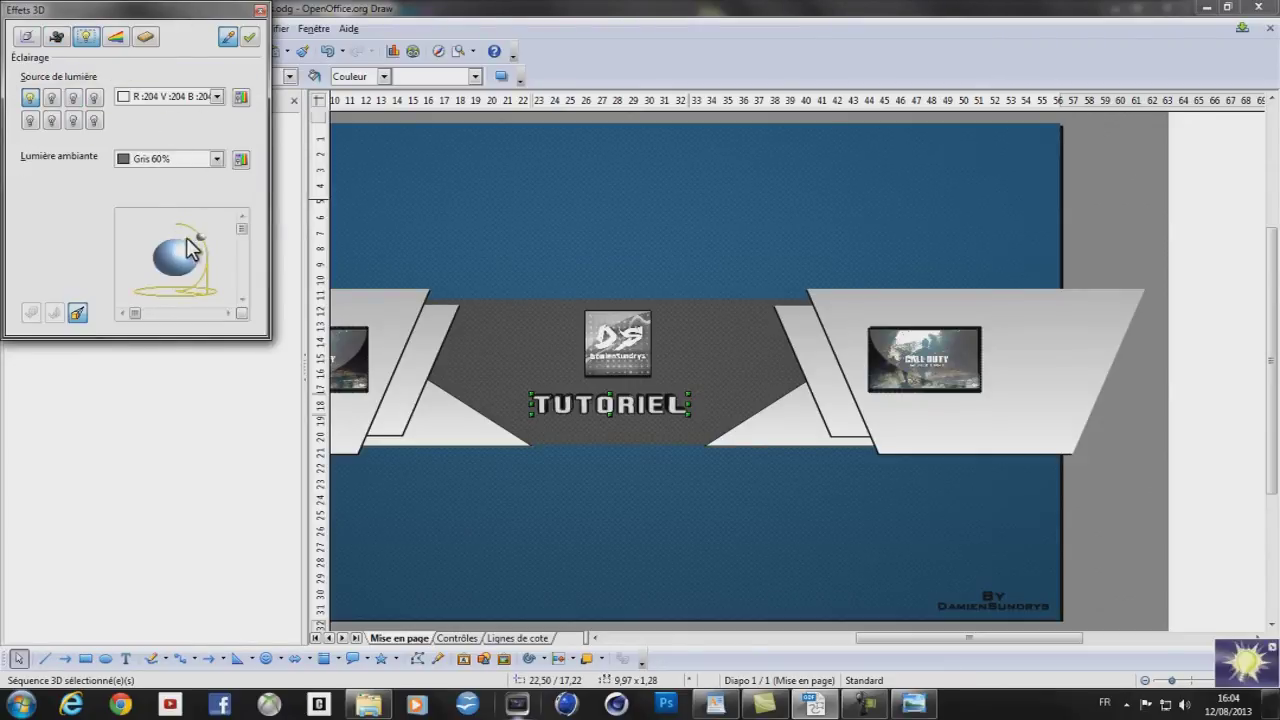
{"action": "left_click_drag", "start_coordinate": [200, 245], "coordinate": [165, 265]}
{"action": "left_click", "coordinate": [250, 40]}
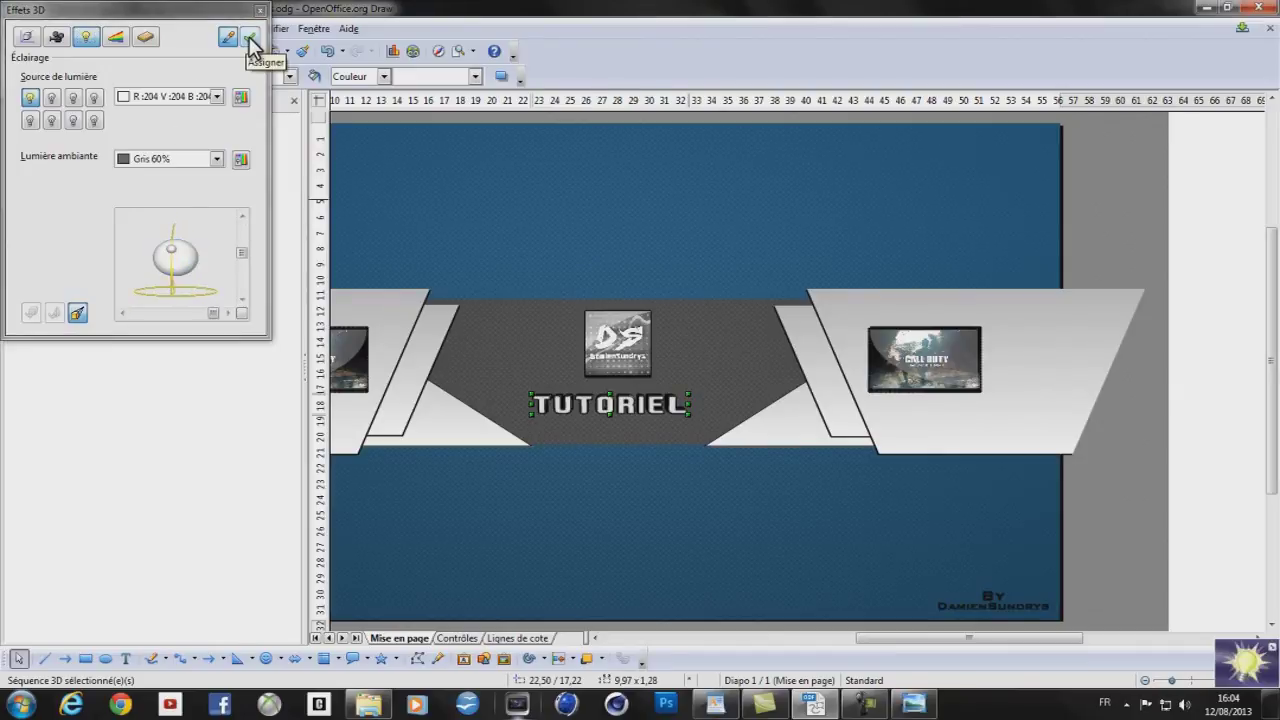
{"action": "left_click_drag", "start_coordinate": [178, 260], "coordinate": [208, 258]}
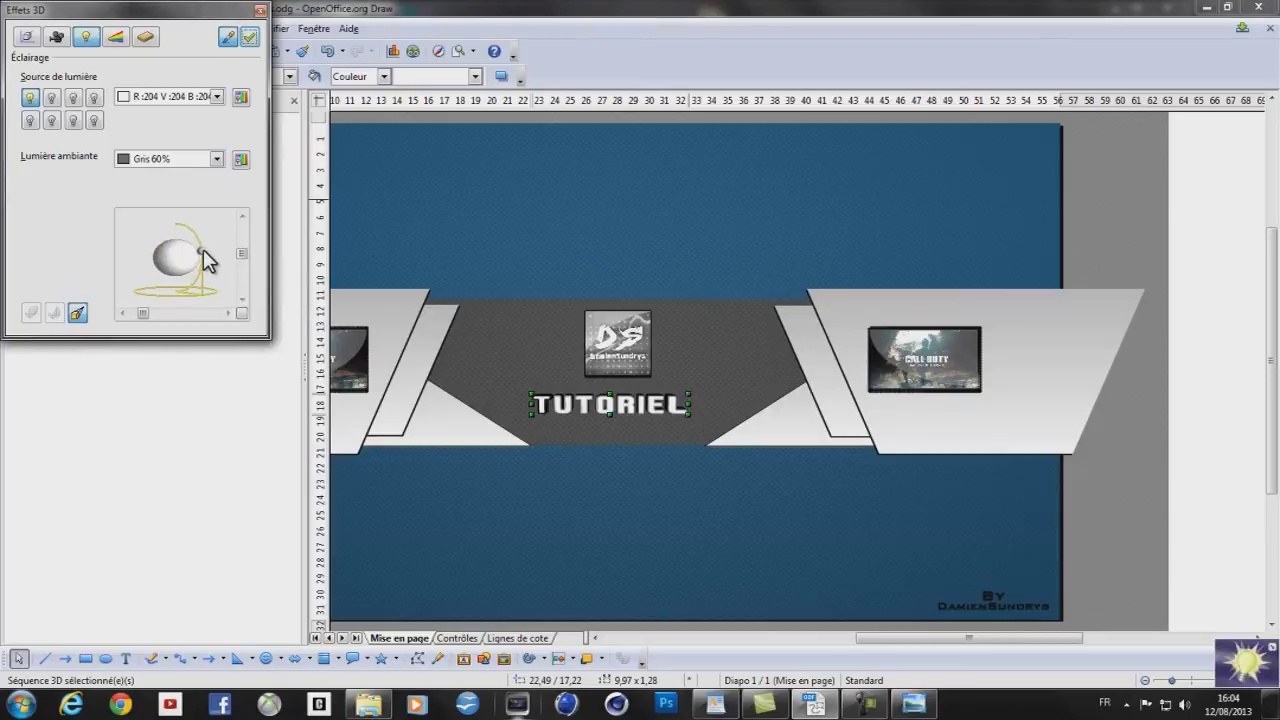
{"action": "left_click", "coordinate": [249, 42]}
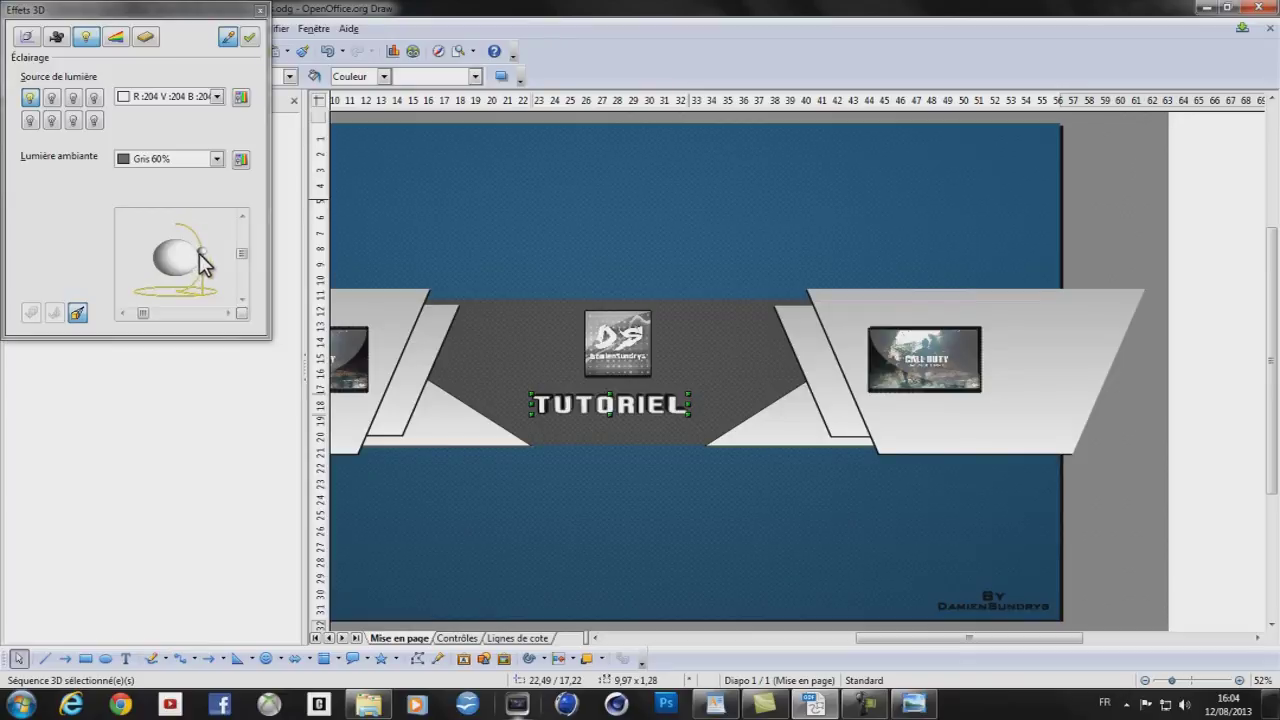
Set the Tutoriel text's colour to Blanc and move it under the logo at about X 23.18, Y 16.64 cm
{"action": "left_click", "coordinate": [117, 39]}
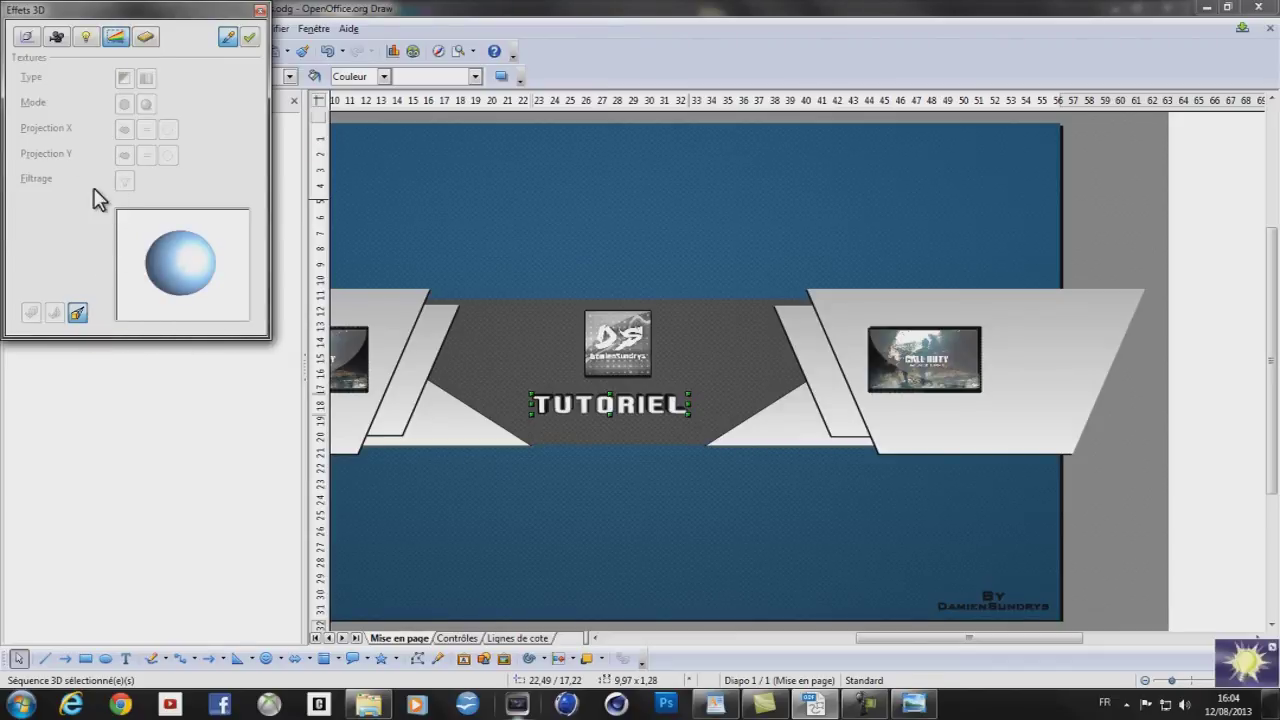
{"action": "left_click", "coordinate": [148, 38]}
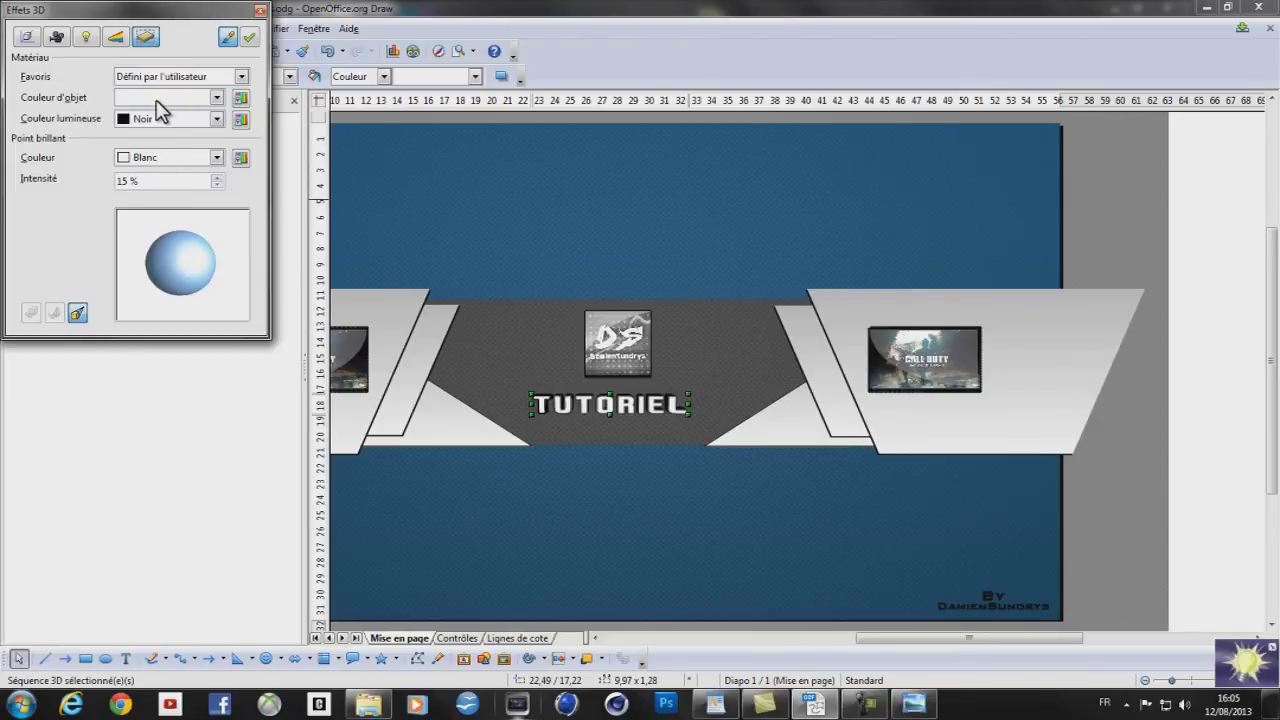
{"action": "left_click", "coordinate": [260, 9]}
{"action": "left_click_drag", "start_coordinate": [652, 406], "coordinate": [676, 395]}
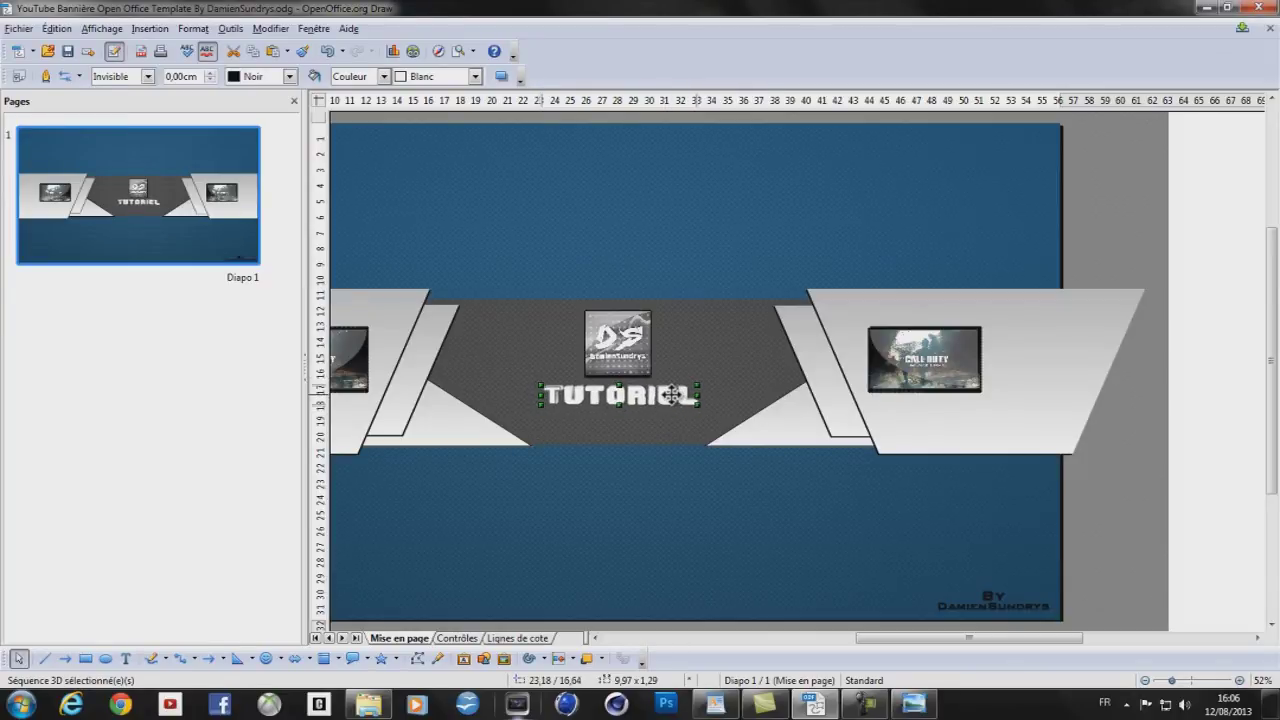
{"action": "left_click", "coordinate": [1254, 286]}
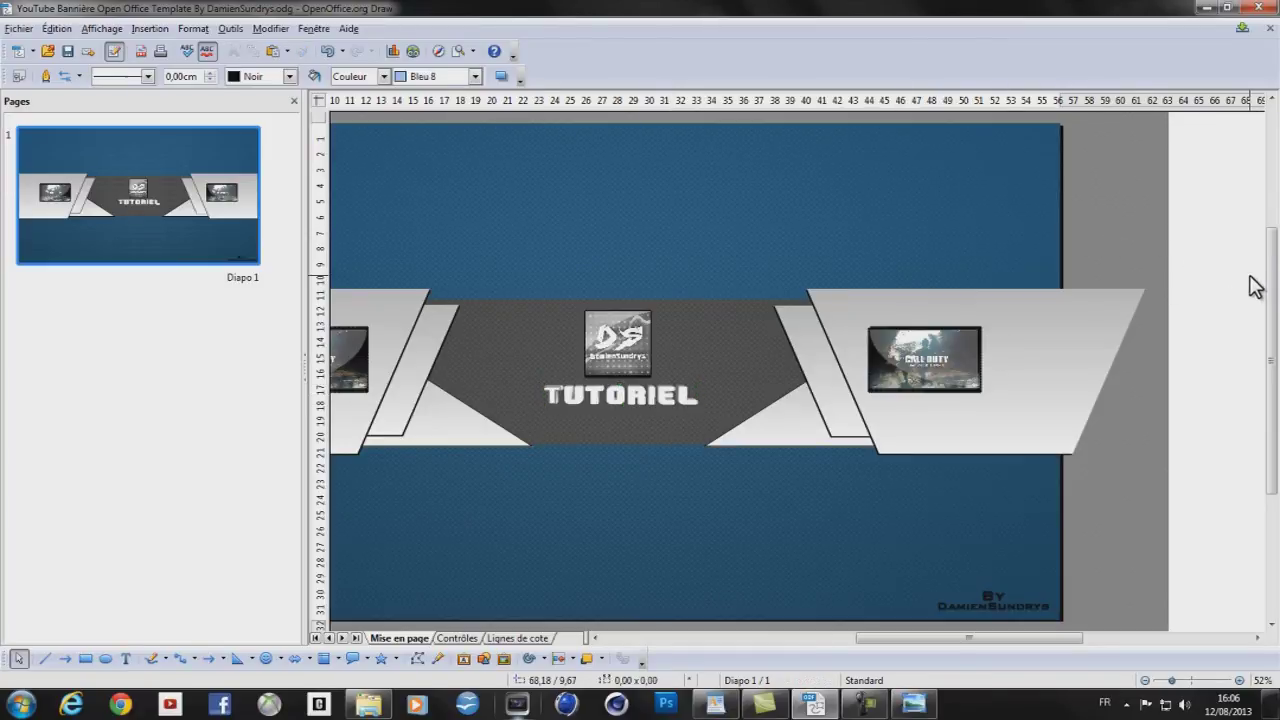
Duplicate the Tutoriel text and place the copy directly beneath it at about X 23.03, Y 18.00 cm
{"action": "left_click", "coordinate": [650, 397]}
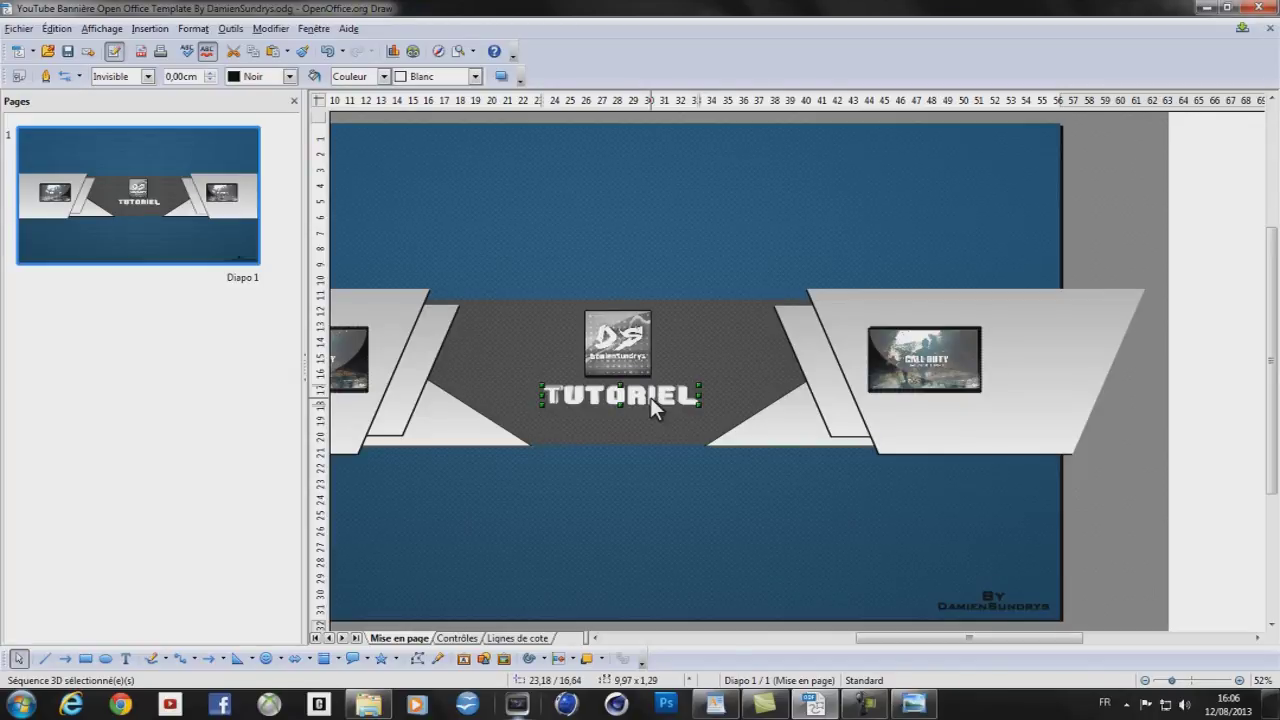
{"action": "left_click_drag", "start_coordinate": [650, 397], "coordinate": [651, 418]}
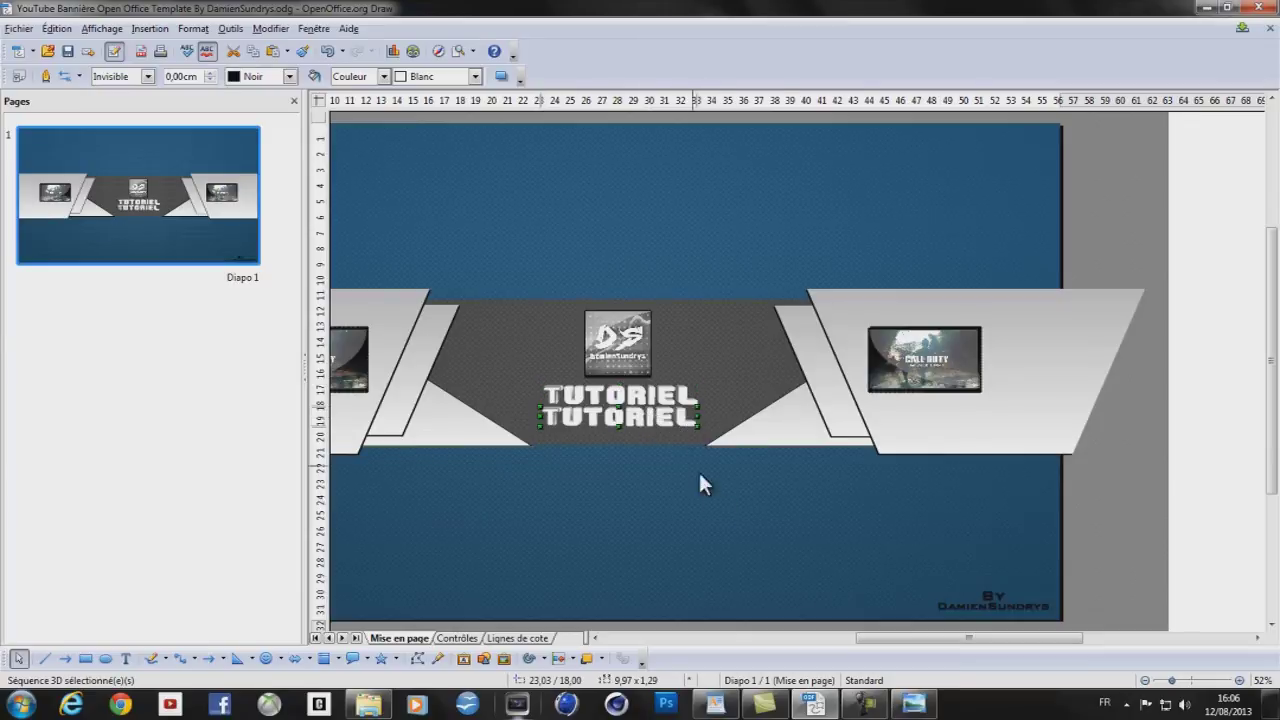
Try to rotate the lower Tutoriel copy in 3D into an upside-down reflection, and undo the rotation
{"action": "left_click", "coordinate": [529, 658]}
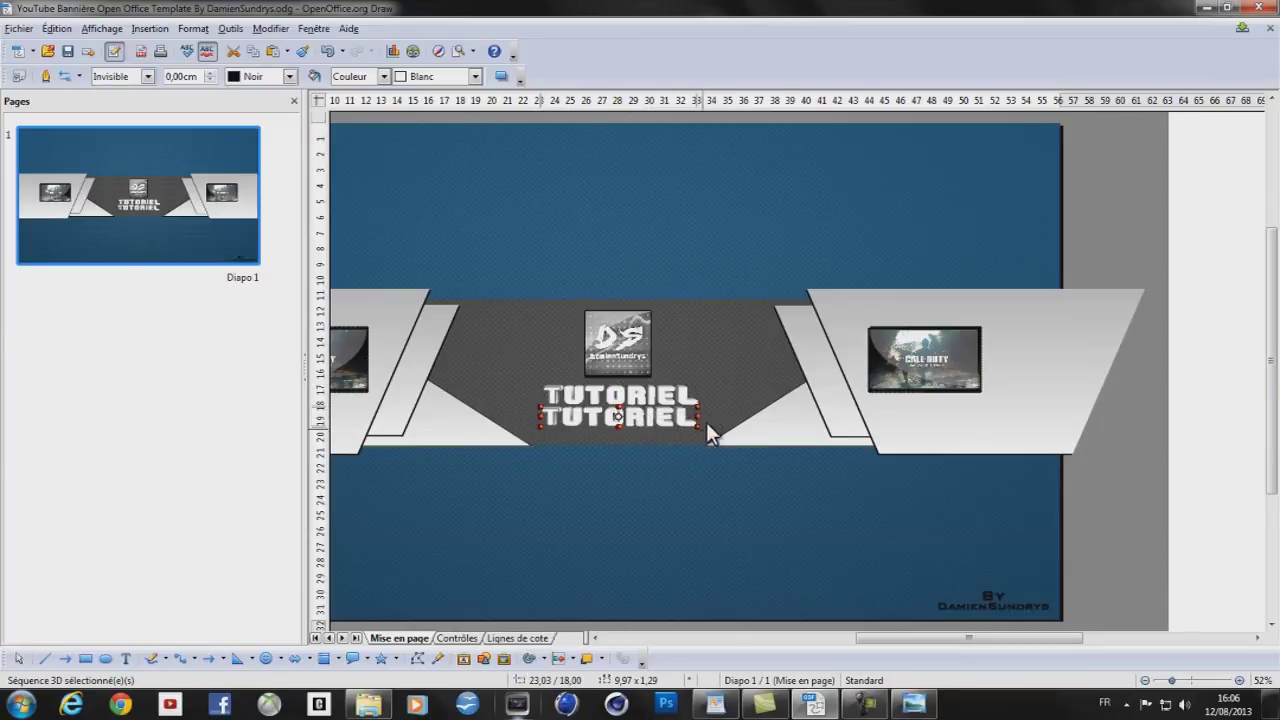
{"action": "left_click_drag", "start_coordinate": [663, 466], "coordinate": [505, 416]}
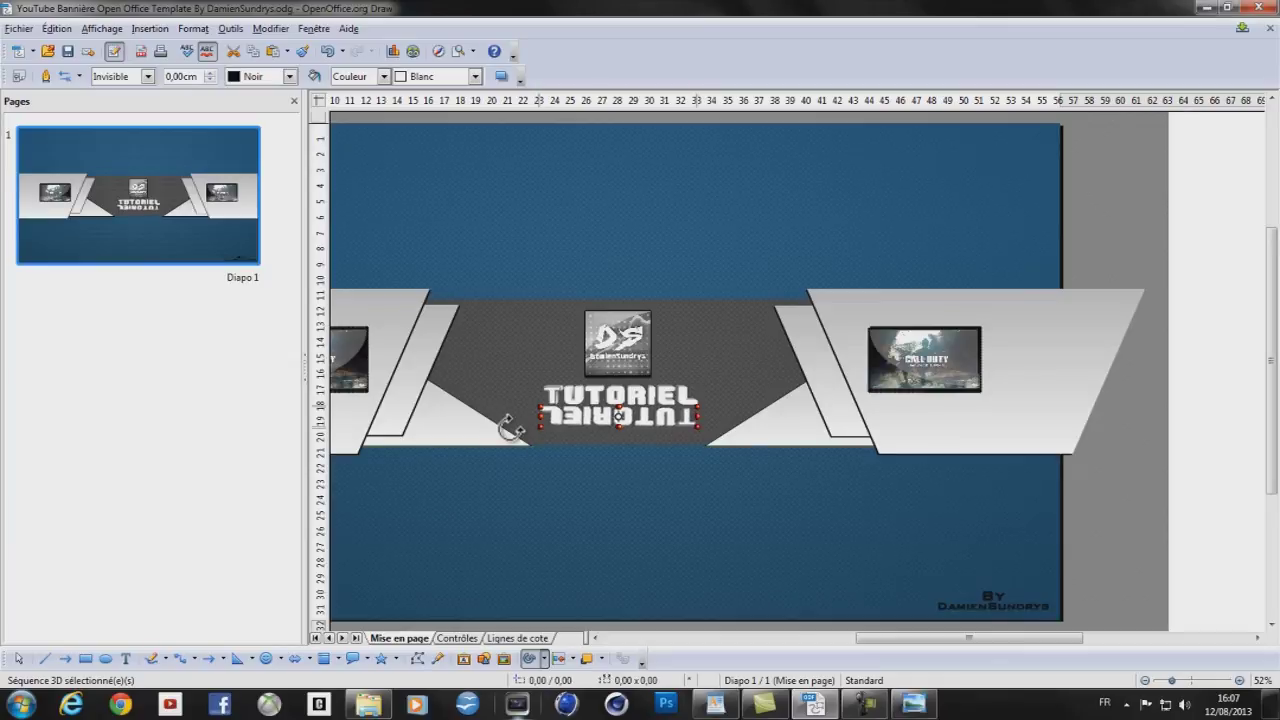
{"action": "left_click_drag", "start_coordinate": [698, 428], "coordinate": [1000, 486]}
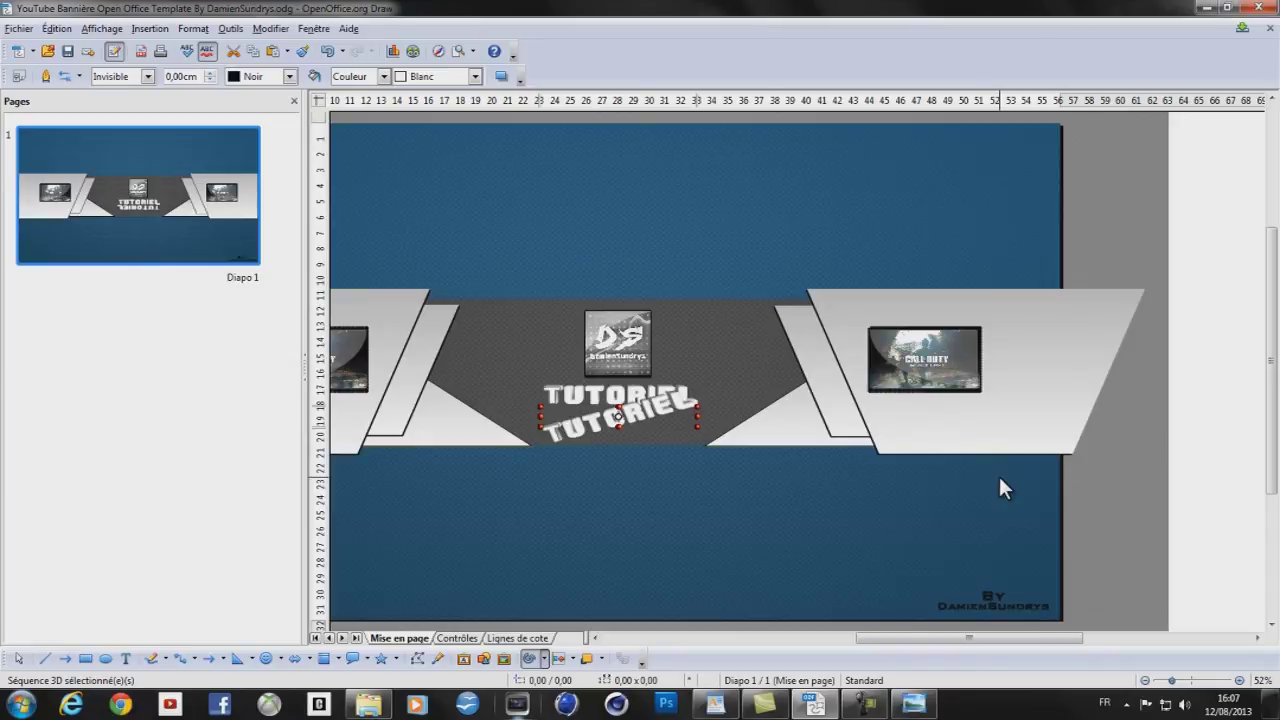
{"action": "left_click", "coordinate": [1199, 396]}
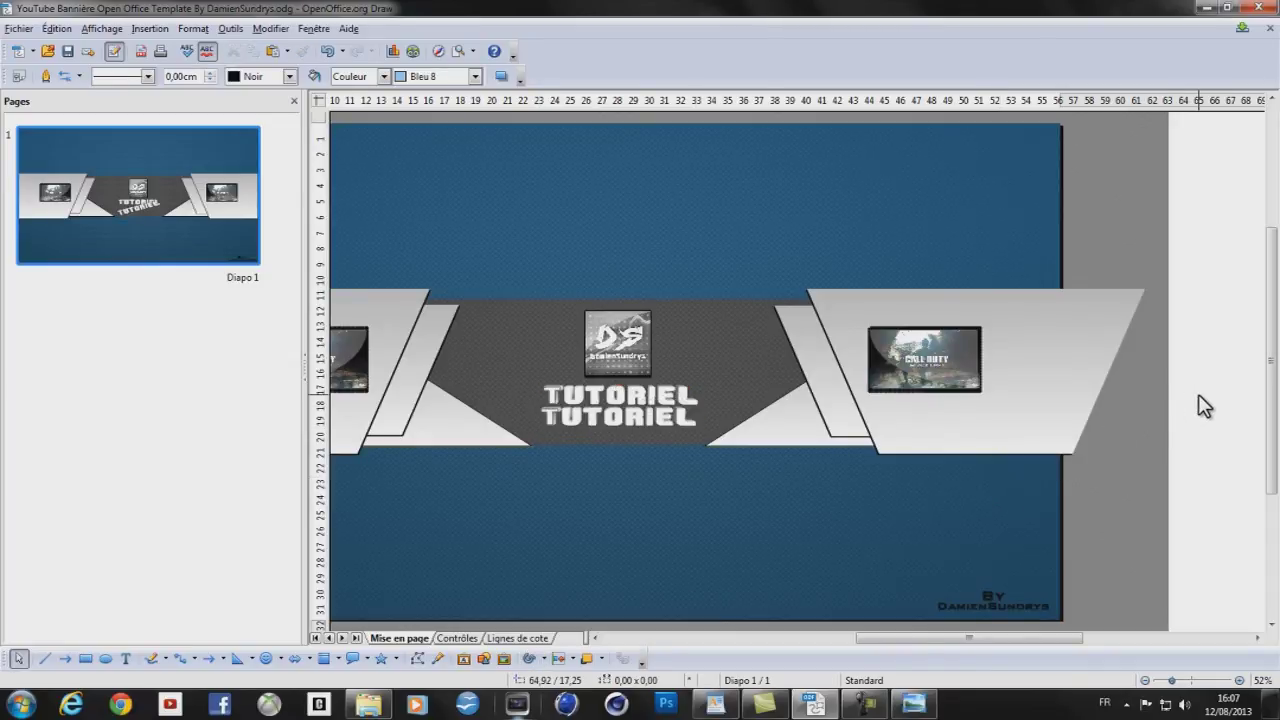
Rotate the lower Tutoriel copy in 3D so it is upside down, and nudge it right to X 23.21 cm
{"action": "left_click", "coordinate": [637, 413]}
{"action": "left_click", "coordinate": [528, 658]}
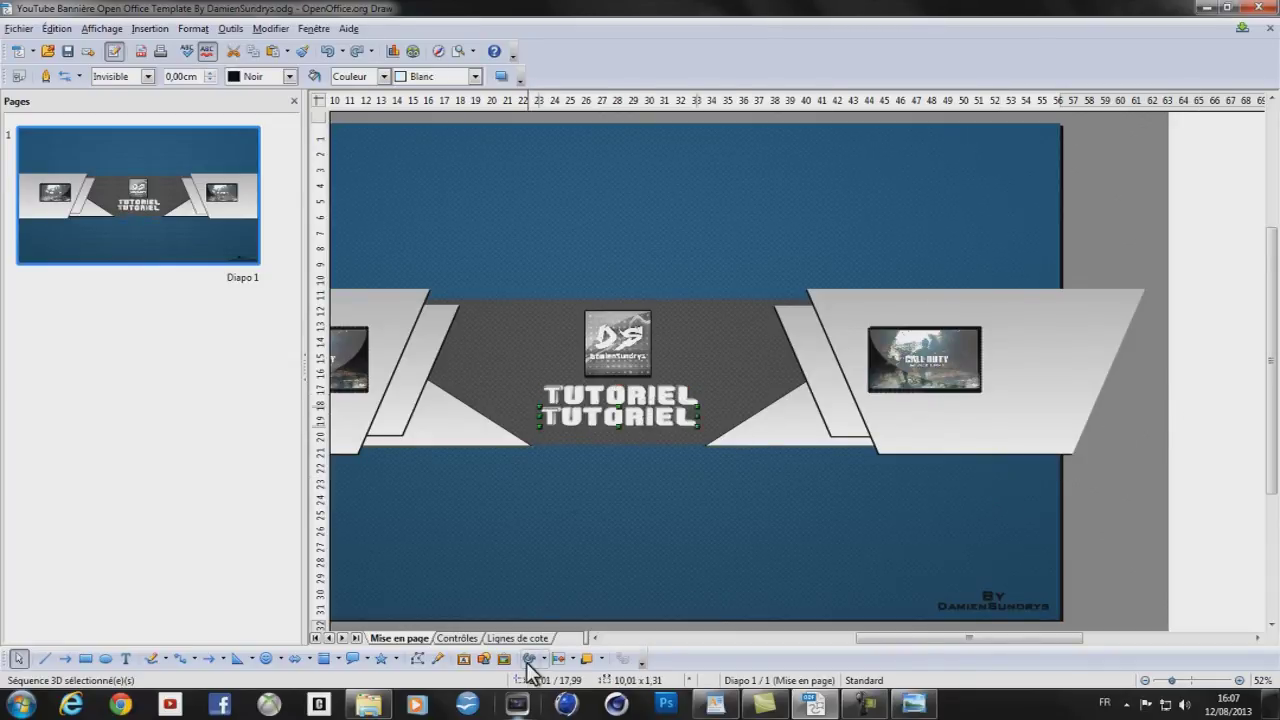
{"action": "left_click_drag", "start_coordinate": [697, 417], "coordinate": [702, 456]}
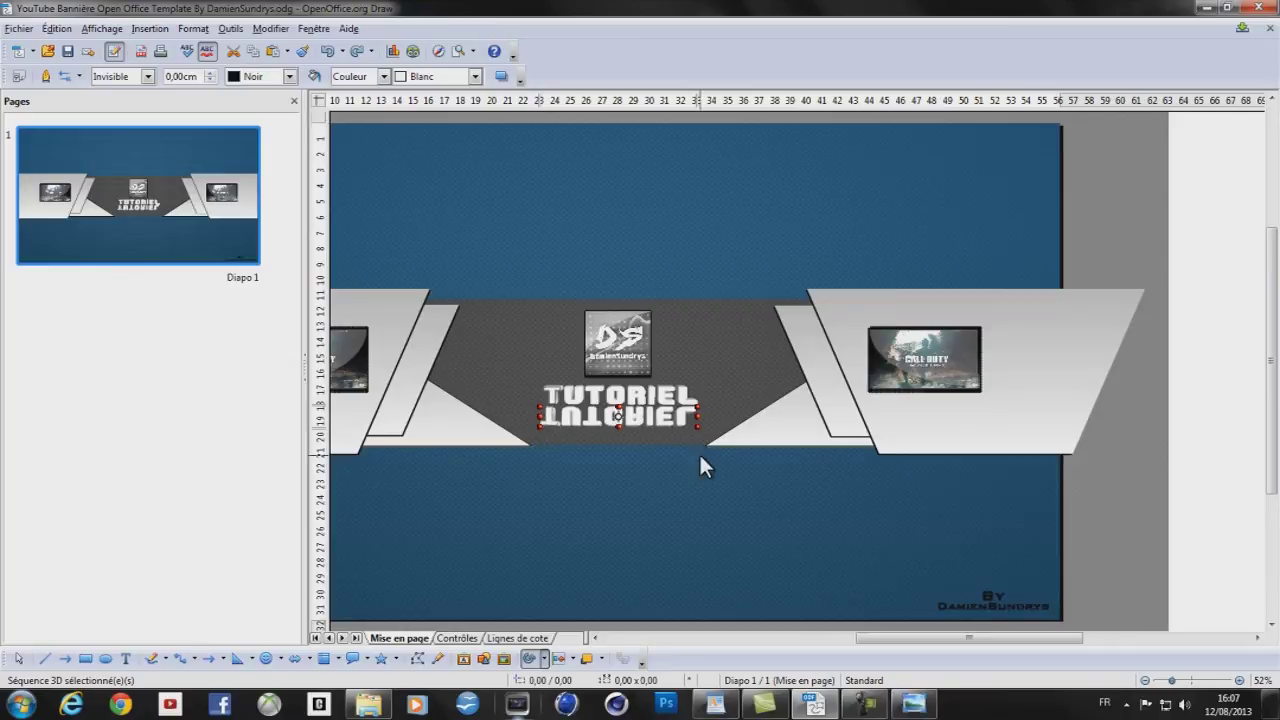
{"action": "left_click", "coordinate": [17, 659]}
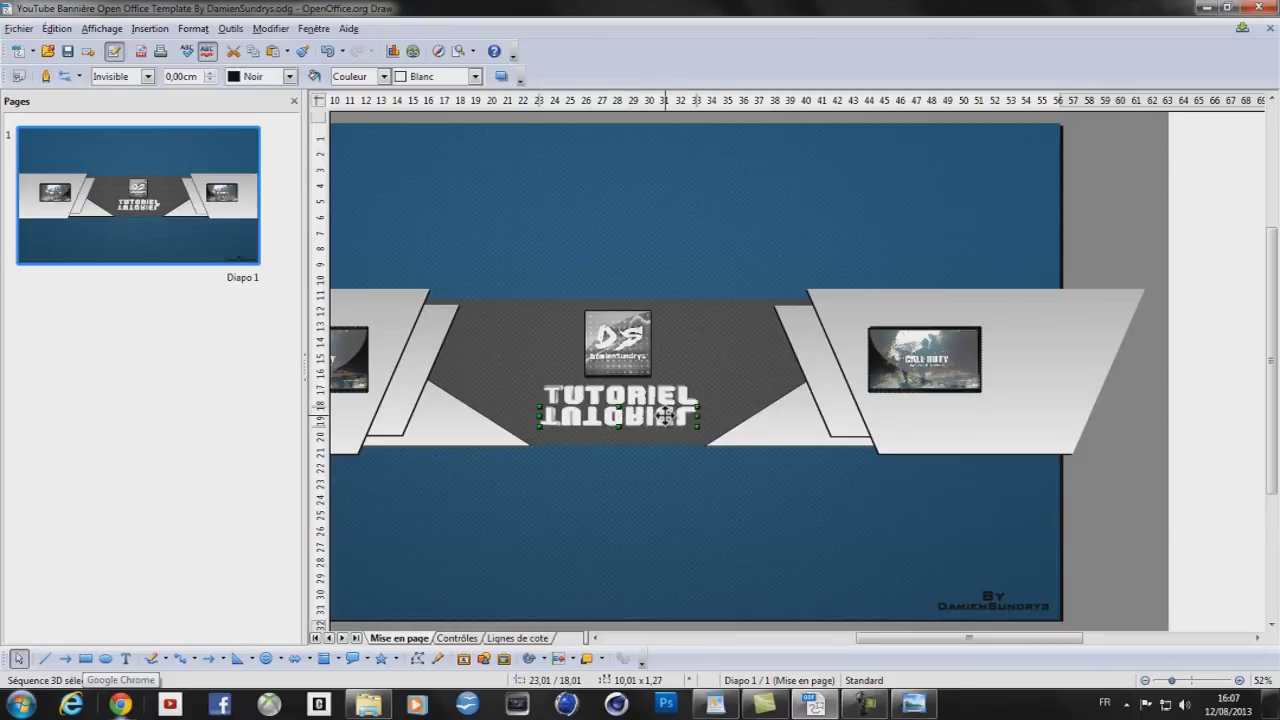
{"action": "key", "text": "Right"}
{"action": "key", "text": "Right"}
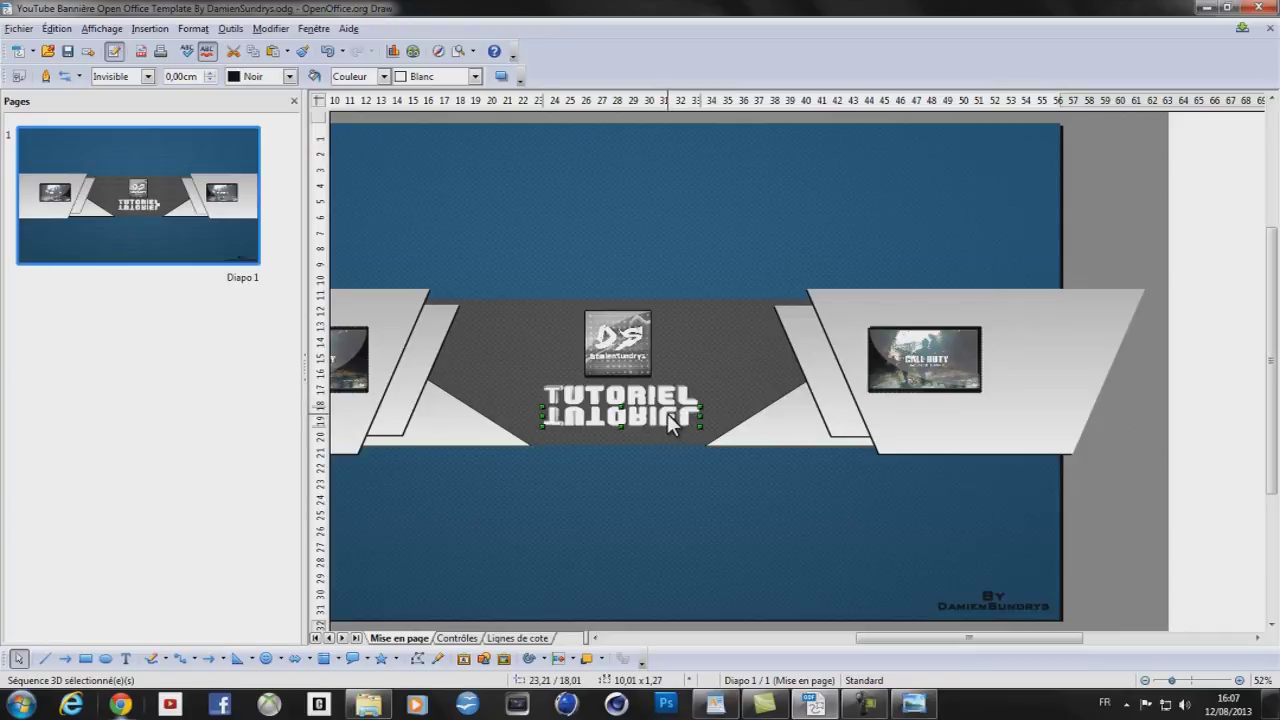
{"action": "left_click", "coordinate": [1231, 363]}
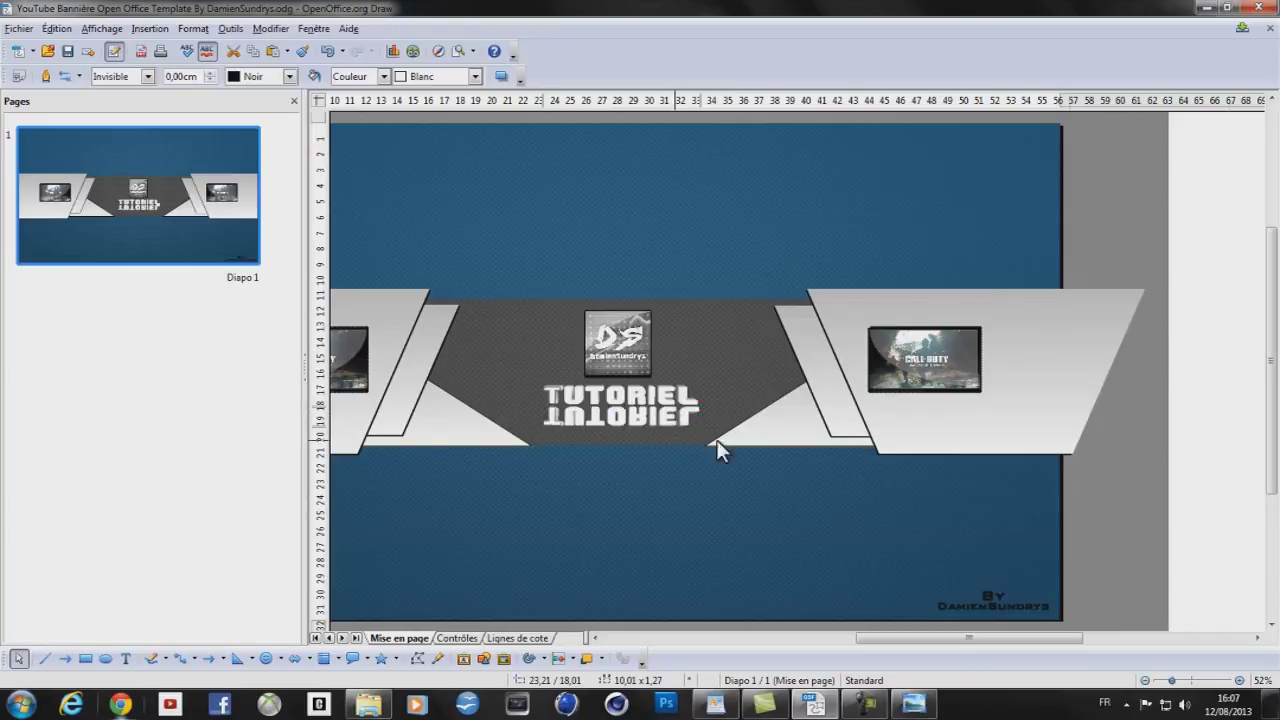
Apply a linear gradient transparency to the upside-down Tutoriel copy
{"action": "right_click", "coordinate": [652, 420]}
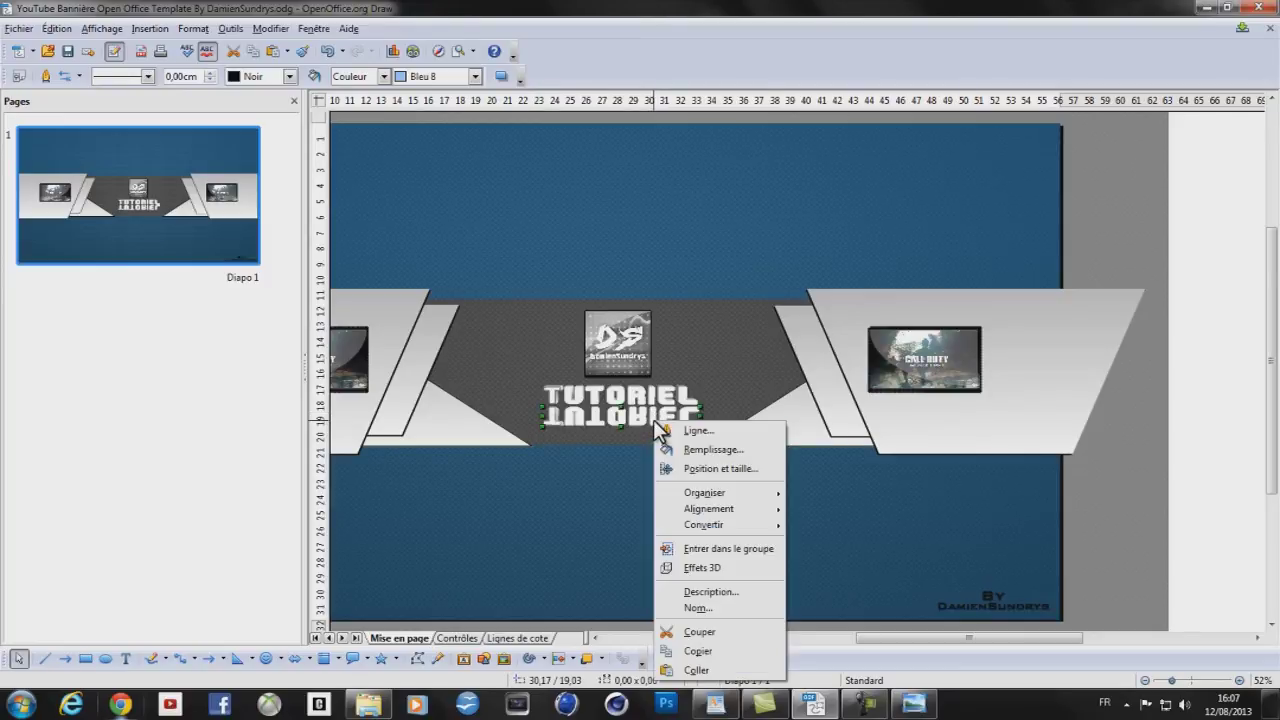
{"action": "left_click", "coordinate": [708, 456]}
{"action": "left_click", "coordinate": [777, 251]}
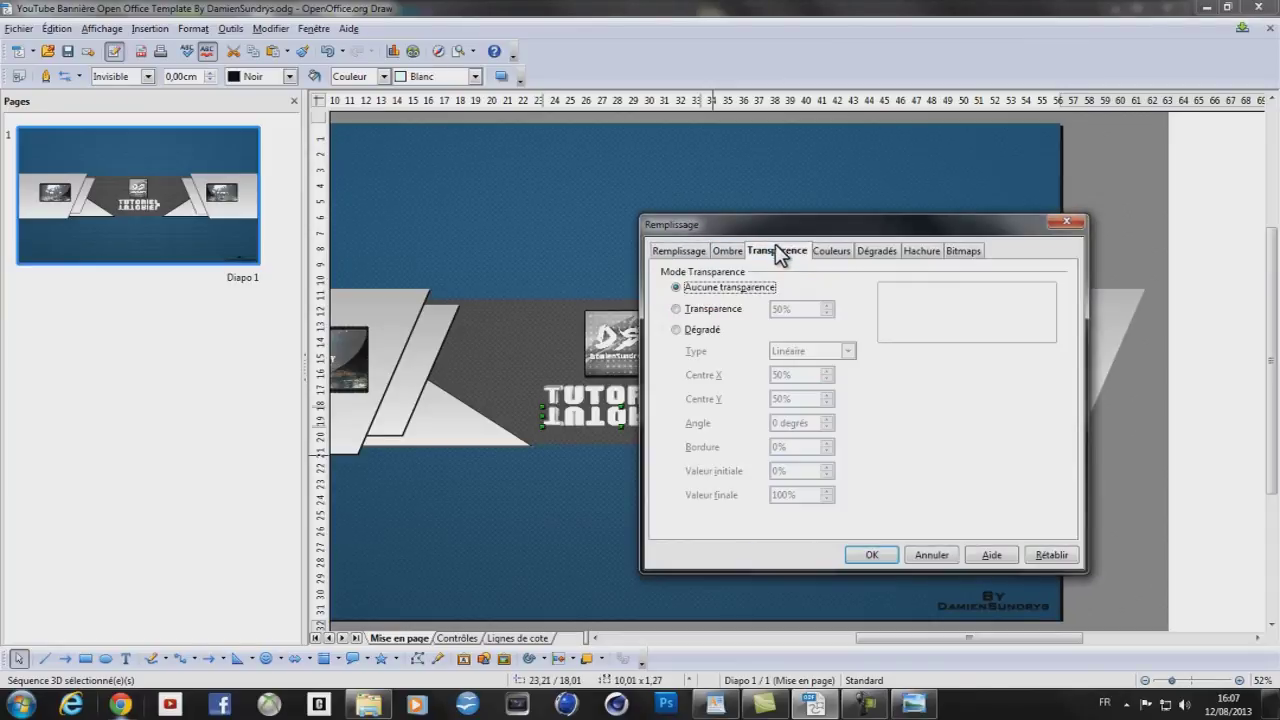
{"action": "left_click", "coordinate": [703, 331]}
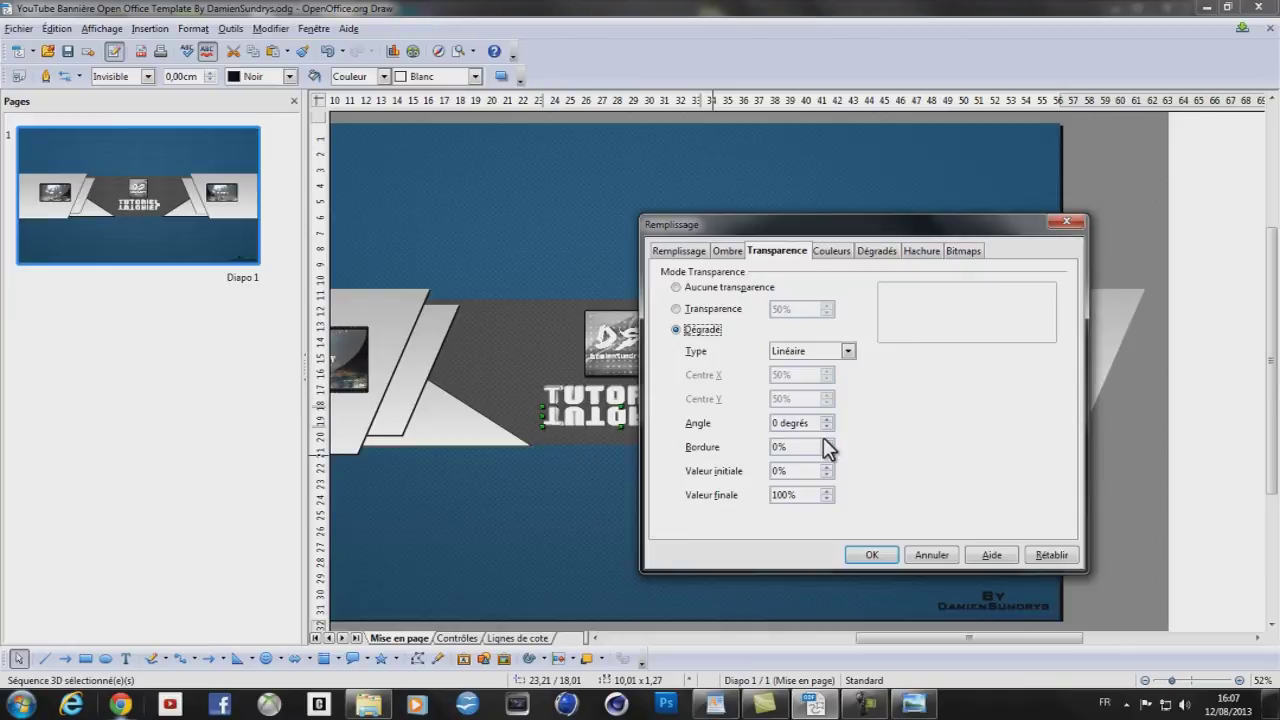
{"action": "left_click", "coordinate": [871, 556]}
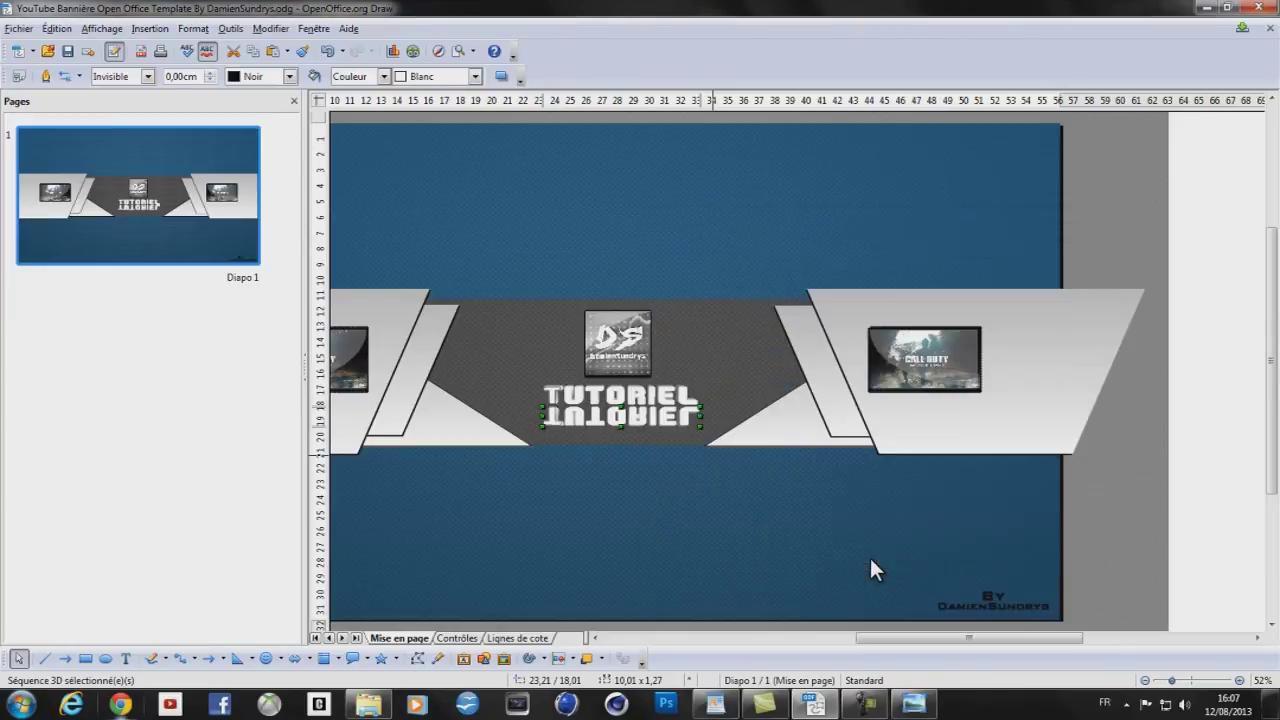
Set the angle of the reflected Tutoriel text's gradient transparency to 180 degrees
{"action": "right_click", "coordinate": [666, 421]}
{"action": "left_click", "coordinate": [713, 451]}
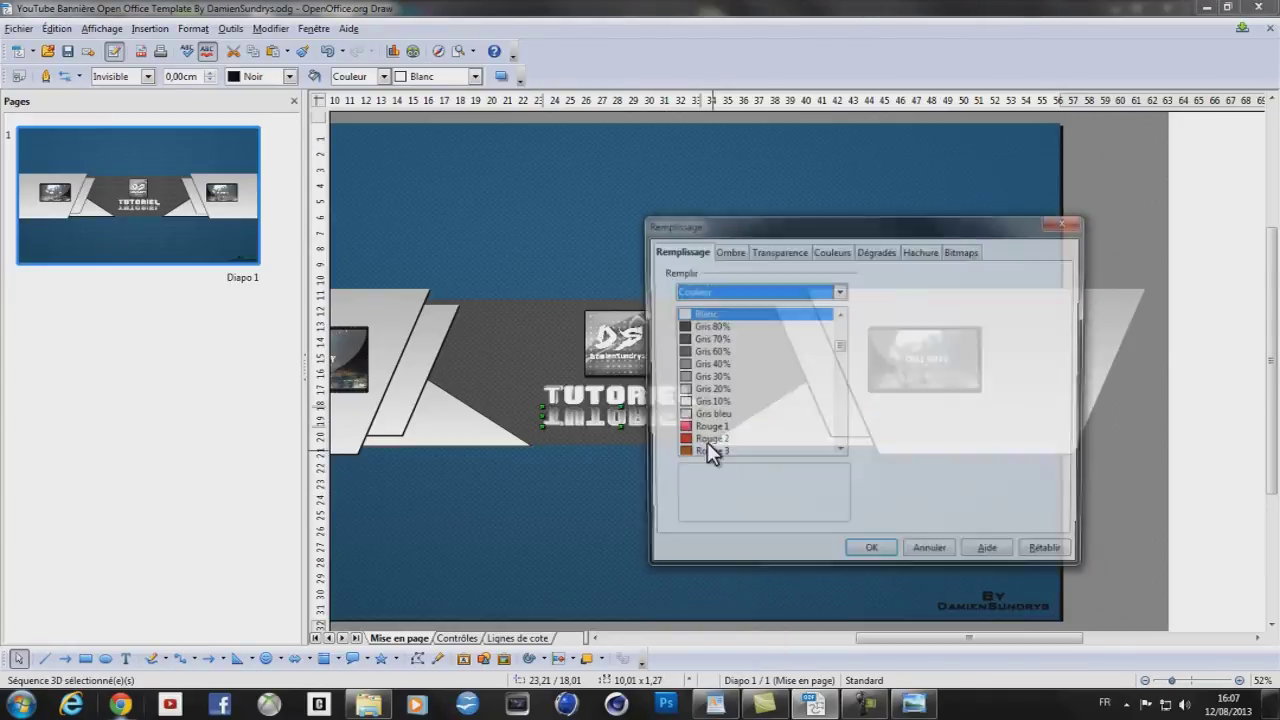
{"action": "left_click", "coordinate": [770, 252]}
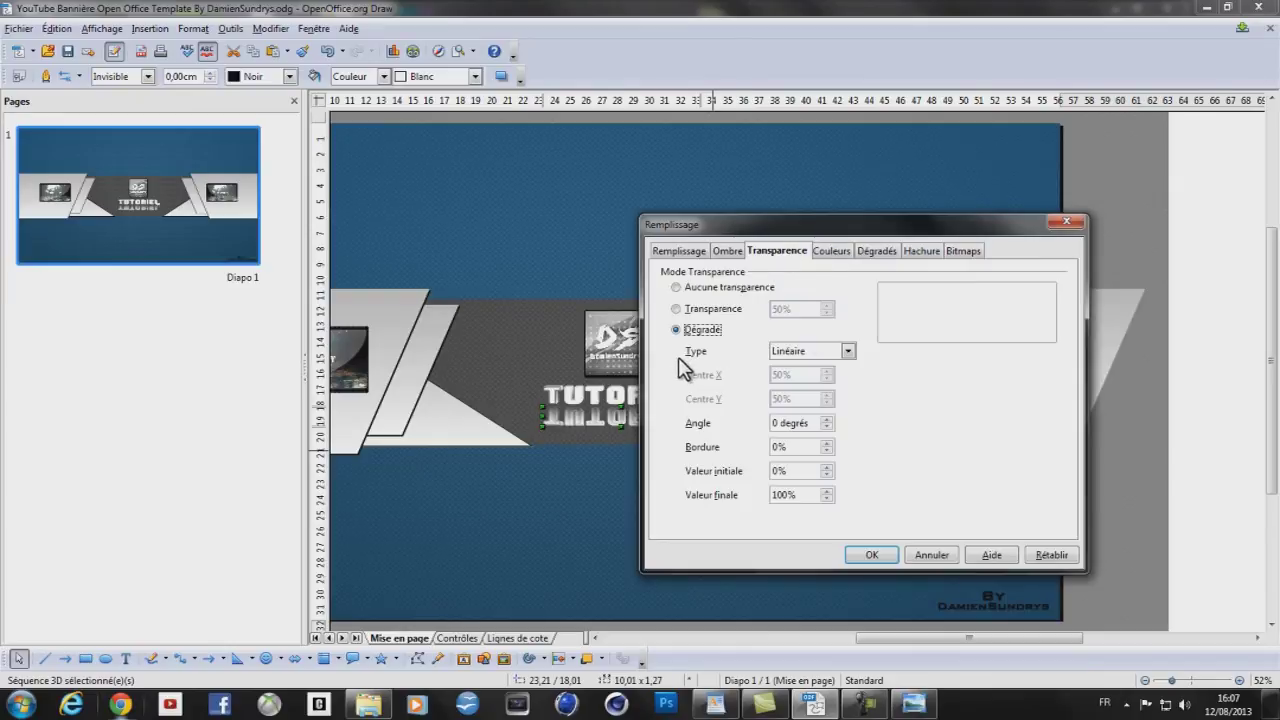
{"action": "double_click", "coordinate": [770, 424]}
{"action": "type", "text": "180"}
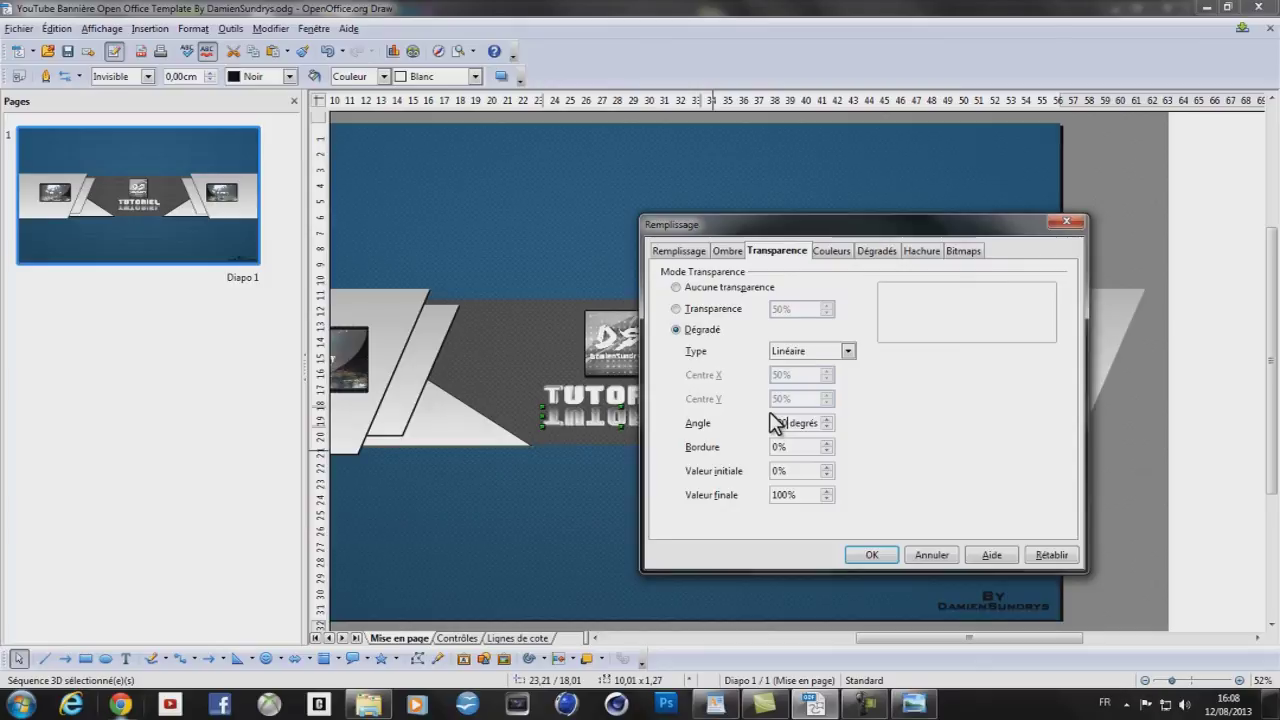
{"action": "left_click", "coordinate": [866, 555]}
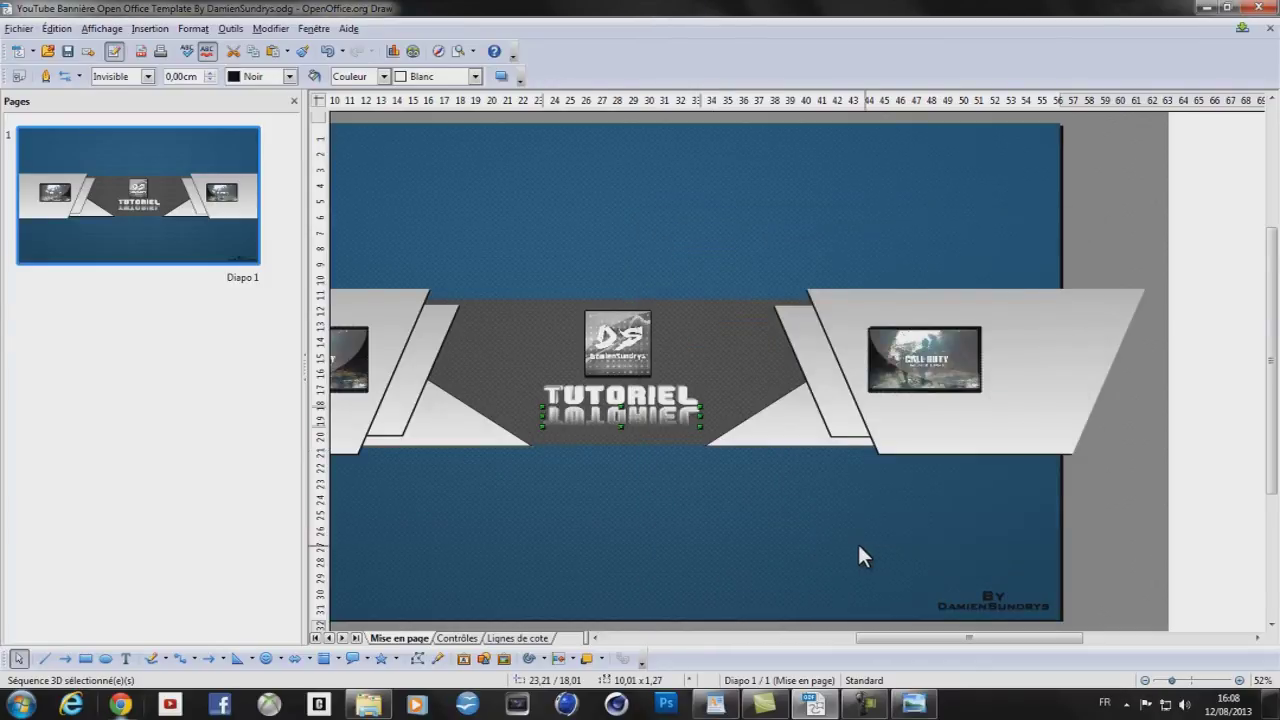
Apply a linear gradient transparency with a 50% start value to the textured background image
{"action": "right_click", "coordinate": [673, 412]}
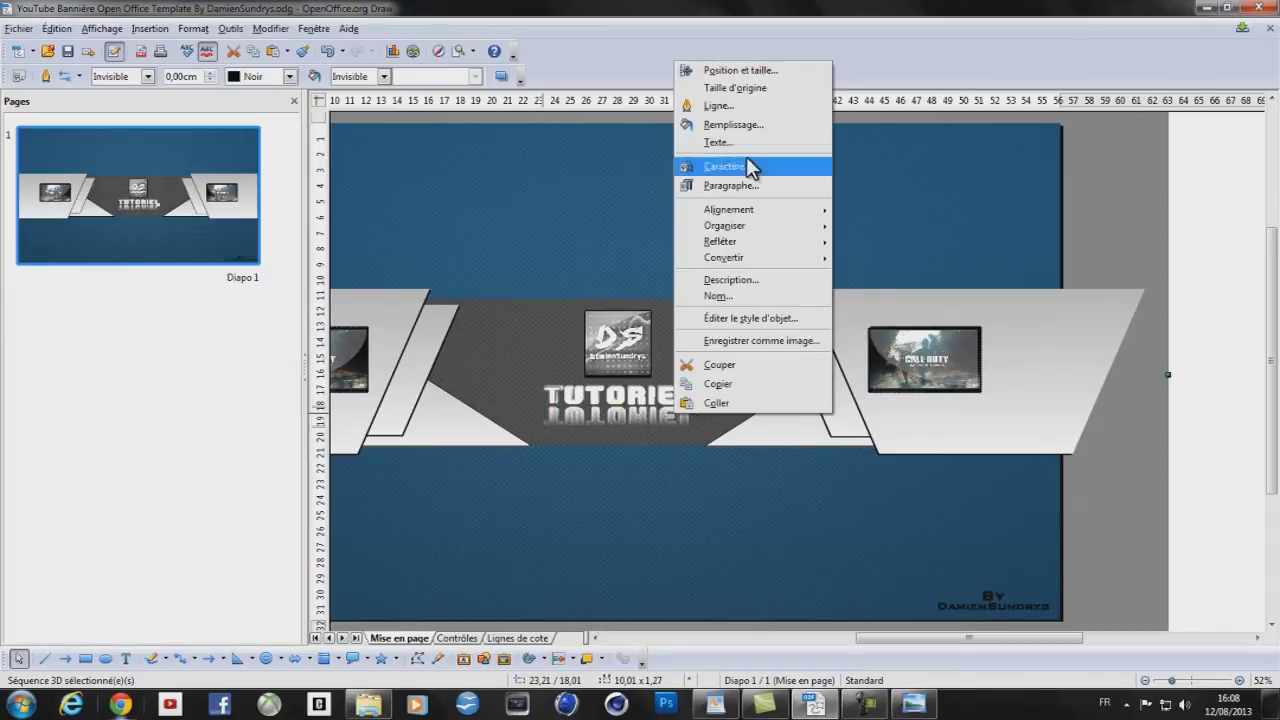
{"action": "left_click", "coordinate": [756, 124]}
{"action": "left_click", "coordinate": [777, 251]}
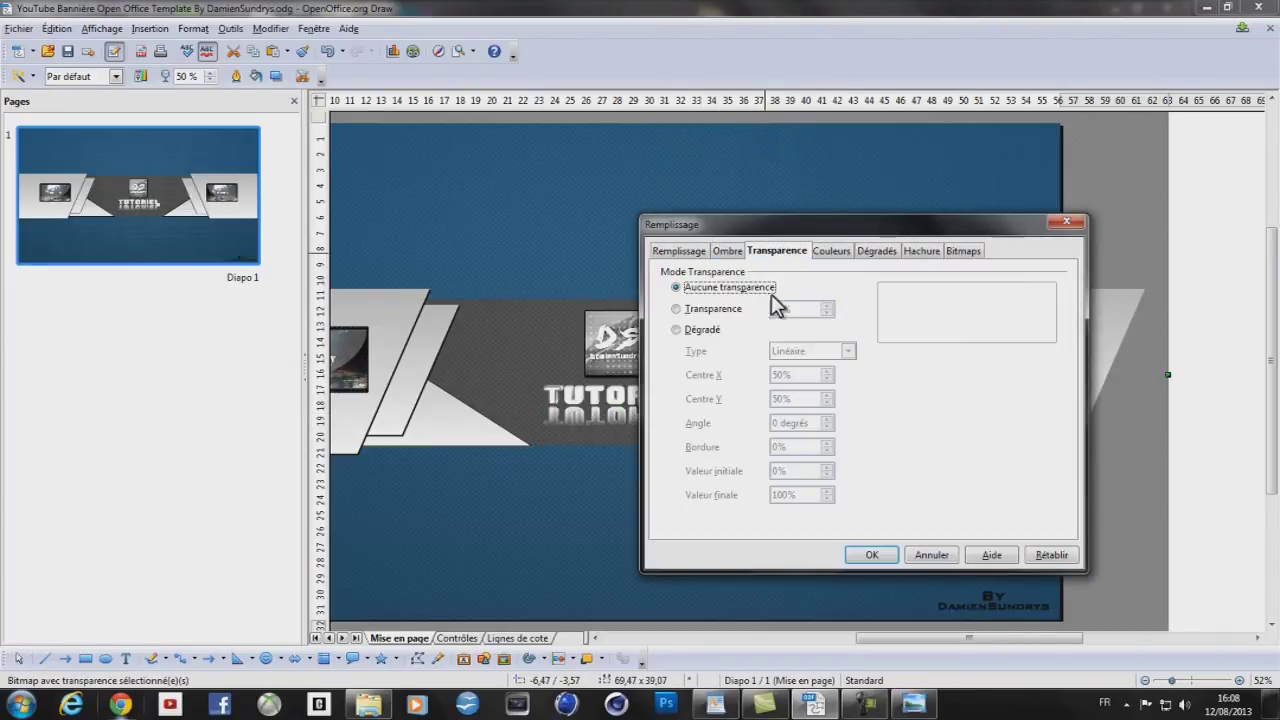
{"action": "left_click", "coordinate": [690, 330]}
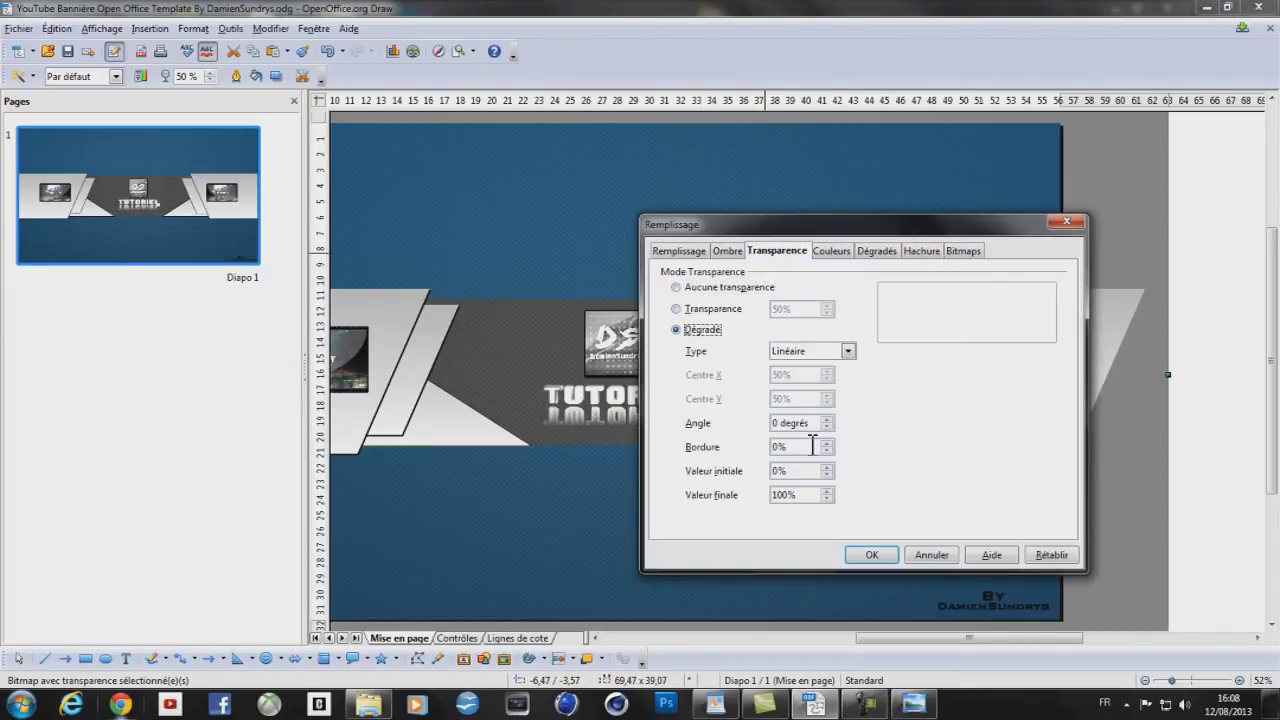
{"action": "left_click", "coordinate": [826, 475]}
{"action": "left_click", "coordinate": [872, 555]}
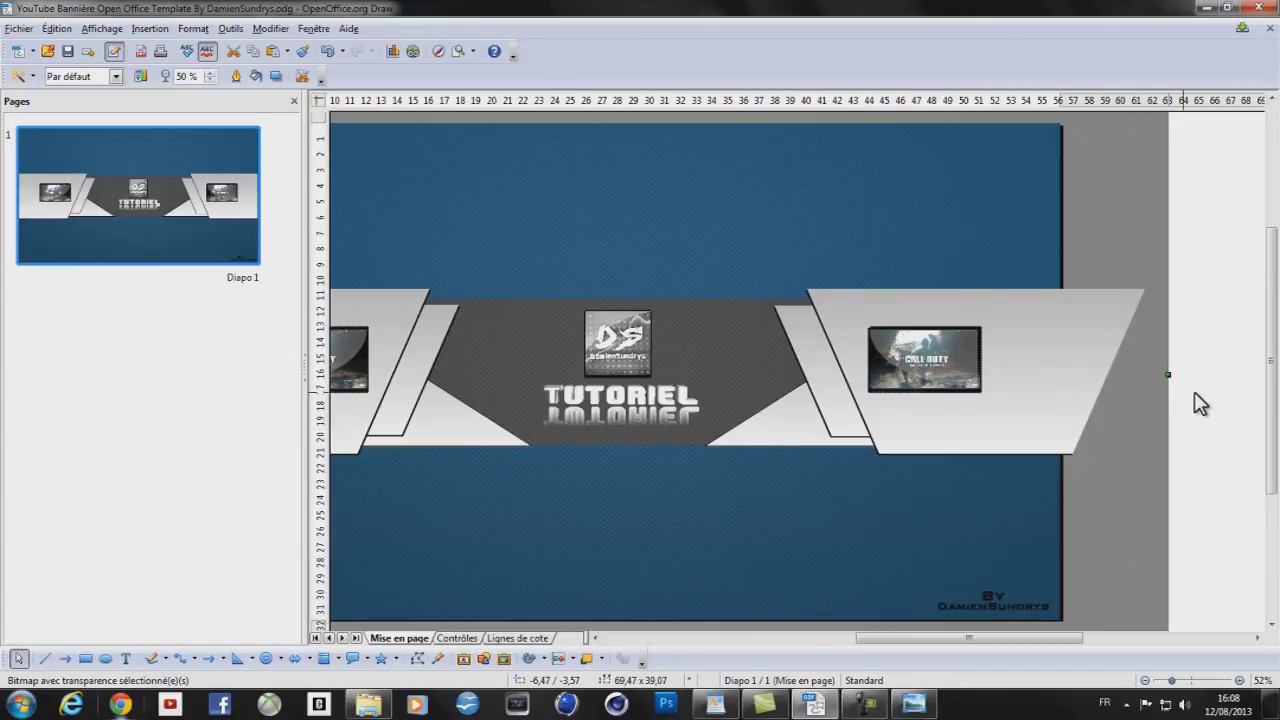
Set the start value of the reflected Tutoriel text's gradient transparency to 50%
{"action": "left_click", "coordinate": [665, 429]}
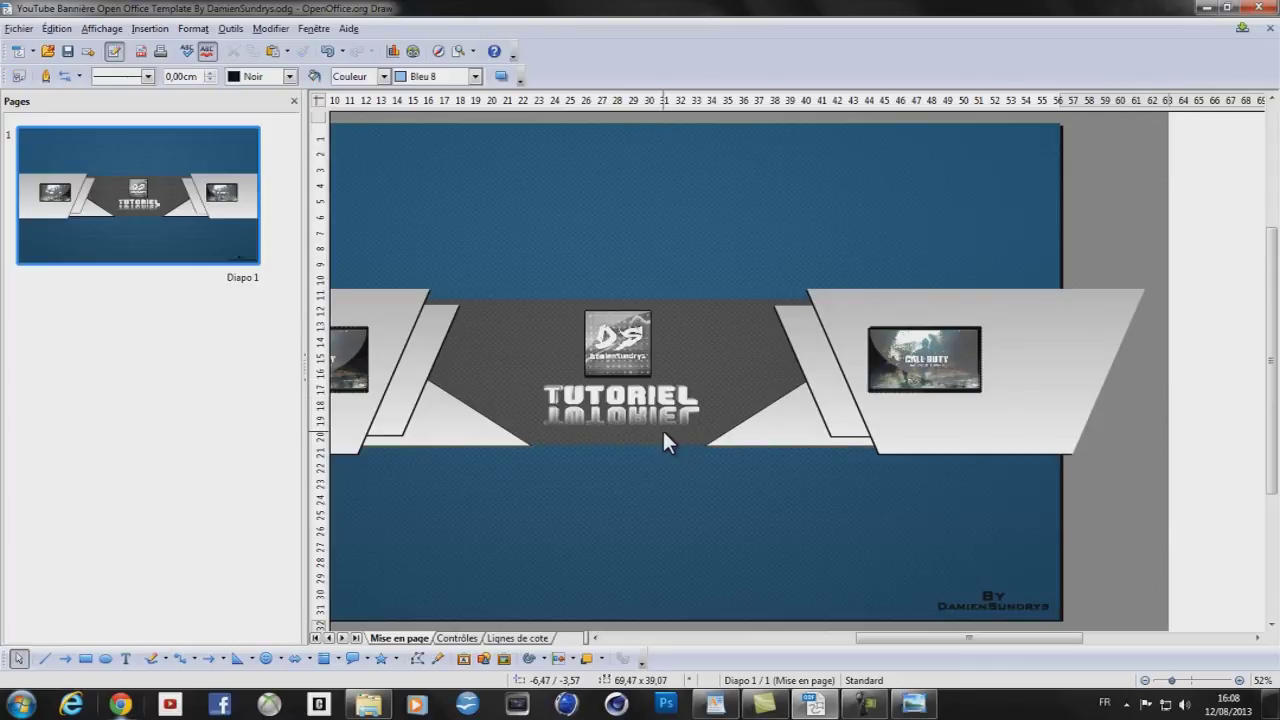
{"action": "right_click", "coordinate": [657, 417]}
{"action": "left_click", "coordinate": [697, 449]}
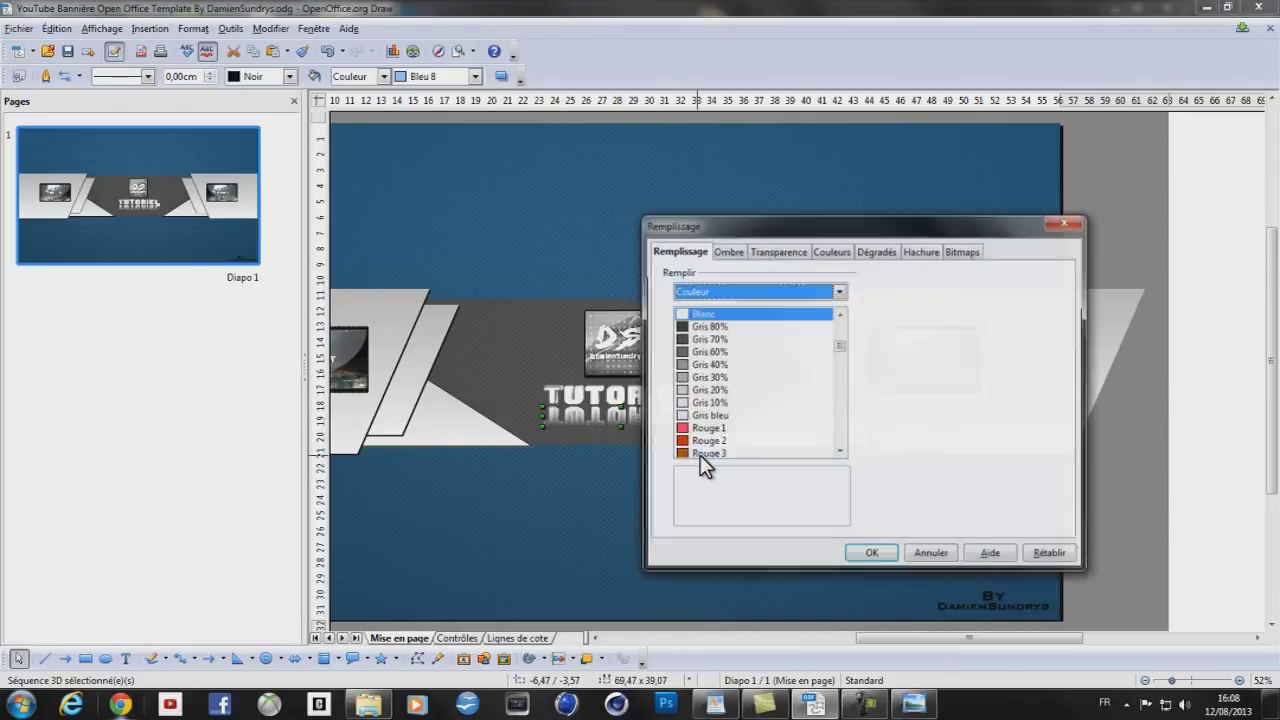
{"action": "left_click", "coordinate": [788, 250]}
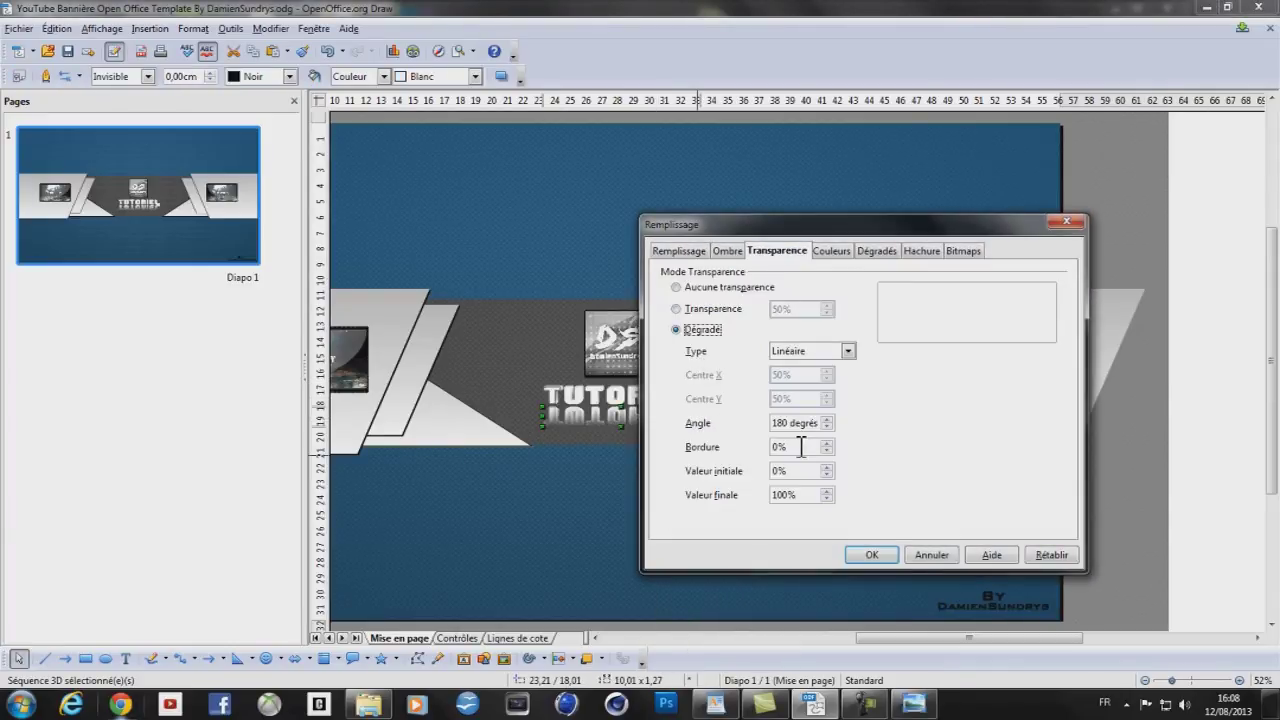
{"action": "left_click_drag", "start_coordinate": [780, 476], "coordinate": [763, 473]}
{"action": "type", "text": "50"}
{"action": "left_click", "coordinate": [878, 554]}
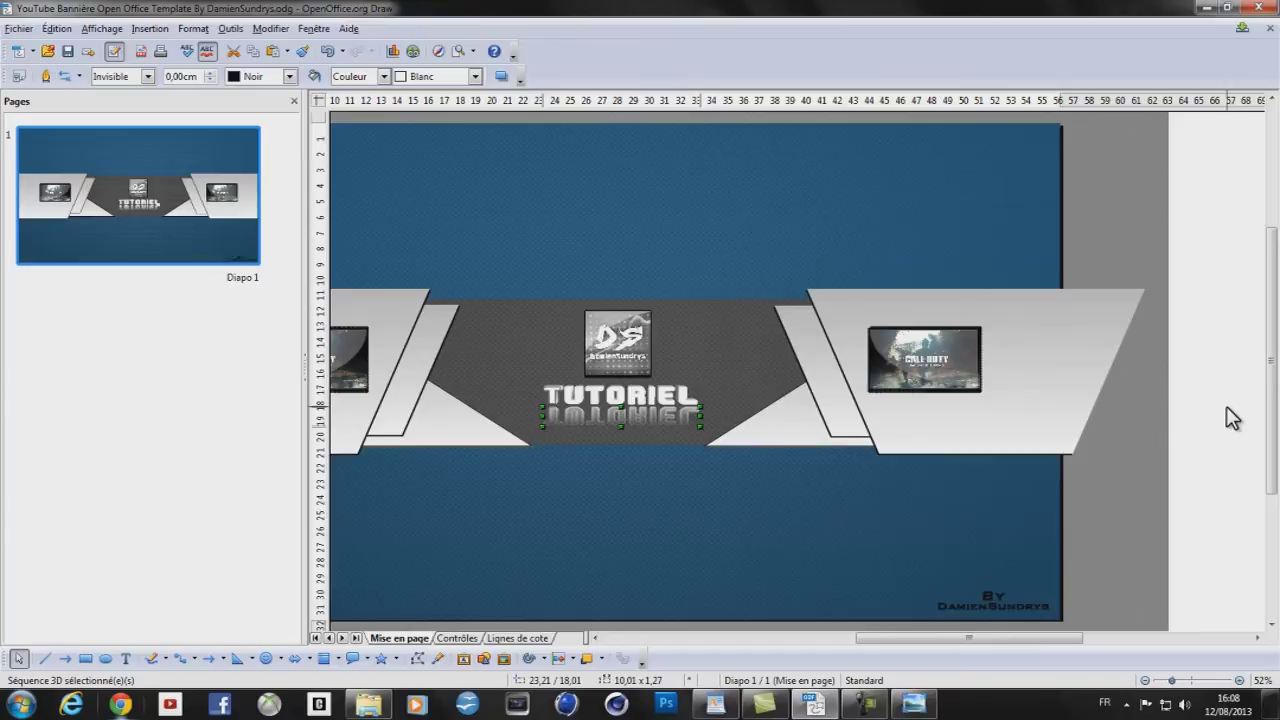
Switch the textured background image's fill back to Aucune transparence and deselect it
{"action": "left_click", "coordinate": [1153, 321]}
{"action": "right_click", "coordinate": [1153, 321]}
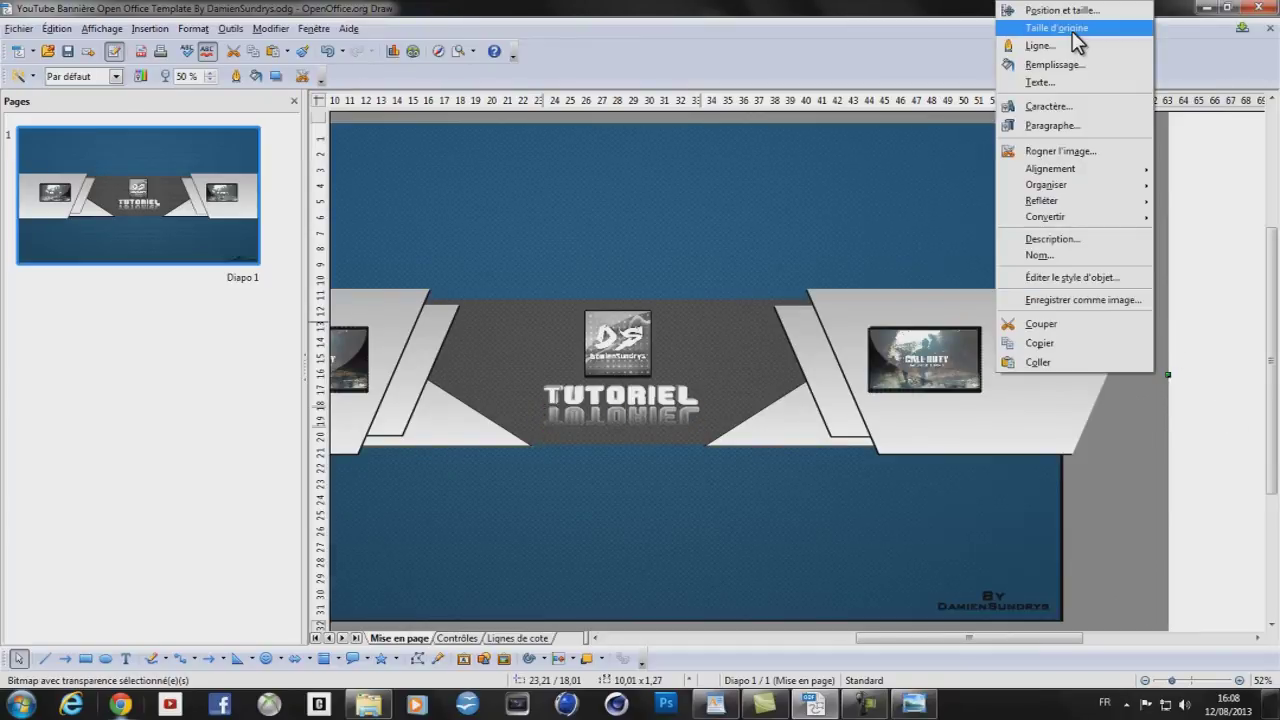
{"action": "left_click", "coordinate": [1058, 64]}
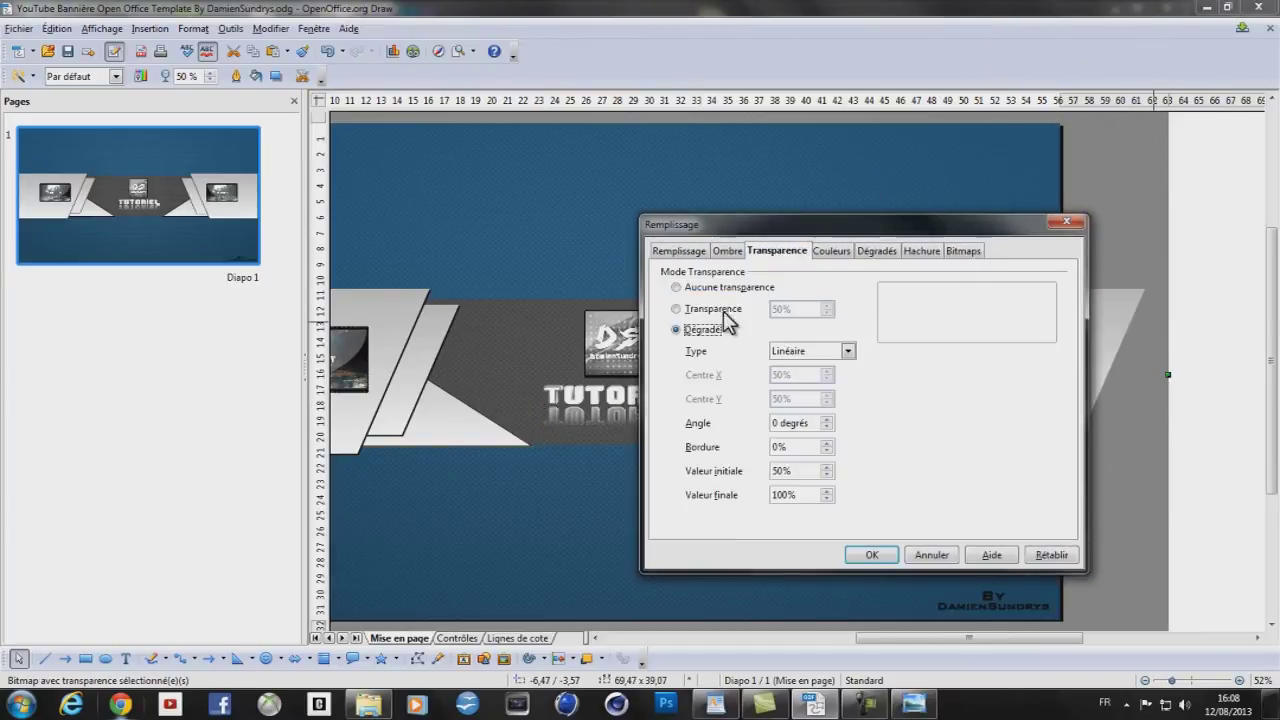
{"action": "left_click", "coordinate": [677, 288]}
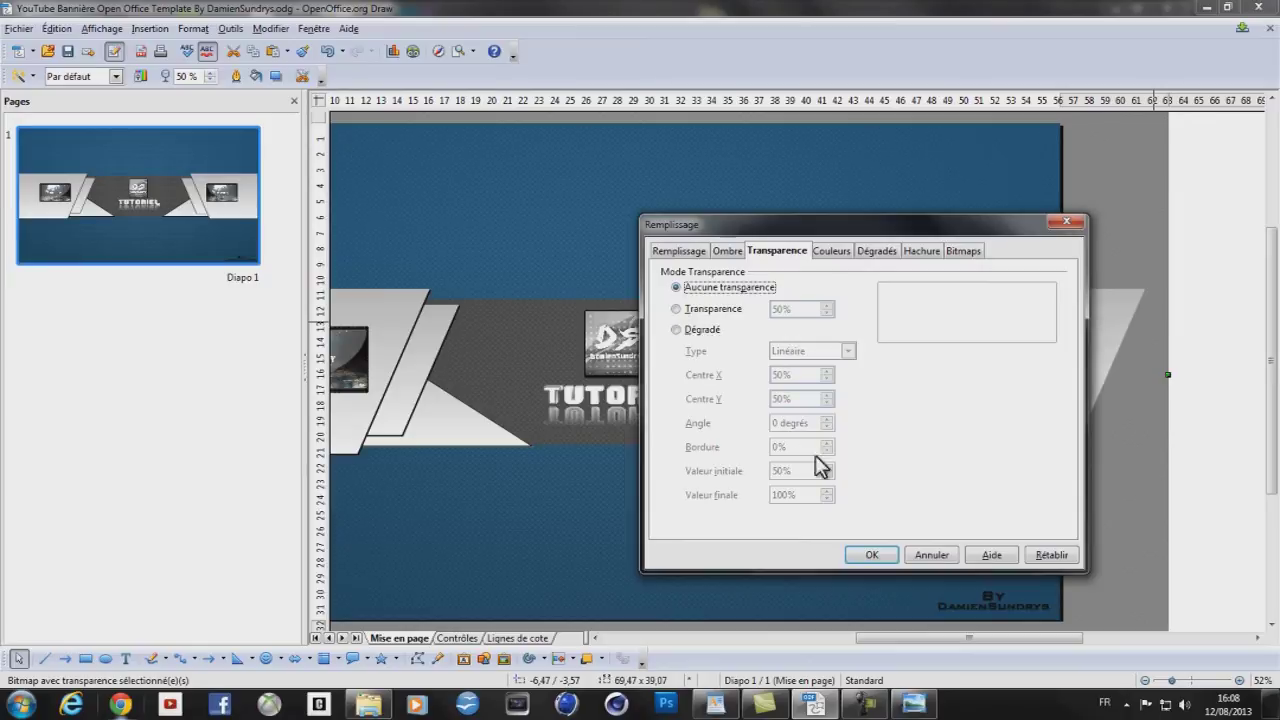
{"action": "left_click", "coordinate": [866, 555]}
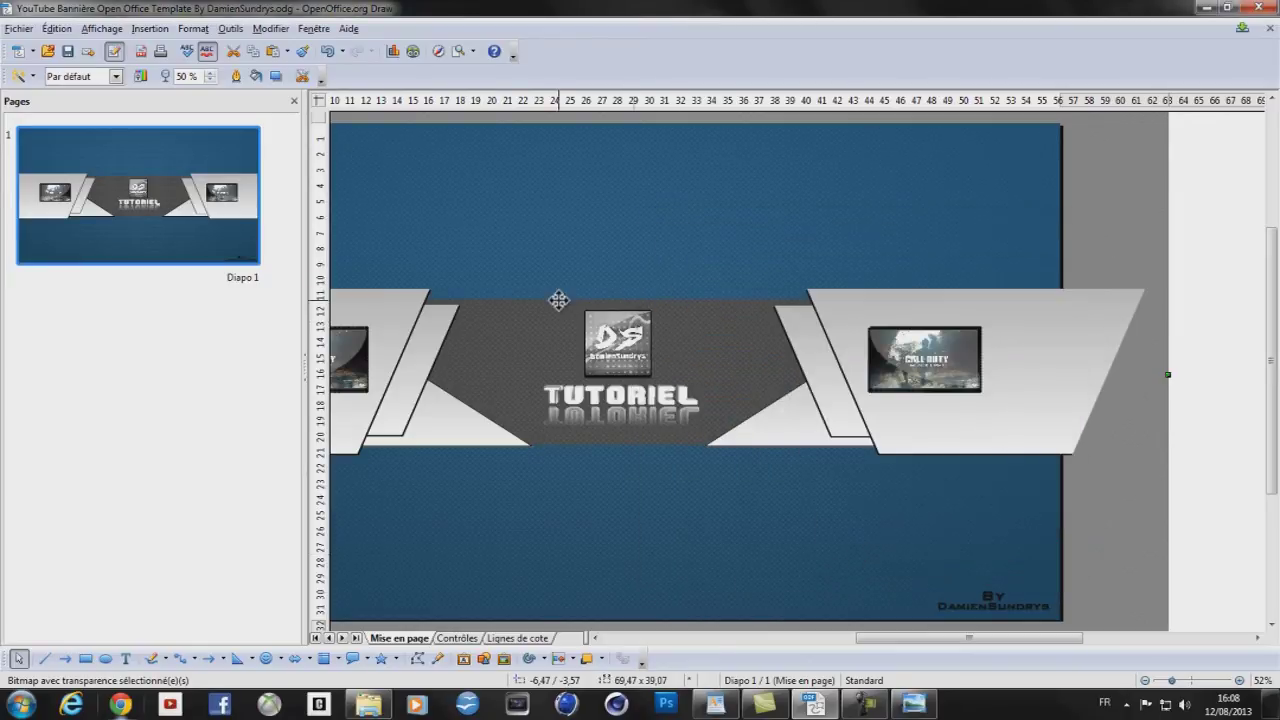
{"action": "left_click", "coordinate": [1203, 350]}
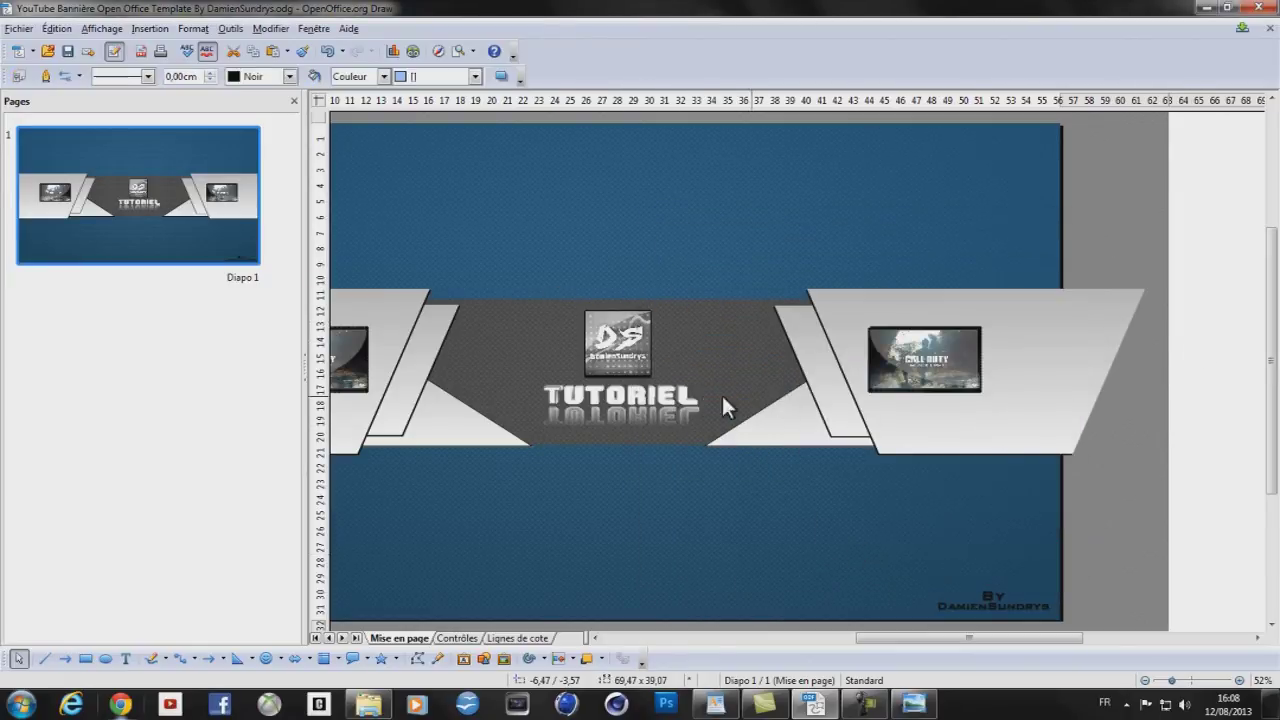
{"action": "key", "text": "Escape"}
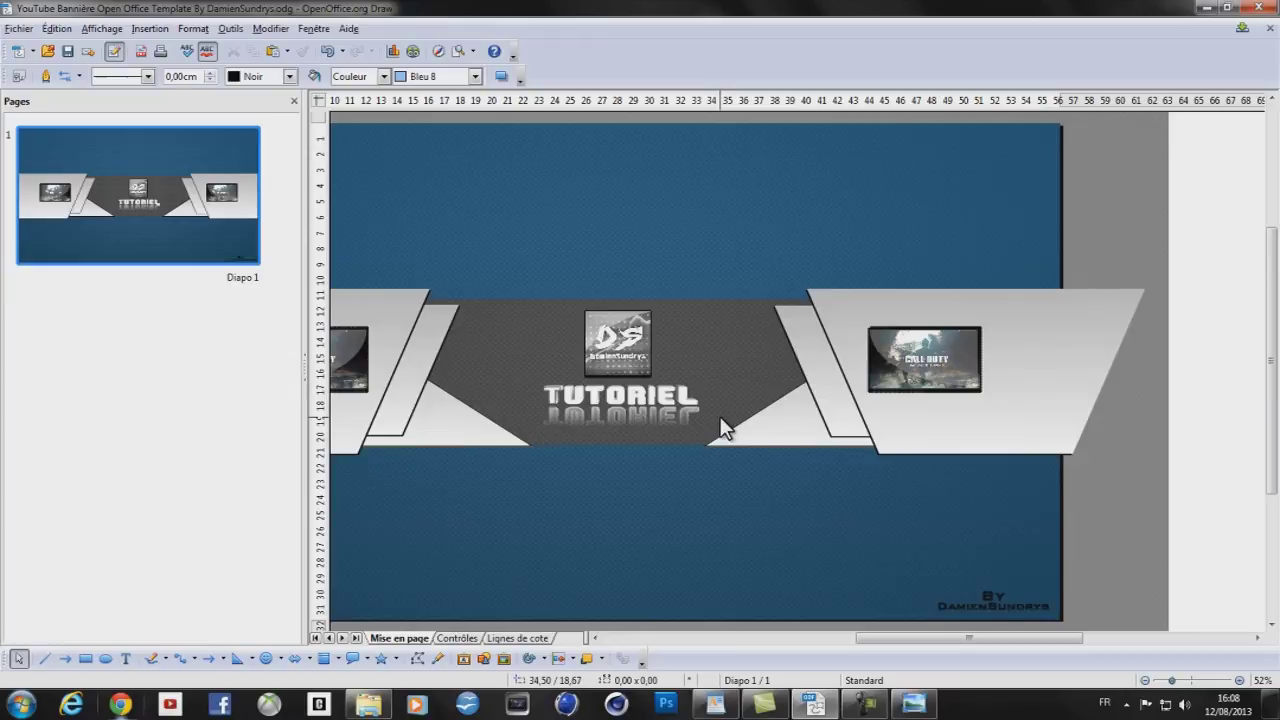
Set the textured background image's transparency to 0% so it fully covers the blue page
{"action": "left_click_drag", "start_coordinate": [915, 643], "coordinate": [853, 642]}
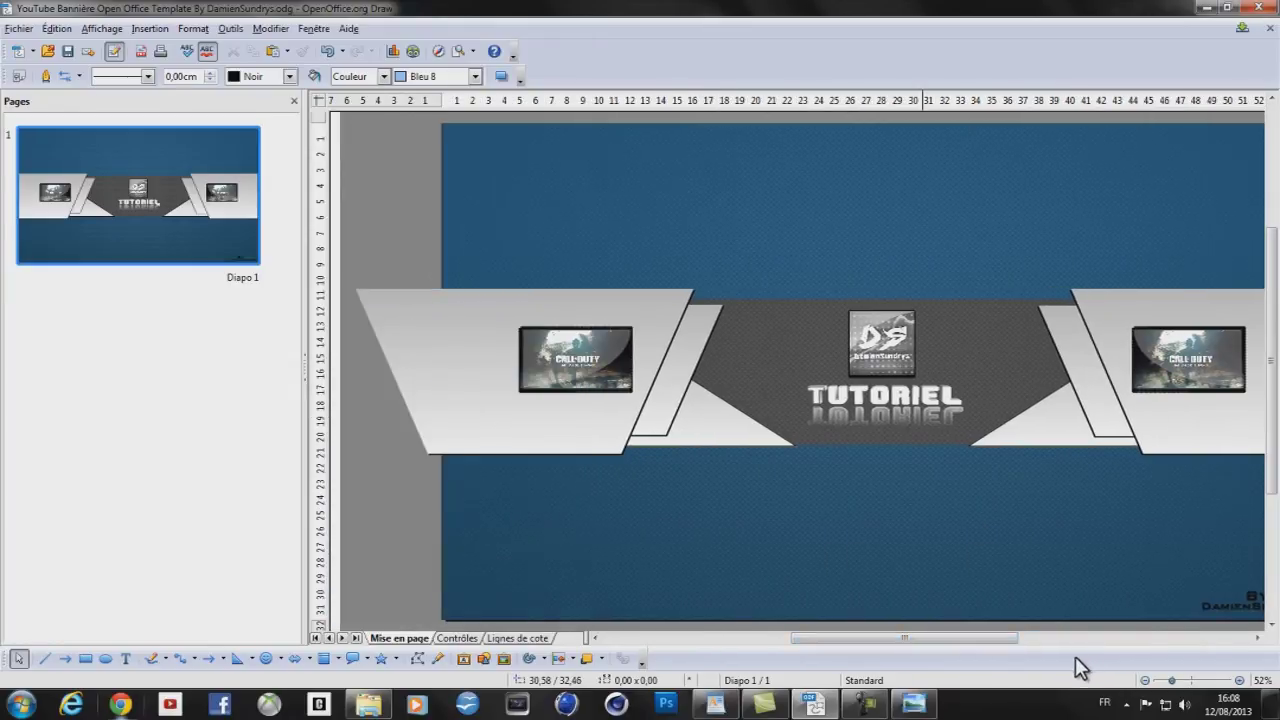
{"action": "left_click_drag", "start_coordinate": [957, 645], "coordinate": [1020, 639]}
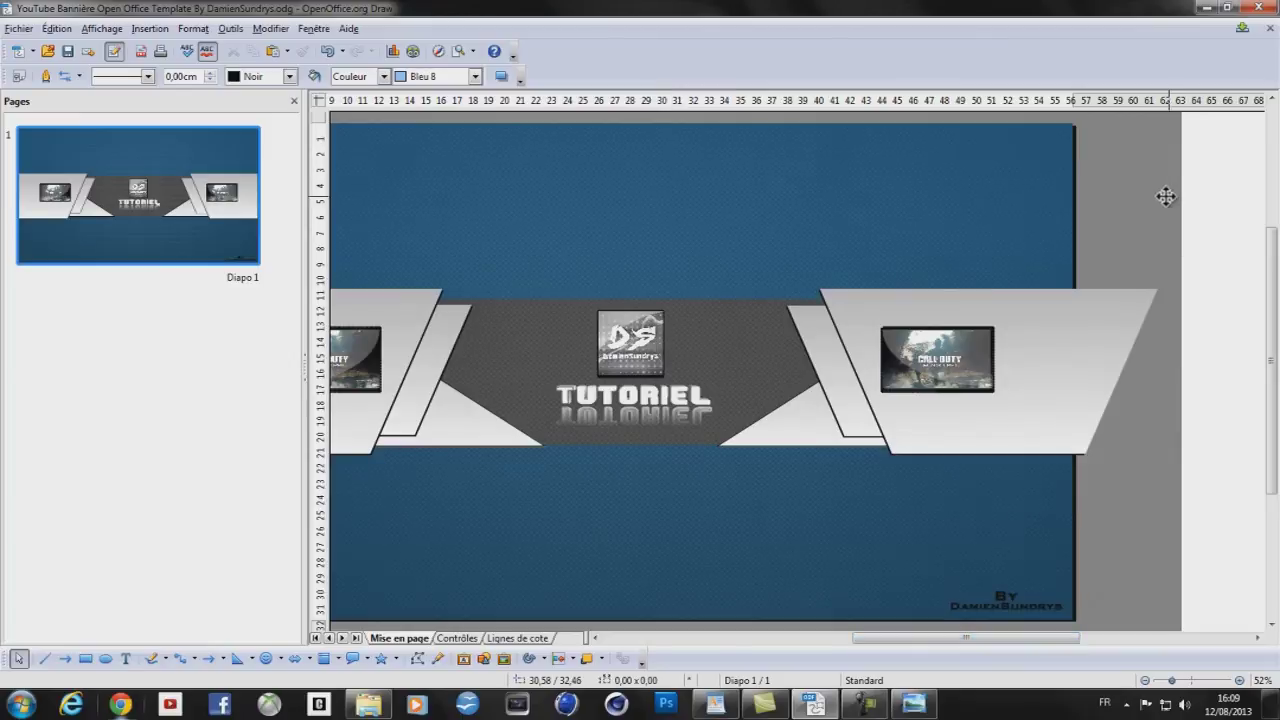
{"action": "left_click", "coordinate": [1166, 196]}
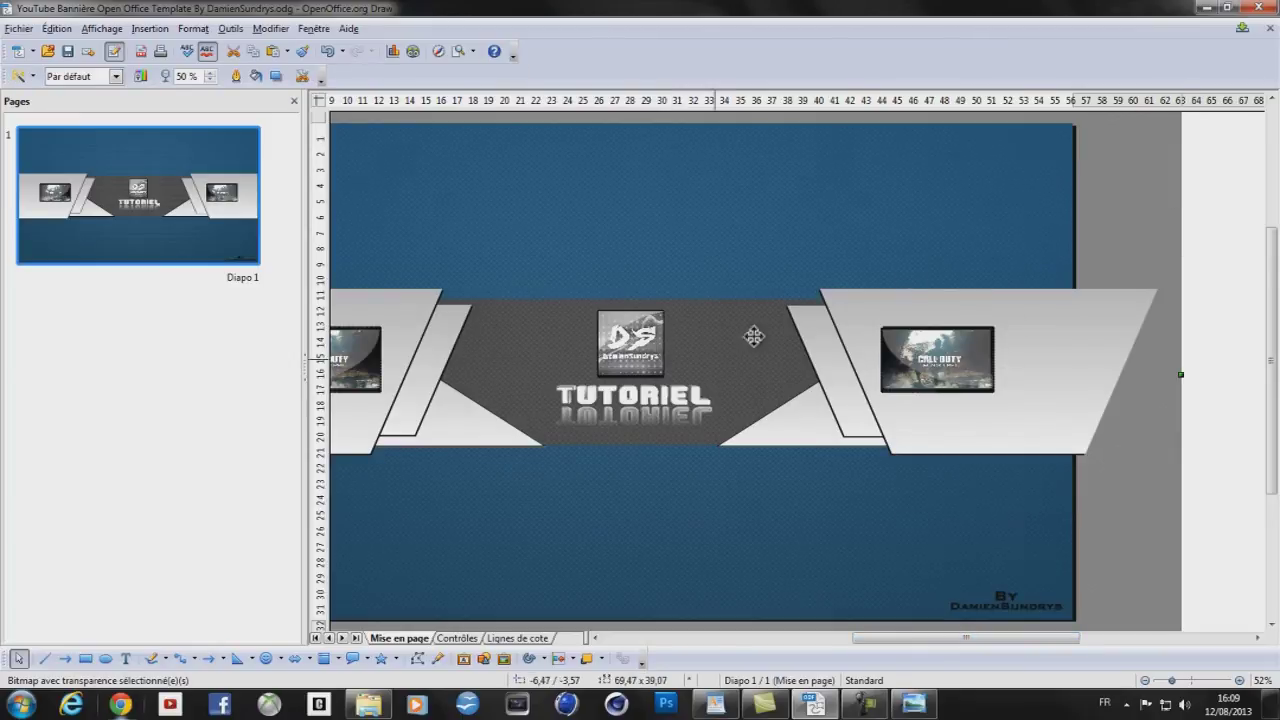
{"action": "right_click", "coordinate": [1125, 210]}
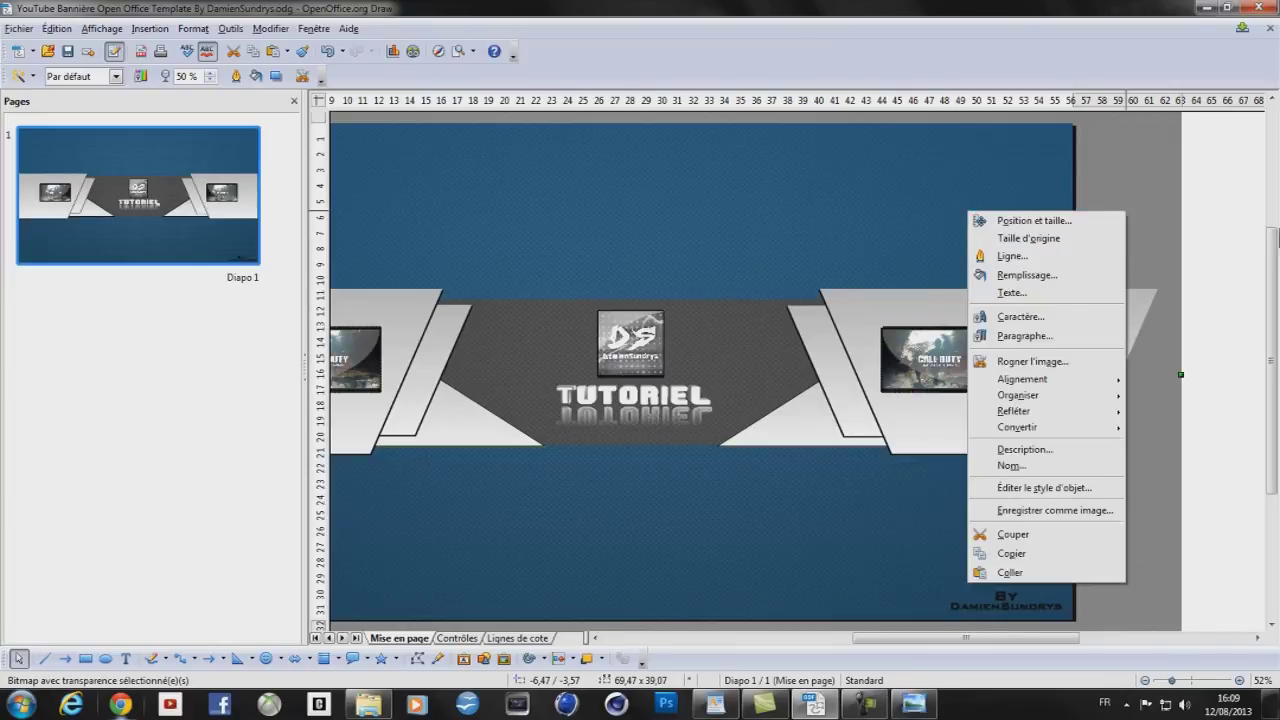
{"action": "left_click", "coordinate": [1230, 250]}
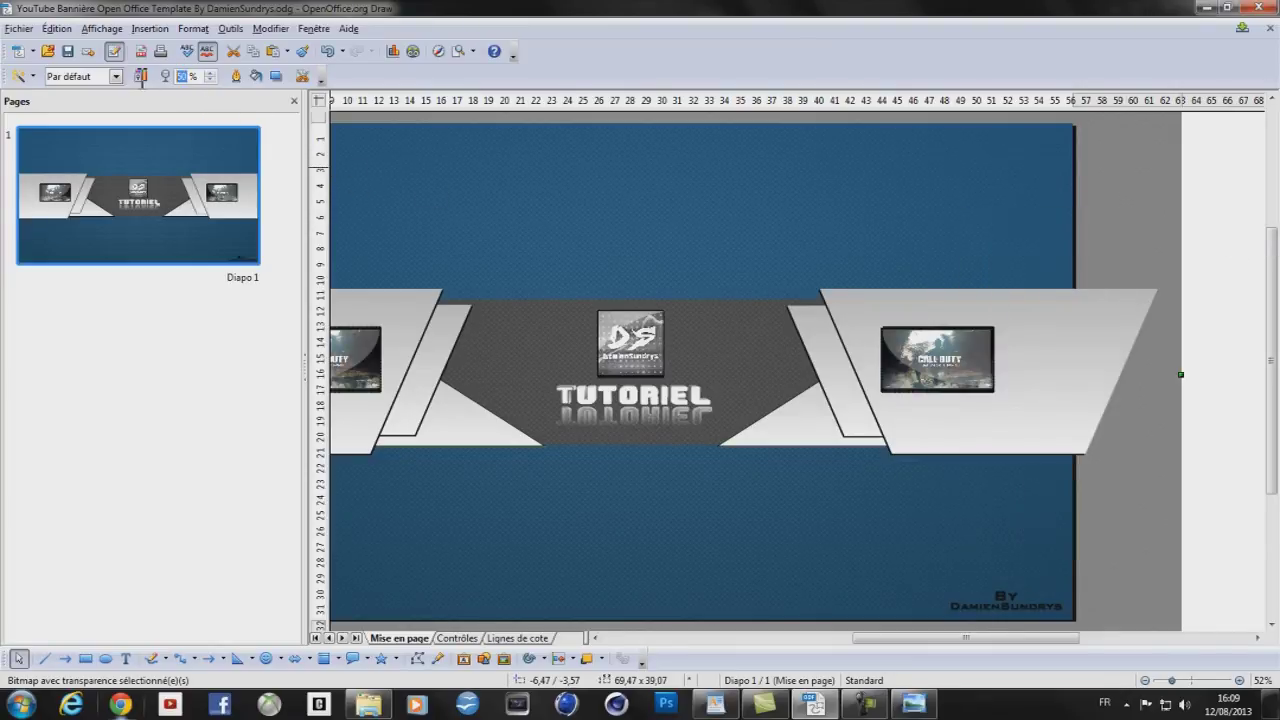
{"action": "left_click", "coordinate": [140, 76]}
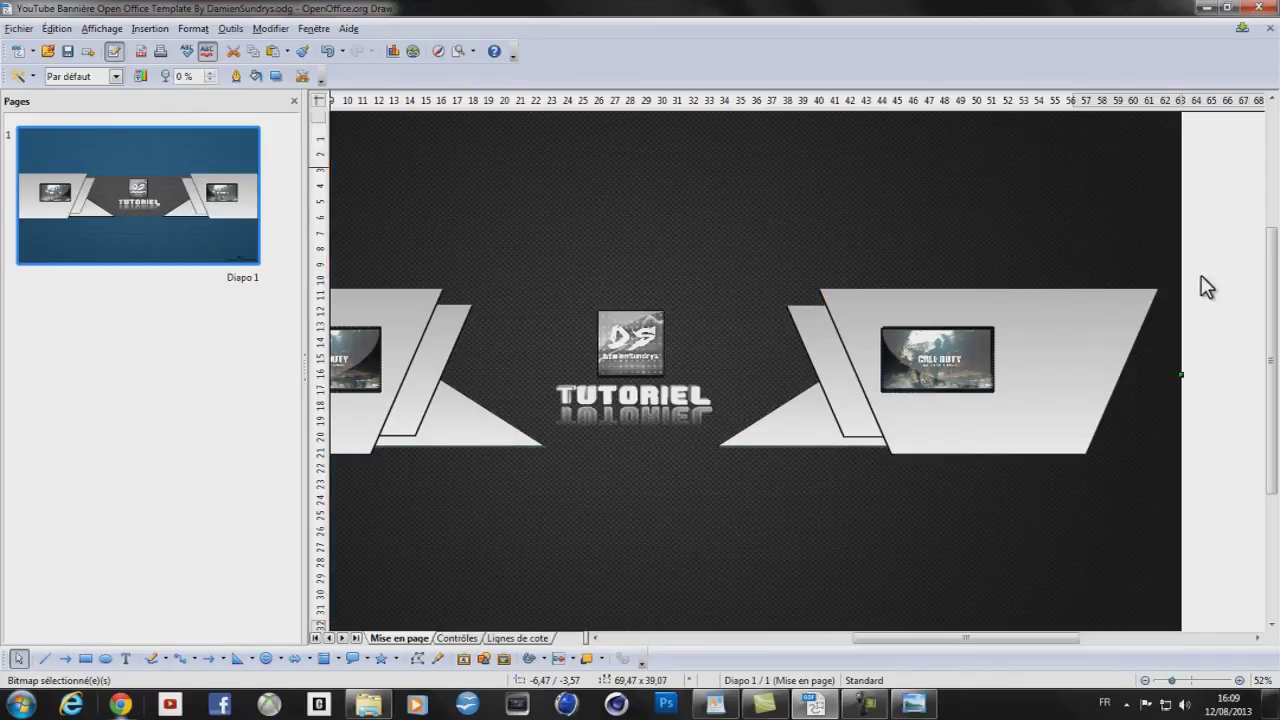
{"action": "left_click", "coordinate": [1245, 298]}
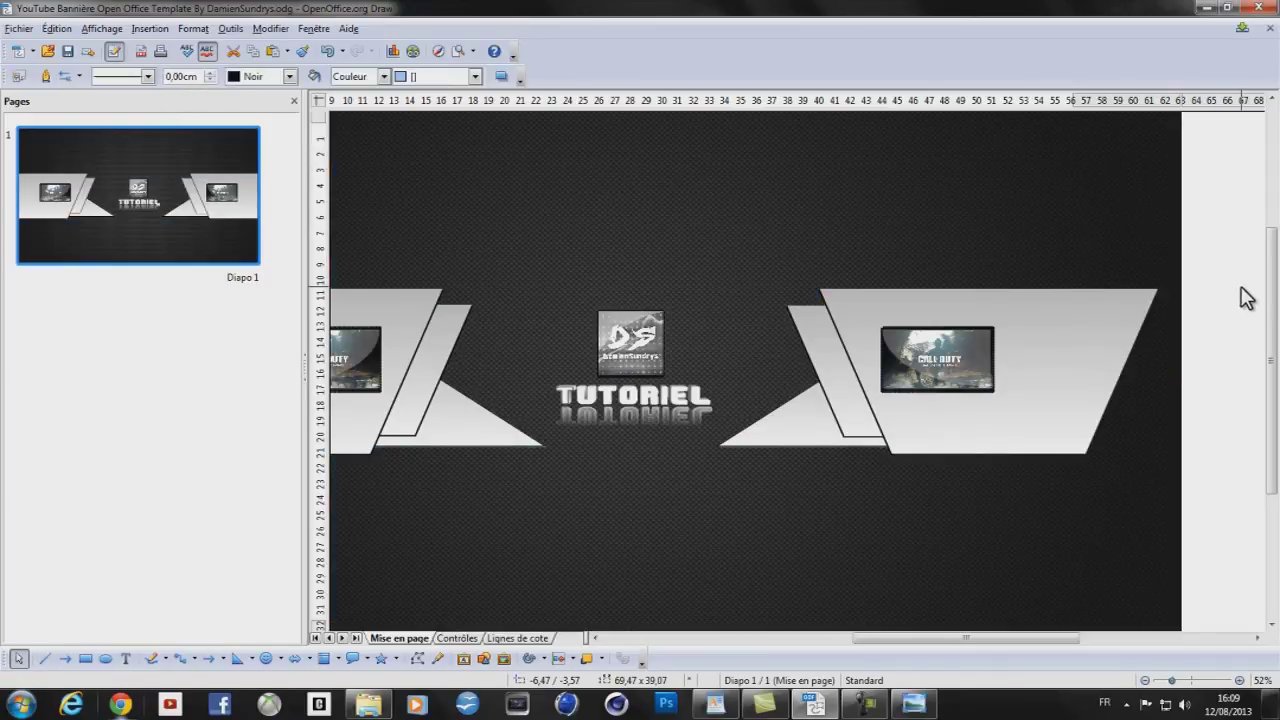
{"action": "left_click_drag", "start_coordinate": [867, 637], "coordinate": [827, 637]}
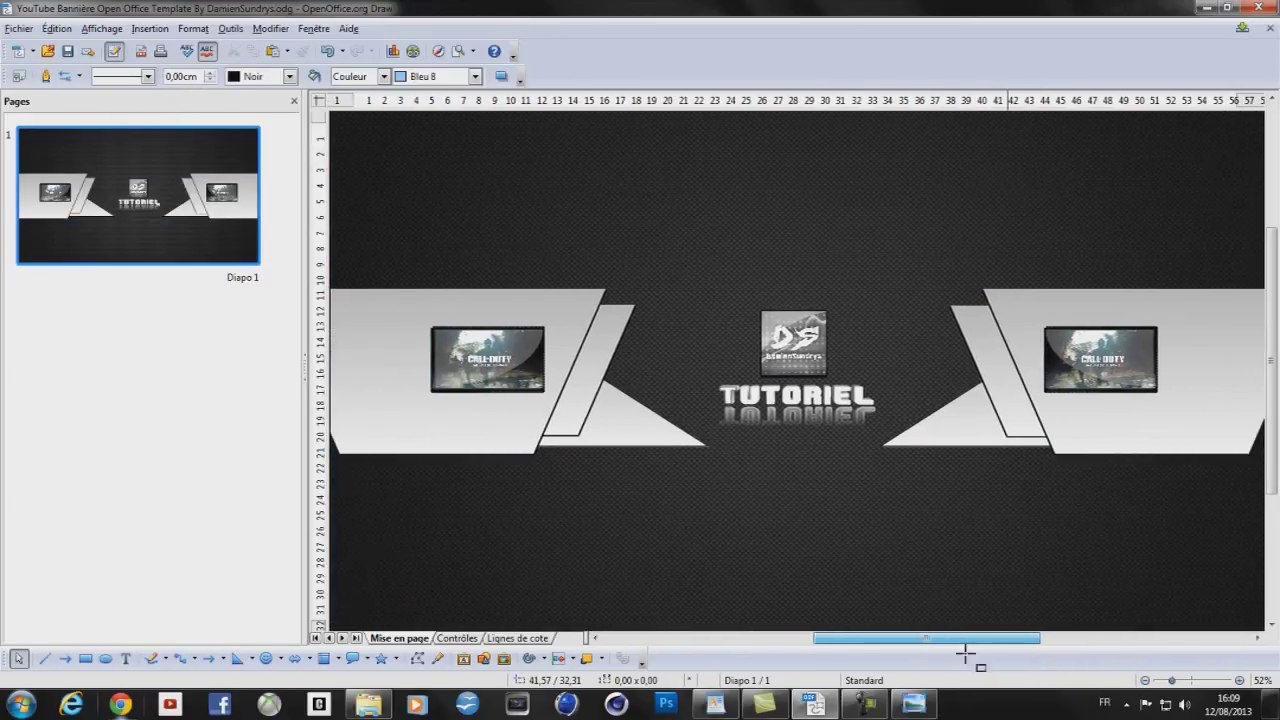
Draw a rectangle about 28 × 1 cm spanning the gap between the upper edges of the two side panels
{"action": "left_click_drag", "start_coordinate": [1170, 680], "coordinate": [1165, 680]}
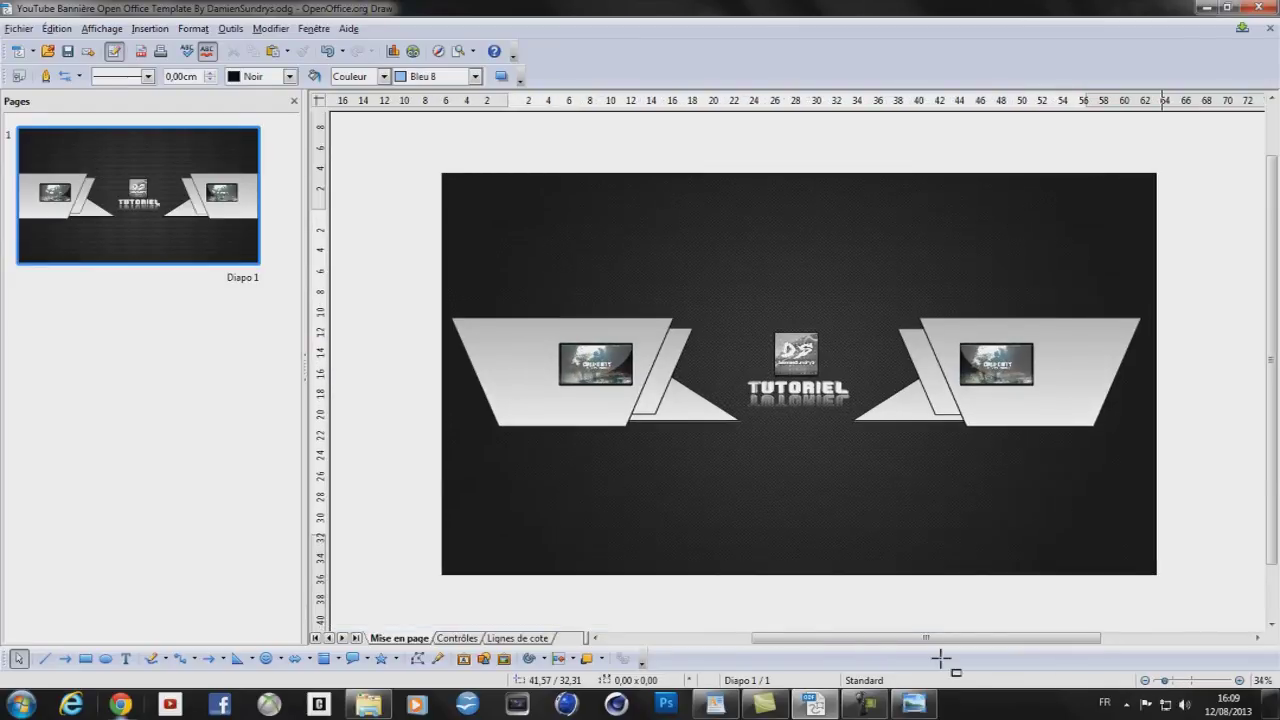
{"action": "left_click", "coordinate": [85, 658]}
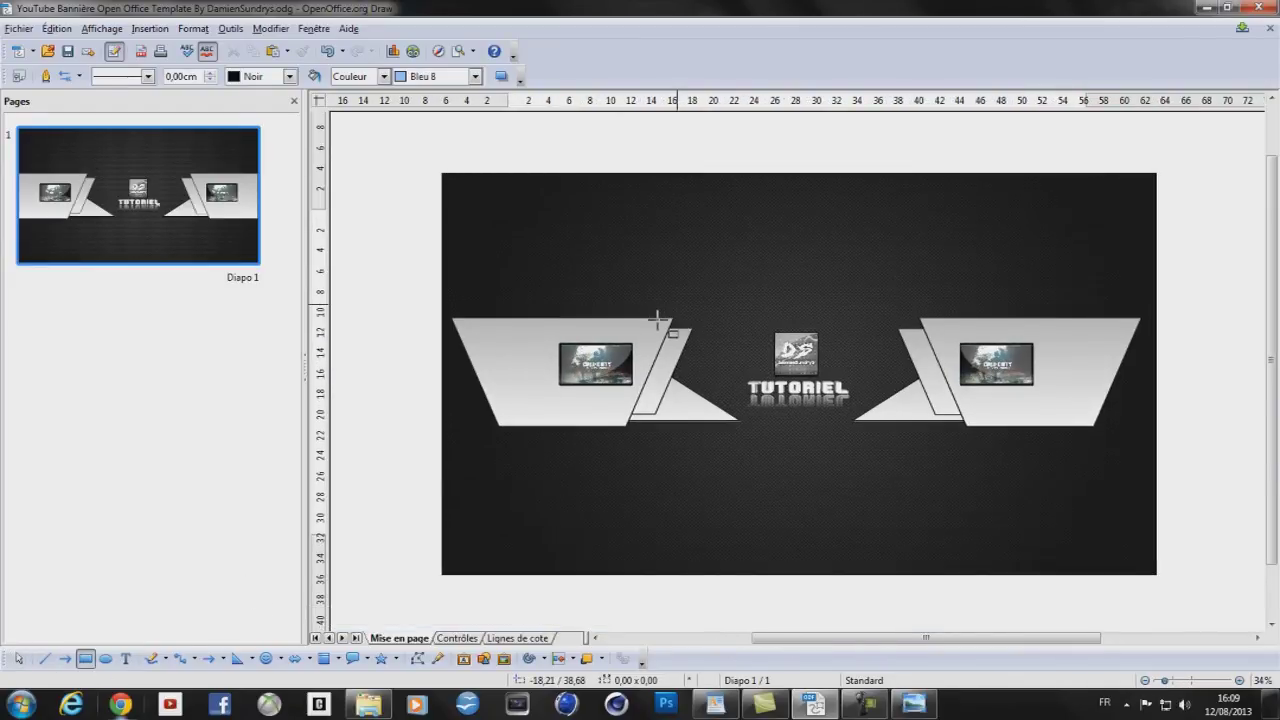
{"action": "mouse_move", "coordinate": [657, 318]}
{"action": "left_mouse_down"}
{"action": "mouse_move", "coordinate": [961, 328]}
{"action": "mouse_move", "coordinate": [945, 325]}
{"action": "left_mouse_up"}
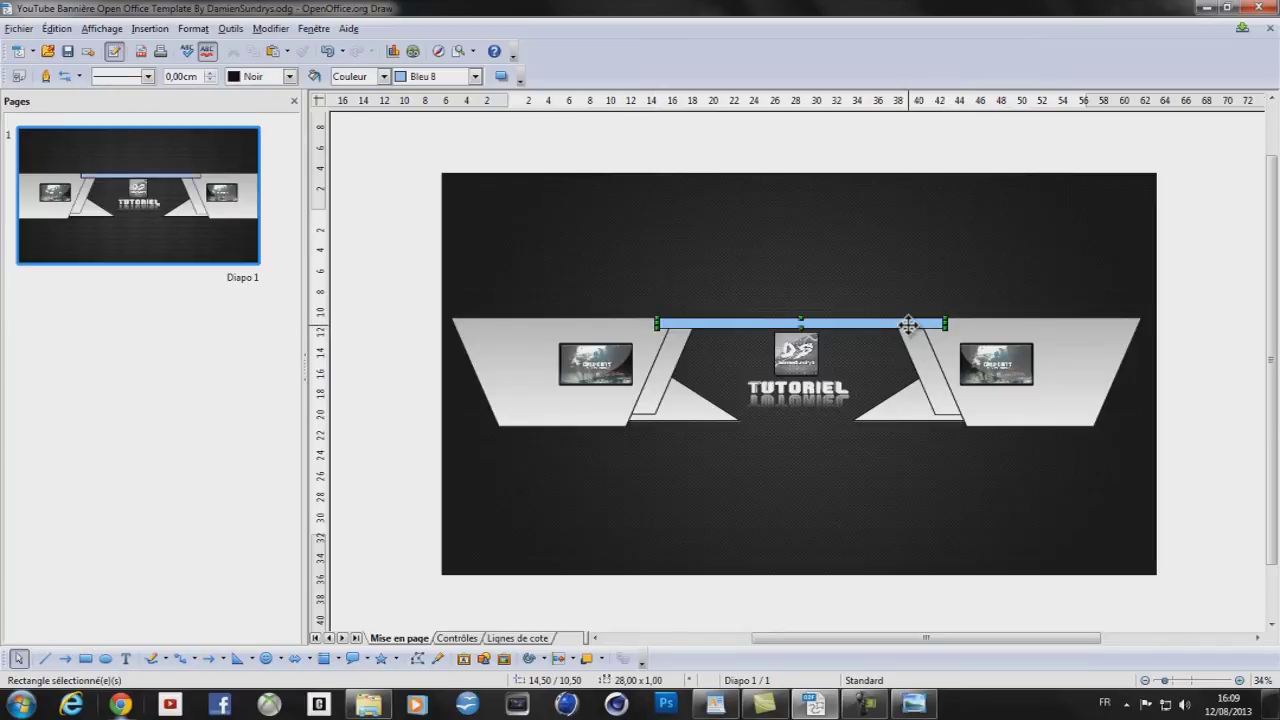
Fill the thin connecting rectangle with the Dégradé 11 gradient
{"action": "right_click", "coordinate": [909, 326]}
{"action": "left_click", "coordinate": [967, 354]}
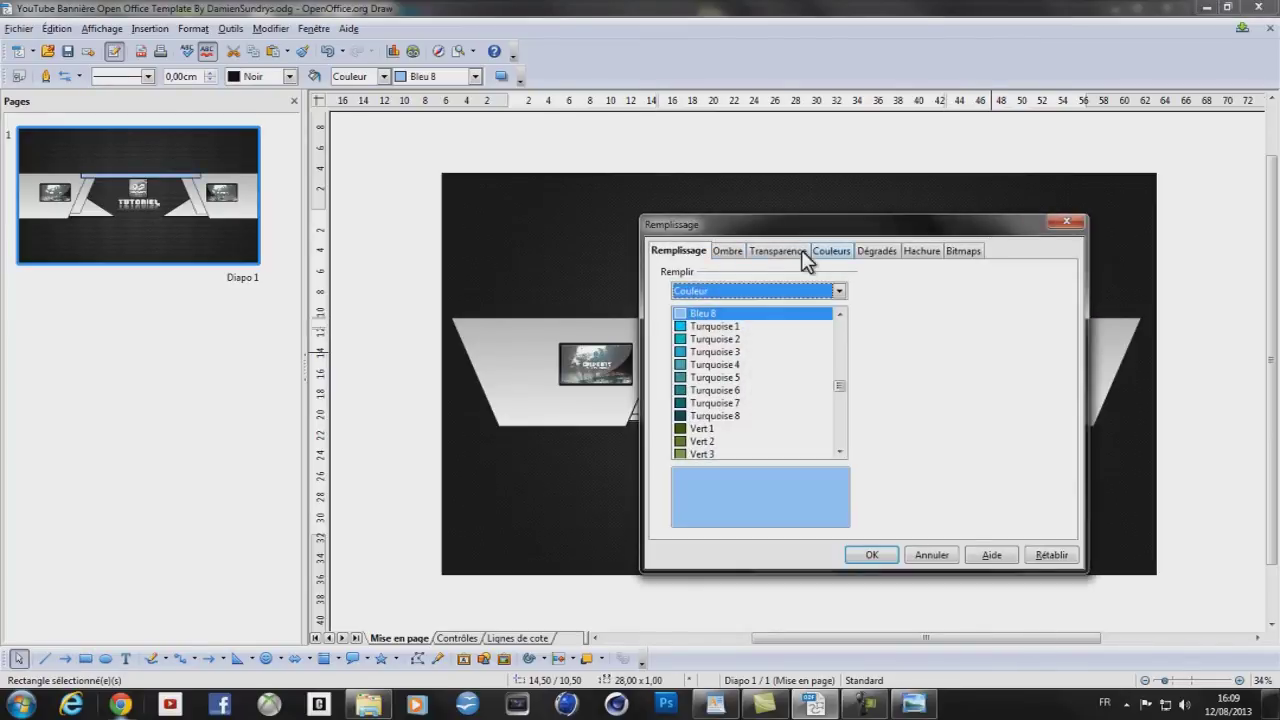
{"action": "left_click", "coordinate": [876, 251]}
{"action": "left_click", "coordinate": [956, 359]}
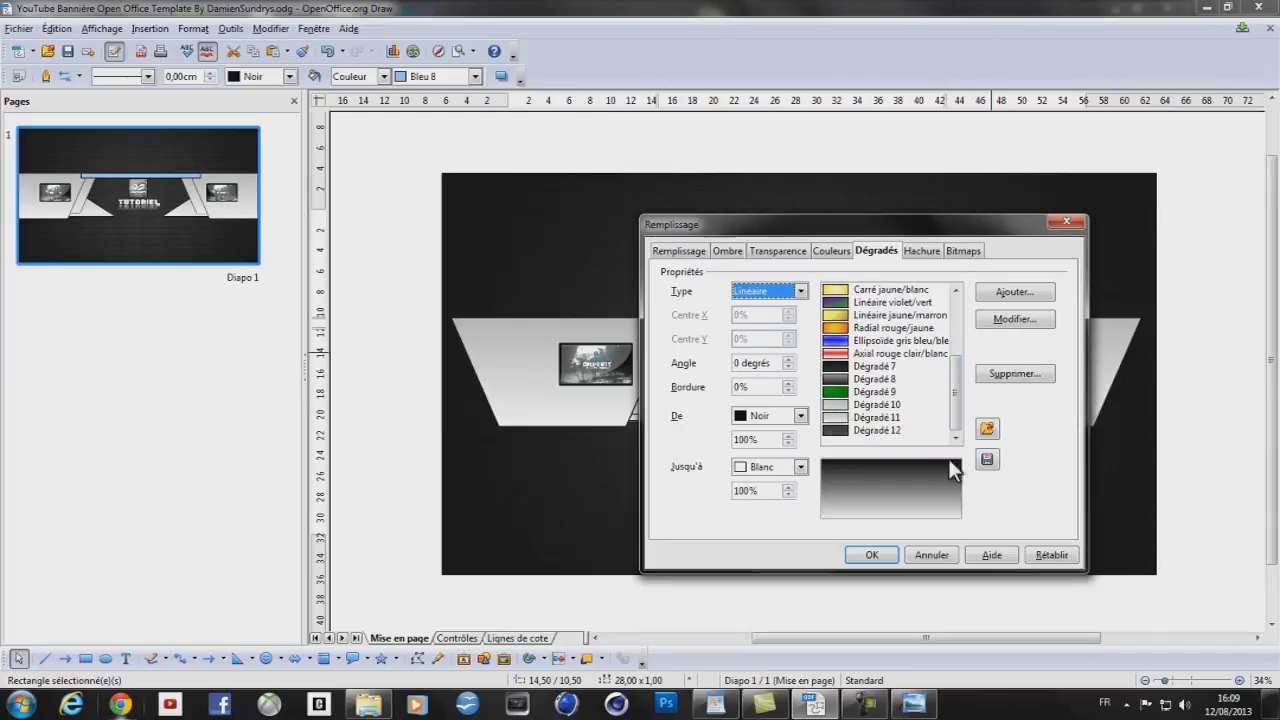
{"action": "left_click", "coordinate": [876, 416]}
{"action": "left_click", "coordinate": [868, 555]}
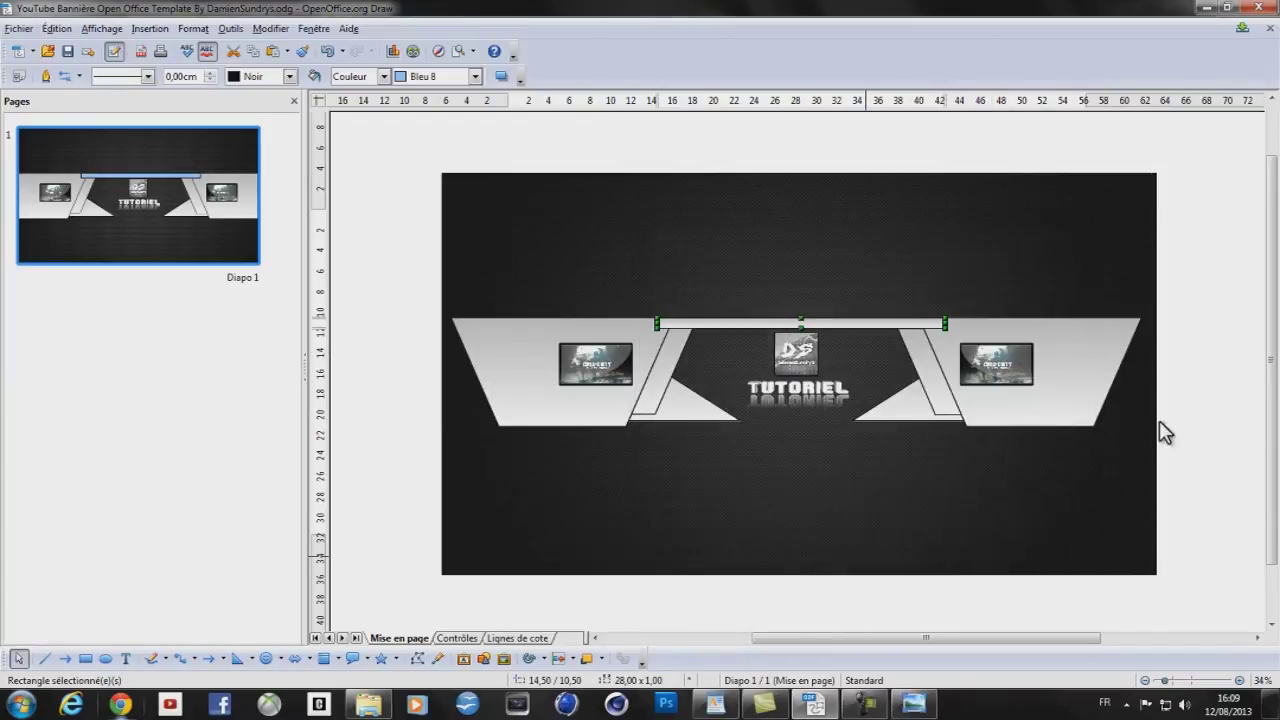
Send the connecting rectangle to the back, bring it forward so it sits above the background but behind the side panels, and deselect it
{"action": "right_click", "coordinate": [864, 322]}
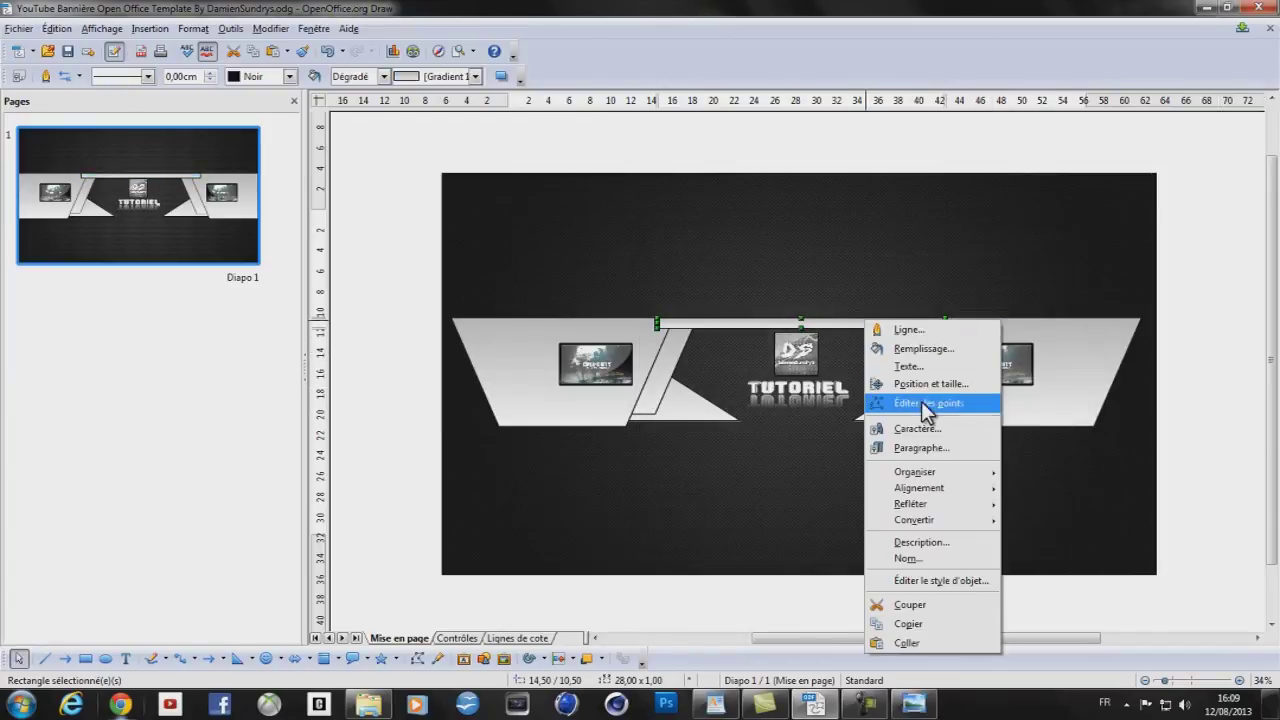
{"action": "mouse_move", "coordinate": [943, 473]}
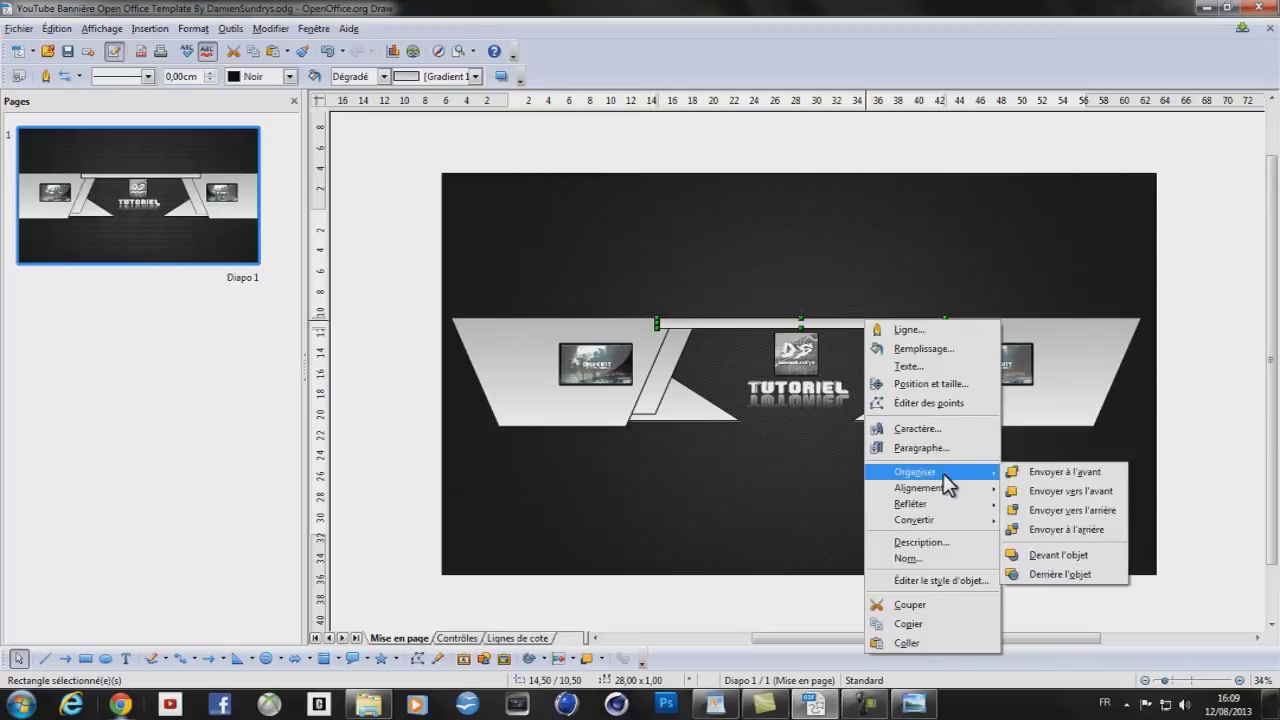
{"action": "left_click", "coordinate": [1053, 530]}
{"action": "right_click", "coordinate": [867, 322]}
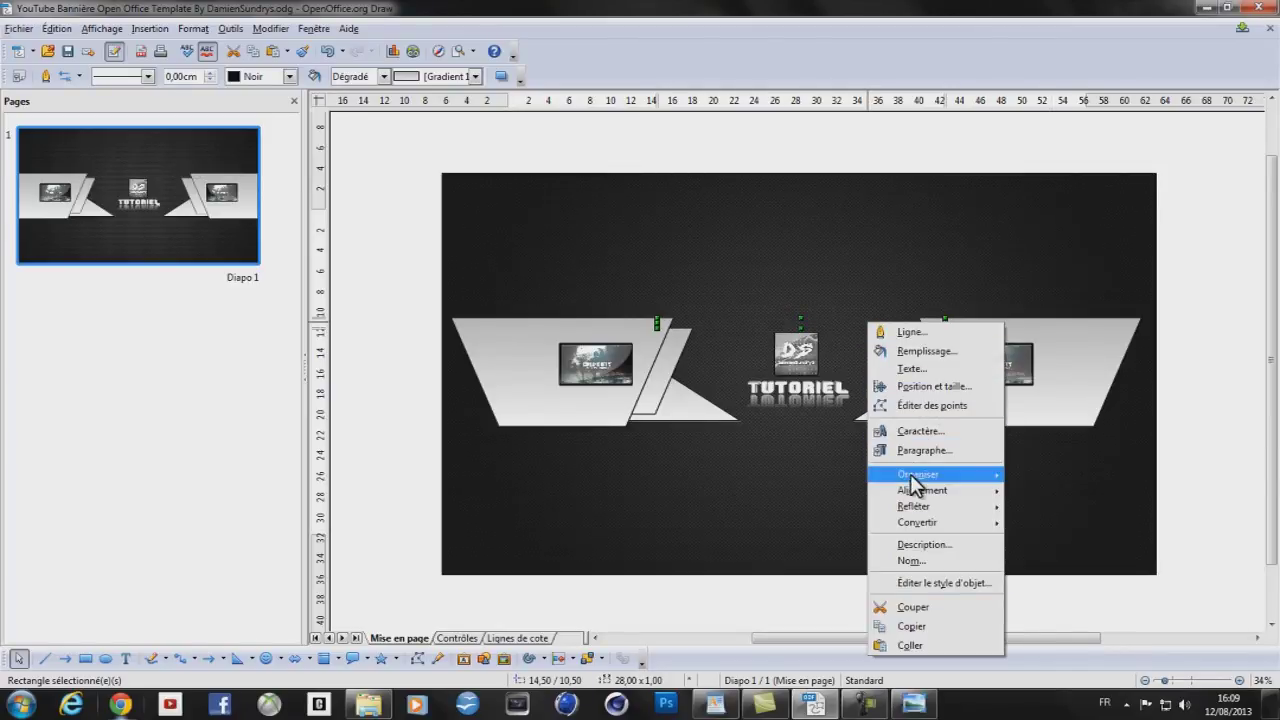
{"action": "mouse_move", "coordinate": [915, 478]}
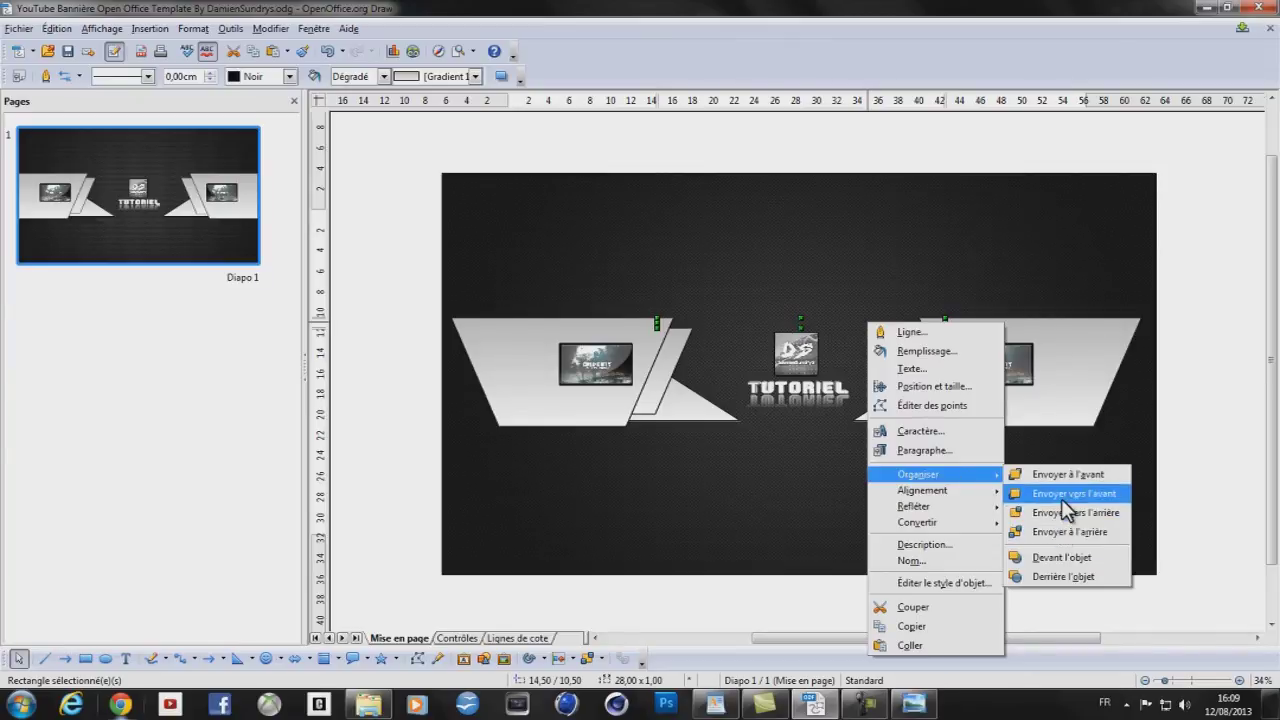
{"action": "left_click", "coordinate": [1061, 495]}
{"action": "right_click", "coordinate": [847, 315]}
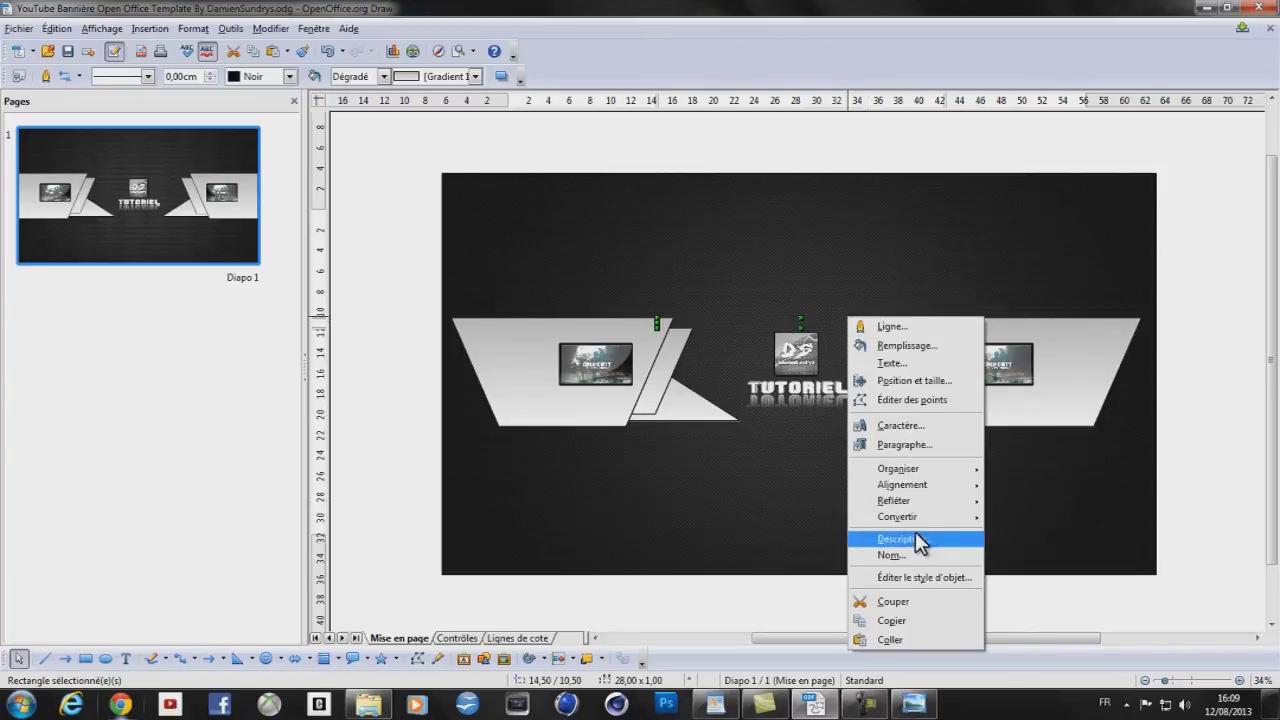
{"action": "mouse_move", "coordinate": [920, 485]}
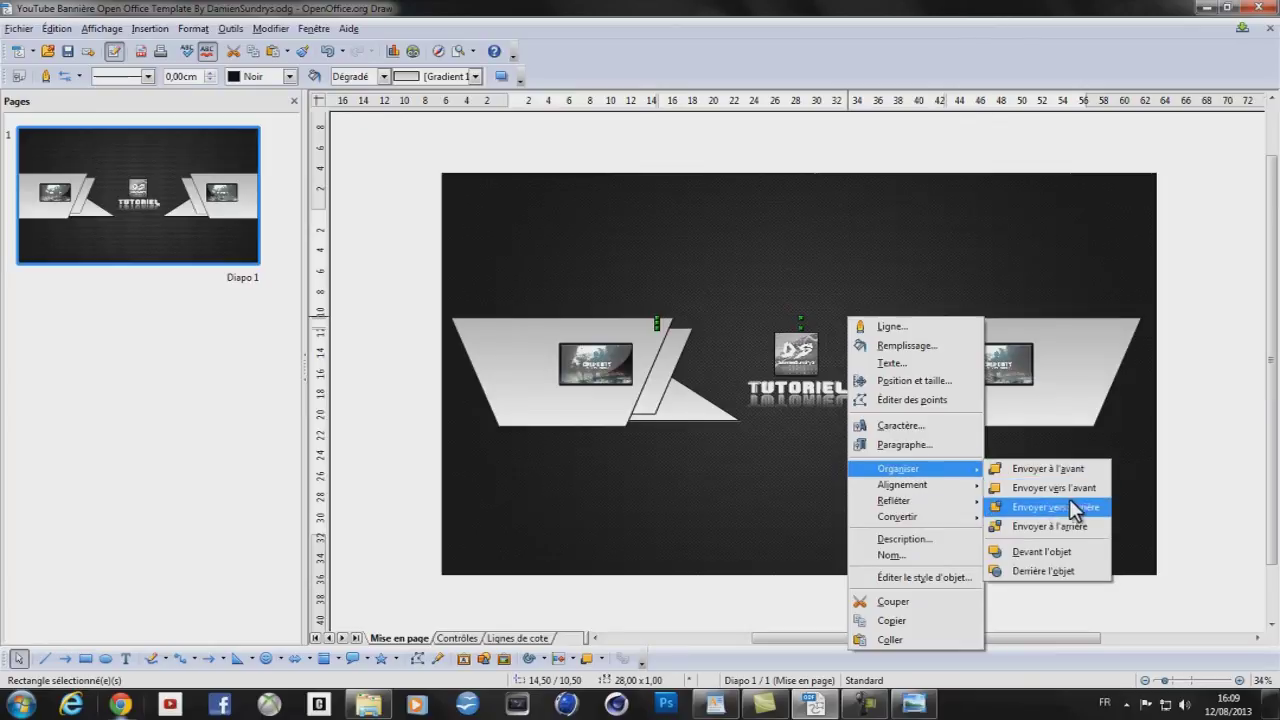
{"action": "left_click", "coordinate": [1052, 487]}
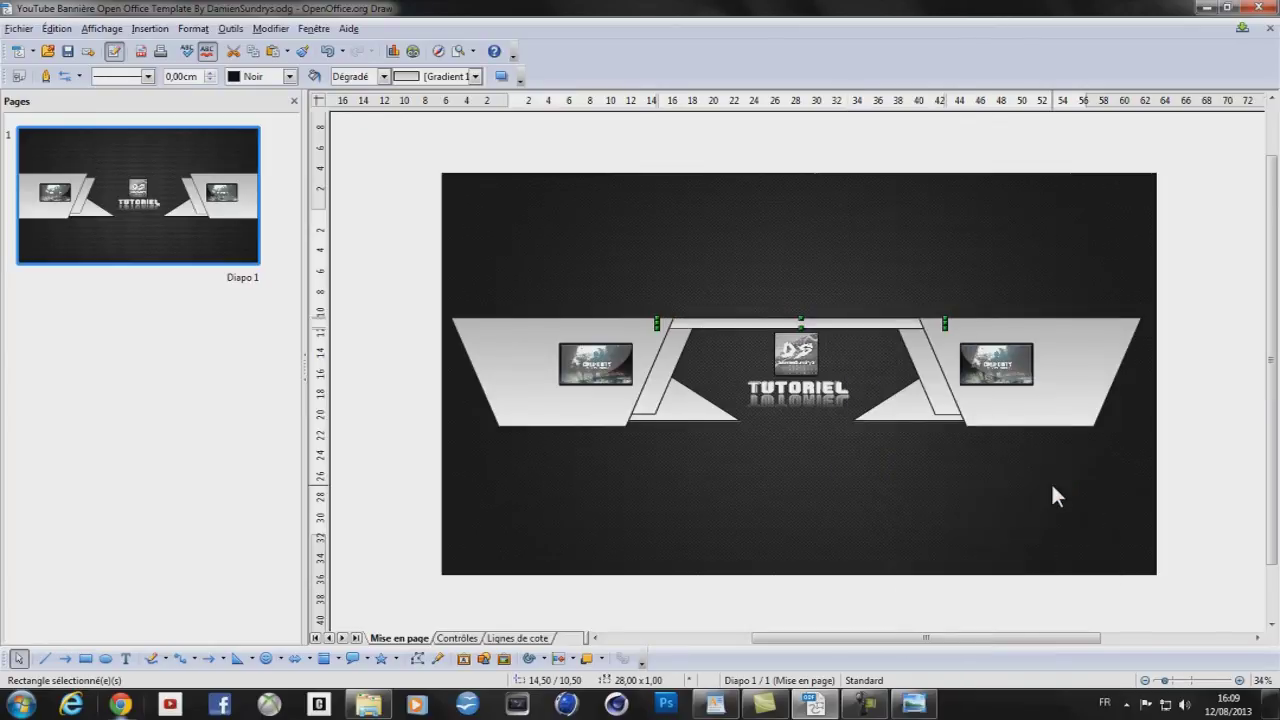
{"action": "left_click", "coordinate": [1215, 430]}
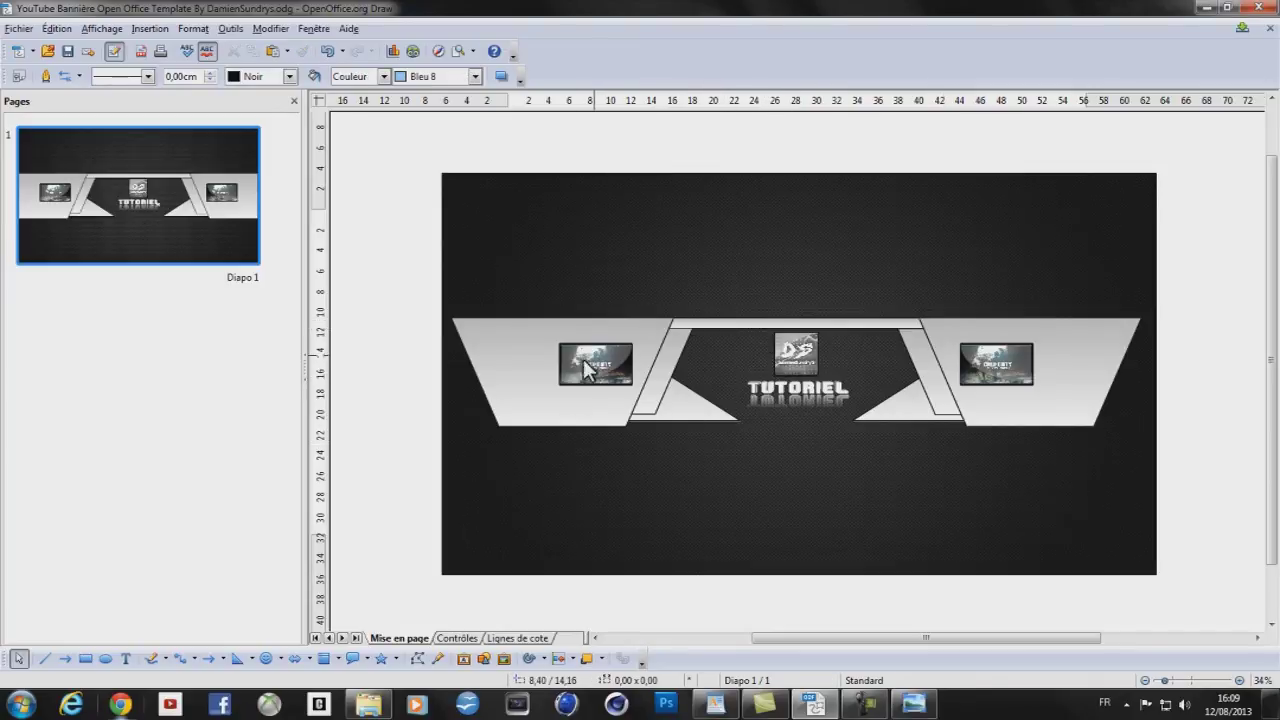
Draw an Opération manuelle flowchart shape about 2 × 5 cm over the left game image's left edge and place a copy over its right edge
{"action": "left_click", "coordinate": [1168, 680]}
{"action": "left_click", "coordinate": [333, 658]}
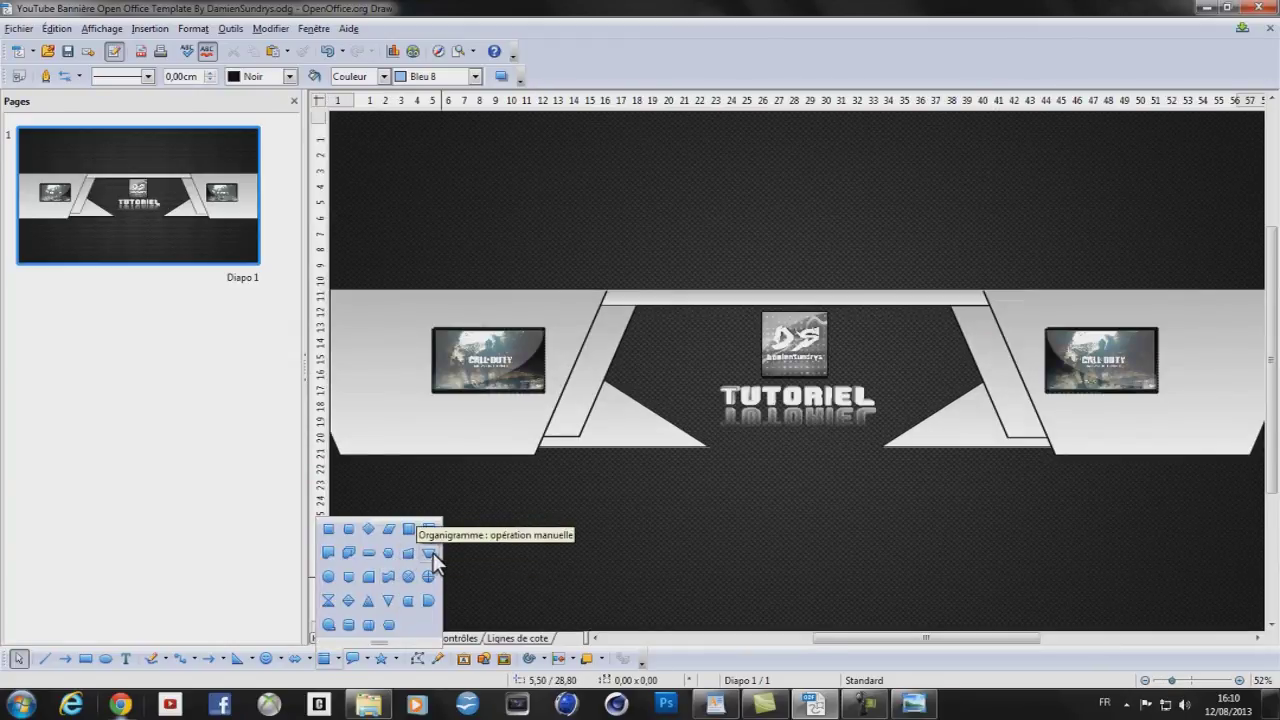
{"action": "left_click", "coordinate": [431, 556]}
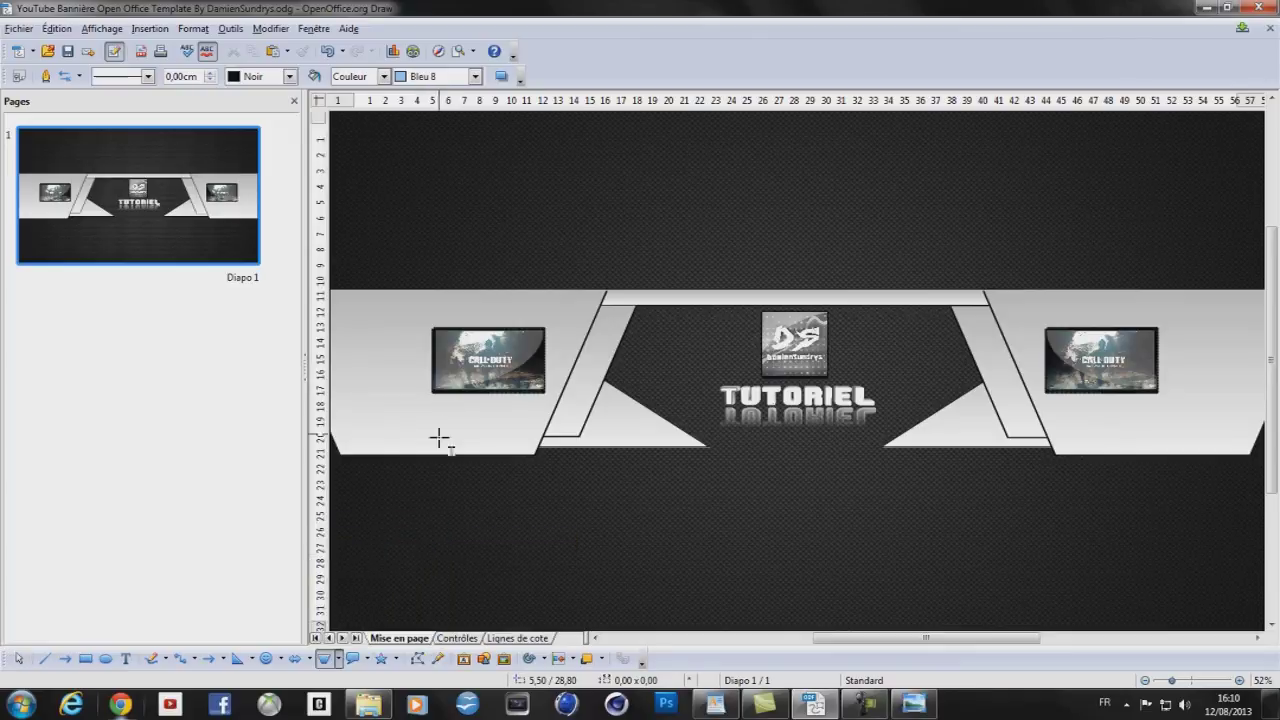
{"action": "mouse_move", "coordinate": [419, 314]}
{"action": "left_mouse_down"}
{"action": "mouse_move", "coordinate": [457, 362]}
{"action": "mouse_move", "coordinate": [450, 400]}
{"action": "left_mouse_up"}
{"action": "left_click_drag", "start_coordinate": [433, 313], "coordinate": [436, 346]}
{"action": "right_click", "coordinate": [436, 346]}
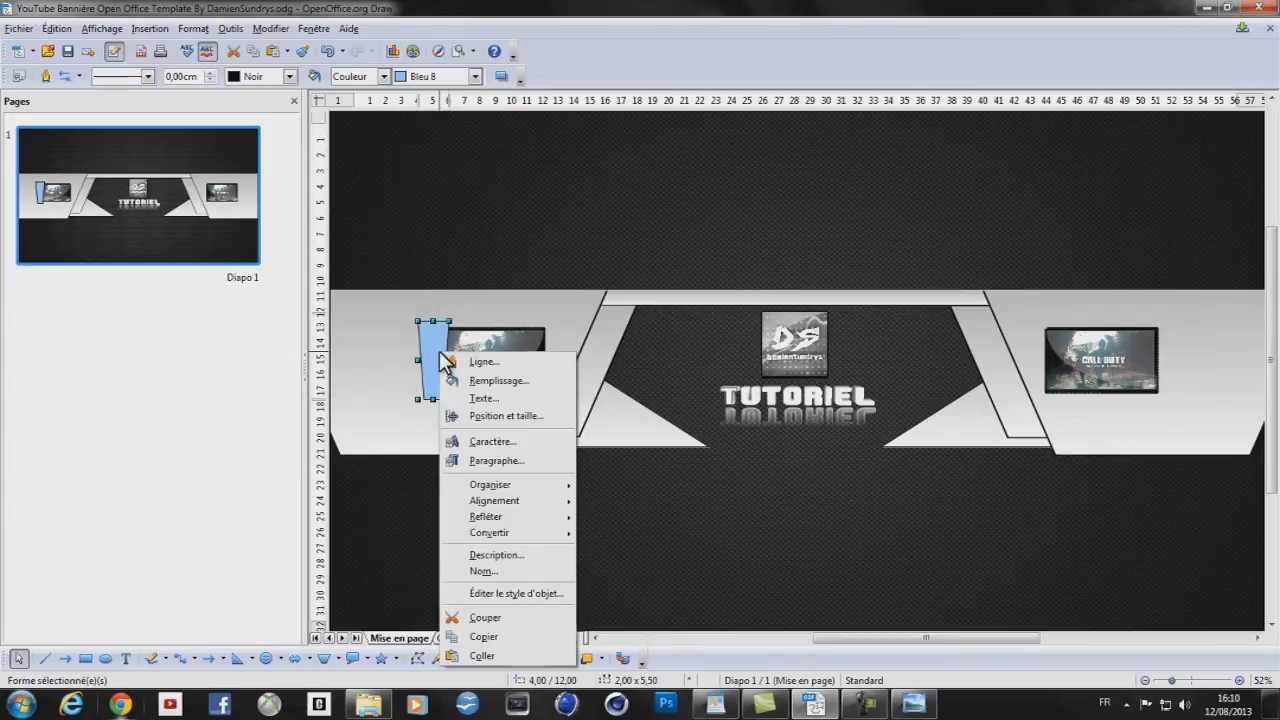
{"action": "left_click", "coordinate": [433, 353]}
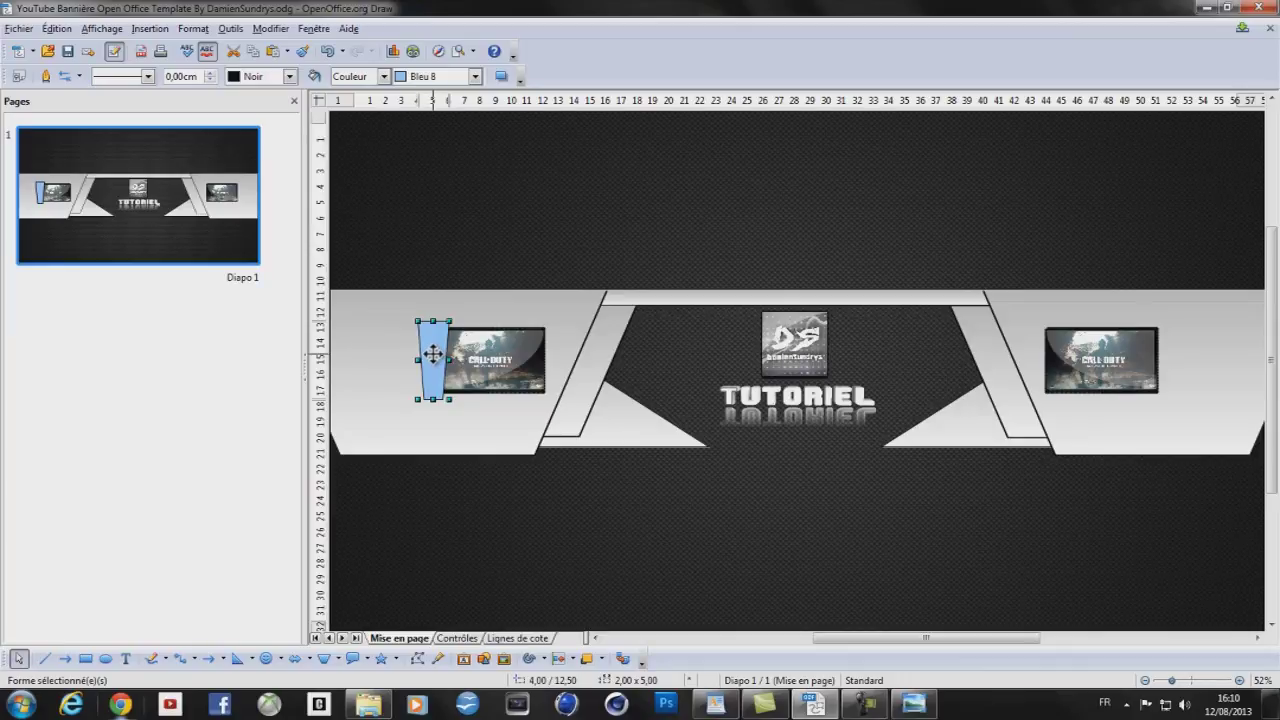
{"action": "left_click_drag", "start_coordinate": [435, 362], "coordinate": [541, 350]}
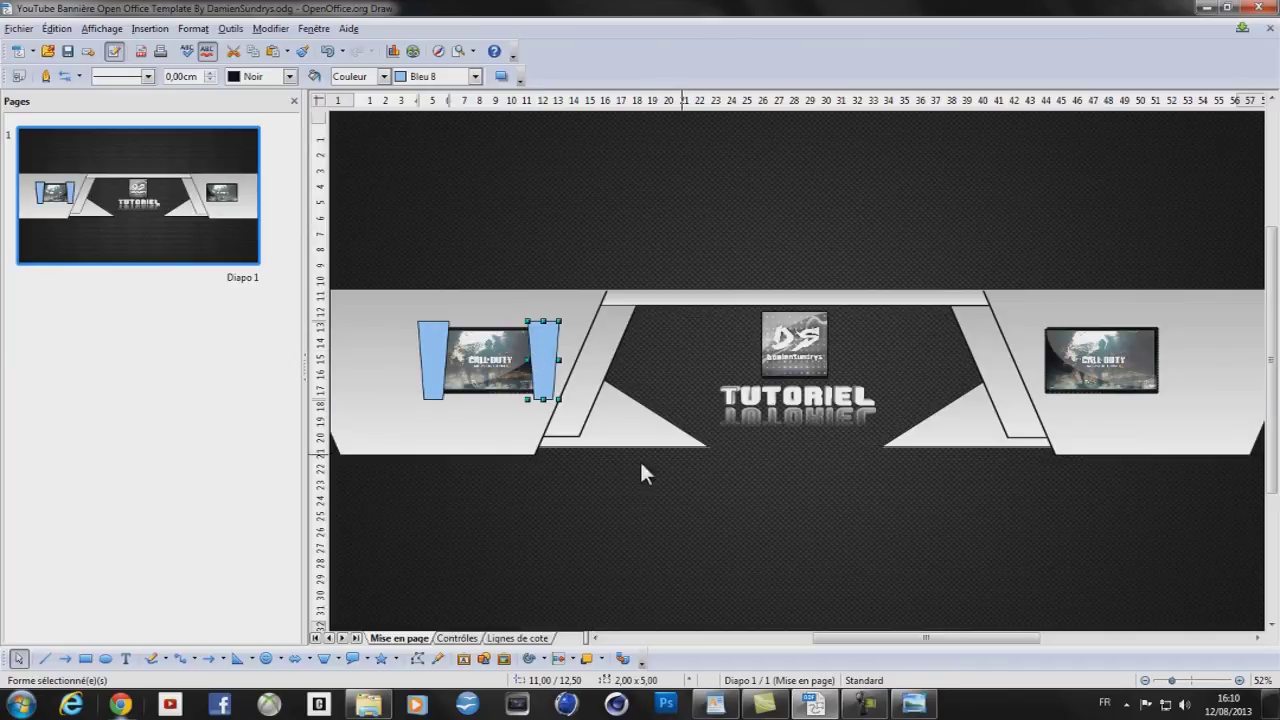
{"action": "left_click_drag", "start_coordinate": [882, 637], "coordinate": [914, 638]}
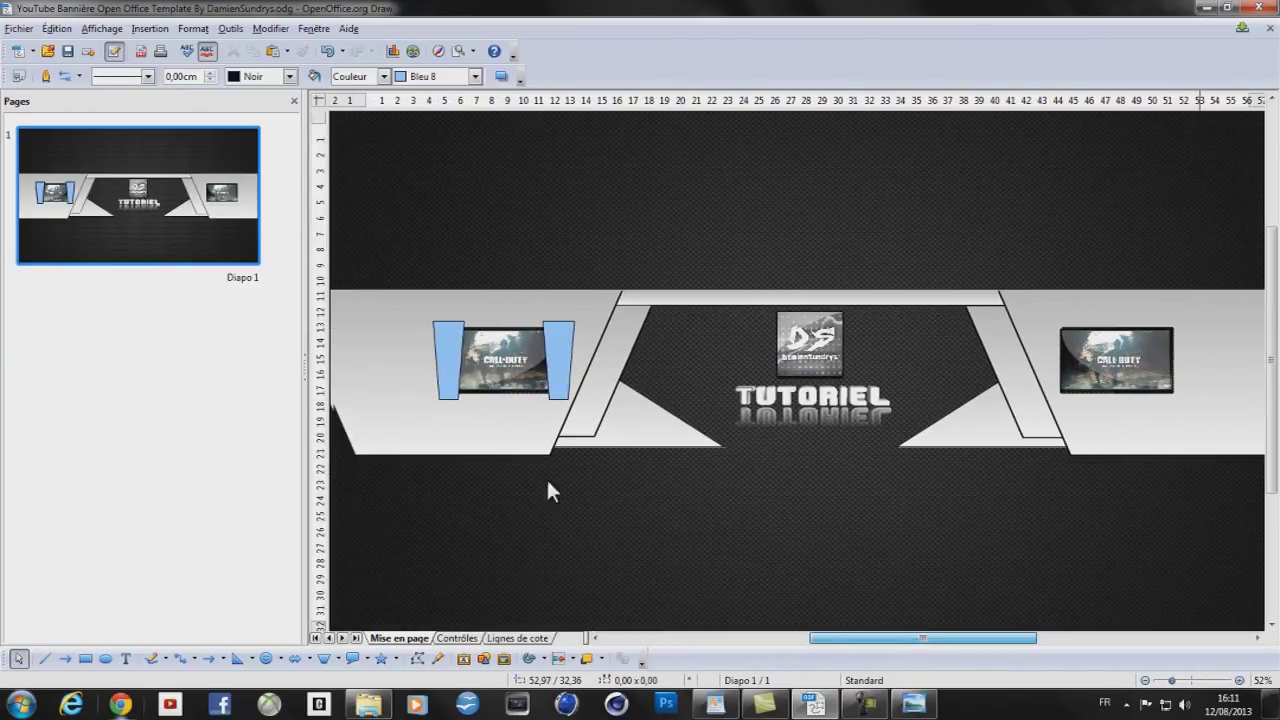
Add a smaller copy of the left blue shape, offset outward from the game image, and send it one level backward behind the original
{"action": "left_click", "coordinate": [455, 361]}
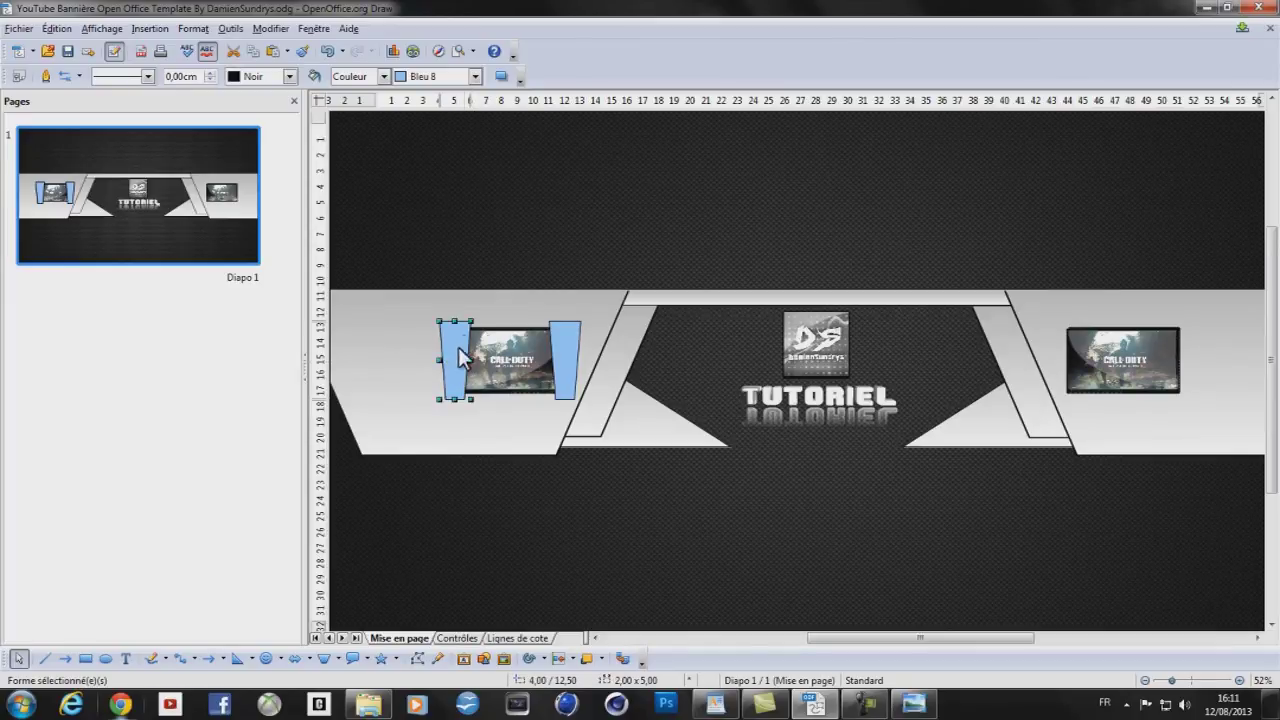
{"action": "left_click_drag", "start_coordinate": [472, 323], "coordinate": [444, 347]}
{"action": "right_click", "coordinate": [444, 347]}
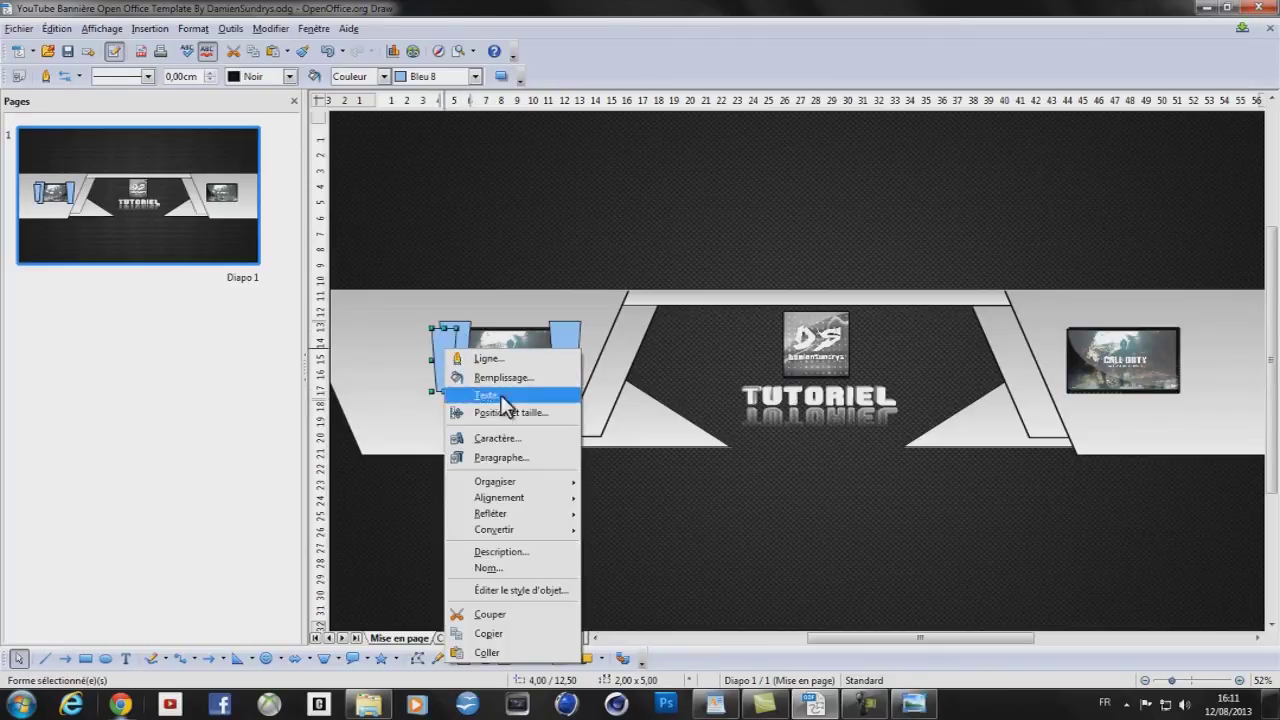
{"action": "mouse_move", "coordinate": [500, 482]}
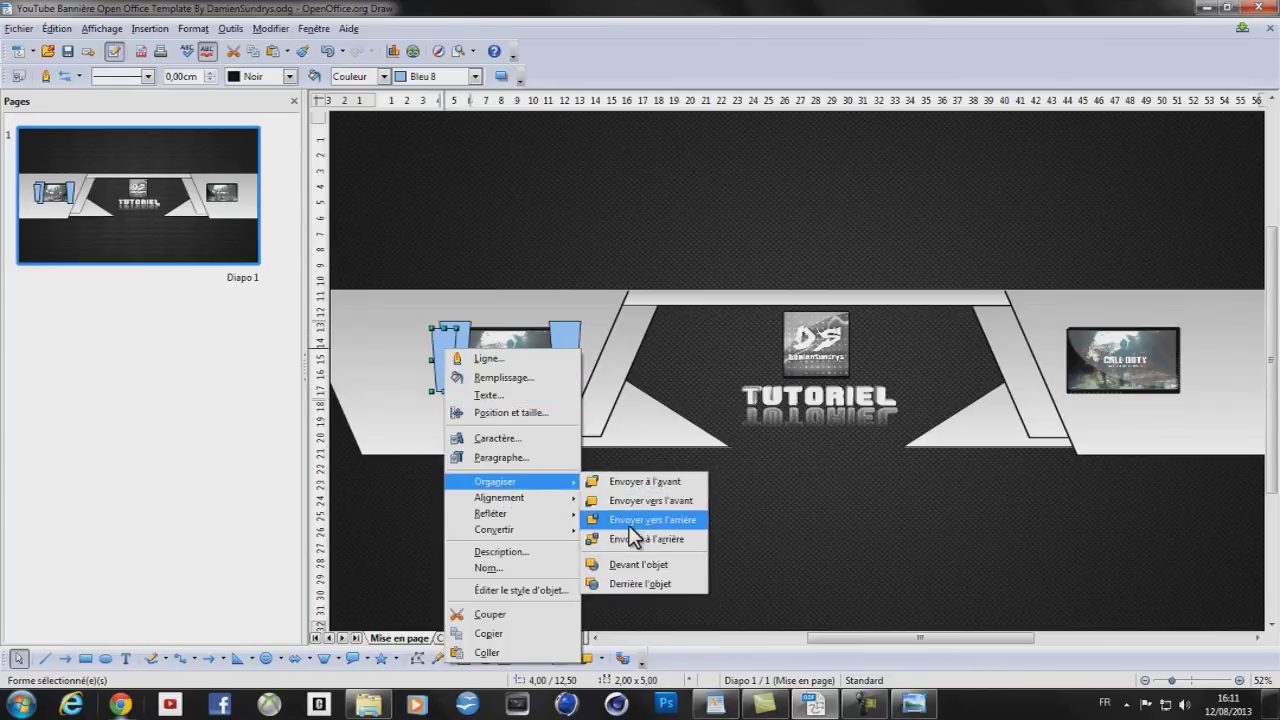
{"action": "left_click", "coordinate": [629, 522]}
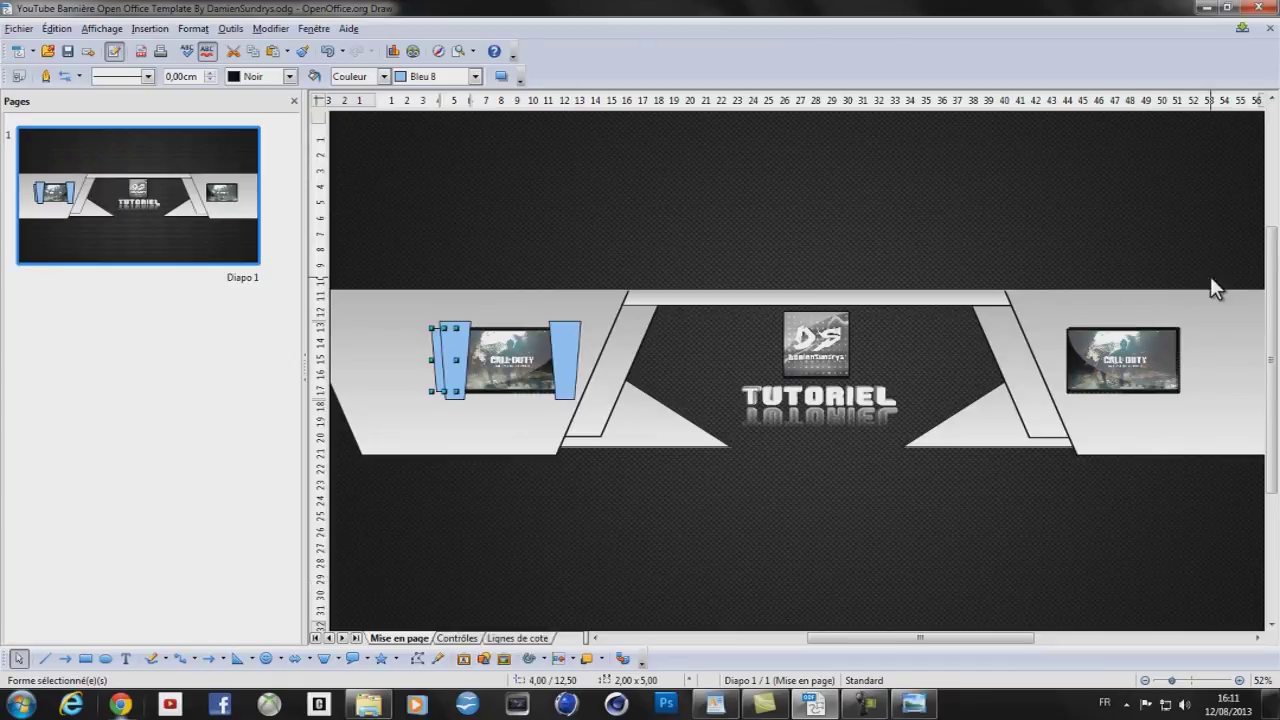
{"action": "scroll", "coordinate": [988, 640], "scroll_direction": "right", "scroll_amount": 4}
{"action": "left_click_drag", "start_coordinate": [958, 638], "coordinate": [920, 641]}
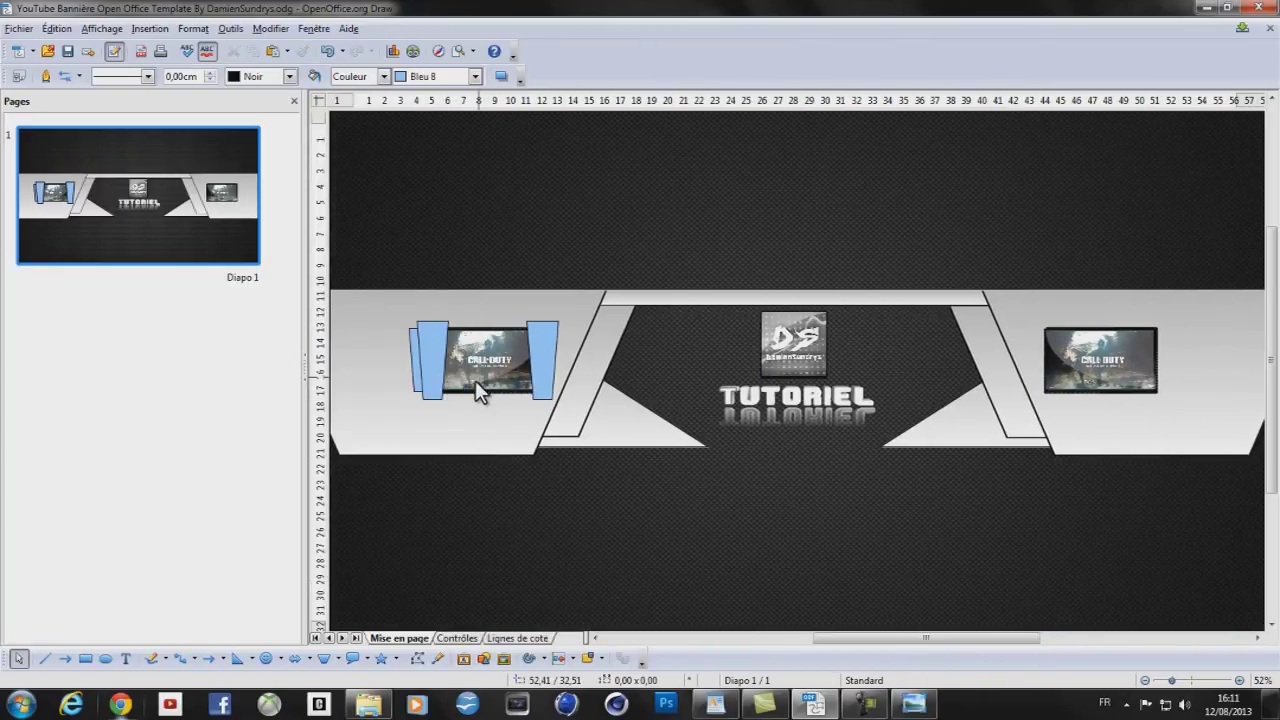